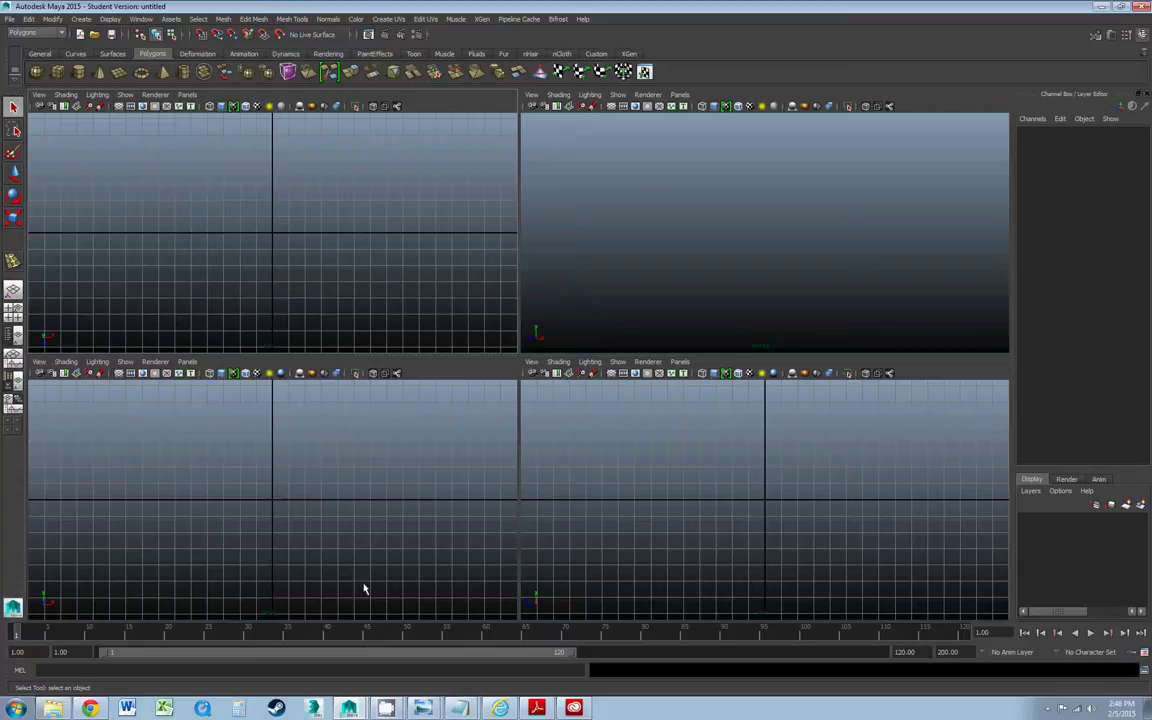
# - Switch to Windows Photo Viewer and examine the reference photos of the can's top, side and bottom
pyautogui.moveTo(388, 705)
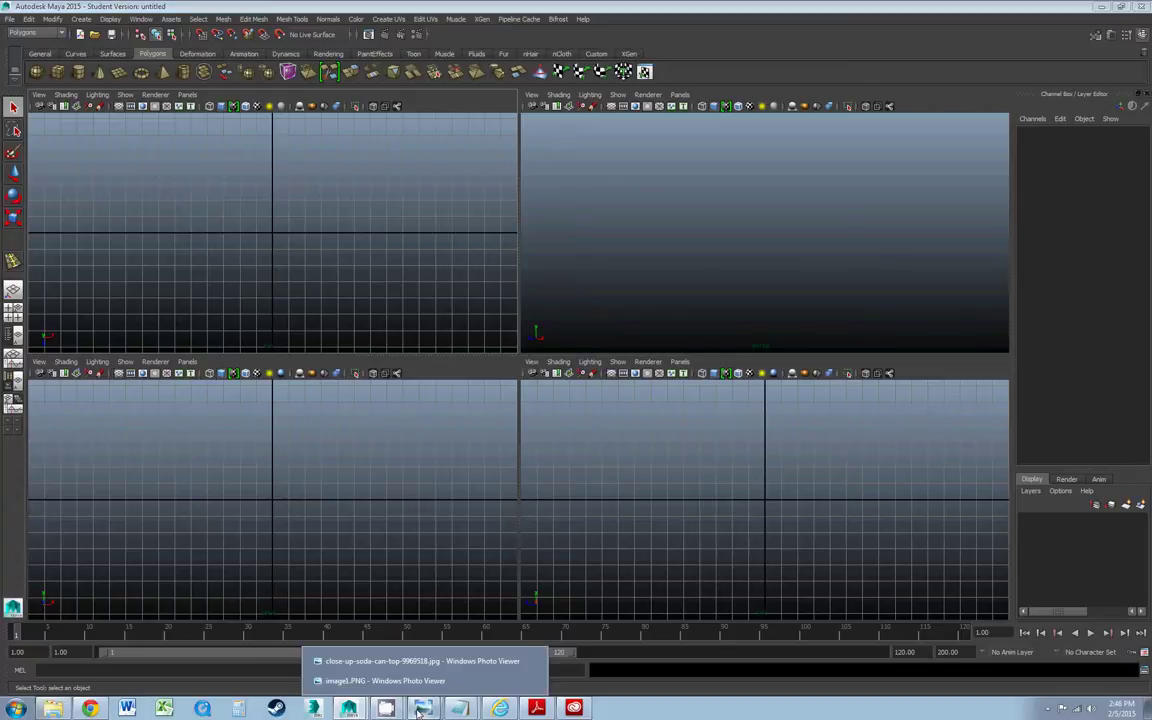
pyautogui.click(400, 661)
pyautogui.moveTo(420, 184); pyautogui.dragTo(404, 146)
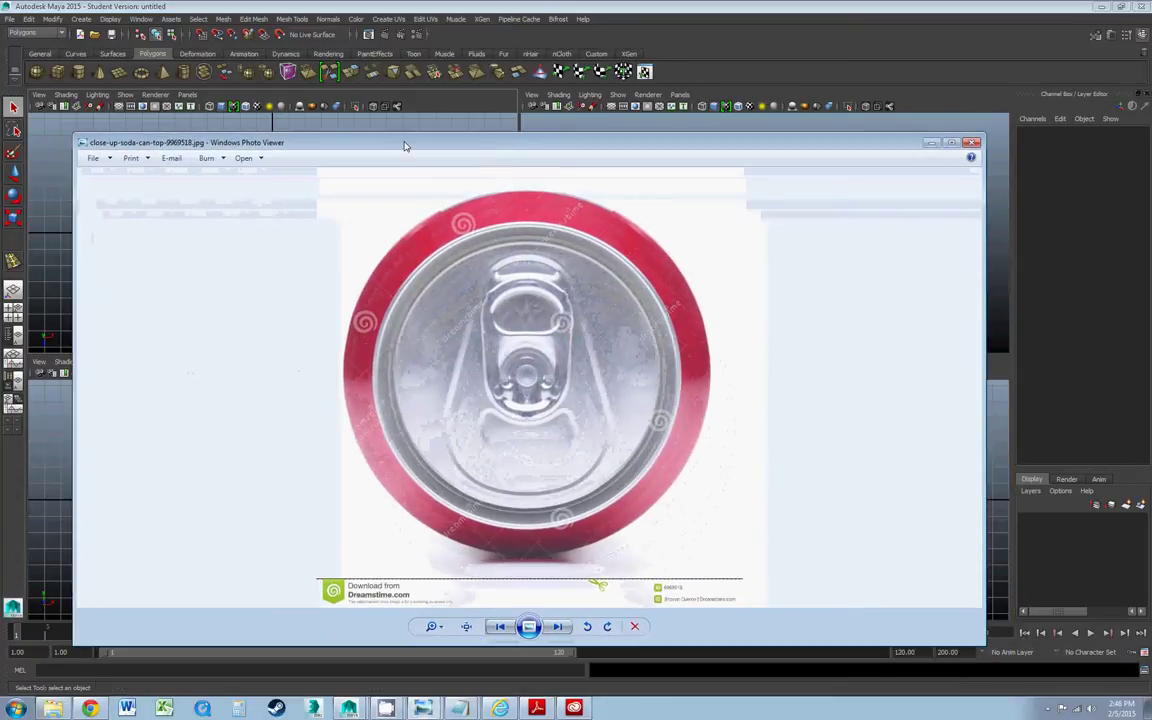
pyautogui.press('Left')
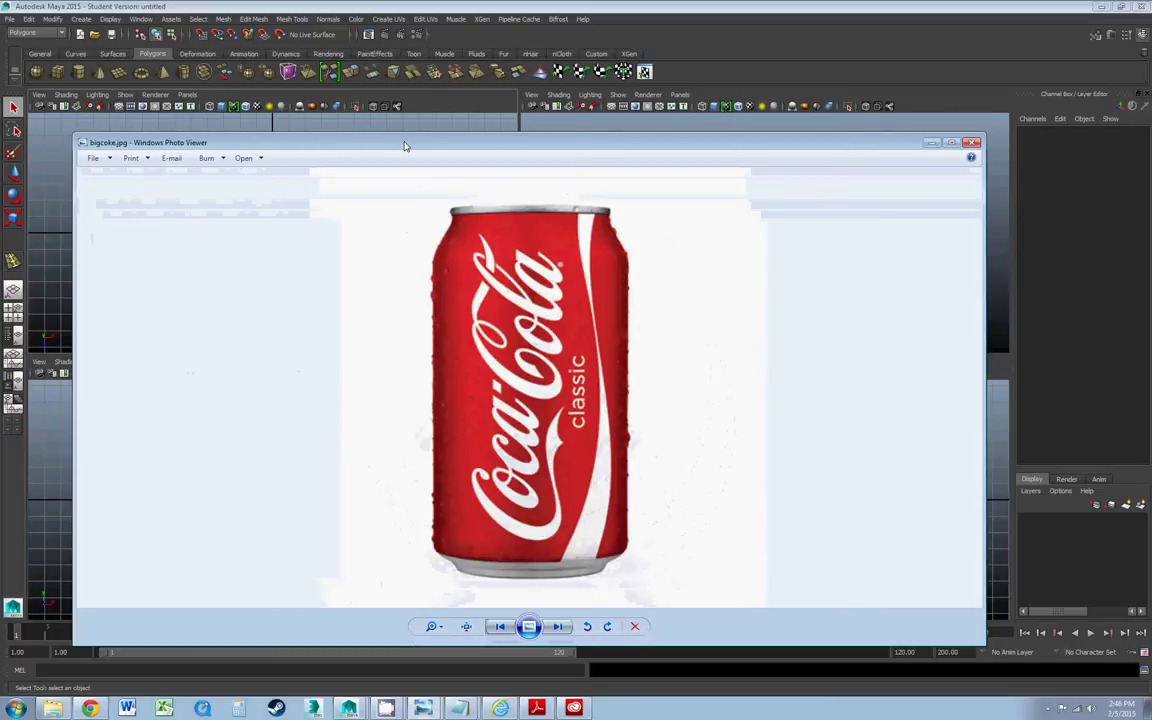
pyautogui.press('Right')
pyautogui.press('Right')
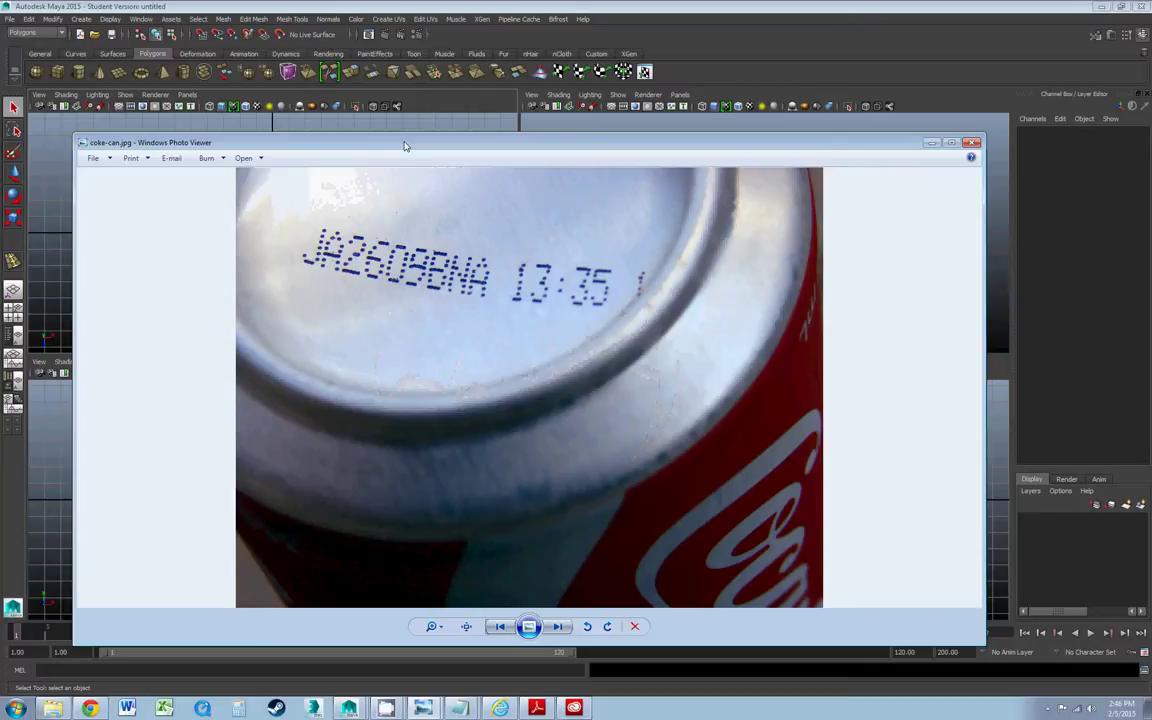
pyautogui.press('Left')
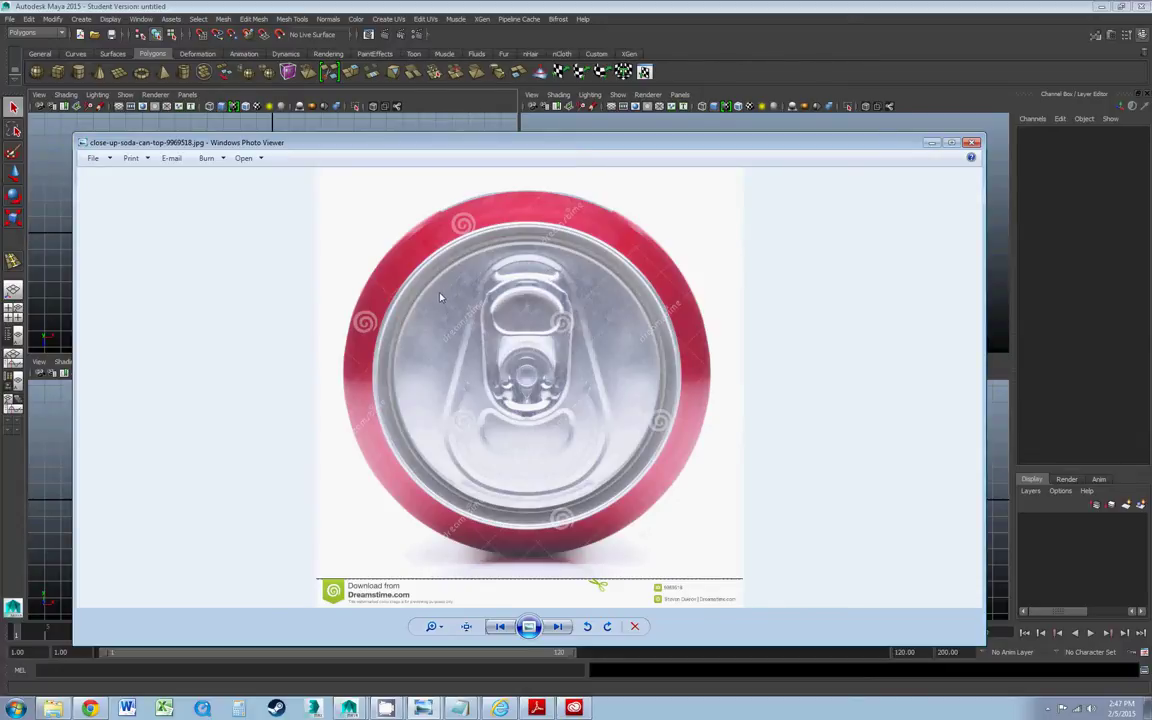
pyautogui.moveTo(314, 140); pyautogui.dragTo(304, 132)
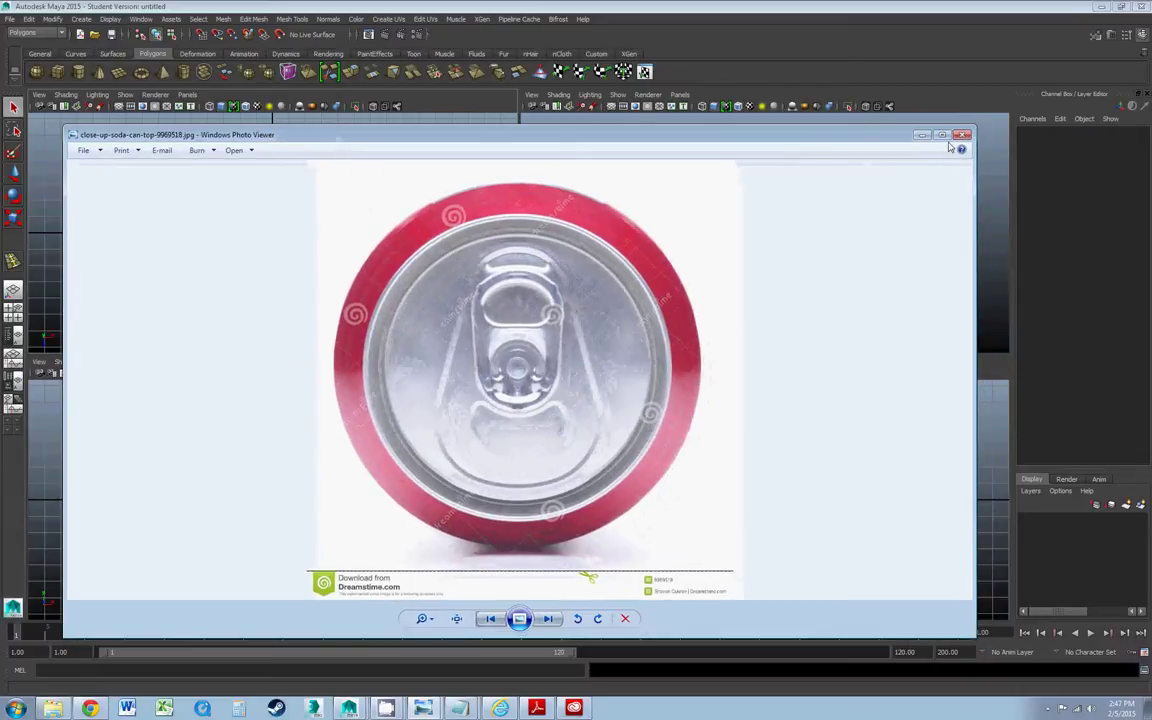
pyautogui.click(921, 134)
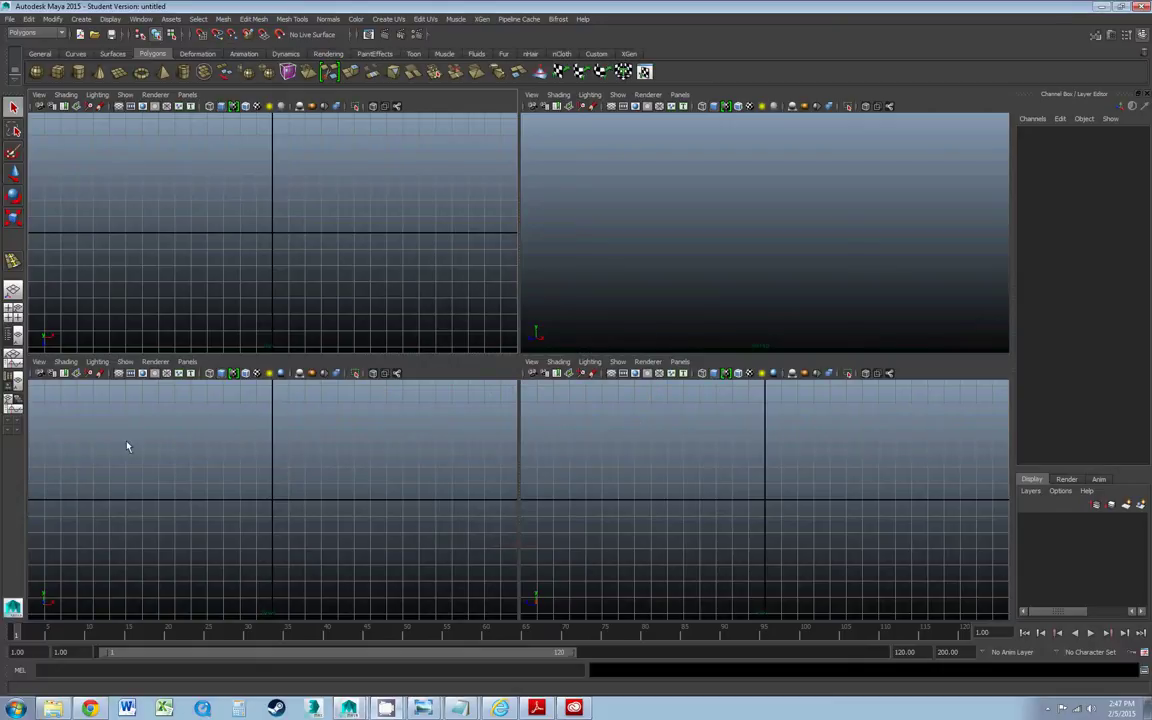
# - Import bigcoke.jpg from D:\AIS\2015 WI\AN106\Youtube Videos as an image plane in the front view
pyautogui.click(41, 364)
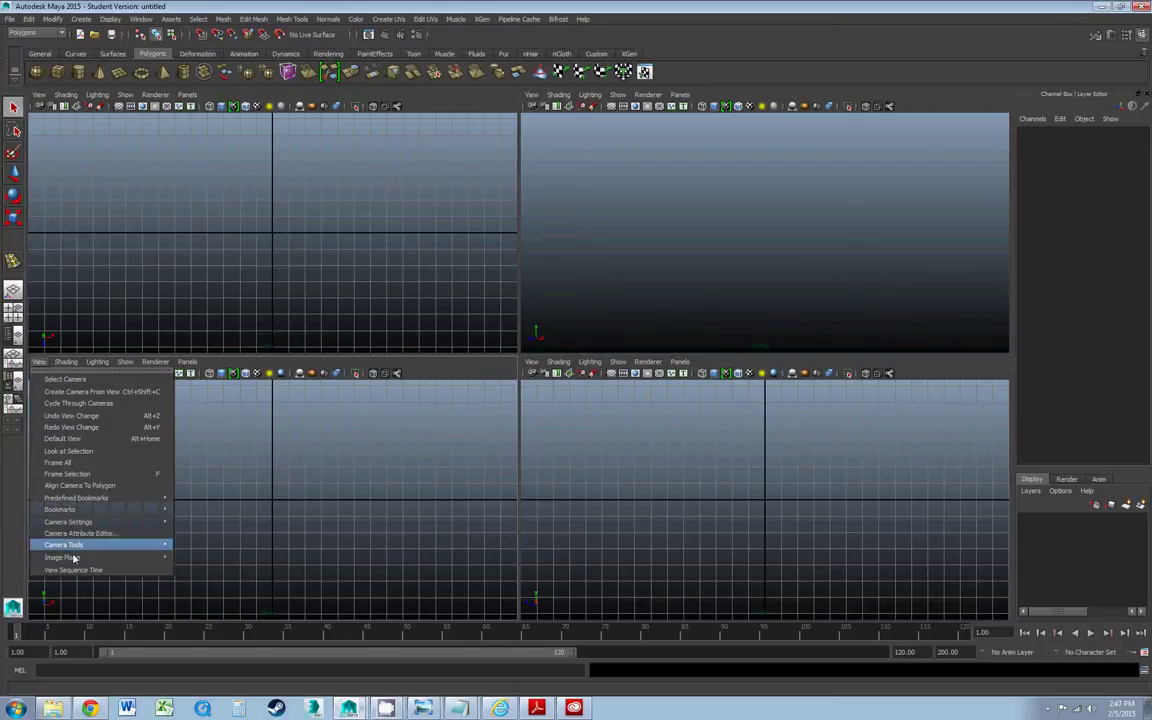
pyautogui.moveTo(72, 558)
pyautogui.click(196, 564)
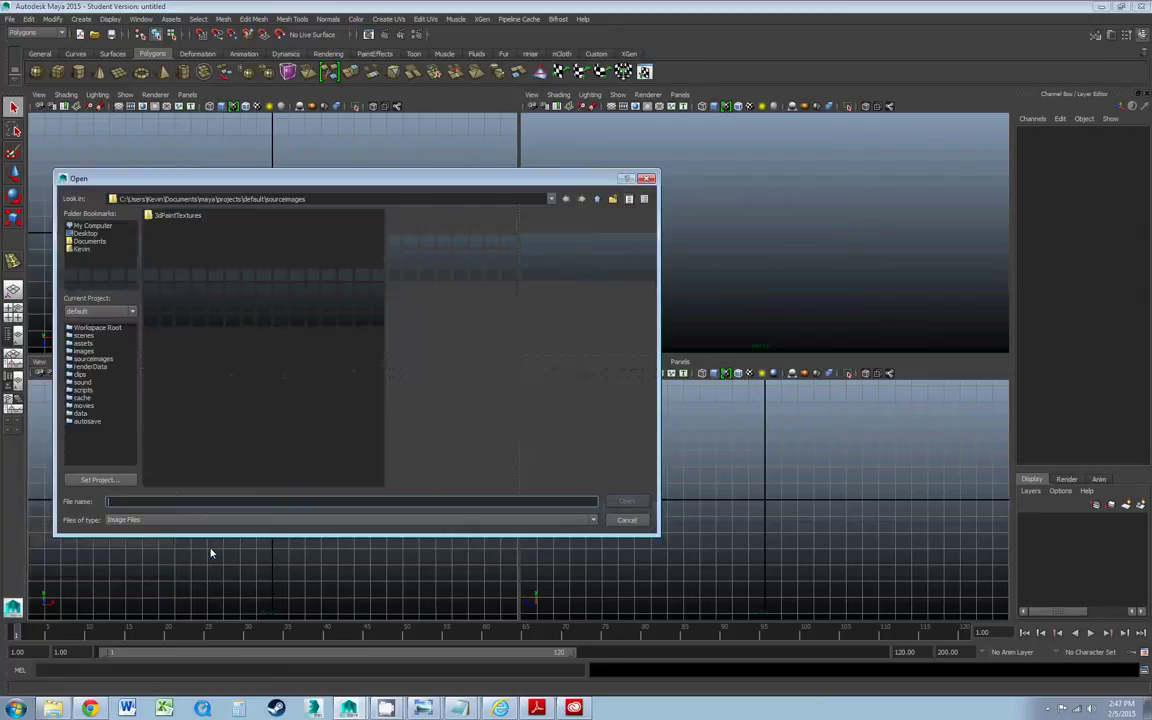
pyautogui.click(90, 225)
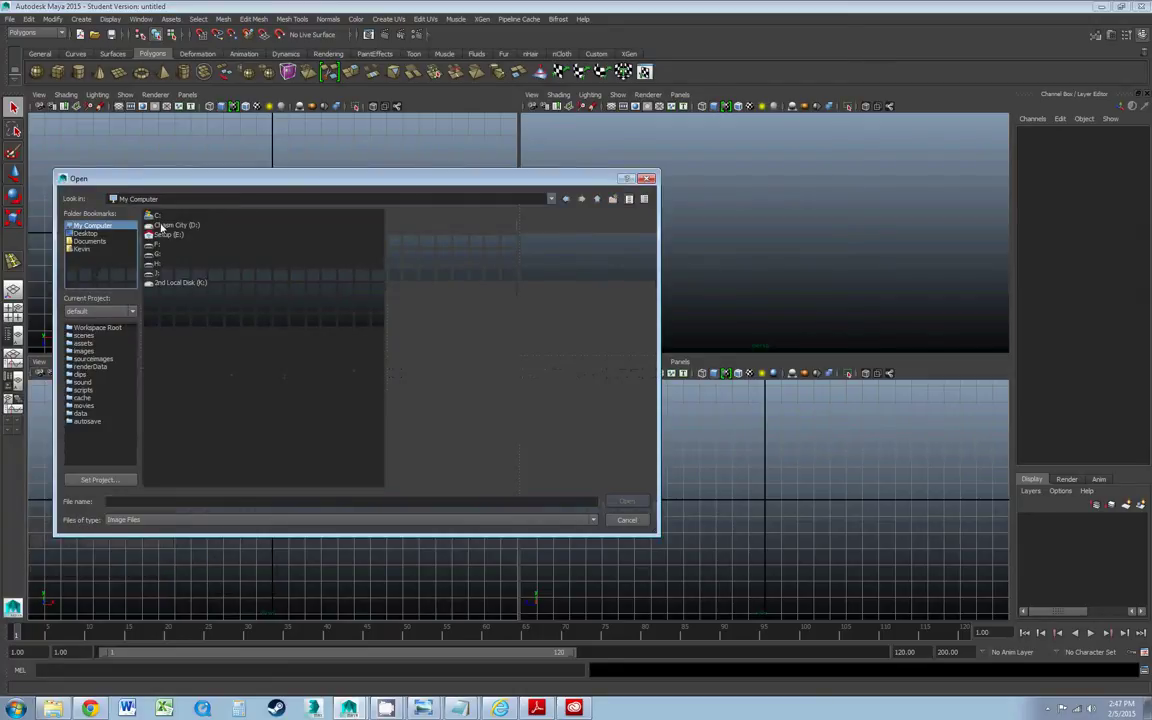
pyautogui.doubleClick(165, 225)
pyautogui.doubleClick(167, 220)
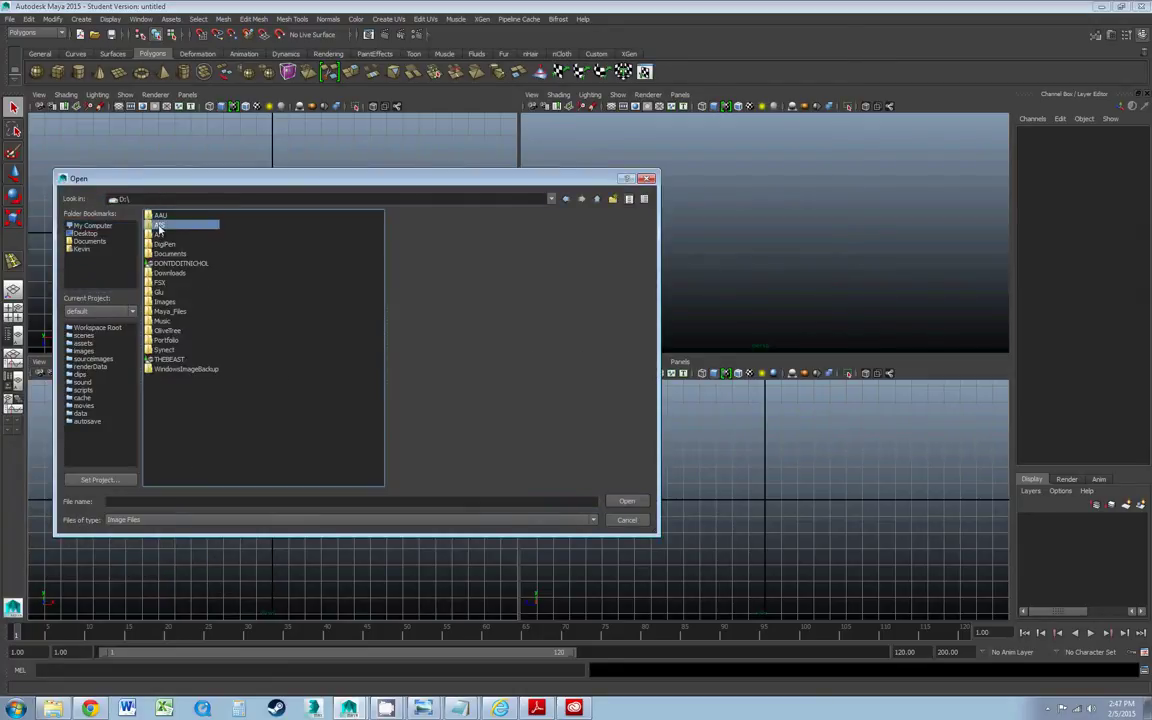
pyautogui.doubleClick(166, 234)
pyautogui.doubleClick(165, 216)
pyautogui.click(163, 216)
pyautogui.doubleClick(163, 216)
pyautogui.click(162, 217)
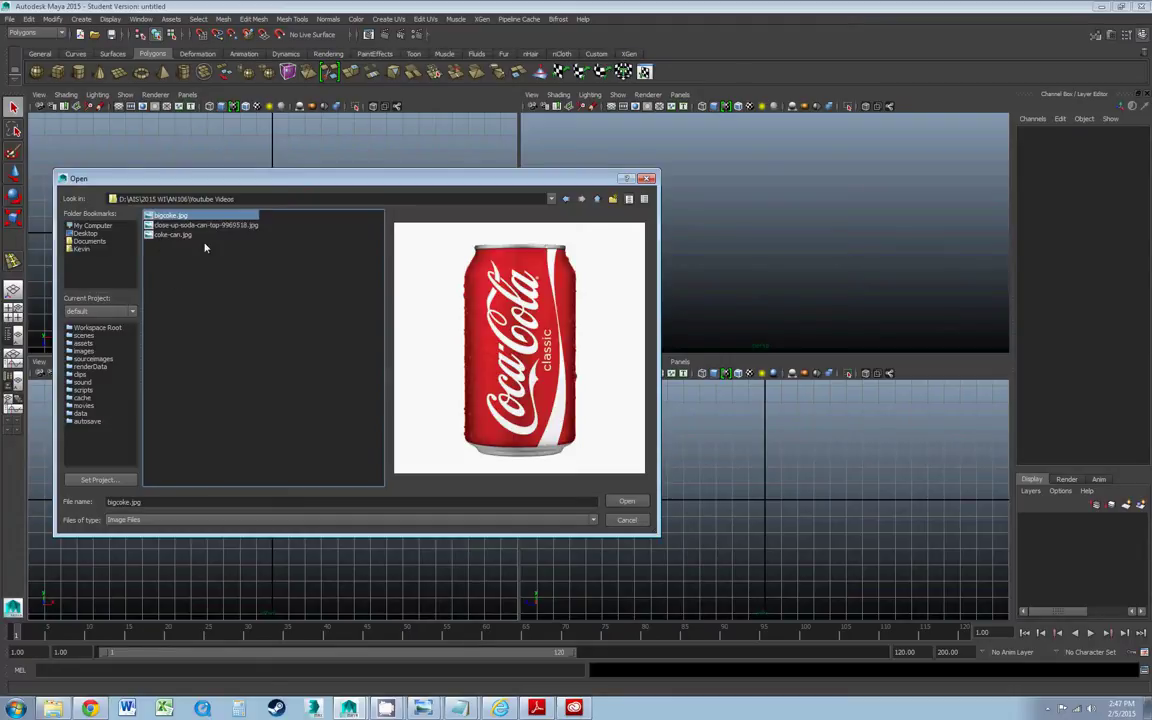
pyautogui.click(626, 501)
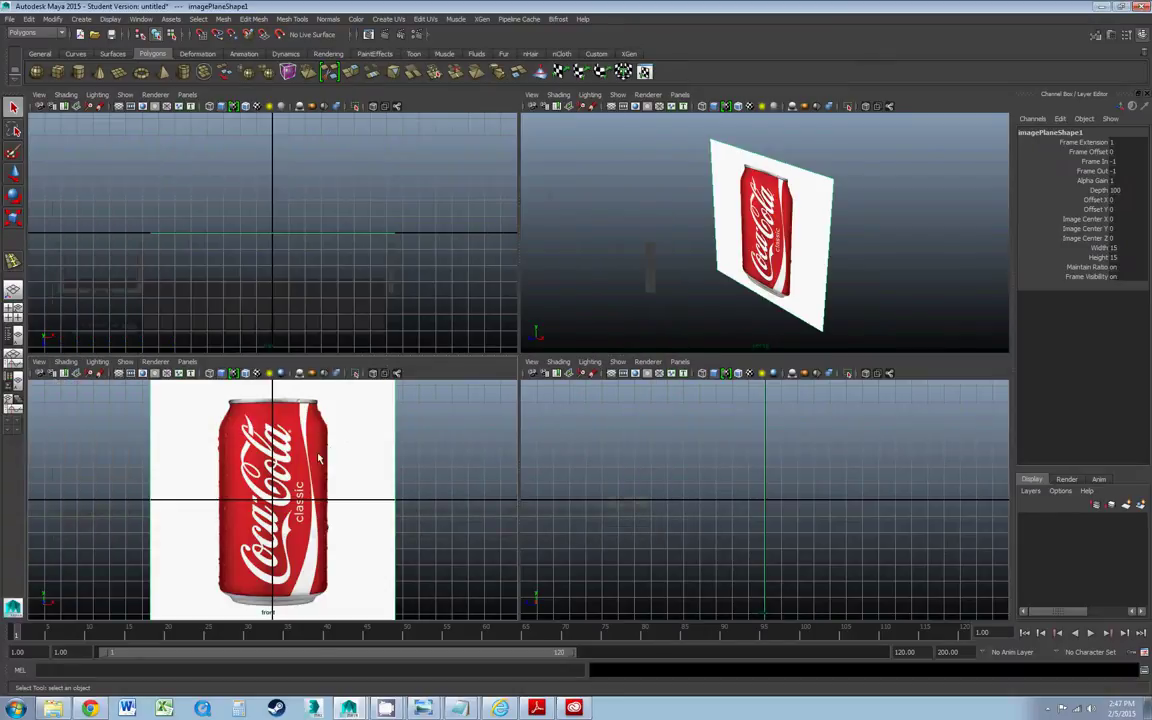
# - Hide the grid in the front view and maximize that view
pyautogui.click(125, 361)
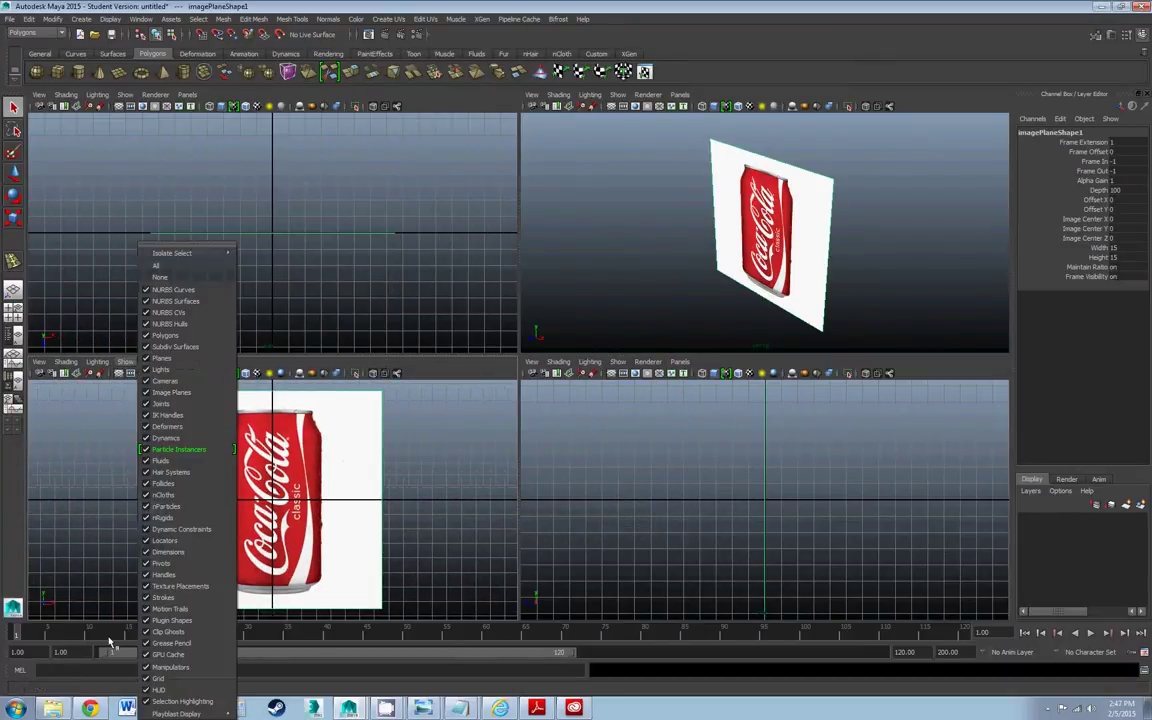
pyautogui.click(155, 679)
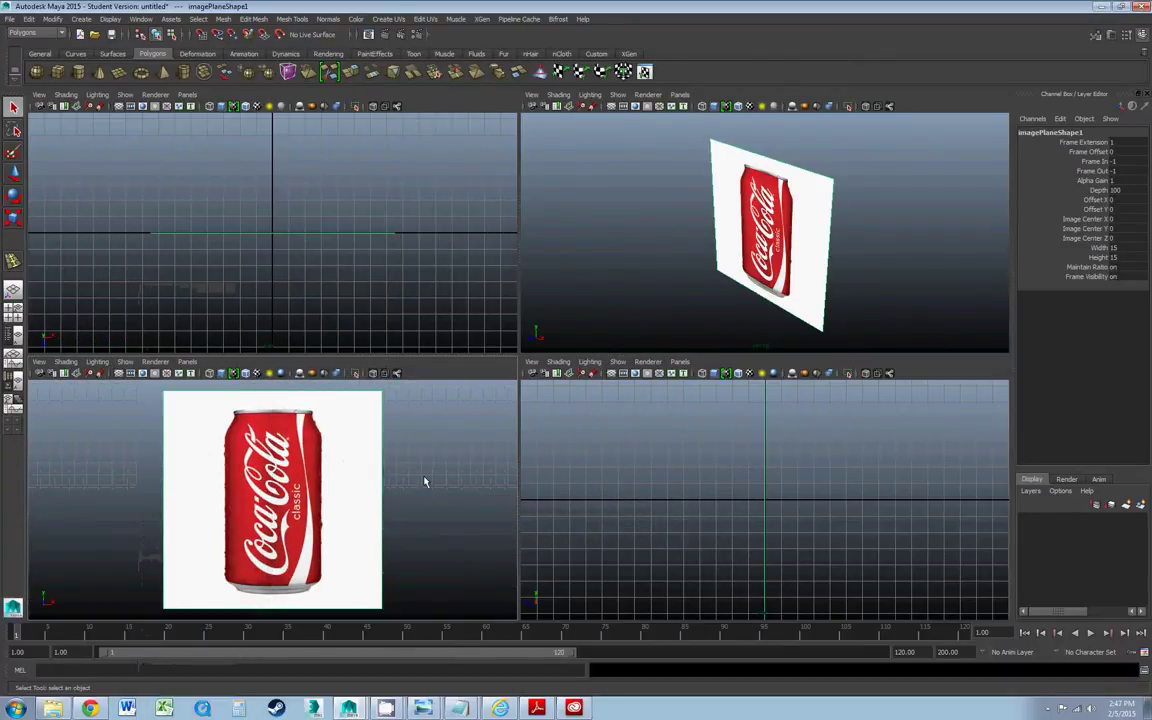
pyautogui.press('space')
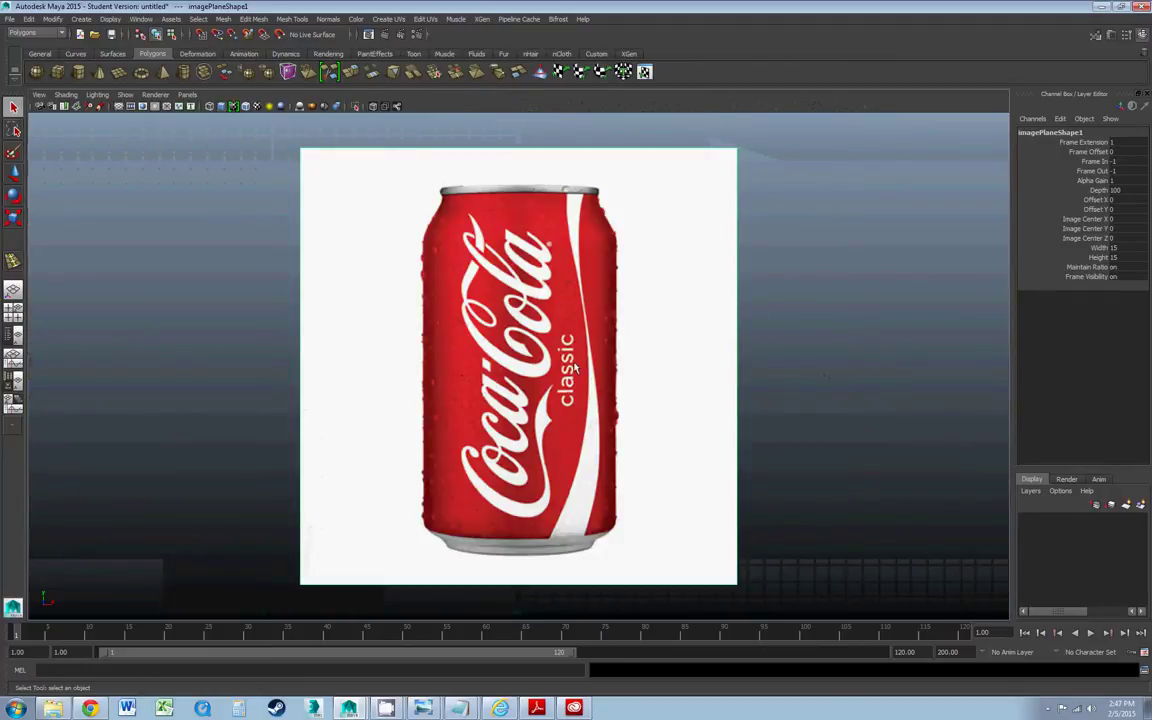
pyautogui.press('space')
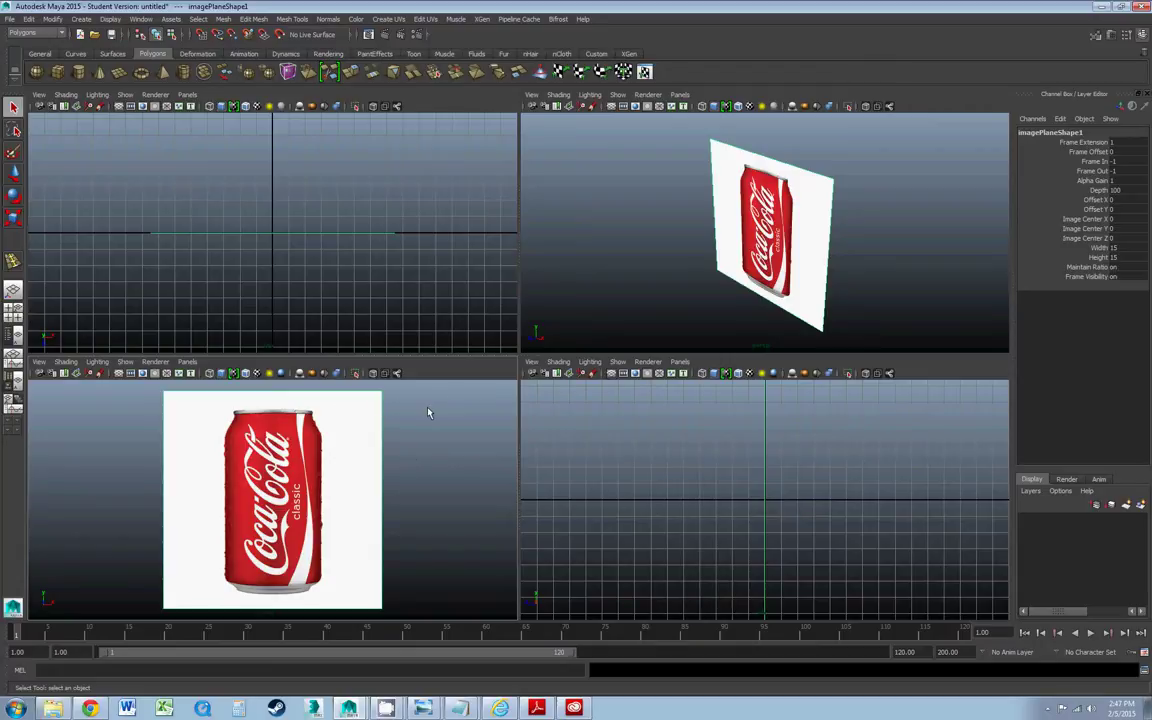
pyautogui.press('space')
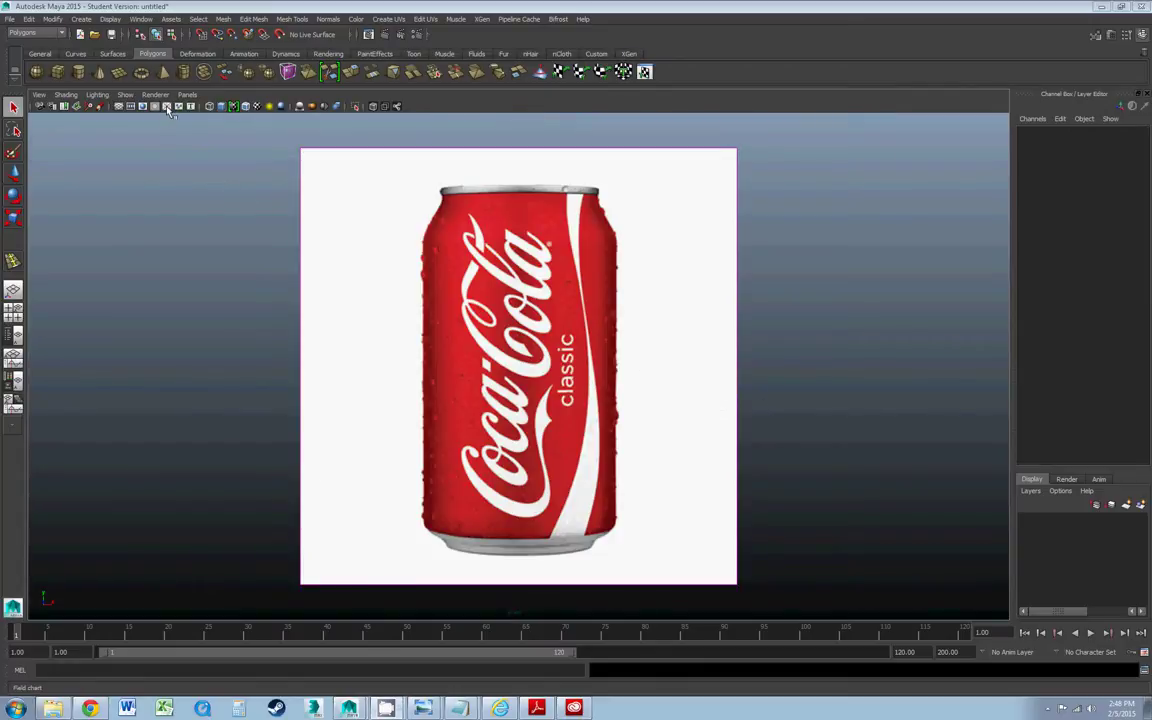
# - Switch the menu set from Polygons to Surfaces
pyautogui.click(28, 33)
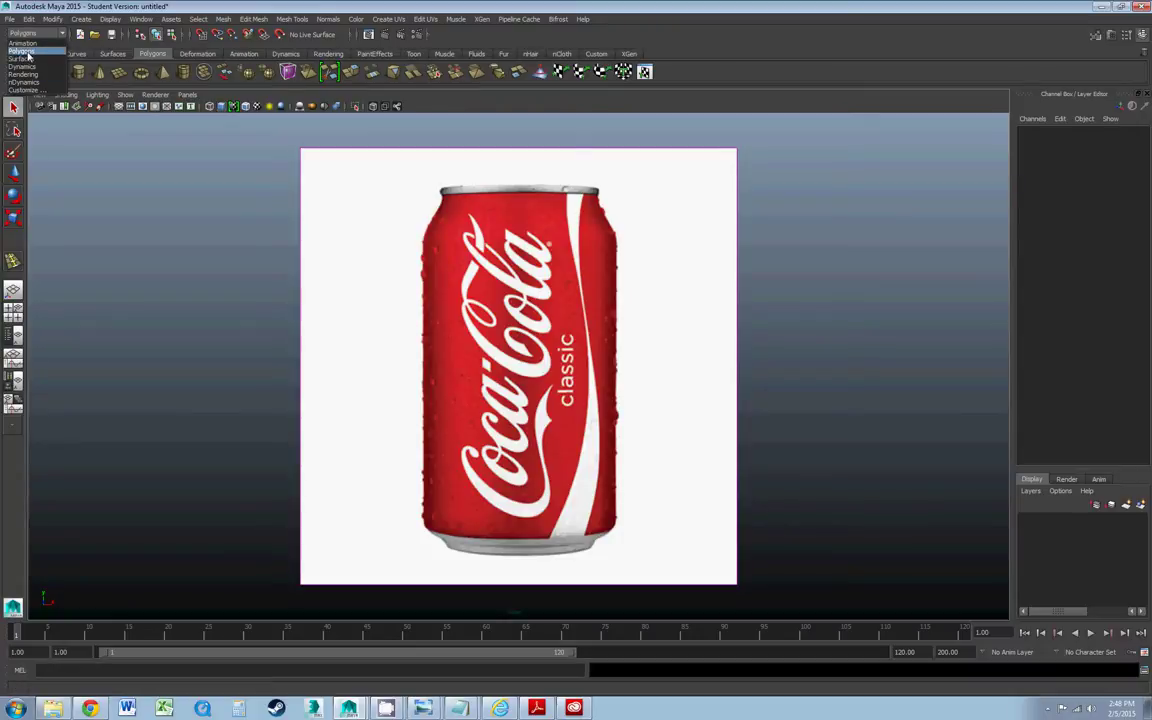
pyautogui.click(28, 52)
pyautogui.click(81, 19)
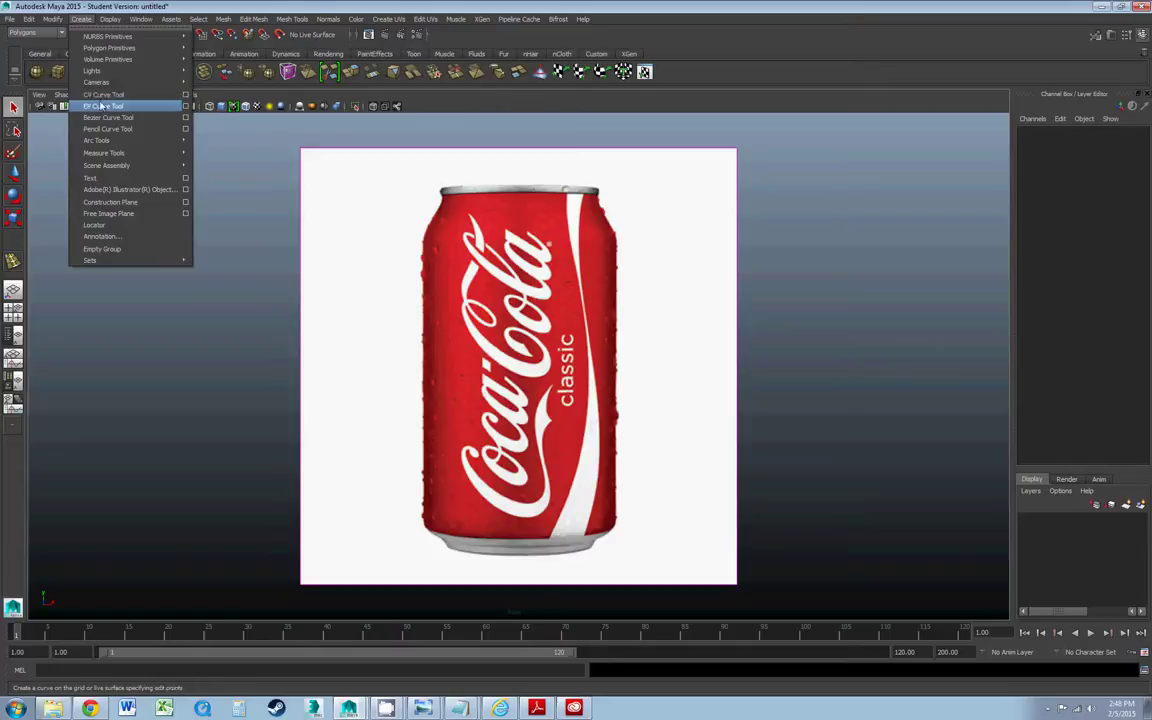
pyautogui.click(40, 33)
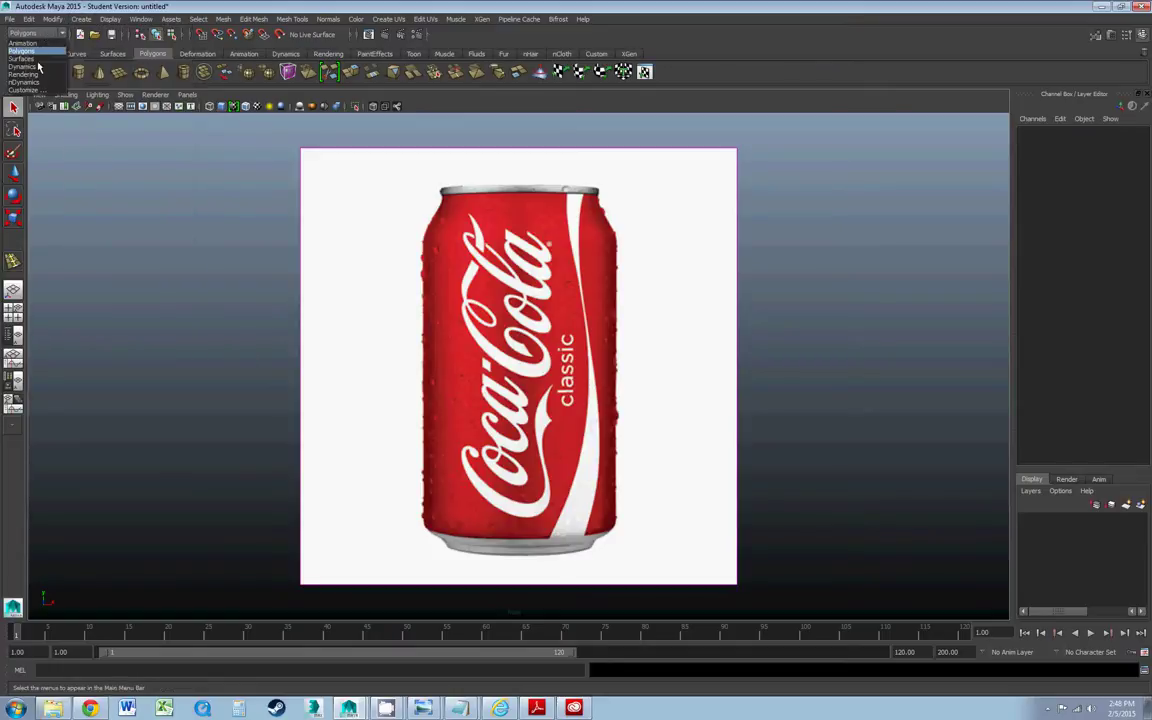
pyautogui.click(35, 60)
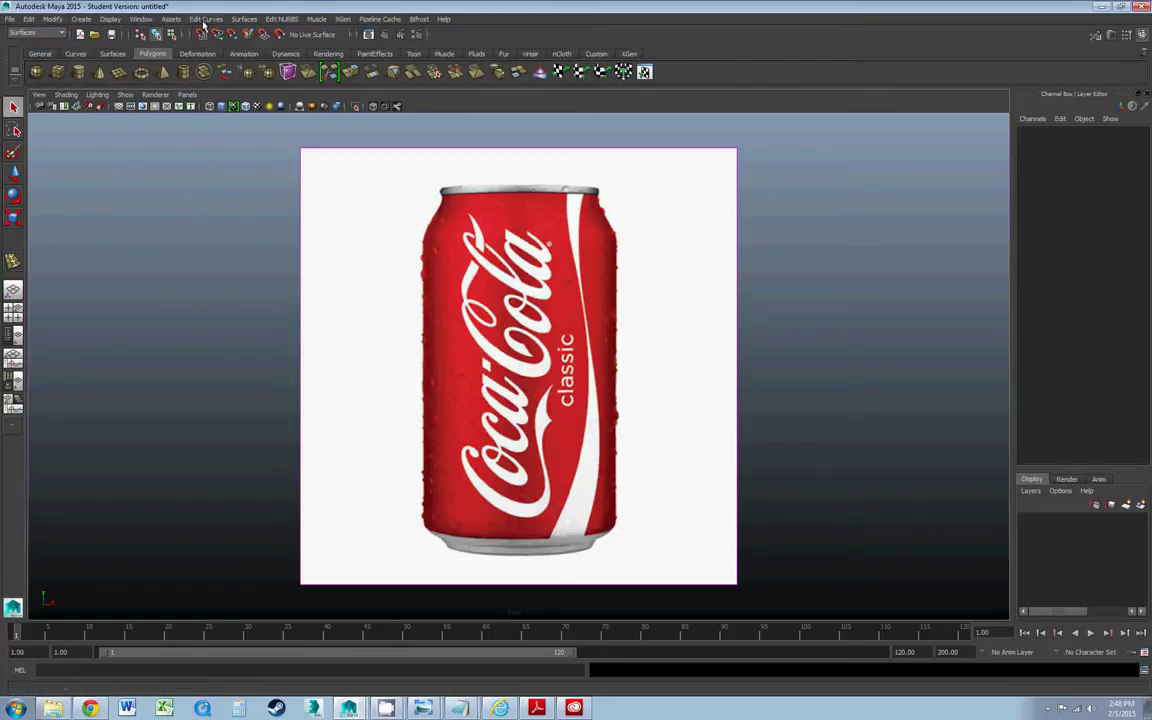
pyautogui.click(45, 34)
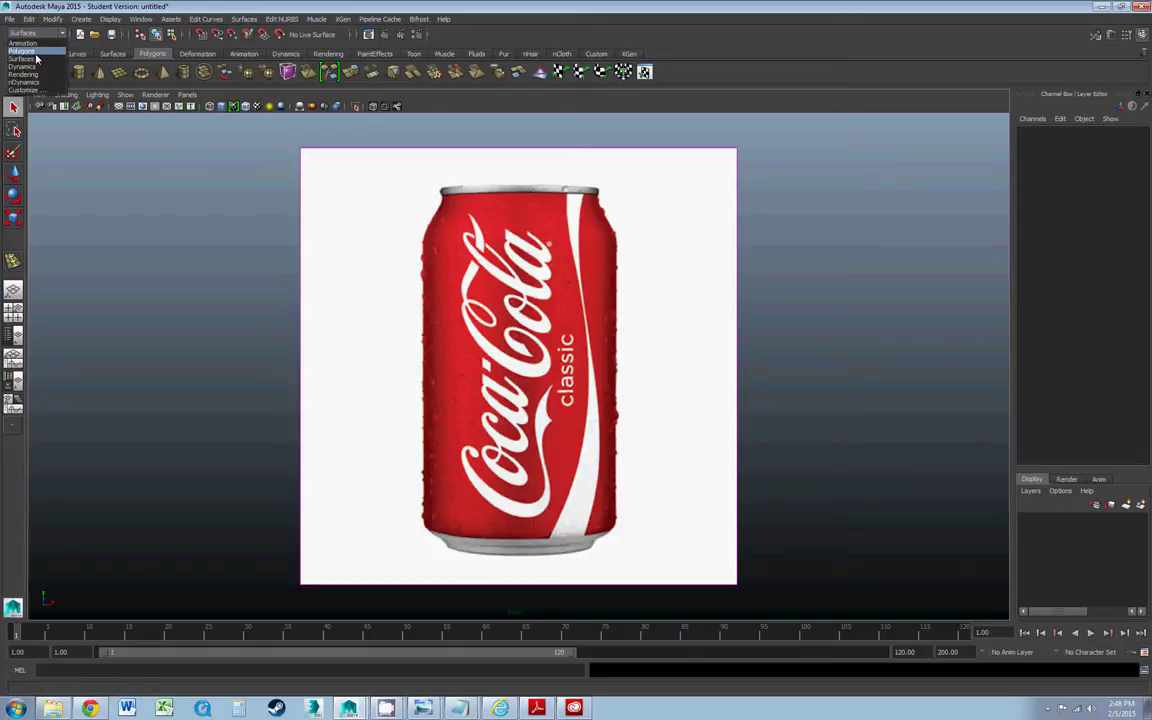
pyautogui.click(37, 60)
# - Draw a ten-point S-shaped test curve beside the can image with the CV Curve Tool at 3 Cubic degree
pyautogui.click(82, 20)
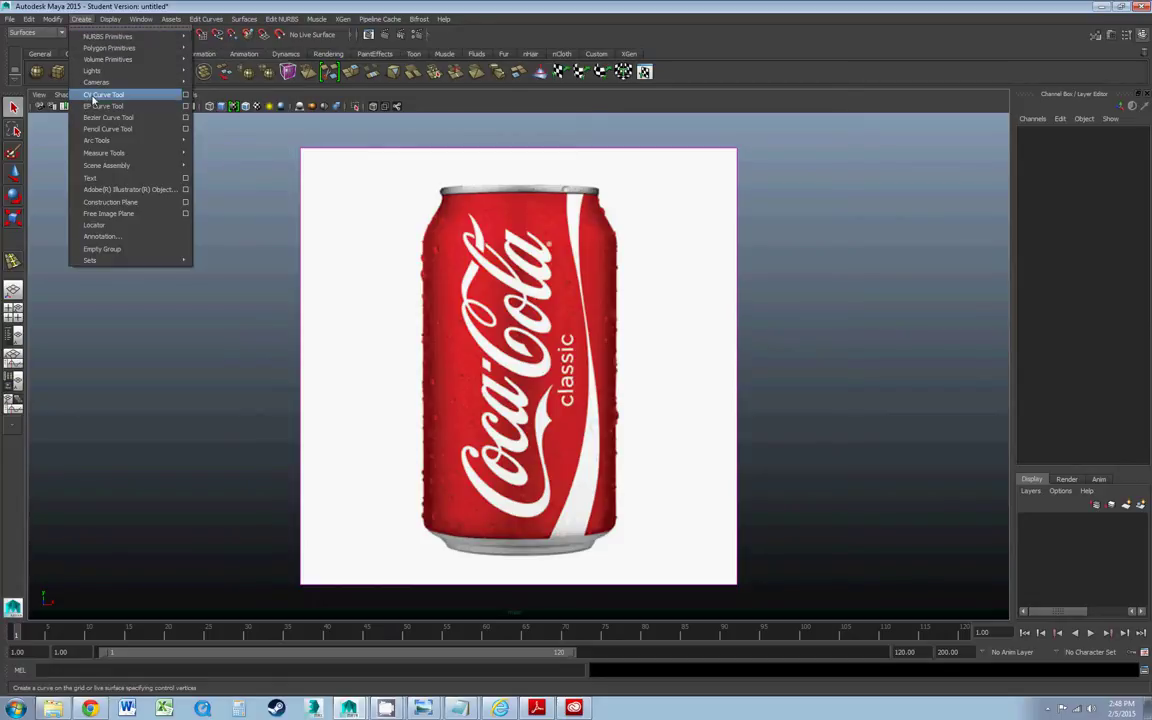
pyautogui.click(184, 95)
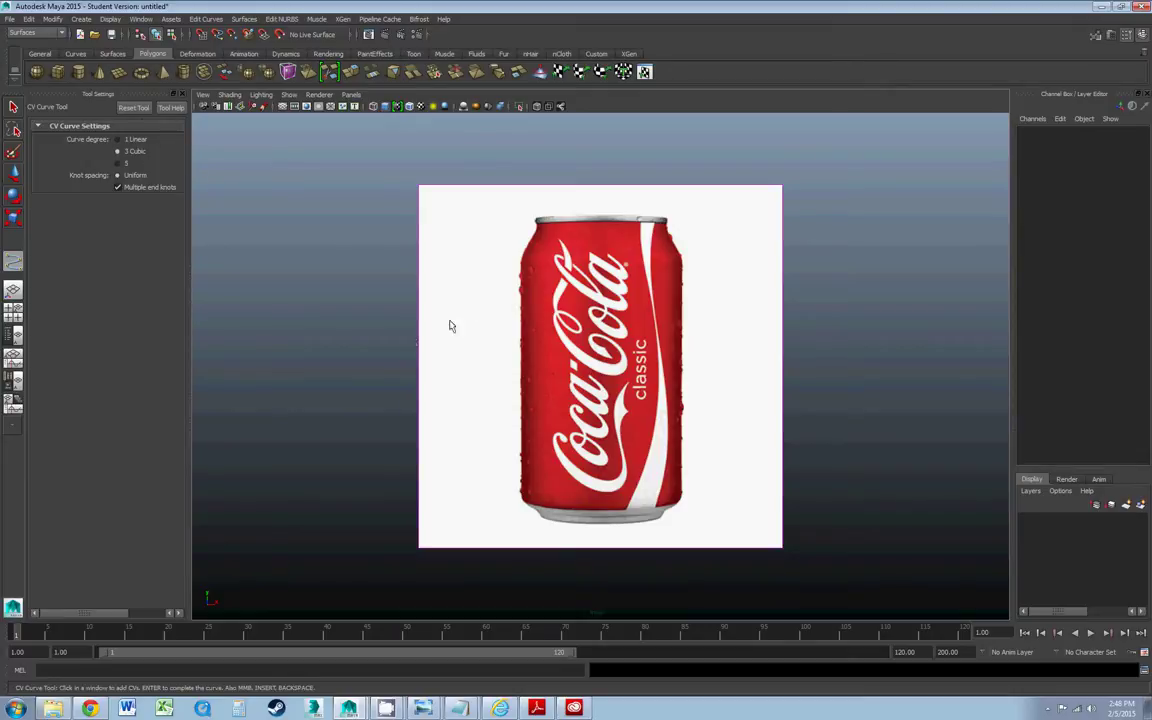
pyautogui.click(351, 355)
pyautogui.click(371, 312)
pyautogui.click(316, 256)
pyautogui.click(273, 275)
pyautogui.click(256, 323)
pyautogui.click(247, 405)
pyautogui.click(279, 450)
pyautogui.click(345, 504)
pyautogui.click(324, 560)
pyautogui.click(274, 559)
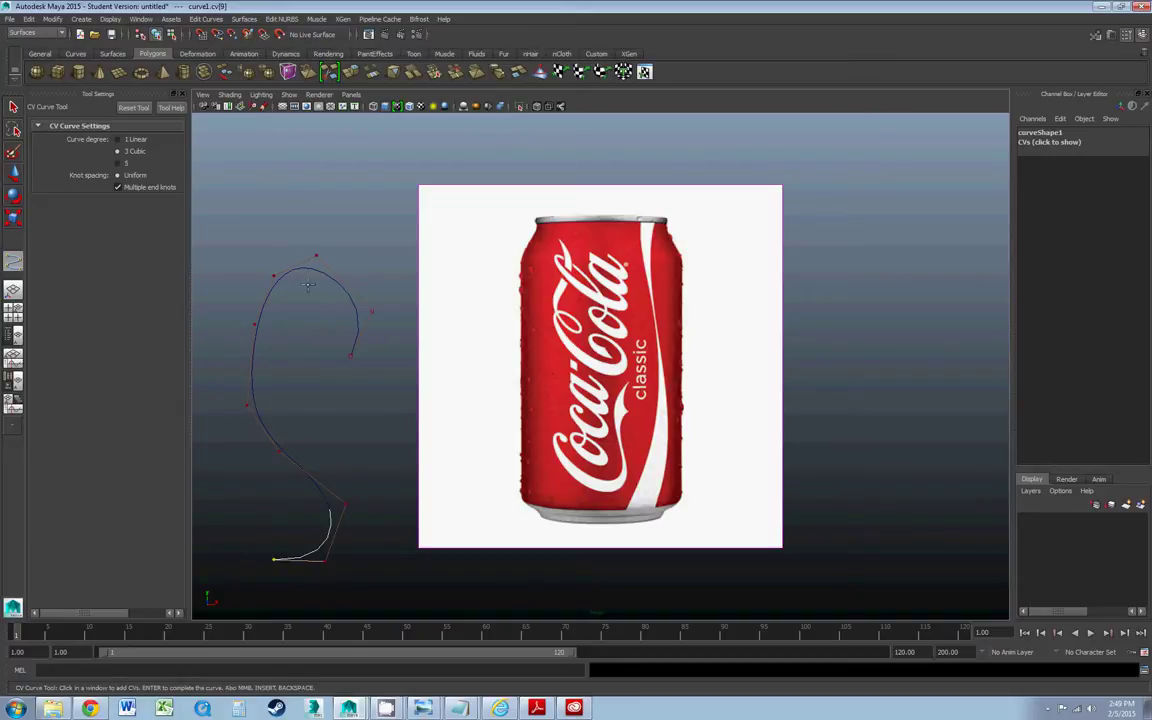
pyautogui.press('q')
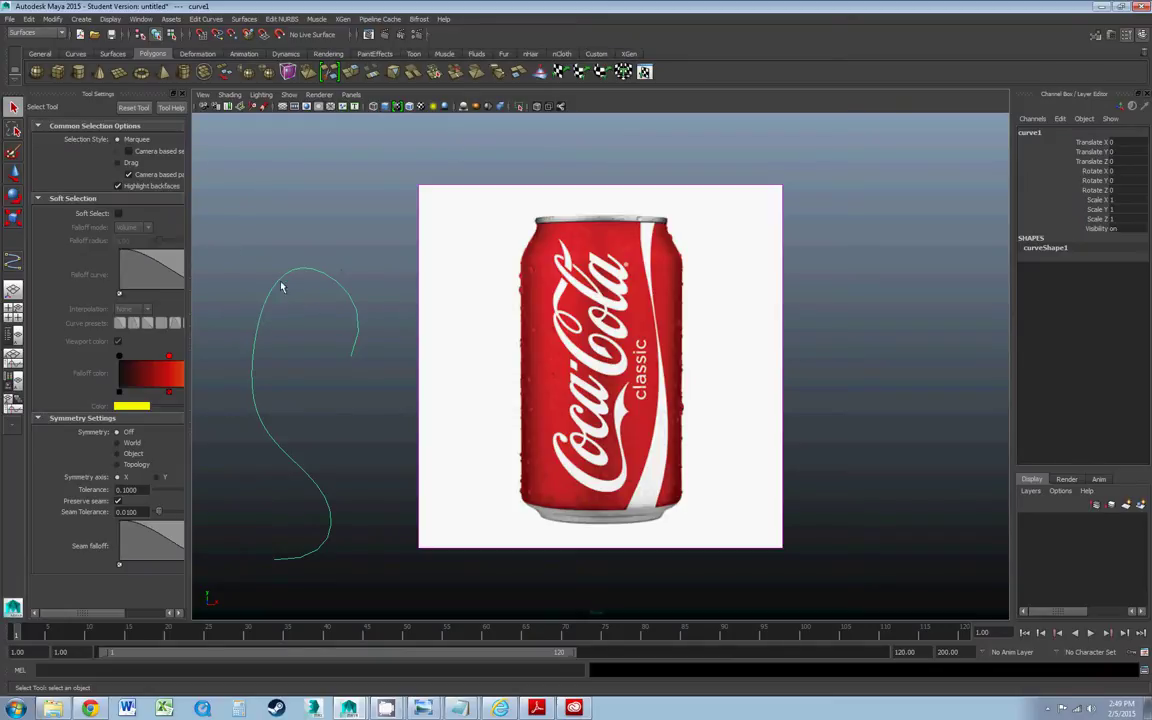
# - Set the CV Curve Tool's curve degree to 1 Linear
pyautogui.click(81, 19)
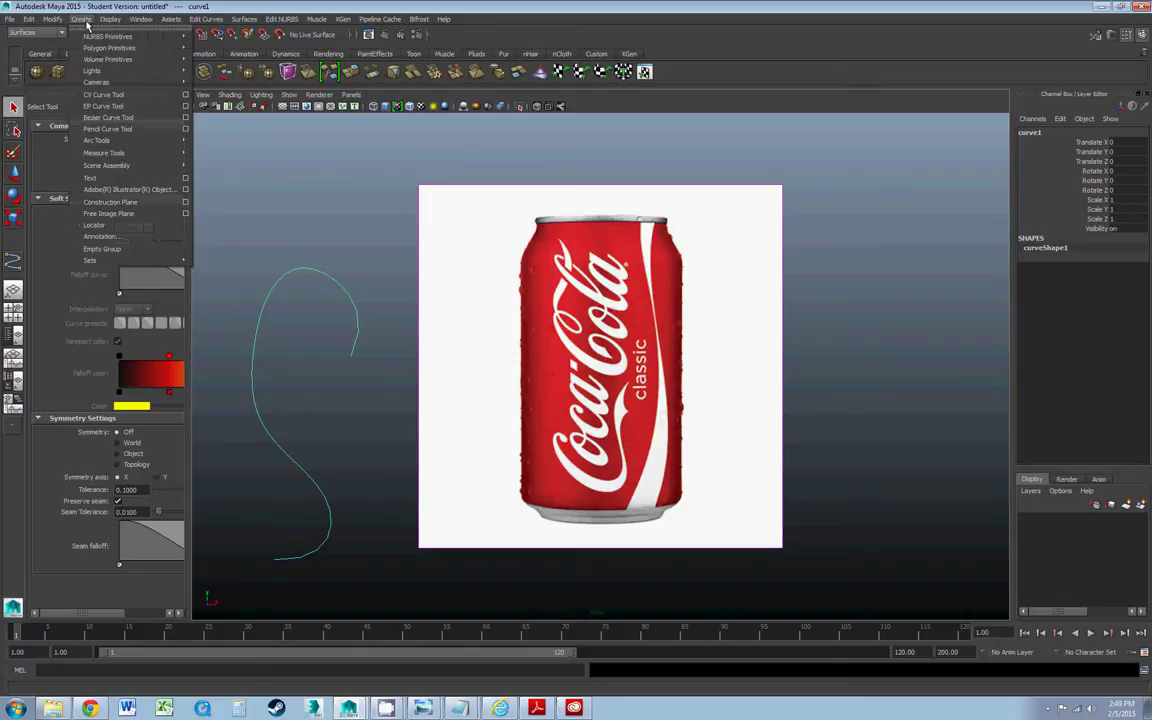
pyautogui.click(166, 92)
pyautogui.click(134, 139)
# - Draw a seven-point linear test curve beside the can image, and delete both test curves
pyautogui.click(372, 181)
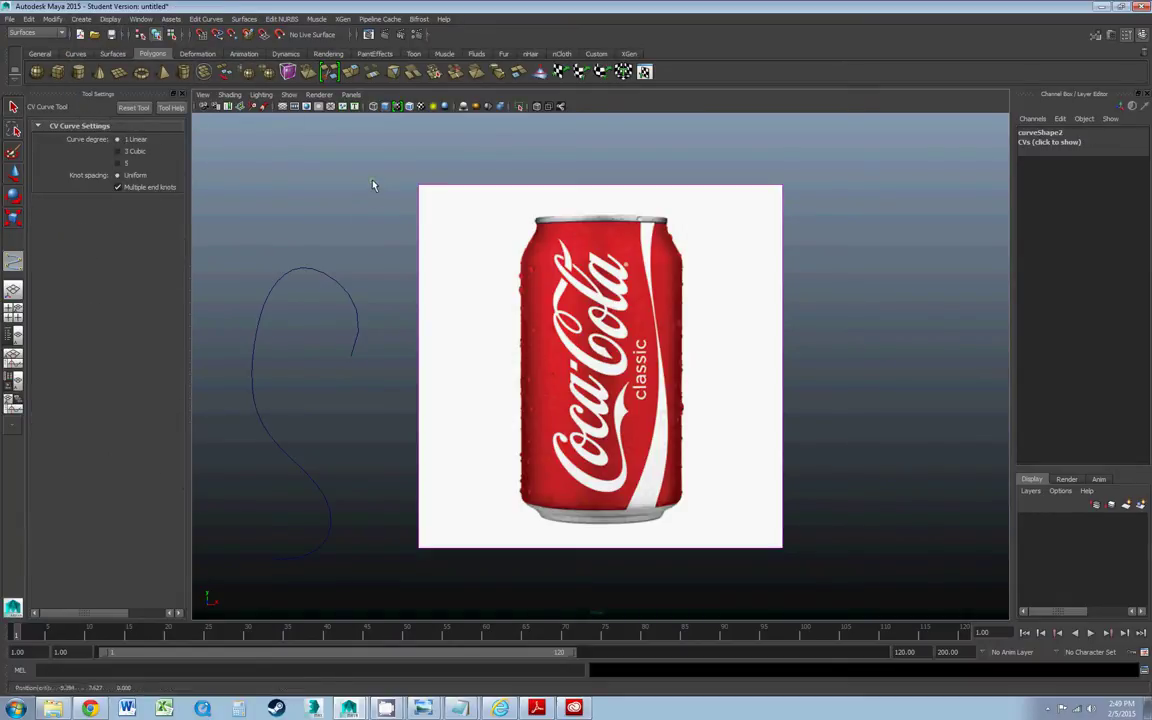
pyautogui.click(325, 186)
pyautogui.click(292, 226)
pyautogui.click(305, 288)
pyautogui.click(310, 376)
pyautogui.click(274, 403)
pyautogui.click(228, 459)
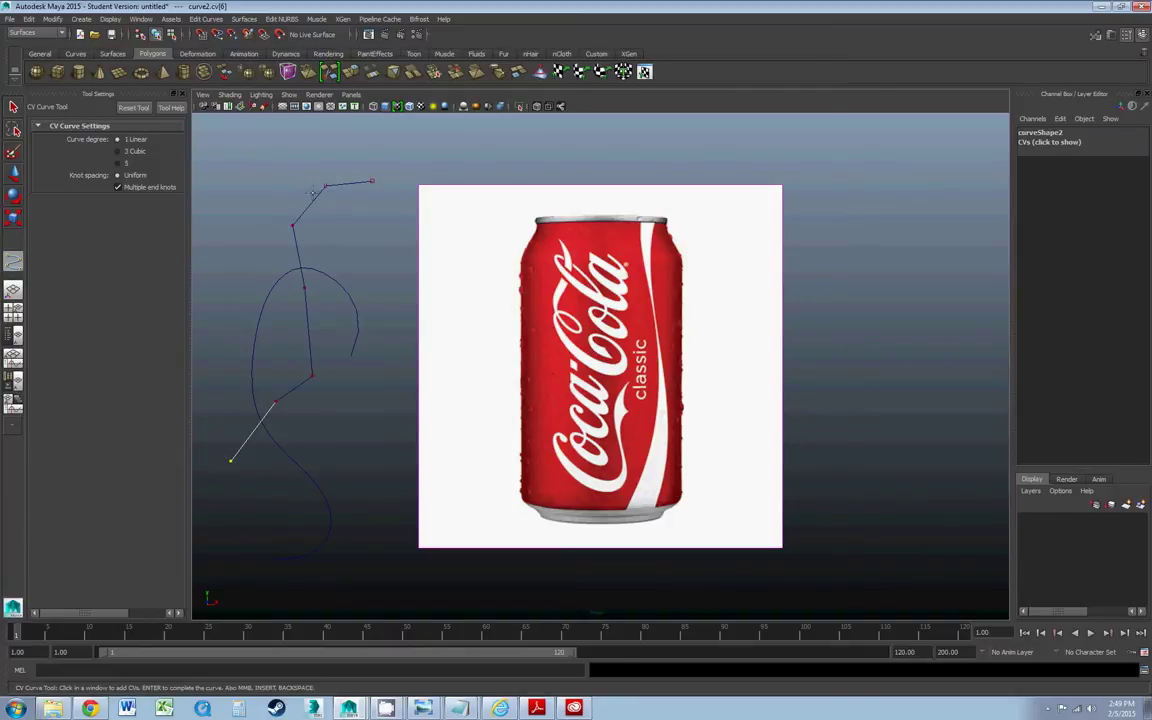
pyautogui.press('q')
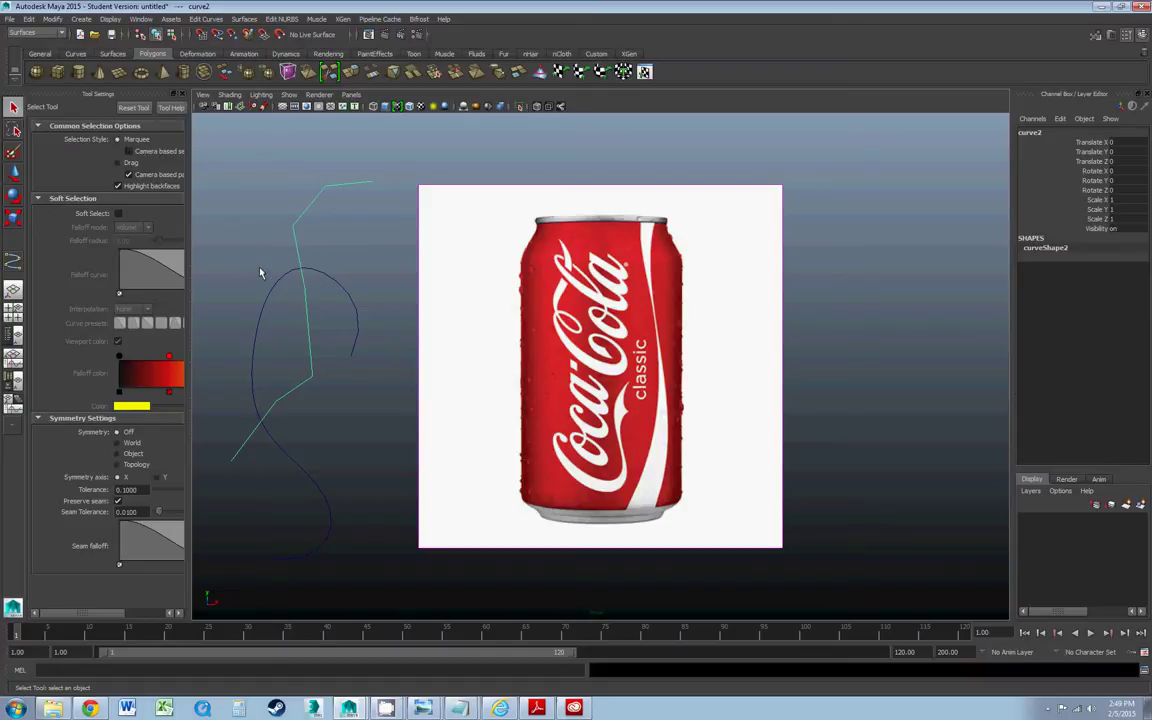
pyautogui.click(312, 333)
pyautogui.press('Delete')
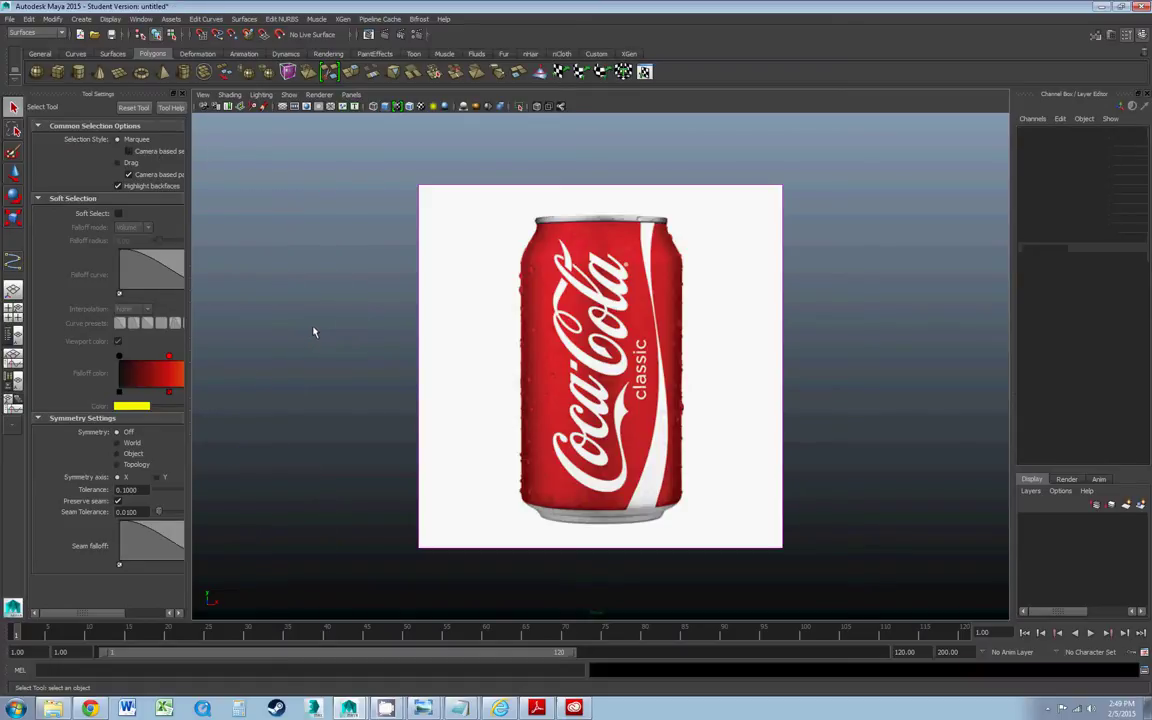
# - Trace the can's base with the linear CV Curve Tool, from the bottom centre around the base rim to the lower side edge
pyautogui.click(86, 20)
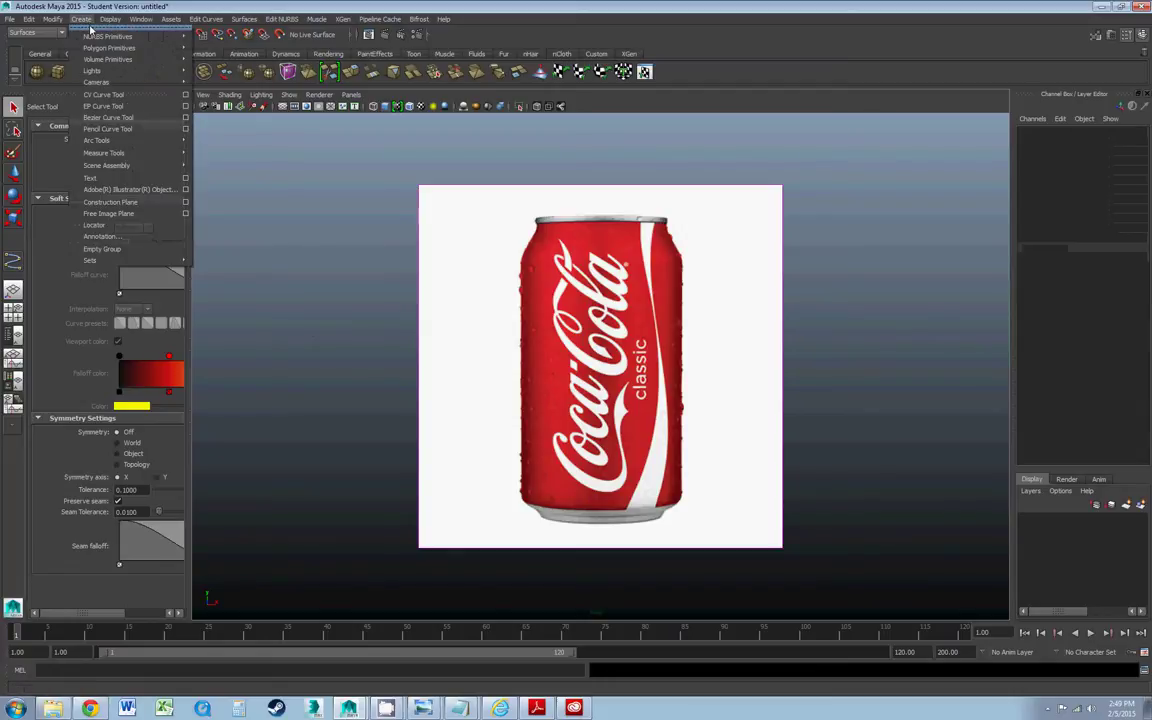
pyautogui.click(184, 95)
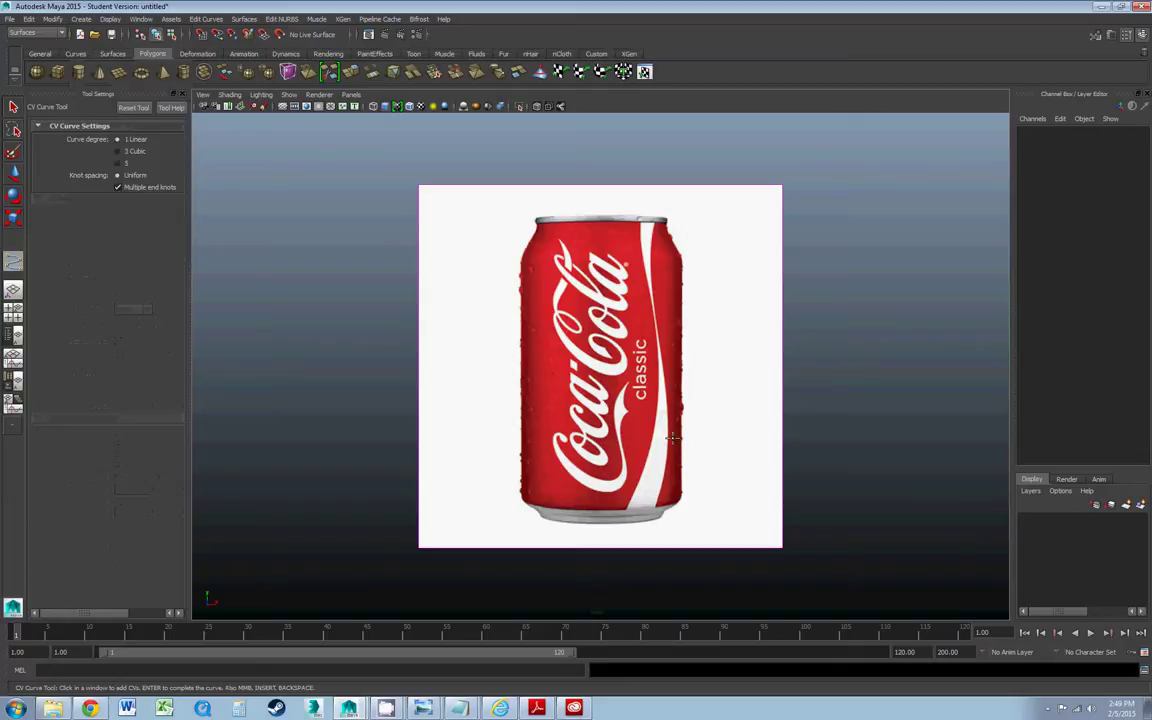
pyautogui.keyDown('alt'); pyautogui.moveTo(597, 393); pyautogui.dragTo(608, 415, button='middle'); pyautogui.keyUp('alt')
pyautogui.scroll(5, 608, 415)
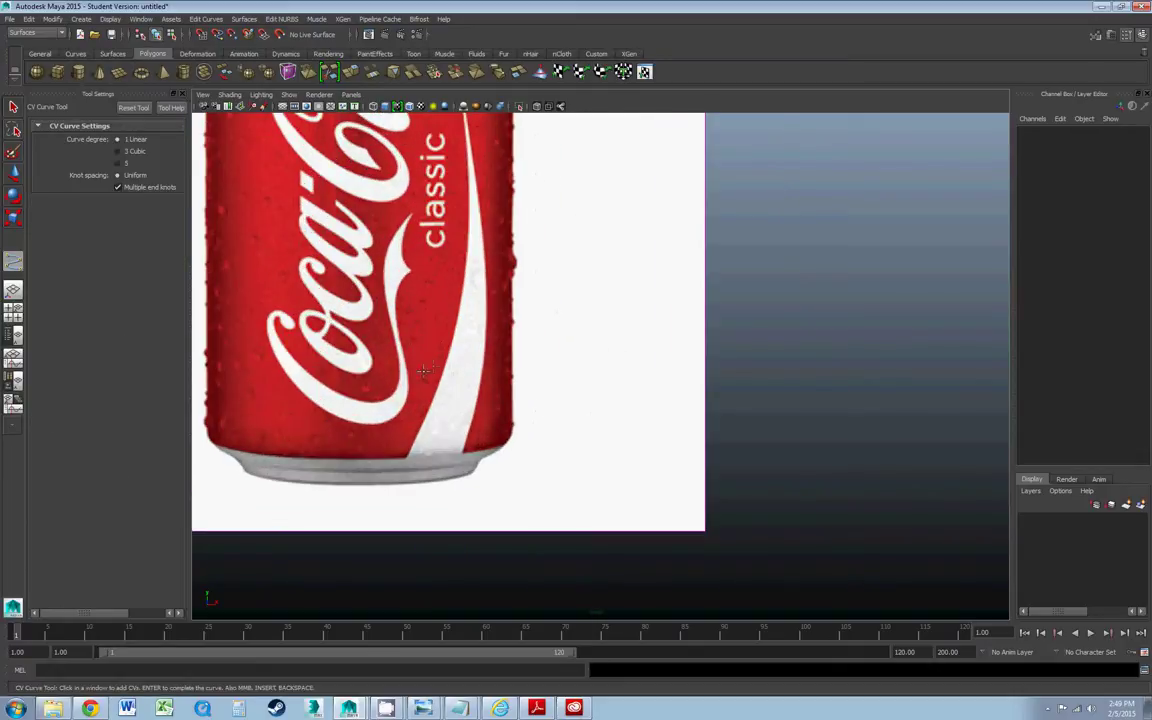
pyautogui.keyDown('alt'); pyautogui.moveTo(532, 350); pyautogui.dragTo(591, 319, button='middle'); pyautogui.keyUp('alt')
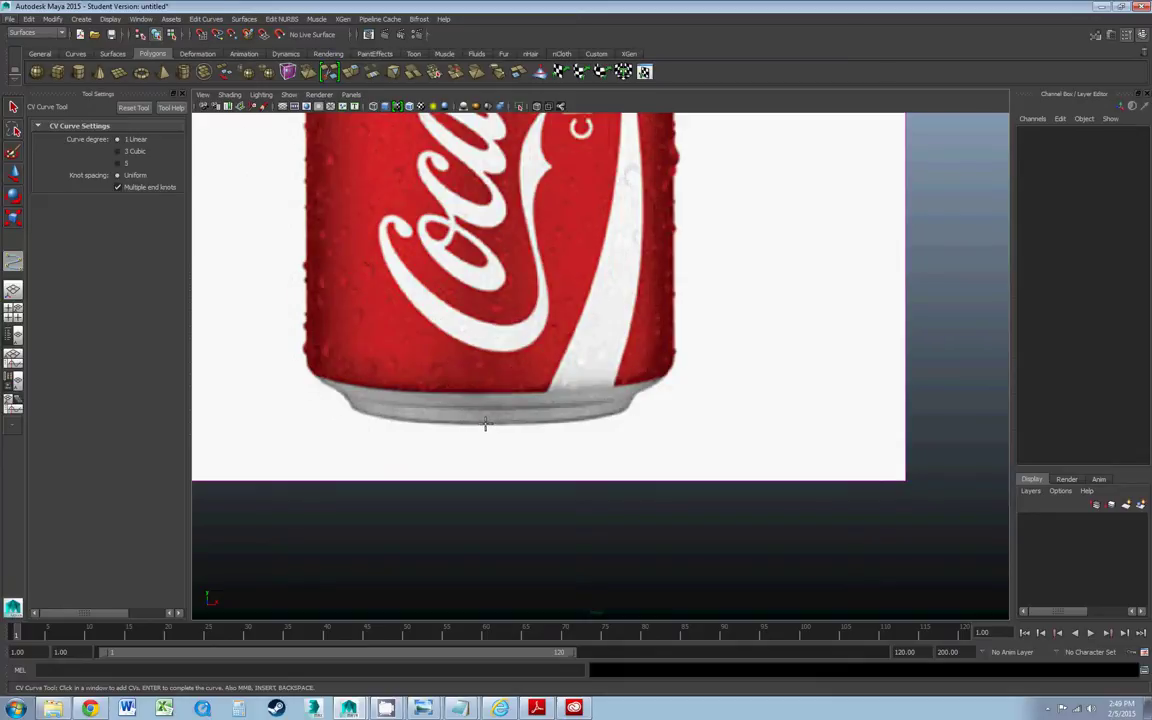
pyautogui.click(485, 423)
pyautogui.click(580, 422)
pyautogui.click(622, 411)
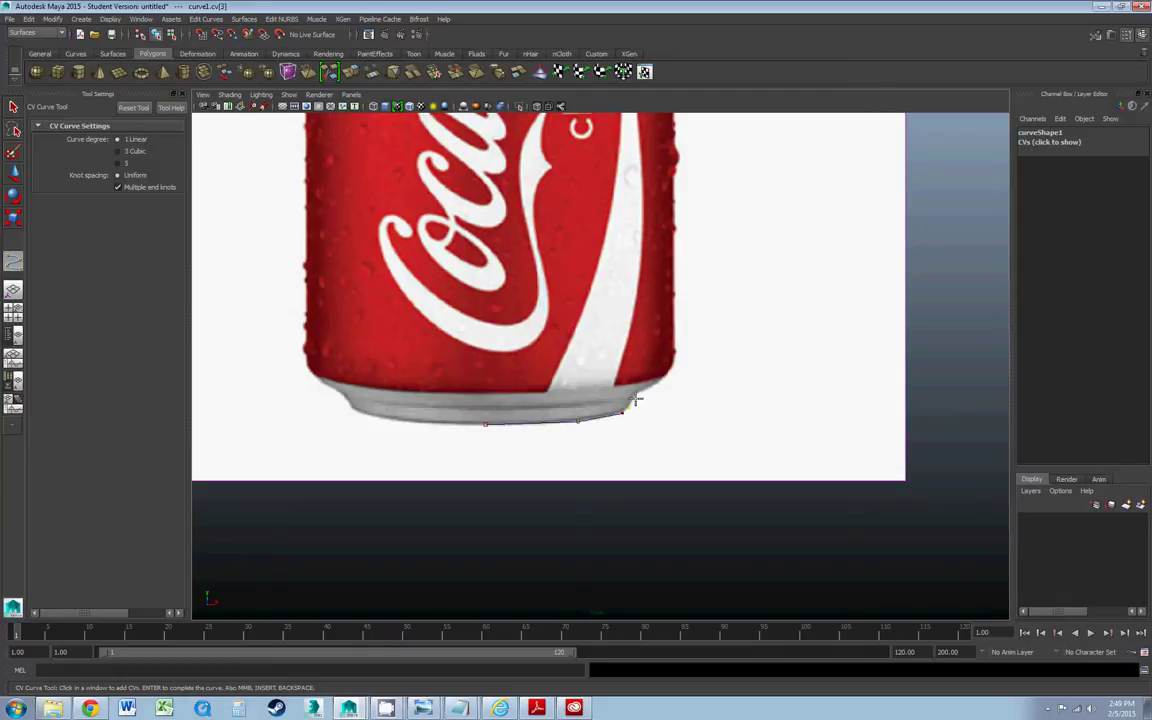
pyautogui.click(634, 399)
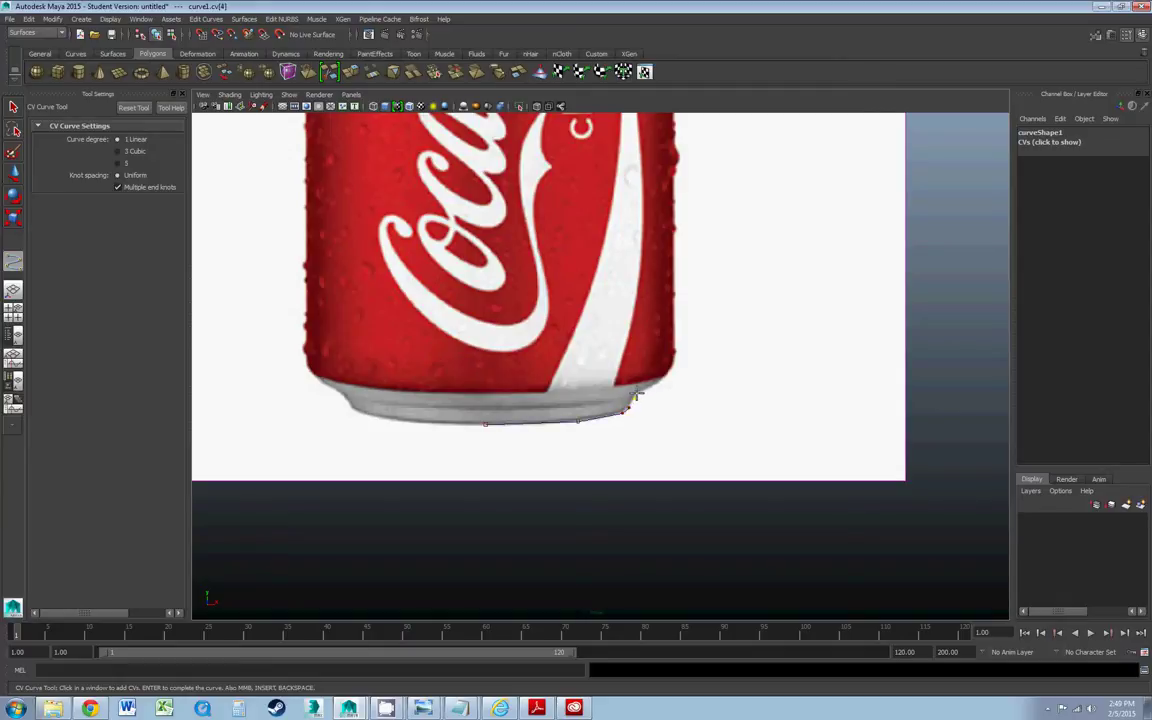
pyautogui.click(662, 381)
pyautogui.click(672, 367)
pyautogui.scroll(-2, 676, 352)
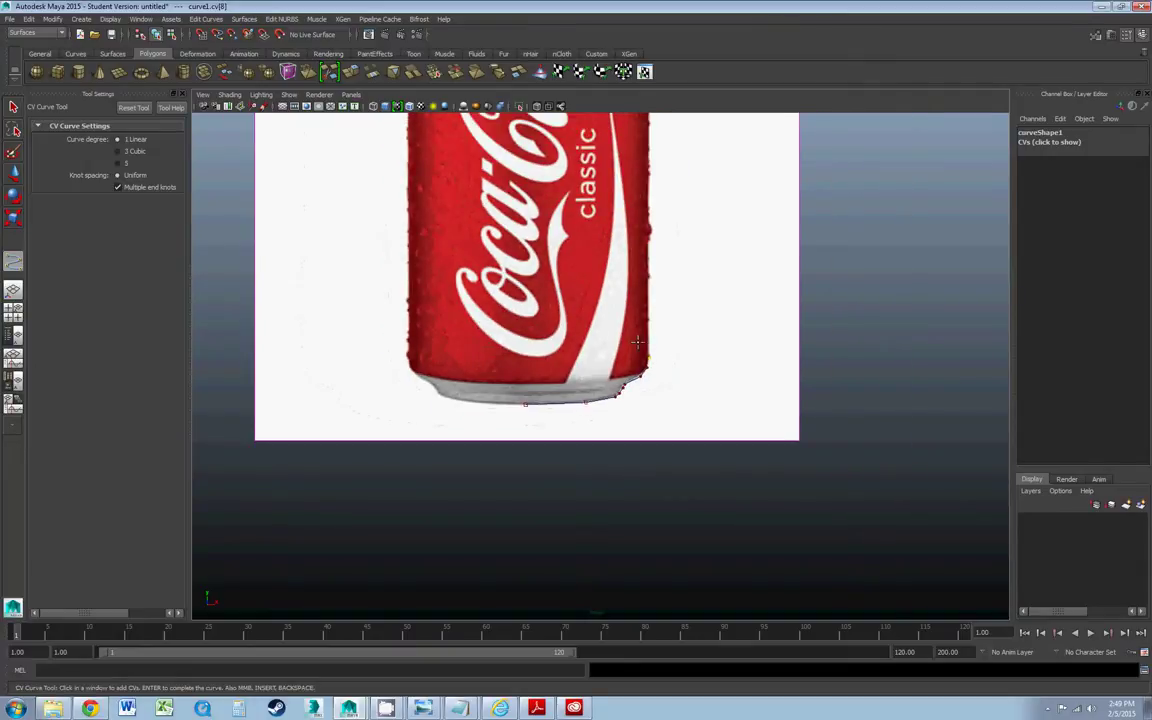
# - Continue the profile curve up the can's side, around the shoulder and neck to the top rim, and finish it
pyautogui.keyDown('alt'); pyautogui.moveTo(621, 345); pyautogui.dragTo(611, 591, button='middle'); pyautogui.keyUp('alt')
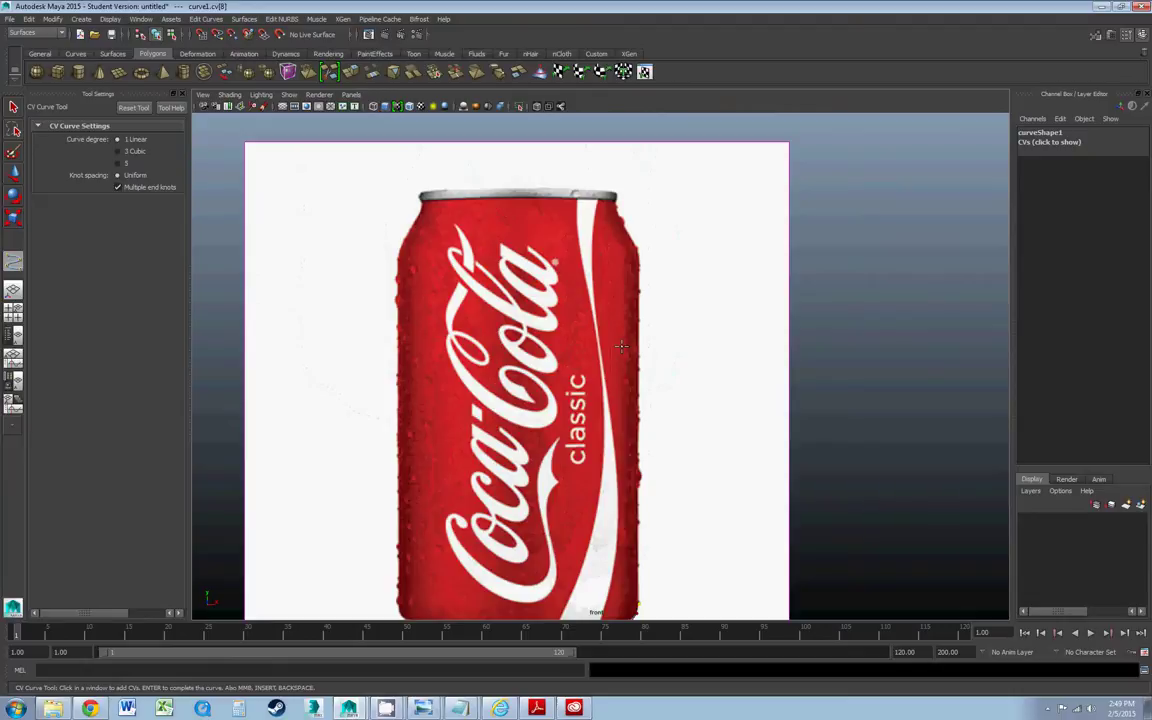
pyautogui.keyDown('alt'); pyautogui.moveTo(621, 314); pyautogui.dragTo(618, 334, button='middle'); pyautogui.keyUp('alt')
pyautogui.click(636, 270)
pyautogui.click(635, 266)
pyautogui.click(630, 259)
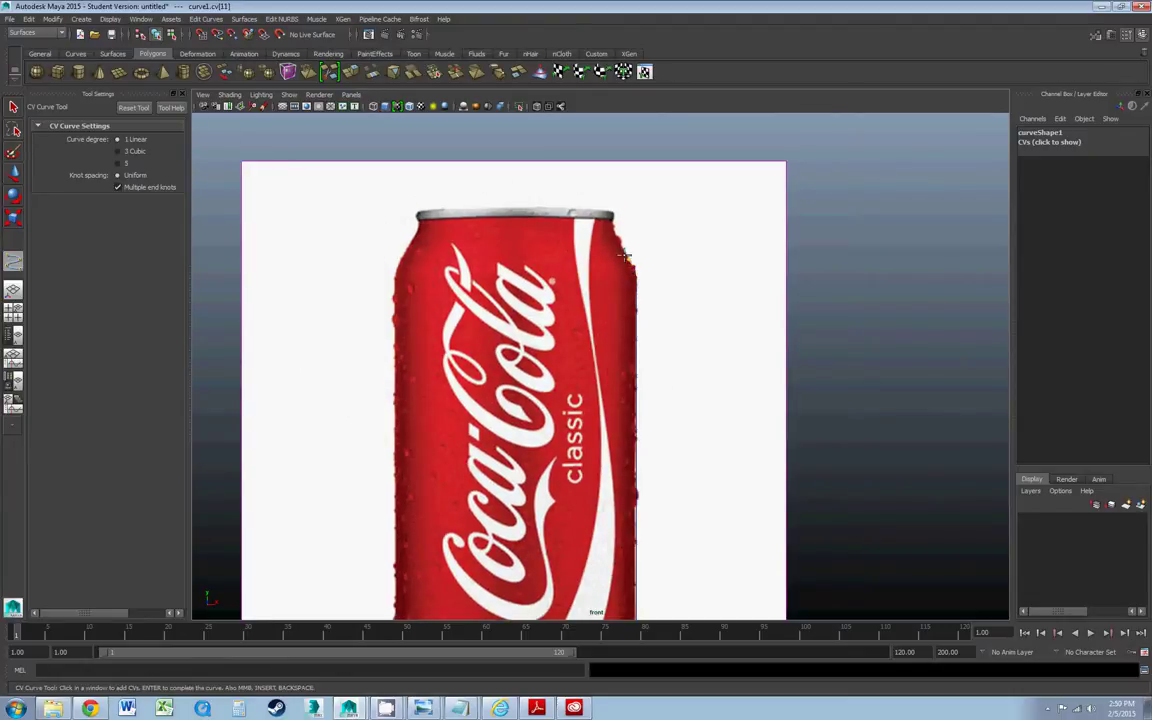
pyautogui.click(620, 238)
pyautogui.click(613, 223)
pyautogui.click(616, 212)
pyautogui.click(616, 212)
pyautogui.press('Return')
pyautogui.press('q')
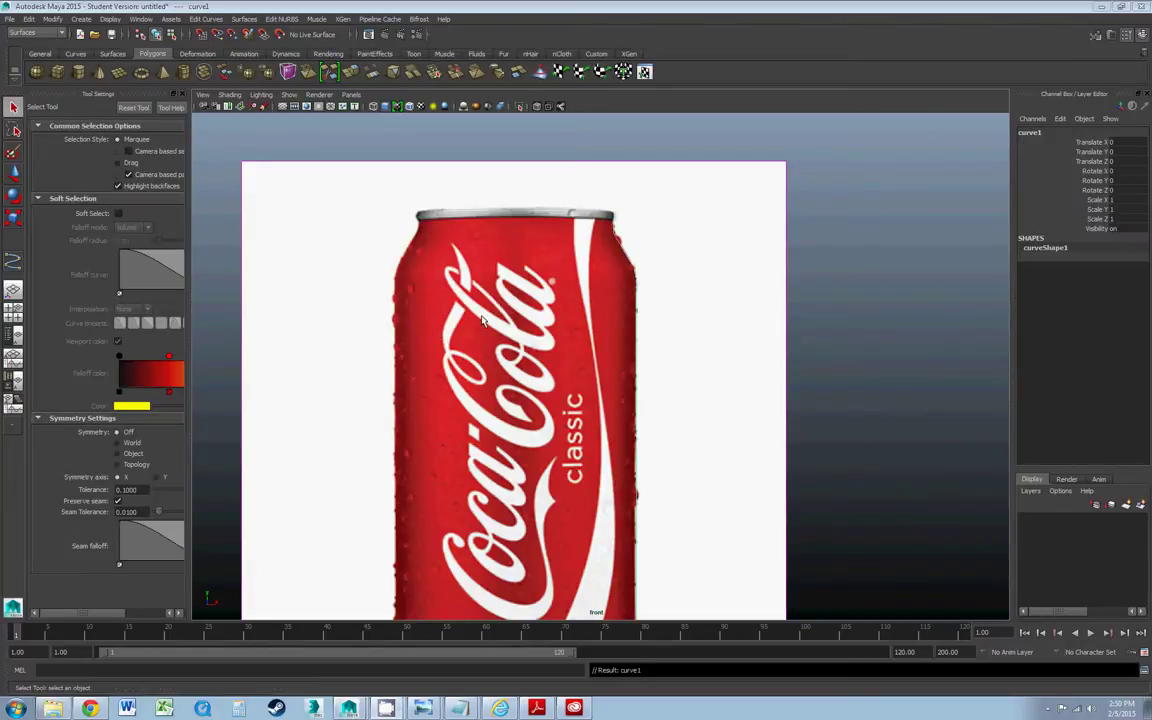
# - Move the traced profile curve 10.631 units along X, clear of the can image
pyautogui.press('f')
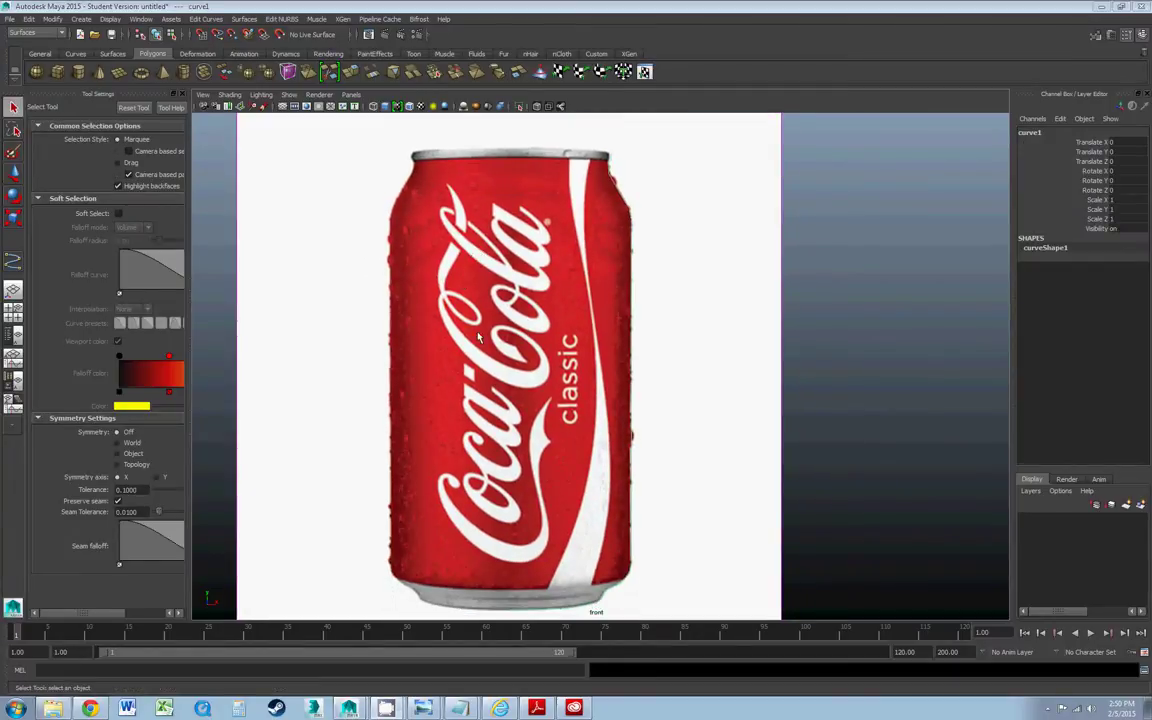
pyautogui.scroll(-4, 440, 325)
pyautogui.click(643, 381)
pyautogui.click(528, 377)
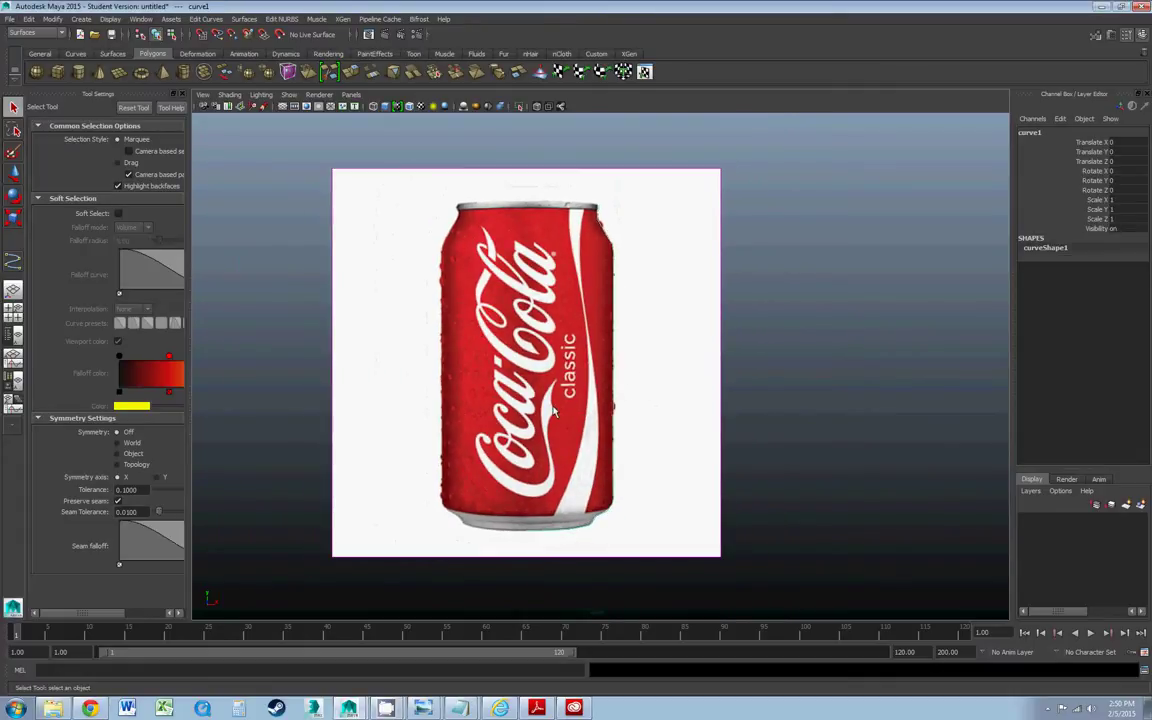
pyautogui.press('w')
pyautogui.moveTo(560, 362); pyautogui.dragTo(831, 363)
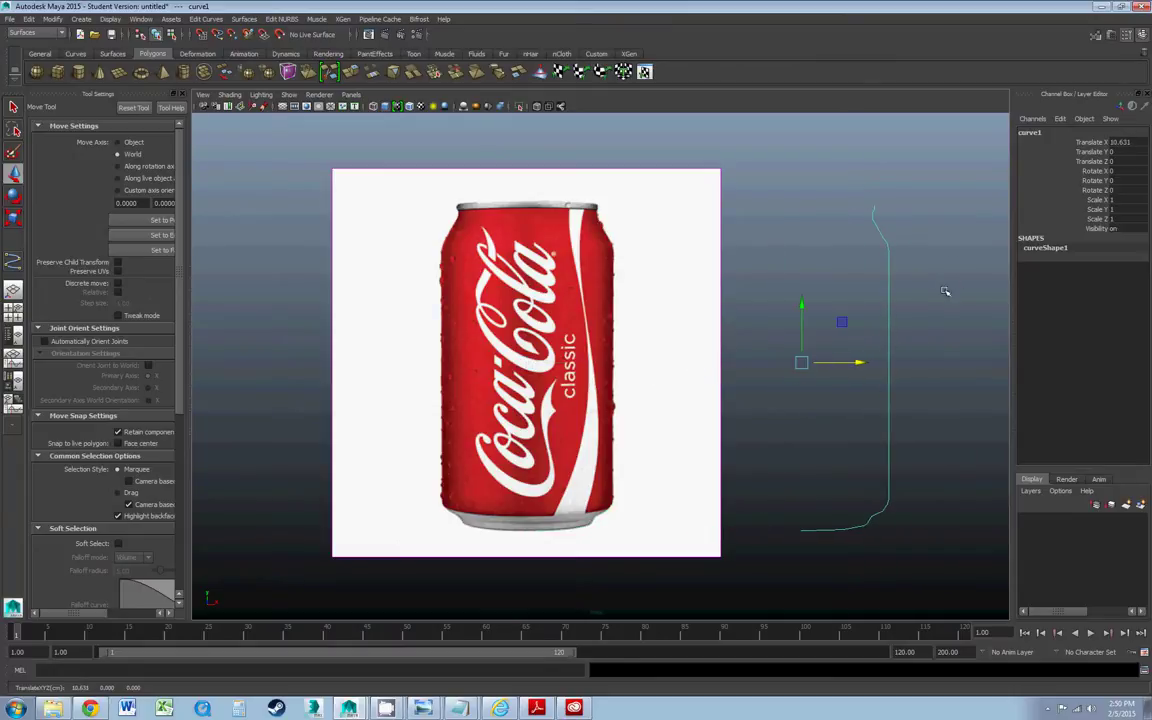
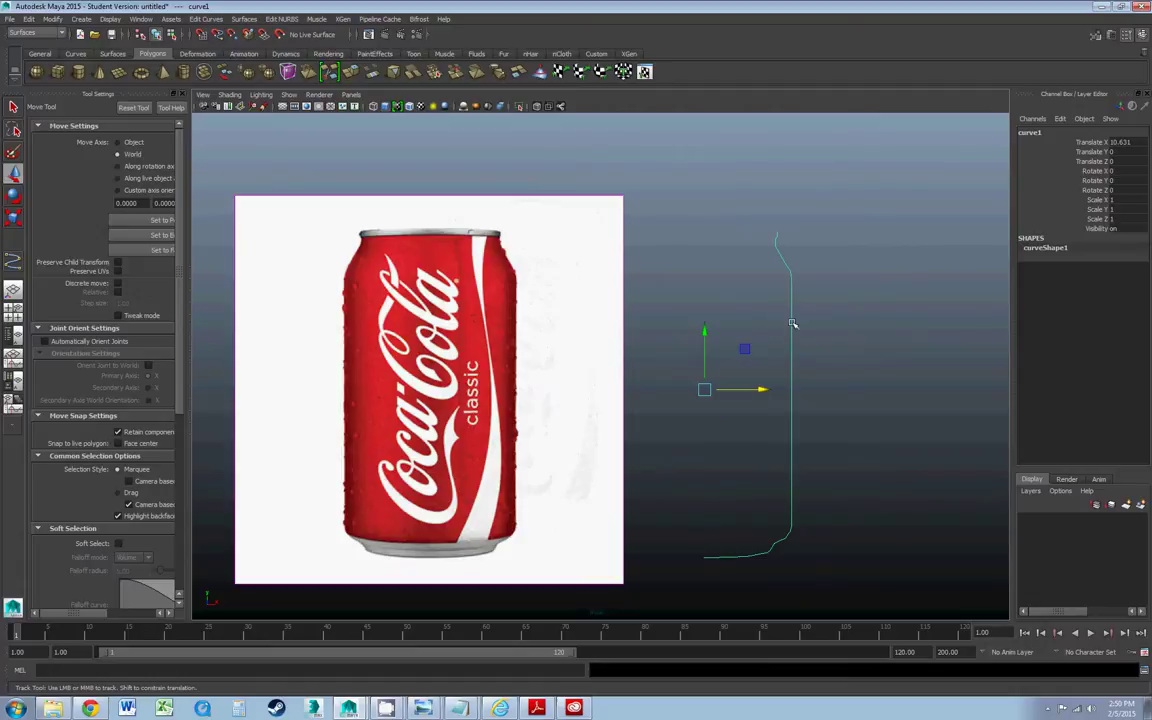
# - Display the body curve's control vertices and examine the point groups at its neck and base
pyautogui.keyDown('alt'); pyautogui.moveTo(793, 325); pyautogui.dragTo(793, 325, button='middle'); pyautogui.keyUp('alt')
pyautogui.moveTo(728, 335); pyautogui.dragTo(678, 334, button='right')
pyautogui.moveTo(662, 224); pyautogui.dragTo(733, 325)
pyautogui.moveTo(603, 506); pyautogui.dragTo(742, 607)
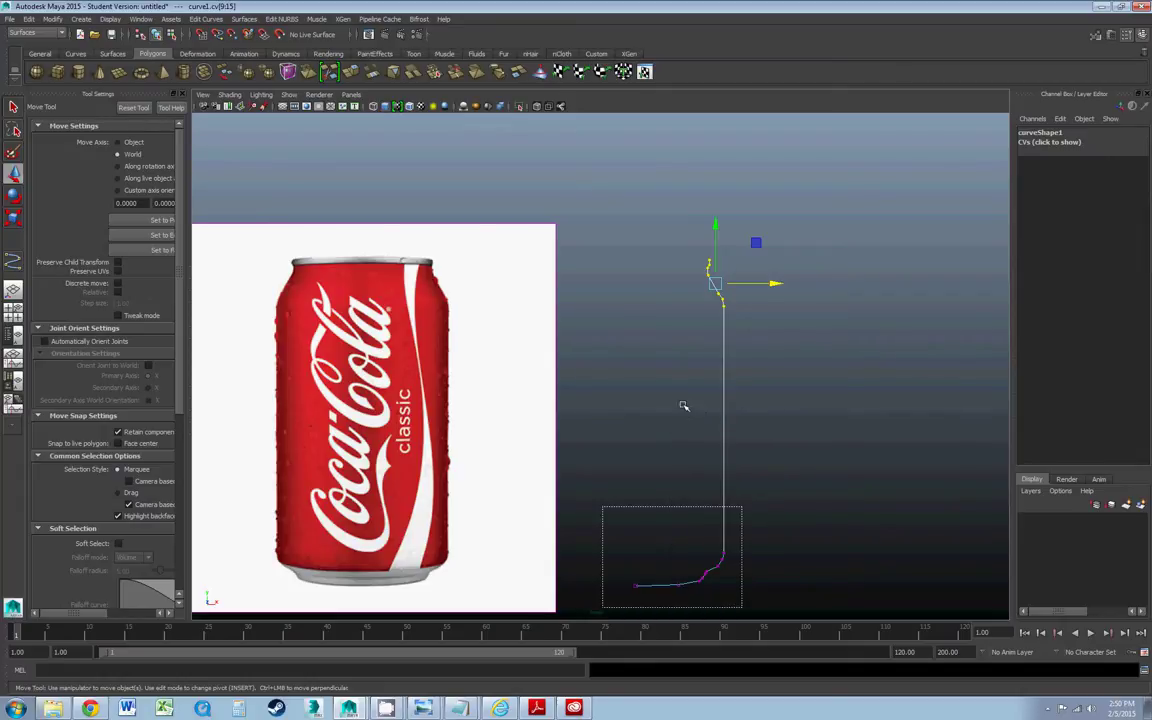
pyautogui.click(683, 405)
pyautogui.scroll(1, 688, 390)
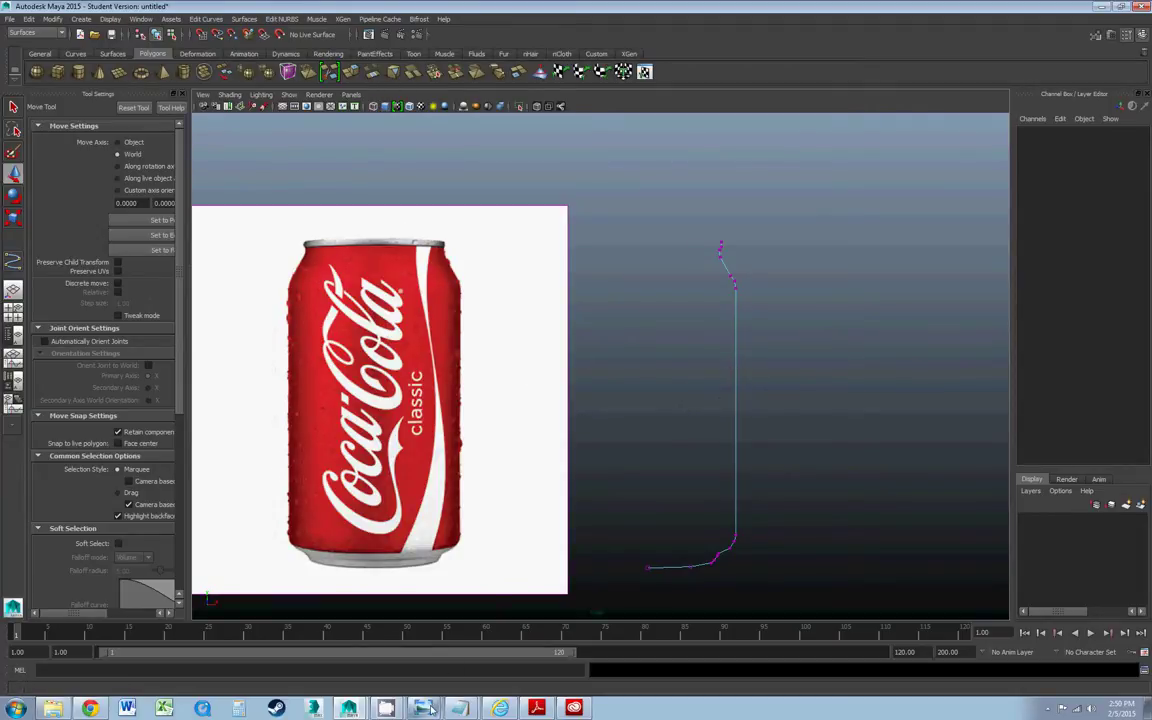
# - Examine the reference photo close-up-soda-can-top-9969518.jpg in Windows Photo Viewer, and return to the profile's upper end in Maya
pyautogui.moveTo(426, 708)
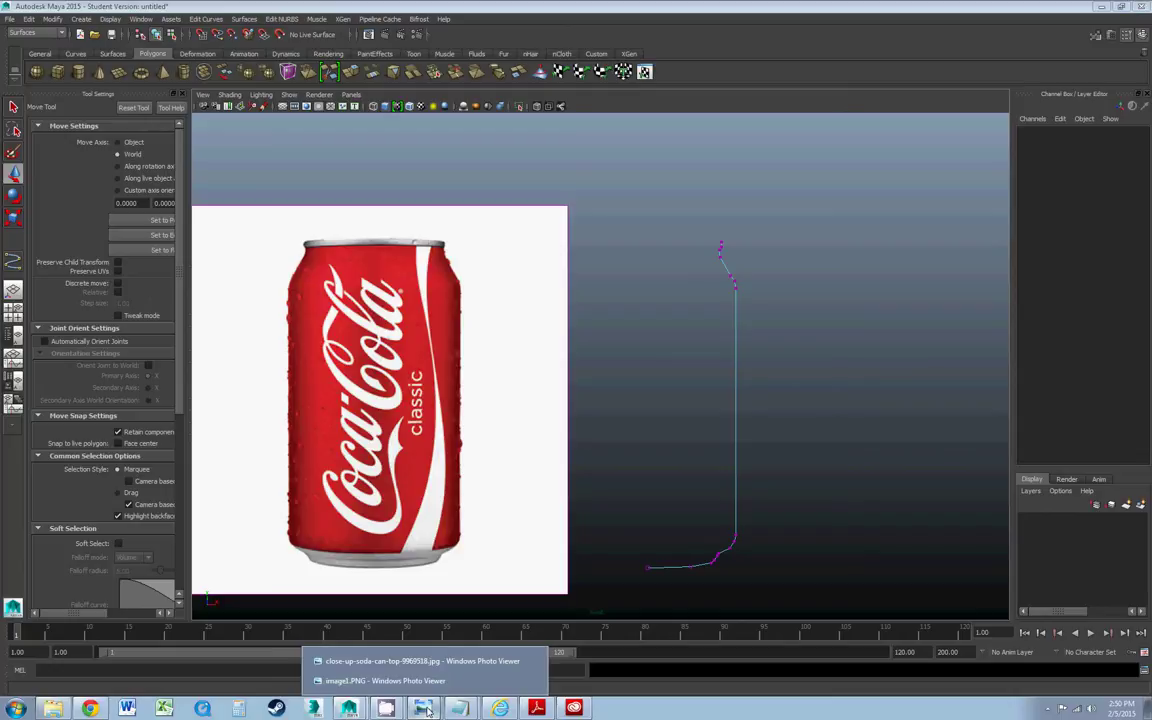
pyautogui.click(406, 664)
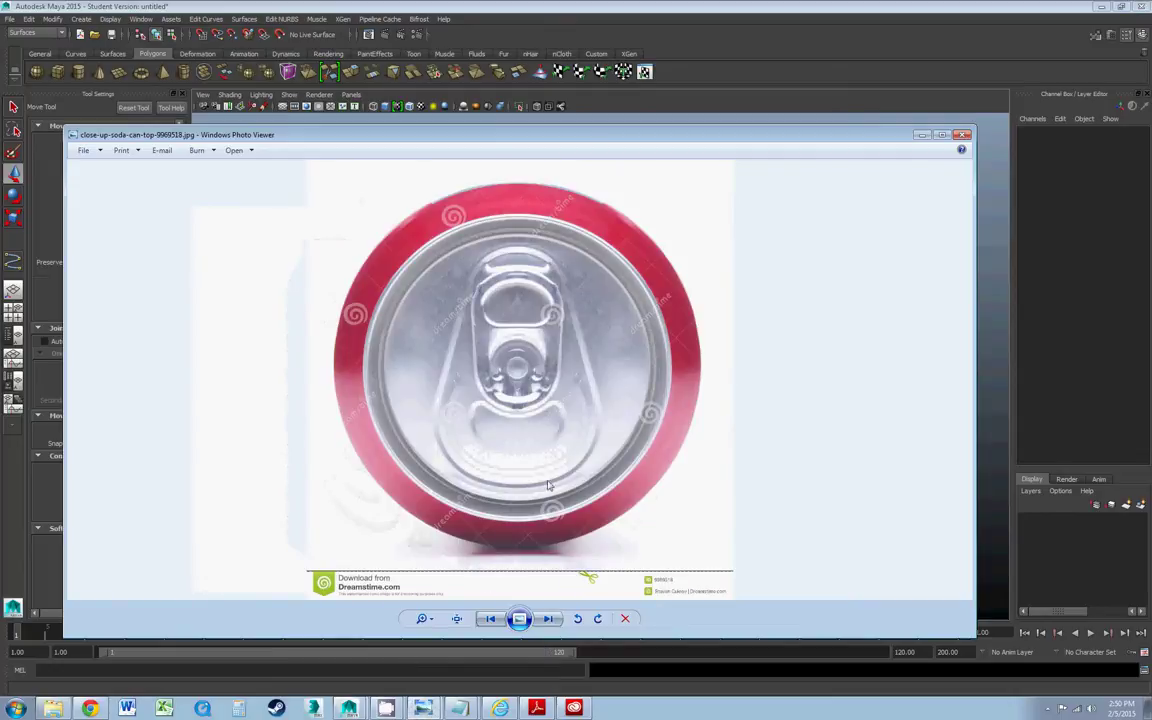
pyautogui.click(922, 135)
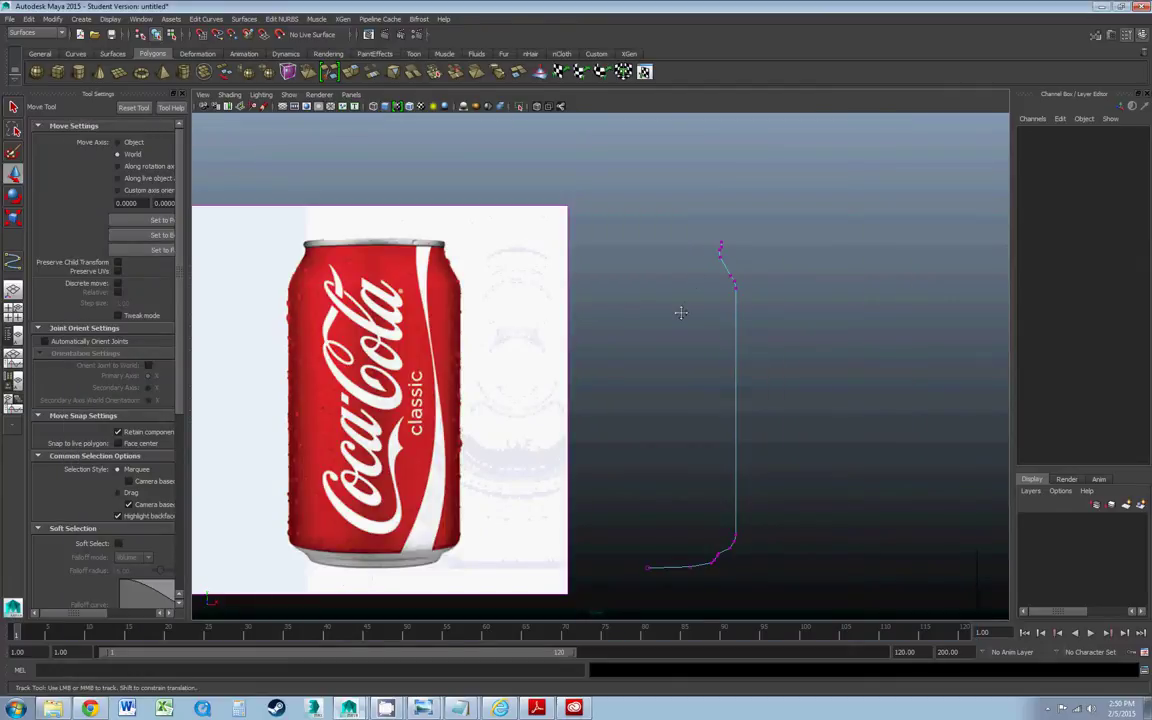
pyautogui.scroll(3, 660, 277)
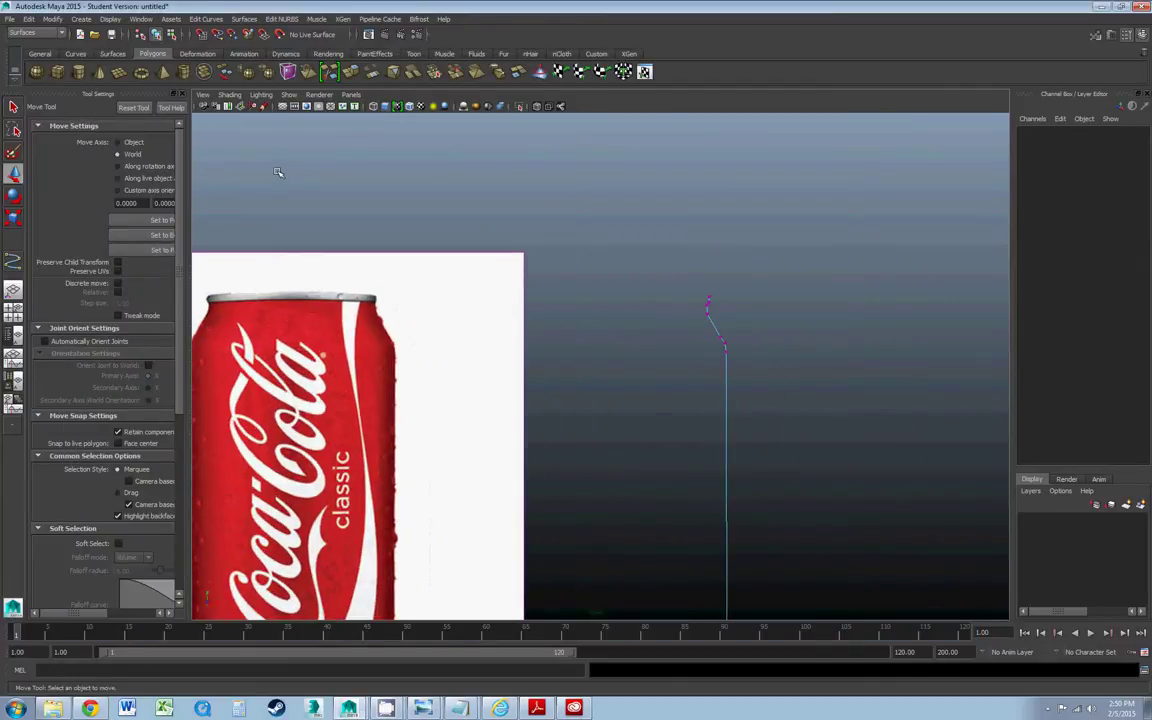
pyautogui.click(81, 19)
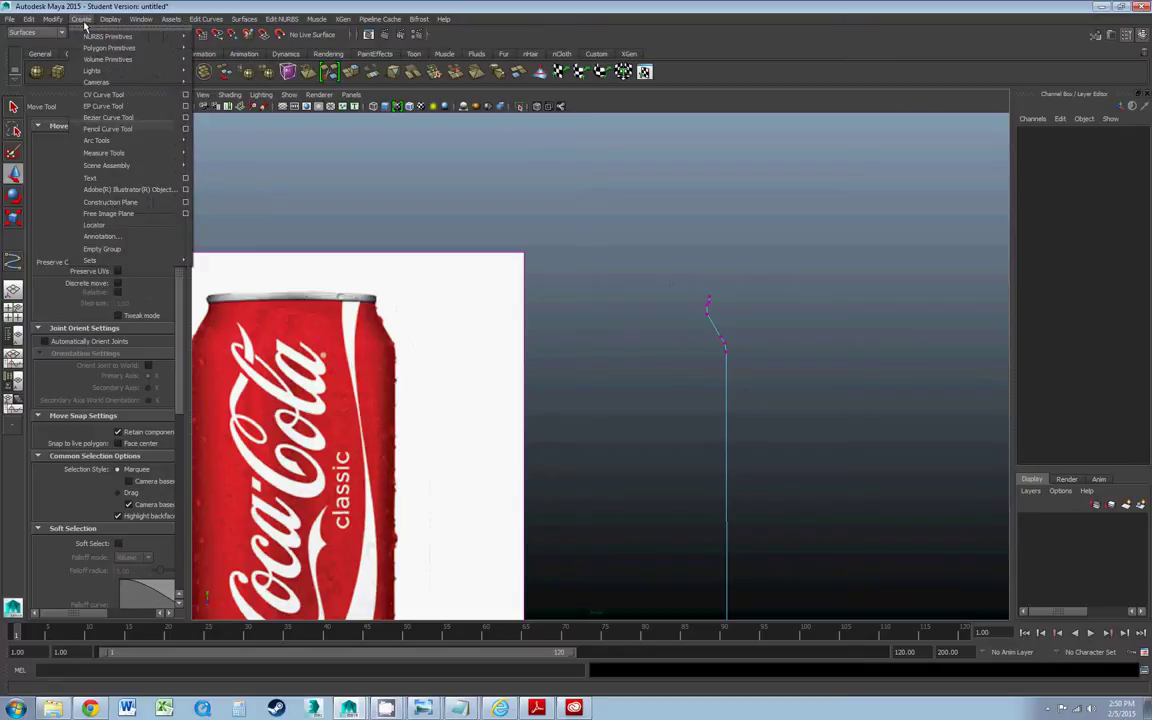
pyautogui.click(105, 95)
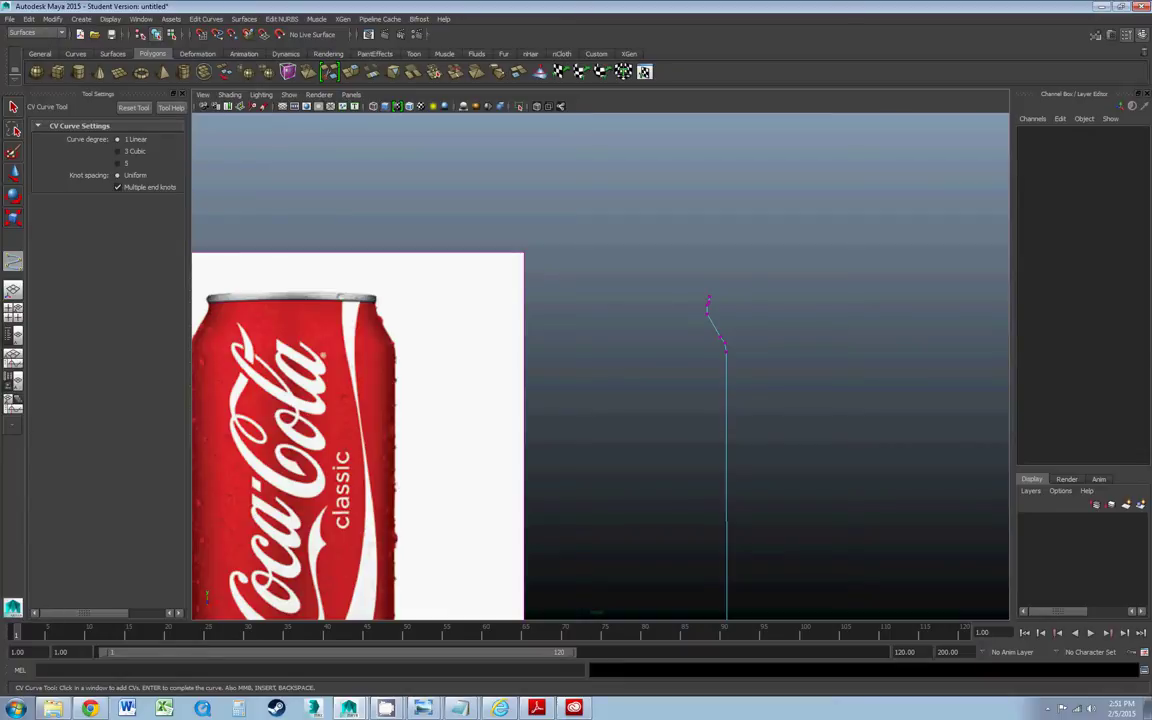
pyautogui.press('q')
# - Draw a seven-point linear CV curve for the lid beside the profile's upper end, with a raised rim, a groove and a flat centre
pyautogui.click(81, 19)
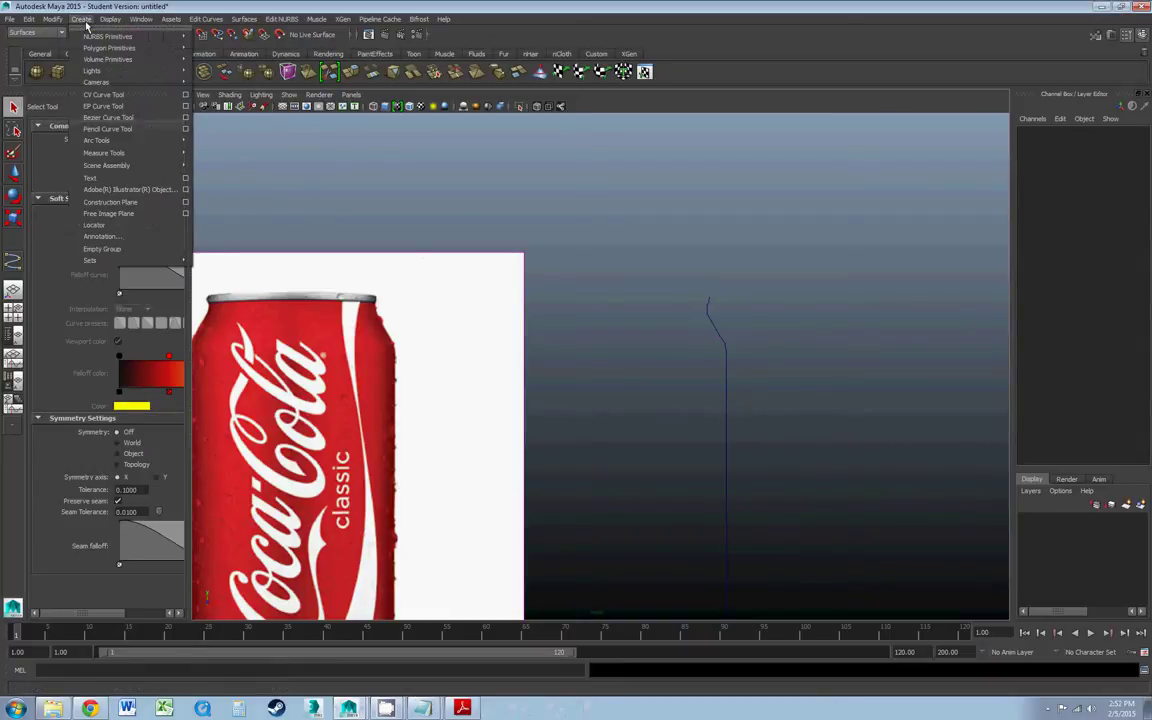
pyautogui.click(96, 94)
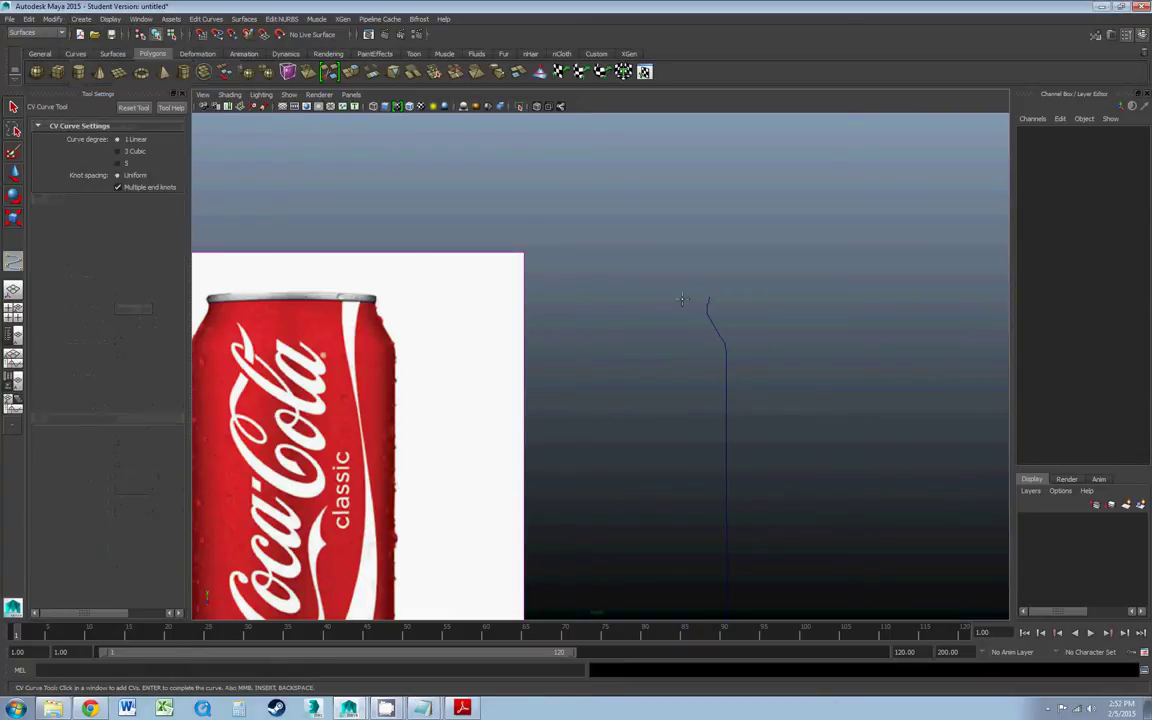
pyautogui.click(696, 294)
pyautogui.click(697, 268)
pyautogui.click(680, 268)
pyautogui.click(680, 296)
pyautogui.click(669, 296)
pyautogui.click(668, 288)
pyautogui.click(612, 288)
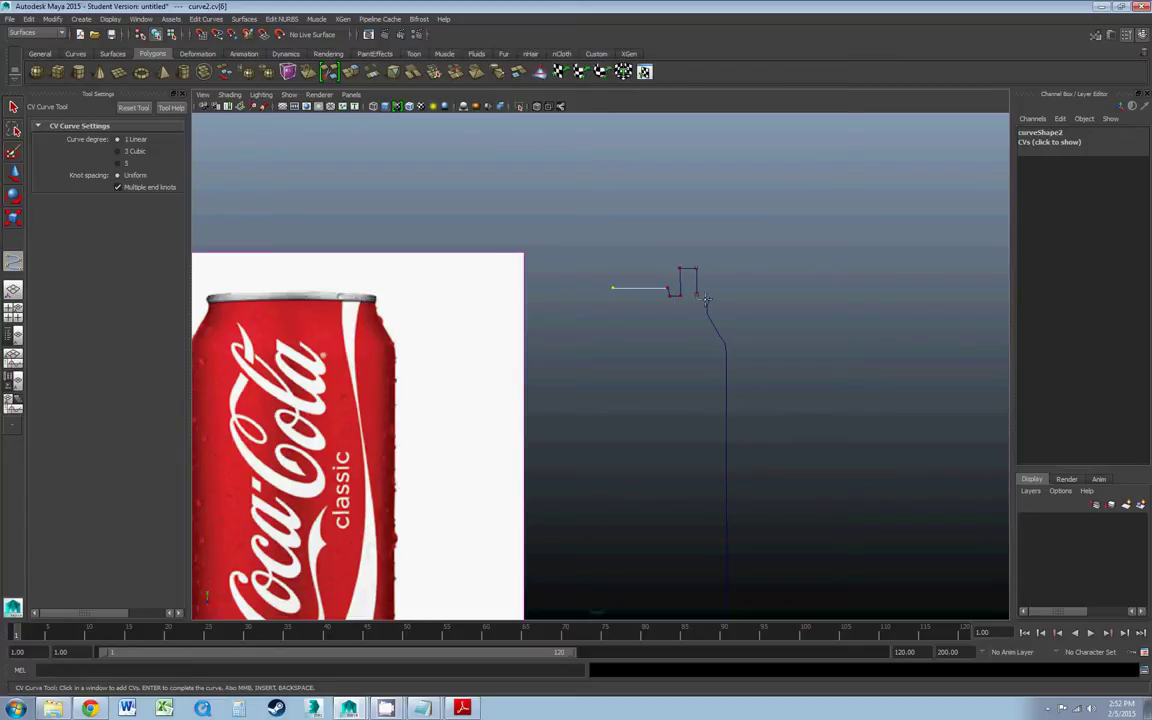
pyautogui.click(13, 106)
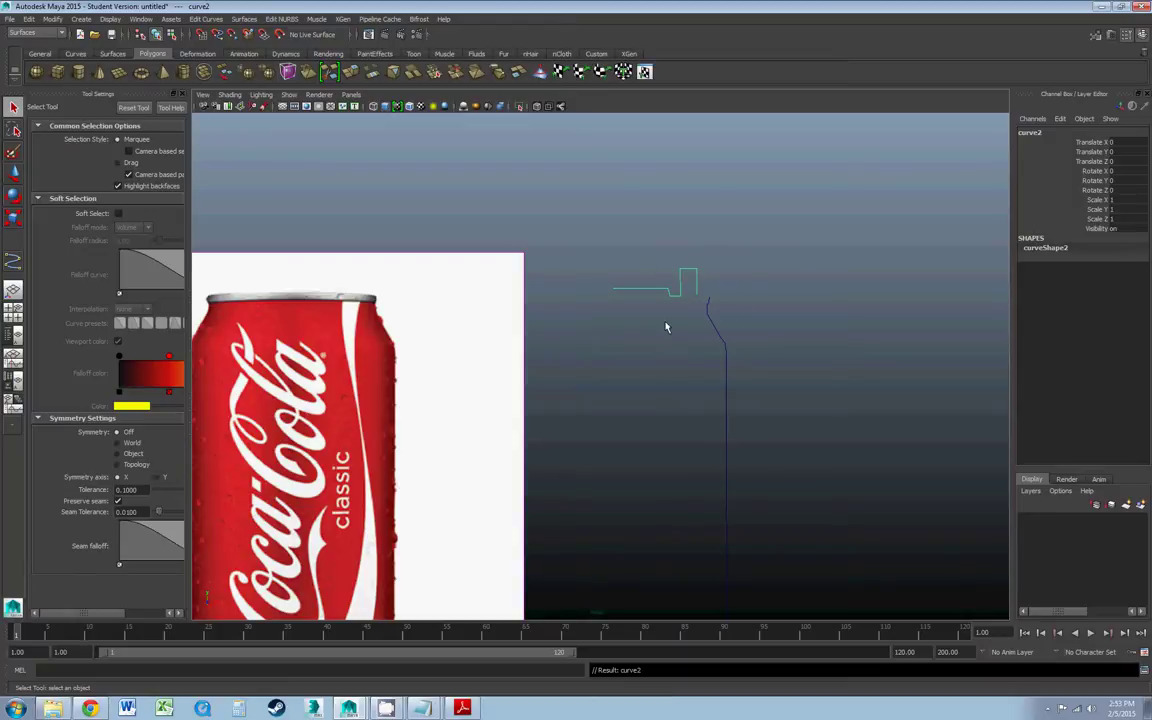
# - Show the lid curve's control vertices, and move the rim's outer end and upper points close to the body profile's neck
pyautogui.moveTo(672, 300); pyautogui.dragTo(607, 294, button='right')
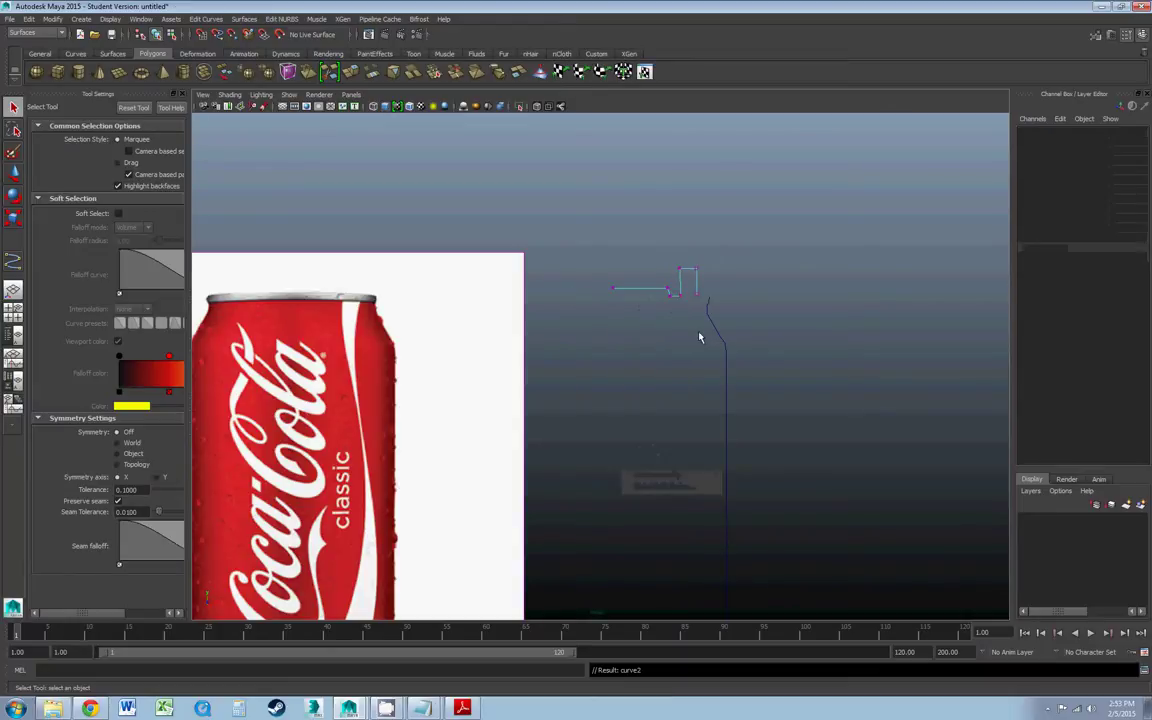
pyautogui.scroll(5, 699, 337)
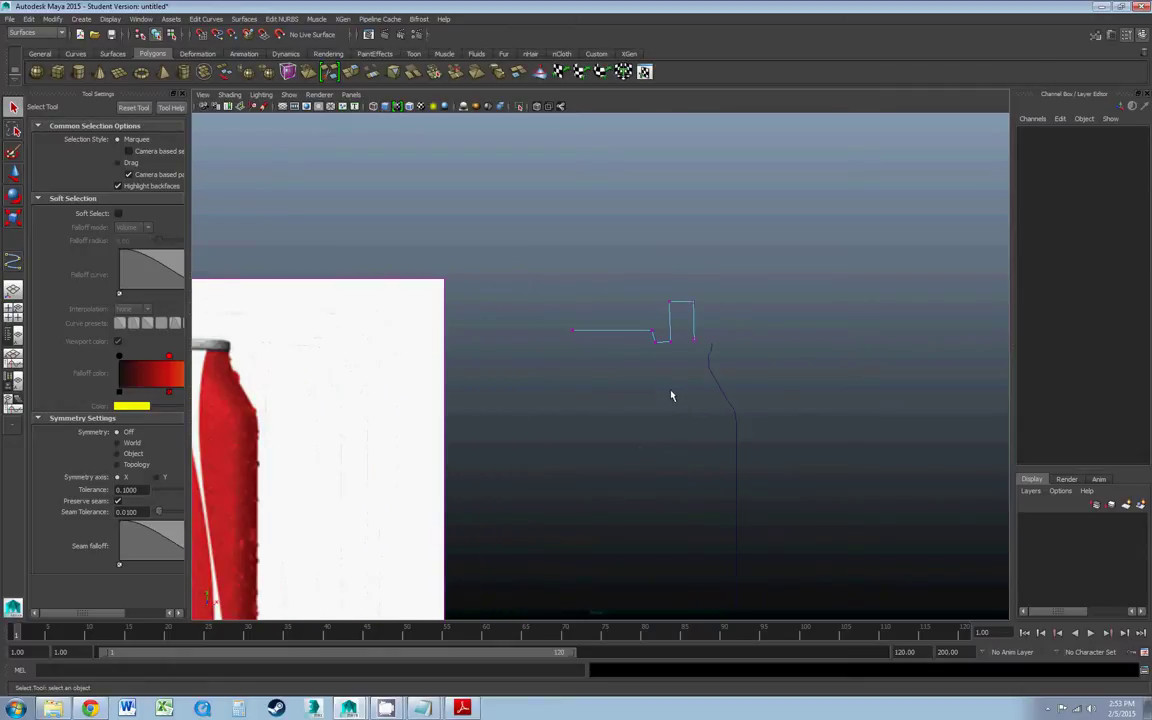
pyautogui.scroll(1, 672, 396)
pyautogui.click(714, 337)
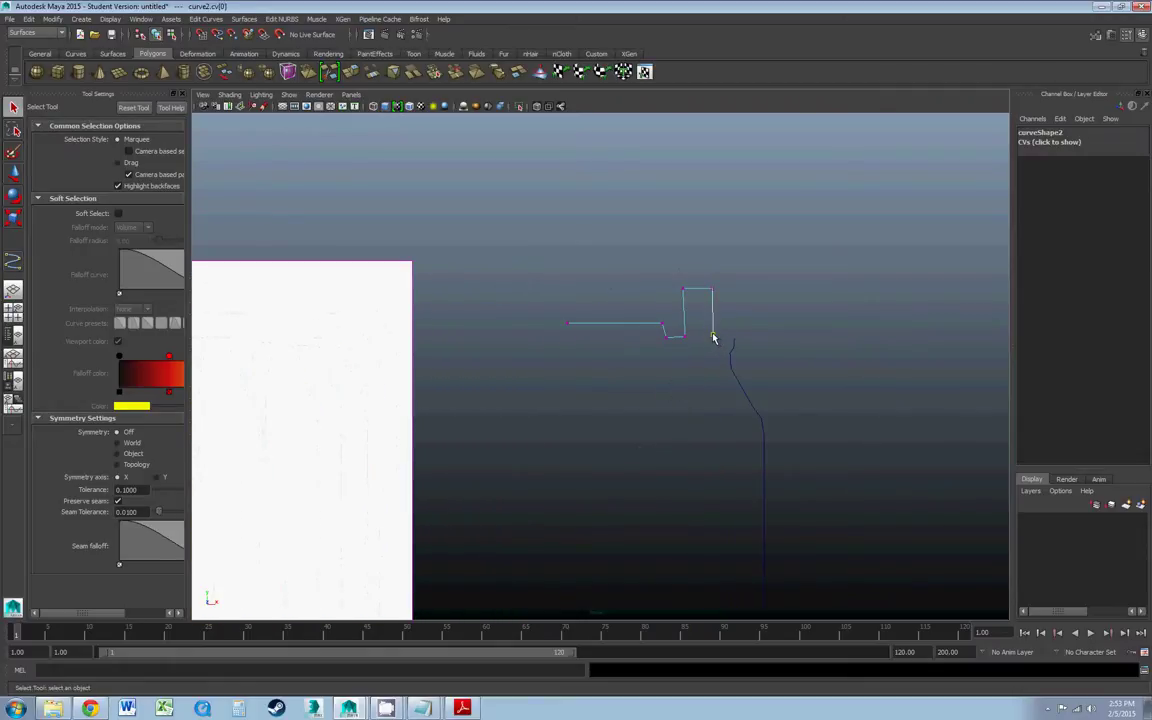
pyautogui.press('w')
pyautogui.moveTo(713, 335); pyautogui.dragTo(728, 336)
pyautogui.moveTo(652, 262); pyautogui.dragTo(712, 298)
pyautogui.moveTo(712, 300); pyautogui.dragTo(729, 320, button='middle')
# - Move the lid curve's groove points in beside the rim to form a narrow V, and level the flat section's inner end point
pyautogui.moveTo(714, 267); pyautogui.dragTo(702, 325)
pyautogui.click(690, 311)
pyautogui.moveTo(698, 318)
pyautogui.mouseDown()
pyautogui.moveTo(717, 320)
pyautogui.moveTo(720, 337)
pyautogui.moveTo(698, 329)
pyautogui.mouseUp()
pyautogui.click(685, 336)
pyautogui.click(666, 334)
pyautogui.click(662, 324)
pyautogui.click(704, 342)
pyautogui.click(713, 344)
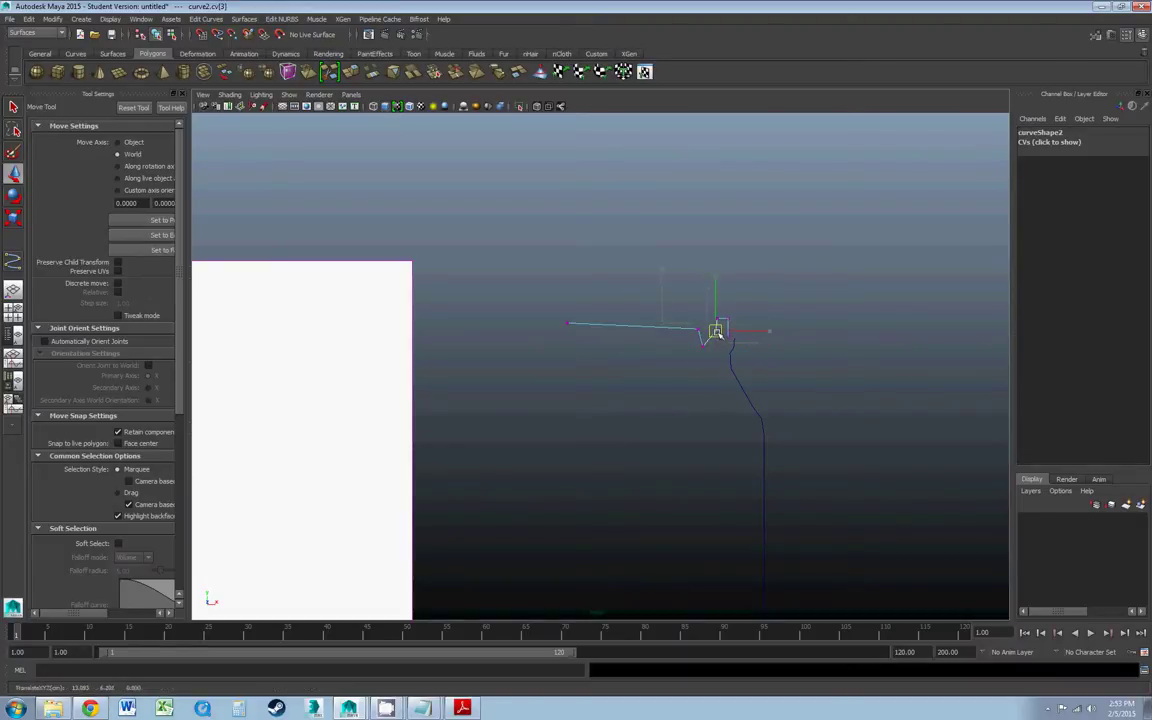
pyautogui.moveTo(712, 347); pyautogui.dragTo(711, 346)
pyautogui.click(568, 324)
pyautogui.moveTo(568, 324); pyautogui.dragTo(569, 333)
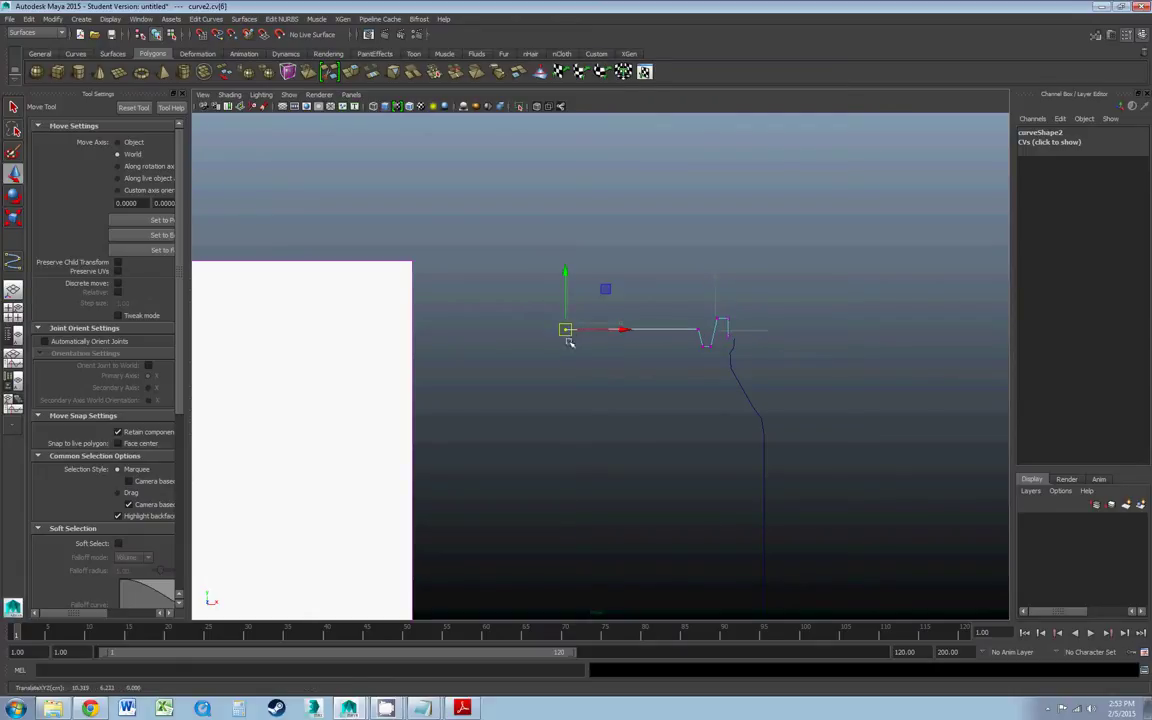
# - Attach the lid curve and the body profile into one curve, and move it aside from the originals to about X 15.4
pyautogui.scroll(-5, 600, 386)
pyautogui.keyDown('alt'); pyautogui.moveTo(597, 407); pyautogui.dragTo(581, 314, button='middle'); pyautogui.keyUp('alt')
pyautogui.moveTo(607, 352); pyautogui.dragTo(703, 414)
pyautogui.moveTo(568, 222); pyautogui.dragTo(605, 270)
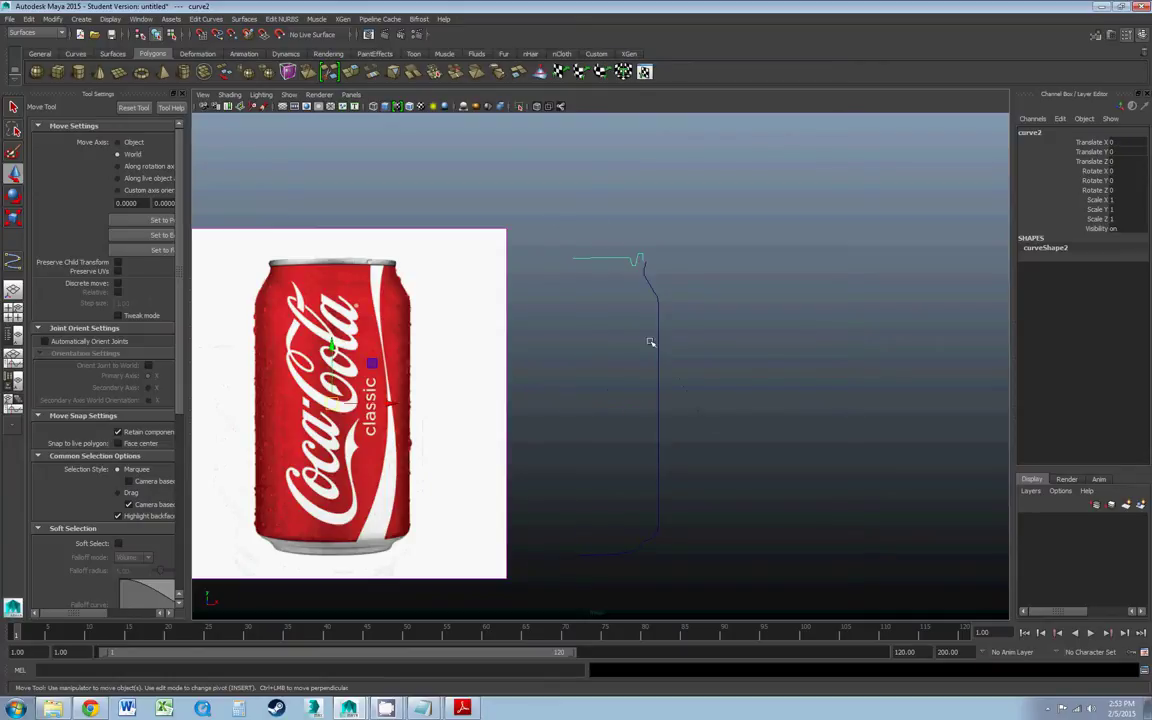
pyautogui.moveTo(604, 380); pyautogui.dragTo(689, 444)
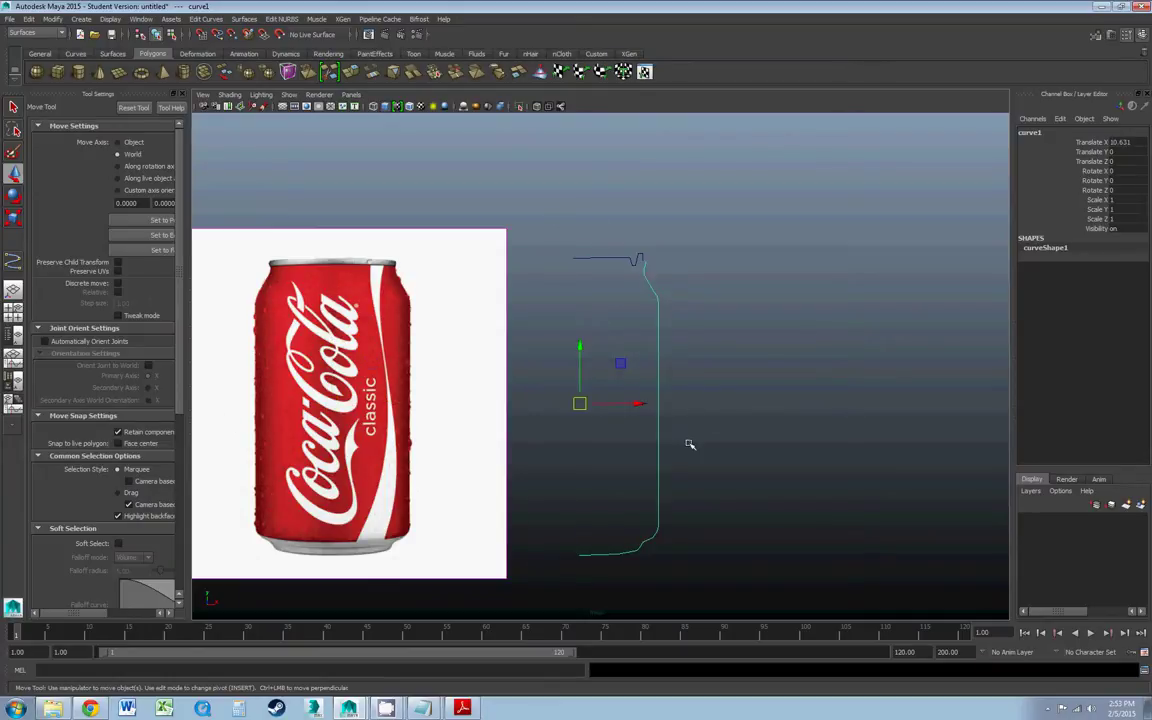
pyautogui.moveTo(578, 242); pyautogui.dragTo(610, 280)
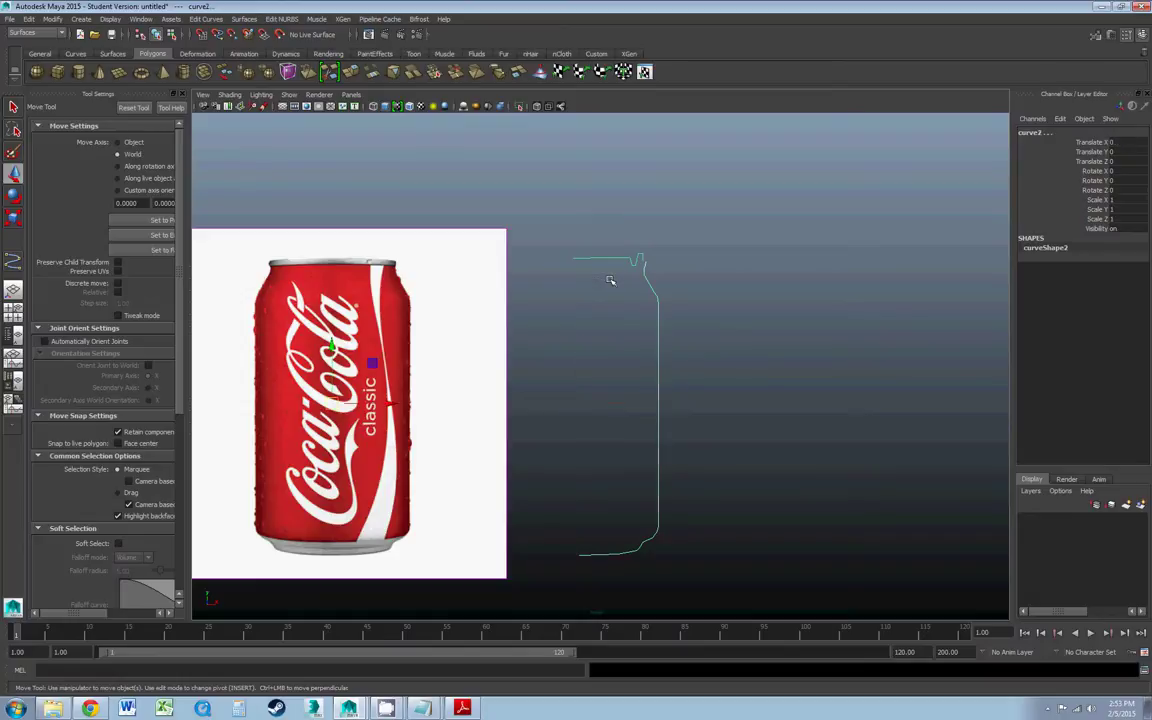
pyautogui.click(200, 20)
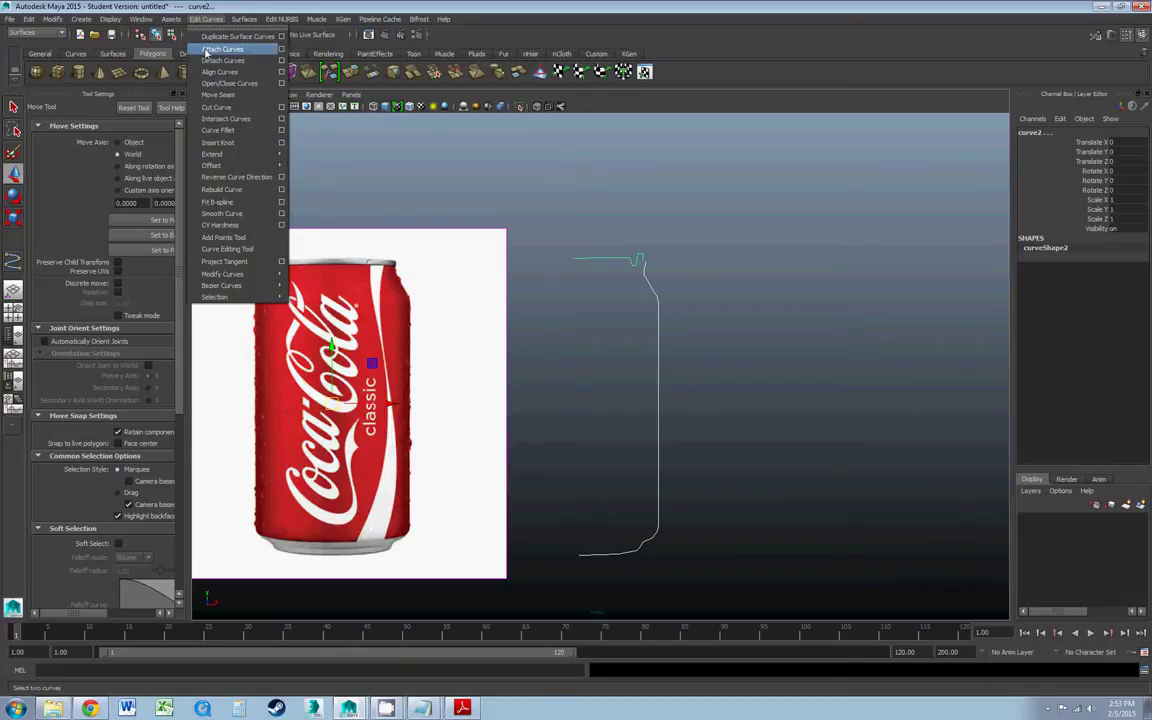
pyautogui.click(206, 50)
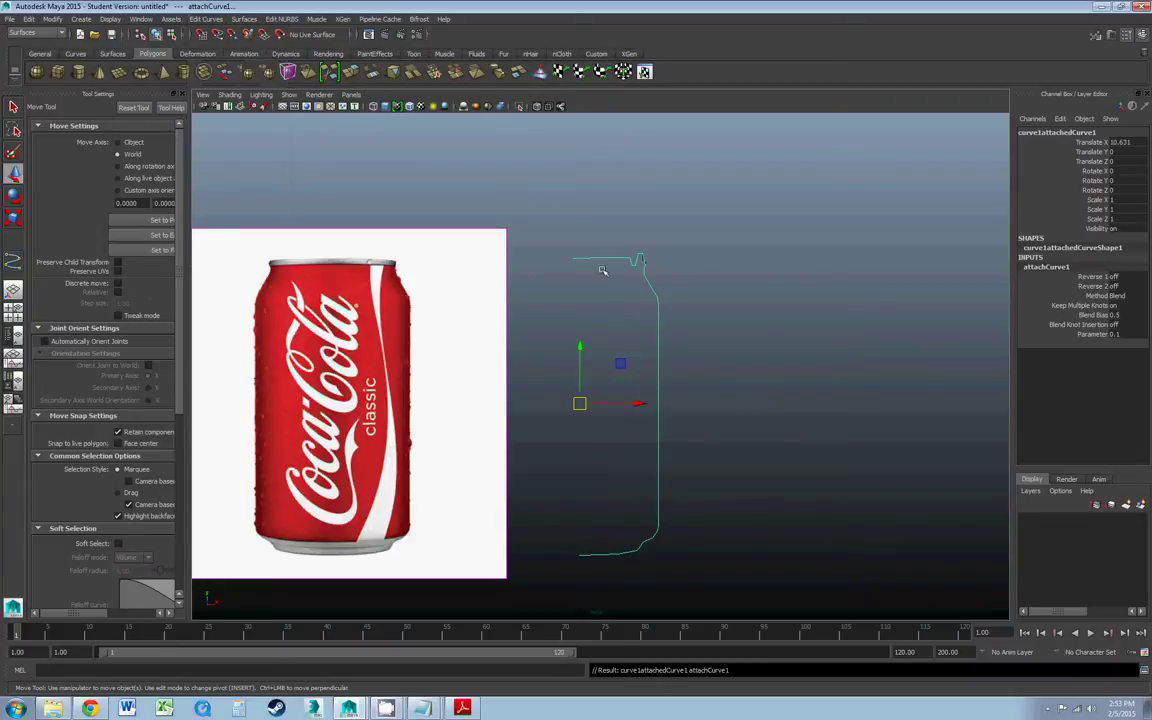
pyautogui.moveTo(612, 414); pyautogui.dragTo(722, 412)
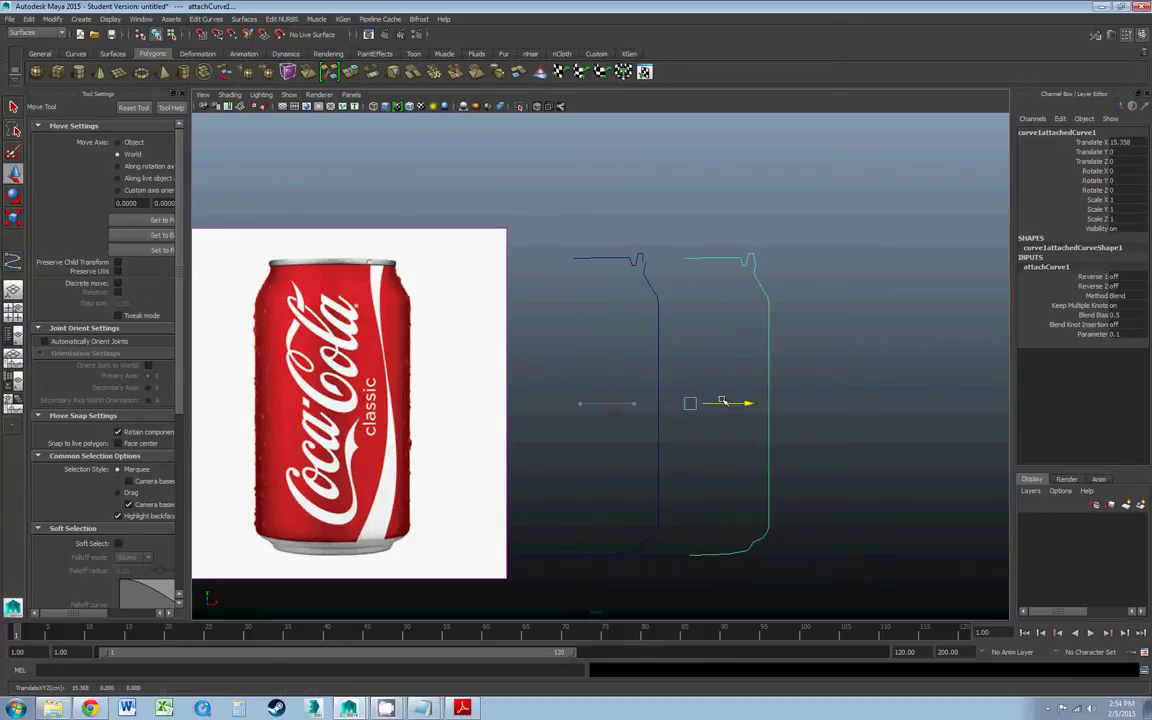
# - Compare the control vertices where the rim meets the neck on the attached curve and on the original body and lid curves
pyautogui.keyDown('alt'); pyautogui.moveTo(753, 279); pyautogui.dragTo(597, 360, button='middle'); pyautogui.keyUp('alt')
pyautogui.scroll(7, 597, 360)
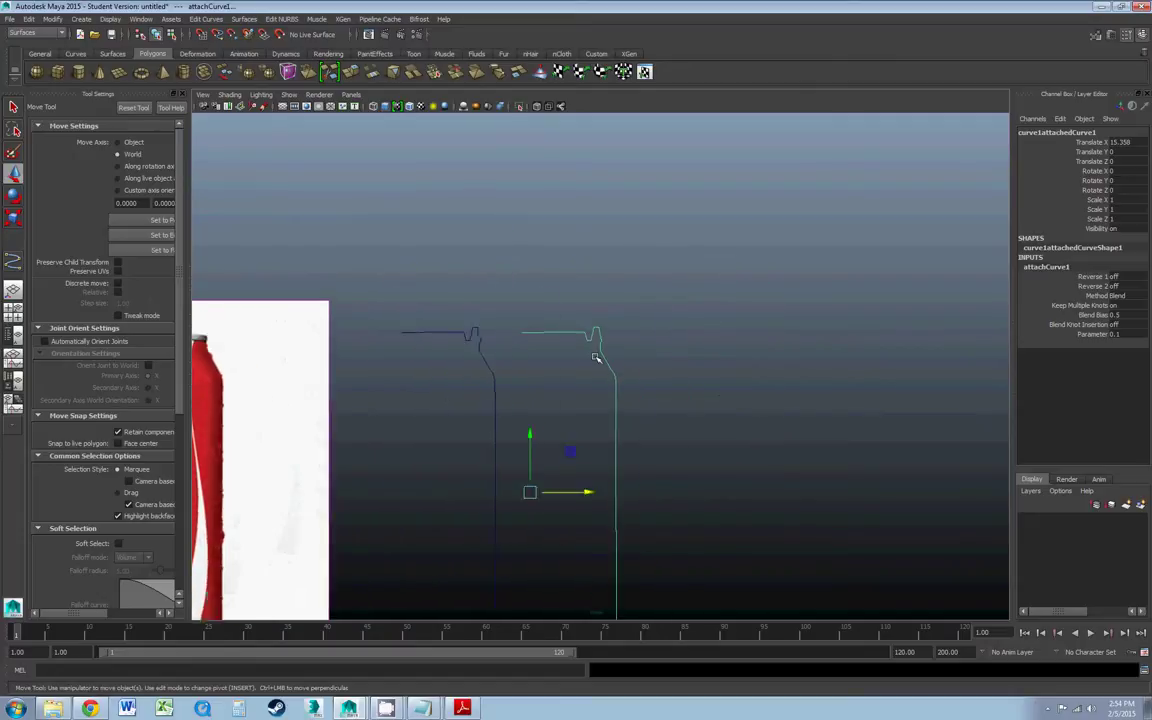
pyautogui.scroll(2, 567, 342)
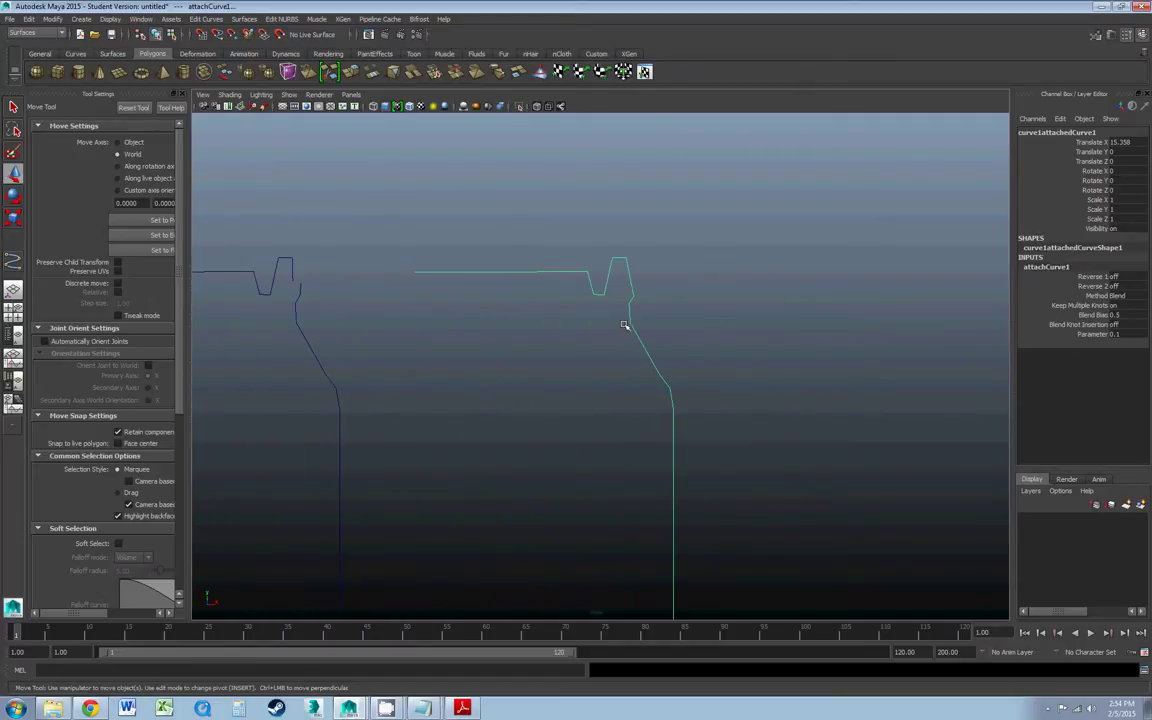
pyautogui.moveTo(630, 327); pyautogui.dragTo(587, 327, button='right')
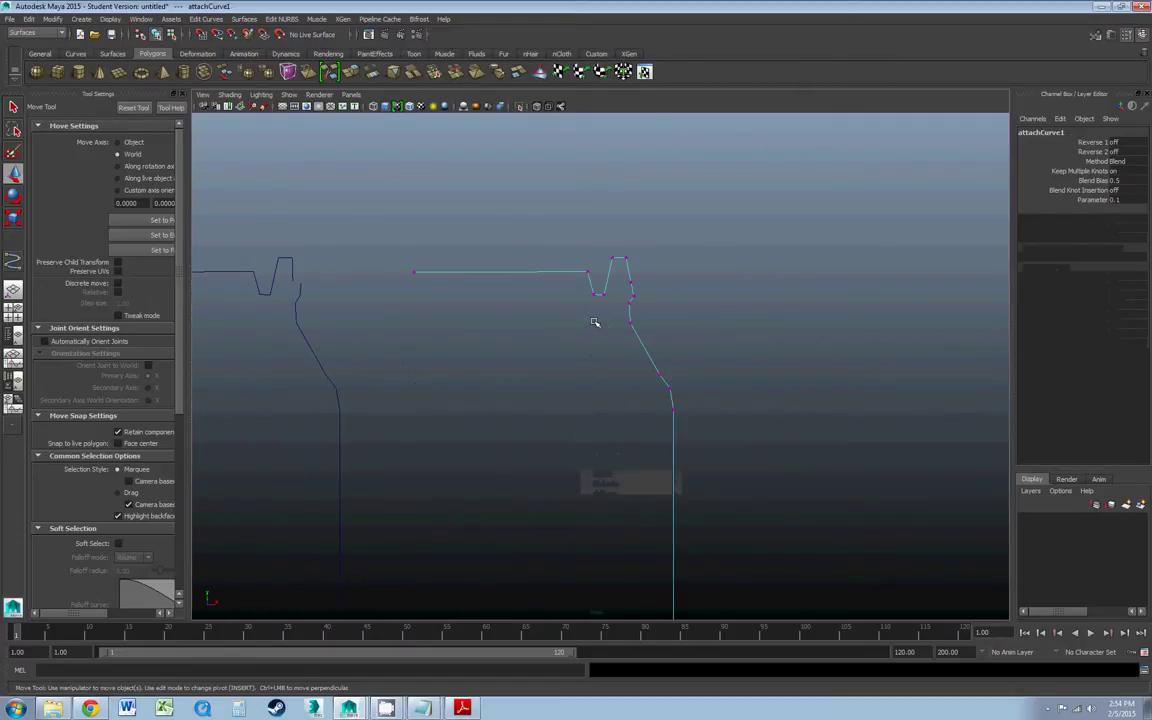
pyautogui.click(301, 321)
pyautogui.moveTo(300, 322); pyautogui.dragTo(245, 323, button='right')
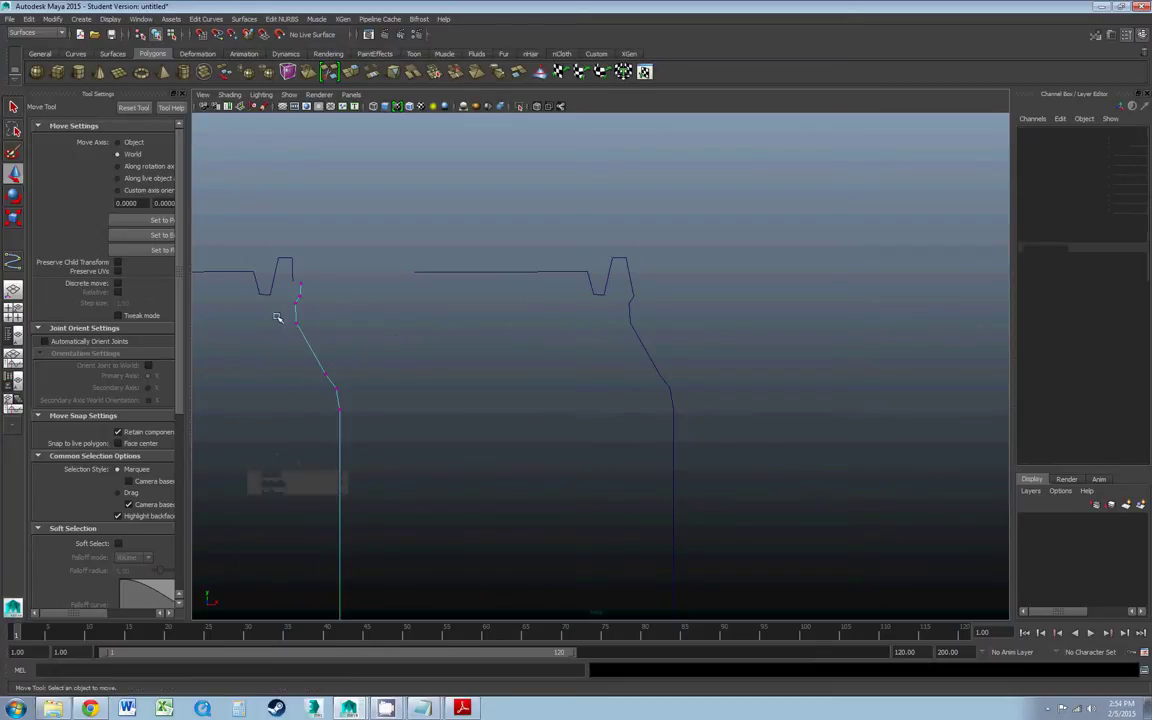
pyautogui.click(301, 297)
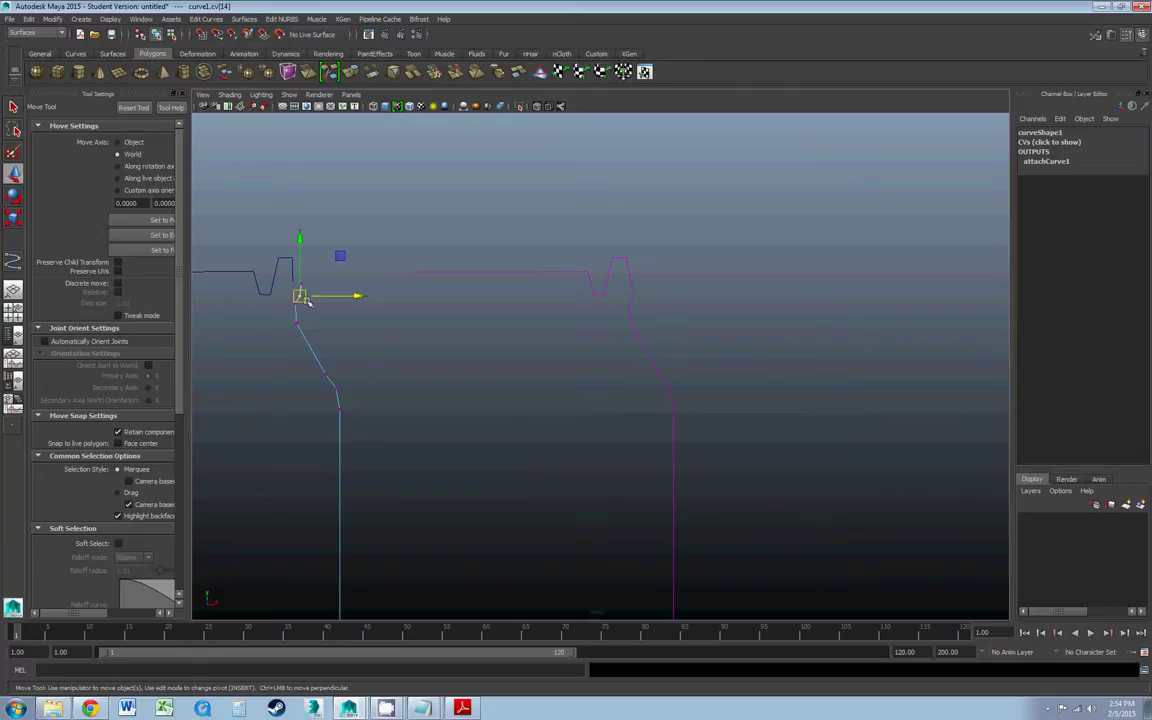
pyautogui.click(288, 266)
pyautogui.rightClick(290, 269)
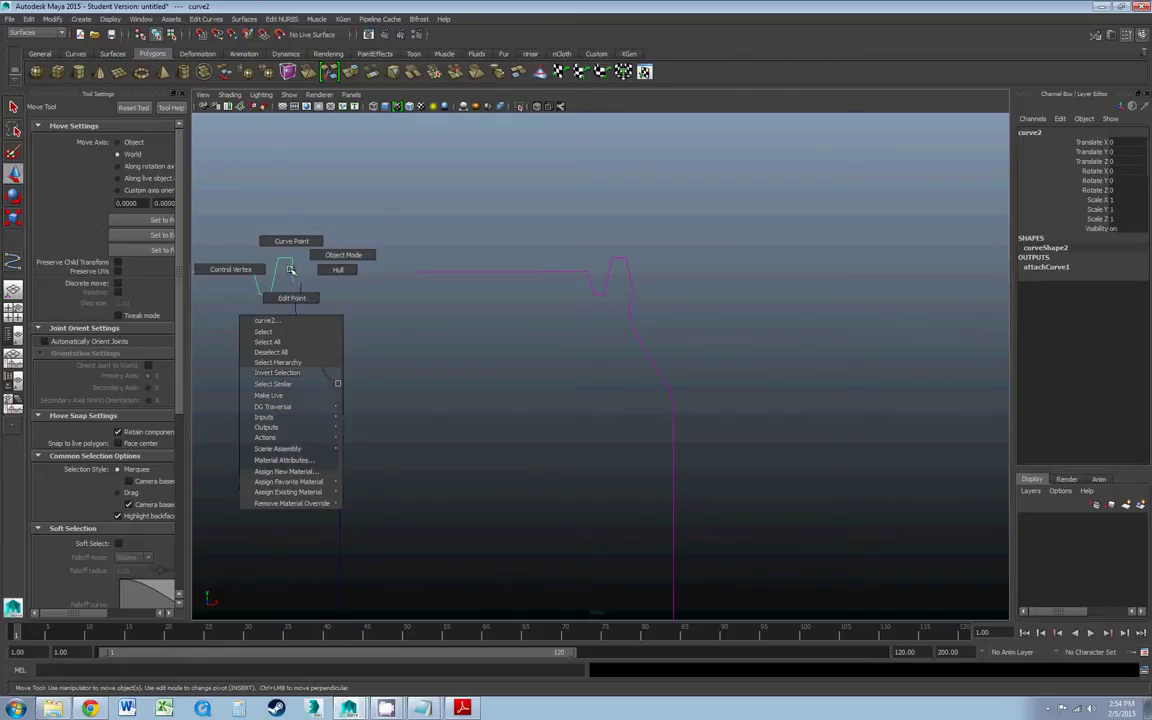
pyautogui.moveTo(290, 269); pyautogui.dragTo(263, 273, button='right')
pyautogui.click(292, 258)
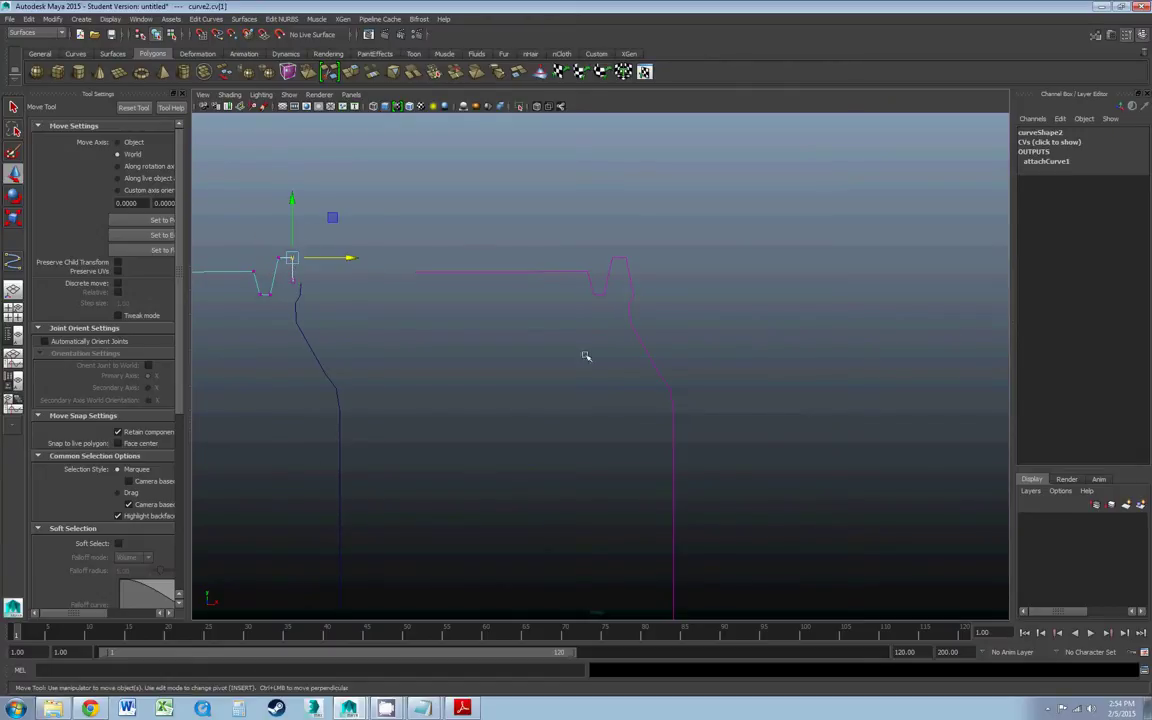
# - Delete the two surplus control vertices where the rim joins the neck on the attached curve
pyautogui.click(649, 349)
pyautogui.moveTo(648, 365); pyautogui.dragTo(600, 338, button='right')
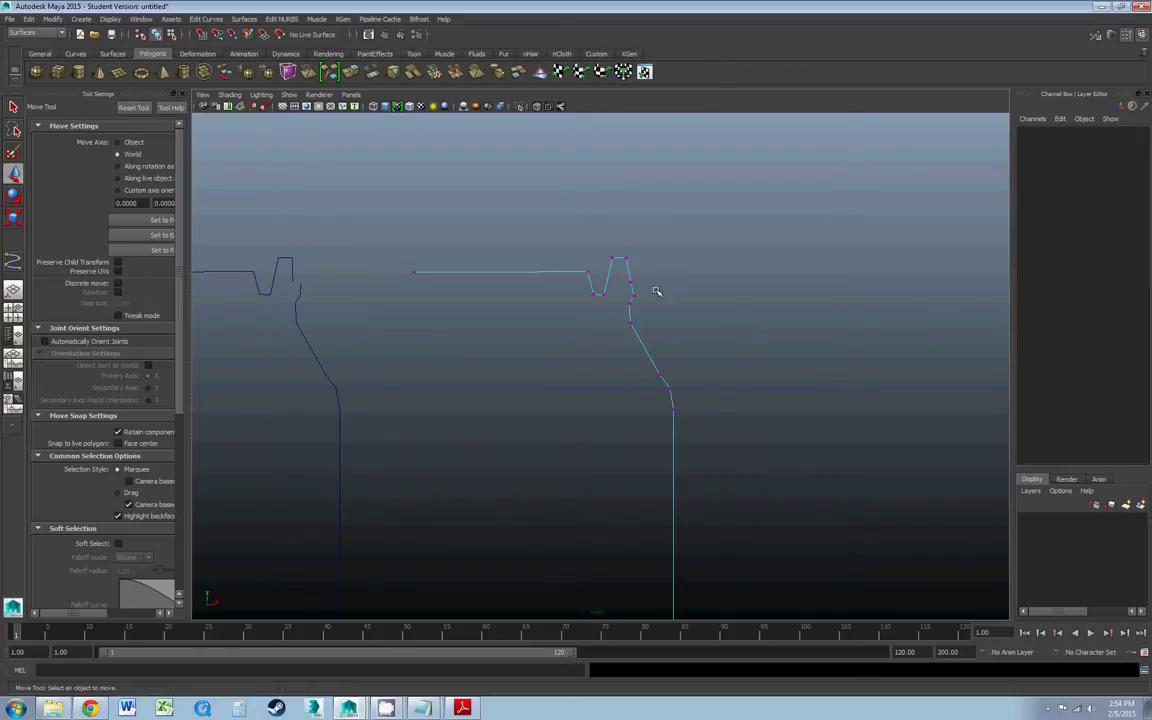
pyautogui.moveTo(653, 285); pyautogui.dragTo(620, 299)
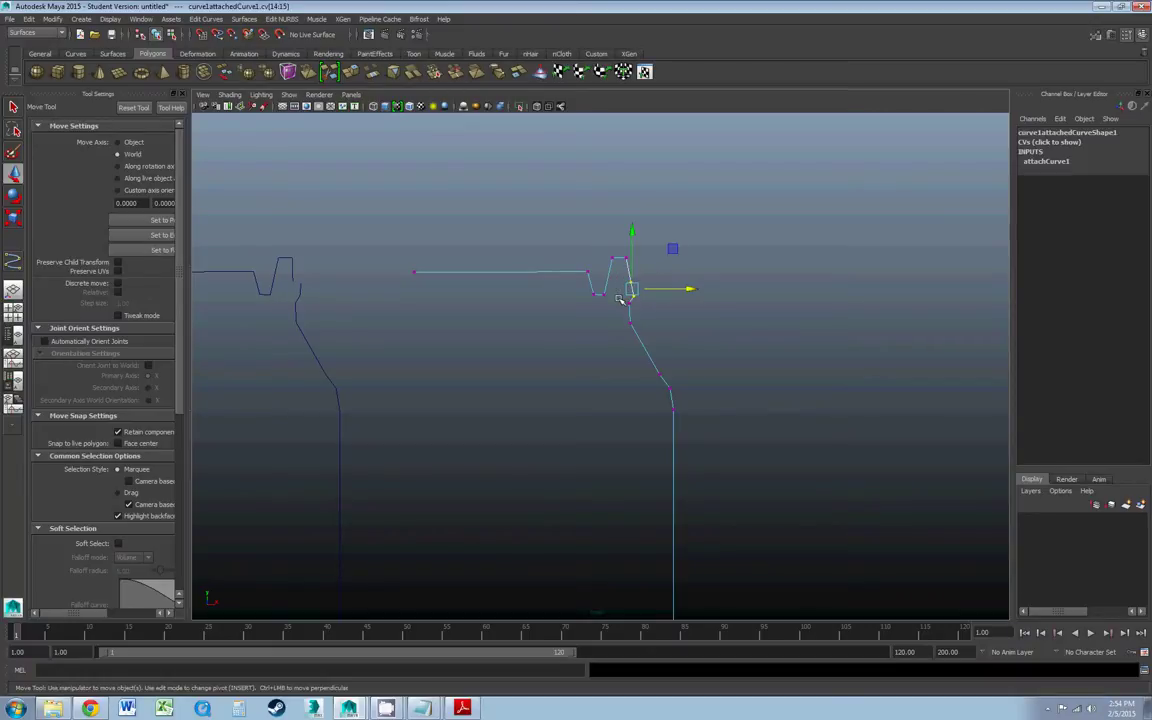
pyautogui.click(620, 299)
# - Adjust the attached curve's rim and neck points so the rim's outer side runs straight down into a short inward notch above the shoulder
pyautogui.click(626, 306)
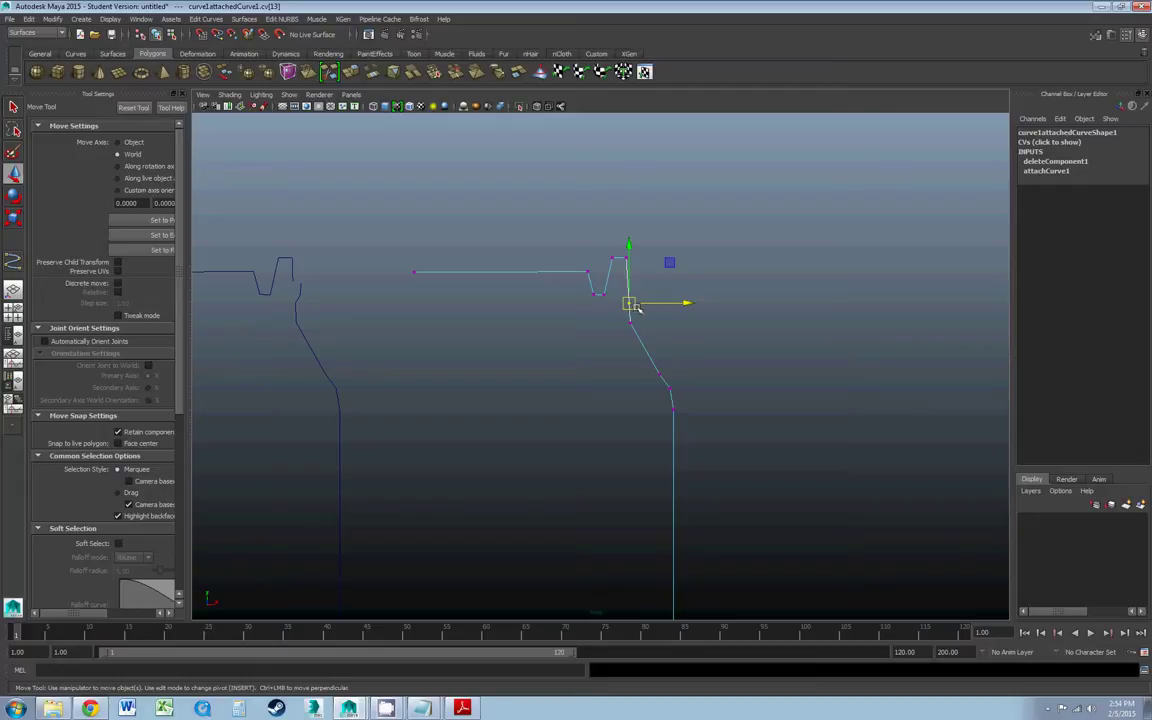
pyautogui.moveTo(630, 305); pyautogui.dragTo(635, 306)
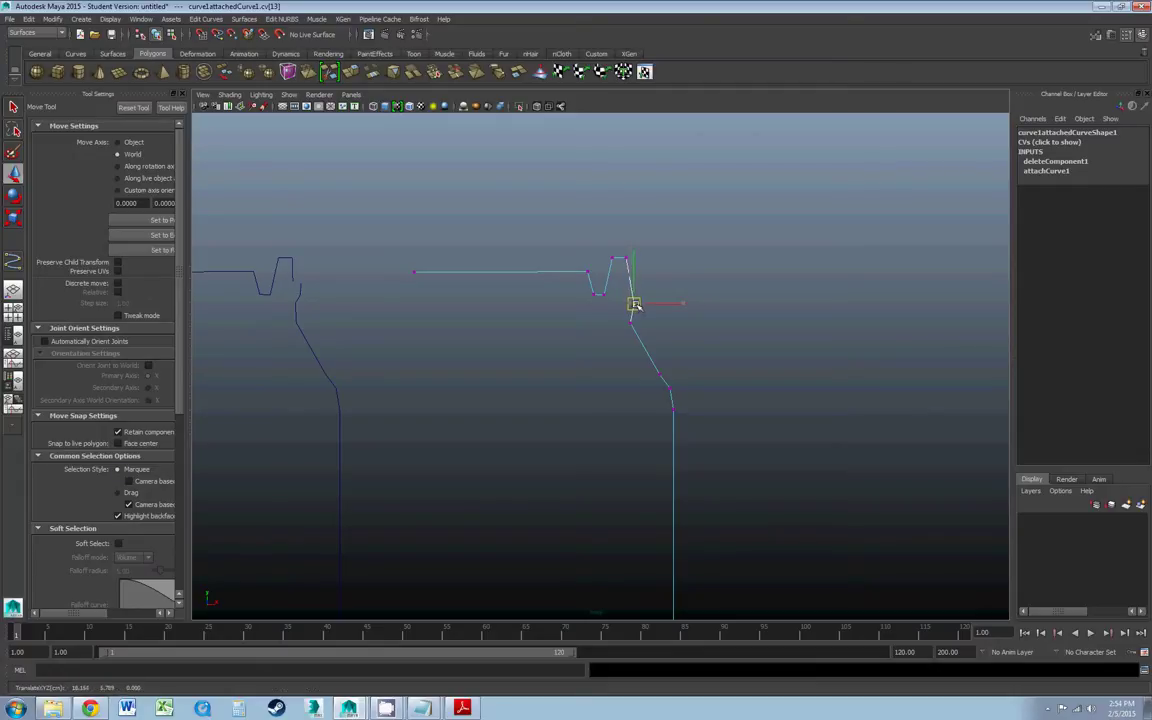
pyautogui.click(628, 258)
pyautogui.moveTo(656, 259); pyautogui.dragTo(660, 260)
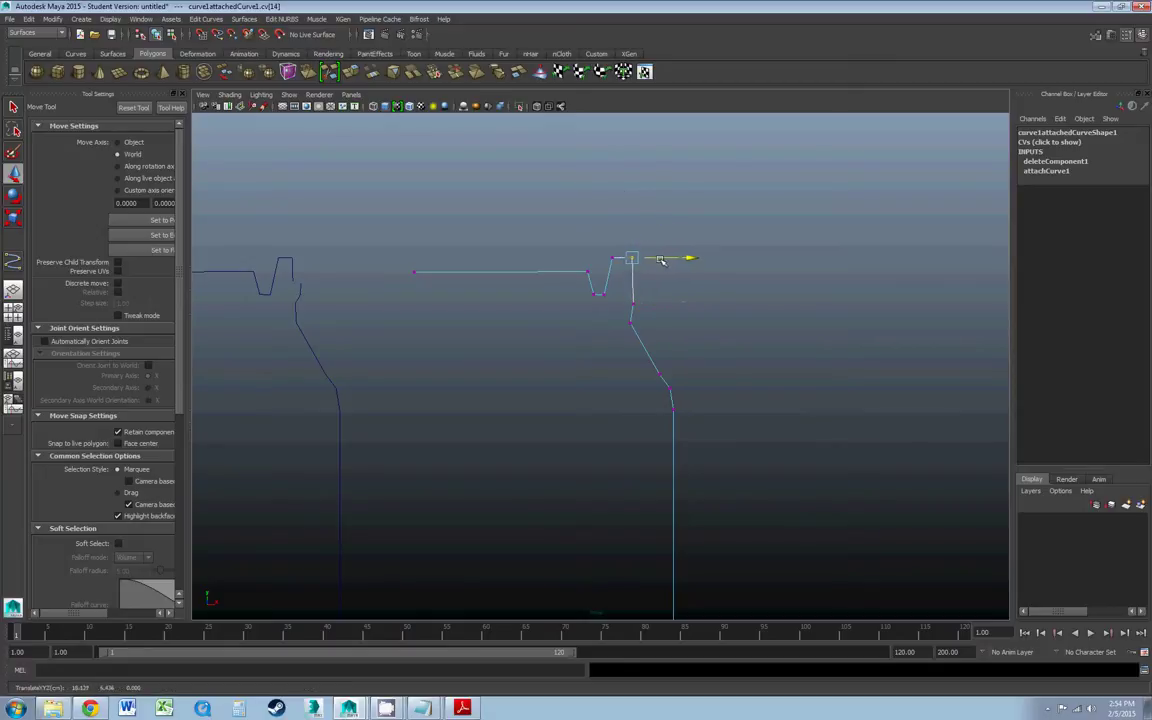
pyautogui.click(628, 312)
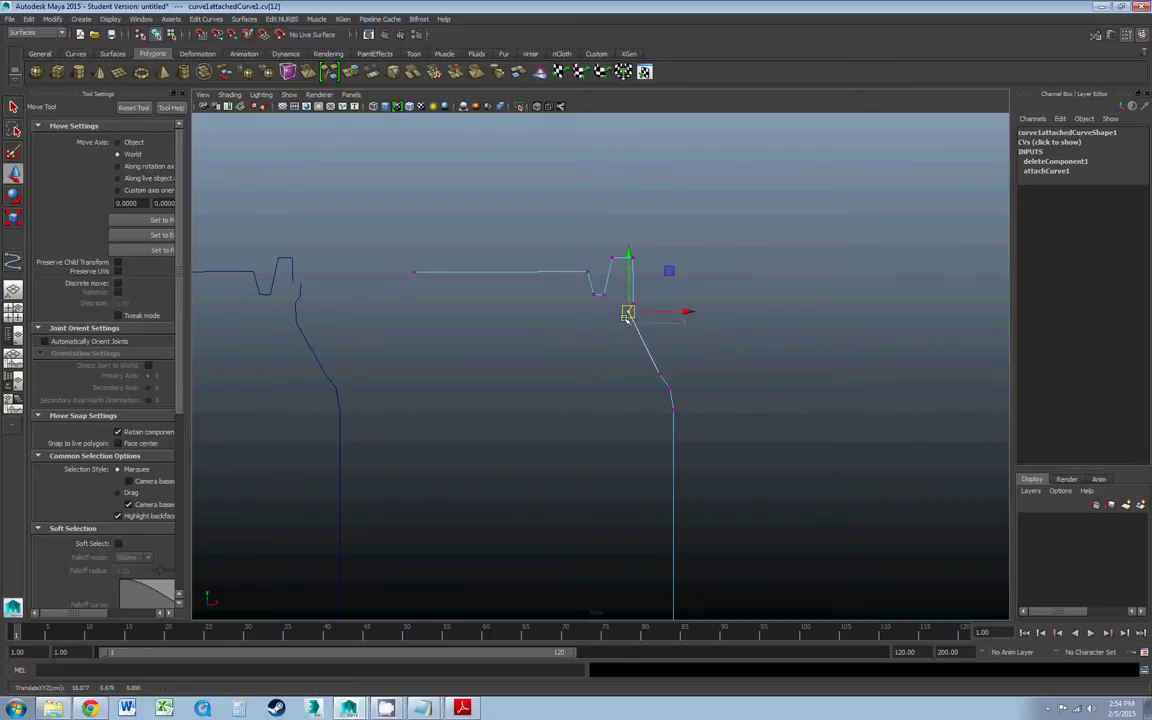
pyautogui.moveTo(635, 357); pyautogui.dragTo(660, 380)
pyautogui.click(688, 375)
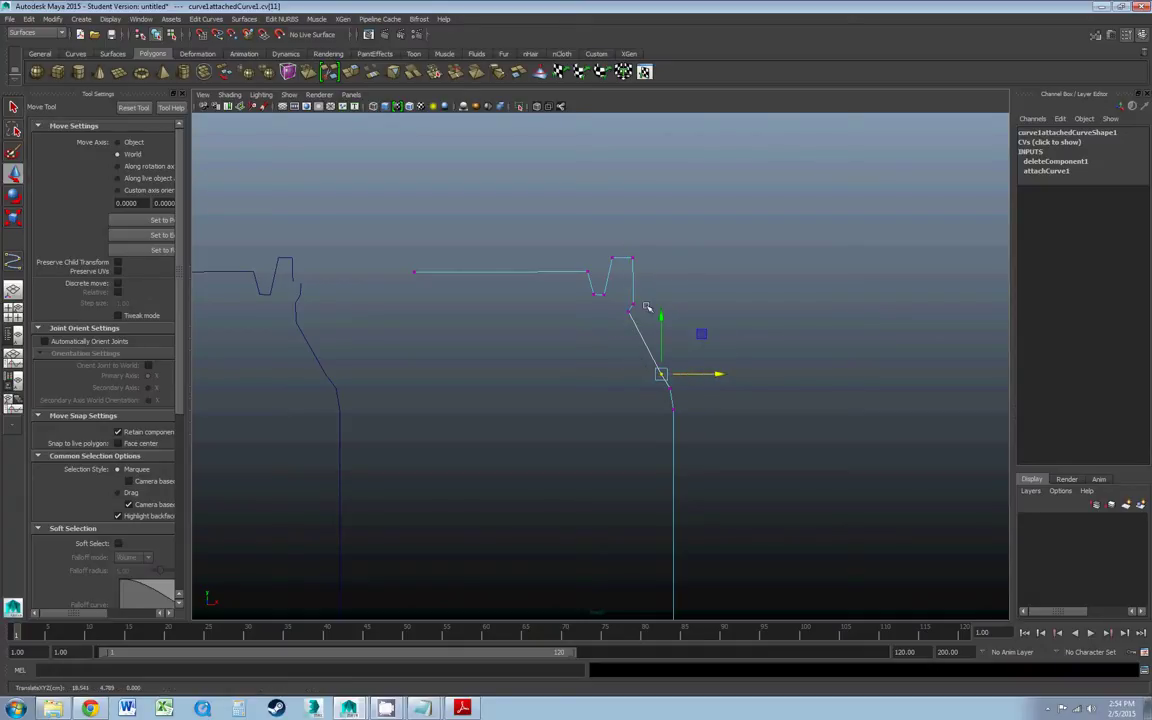
# - Move the attached curve's lid points outward to narrow the rim and groove, and lower the flat centre section slightly
pyautogui.moveTo(381, 211); pyautogui.dragTo(618, 330)
pyautogui.moveTo(567, 278); pyautogui.dragTo(578, 277)
pyautogui.click(437, 260)
pyautogui.moveTo(406, 239); pyautogui.dragTo(591, 294)
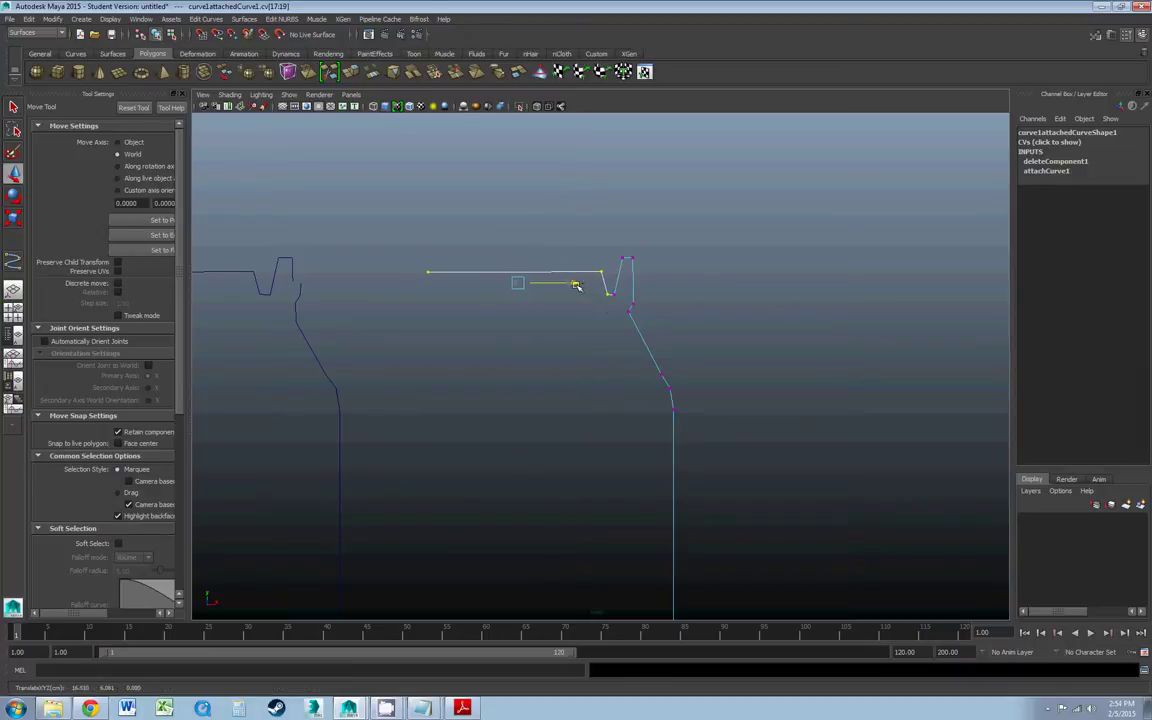
pyautogui.moveTo(378, 239); pyautogui.dragTo(612, 288)
pyautogui.moveTo(517, 247); pyautogui.dragTo(516, 252)
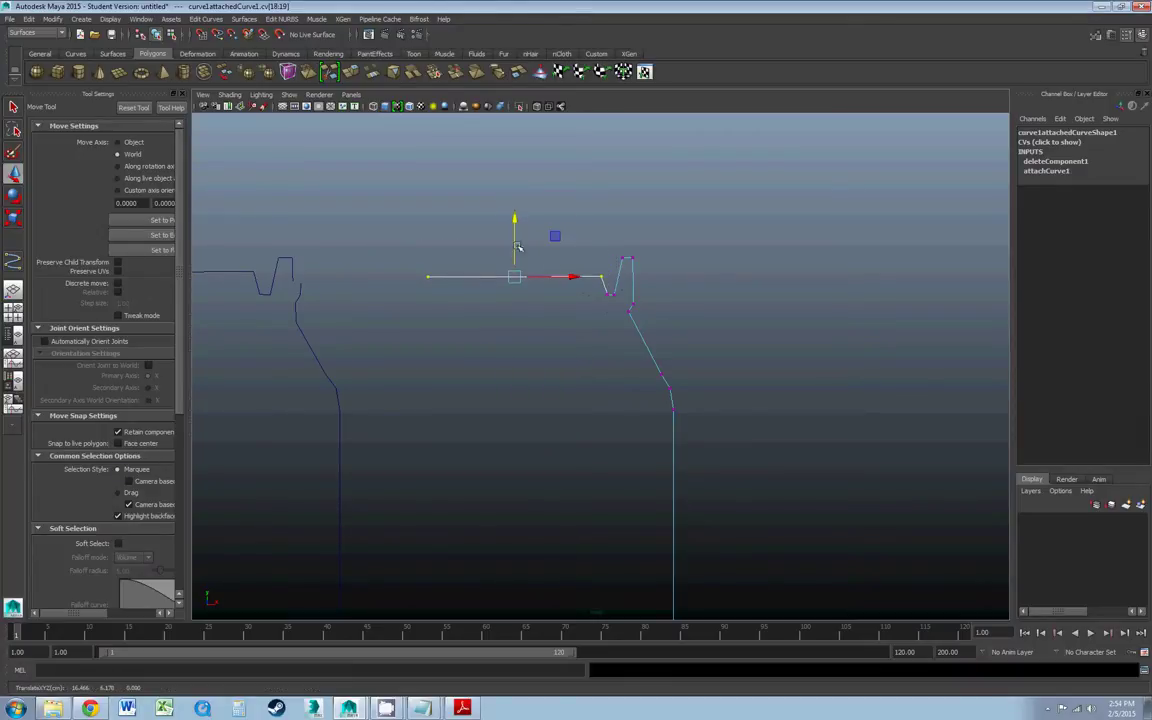
# - Delete the original body and lid curves, and move the attached curve back beside the reference picture at about X 10.3
pyautogui.scroll(-3, 594, 325)
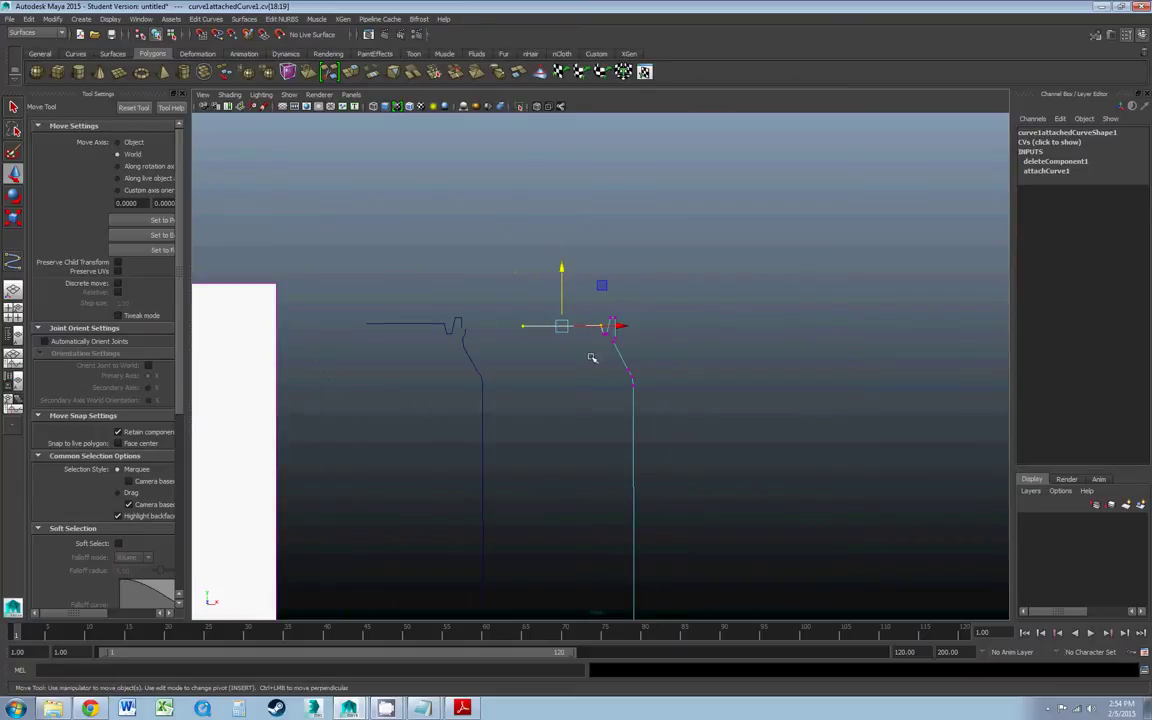
pyautogui.keyDown('alt'); pyautogui.moveTo(622, 406); pyautogui.dragTo(651, 277, button='middle'); pyautogui.keyUp('alt')
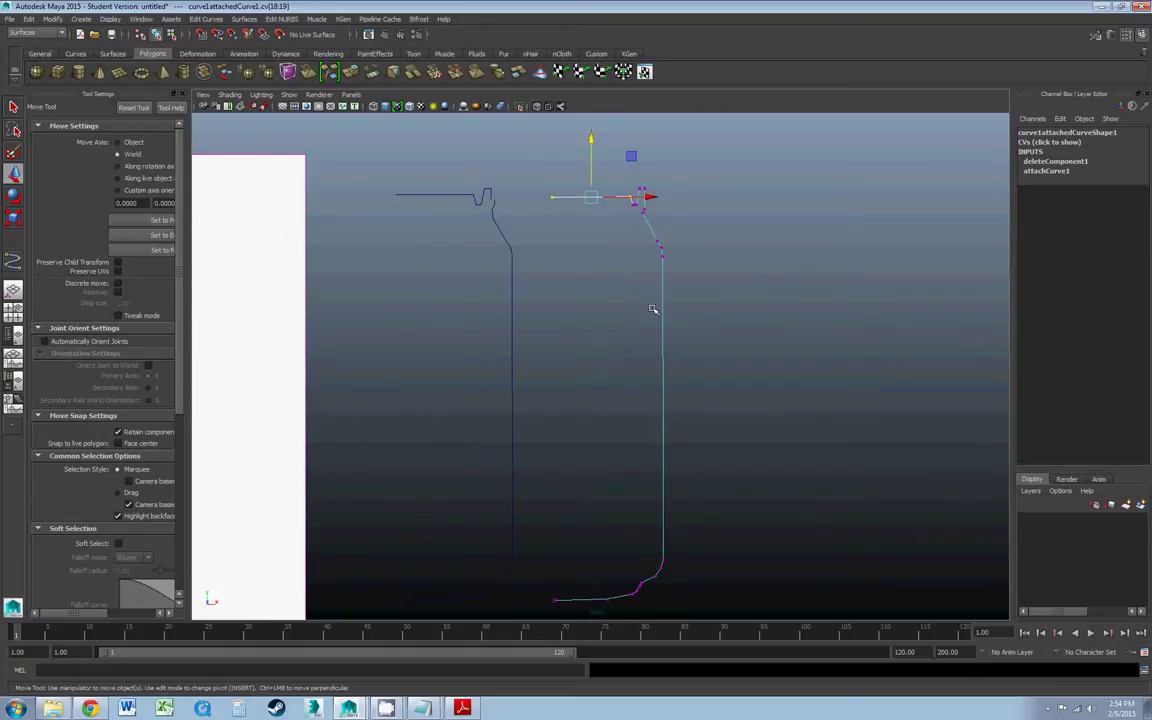
pyautogui.moveTo(662, 320); pyautogui.dragTo(698, 303, button='right')
pyautogui.moveTo(691, 323); pyautogui.dragTo(632, 351)
pyautogui.moveTo(663, 349); pyautogui.dragTo(712, 334, button='right')
pyautogui.click(689, 347)
pyautogui.moveTo(589, 395); pyautogui.dragTo(619, 395)
pyautogui.moveTo(371, 143); pyautogui.dragTo(532, 262)
pyautogui.press('Delete')
pyautogui.moveTo(620, 301); pyautogui.dragTo(717, 380)
pyautogui.moveTo(658, 386); pyautogui.dragTo(473, 385)
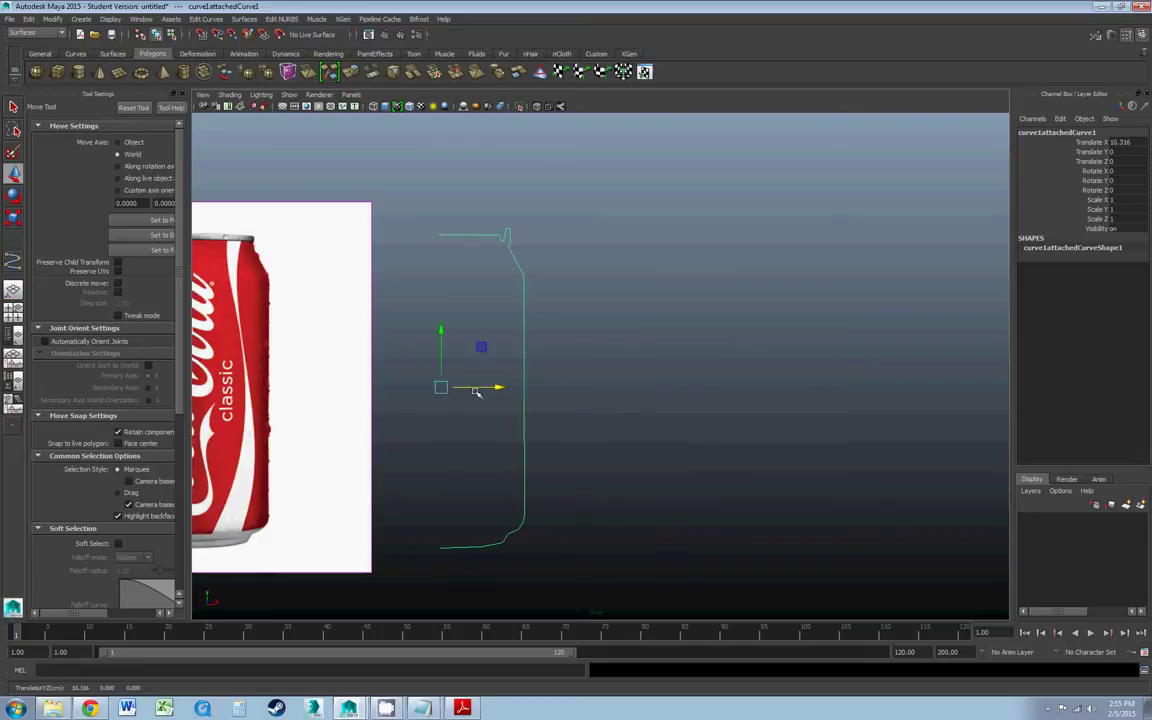
# - Open the Revolve options and reset them to their defaults, and move the profile curve to about X 12
pyautogui.click(242, 19)
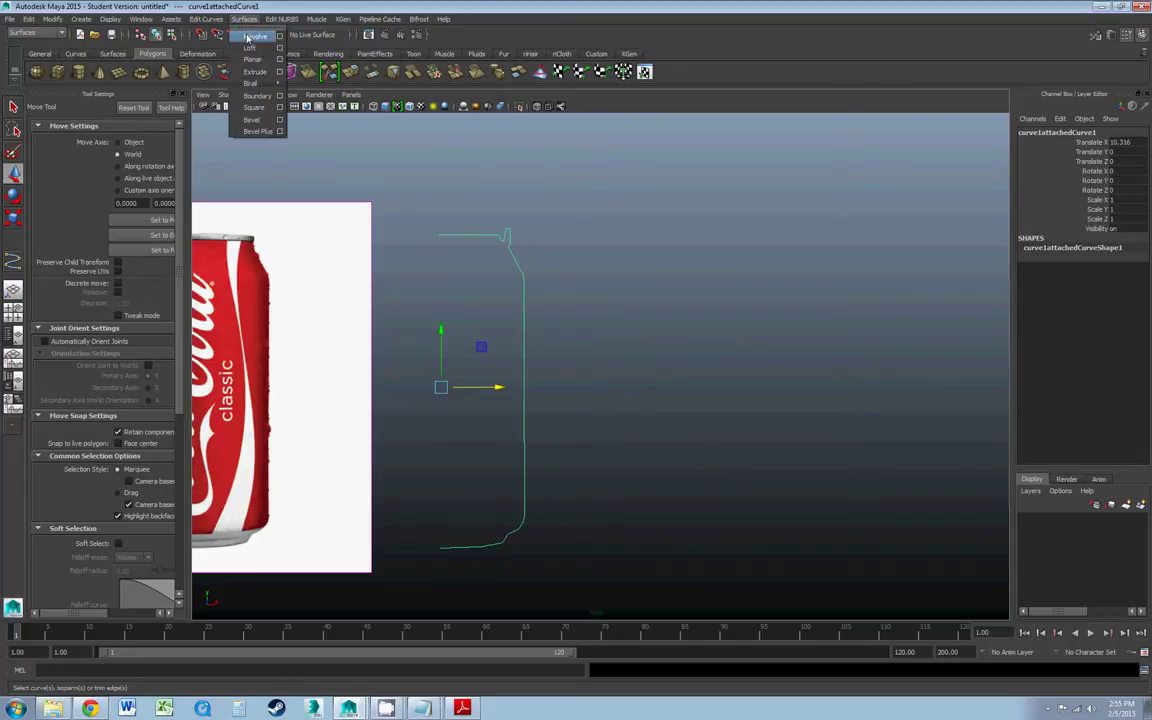
pyautogui.click(278, 37)
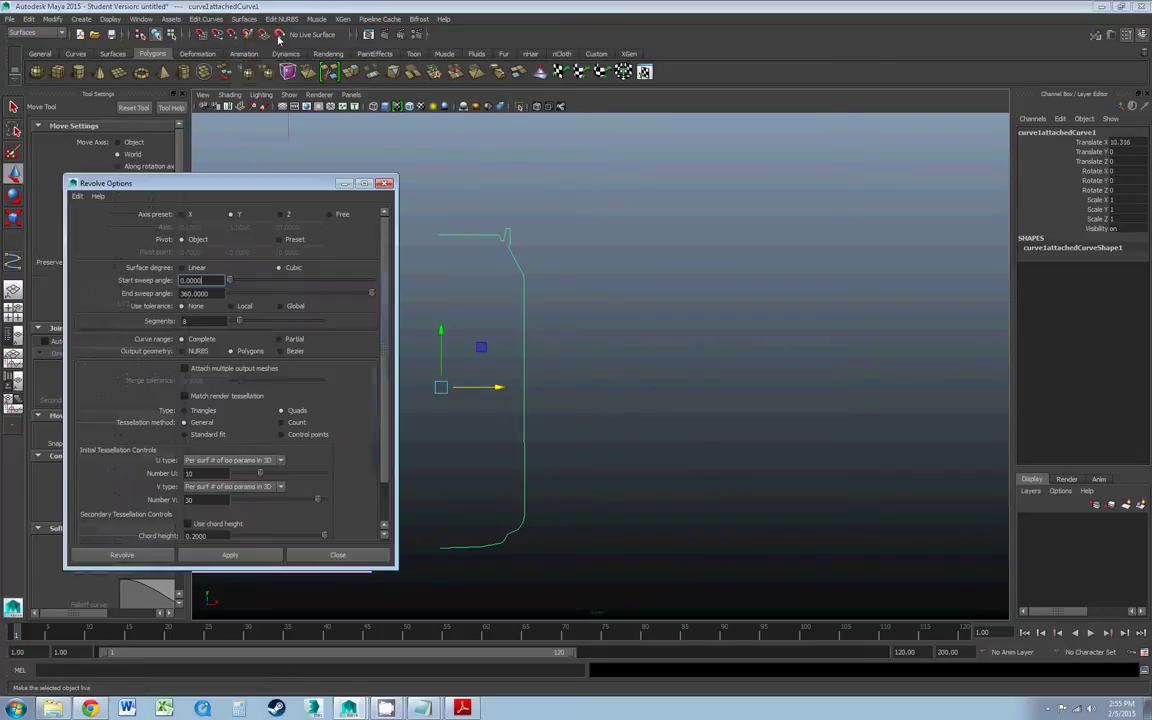
pyautogui.click(52, 158)
pyautogui.click(62, 181)
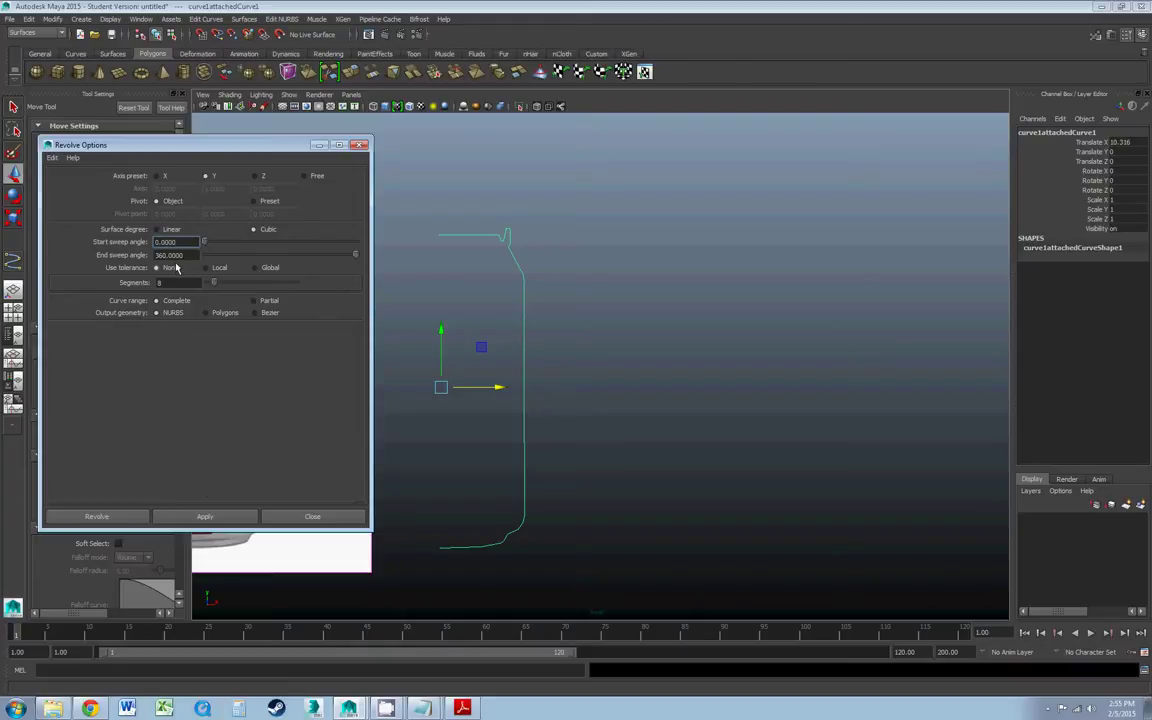
pyautogui.moveTo(223, 152); pyautogui.dragTo(207, 110)
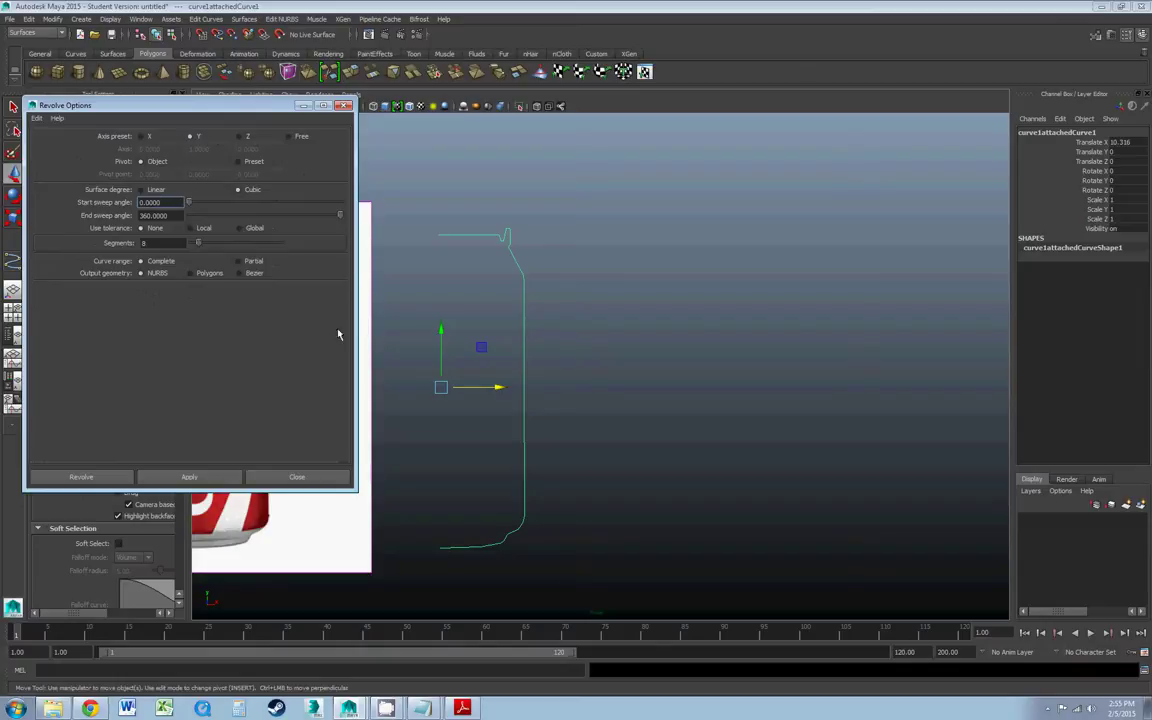
pyautogui.moveTo(478, 389); pyautogui.dragTo(519, 389)
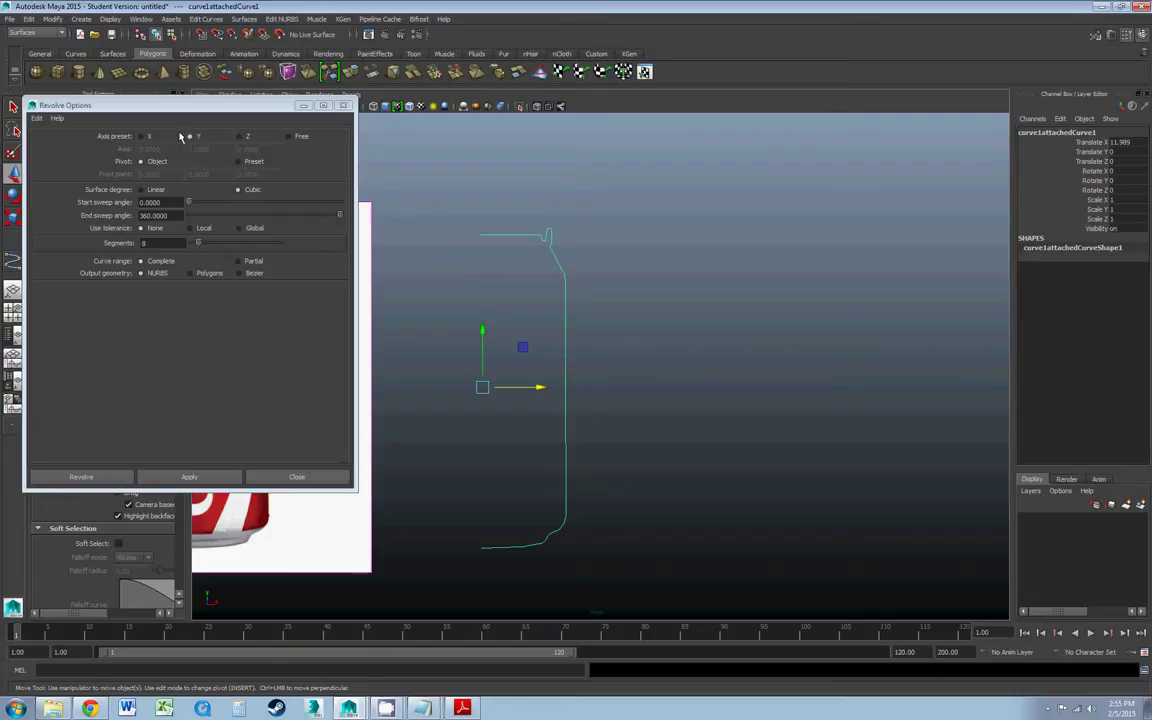
pyautogui.moveTo(182, 109); pyautogui.dragTo(177, 111)
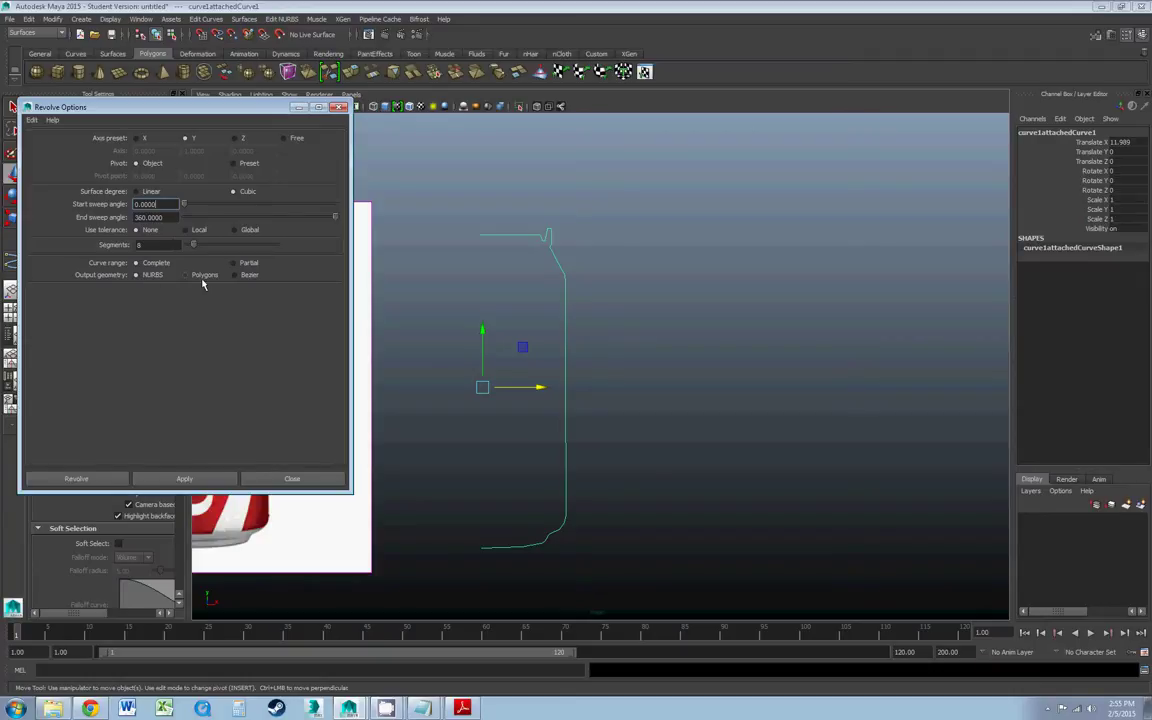
# - Revolve the profile curve with polygon output, General tessellation, and both Number U and Number V set to 10
pyautogui.click(186, 276)
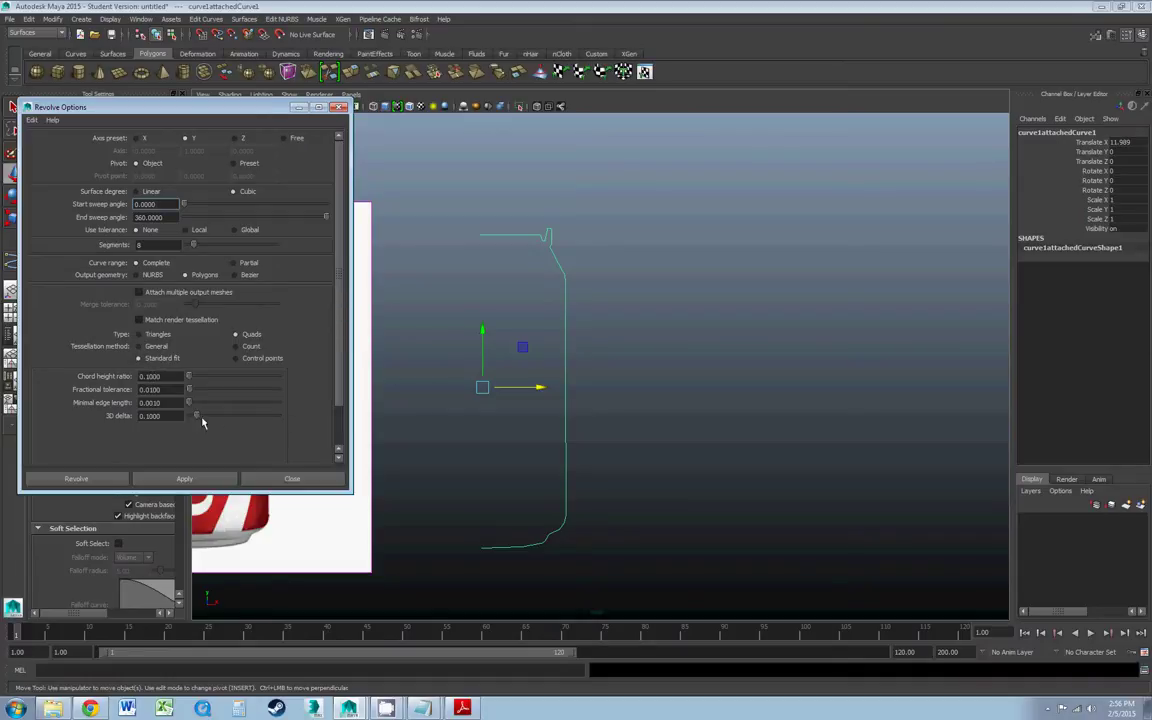
pyautogui.click(155, 347)
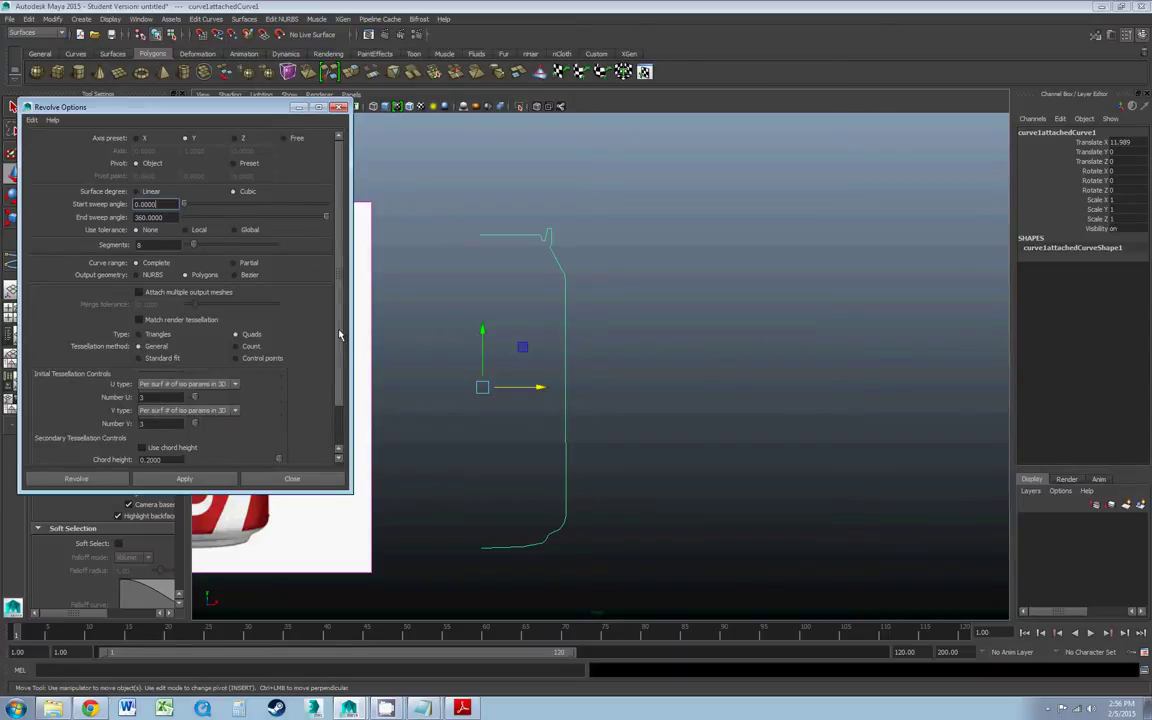
pyautogui.scroll(-2, 339, 335)
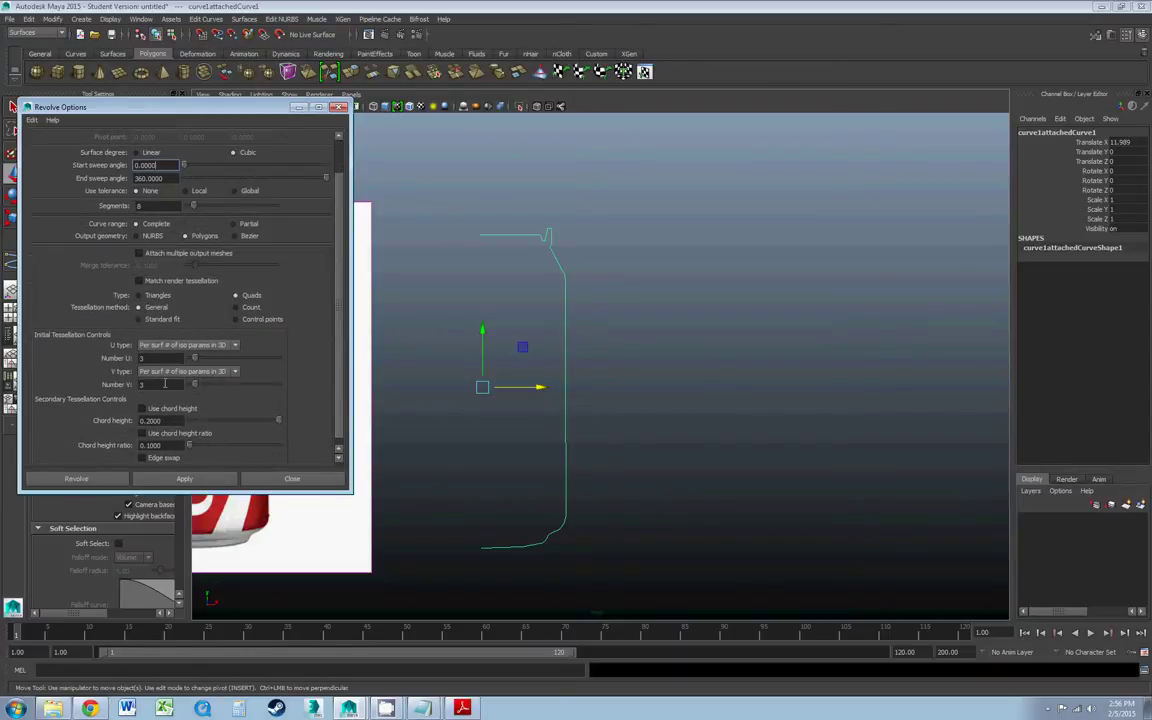
pyautogui.doubleClick(154, 357)
pyautogui.doubleClick(146, 384)
pyautogui.write('10')
pyautogui.click(205, 483)
pyautogui.scroll(-3, 446, 439)
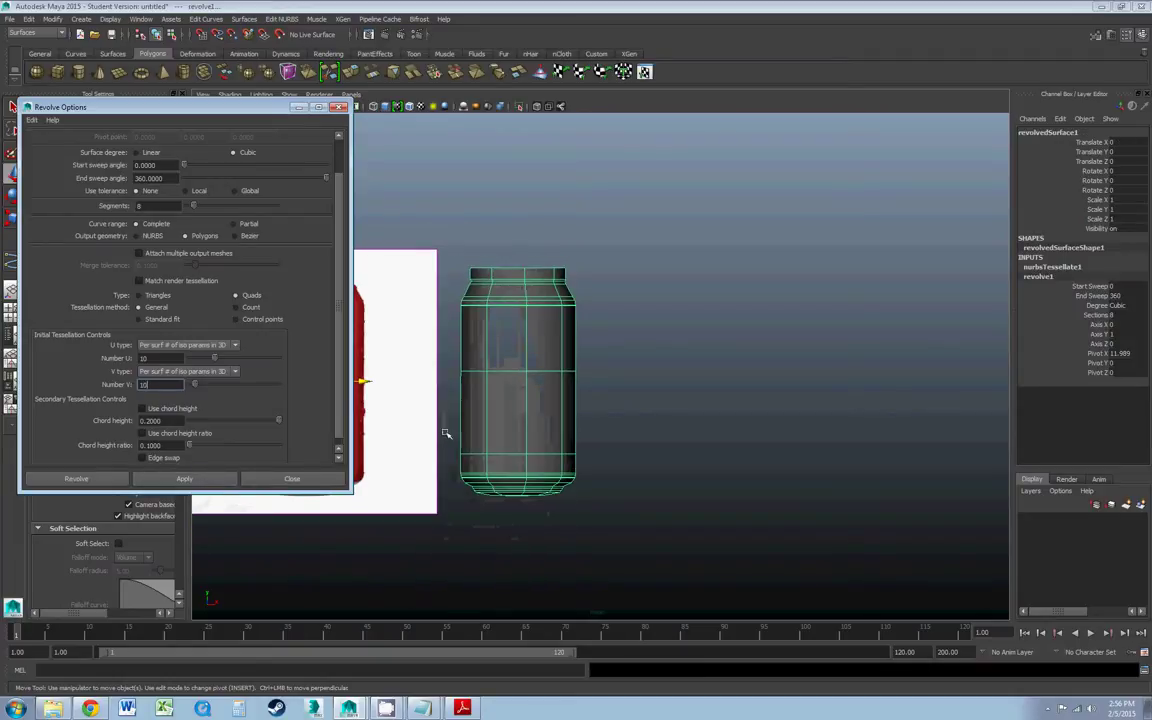
# - Move the revolved can mesh clear of its profile curve to about X 13.9
pyautogui.click(473, 388)
pyautogui.scroll(-1, 473, 388)
pyautogui.moveTo(384, 379); pyautogui.dragTo(627, 355)
pyautogui.press('space')
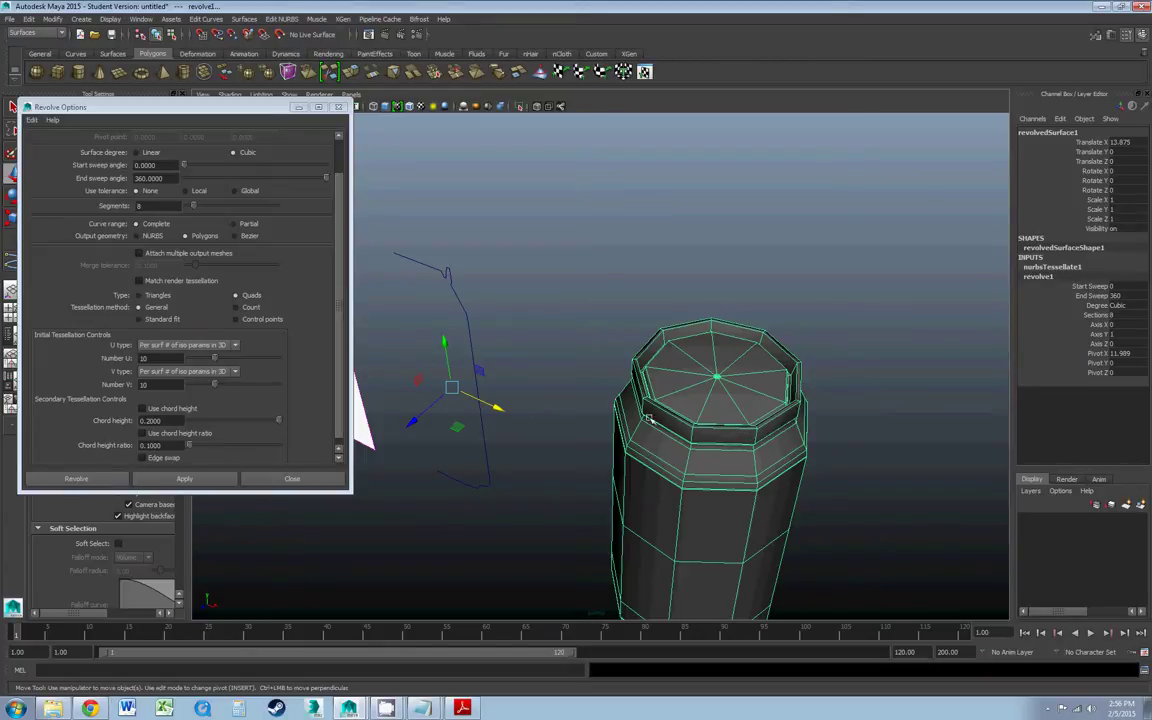
pyautogui.keyDown('alt'); pyautogui.moveTo(585, 378); pyautogui.dragTo(663, 399); pyautogui.keyUp('alt')
pyautogui.keyDown('alt'); pyautogui.moveTo(543, 399); pyautogui.dragTo(591, 386); pyautogui.keyUp('alt')
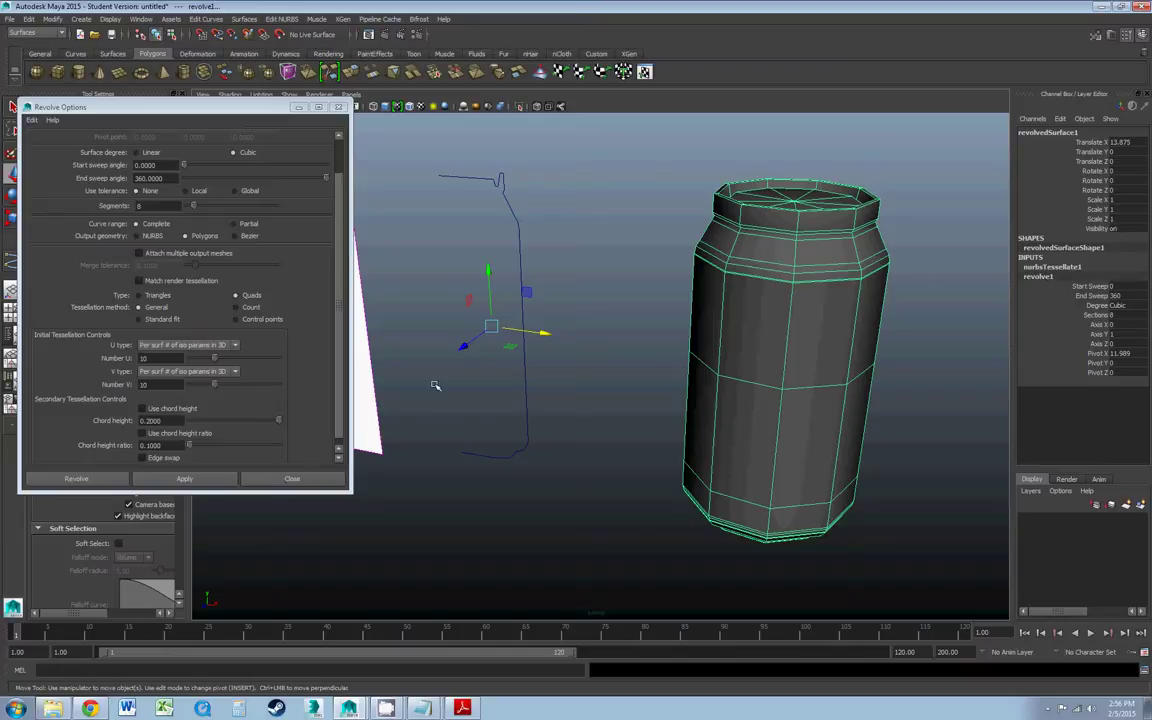
# - Delete the revolved can mesh, keeping the profile curve
pyautogui.click(632, 391)
pyautogui.click(738, 383)
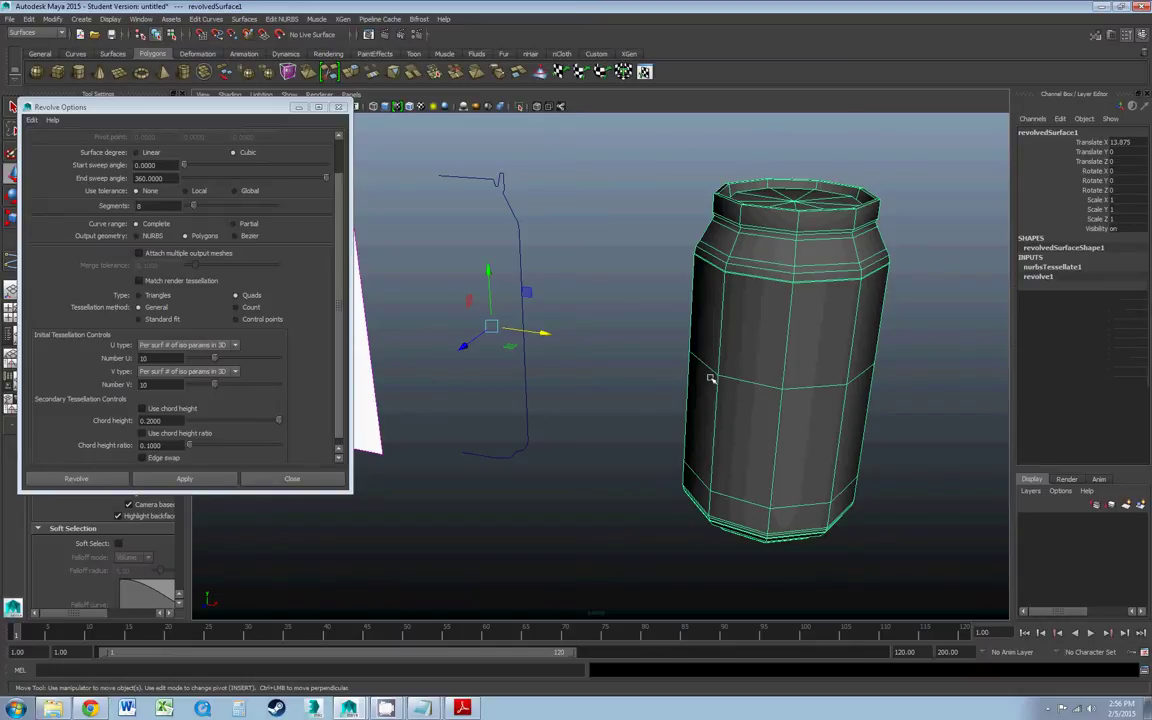
pyautogui.press('Delete')
# - Revolve the profile curve into polygons with Number U set to 40 and Number V kept at 10
pyautogui.moveTo(148, 357); pyautogui.dragTo(92, 357)
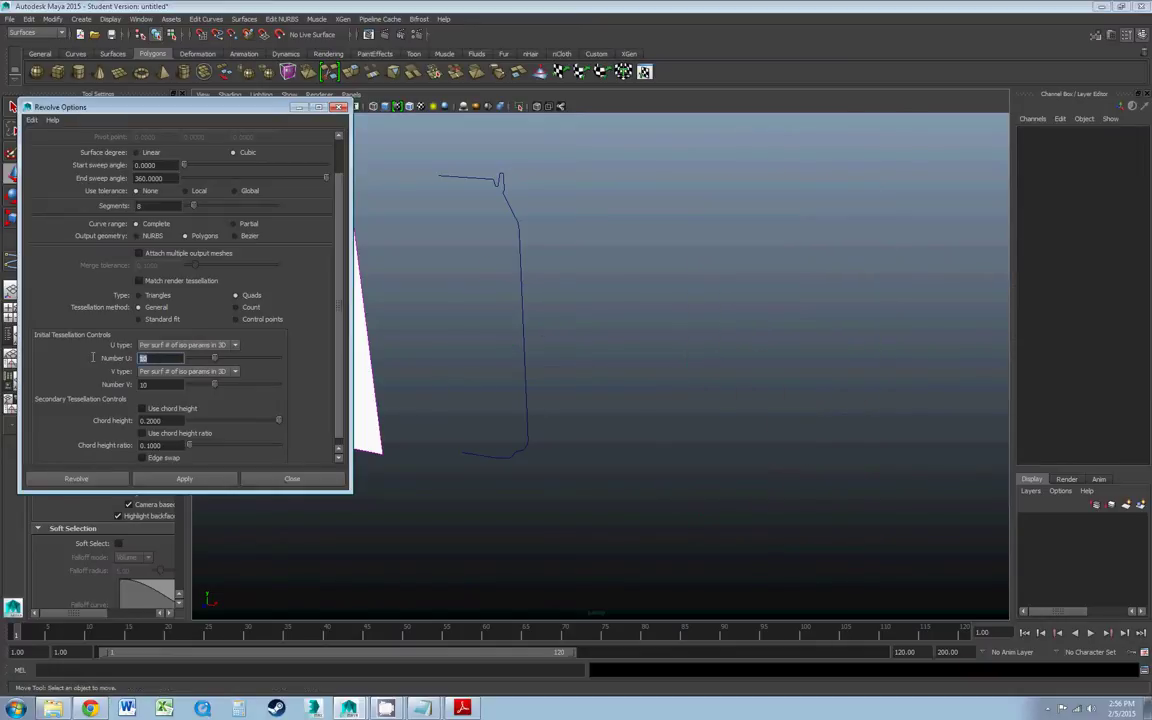
pyautogui.write('40')
pyautogui.moveTo(496, 321); pyautogui.dragTo(556, 380)
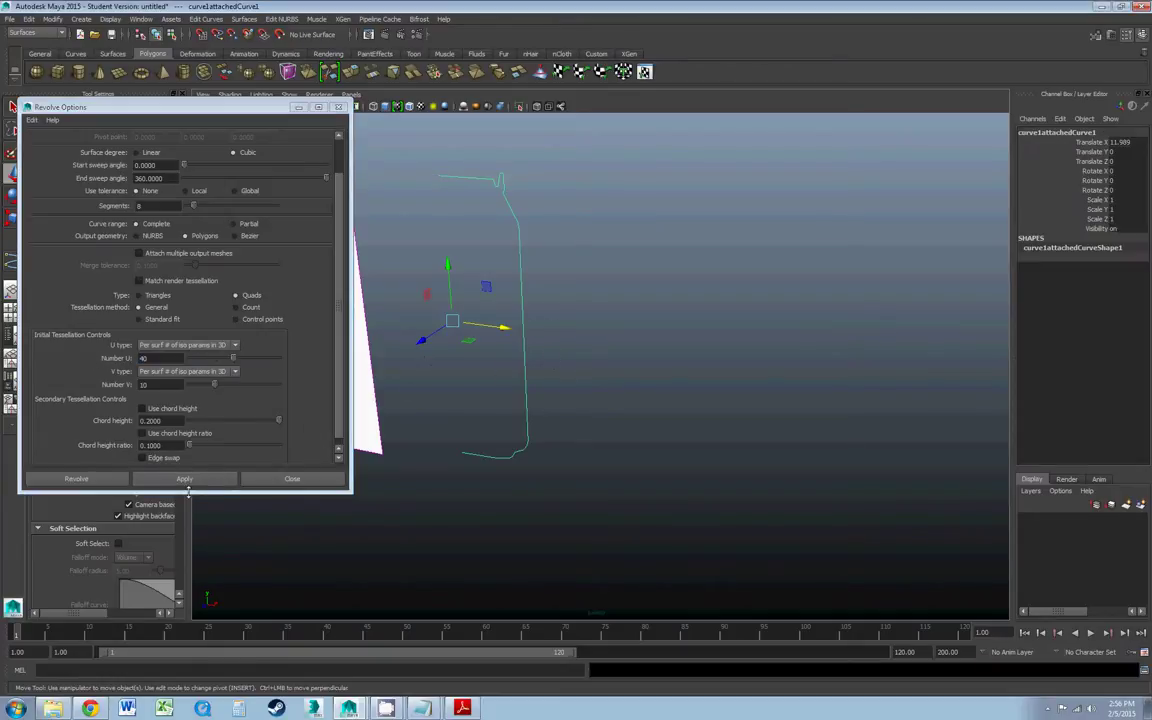
pyautogui.click(185, 478)
pyautogui.keyDown('alt'); pyautogui.moveTo(471, 332); pyautogui.dragTo(604, 368, button='middle'); pyautogui.keyUp('alt')
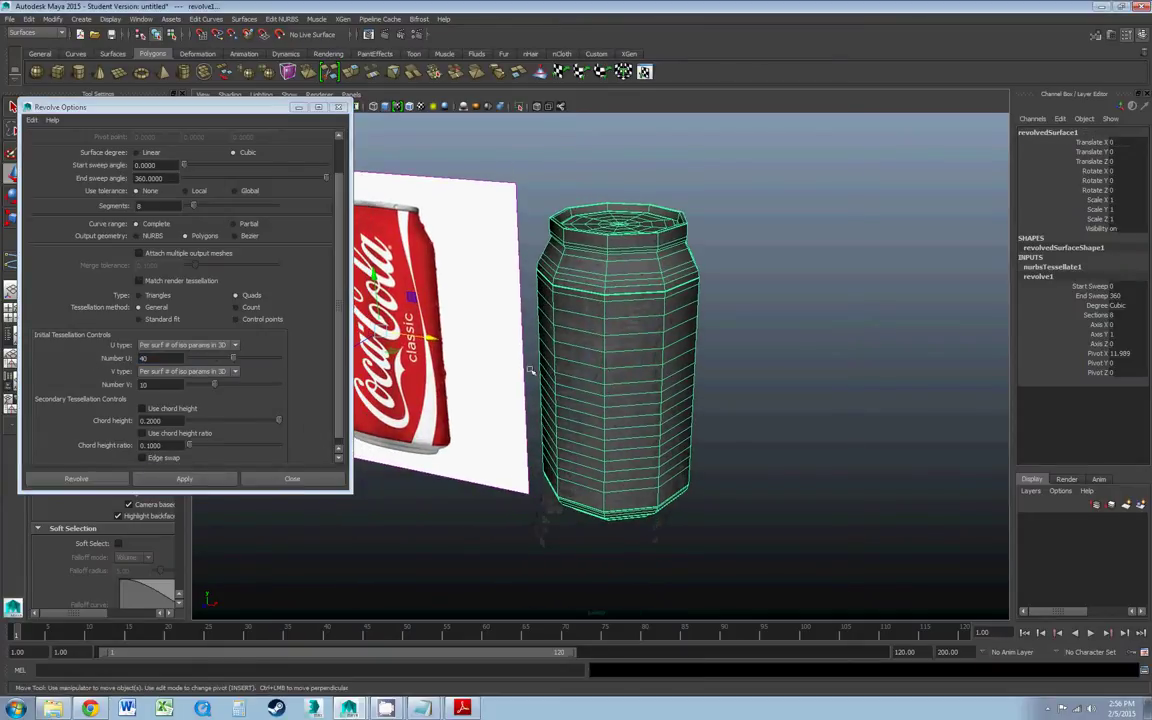
# - Move the new can mesh beside the profile curve to about X 9.6, and delete it
pyautogui.moveTo(412, 337); pyautogui.dragTo(602, 386)
pyautogui.keyDown('alt'); pyautogui.moveTo(750, 383); pyautogui.dragTo(638, 377, button='middle'); pyautogui.keyUp('alt')
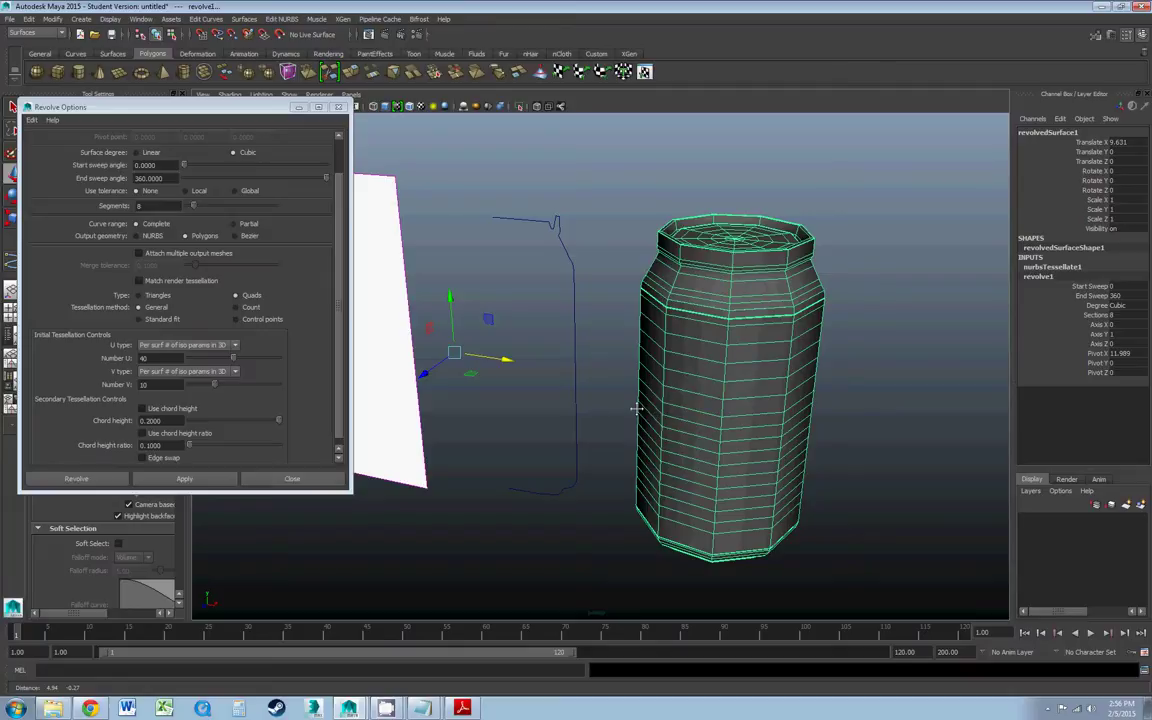
pyautogui.click(672, 386)
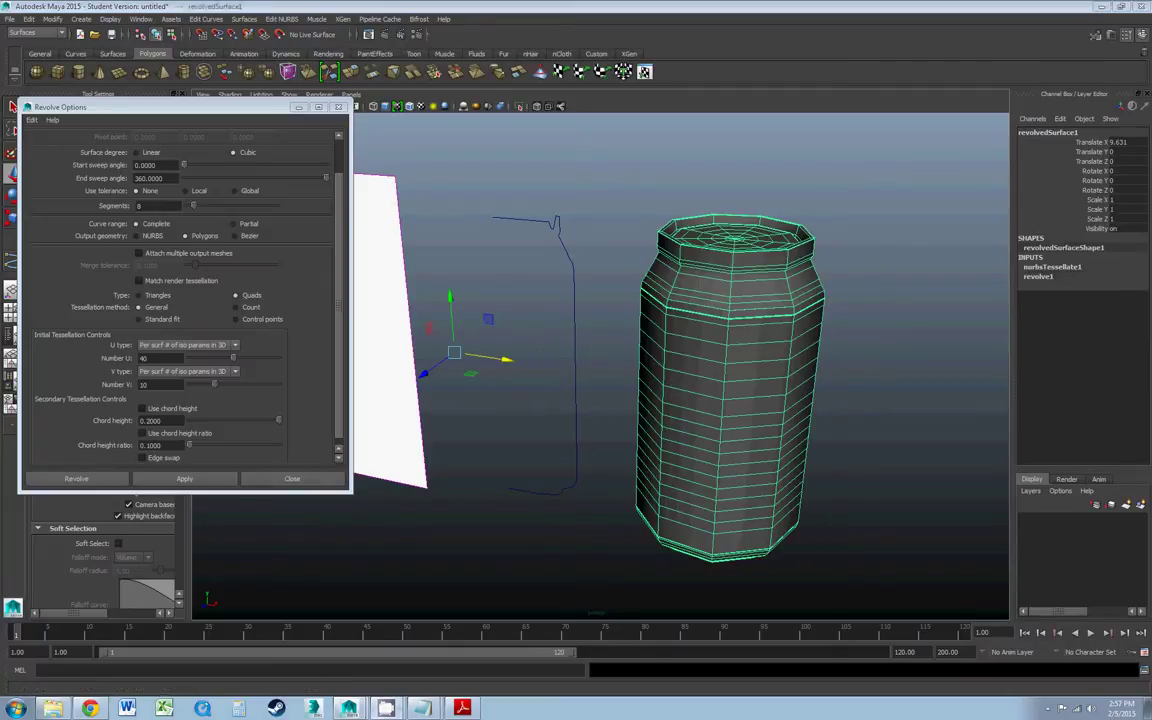
pyautogui.press('Delete')
# - Revolve the profile curve into a polygon can with Number U set to 10 and Number V set to 40
pyautogui.click(574, 372)
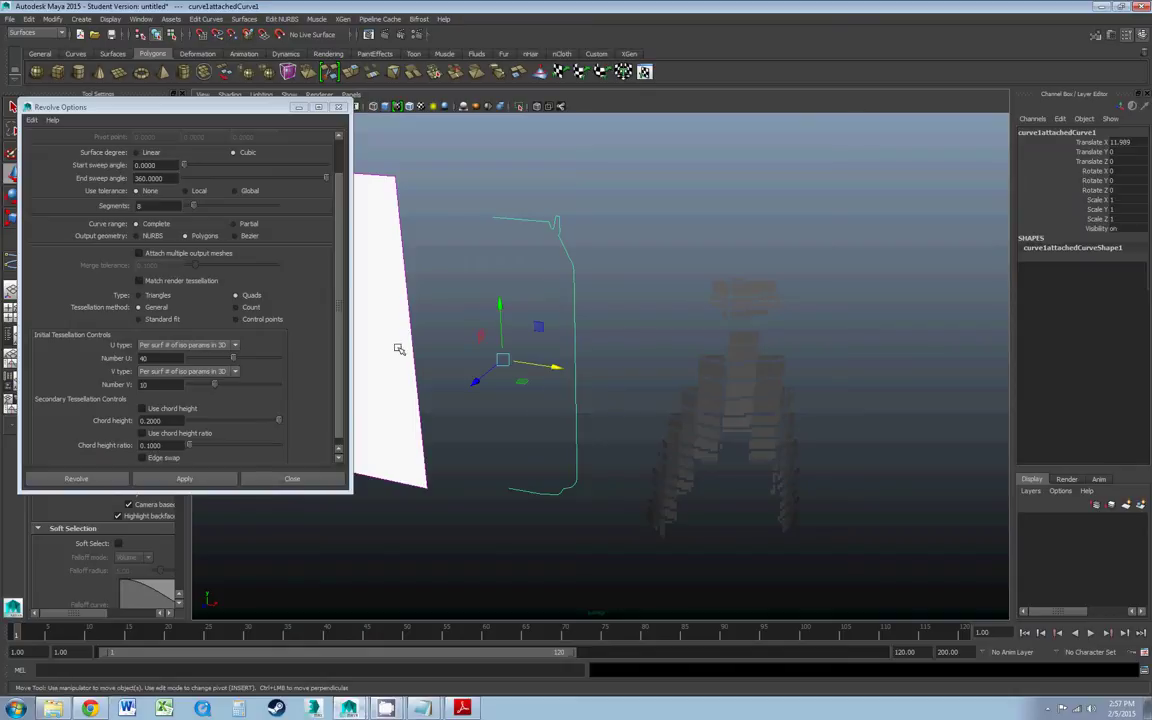
pyautogui.doubleClick(148, 358)
pyautogui.write('10')
pyautogui.doubleClick(150, 384)
pyautogui.write('40')
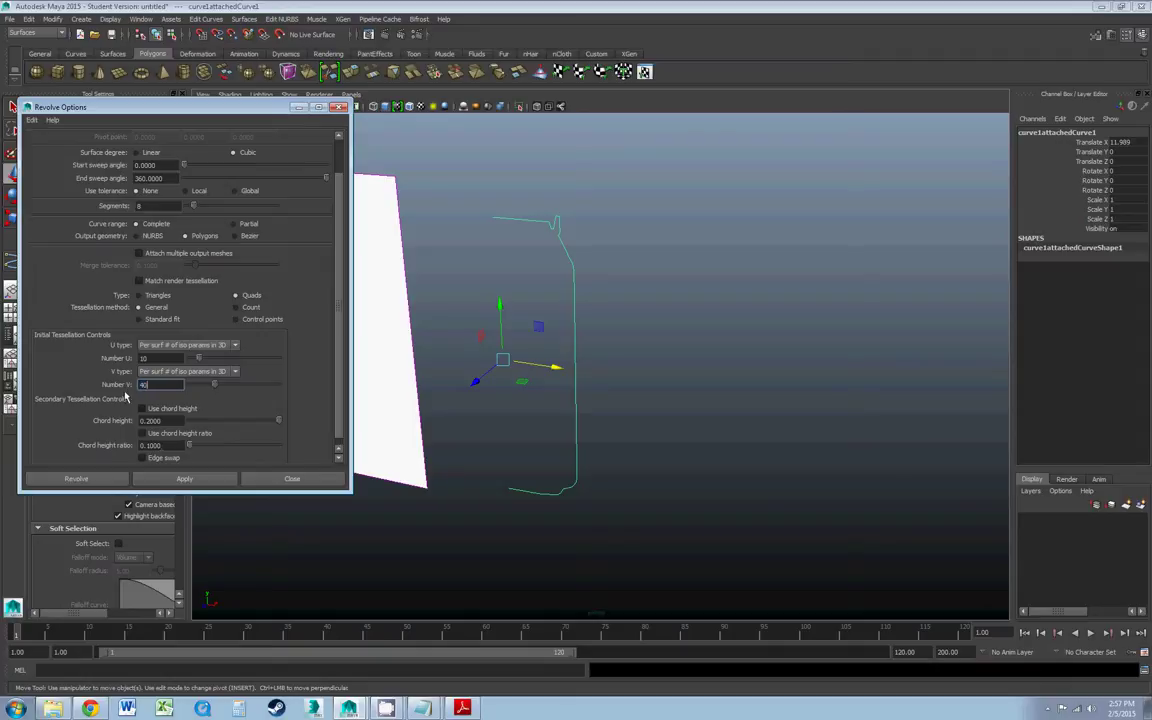
pyautogui.click(184, 478)
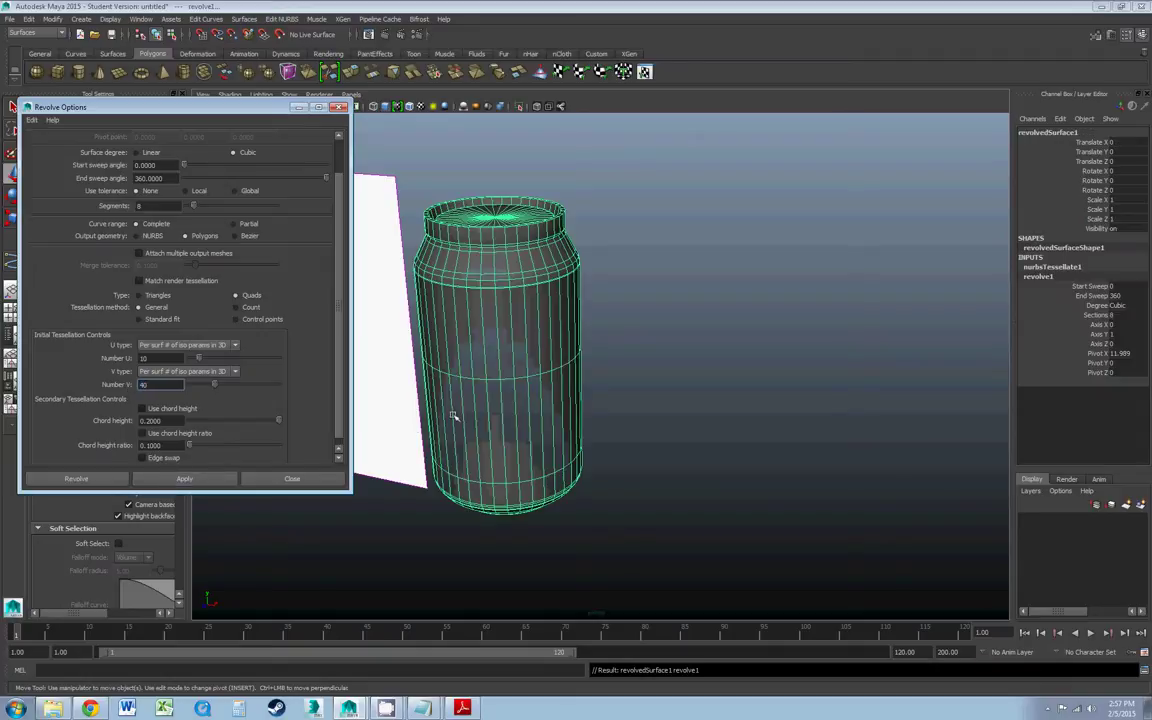
# - Move the revolved can clear of the profile curve to about X 9.7 and check its shape from above and the side
pyautogui.click(557, 333)
pyautogui.keyDown('alt'); pyautogui.moveTo(552, 330); pyautogui.dragTo(692, 308, button='middle'); pyautogui.keyUp('alt')
pyautogui.moveTo(451, 313); pyautogui.dragTo(650, 340)
pyautogui.keyDown('alt'); pyautogui.moveTo(728, 290); pyautogui.dragTo(684, 320); pyautogui.keyUp('alt')
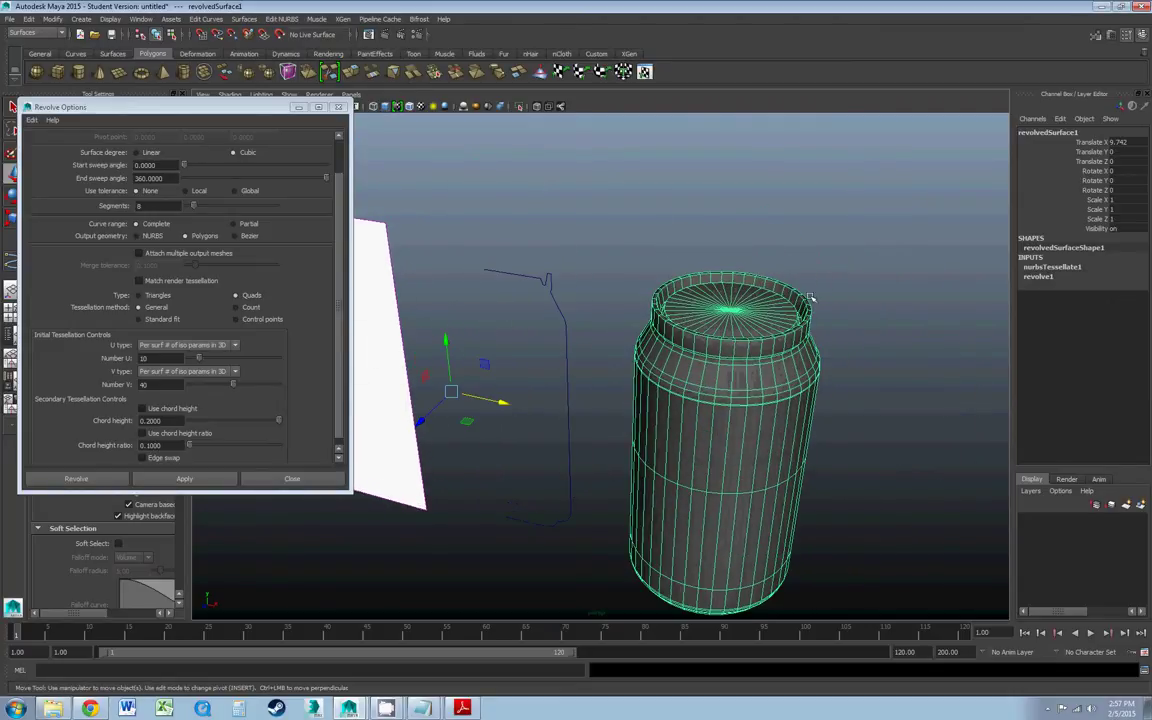
pyautogui.keyDown('alt'); pyautogui.moveTo(700, 290); pyautogui.dragTo(713, 215); pyautogui.keyUp('alt')
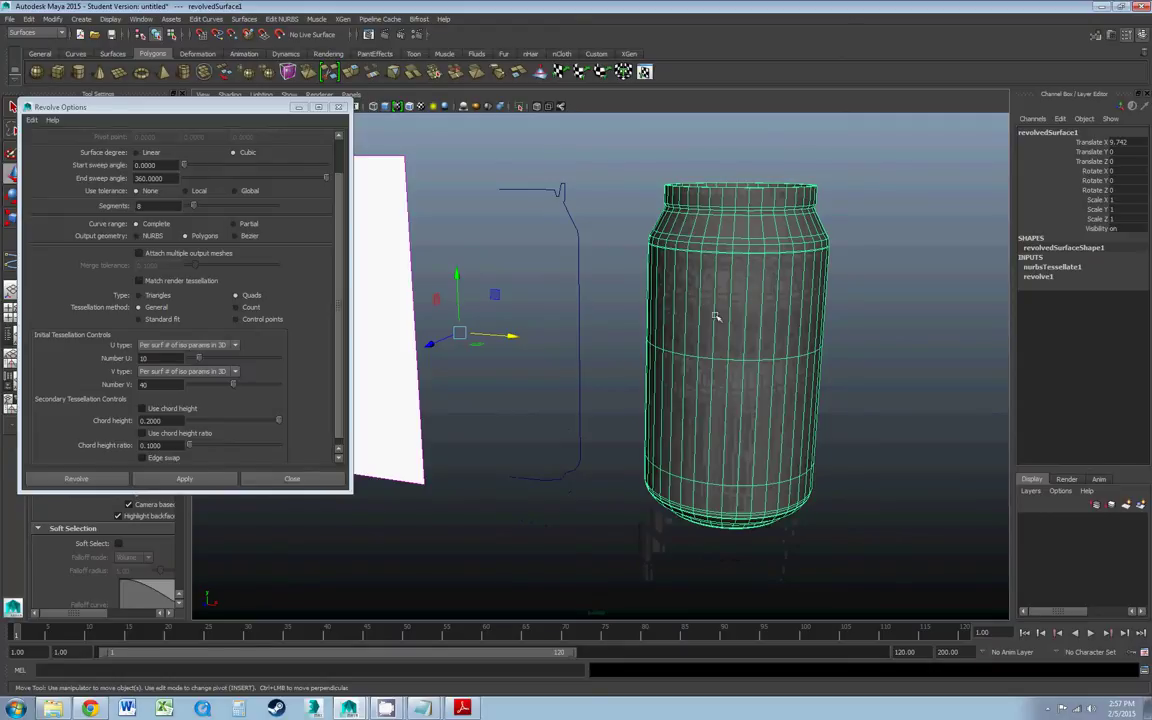
pyautogui.keyDown('alt'); pyautogui.moveTo(711, 289); pyautogui.dragTo(656, 300, button='middle'); pyautogui.keyUp('alt')
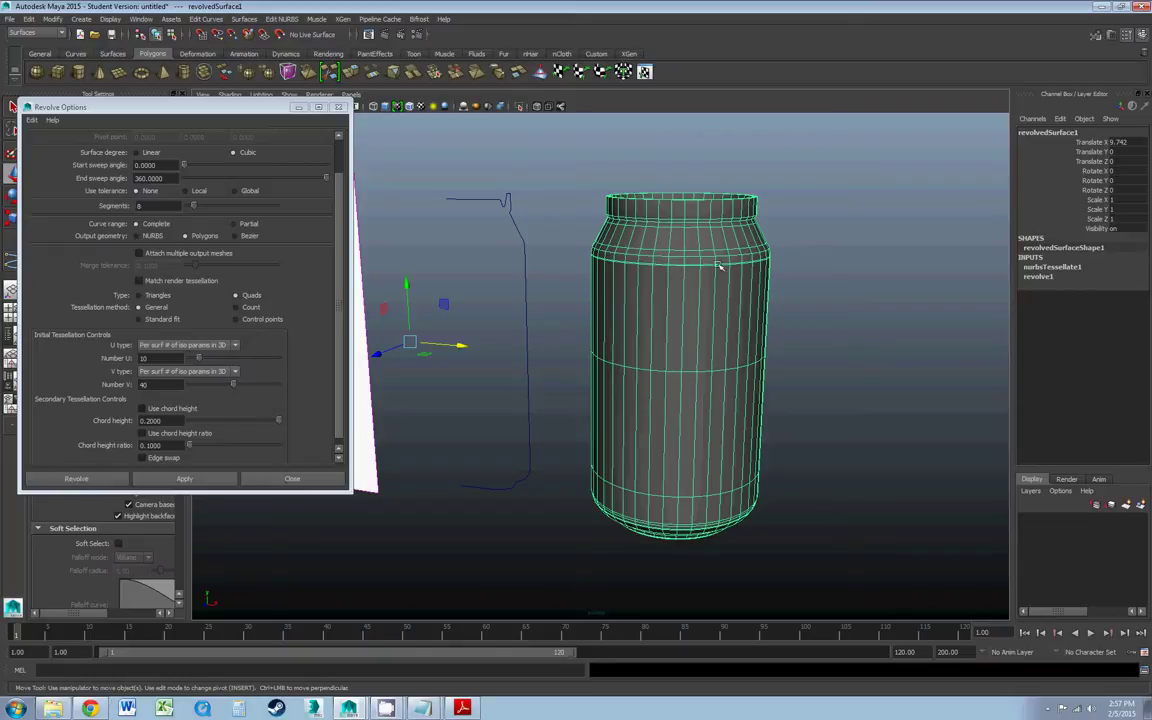
pyautogui.keyDown('alt'); pyautogui.moveTo(580, 311); pyautogui.dragTo(623, 280); pyautogui.keyUp('alt')
pyautogui.moveTo(623, 280)
pyautogui.keyDown('alt'); pyautogui.mouseDown(button='middle')
pyautogui.moveTo(592, 265)
pyautogui.moveTo(613, 258)
pyautogui.mouseUp(button='middle'); pyautogui.keyUp('alt')
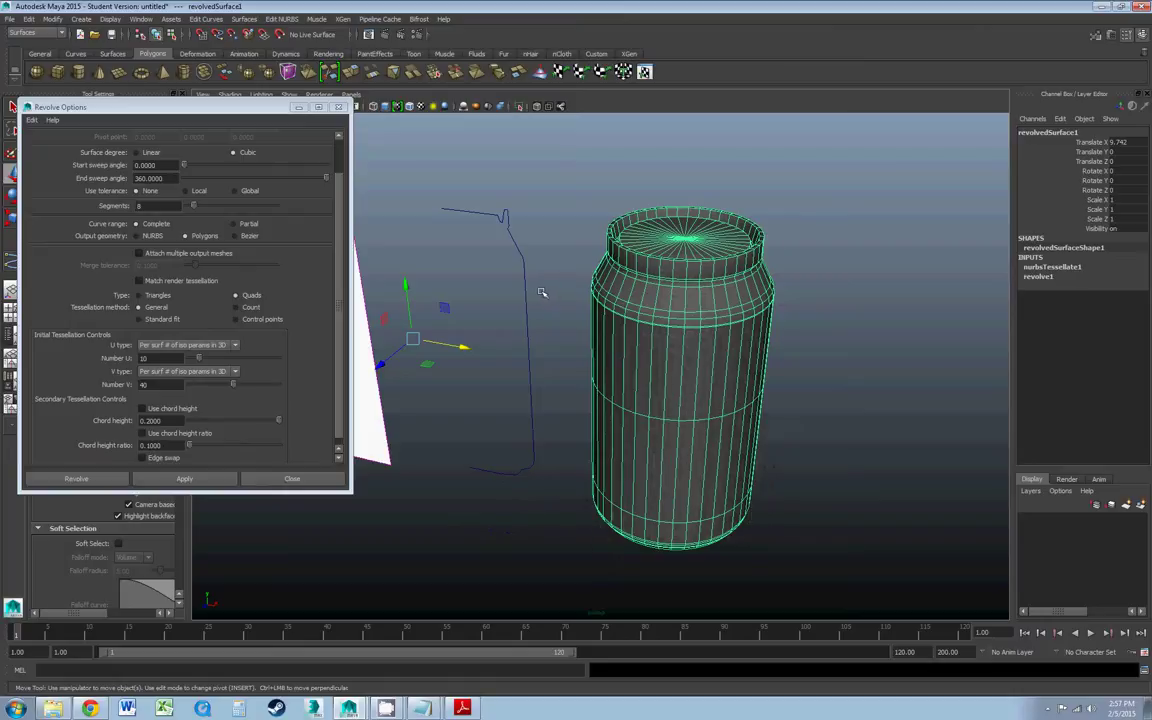
# - Show the profile curve's control vertices and move the lid's centre point along X to about 12.04
pyautogui.click(518, 300)
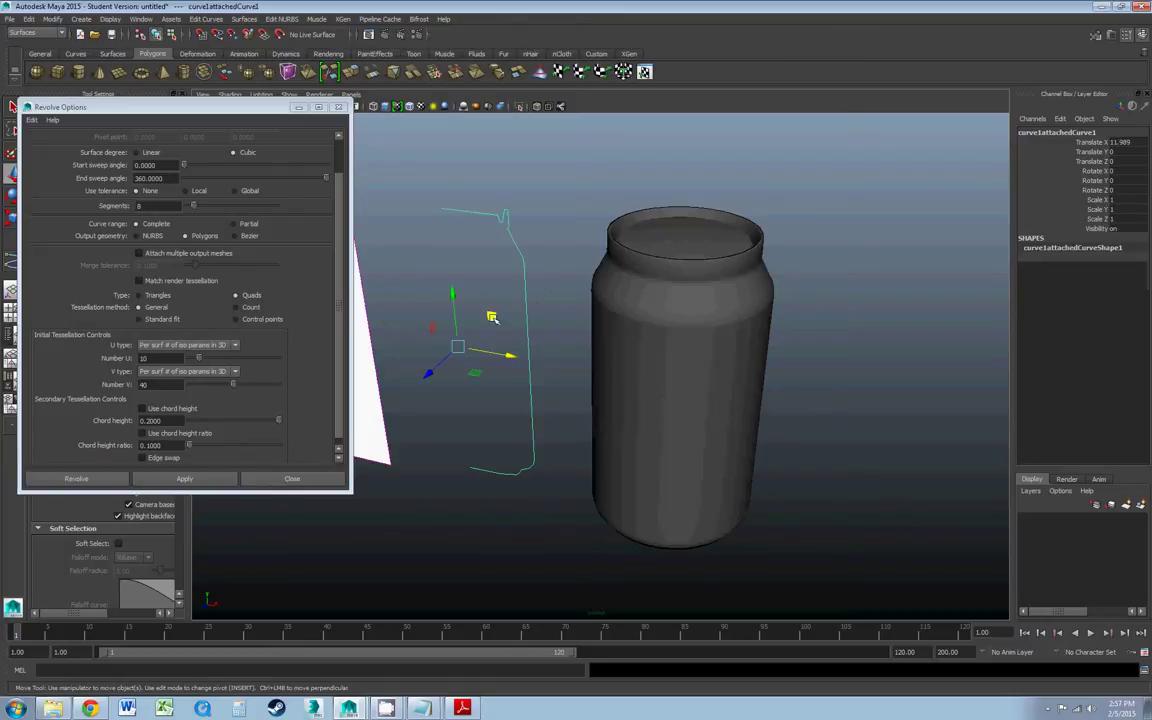
pyautogui.click(666, 324)
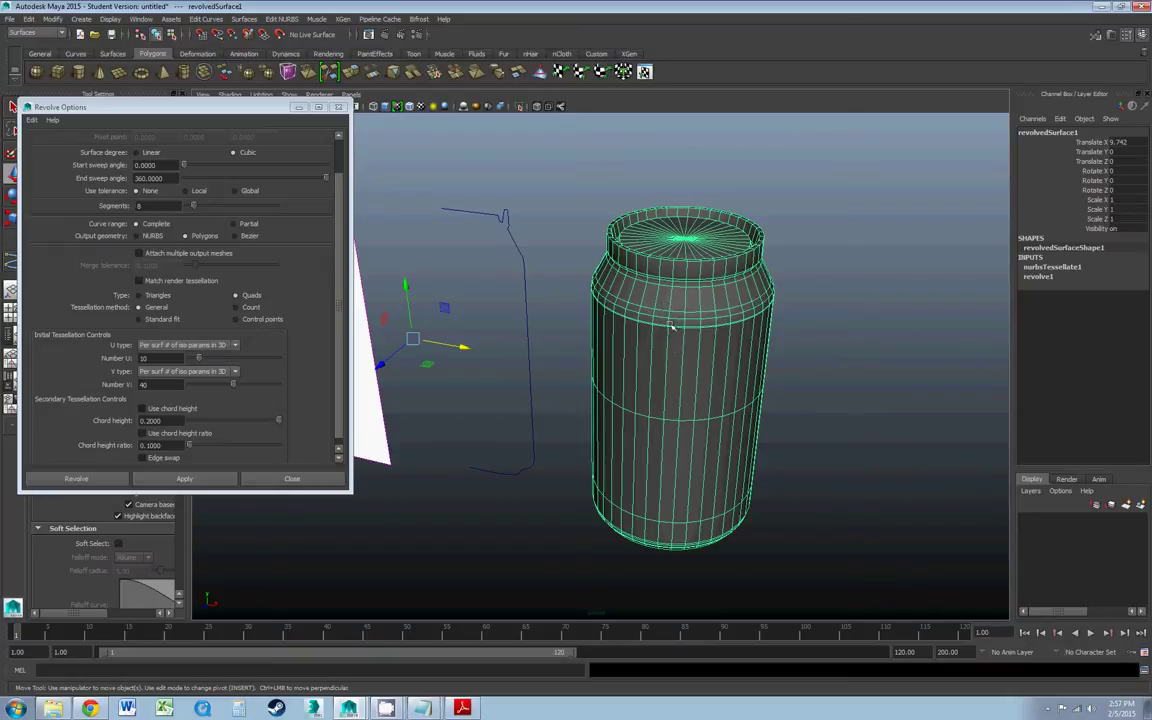
pyautogui.click(538, 269)
pyautogui.moveTo(540, 262); pyautogui.dragTo(496, 288)
pyautogui.keyDown('alt'); pyautogui.moveTo(520, 253); pyautogui.dragTo(528, 289, button='middle'); pyautogui.keyUp('alt')
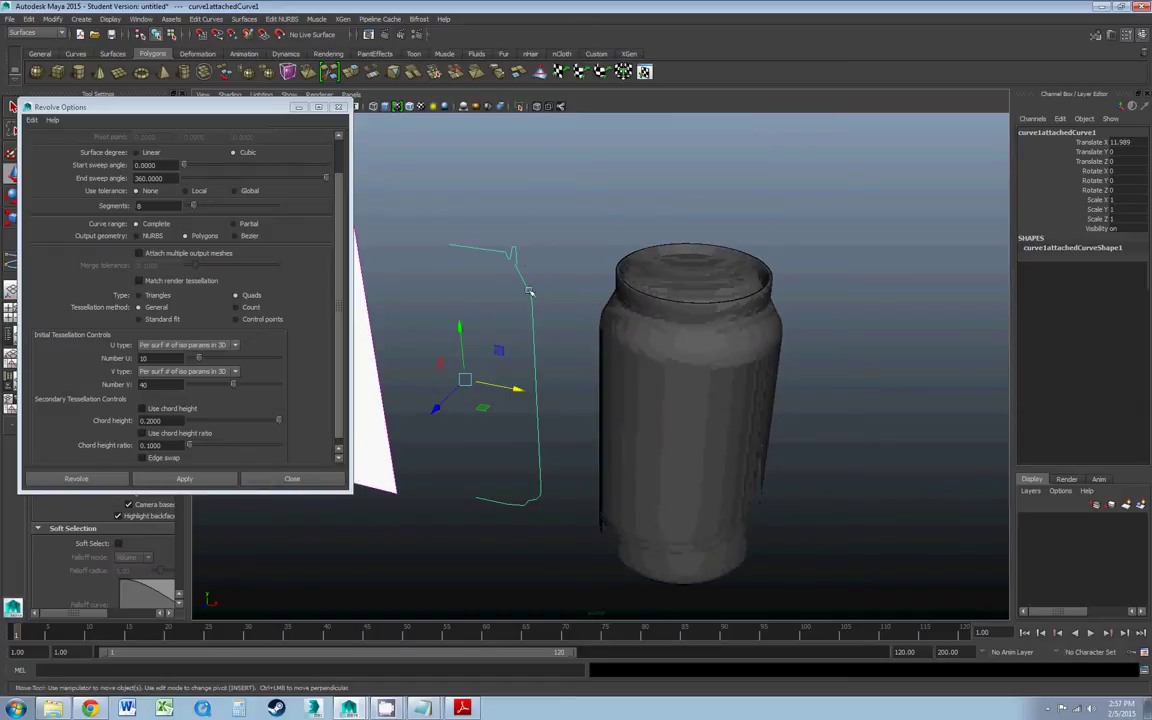
pyautogui.moveTo(533, 324); pyautogui.dragTo(467, 322, button='right')
pyautogui.moveTo(421, 214); pyautogui.dragTo(460, 253)
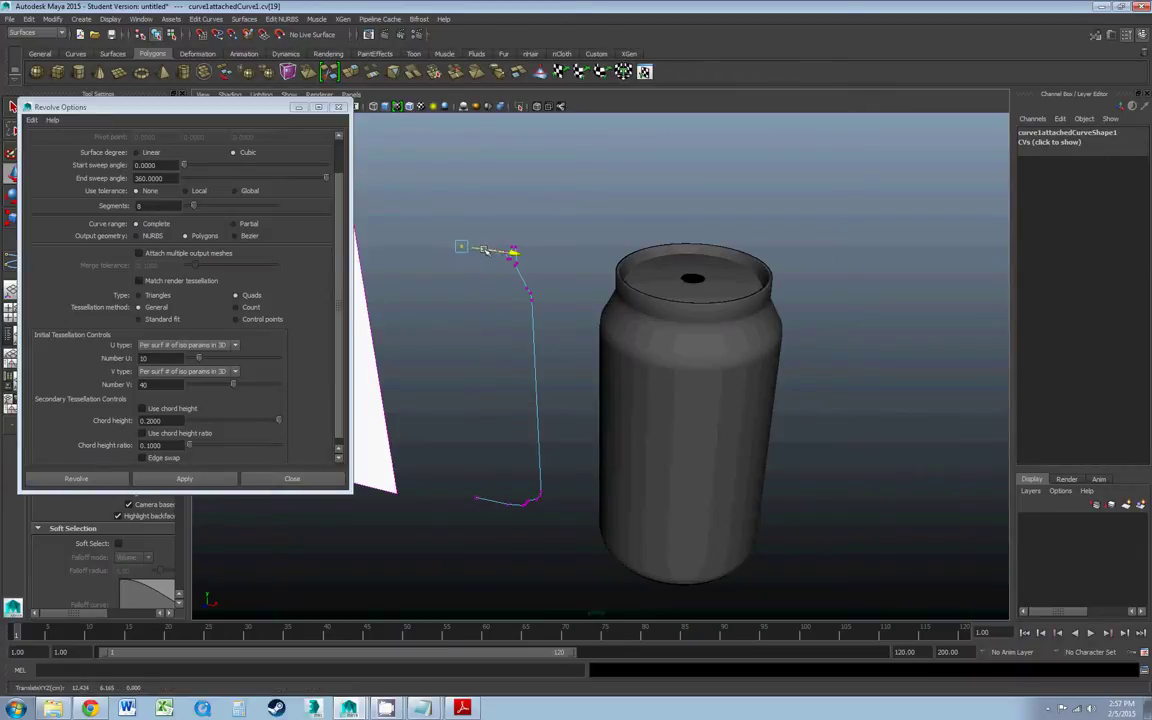
pyautogui.click(476, 247)
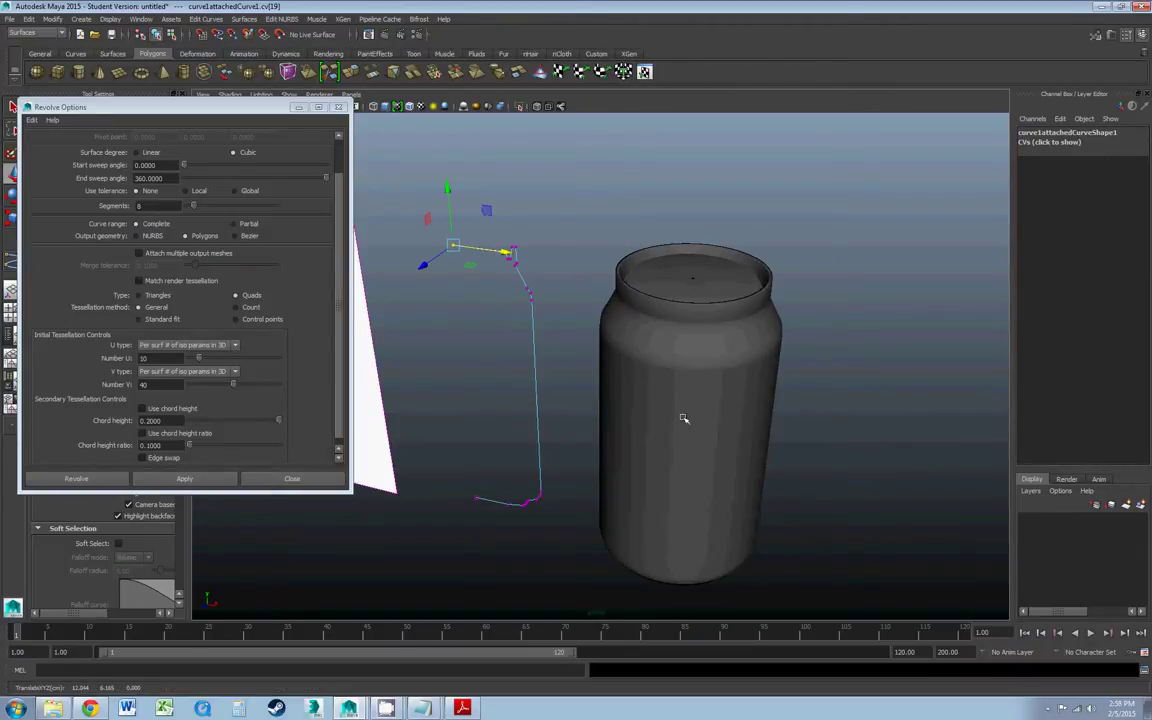
# - Raise the profile's two innermost base points and shift the neighbouring points outward to form a recessed base with a narrow rim
pyautogui.keyDown('alt'); pyautogui.moveTo(543, 470); pyautogui.dragTo(487, 434); pyautogui.keyUp('alt')
pyautogui.moveTo(386, 458); pyautogui.dragTo(466, 511)
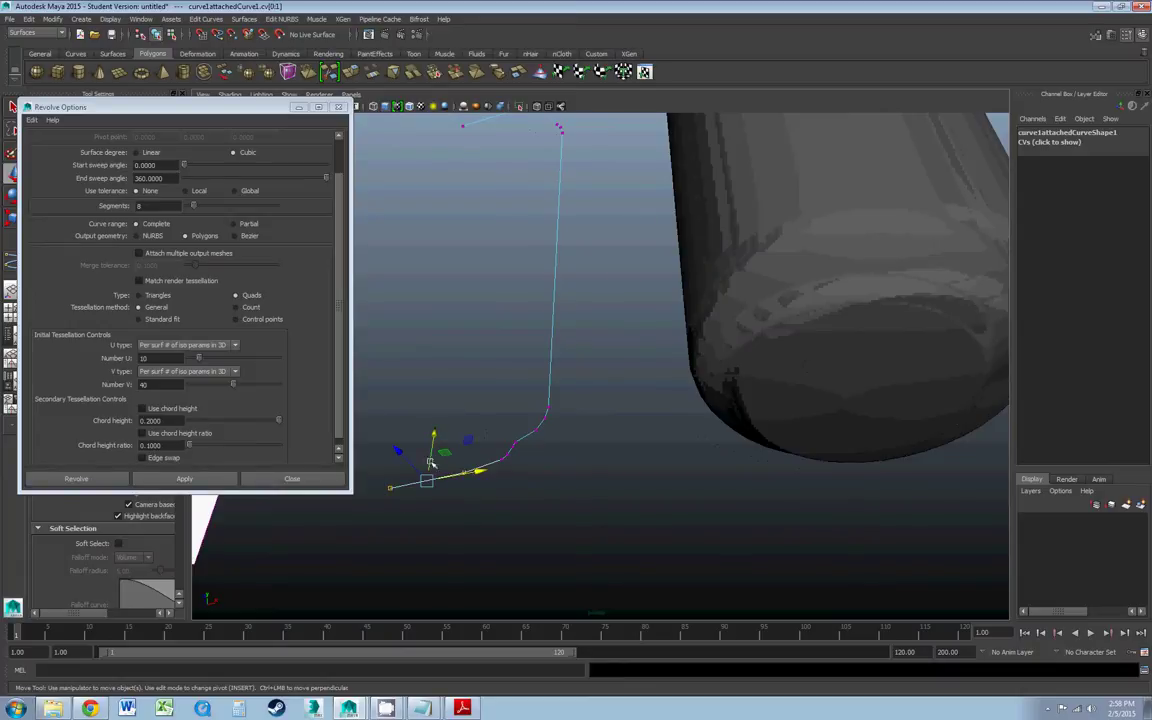
pyautogui.moveTo(432, 455); pyautogui.dragTo(434, 434)
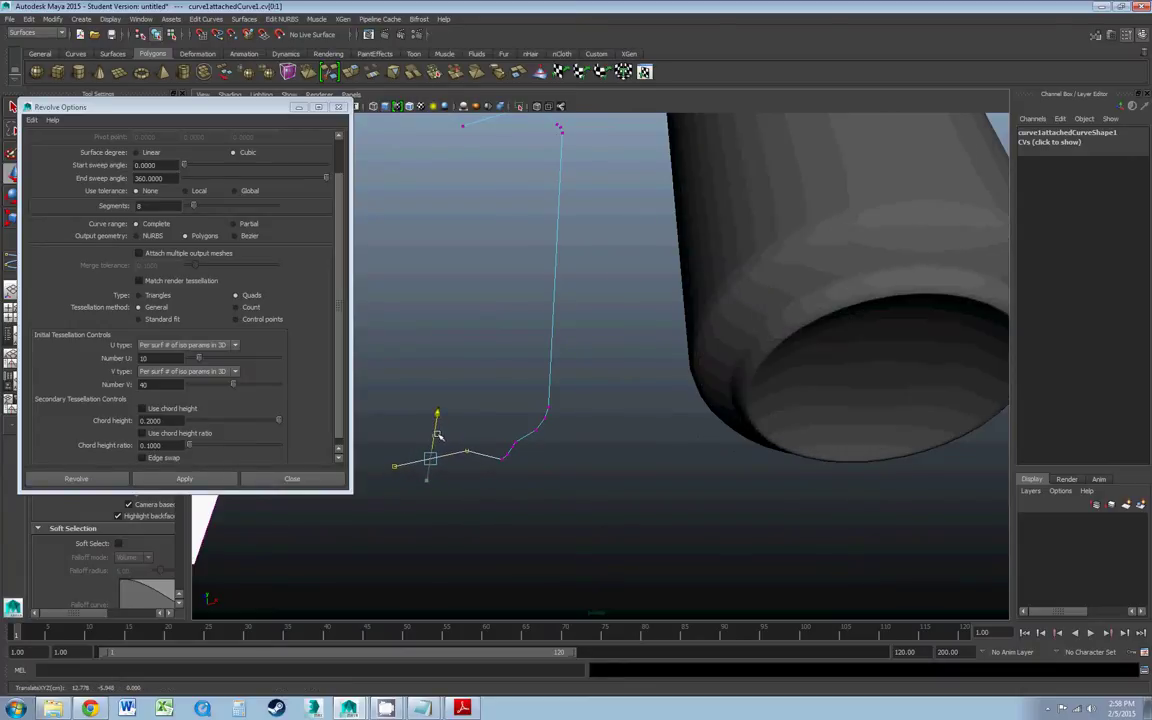
pyautogui.click(474, 460)
pyautogui.moveTo(461, 478); pyautogui.dragTo(488, 436)
pyautogui.moveTo(484, 444); pyautogui.dragTo(510, 437)
pyautogui.click(498, 487)
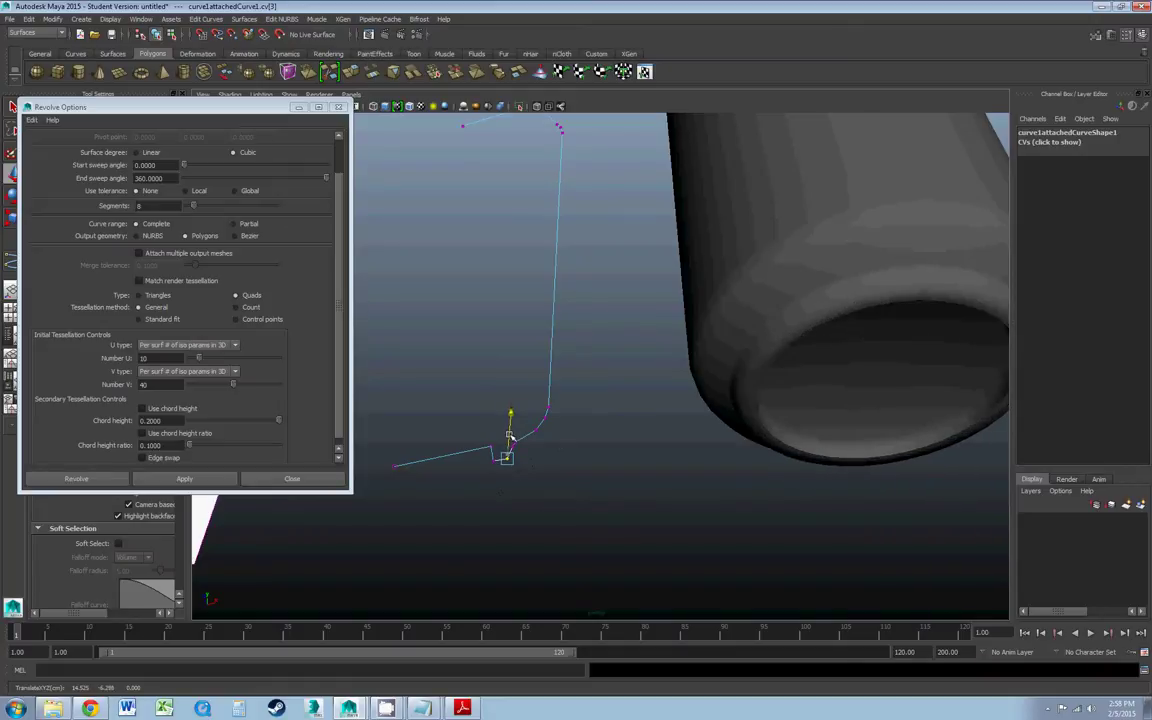
# - Lower the profile's two innermost base points slightly, and raise the base's centre end point a little
pyautogui.moveTo(365, 450); pyautogui.dragTo(400, 470)
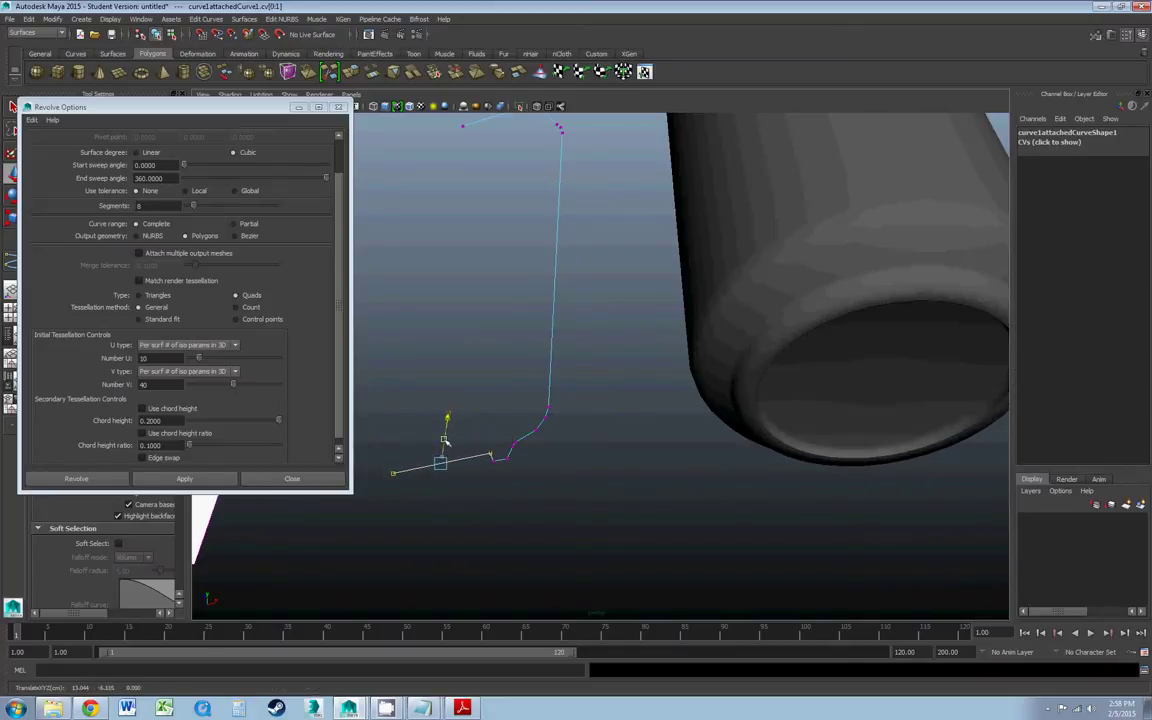
pyautogui.click(402, 460)
pyautogui.moveTo(378, 455); pyautogui.dragTo(400, 478)
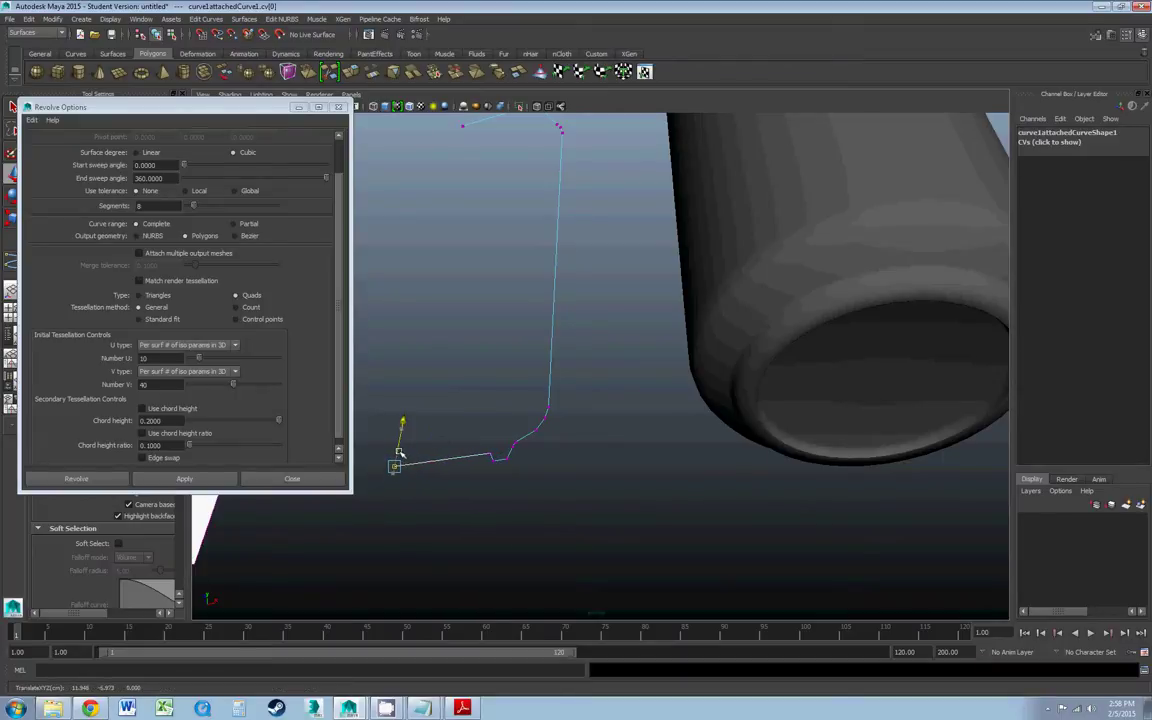
pyautogui.keyDown('alt'); pyautogui.moveTo(753, 458); pyautogui.dragTo(517, 440); pyautogui.keyUp('alt')
pyautogui.moveTo(527, 395); pyautogui.dragTo(625, 440)
# - Adjust the heights of the profile's rim and lid points to make the lid groove shallower, and close the Revolve options
pyautogui.scroll(-4, 571, 435)
pyautogui.keyDown('alt'); pyautogui.moveTo(833, 365); pyautogui.dragTo(674, 333); pyautogui.keyUp('alt')
pyautogui.scroll(3, 555, 262)
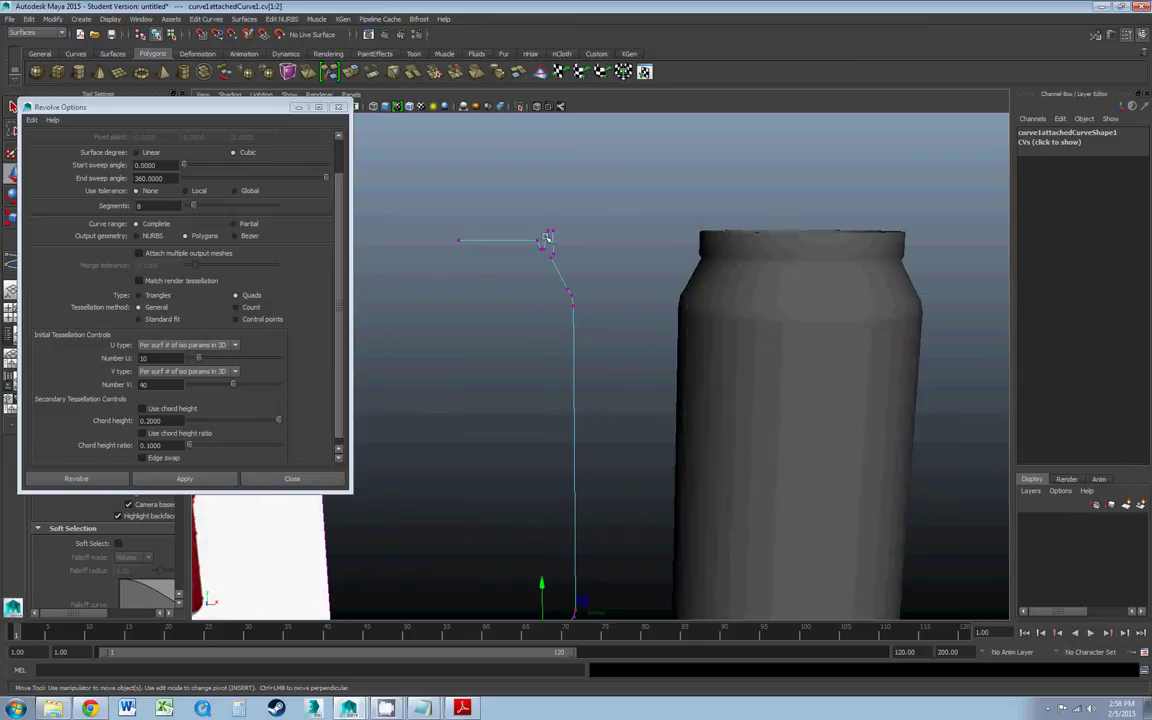
pyautogui.moveTo(546, 220)
pyautogui.mouseDown()
pyautogui.moveTo(568, 238)
pyautogui.moveTo(549, 209)
pyautogui.moveTo(548, 219)
pyautogui.mouseUp()
pyautogui.moveTo(431, 227); pyautogui.dragTo(537, 265)
pyautogui.moveTo(497, 214); pyautogui.dragTo(498, 214)
pyautogui.keyDown('alt'); pyautogui.moveTo(590, 283); pyautogui.dragTo(715, 272); pyautogui.keyUp('alt')
pyautogui.click(691, 318)
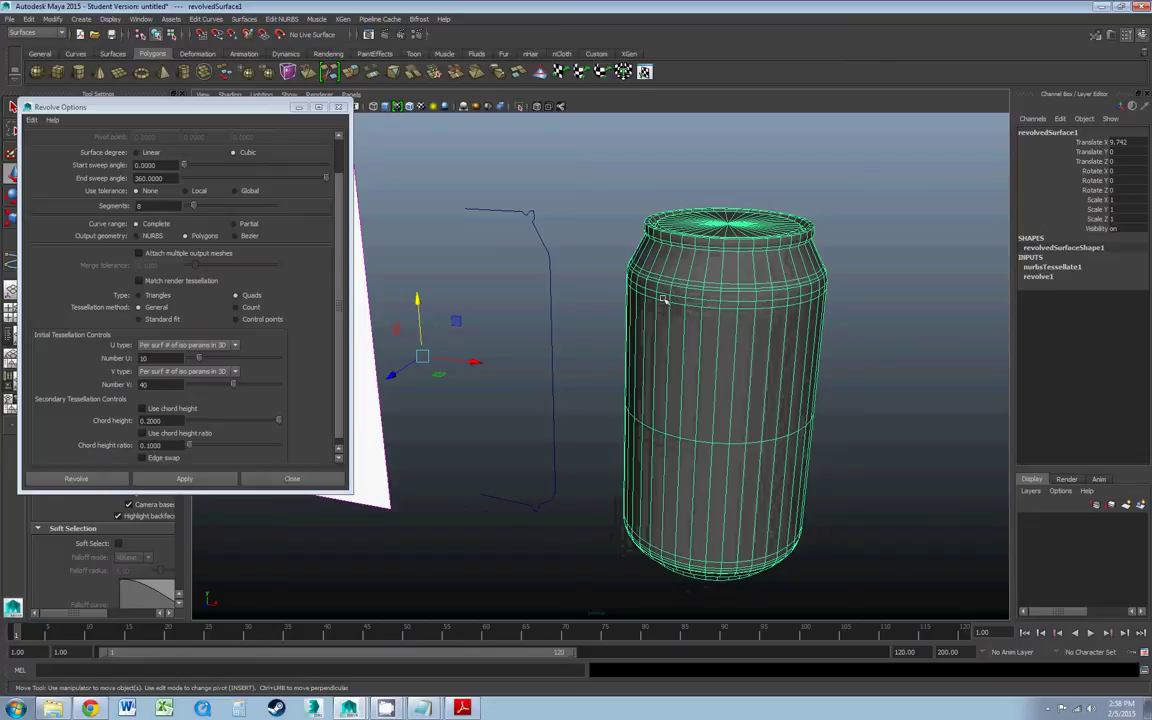
pyautogui.click(339, 107)
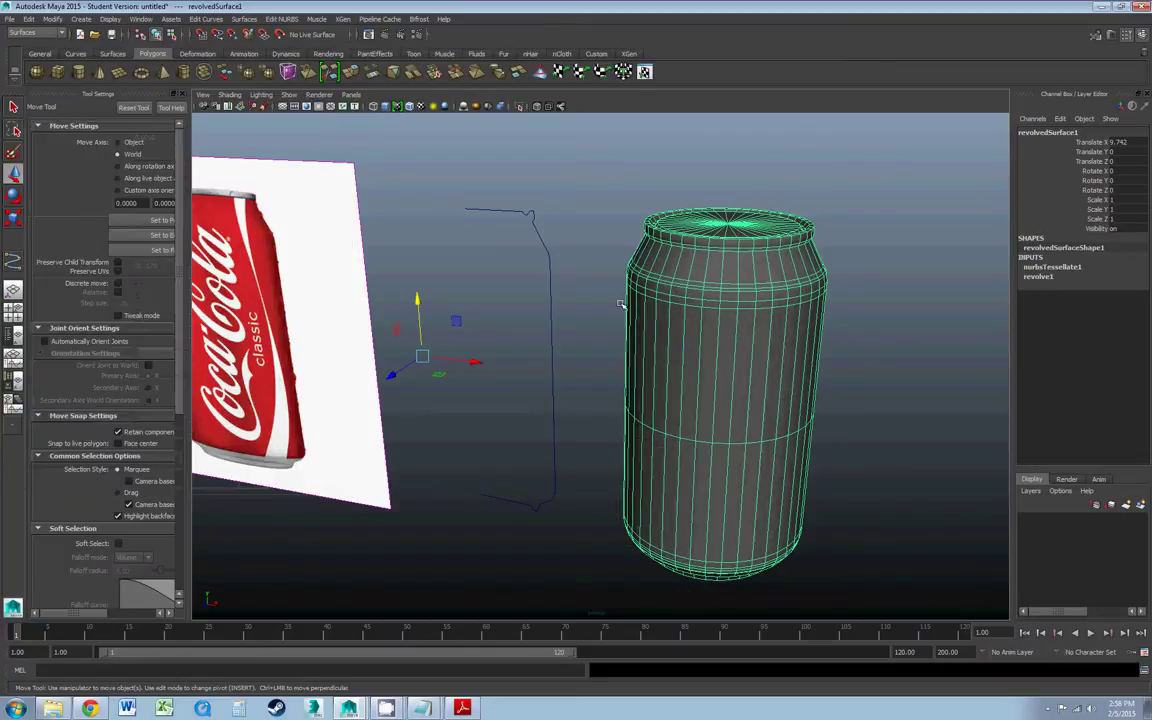
# - Look up the delete-by-type choices for the can's history, and keep the can mesh selected
pyautogui.click(29, 19)
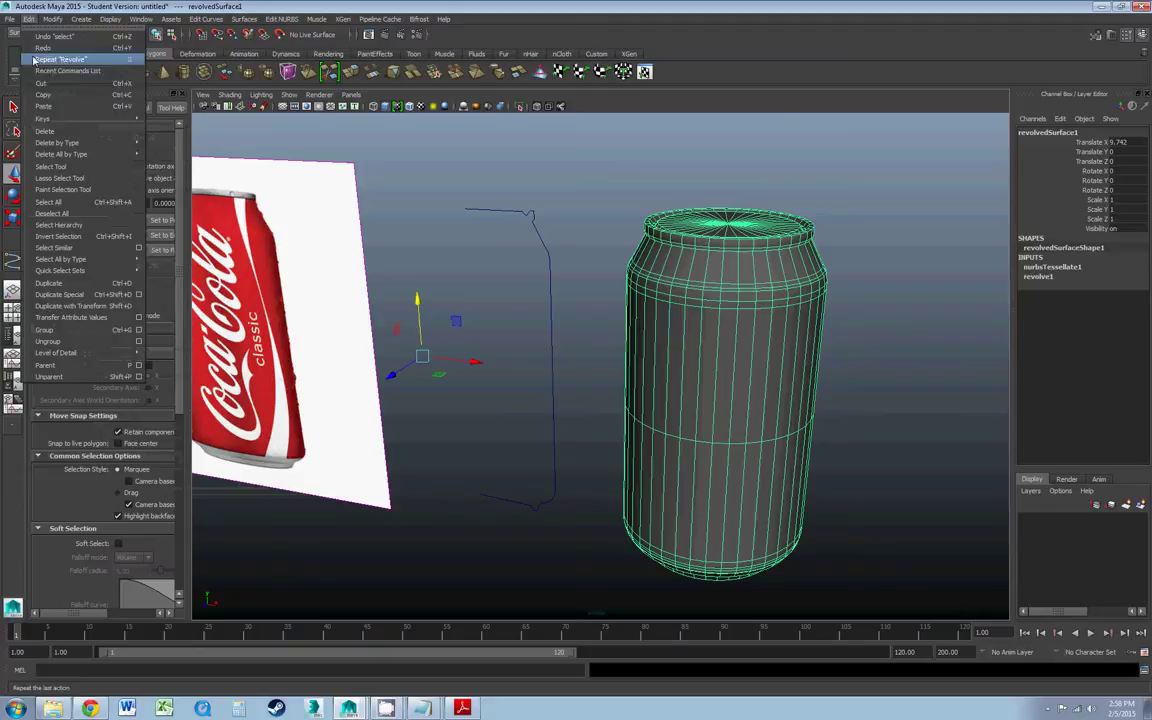
pyautogui.moveTo(59, 146)
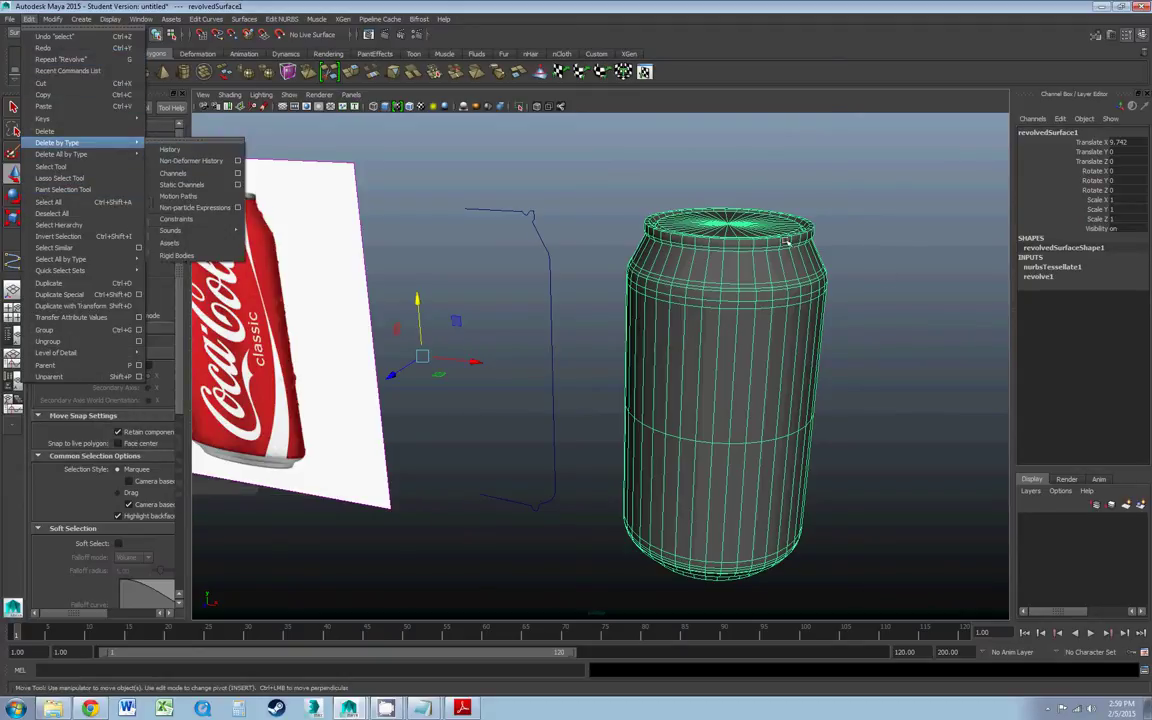
pyautogui.click(850, 209)
pyautogui.click(766, 280)
pyautogui.keyDown('alt'); pyautogui.moveTo(766, 280); pyautogui.dragTo(721, 278, button='middle'); pyautogui.keyUp('alt')
# - Examine the can's initialShadingGroup, lambert1 and revolve1 nodes in the Attribute Editor
pyautogui.click(1126, 33)
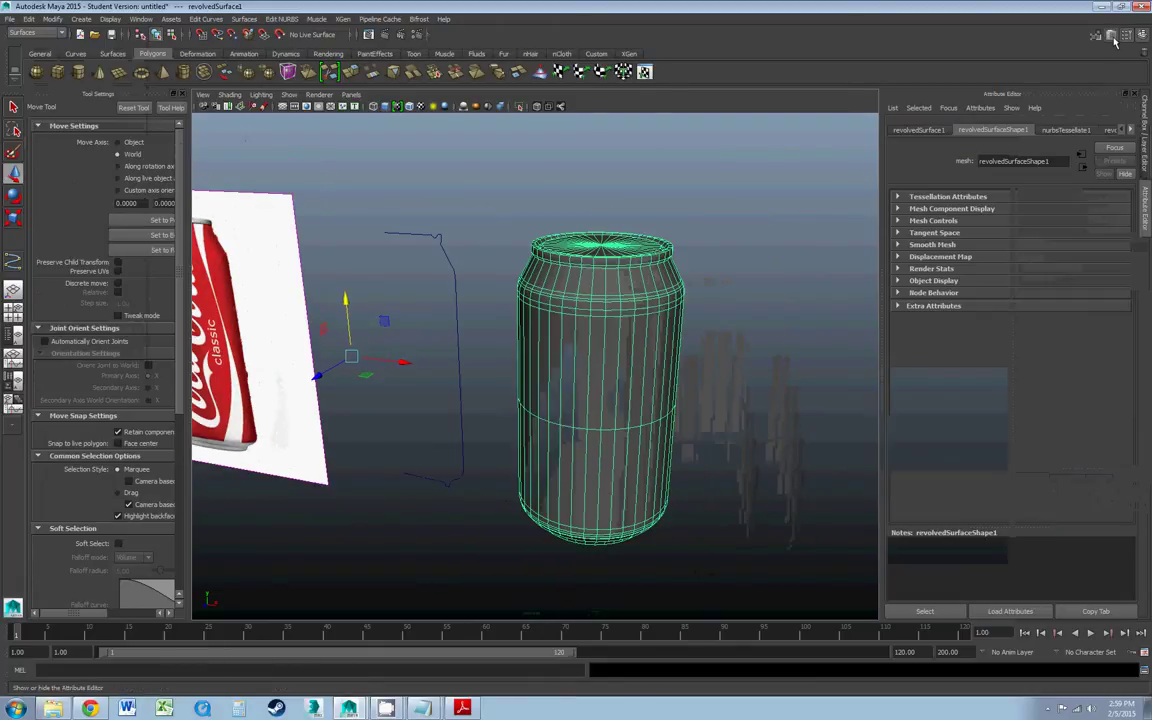
pyautogui.click(1131, 130)
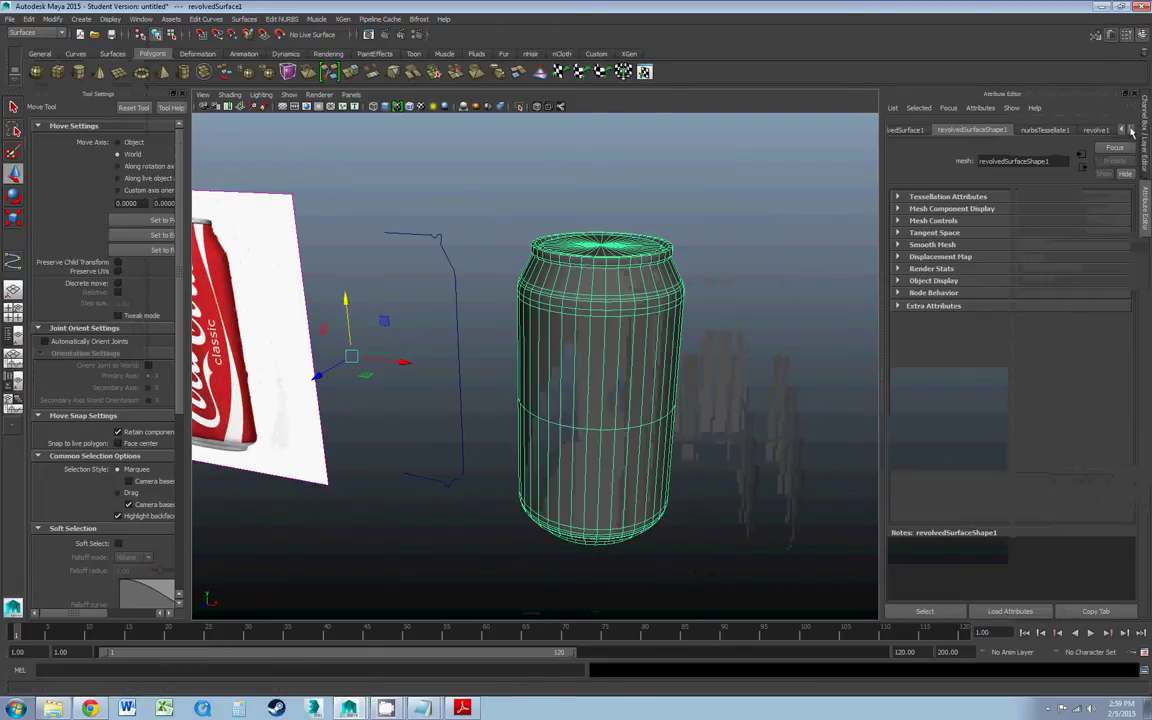
pyautogui.click(1131, 130)
pyautogui.click(1097, 130)
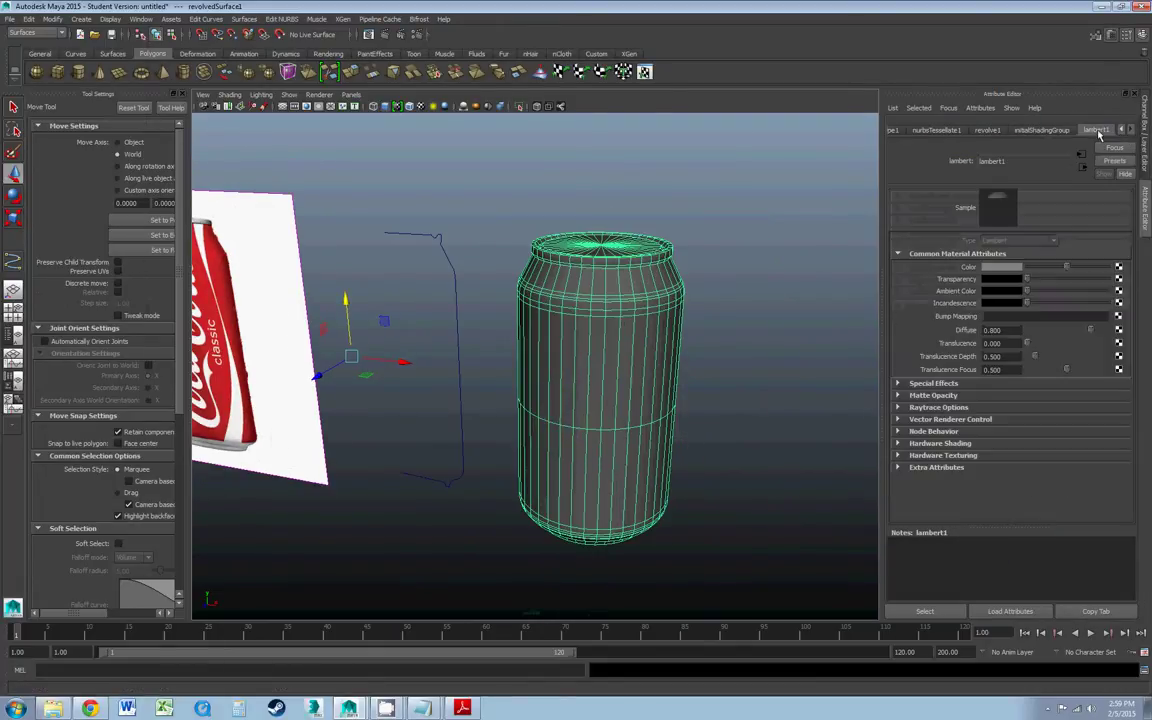
pyautogui.click(1038, 131)
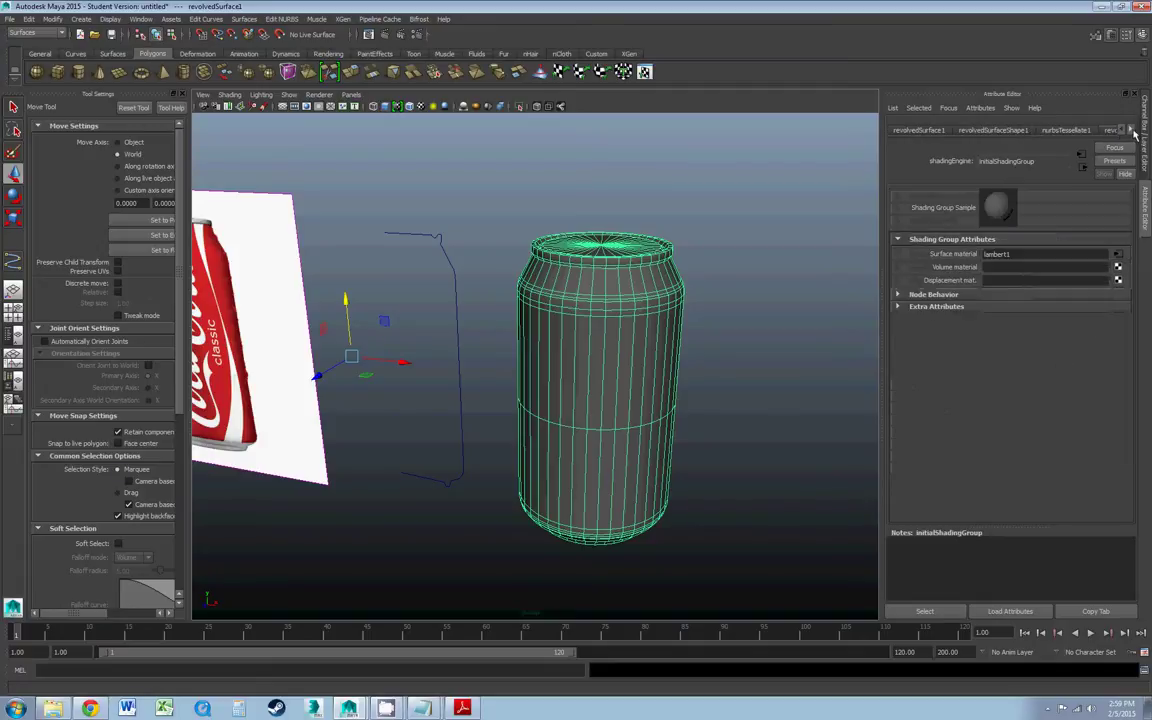
pyautogui.click(1132, 130)
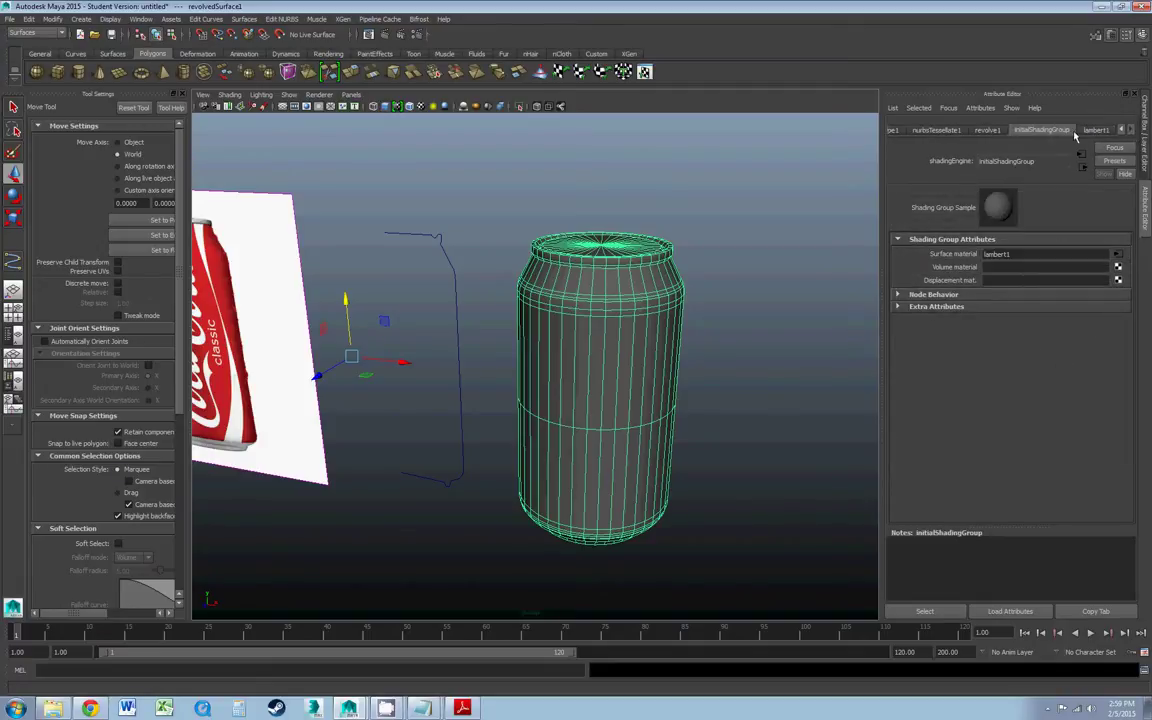
pyautogui.click(989, 130)
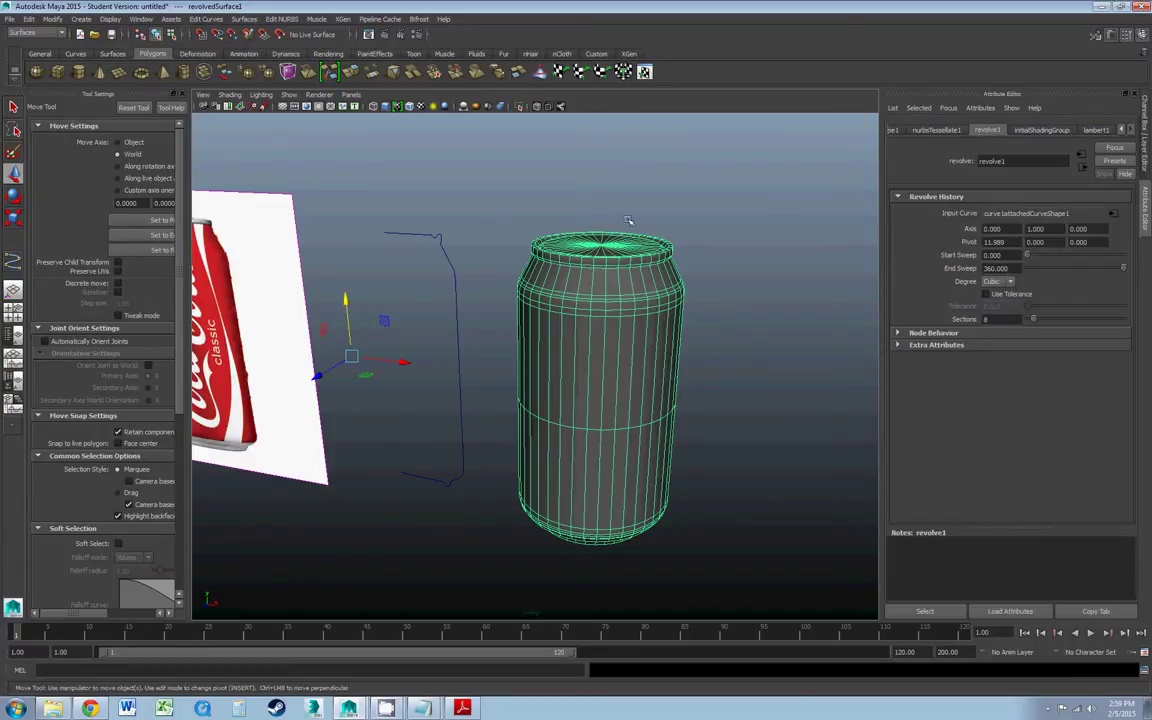
# - In the can's nurbsTessellate1 general tessellation options, set the V number to 40 and the U number to 12
pyautogui.click(953, 134)
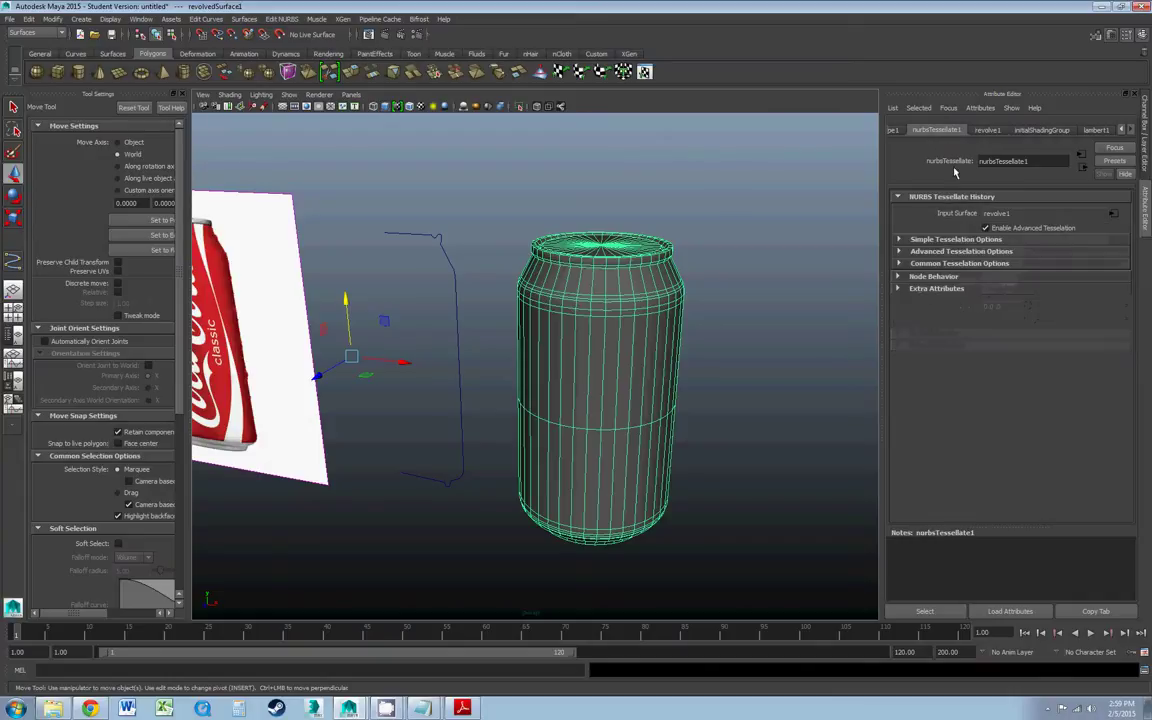
pyautogui.click(948, 240)
pyautogui.click(956, 294)
pyautogui.click(952, 356)
pyautogui.doubleClick(1007, 382)
pyautogui.doubleClick(995, 410)
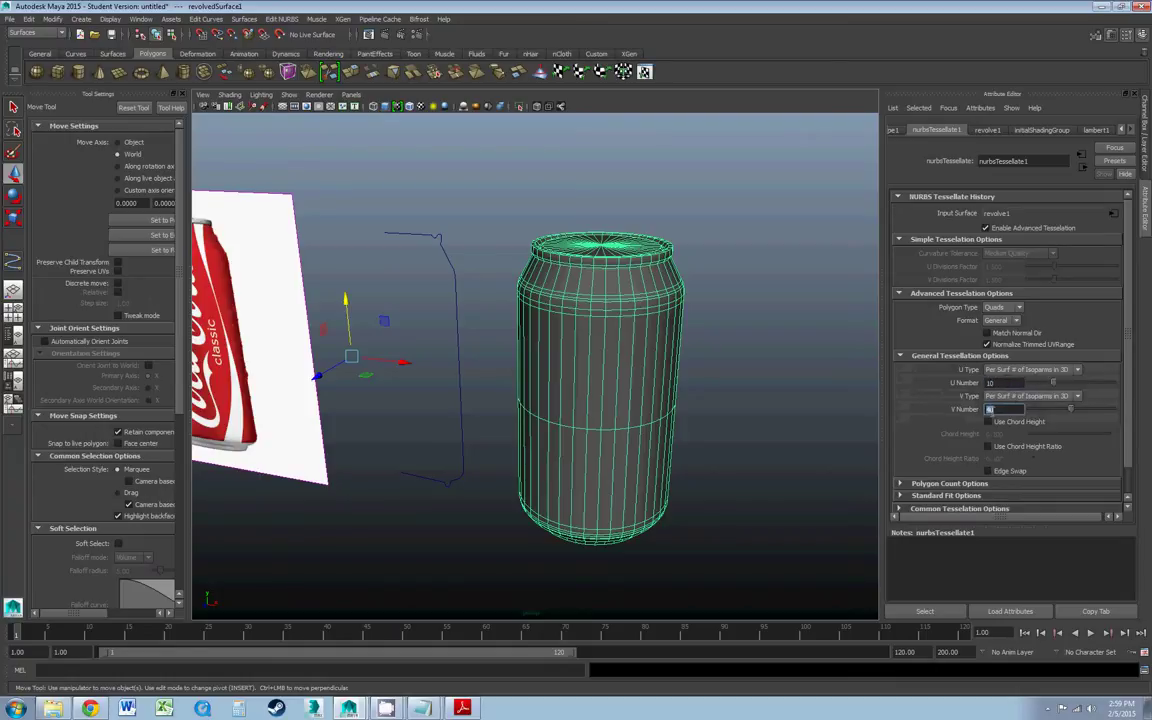
pyautogui.press('Return')
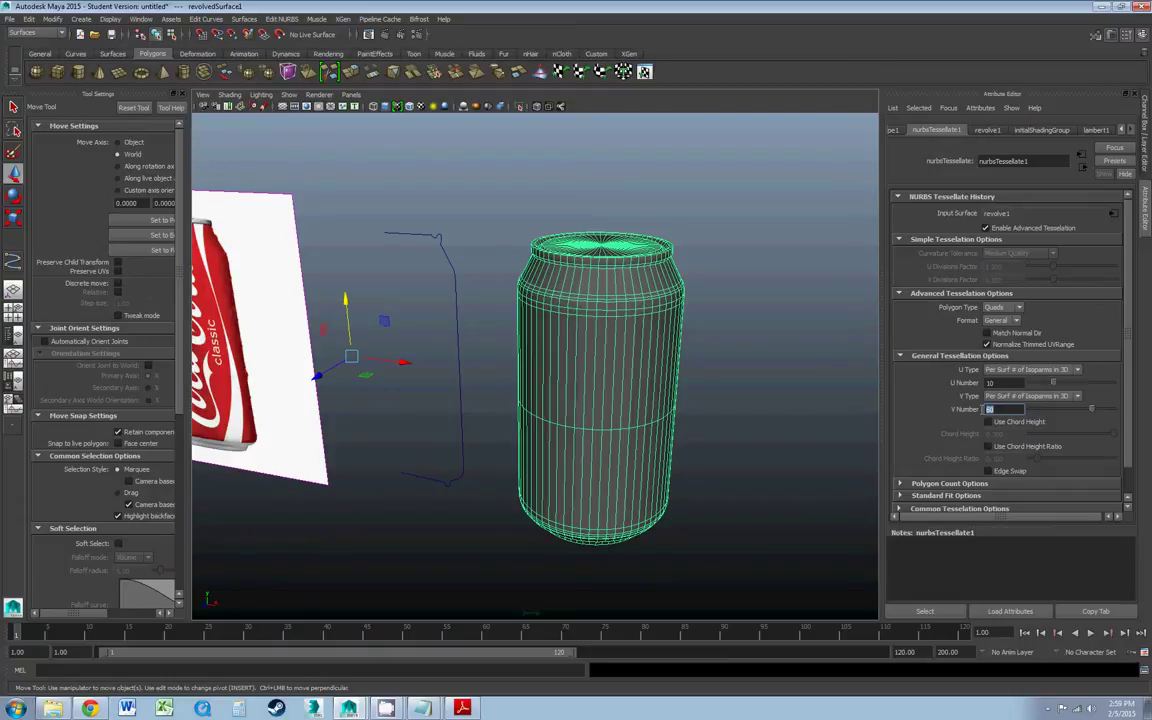
pyautogui.write('40')
pyautogui.press('Return')
pyautogui.moveTo(1000, 383); pyautogui.dragTo(972, 386)
pyautogui.write('12')
pyautogui.press('Return')
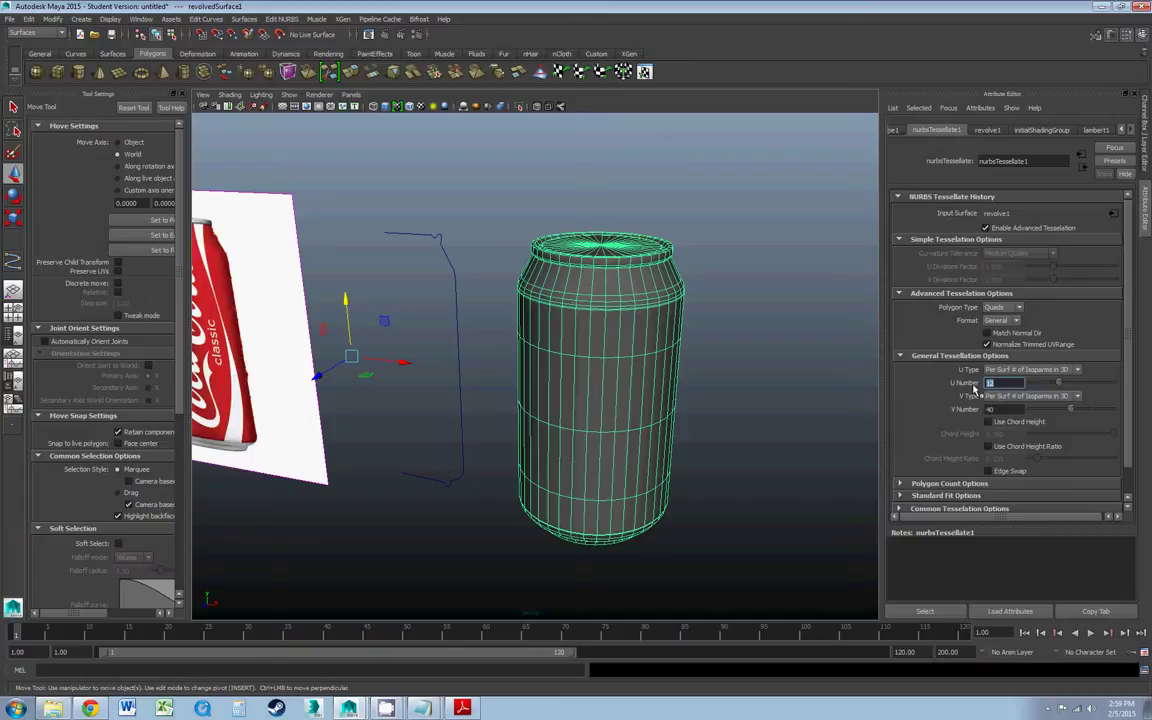
# - Delete the can mesh's construction history and check which nodes remain in its attributes
pyautogui.click(897, 132)
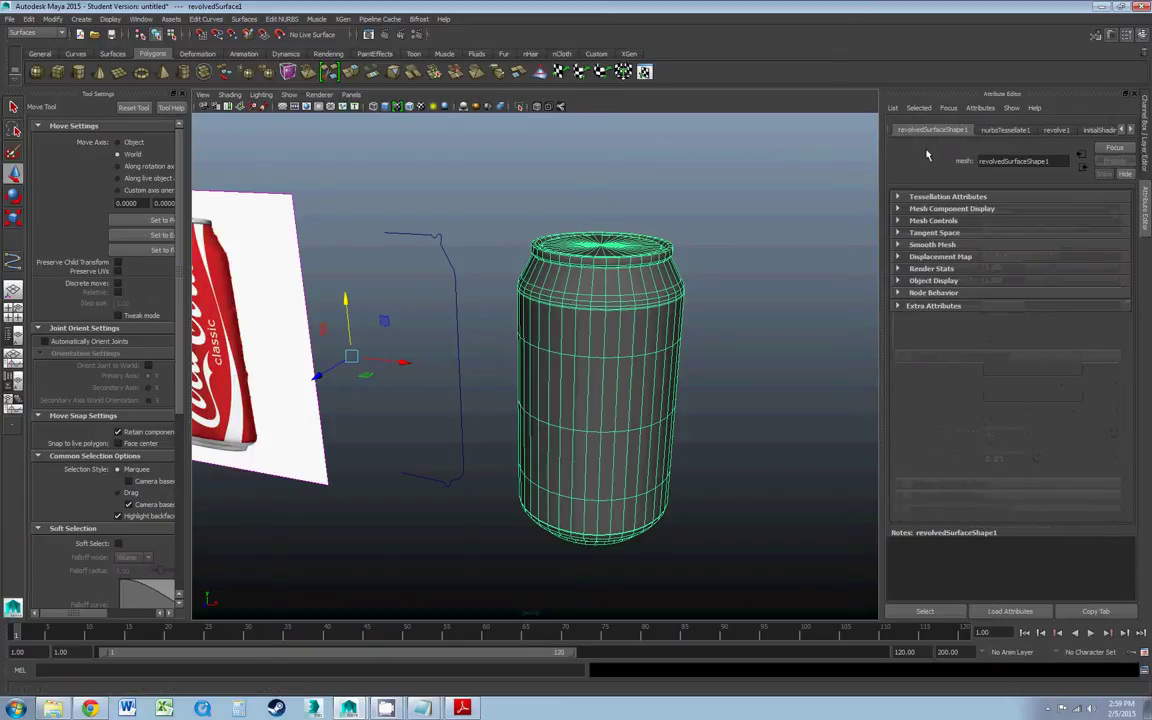
pyautogui.click(1120, 131)
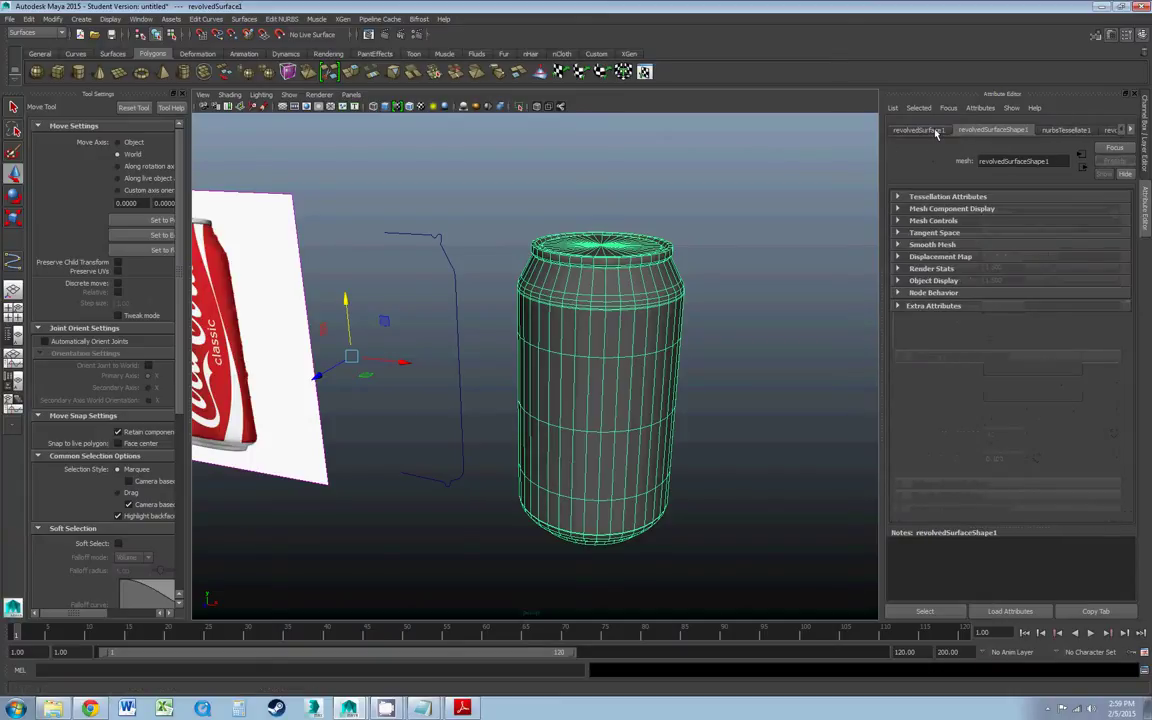
pyautogui.click(725, 298)
pyautogui.click(640, 305)
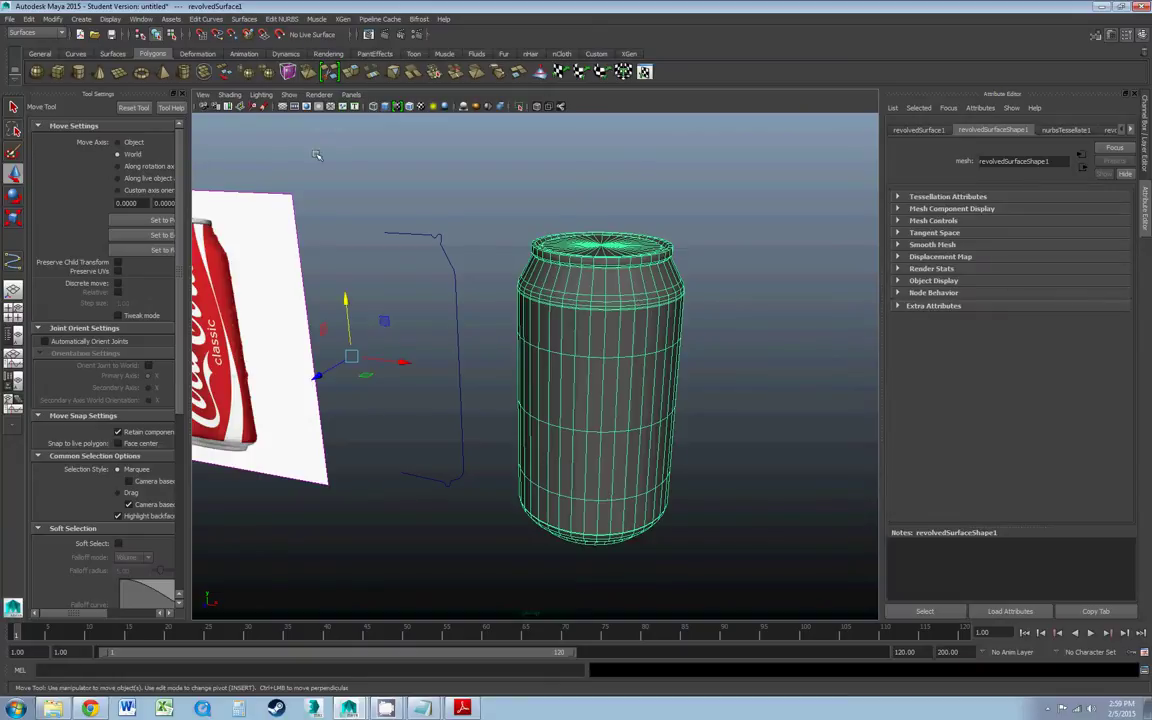
pyautogui.click(29, 19)
pyautogui.moveTo(50, 148)
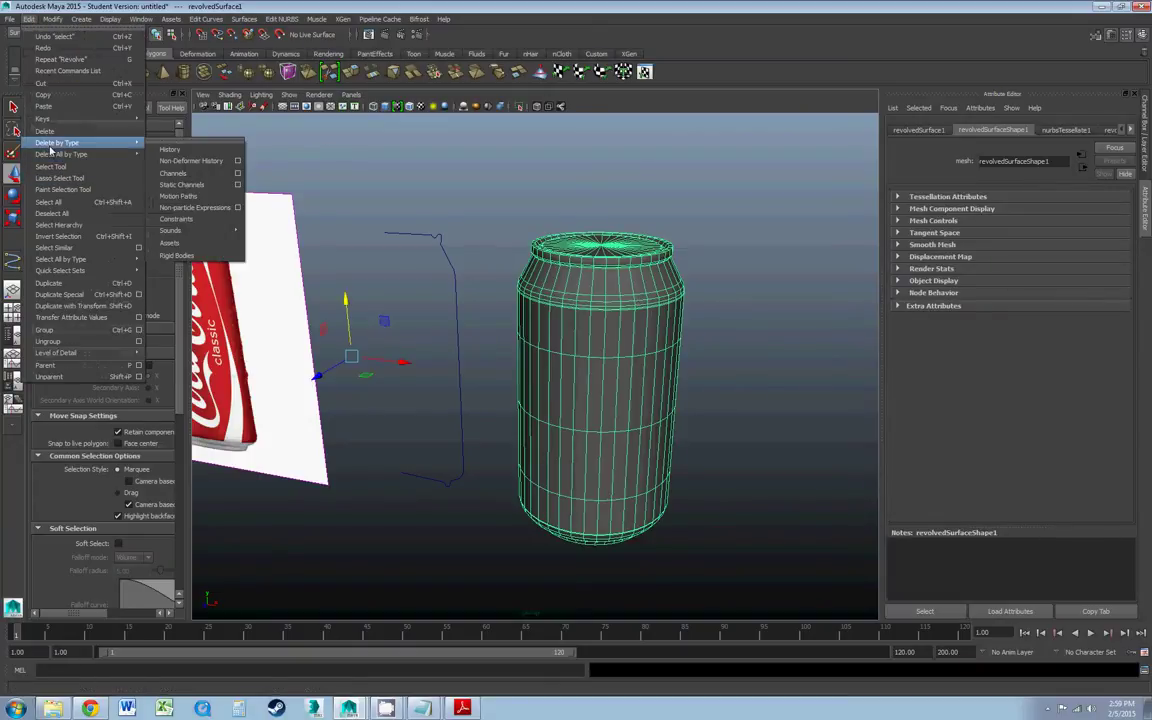
pyautogui.click(166, 149)
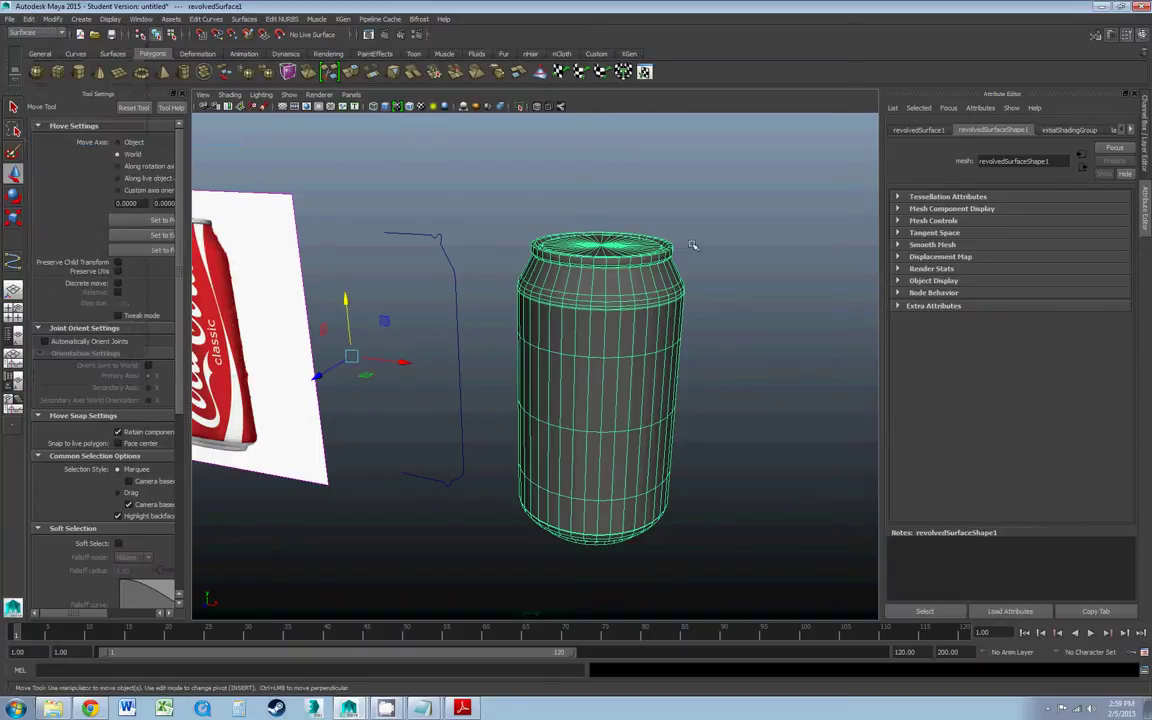
pyautogui.click(1131, 130)
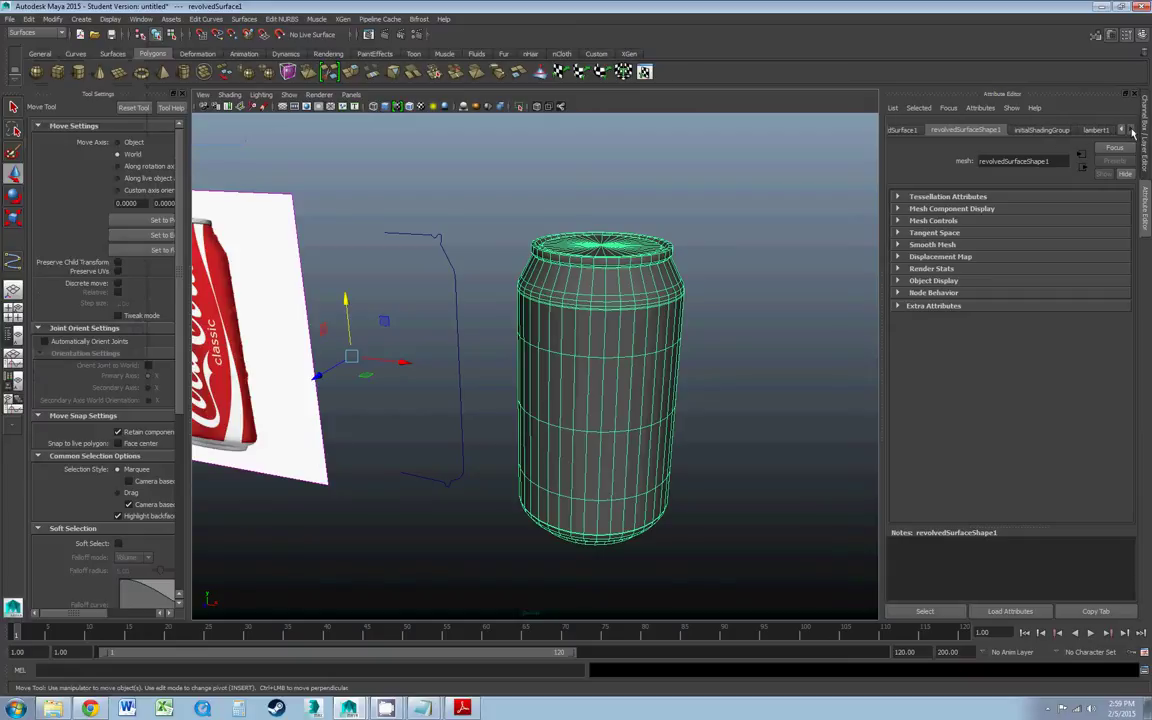
# - Move the profile curve's lid end point and shoulder point to test whether the can mesh still follows the curve
pyautogui.click(505, 195)
pyautogui.moveTo(461, 245); pyautogui.dragTo(417, 296)
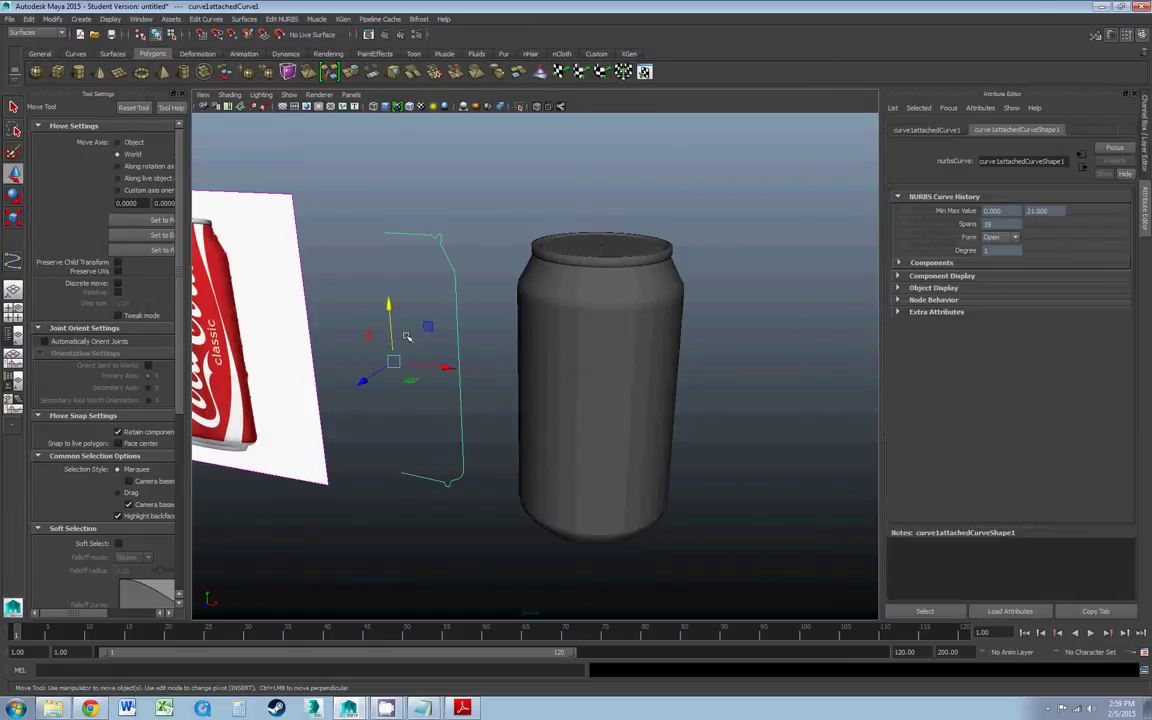
pyautogui.moveTo(408, 234); pyautogui.dragTo(370, 234, button='right')
pyautogui.moveTo(340, 211); pyautogui.dragTo(418, 241)
pyautogui.moveTo(437, 257); pyautogui.dragTo(502, 275)
pyautogui.click(646, 298)
# - Hide the profile curve
pyautogui.click(474, 273)
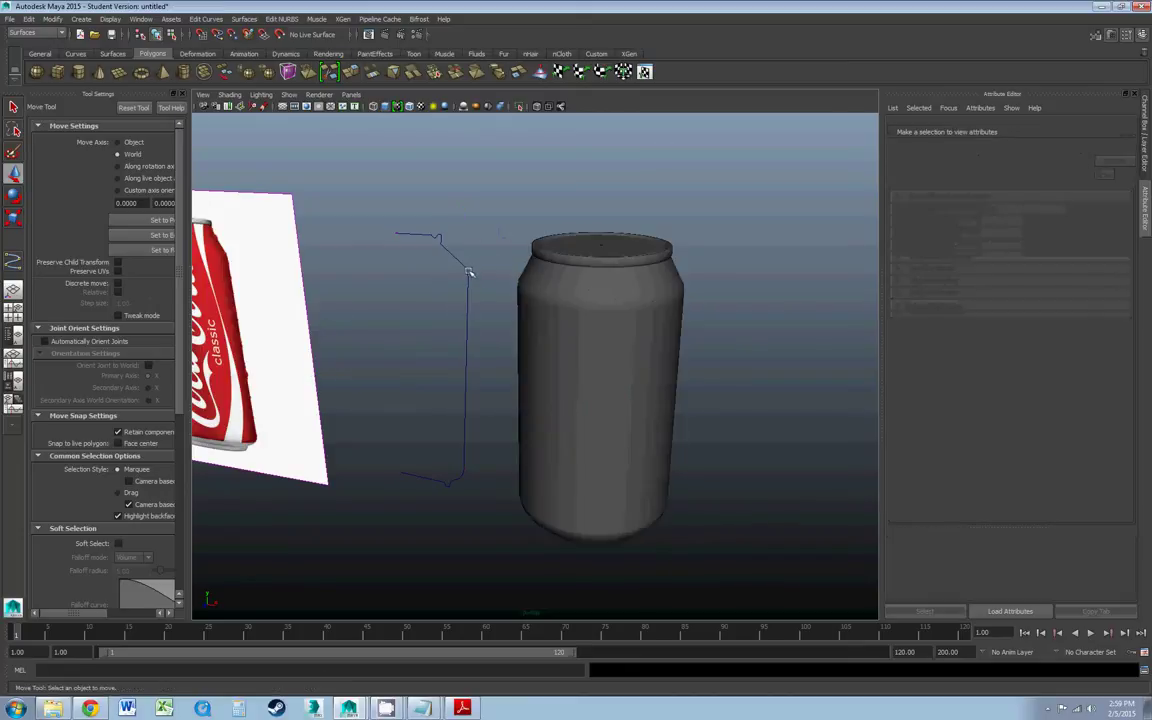
pyautogui.click(465, 269)
pyautogui.hotkey('ctrl', 'h')
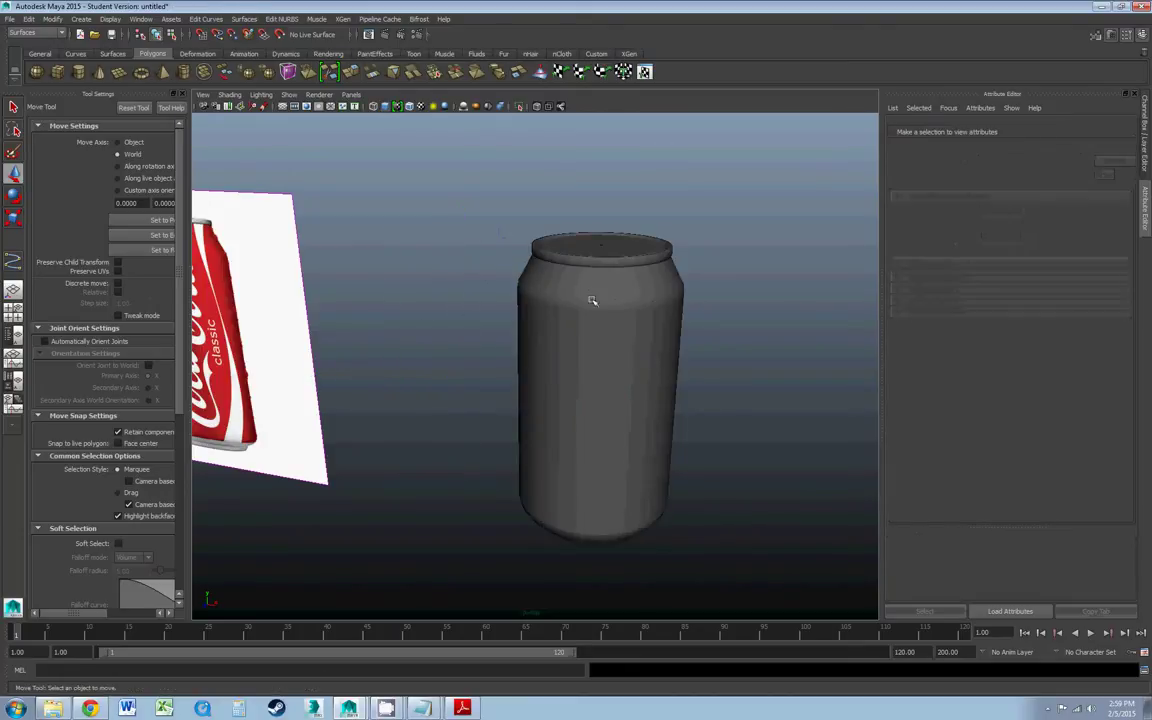
# - Center the pivot of the can mesh
pyautogui.click(596, 293)
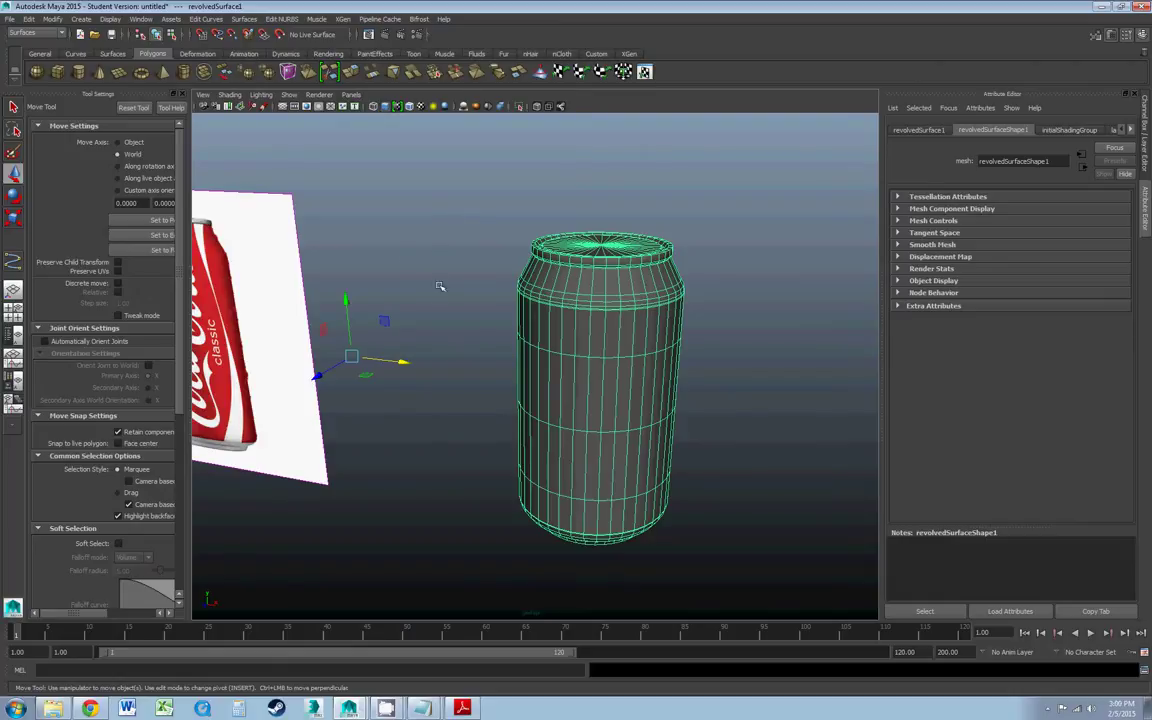
pyautogui.click(53, 20)
pyautogui.click(77, 119)
pyautogui.keyDown('alt'); pyautogui.moveTo(502, 257); pyautogui.dragTo(443, 222); pyautogui.keyUp('alt')
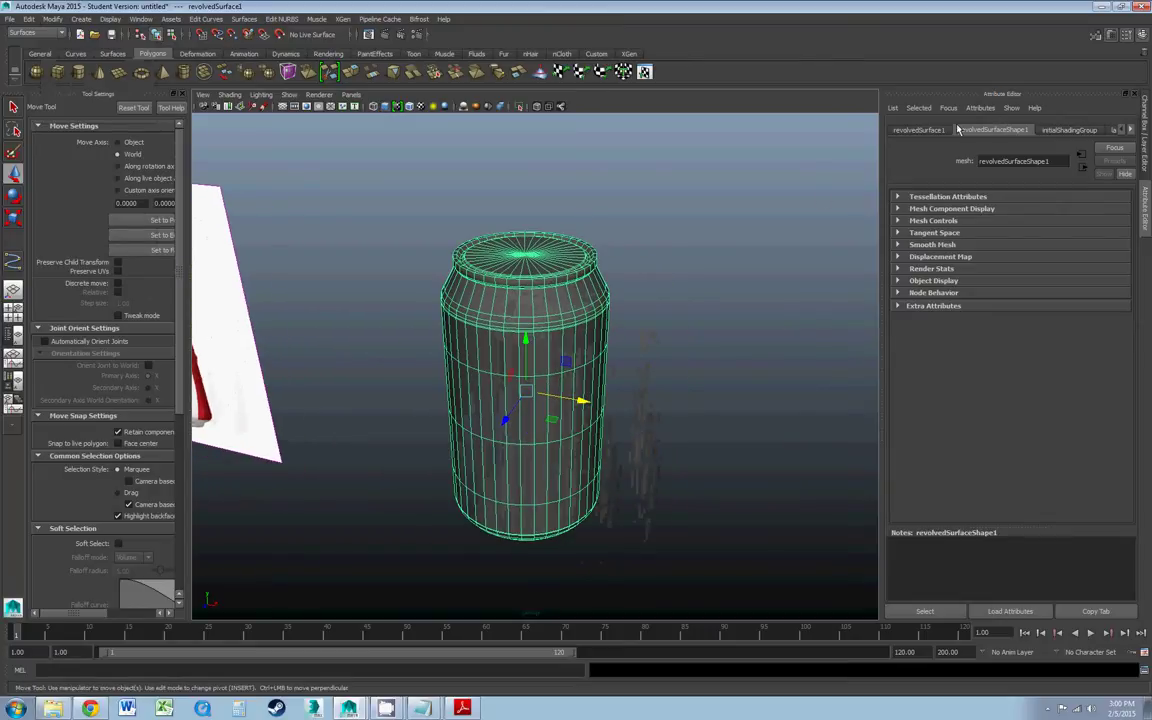
# - With the channel values shown, move the can along X to about 10.14 and freeze its transformations
pyautogui.click(1110, 36)
pyautogui.click(1110, 36)
pyautogui.click(1110, 37)
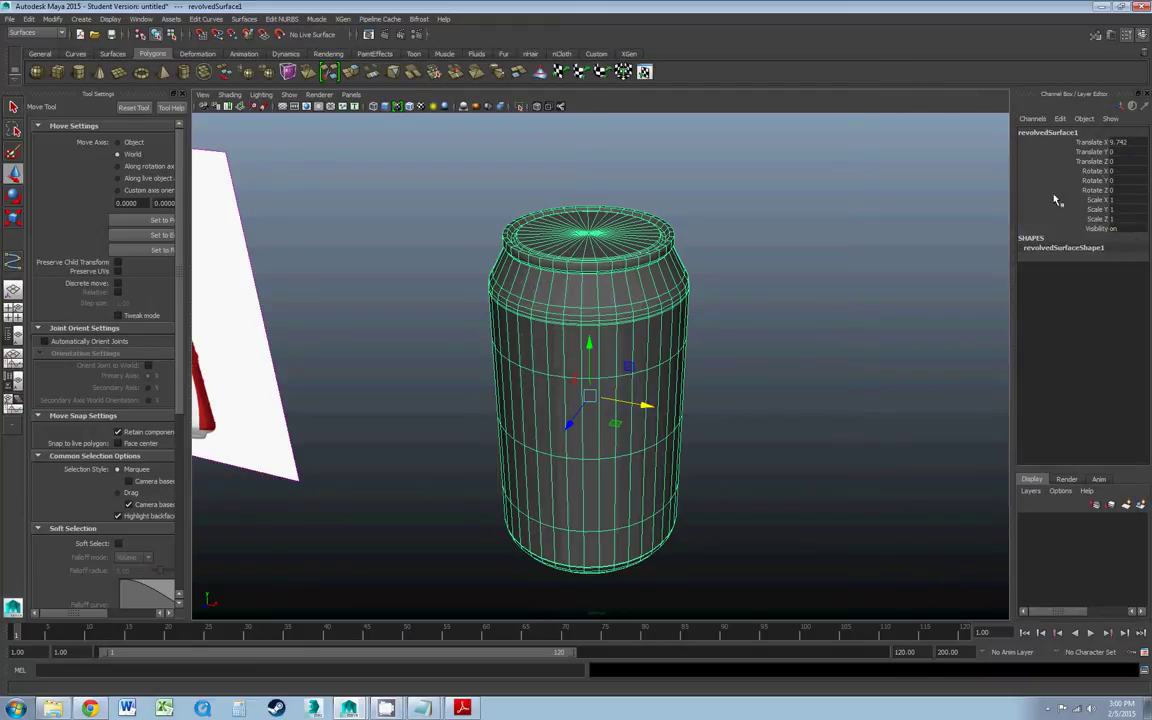
pyautogui.keyDown('alt'); pyautogui.moveTo(655, 389); pyautogui.dragTo(667, 350, button='middle'); pyautogui.keyUp('alt')
pyautogui.moveTo(652, 366)
pyautogui.mouseDown()
pyautogui.moveTo(710, 380)
pyautogui.moveTo(664, 370)
pyautogui.mouseUp()
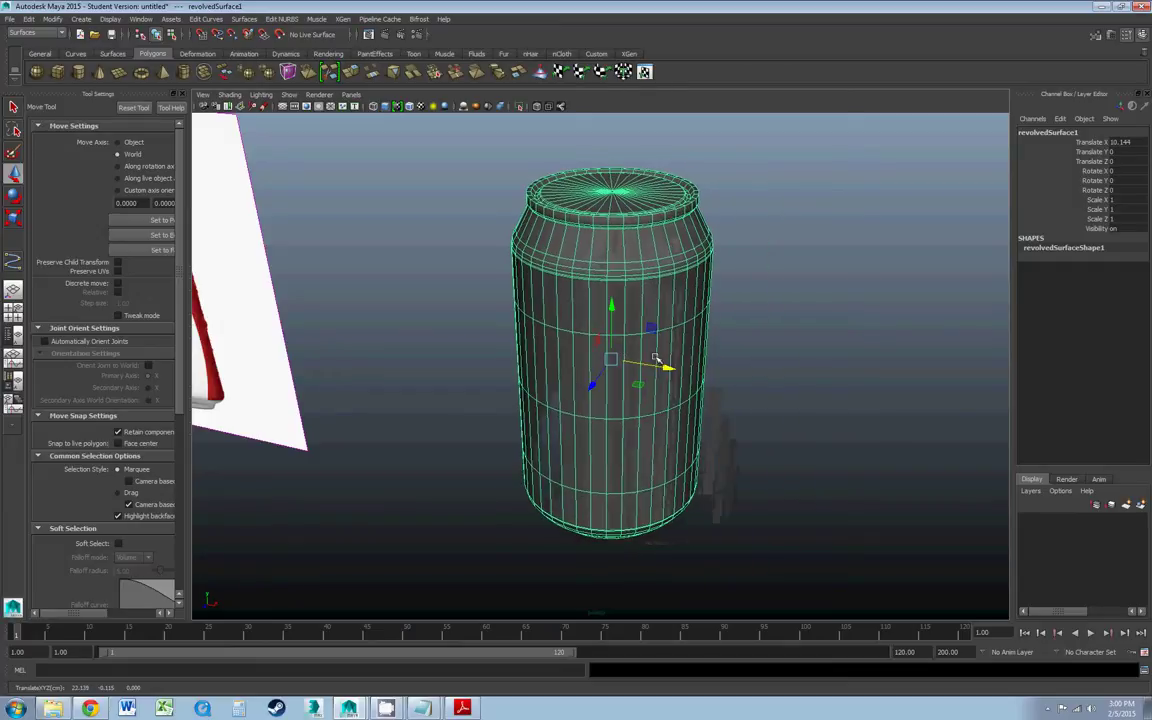
pyautogui.click(52, 19)
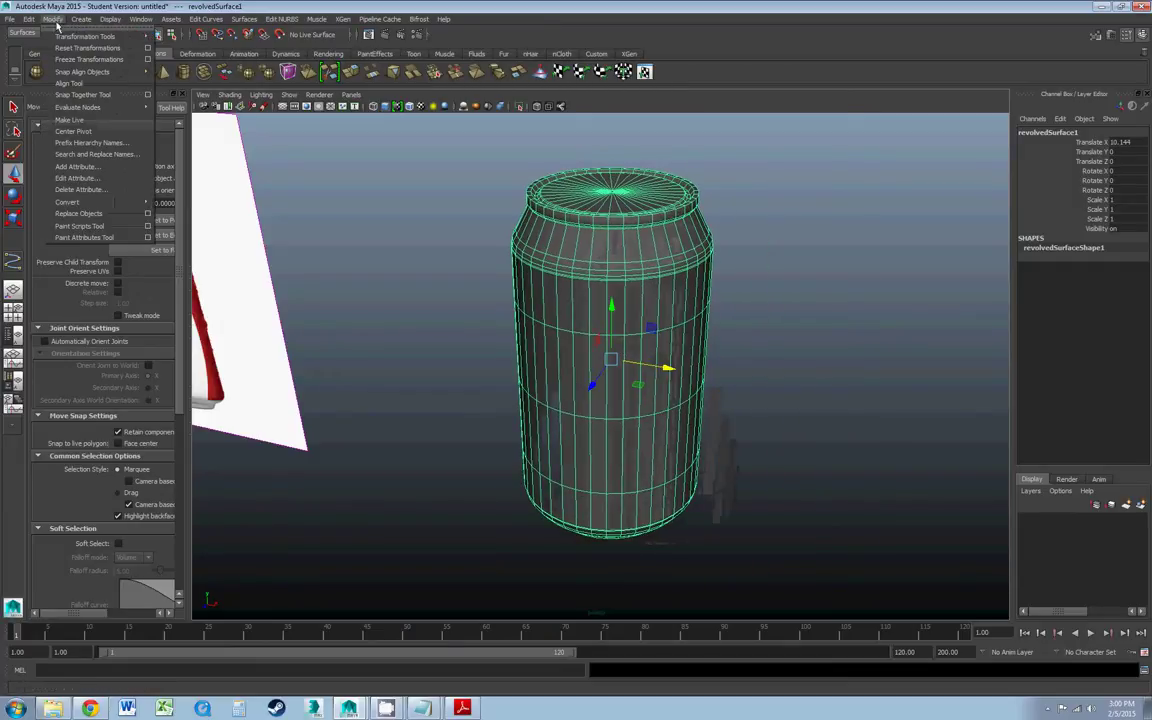
pyautogui.click(60, 59)
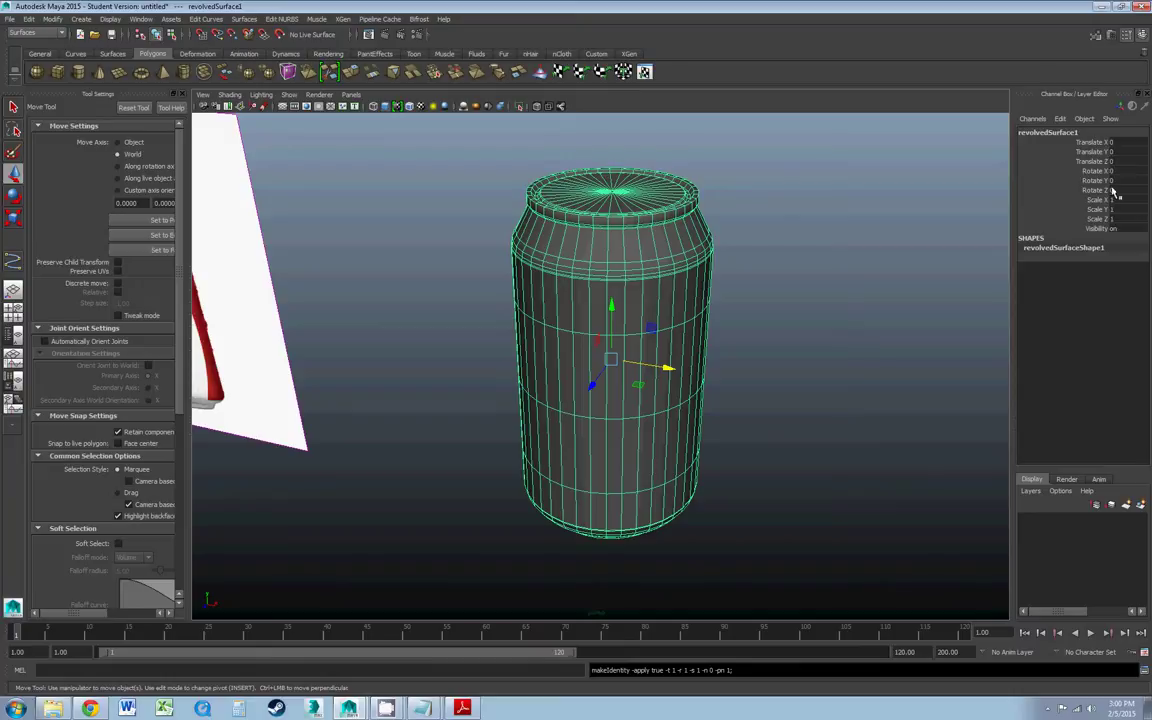
pyautogui.click(738, 331)
pyautogui.click(665, 357)
pyautogui.keyDown('alt'); pyautogui.moveTo(652, 288); pyautogui.dragTo(604, 334, button='middle'); pyautogui.keyUp('alt')
pyautogui.scroll(4, 604, 334)
pyautogui.keyDown('alt'); pyautogui.moveTo(604, 334); pyautogui.dragTo(598, 302); pyautogui.keyUp('alt')
pyautogui.scroll(-8, 609, 327)
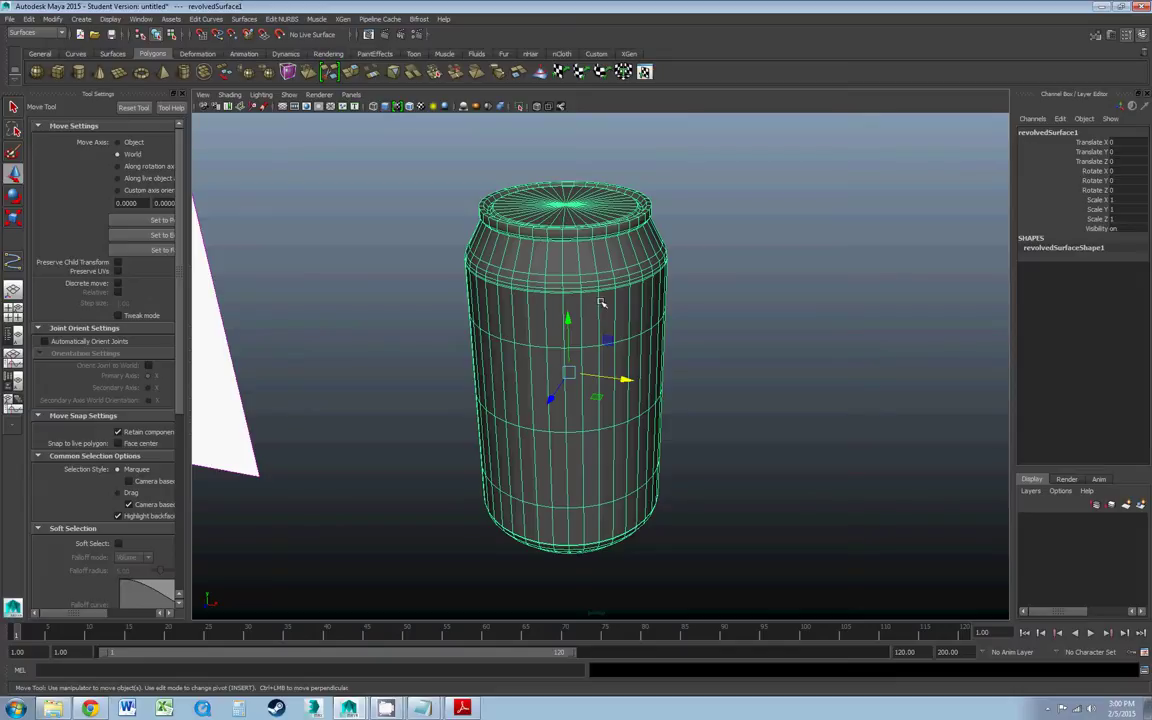
# - Delete the uppermost horizontal edge loop on the can's straight body together with its vertices
pyautogui.scroll(3, 601, 303)
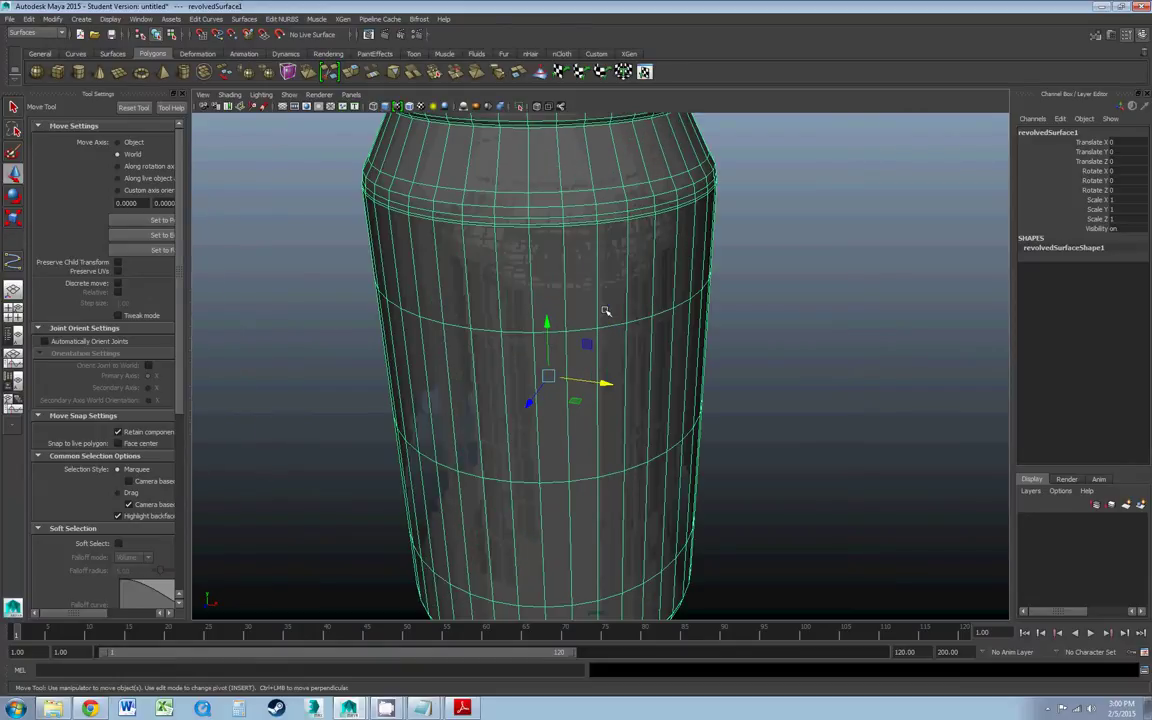
pyautogui.scroll(2, 607, 305)
pyautogui.scroll(-3, 610, 310)
pyautogui.rightClick(601, 316)
pyautogui.click(601, 288)
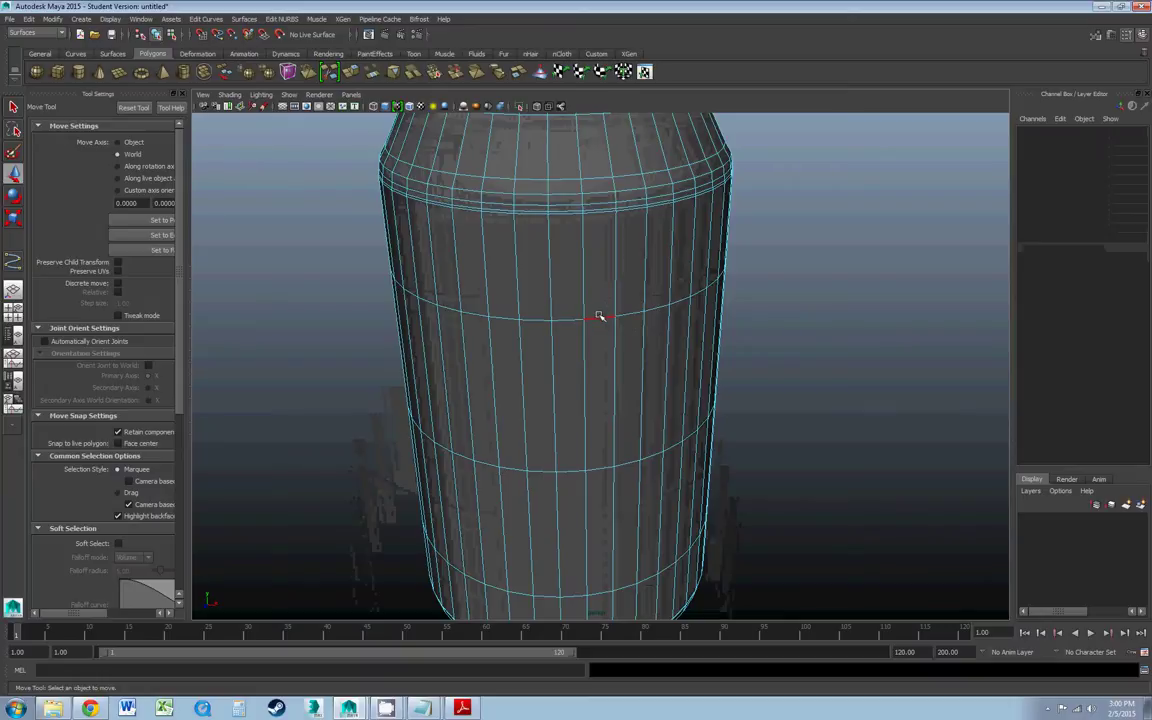
pyautogui.doubleClick(599, 316)
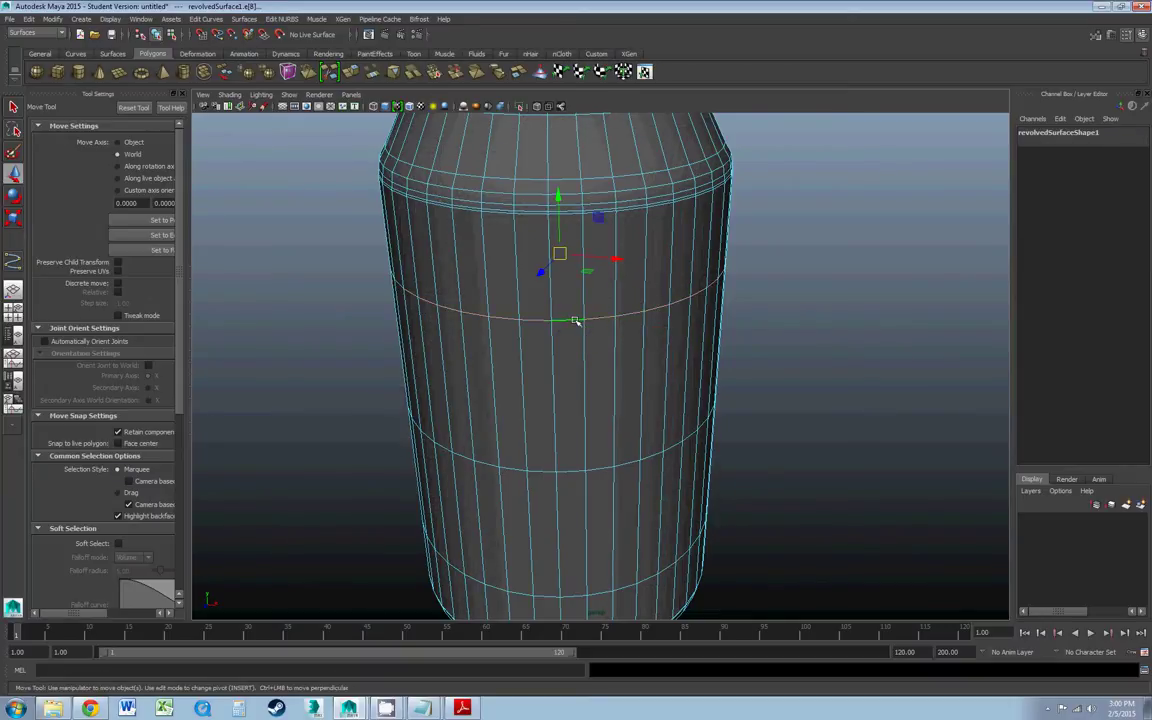
pyautogui.keyDown('alt'); pyautogui.moveTo(620, 334); pyautogui.dragTo(585, 336); pyautogui.keyUp('alt')
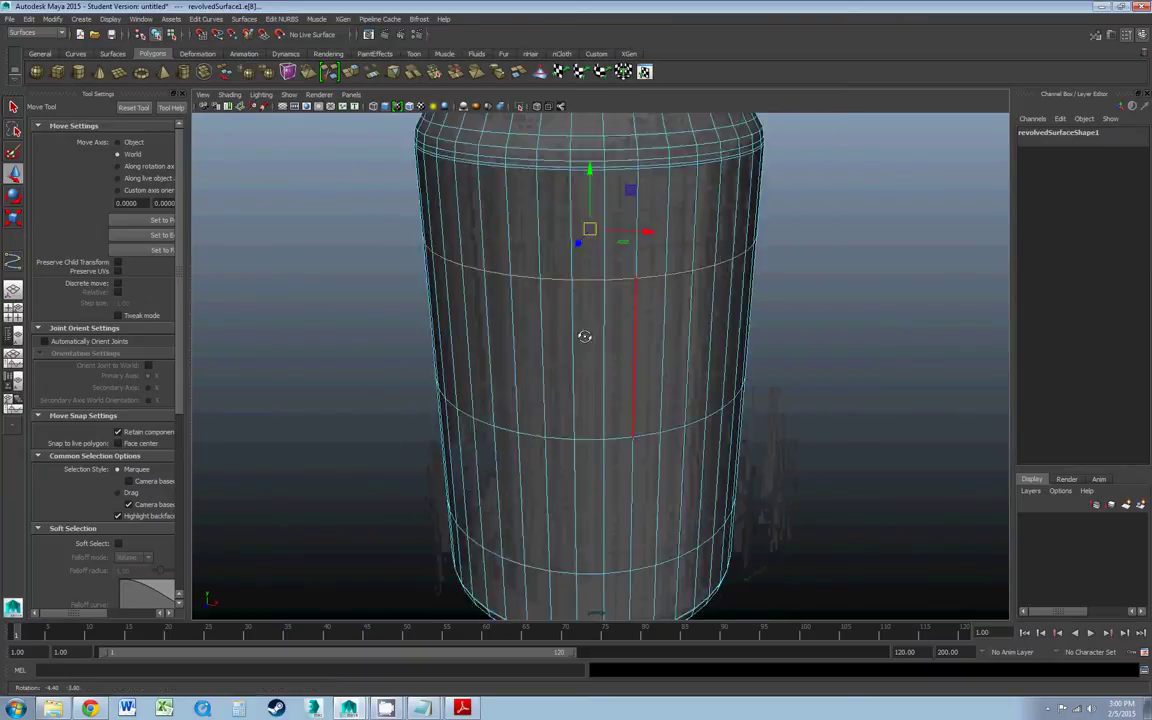
pyautogui.scroll(-5, 585, 336)
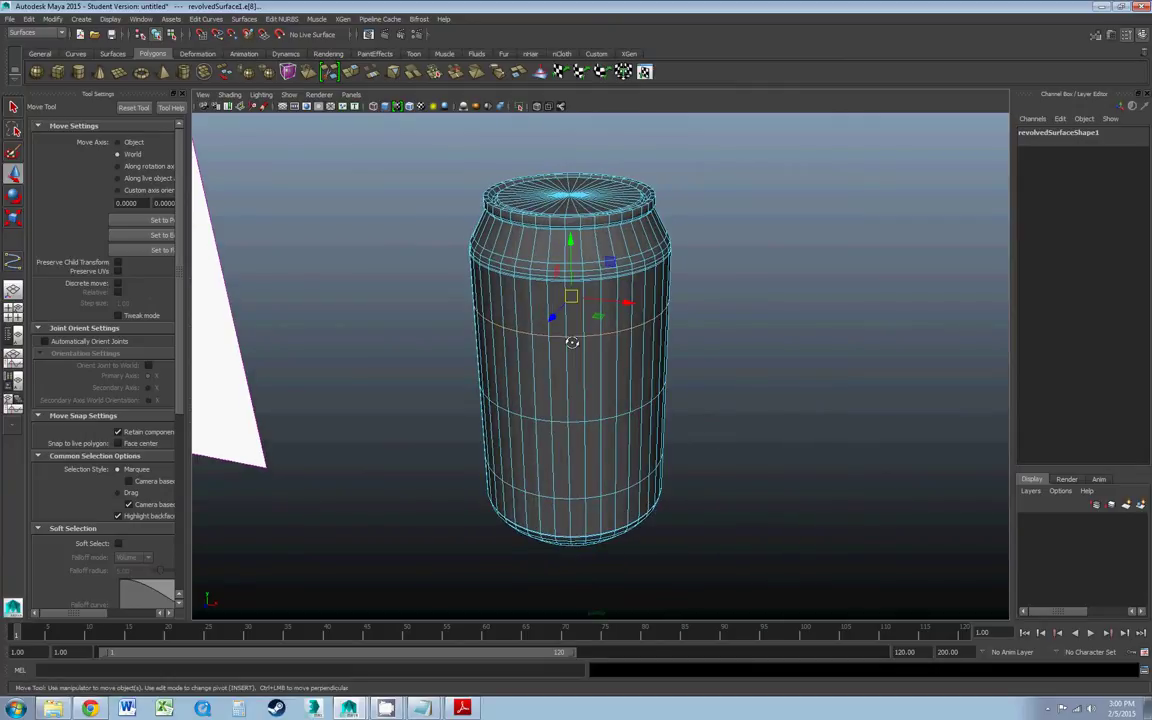
pyautogui.press('Delete')
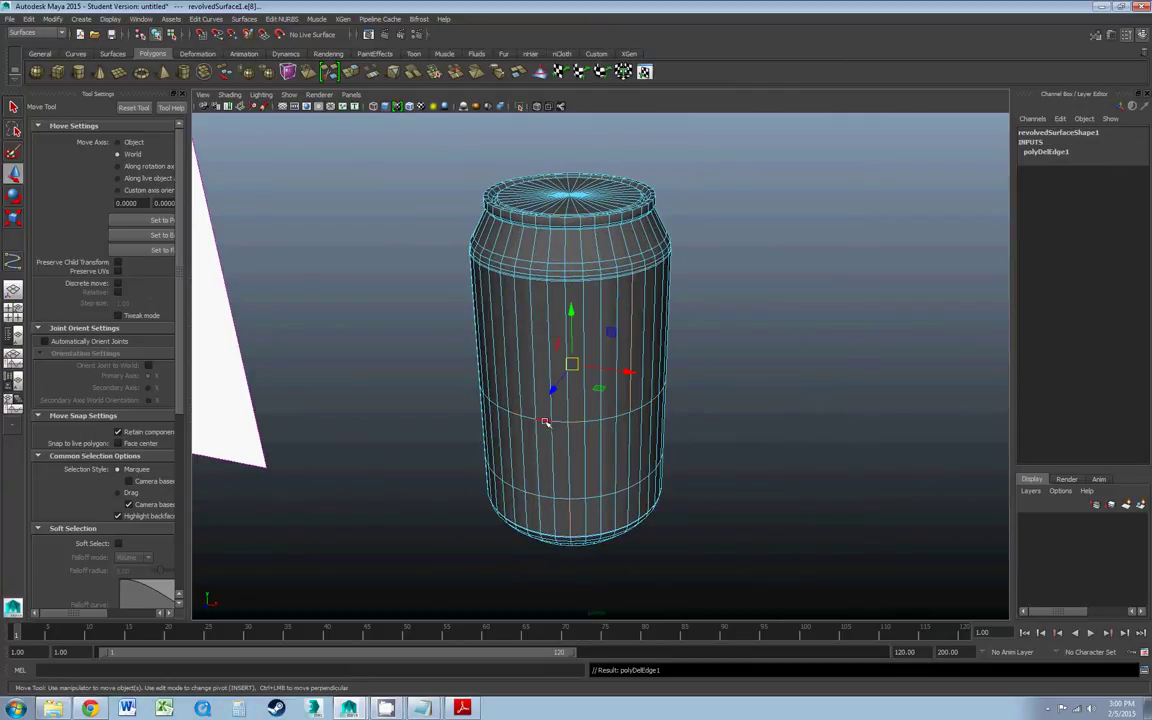
# - Delete only the edges of the horizontal loop around the middle of the can's body
pyautogui.doubleClick(560, 422)
pyautogui.keyDown('alt'); pyautogui.moveTo(560, 422); pyautogui.dragTo(573, 364); pyautogui.keyUp('alt')
pyautogui.scroll(5, 570, 399)
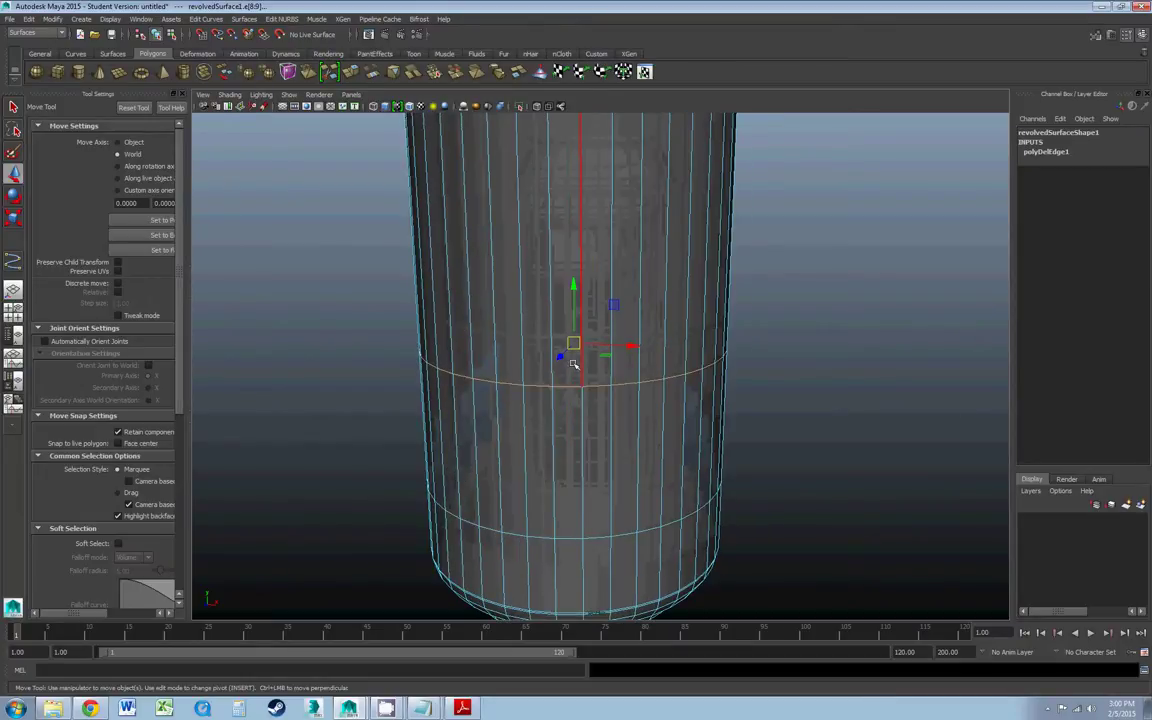
pyautogui.press('Delete')
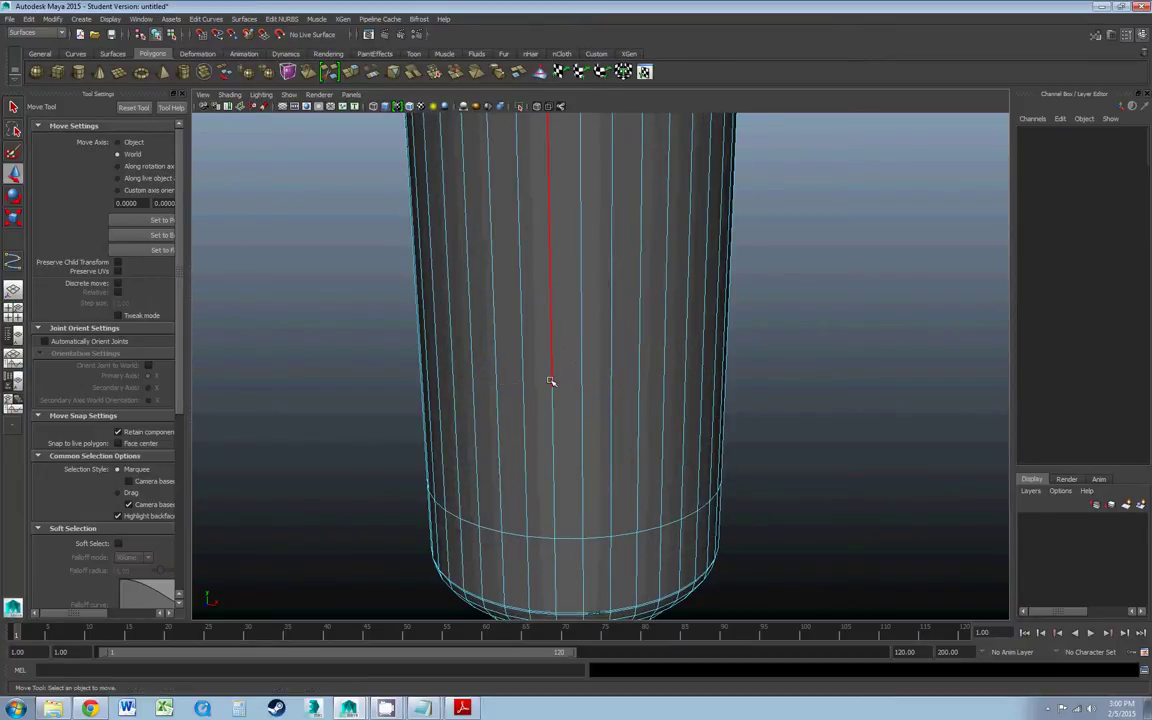
# - Delete the vertices left around the middle of the can's body, then undo back to the loop's selected edges
pyautogui.rightClick(550, 382)
pyautogui.moveTo(550, 382); pyautogui.dragTo(489, 381, button='right')
pyautogui.moveTo(302, 231); pyautogui.dragTo(742, 390)
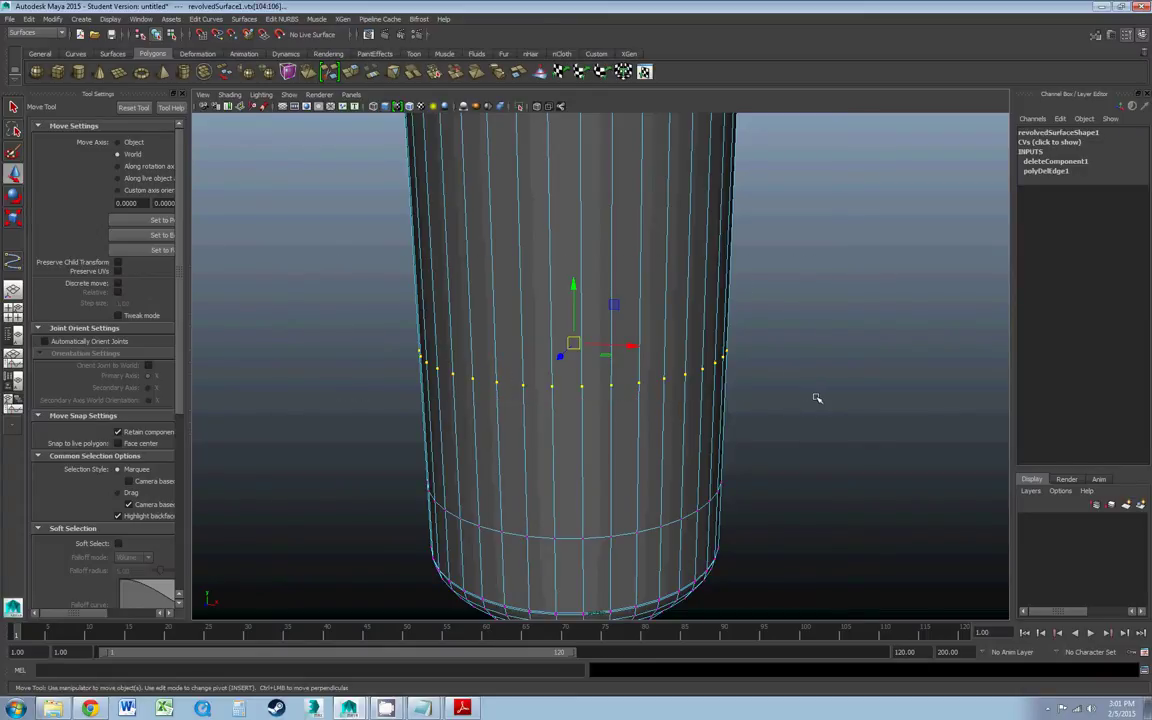
pyautogui.press('Delete')
pyautogui.hotkey('ctrl', 'z')
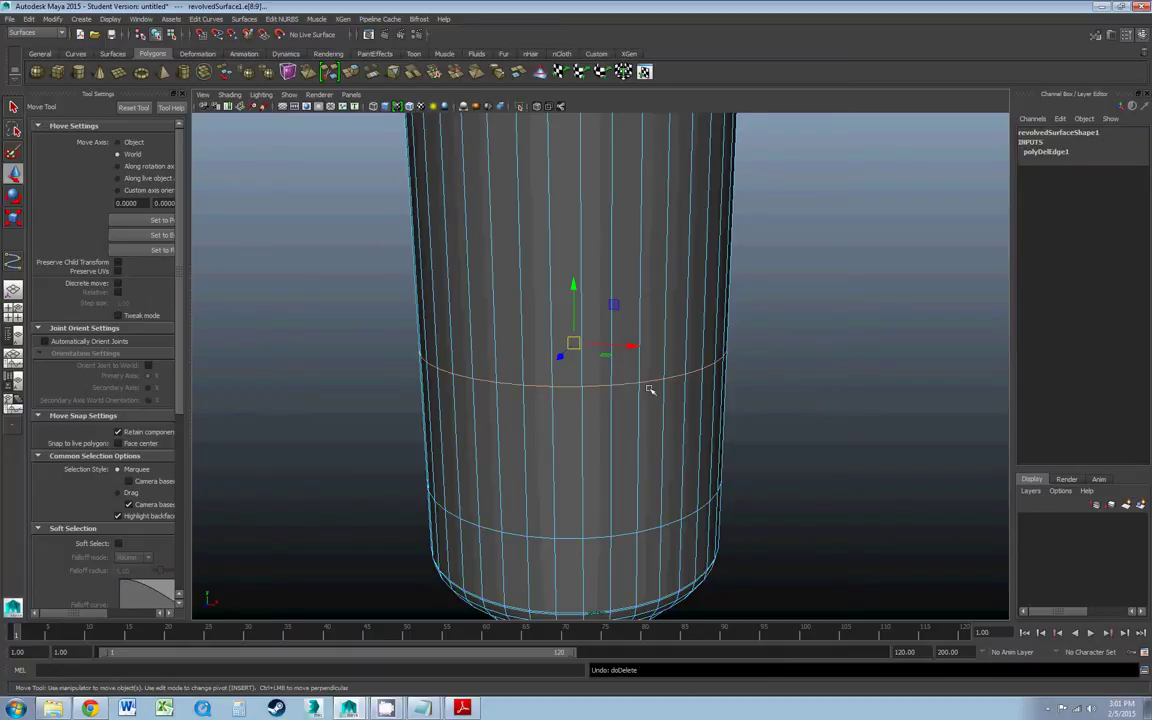
# - Delete the selected middle edge loop together with its vertices and check the area for leftover vertices
pyautogui.hotkey('ctrl', 'Delete')
pyautogui.moveTo(639, 385); pyautogui.dragTo(575, 384, button='right')
pyautogui.moveTo(262, 180); pyautogui.dragTo(690, 413)
# - Delete the horizontal edge loop near the lower end of the can's straight body together with its vertices
pyautogui.moveTo(603, 445); pyautogui.dragTo(603, 416, button='right')
pyautogui.click(597, 539)
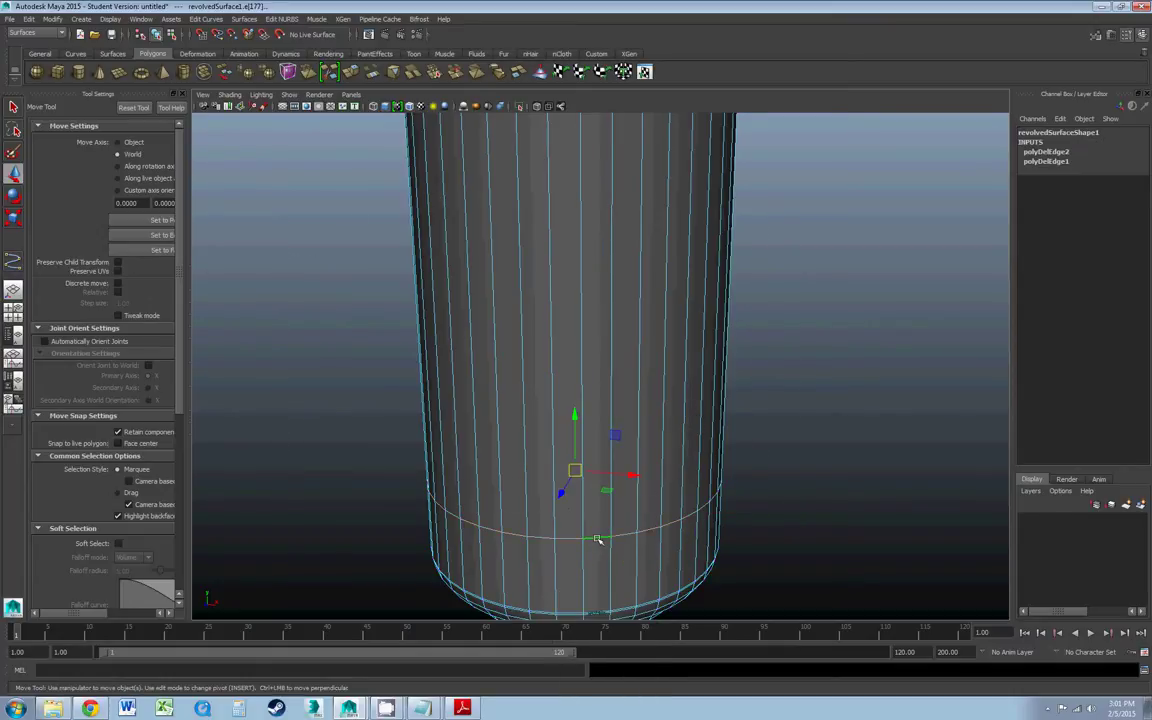
pyautogui.press('Delete')
pyautogui.scroll(3, 625, 514)
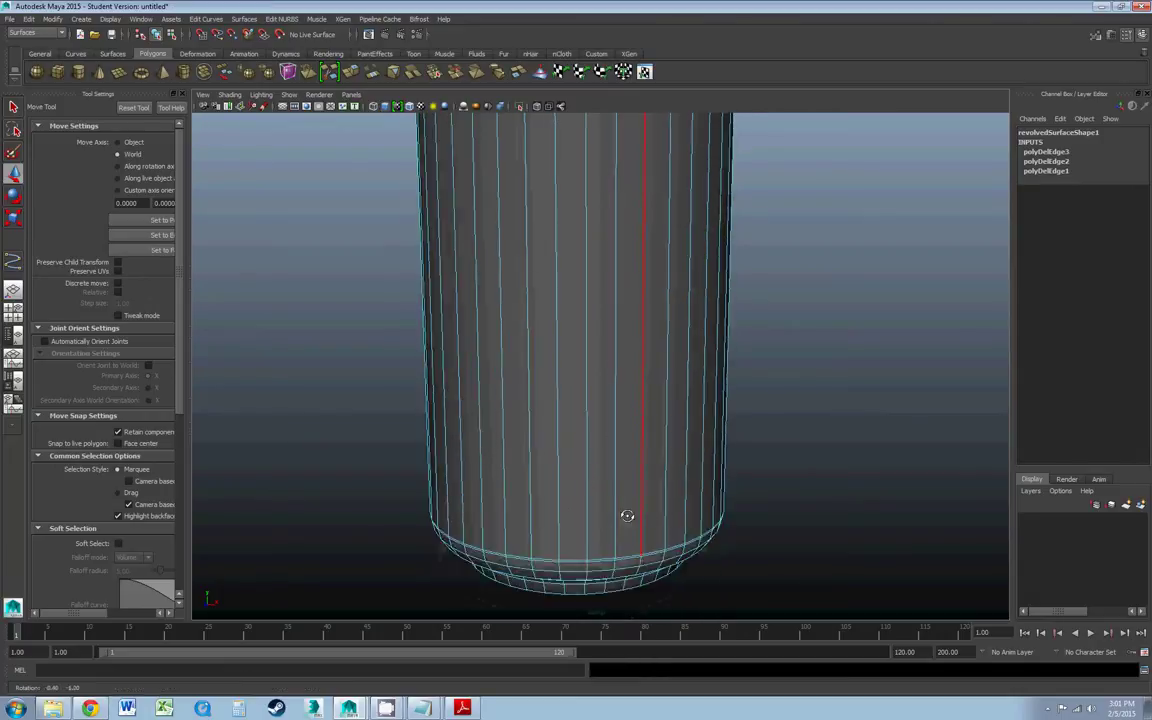
# - Delete the lower of the two closely spaced edge loops where the straight body meets the base curve, including its vertices
pyautogui.scroll(-3, 633, 429)
pyautogui.scroll(4, 640, 432)
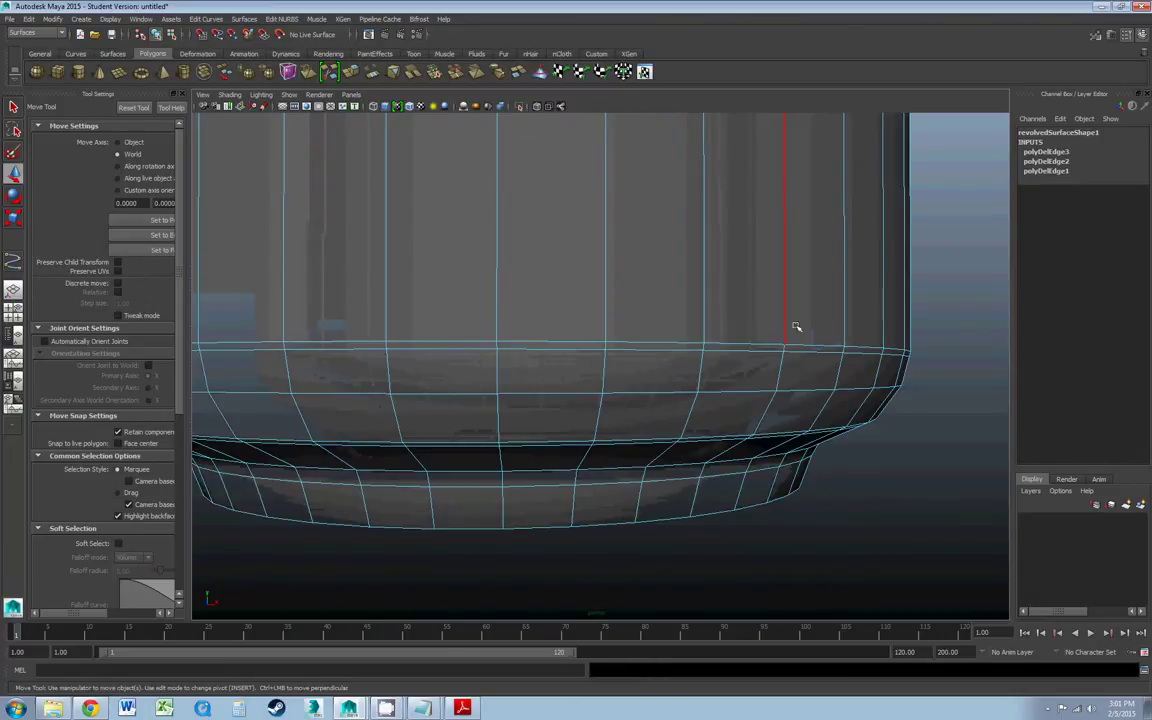
pyautogui.doubleClick(760, 345)
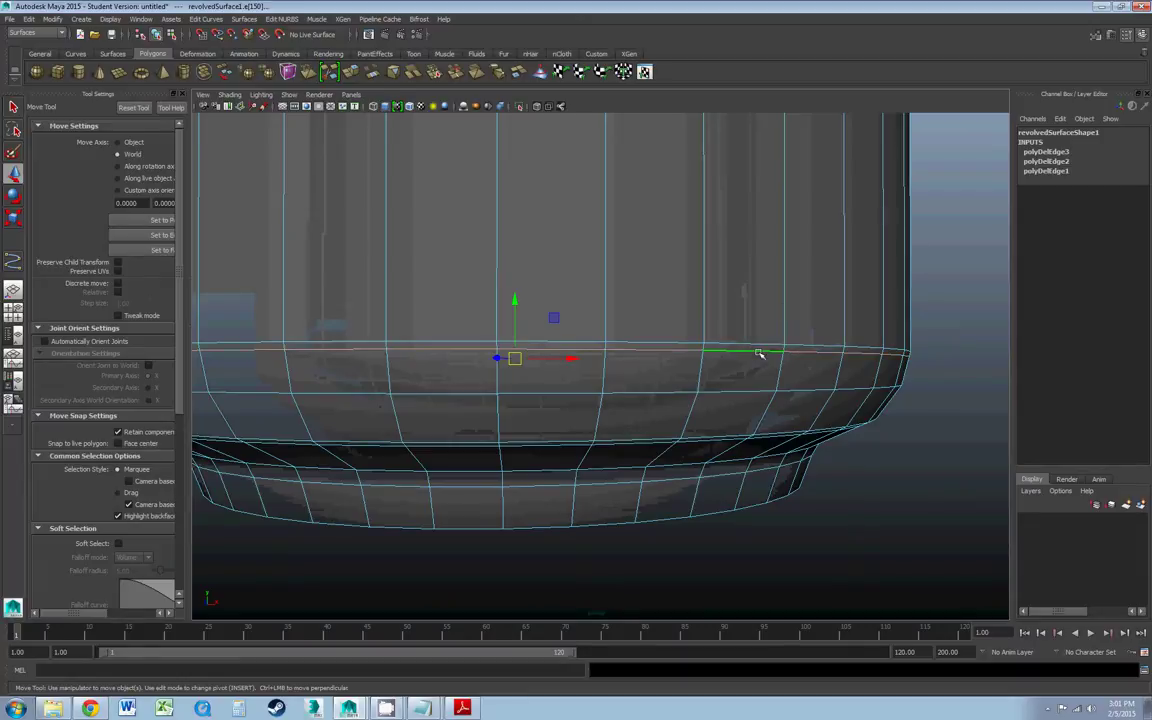
pyautogui.press('Delete')
pyautogui.scroll(-4, 720, 396)
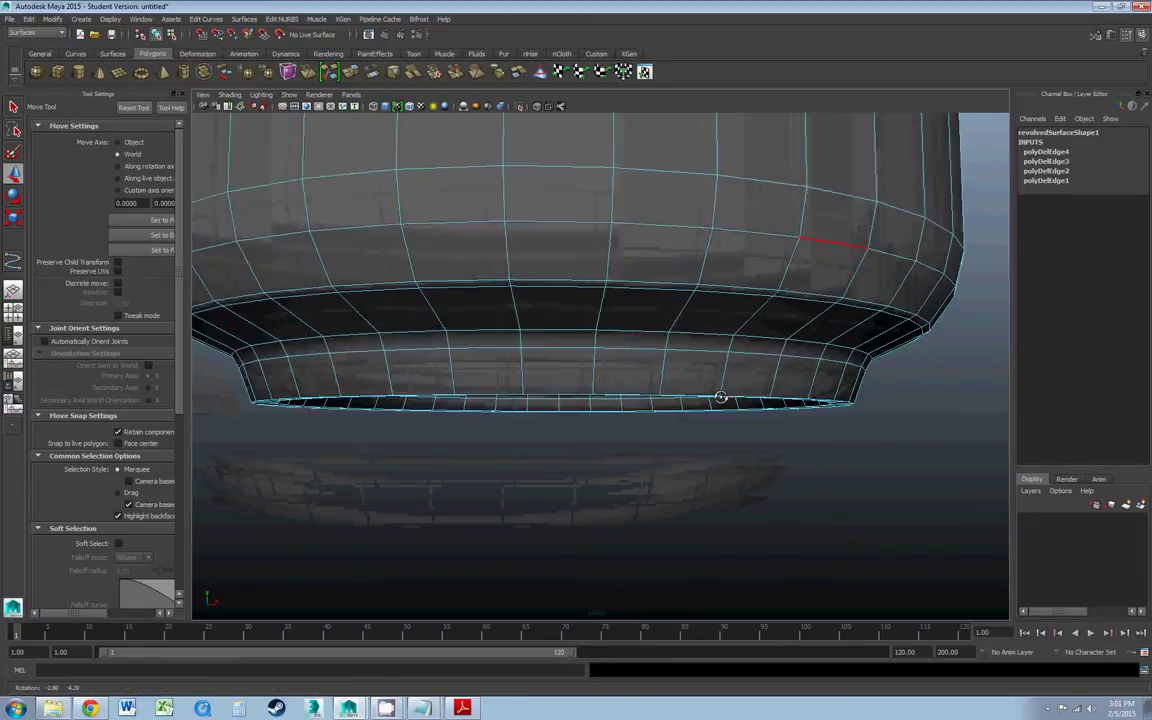
# - Delete the extra edge loop on the inner side of the can's bottom rim together with its vertices
pyautogui.keyDown('alt'); pyautogui.moveTo(722, 394); pyautogui.dragTo(737, 371); pyautogui.keyUp('alt')
pyautogui.scroll(4, 737, 371)
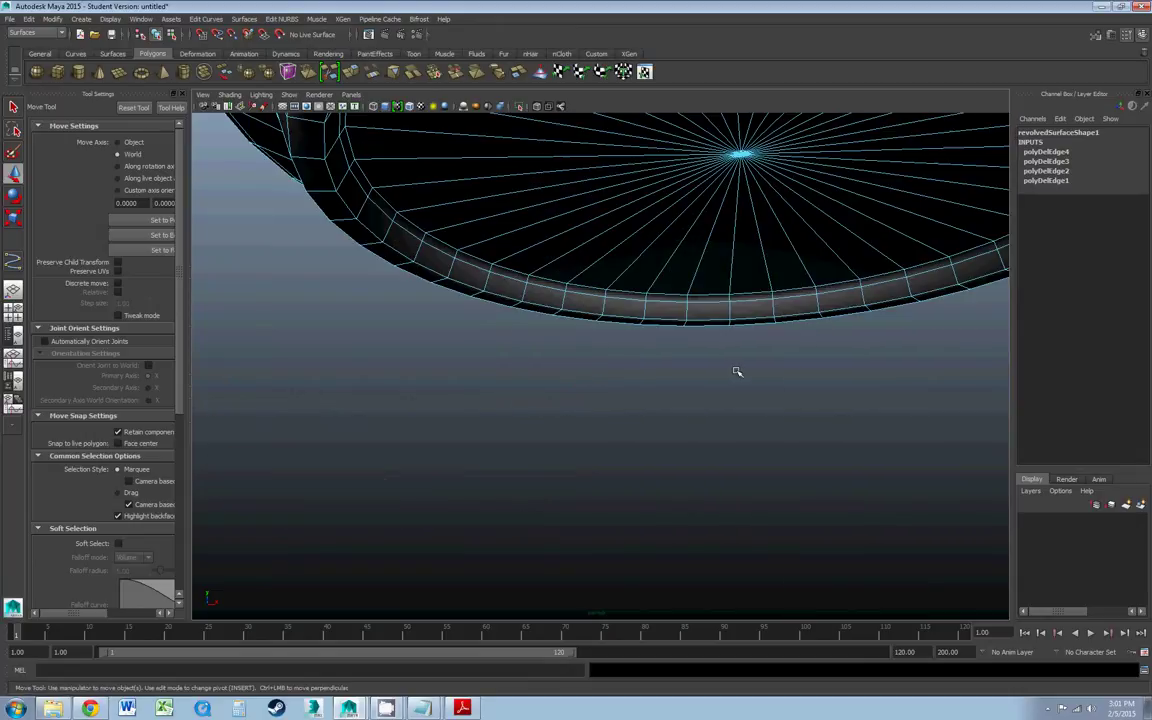
pyautogui.click(497, 274)
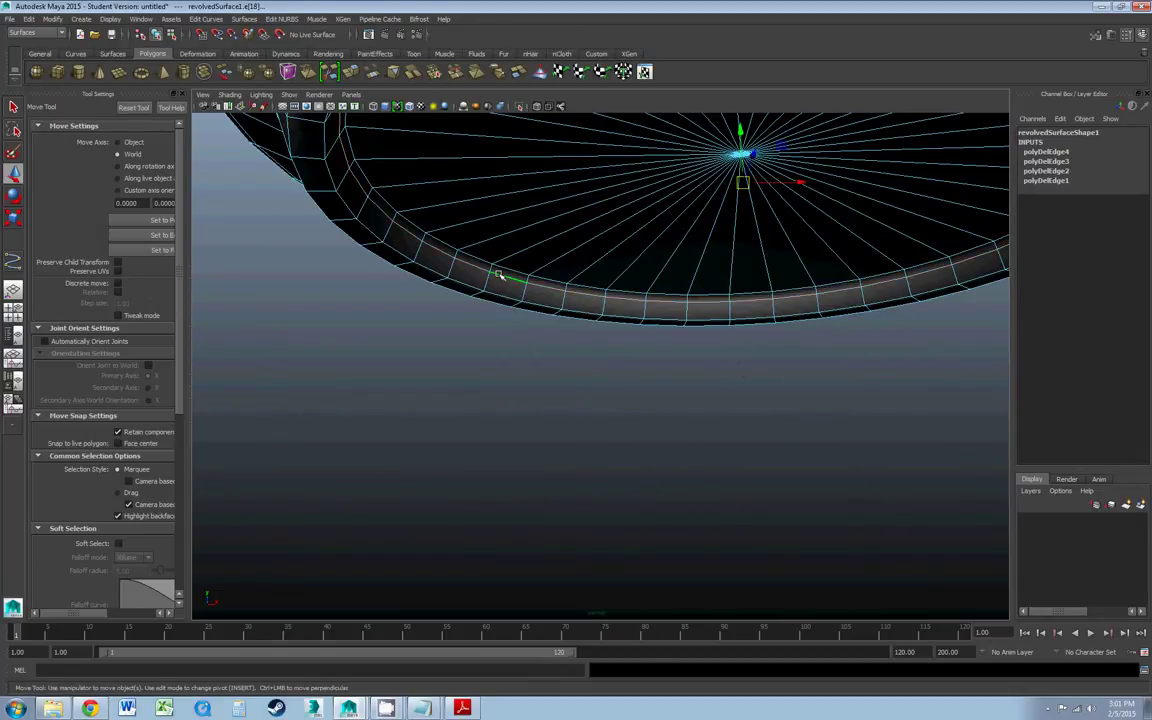
pyautogui.hotkey('ctrl', 'Delete')
pyautogui.scroll(-5, 586, 302)
# - Delete the upper of the two tight edge loops where the base curve turns inward, including its vertices
pyautogui.keyDown('alt'); pyautogui.moveTo(654, 271); pyautogui.dragTo(607, 325, button='middle'); pyautogui.keyUp('alt')
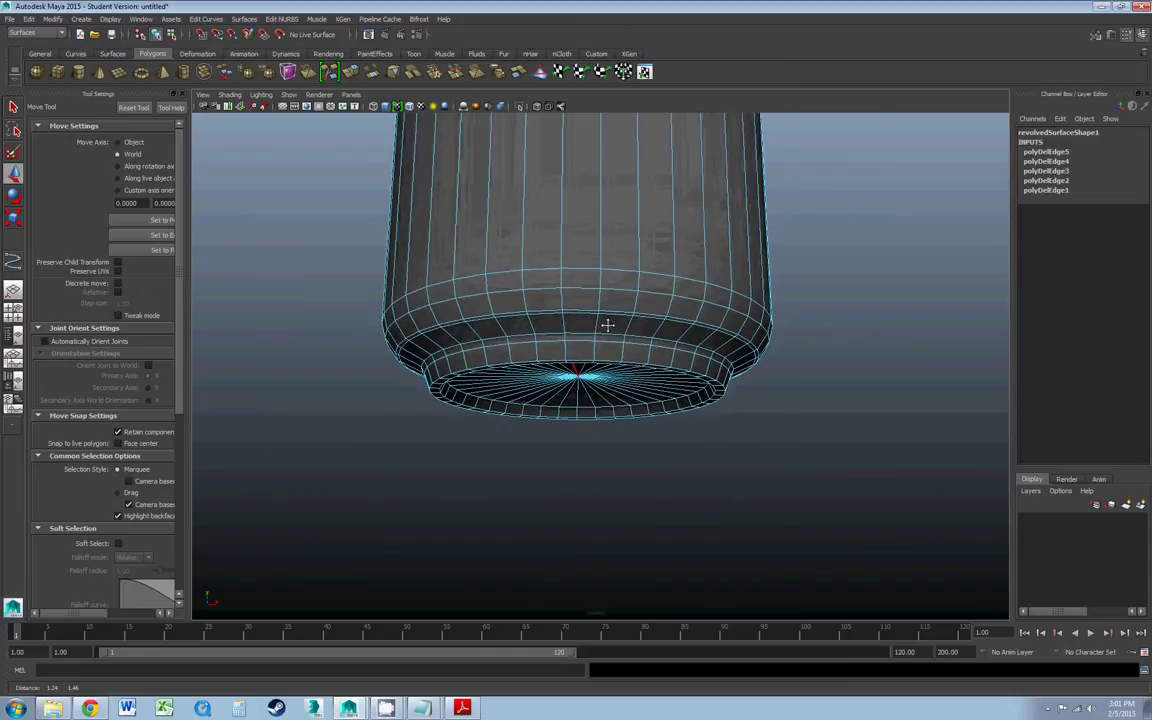
pyautogui.scroll(2, 607, 325)
pyautogui.click(774, 278)
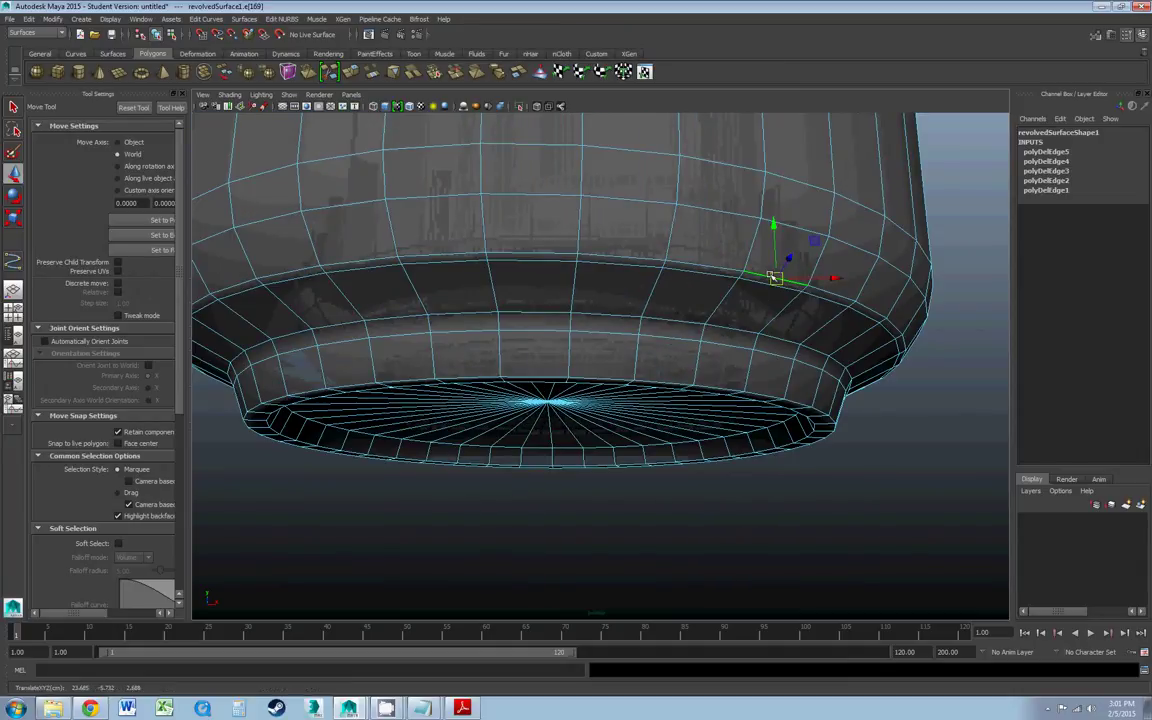
pyautogui.doubleClick(710, 265)
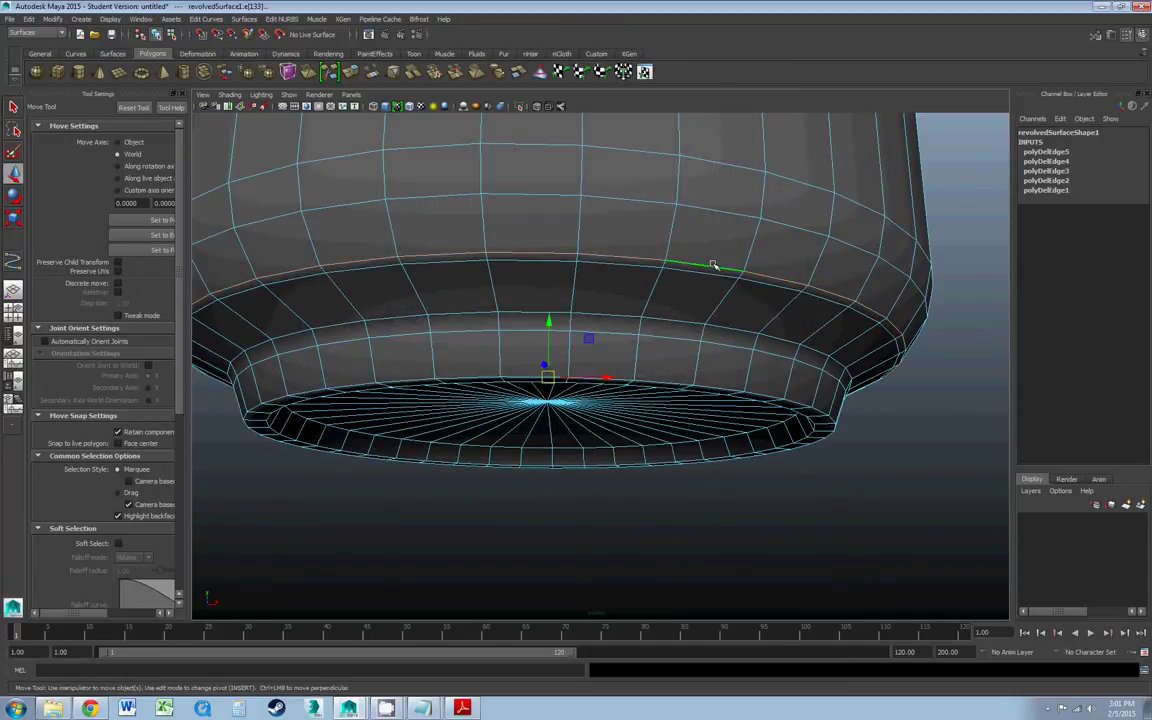
pyautogui.hotkey('ctrl', 'Delete')
# - Delete two extra horizontal edge loops from the band below the can's shoulder together with their vertices
pyautogui.scroll(-4, 711, 270)
pyautogui.scroll(-4, 712, 273)
pyautogui.keyDown('alt'); pyautogui.moveTo(627, 260); pyautogui.dragTo(632, 365, button='middle'); pyautogui.keyUp('alt')
pyautogui.keyDown('alt'); pyautogui.moveTo(634, 260); pyautogui.dragTo(640, 340, button='middle'); pyautogui.keyUp('alt')
pyautogui.scroll(2, 640, 340)
pyautogui.scroll(3, 641, 341)
pyautogui.click(760, 310)
pyautogui.press('Delete')
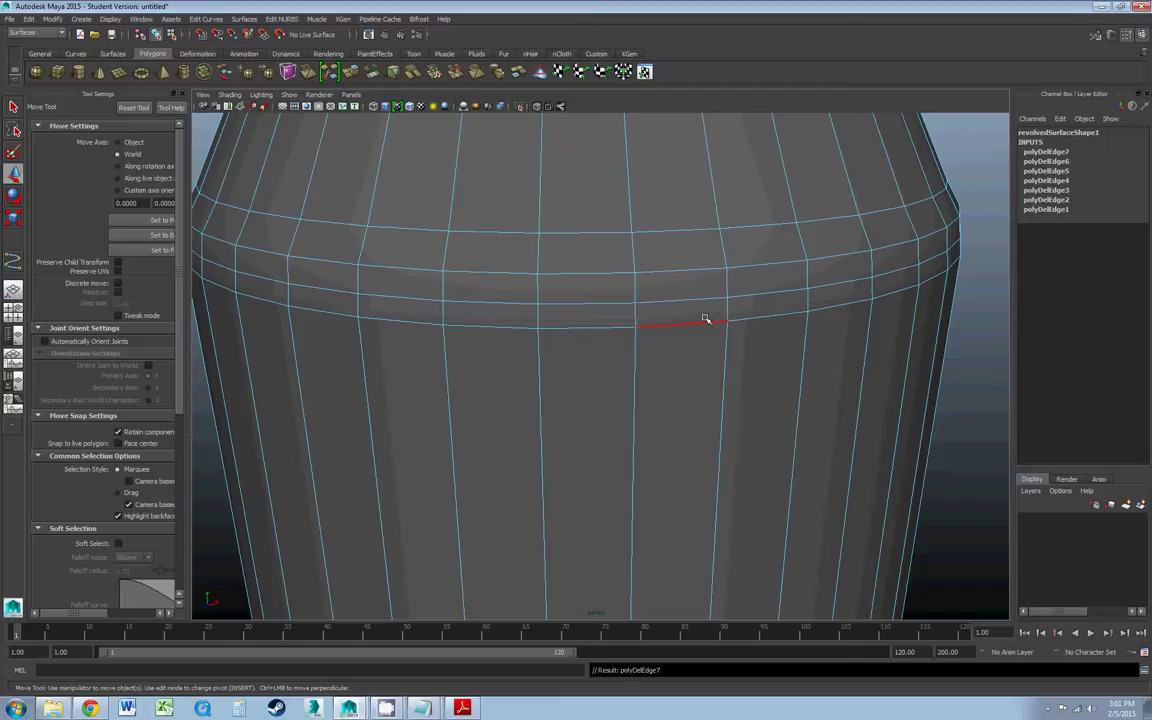
pyautogui.doubleClick(815, 288)
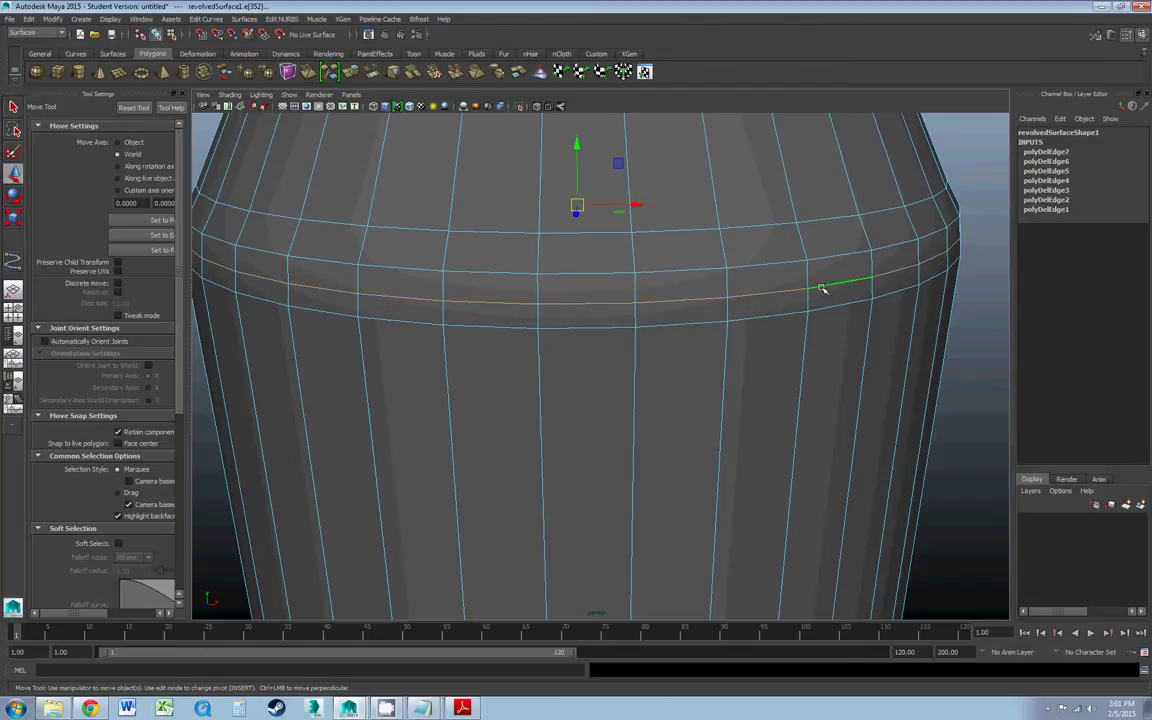
pyautogui.press('Delete')
# - Delete the extra edge loop in the groove just beneath the can's top rim, including its vertices
pyautogui.keyDown('alt'); pyautogui.moveTo(715, 234); pyautogui.dragTo(706, 280); pyautogui.keyUp('alt')
pyautogui.scroll(2, 704, 310)
pyautogui.click(686, 356)
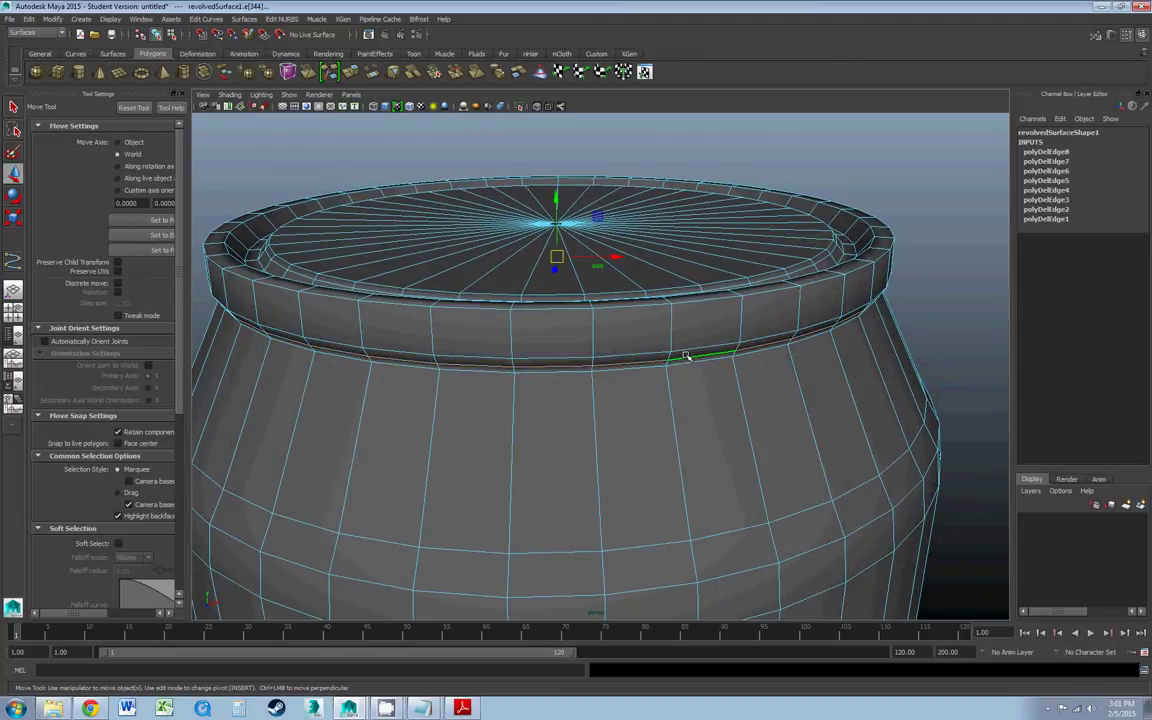
pyautogui.press('Delete')
# - Delete the extra edge loop around the inner edge of the can's lid together with its vertices
pyautogui.keyDown('alt'); pyautogui.moveTo(707, 337); pyautogui.dragTo(757, 340); pyautogui.keyUp('alt')
pyautogui.doubleClick(819, 378)
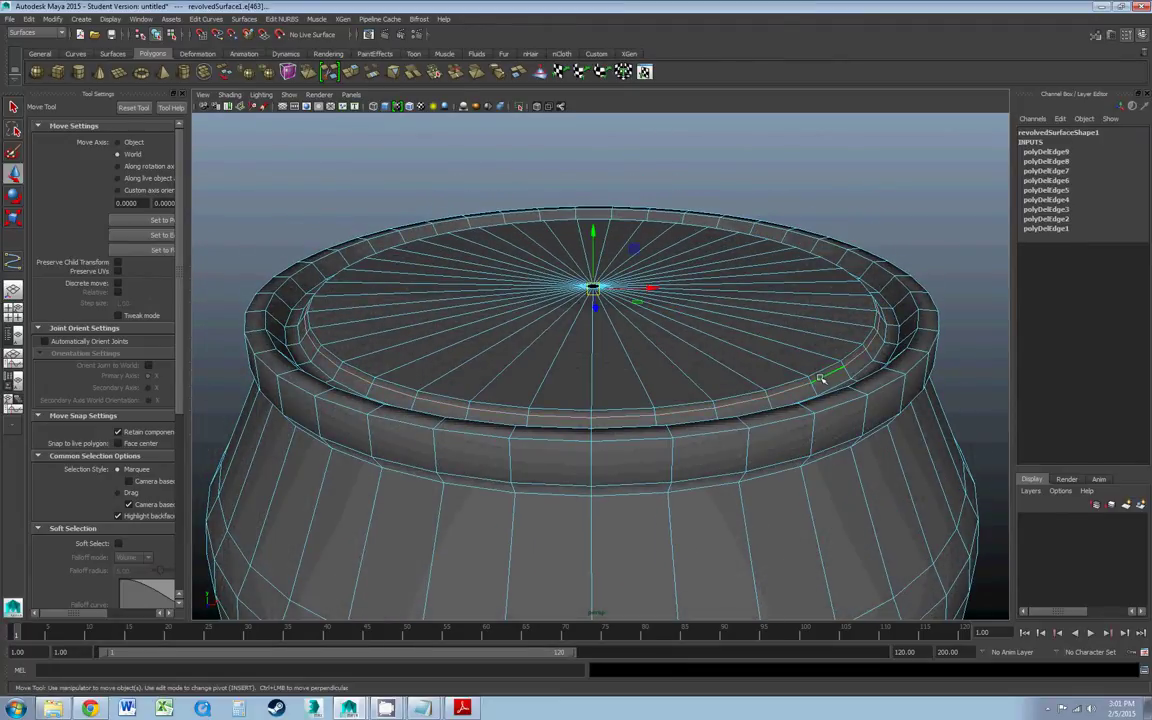
pyautogui.press('Delete')
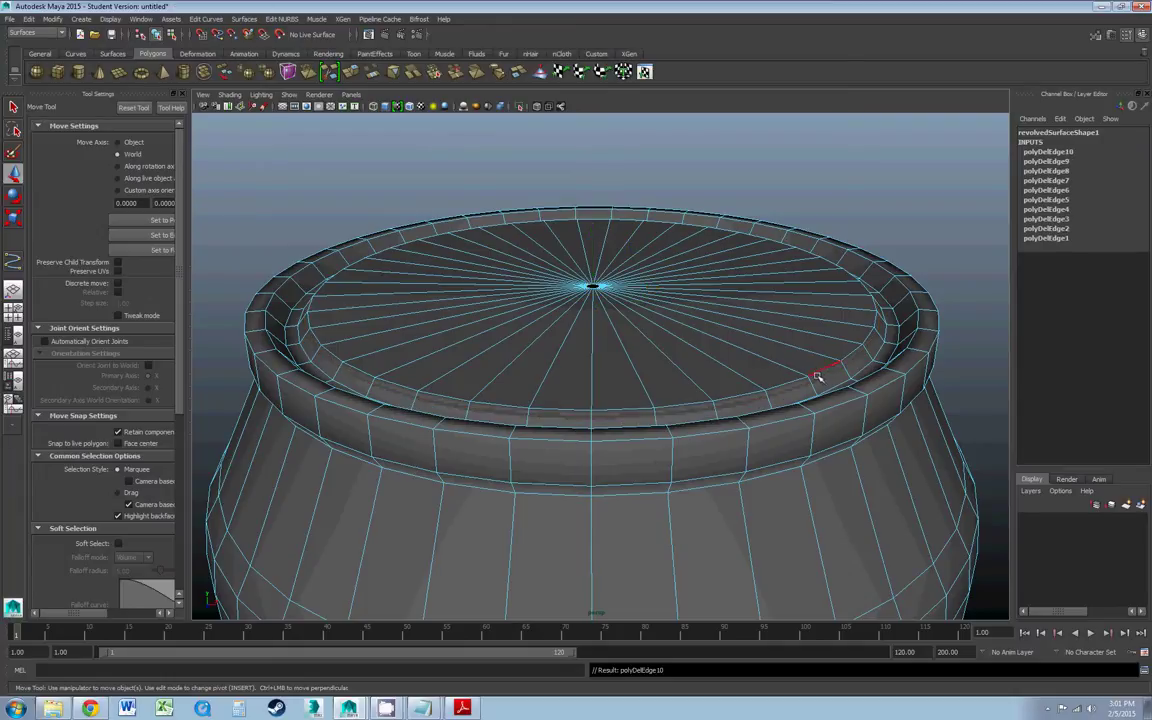
pyautogui.keyDown('alt'); pyautogui.moveTo(699, 352); pyautogui.dragTo(570, 337); pyautogui.keyUp('alt')
pyautogui.scroll(-6, 670, 328)
pyautogui.scroll(-3, 570, 337)
pyautogui.keyDown('alt'); pyautogui.moveTo(570, 337); pyautogui.dragTo(638, 304, button='middle'); pyautogui.keyUp('alt')
pyautogui.keyDown('alt'); pyautogui.moveTo(638, 303); pyautogui.dragTo(600, 288); pyautogui.keyUp('alt')
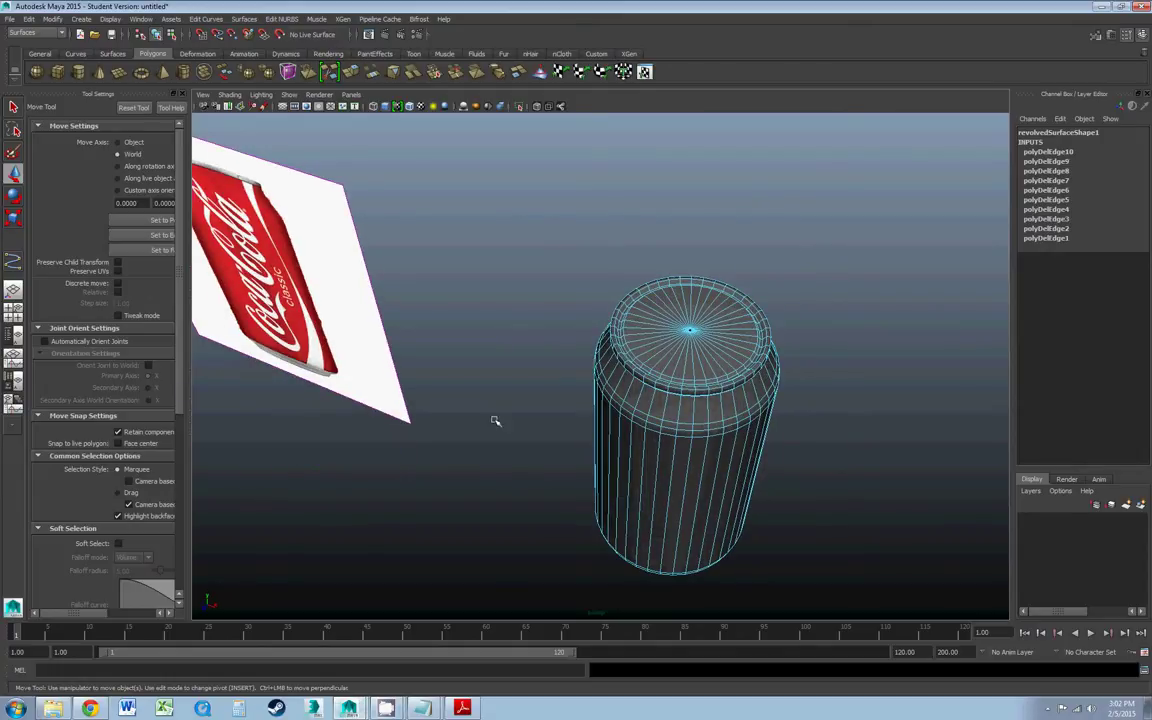
# - Switch to Windows Explorer and view close-up-soda-can-top-9969518.jpg from D:\AIS\2015 WI\AN106\Youtube Videos, then return to Maya
pyautogui.click(52, 708)
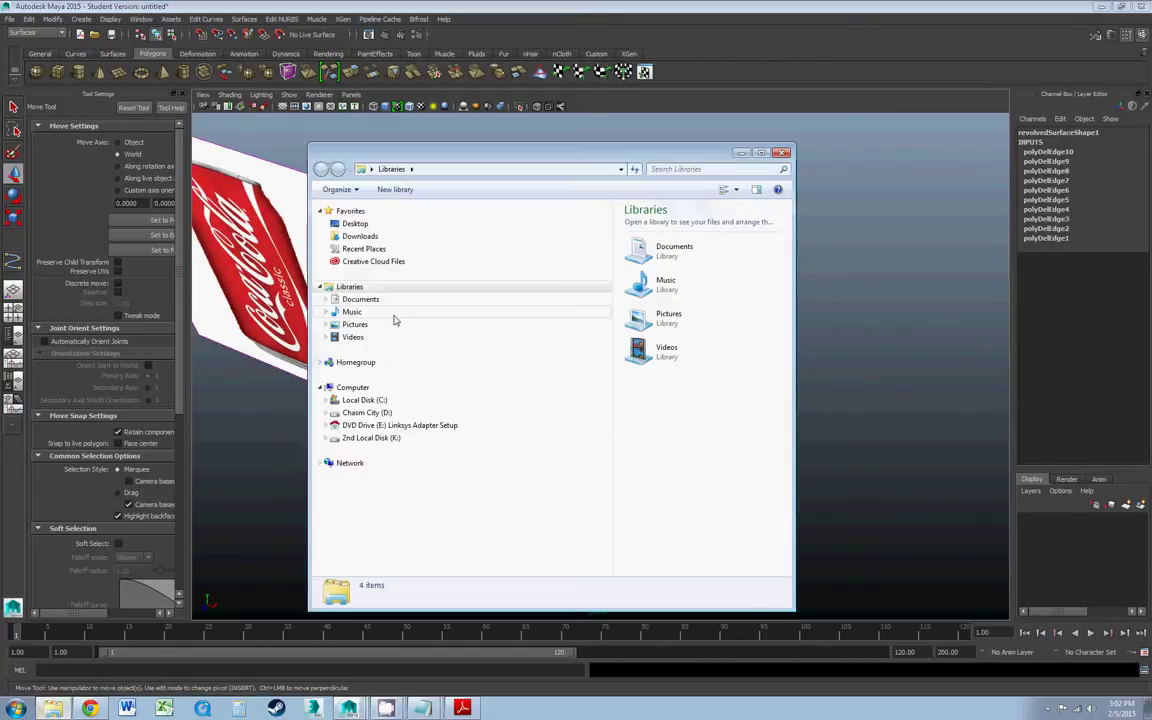
pyautogui.click(373, 412)
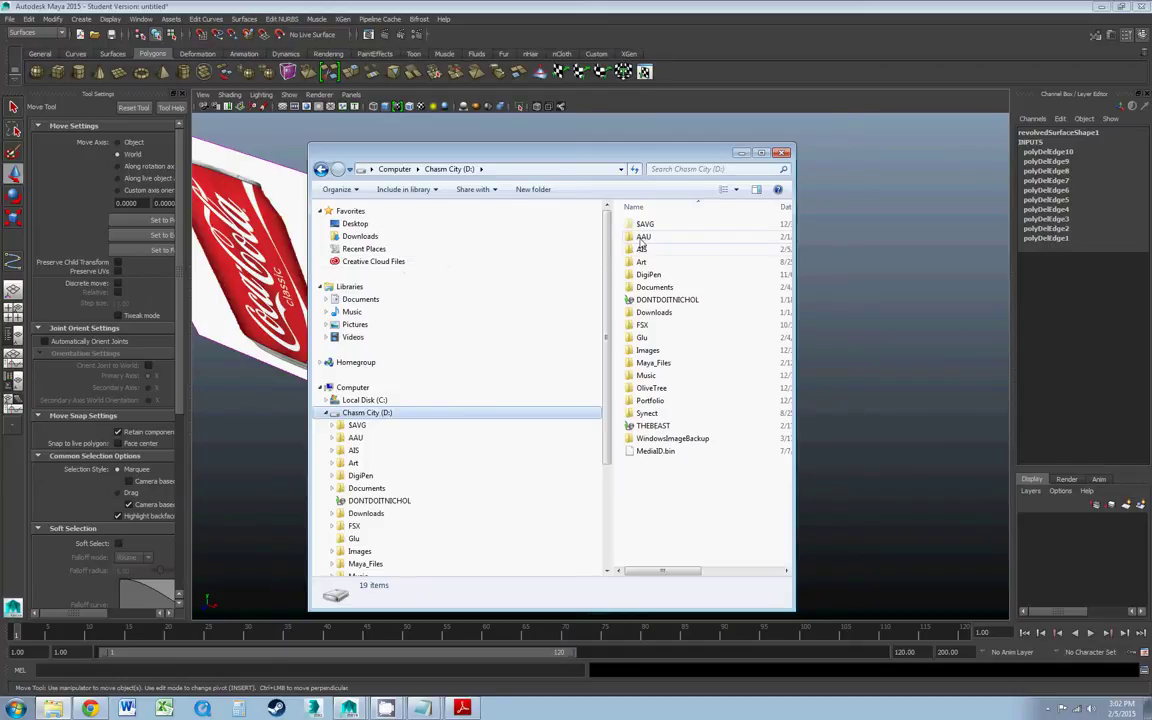
pyautogui.doubleClick(642, 249)
pyautogui.doubleClick(645, 250)
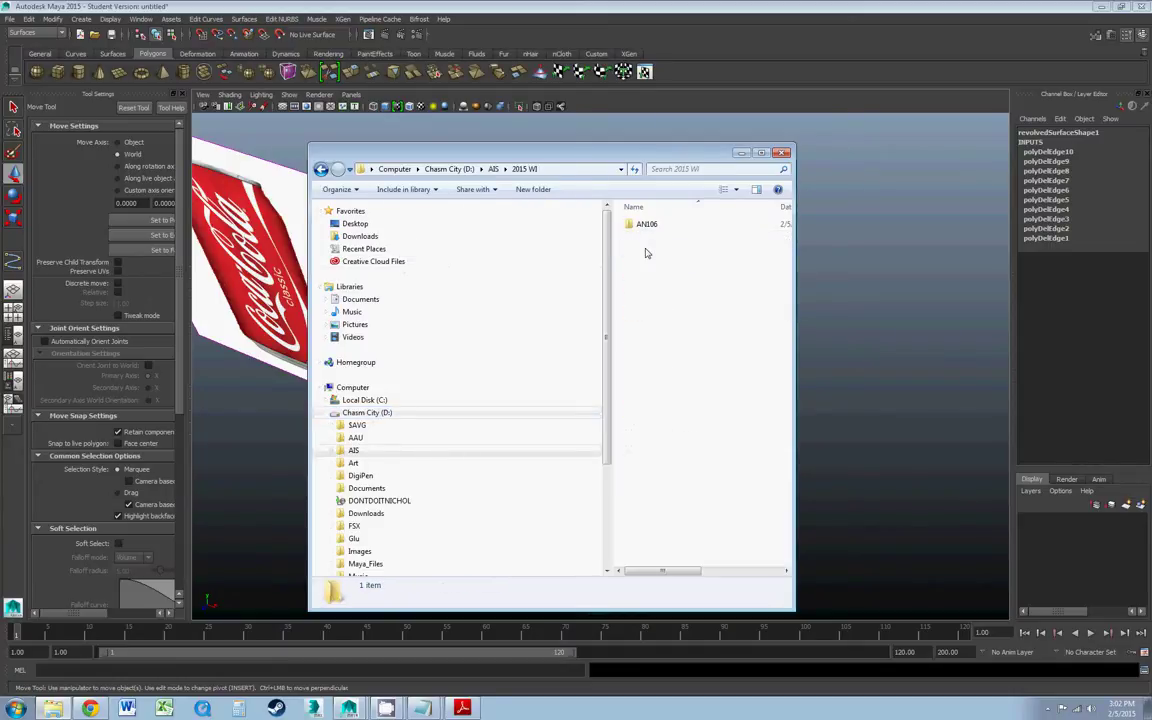
pyautogui.doubleClick(646, 224)
pyautogui.doubleClick(648, 224)
pyautogui.doubleClick(752, 242)
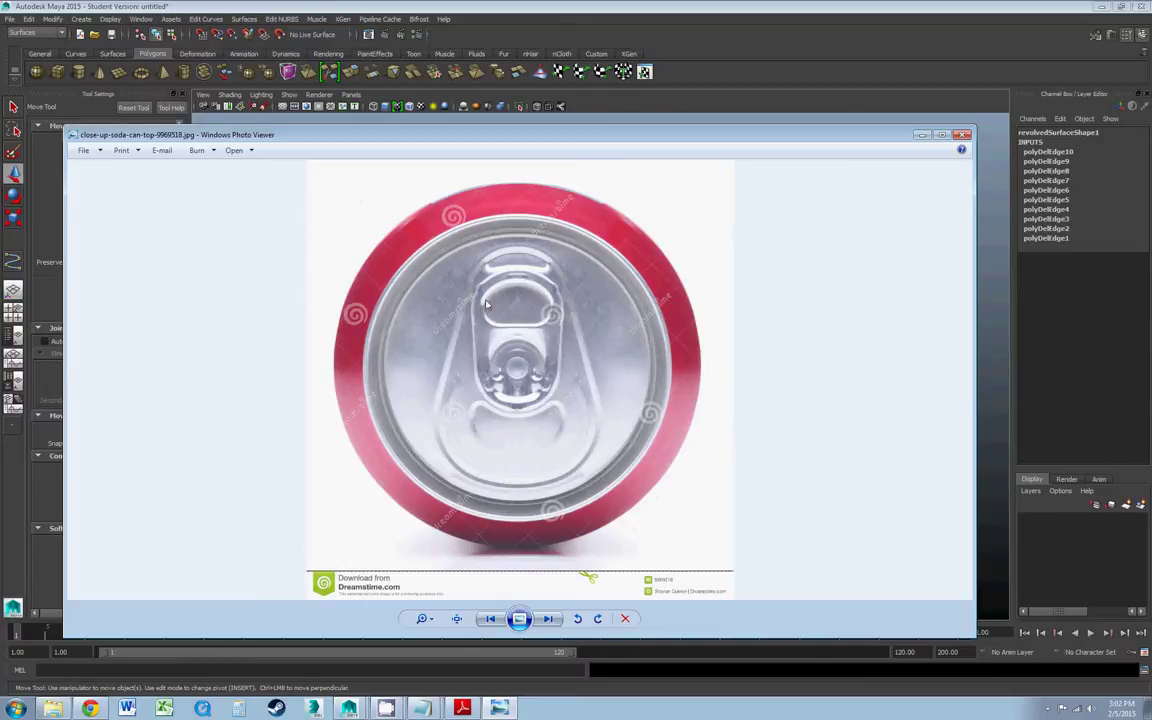
pyautogui.click(921, 135)
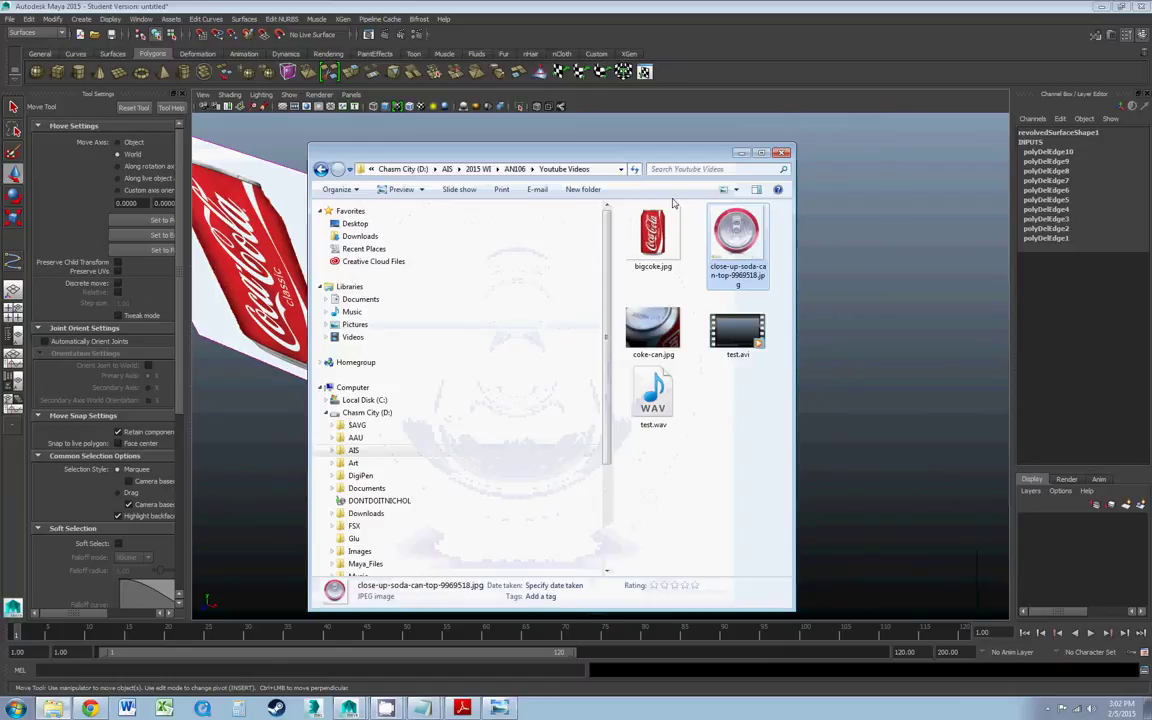
pyautogui.click(785, 154)
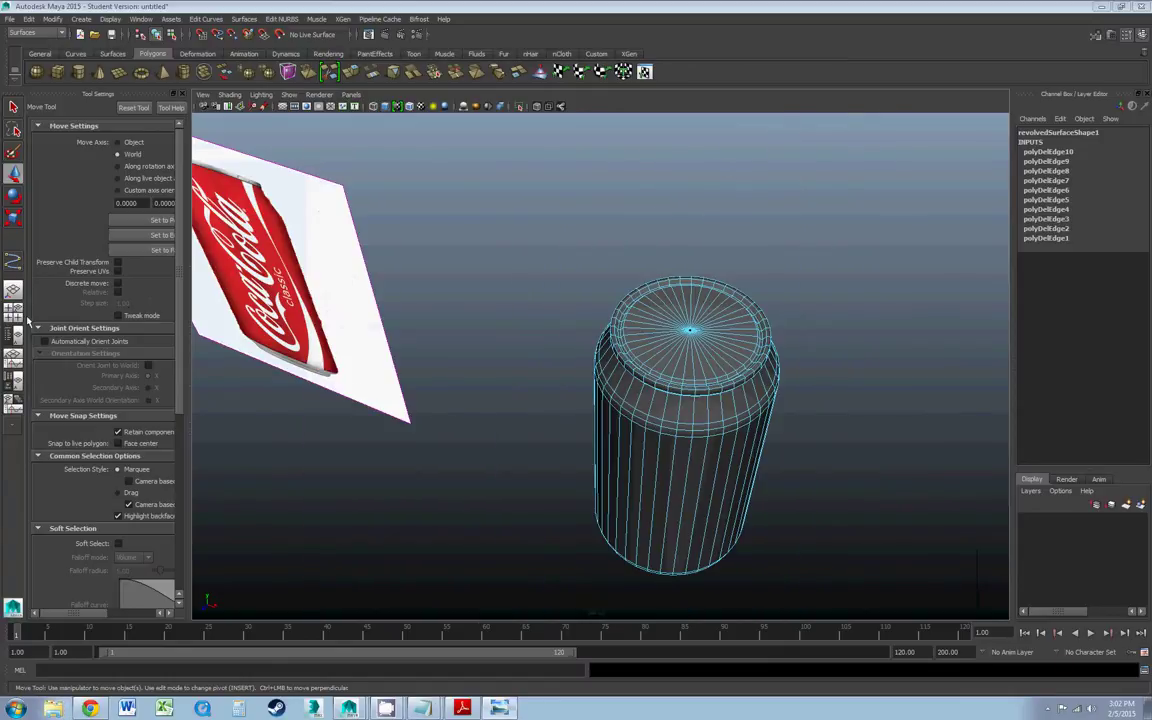
# - In the four-view layout, import close-up-soda-can-top-9969518.jpg from D:\AIS\2015 WI\AN106\Youtube Videos as the top view's image plane
pyautogui.click(12, 289)
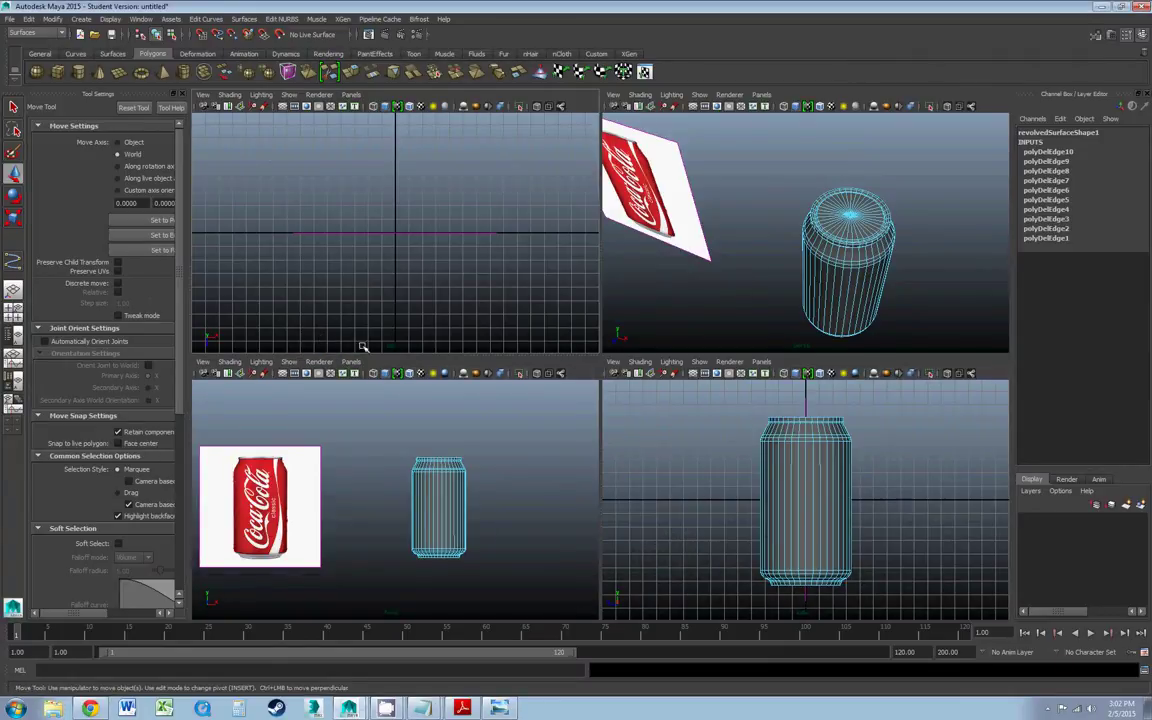
pyautogui.click(203, 94)
pyautogui.moveTo(231, 291)
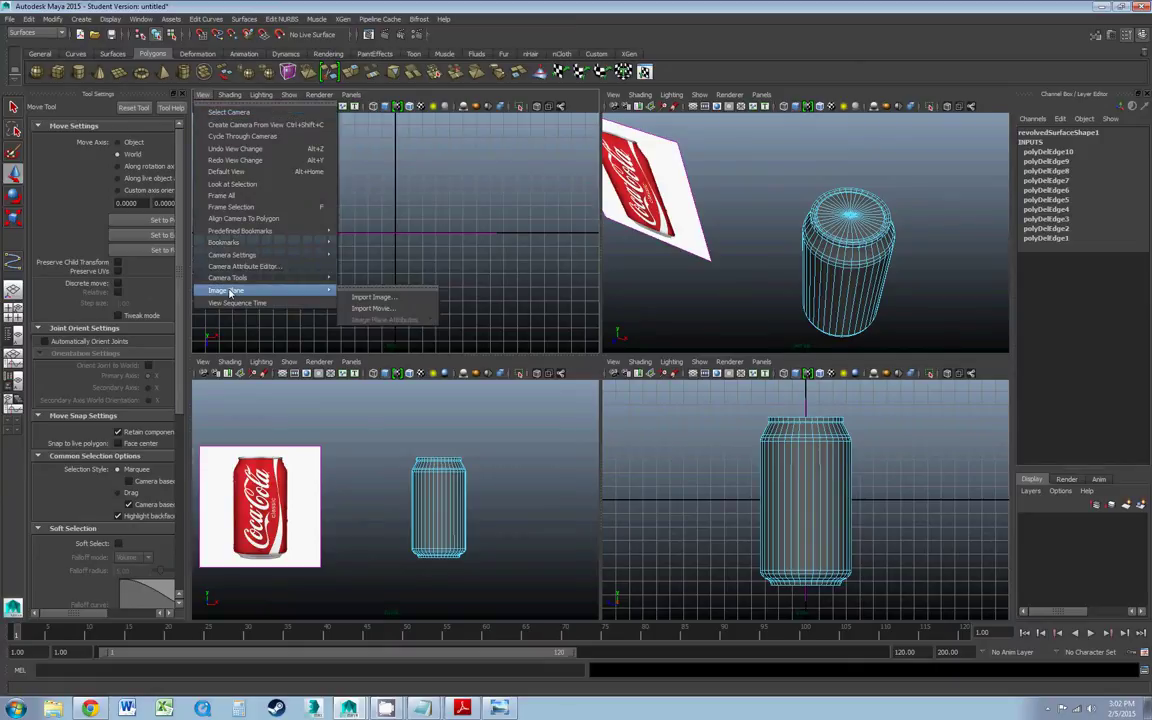
pyautogui.click(374, 297)
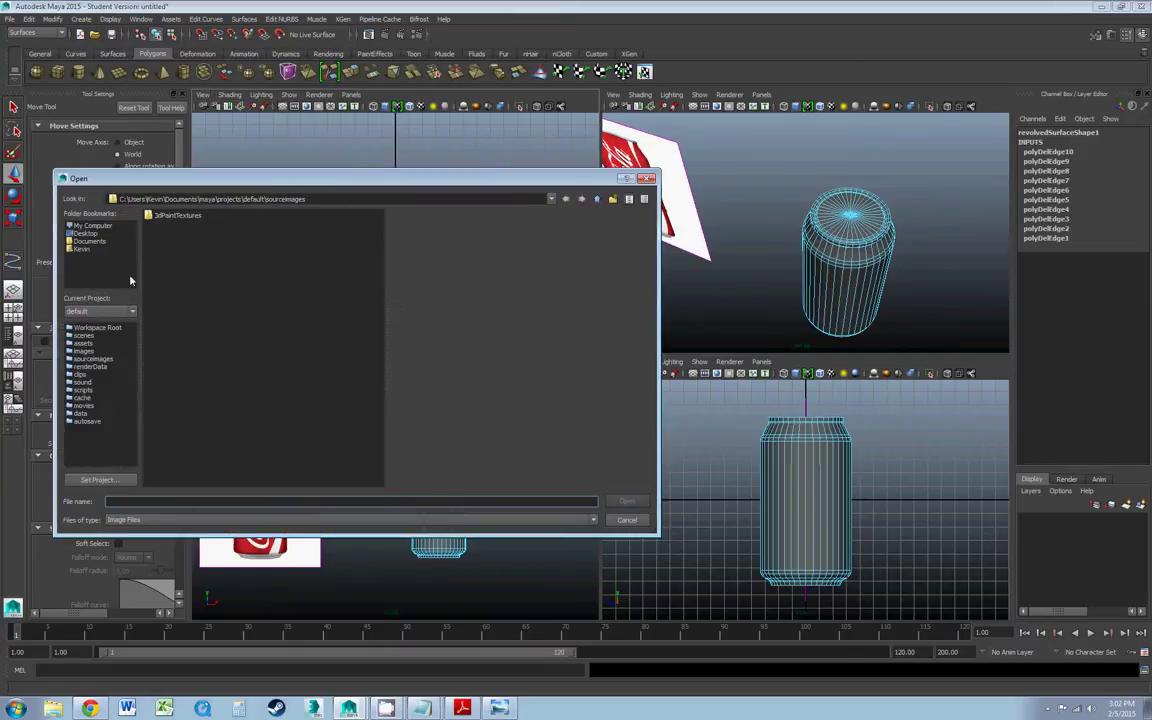
pyautogui.click(92, 226)
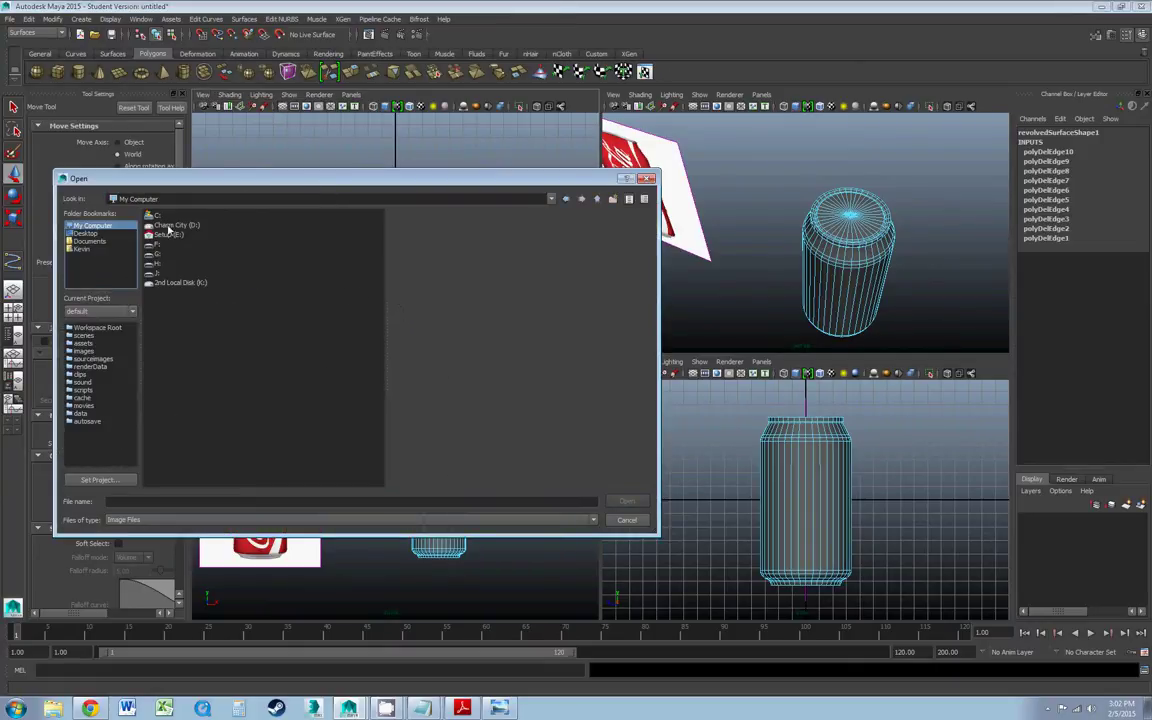
pyautogui.doubleClick(168, 226)
pyautogui.doubleClick(161, 225)
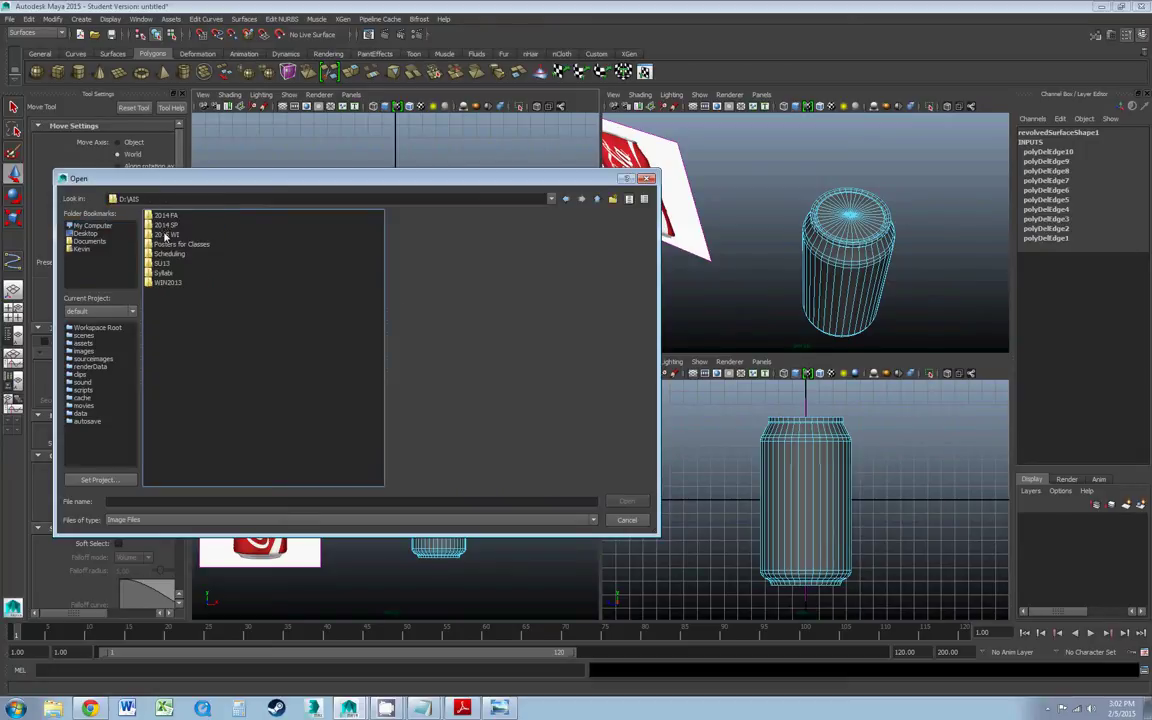
pyautogui.doubleClick(166, 236)
pyautogui.doubleClick(165, 216)
pyautogui.doubleClick(165, 216)
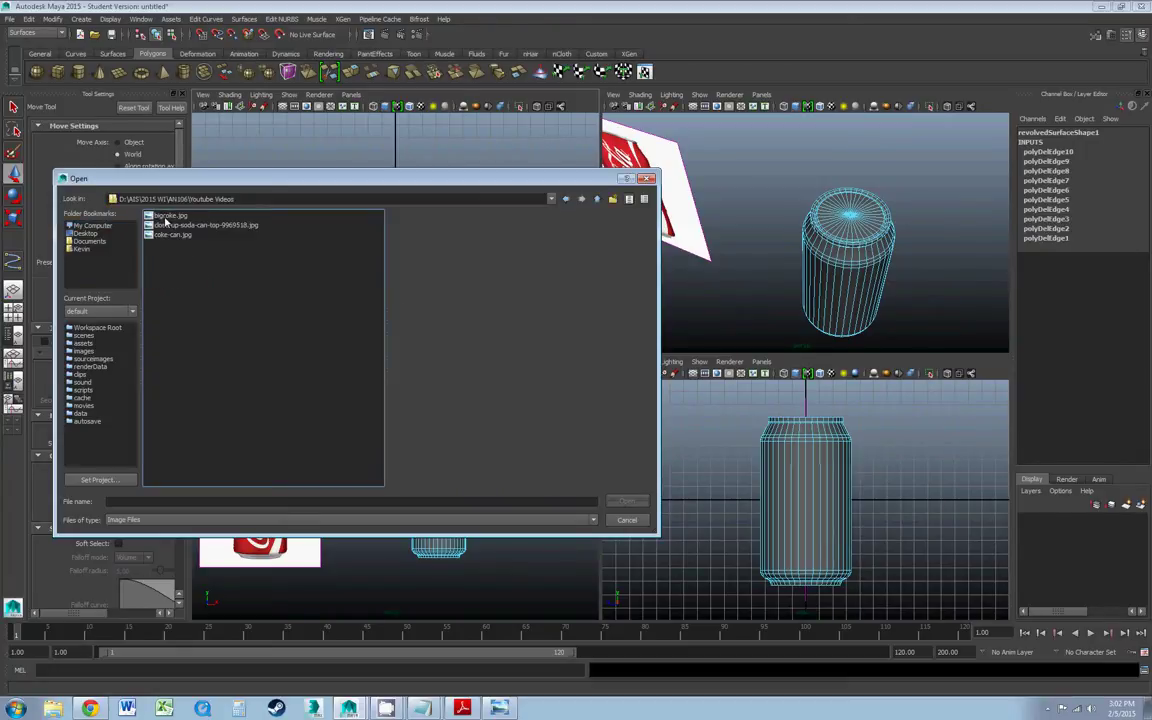
pyautogui.click(168, 226)
pyautogui.click(625, 500)
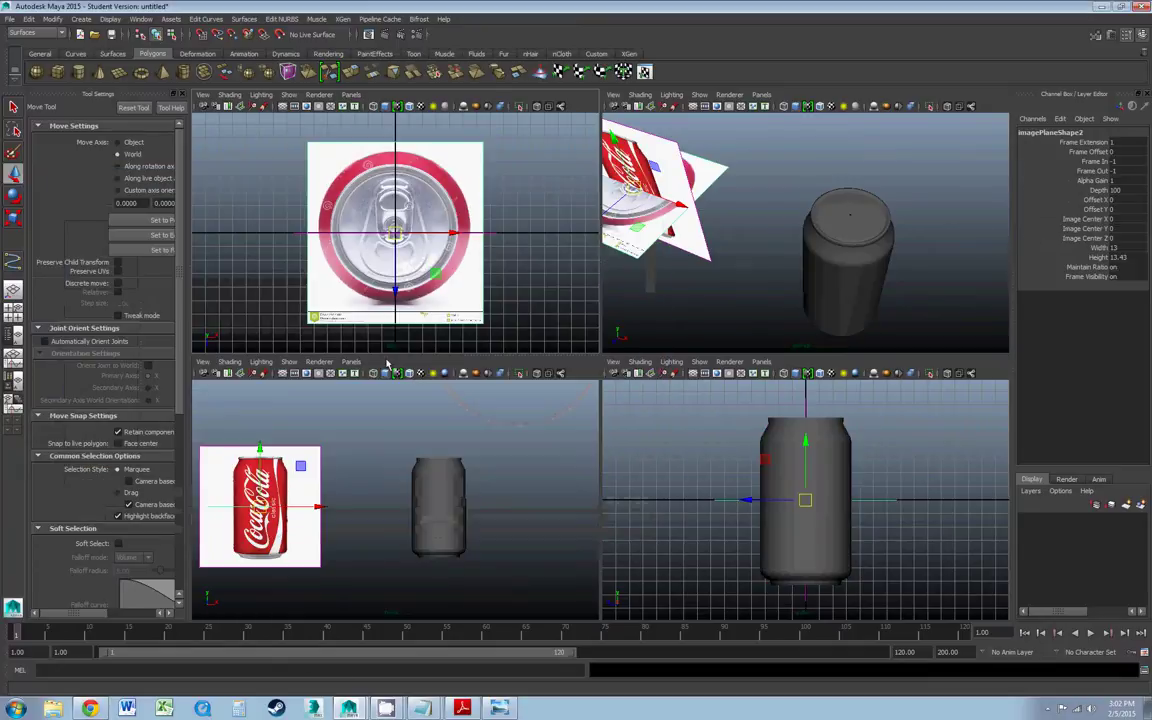
# - Move the can-top image plane about 22 units along X so that it is centered on the can in the top view
pyautogui.scroll(4, 405, 265)
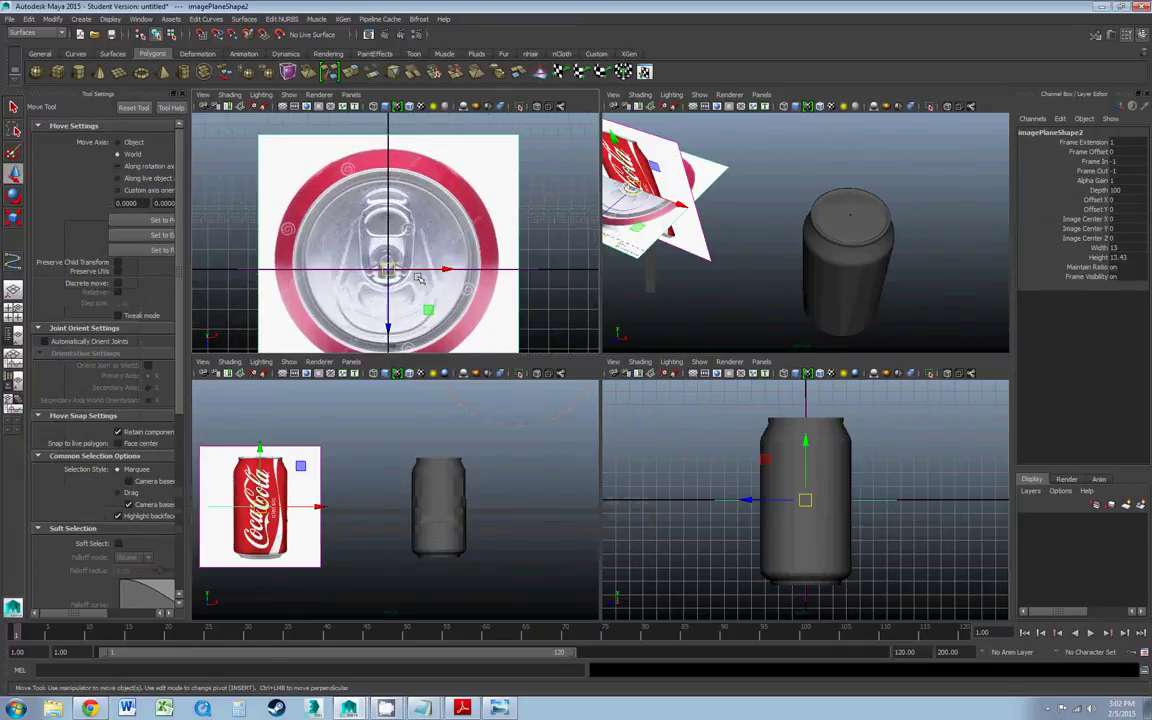
pyautogui.scroll(-5, 417, 248)
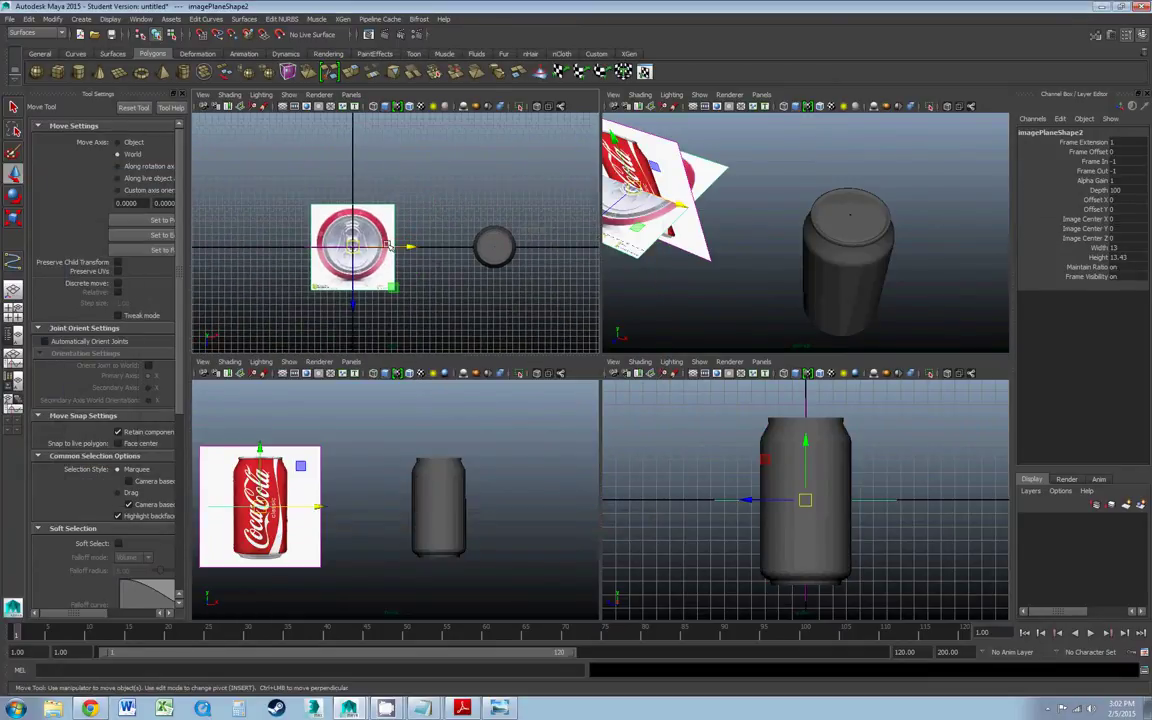
pyautogui.moveTo(390, 248); pyautogui.dragTo(524, 253)
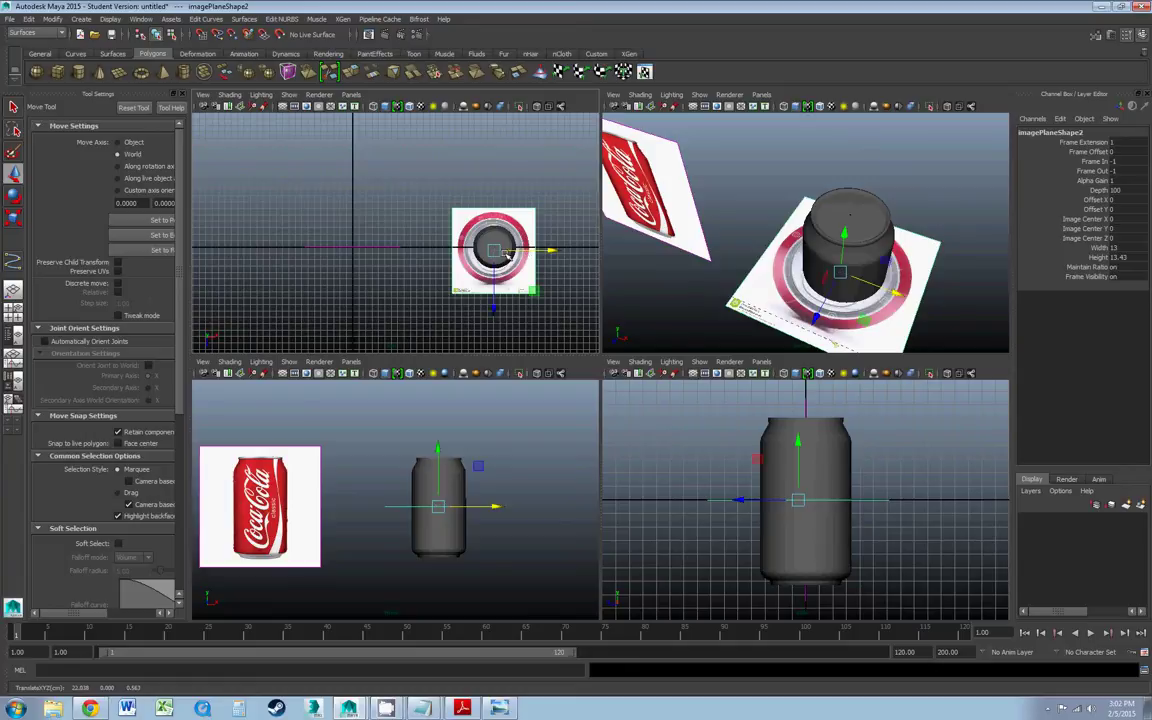
pyautogui.keyDown('alt'); pyautogui.moveTo(490, 268); pyautogui.dragTo(366, 249, button='middle'); pyautogui.keyUp('alt')
pyautogui.scroll(6, 374, 256)
pyautogui.scroll(3, 389, 249)
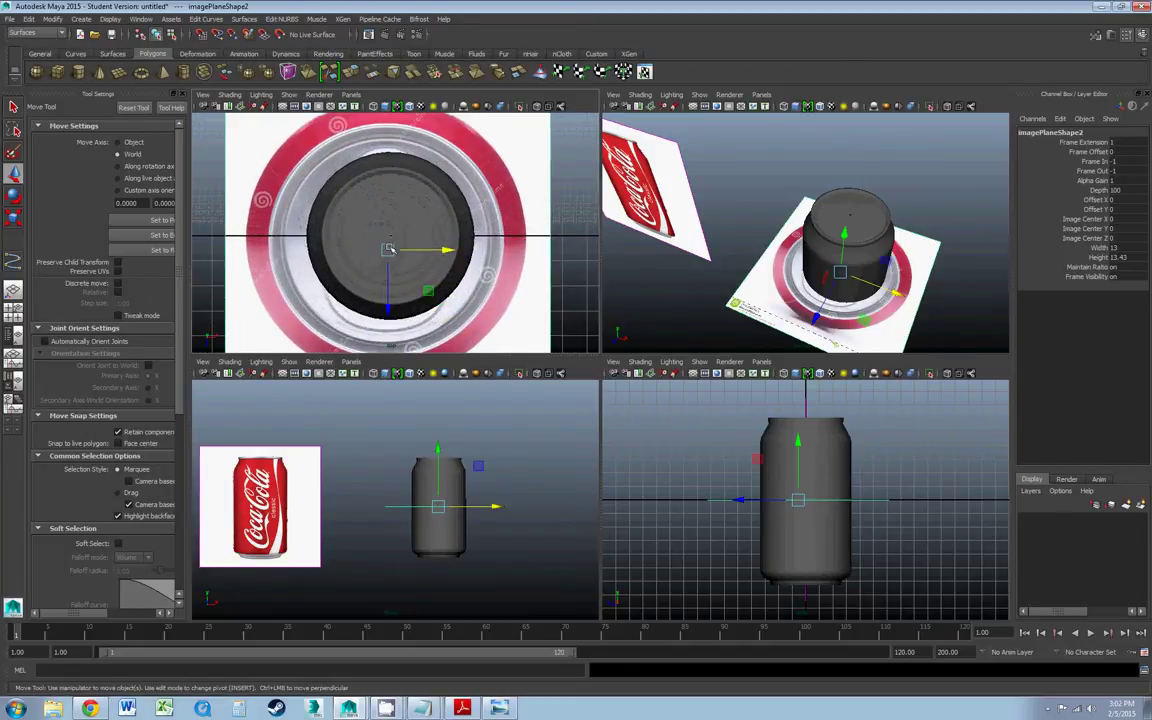
# - Enlarge the top view, close the tool settings, and move the can-top image plane along X to Translate X 22.208
pyautogui.press('space')
pyautogui.keyDown('alt'); pyautogui.moveTo(536, 310); pyautogui.dragTo(521, 278, button='middle'); pyautogui.keyUp('alt')
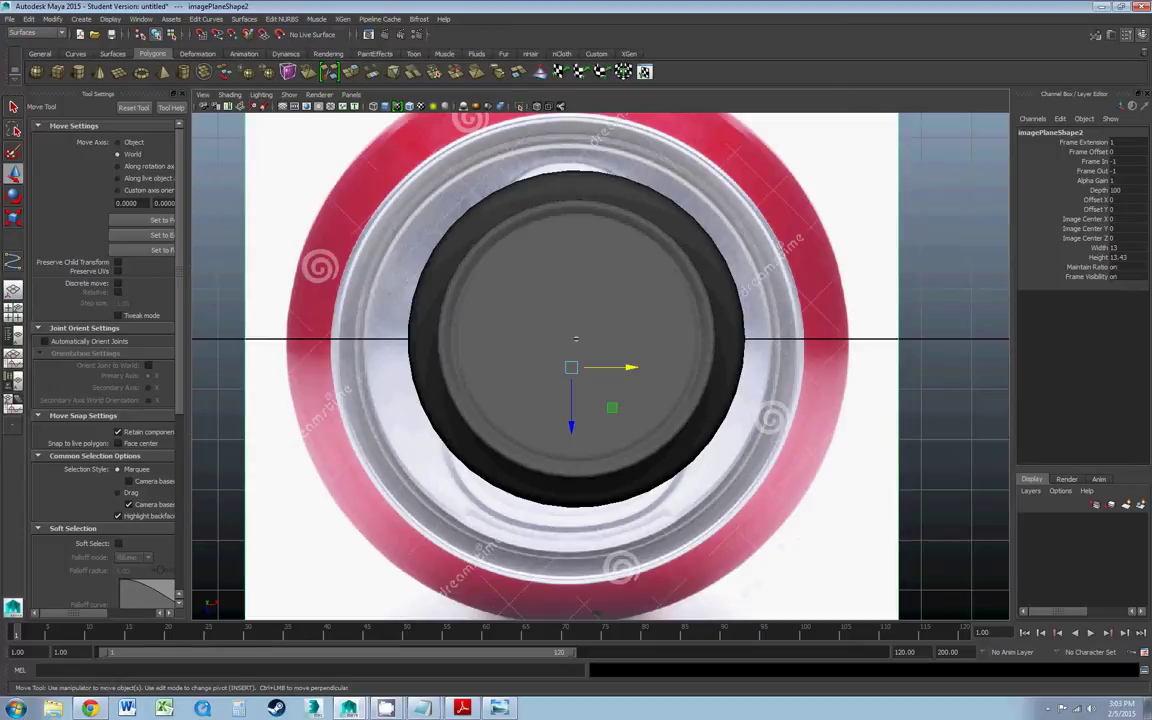
pyautogui.click(181, 93)
pyautogui.keyDown('alt'); pyautogui.moveTo(411, 306); pyautogui.dragTo(455, 307, button='middle'); pyautogui.keyUp('alt')
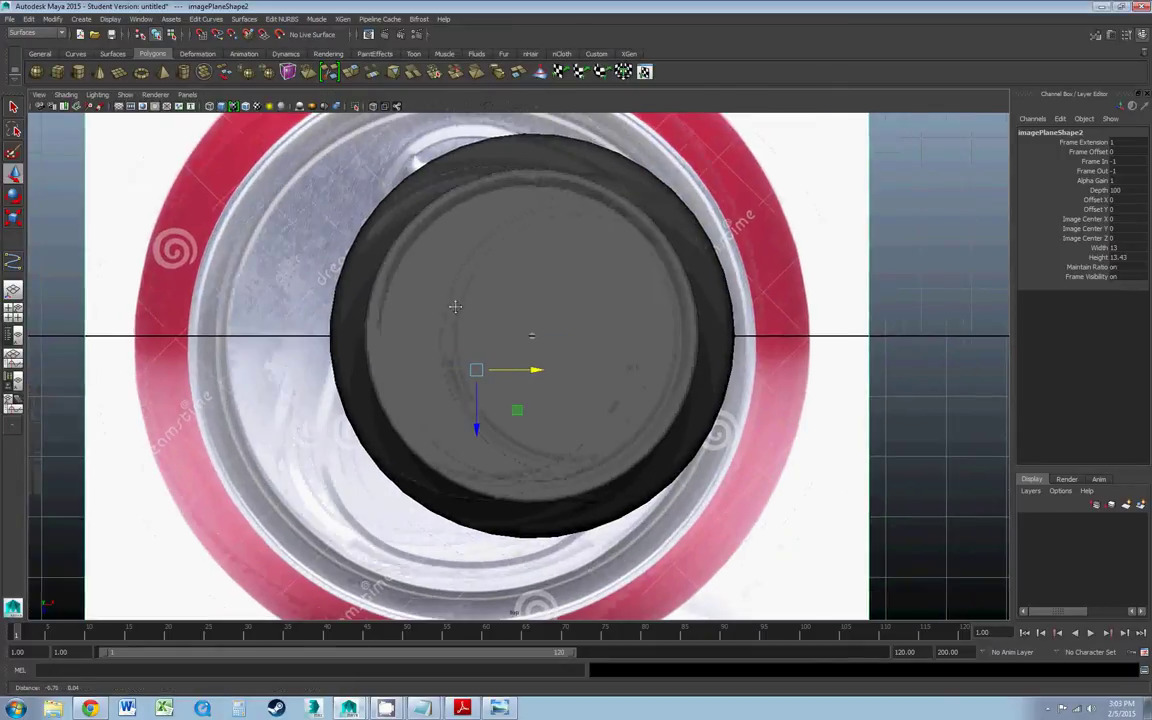
pyautogui.scroll(-3, 455, 306)
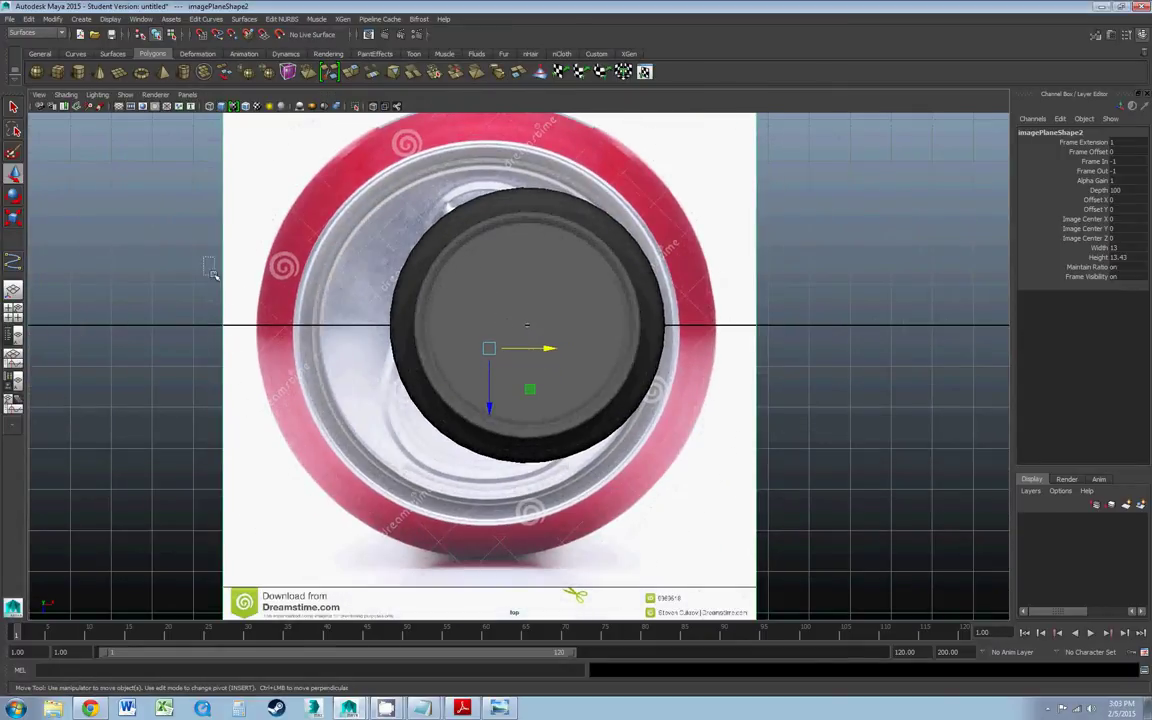
pyautogui.click(545, 352)
pyautogui.hotkey('ctrl', 'z')
pyautogui.moveTo(540, 349); pyautogui.dragTo(580, 350)
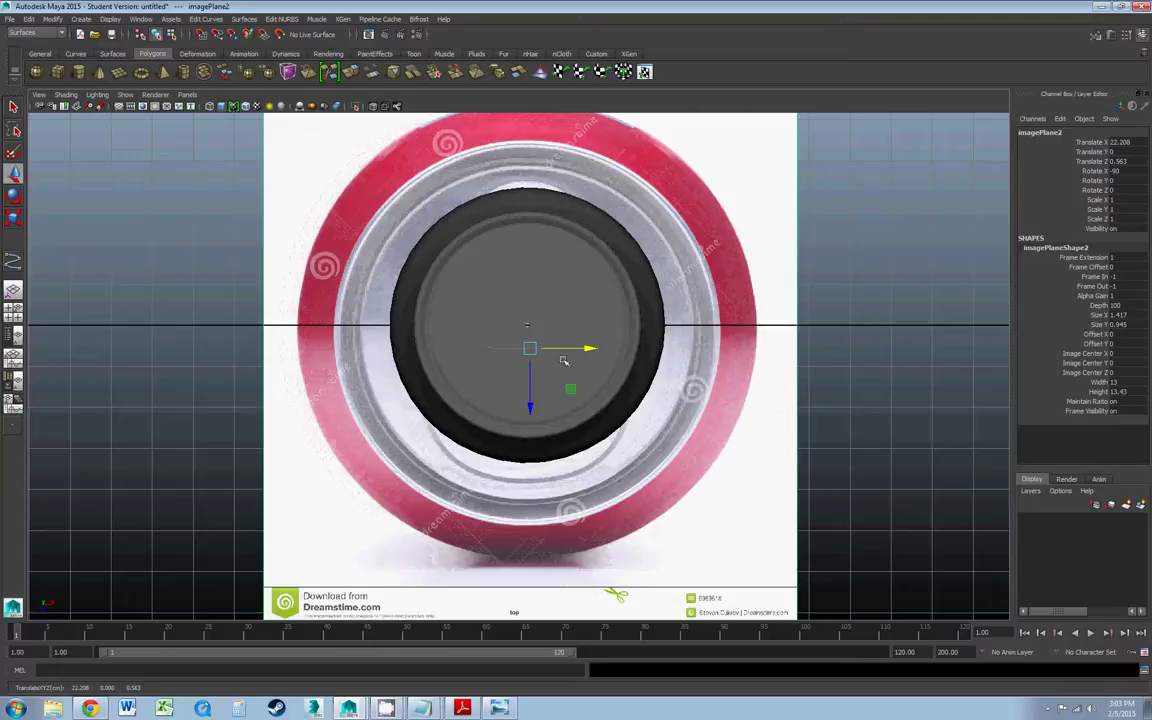
# - Scale the can-top image plane uniformly to 0.586 and move it along Z to 0.358
pyautogui.press('r')
pyautogui.moveTo(531, 349); pyautogui.dragTo(371, 514)
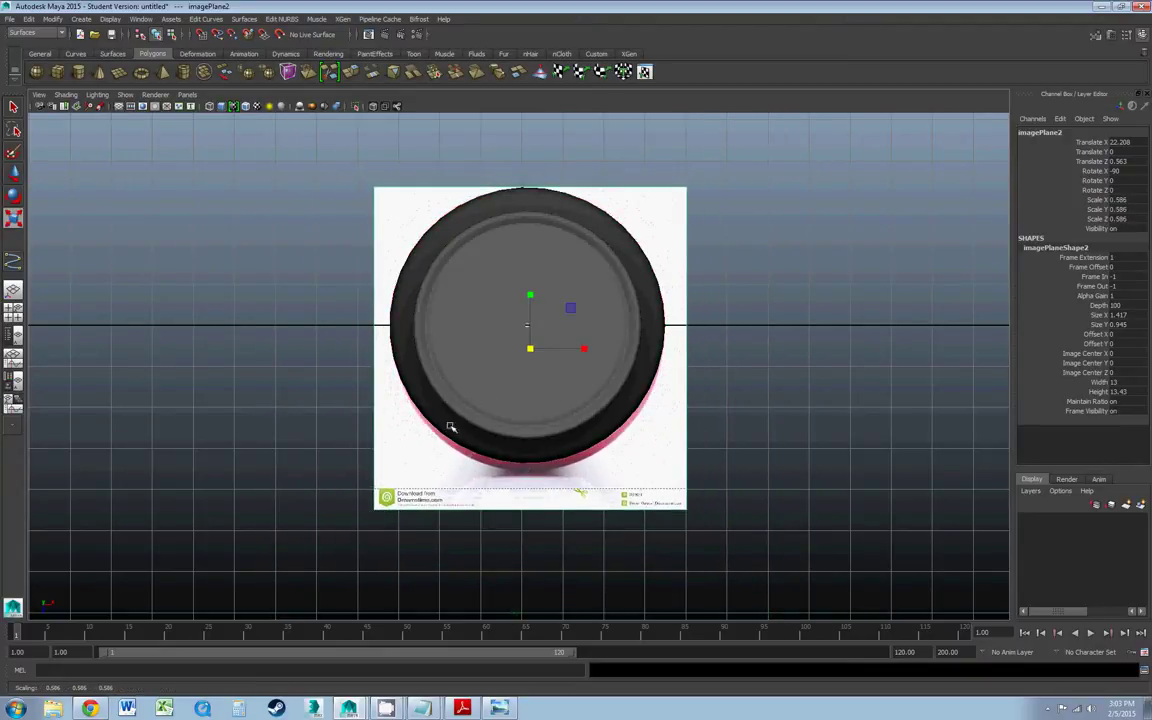
pyautogui.press('w')
pyautogui.moveTo(529, 376); pyautogui.dragTo(531, 370)
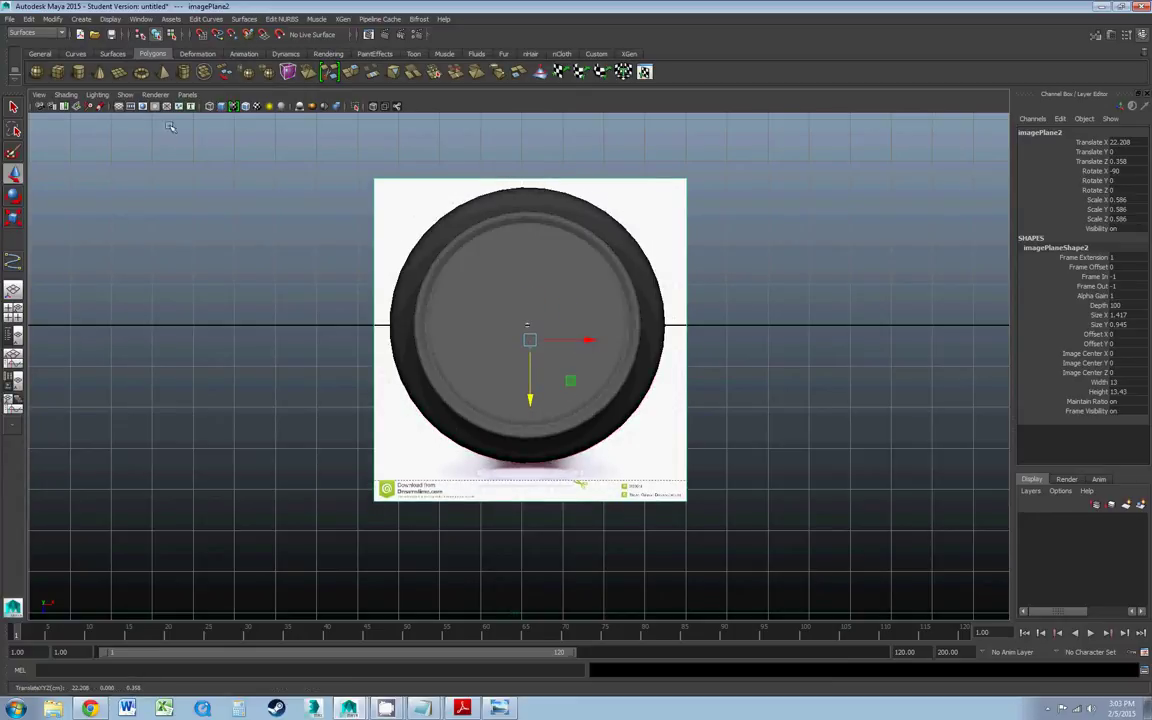
# - With the can in wireframe, fit the can-top image plane to its outline at Translate X 22.181, Translate Z 0.275 and scale 0.596
pyautogui.click(455, 277)
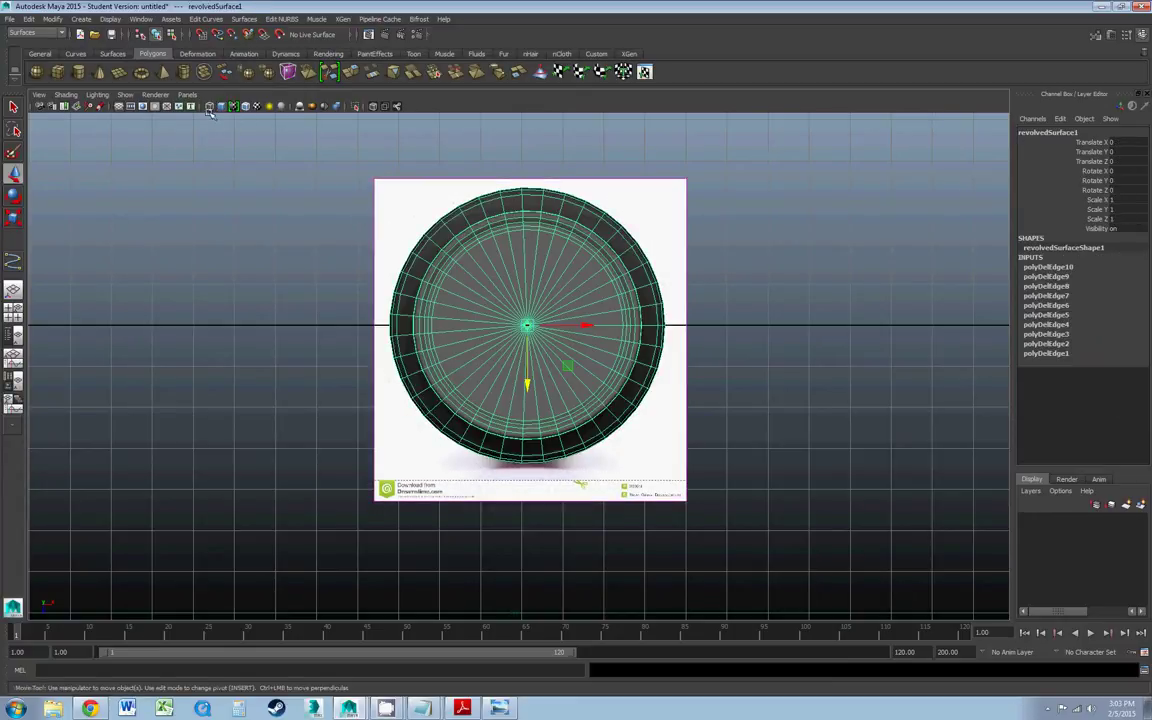
pyautogui.press('4')
pyautogui.scroll(5, 484, 325)
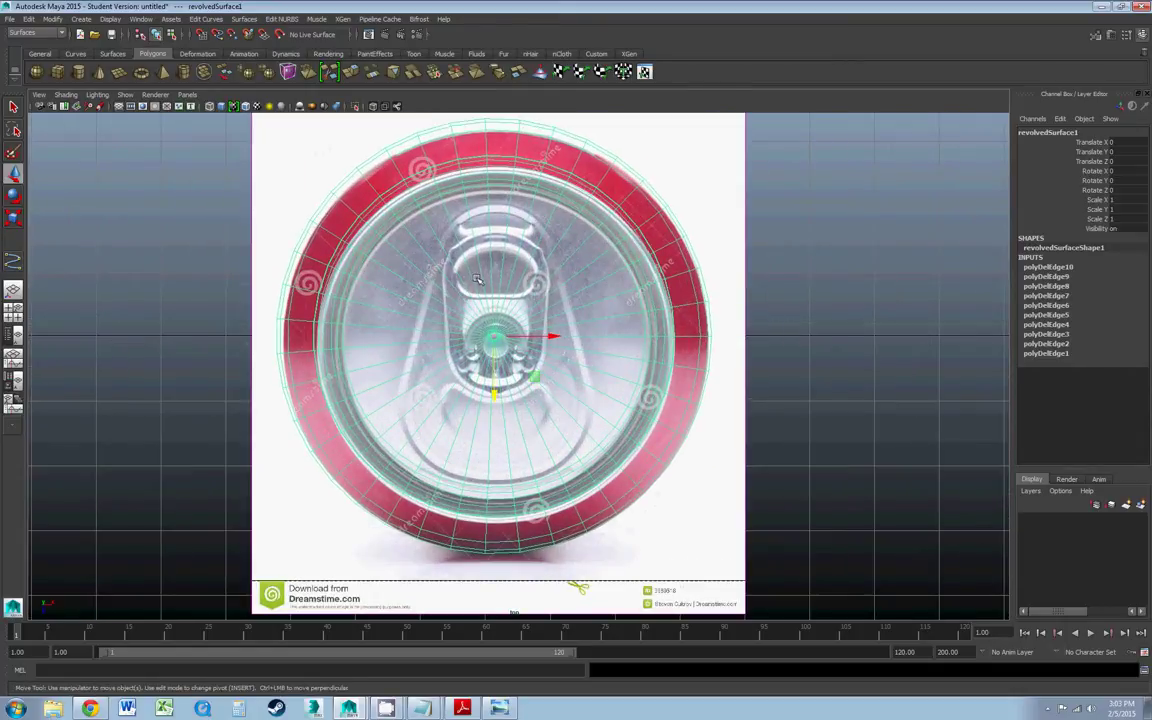
pyautogui.moveTo(770, 218); pyautogui.dragTo(719, 247)
pyautogui.moveTo(543, 359); pyautogui.dragTo(540, 360)
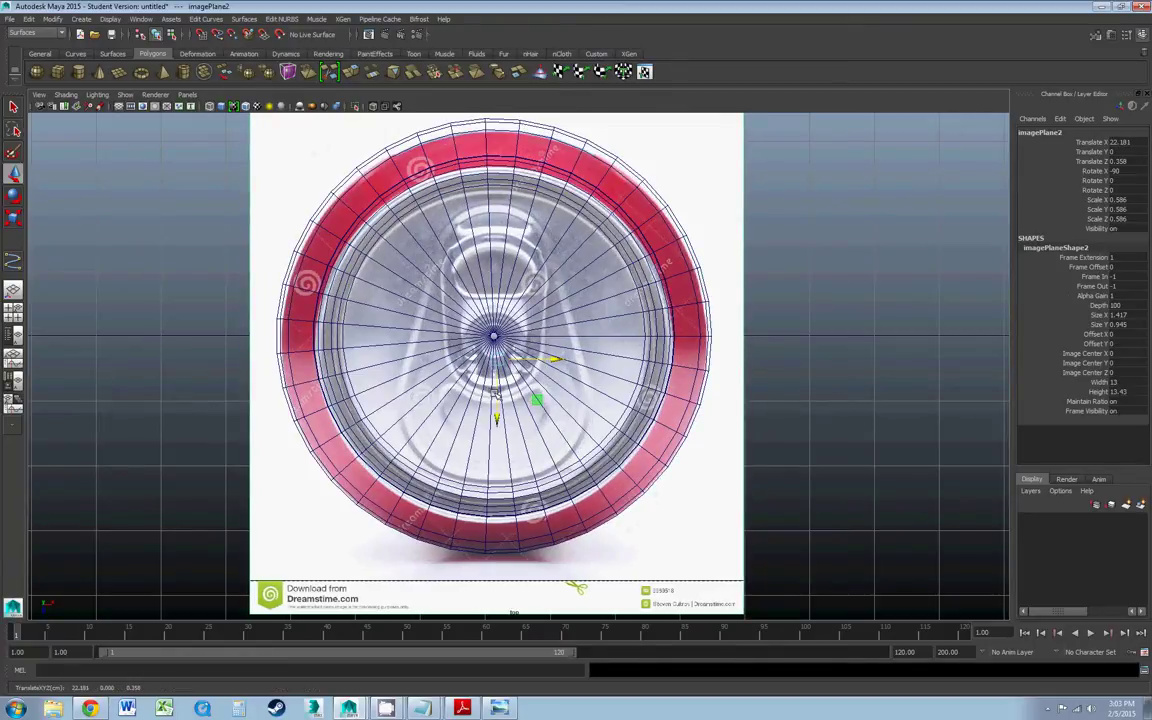
pyautogui.moveTo(497, 396); pyautogui.dragTo(497, 391)
pyautogui.press('r')
pyautogui.moveTo(497, 354); pyautogui.dragTo(500, 356)
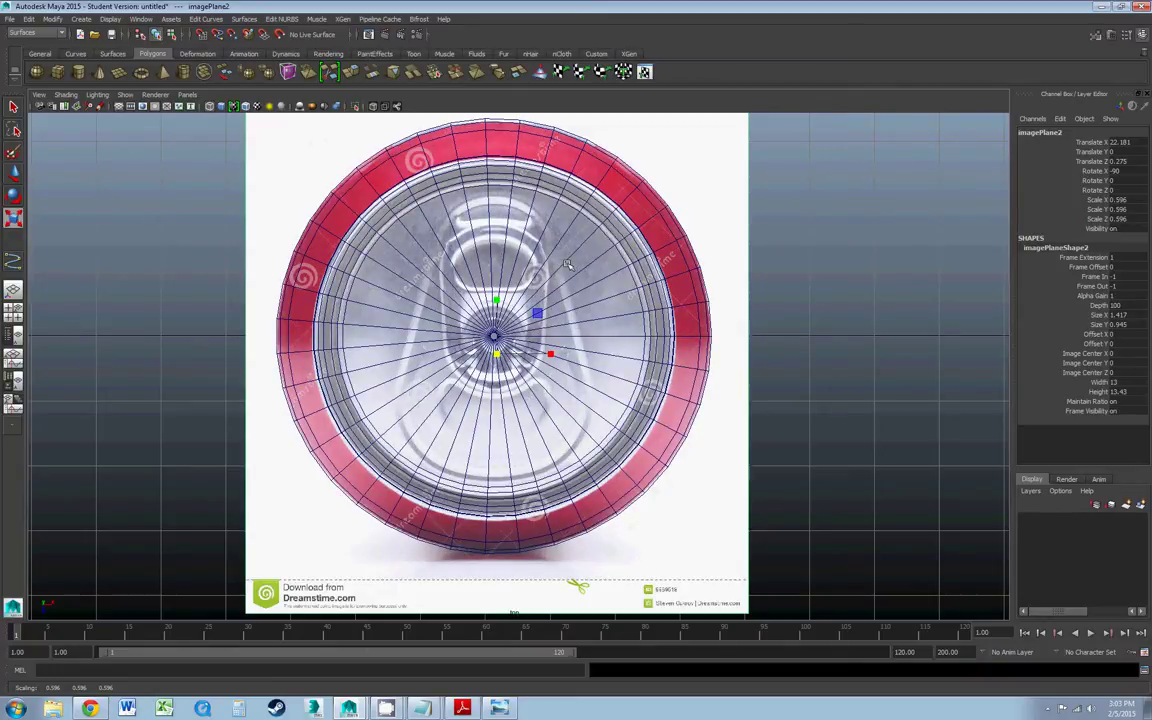
# - Restore shading, lower the can-top image plane beneath the can to Translate Y -8.935 in the perspective view, and hide the grid
pyautogui.press('5')
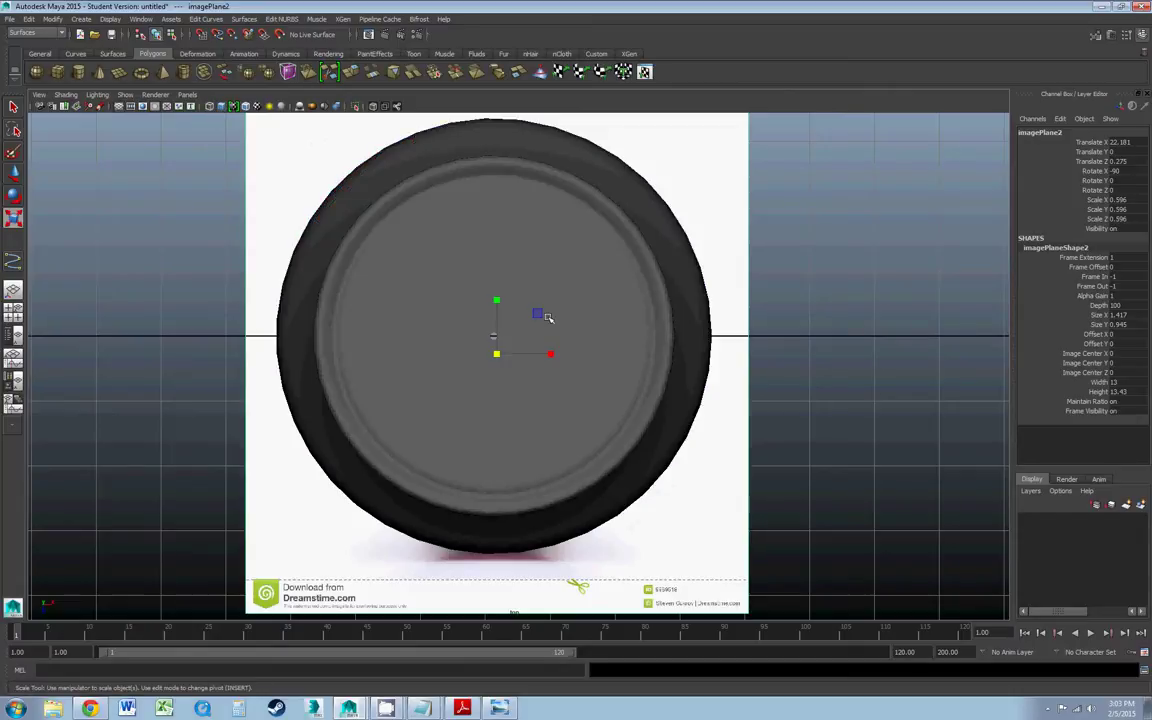
pyautogui.click(602, 290)
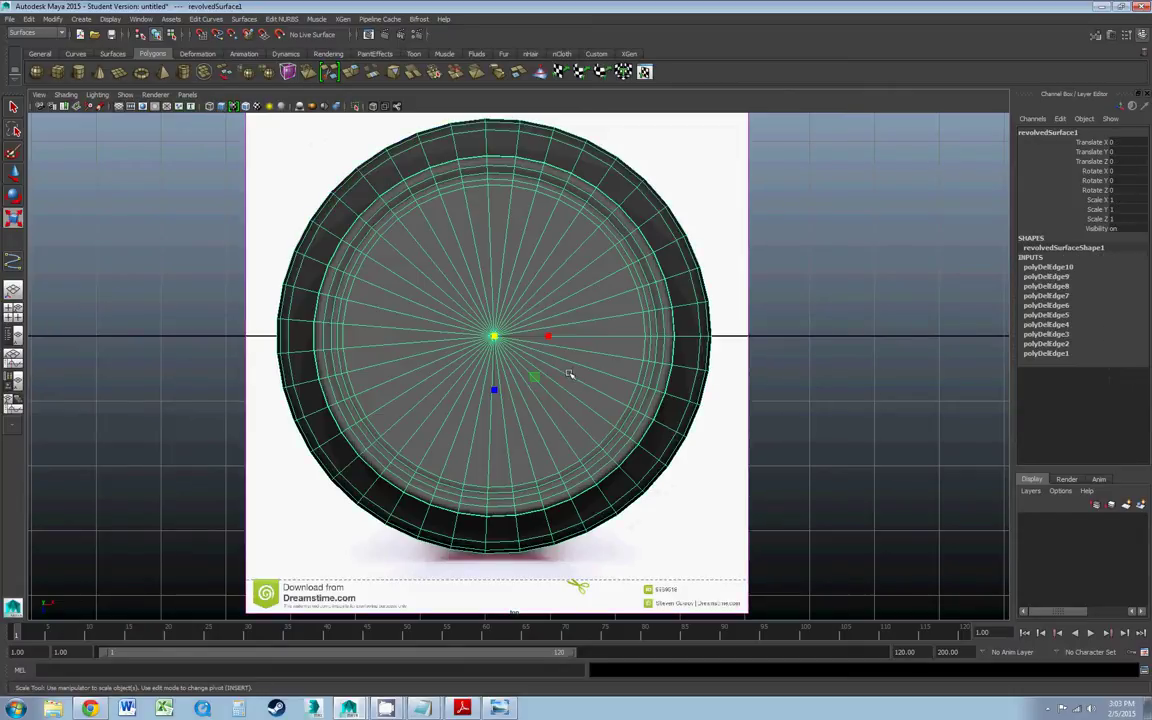
pyautogui.press('space')
pyautogui.moveTo(568, 371); pyautogui.dragTo(730, 328)
pyautogui.press('space')
pyautogui.click(670, 360)
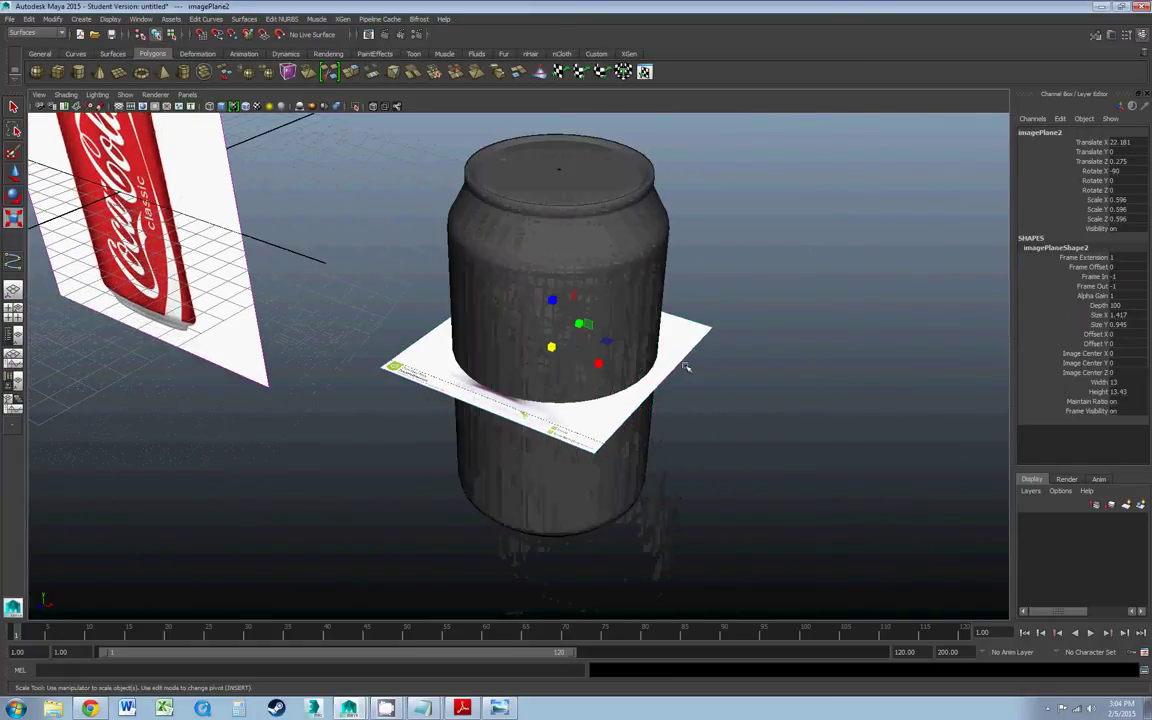
pyautogui.press('w')
pyautogui.moveTo(551, 305); pyautogui.dragTo(551, 519)
pyautogui.keyDown('alt'); pyautogui.moveTo(581, 368); pyautogui.dragTo(574, 337); pyautogui.keyUp('alt')
pyautogui.keyDown('alt'); pyautogui.moveTo(571, 334); pyautogui.dragTo(630, 309, button='middle'); pyautogui.keyUp('alt')
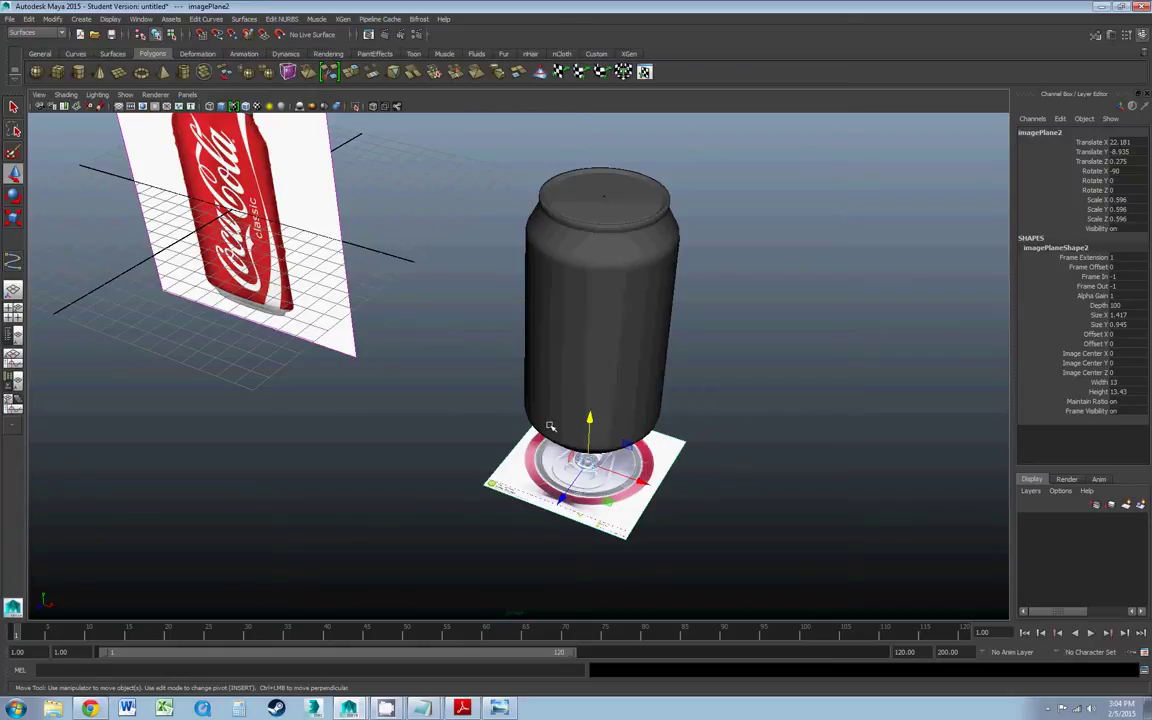
pyautogui.click(125, 94)
pyautogui.click(130, 537)
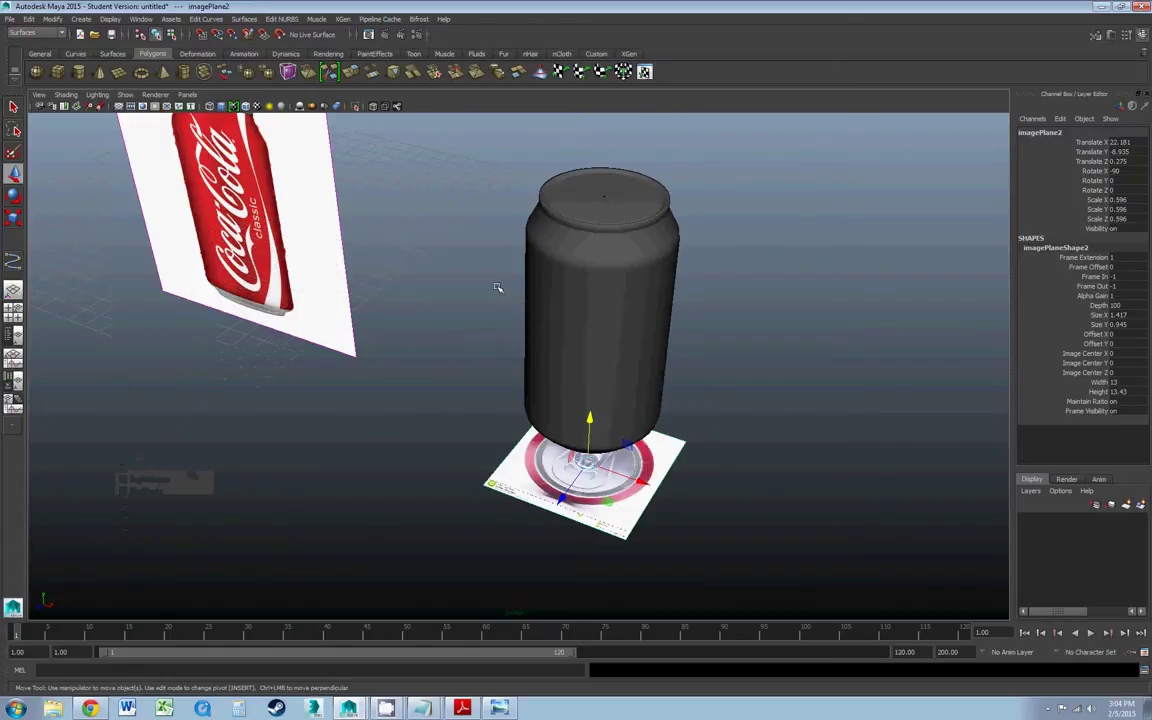
# - Show the can-top image plane's detailed attributes, and return to the channel and layer listing
pyautogui.click(1113, 36)
pyautogui.click(1113, 36)
pyautogui.click(1112, 36)
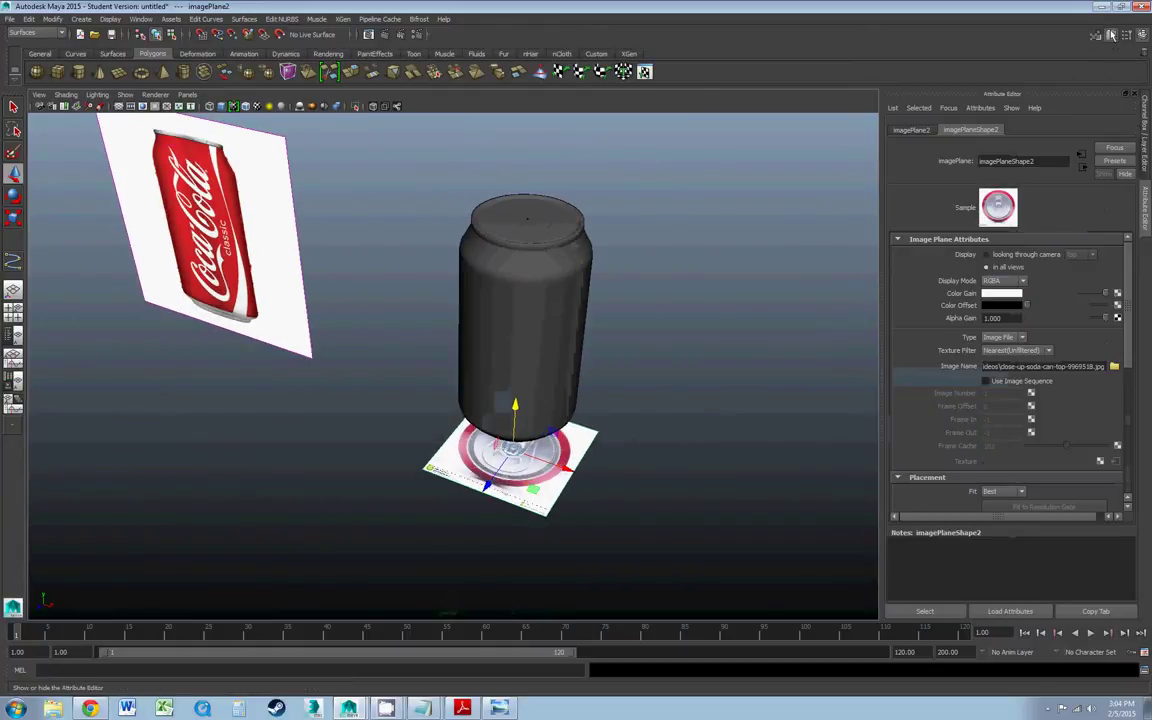
pyautogui.click(1111, 36)
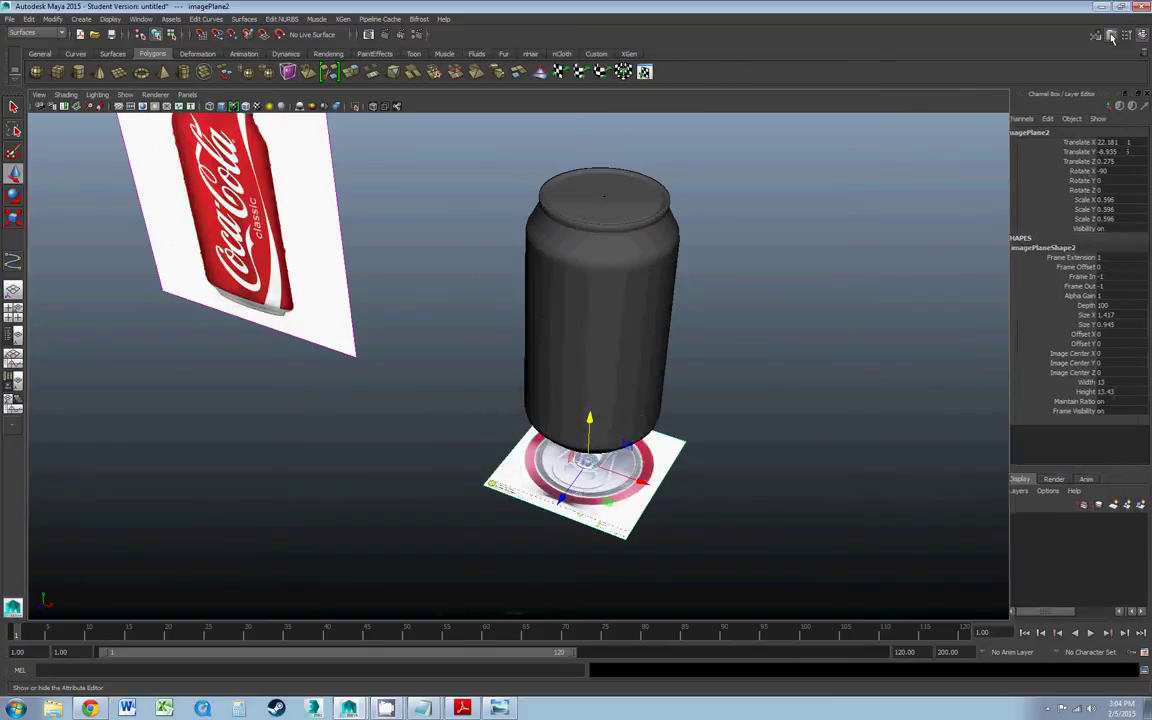
pyautogui.click(1111, 36)
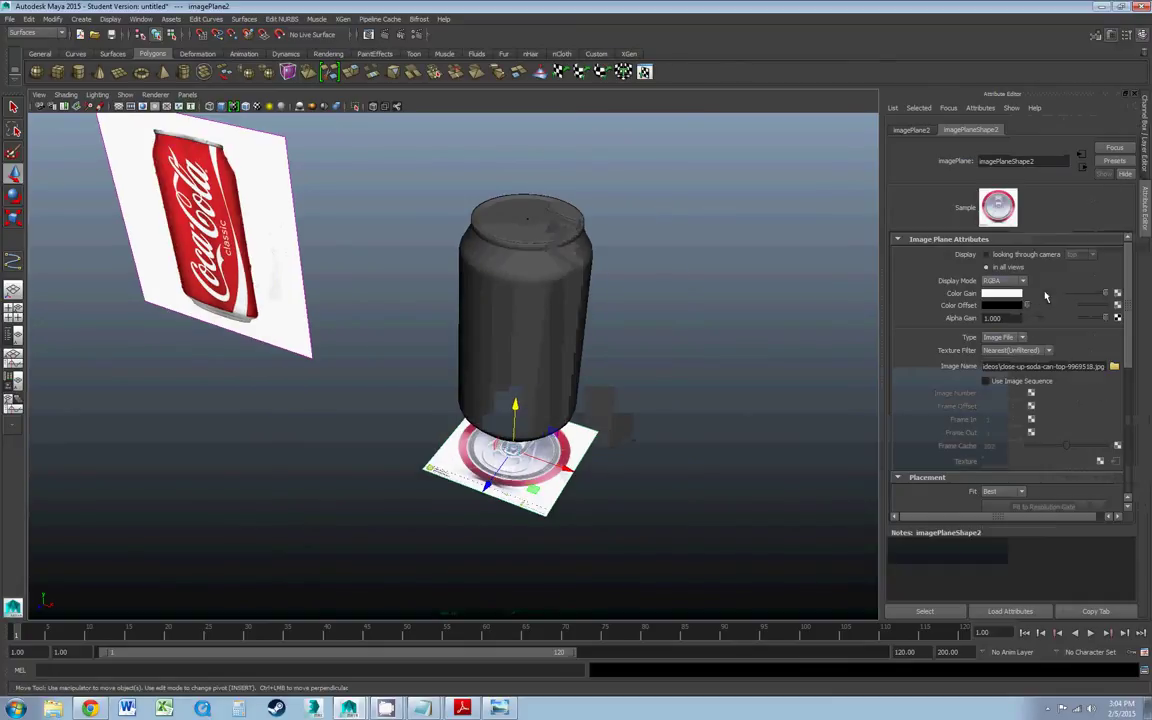
pyautogui.click(1111, 36)
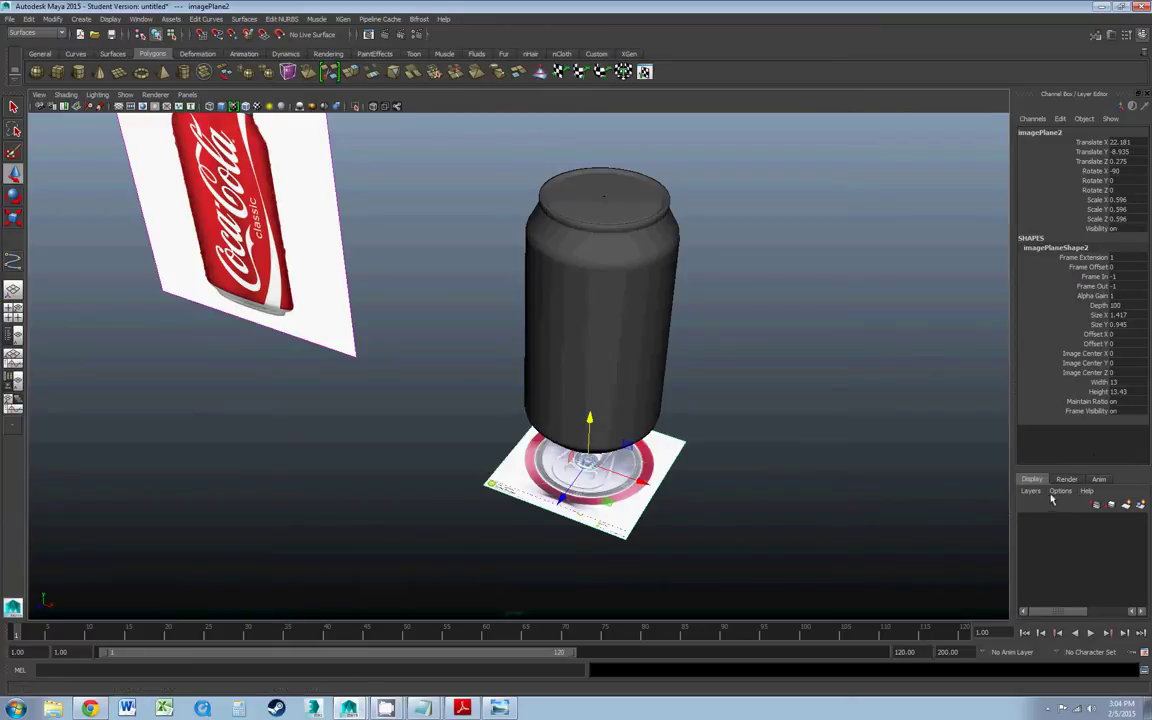
# - Create a display layer from the selected can-top image plane and name it BG_Images
pyautogui.click(1141, 507)
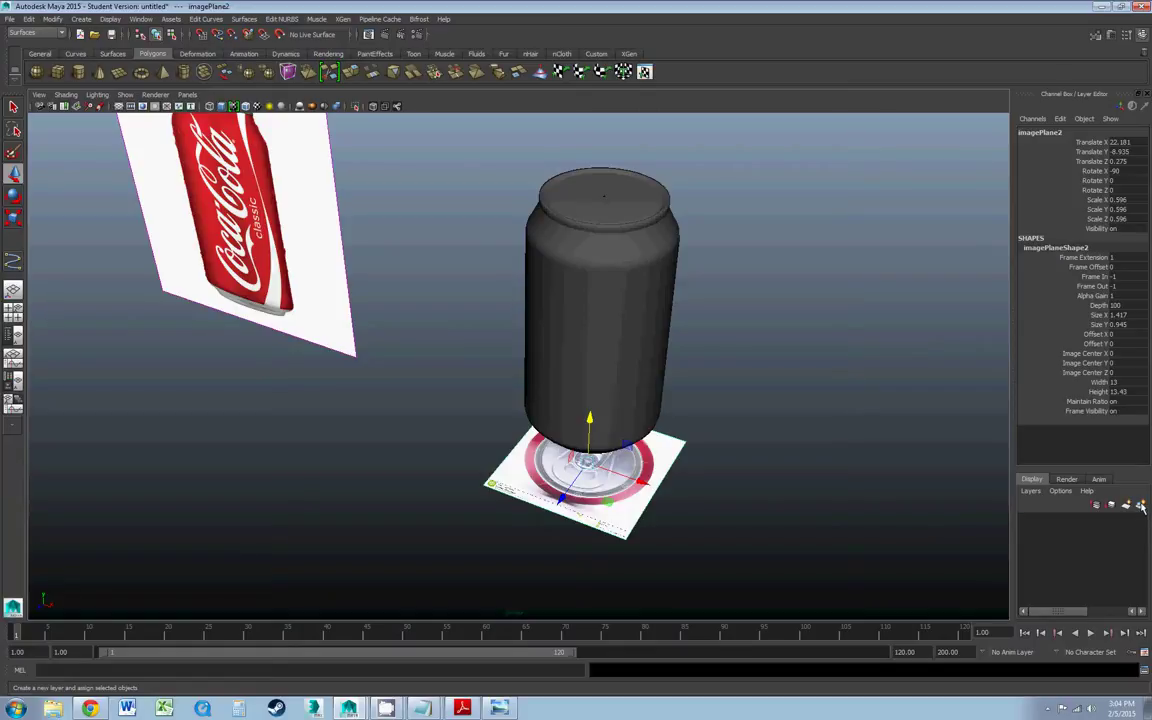
pyautogui.click(1141, 507)
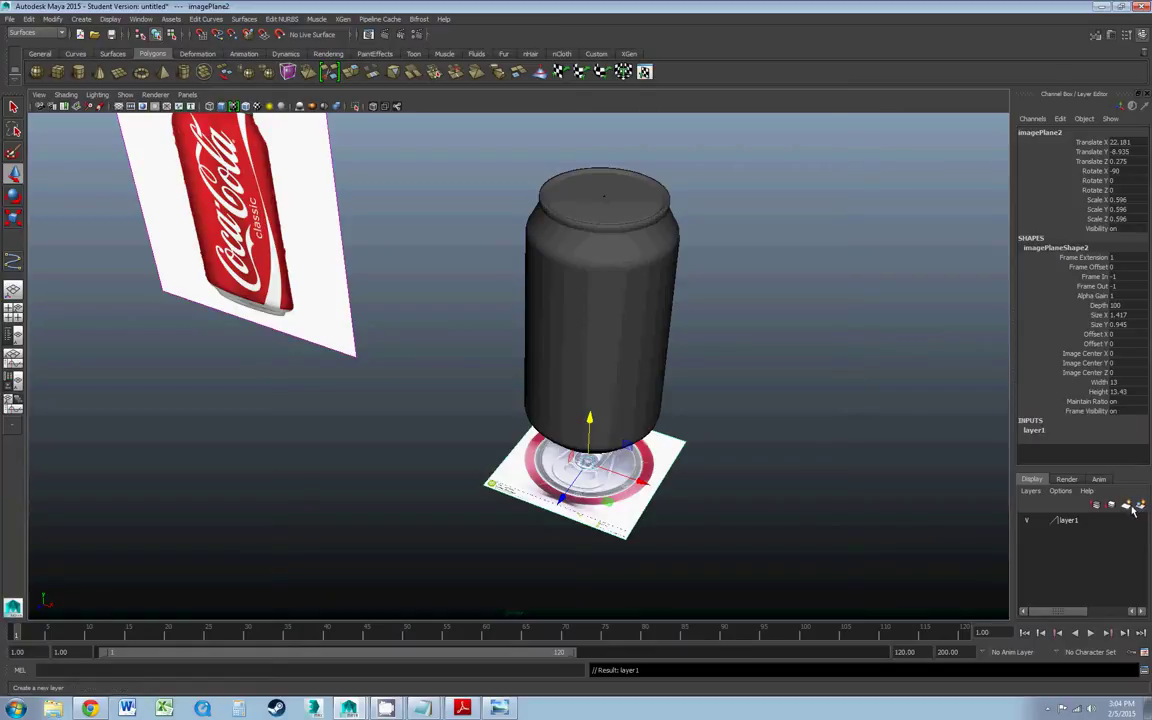
pyautogui.doubleClick(1075, 522)
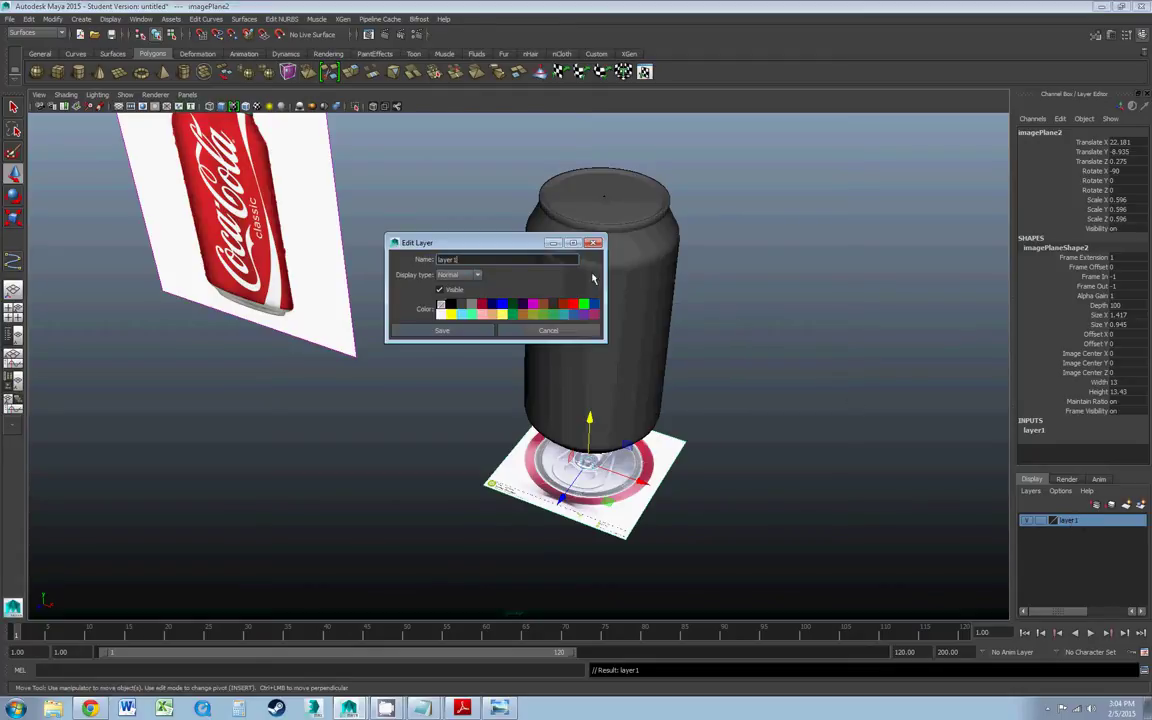
pyautogui.write('c')
pyautogui.click(441, 330)
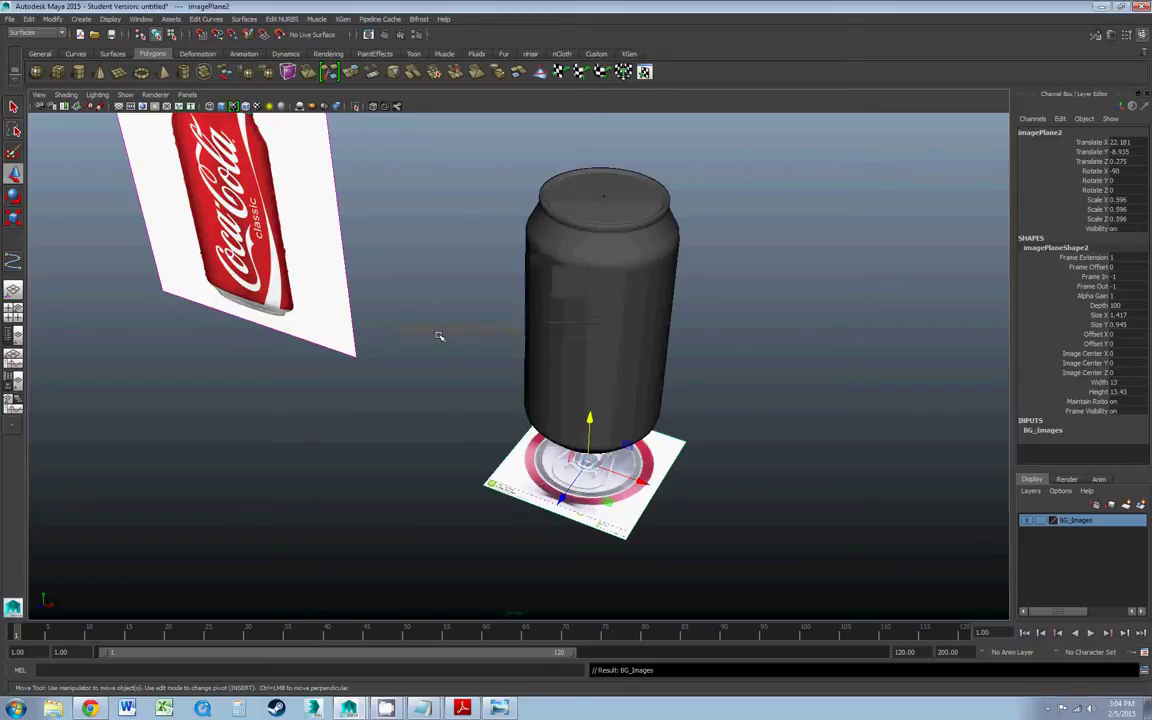
# - Add the selected can-top image plane to the BG_Images layer, toggle the layer's visibility to check it, and leave it hidden
pyautogui.click(686, 506)
pyautogui.moveTo(717, 422); pyautogui.dragTo(669, 467)
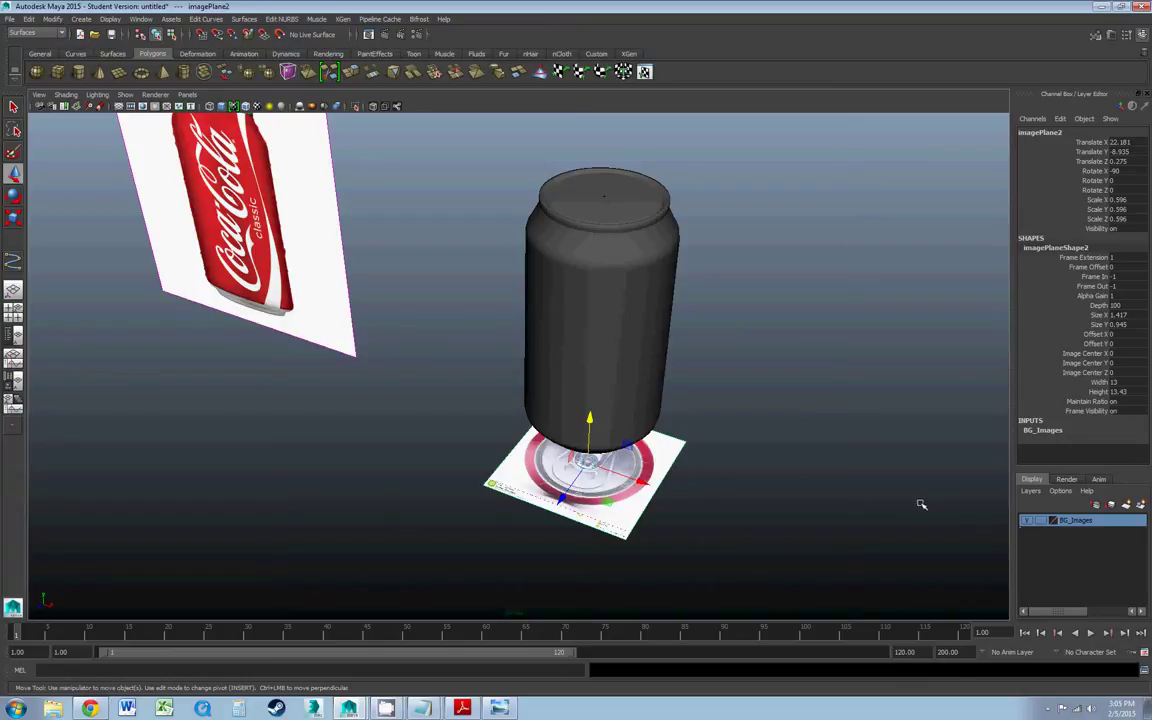
pyautogui.rightClick(1077, 522)
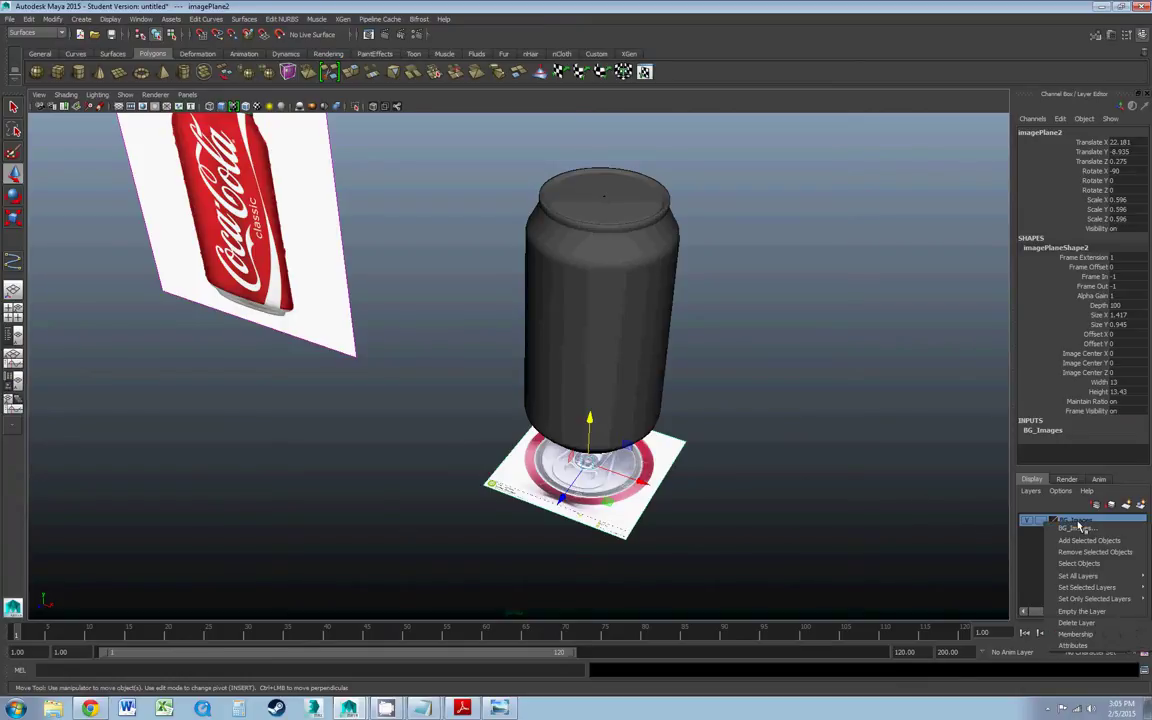
pyautogui.click(1080, 541)
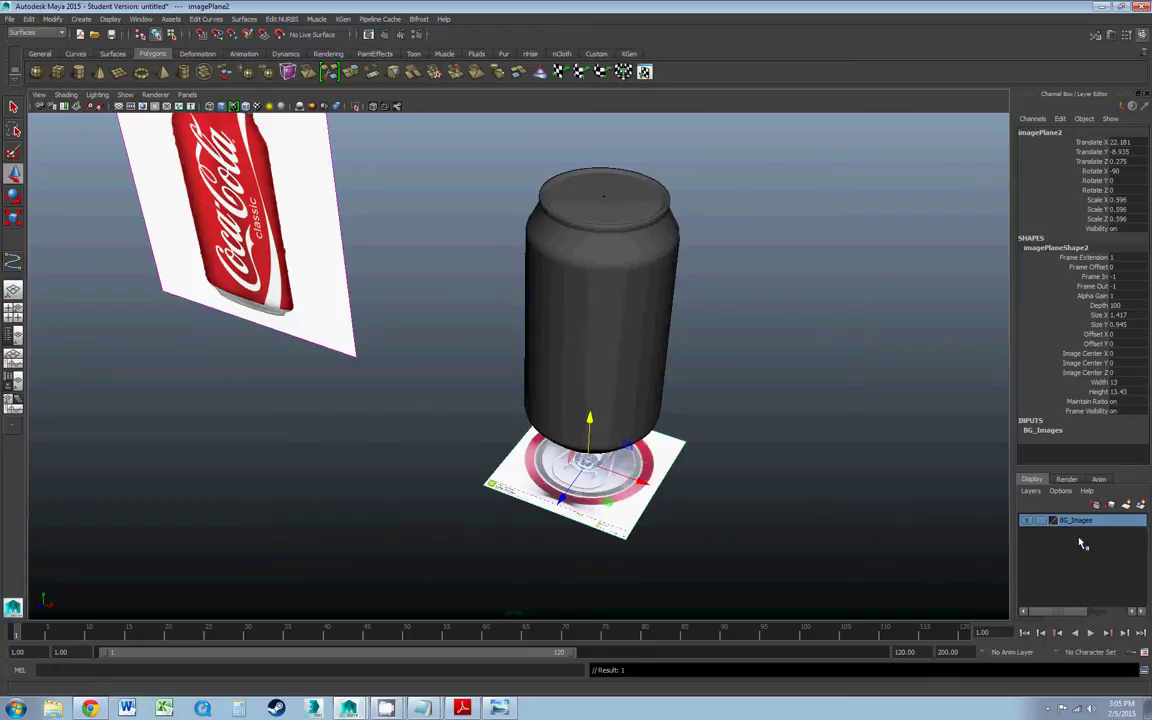
pyautogui.click(1028, 521)
pyautogui.click(1028, 521)
pyautogui.click(1028, 521)
pyautogui.click(1028, 521)
pyautogui.click(1029, 521)
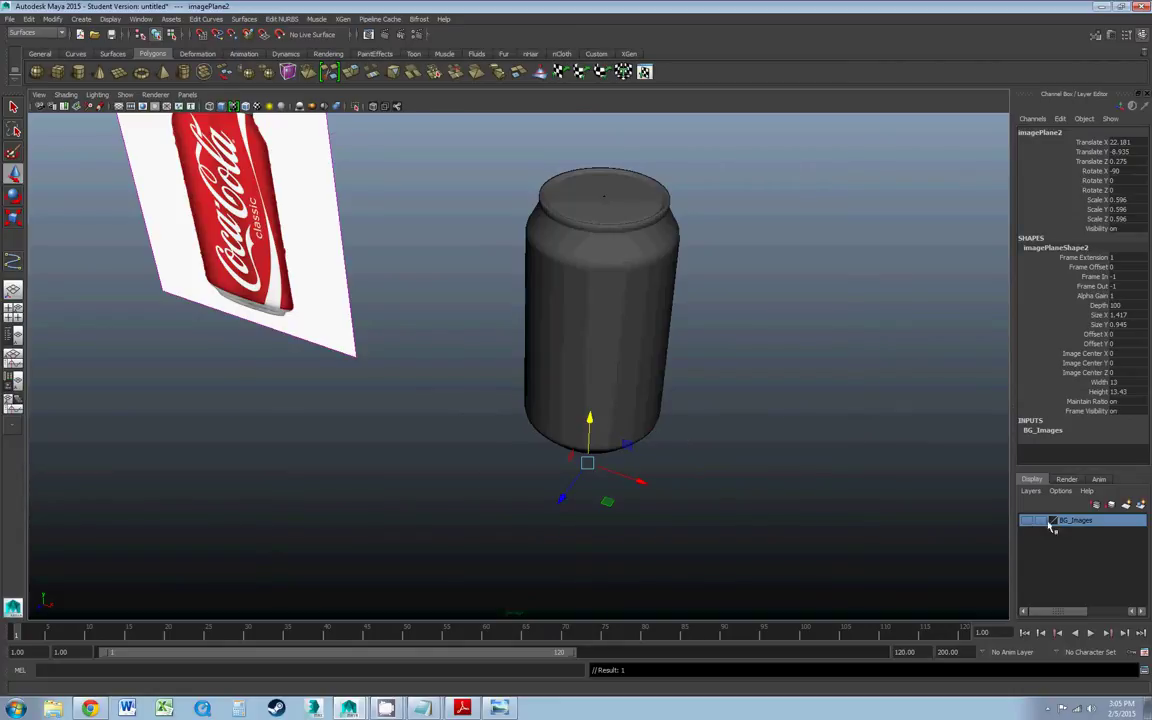
# - Add the front Coca-Cola image plane to the BG_Images layer, and test the layer's visibility, leaving it hidden
pyautogui.moveTo(391, 319); pyautogui.dragTo(330, 360)
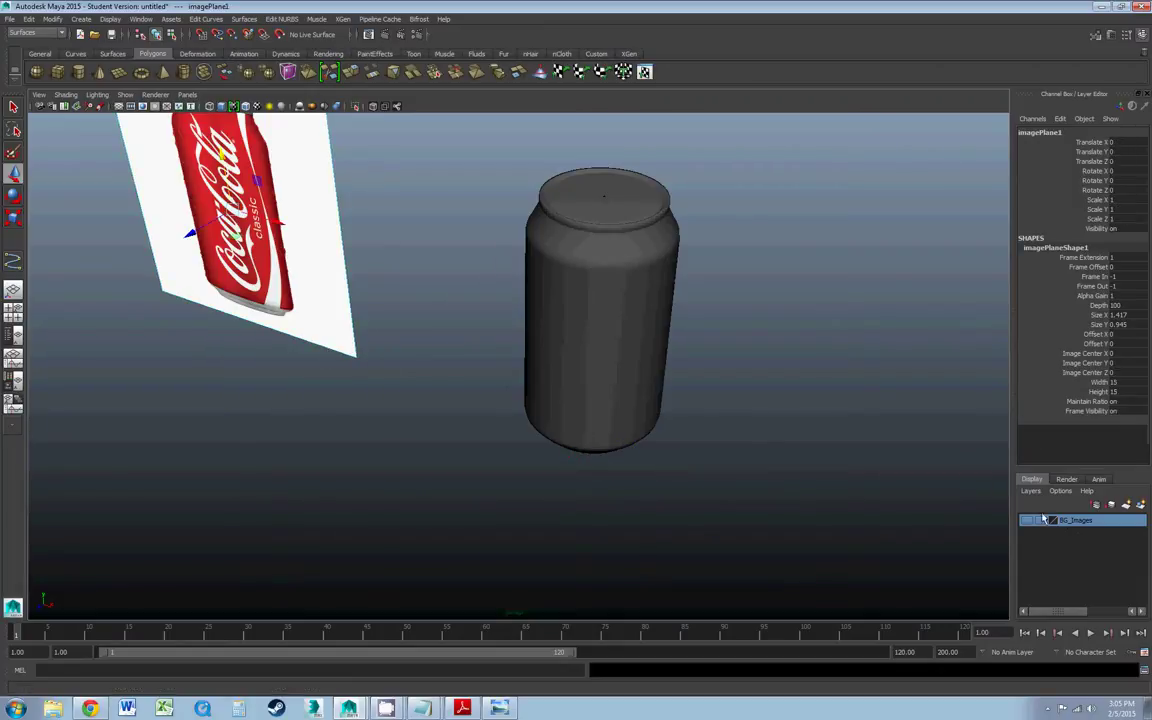
pyautogui.rightClick(1086, 522)
pyautogui.click(1088, 539)
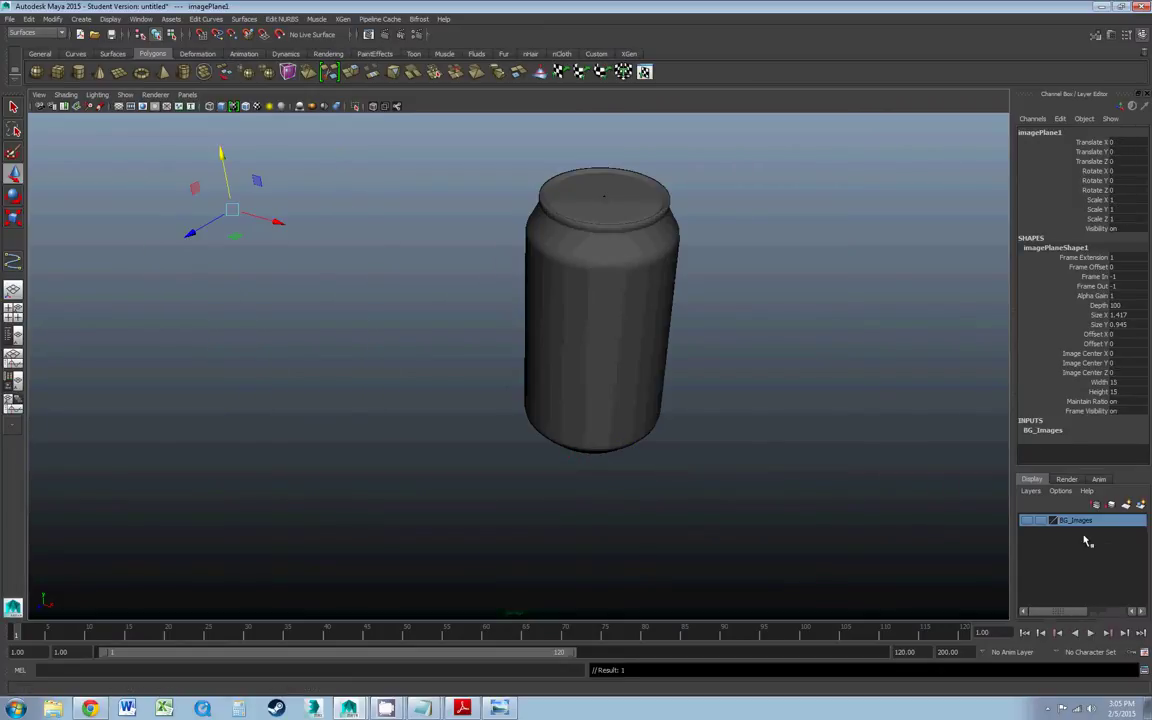
pyautogui.click(1026, 521)
pyautogui.click(1026, 521)
pyautogui.click(1026, 521)
pyautogui.click(1026, 522)
pyautogui.click(1026, 522)
pyautogui.click(1026, 522)
pyautogui.click(1026, 522)
pyautogui.click(1026, 522)
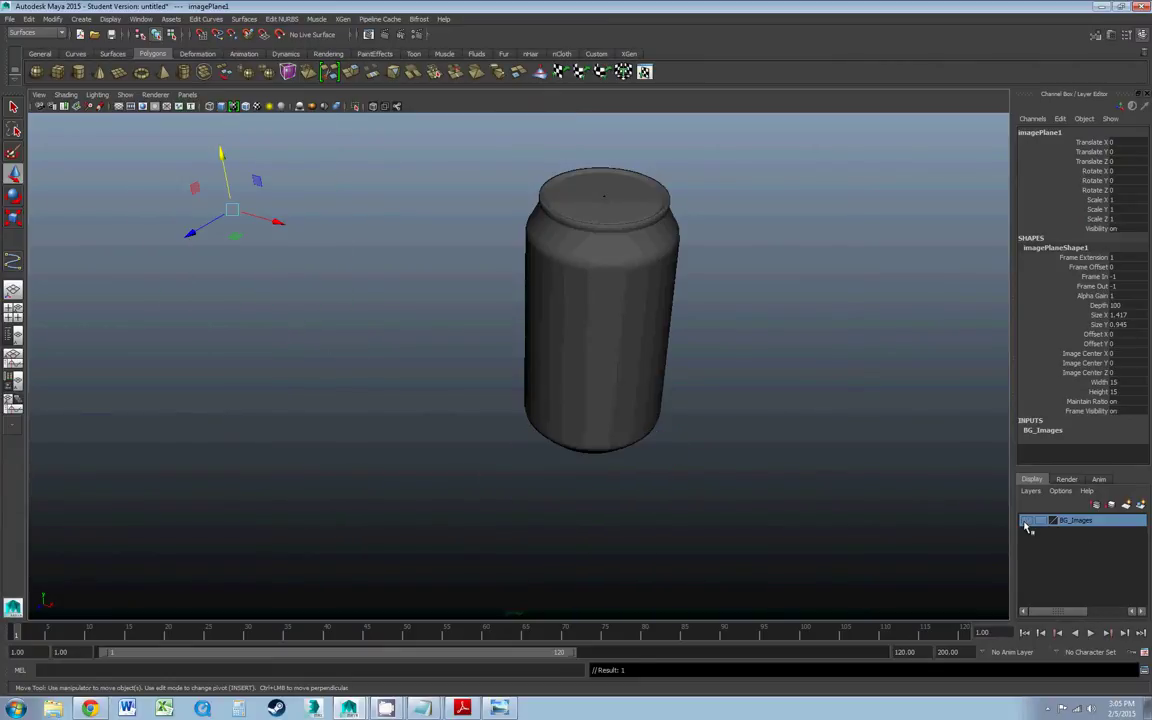
# - Create a second display layer from the selected front image plane and name it Body_Can
pyautogui.keyDown('alt'); pyautogui.moveTo(829, 388); pyautogui.dragTo(746, 404, button='middle'); pyautogui.keyUp('alt')
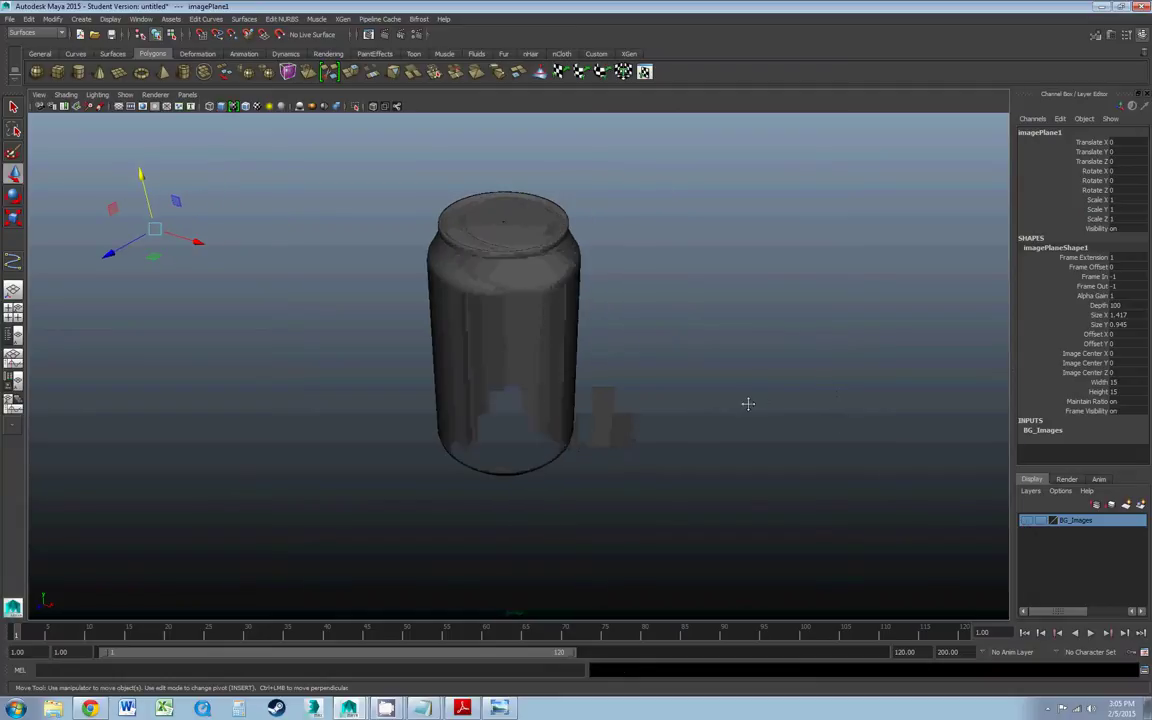
pyautogui.click(1141, 504)
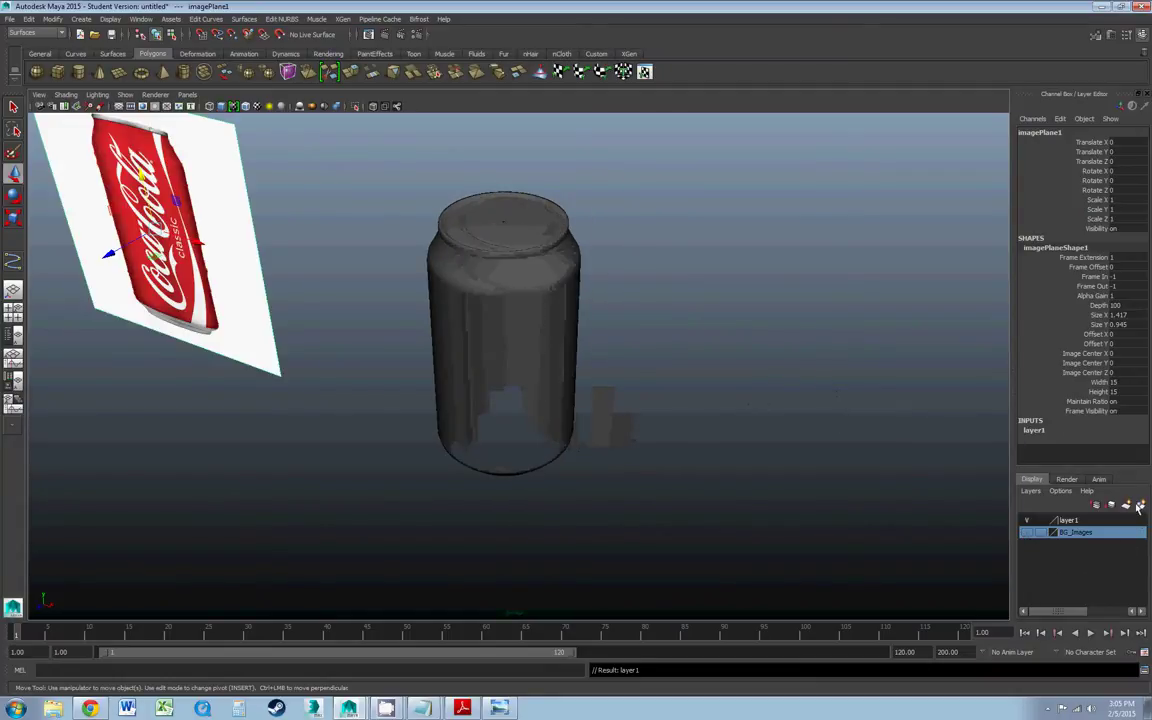
pyautogui.doubleClick(1068, 521)
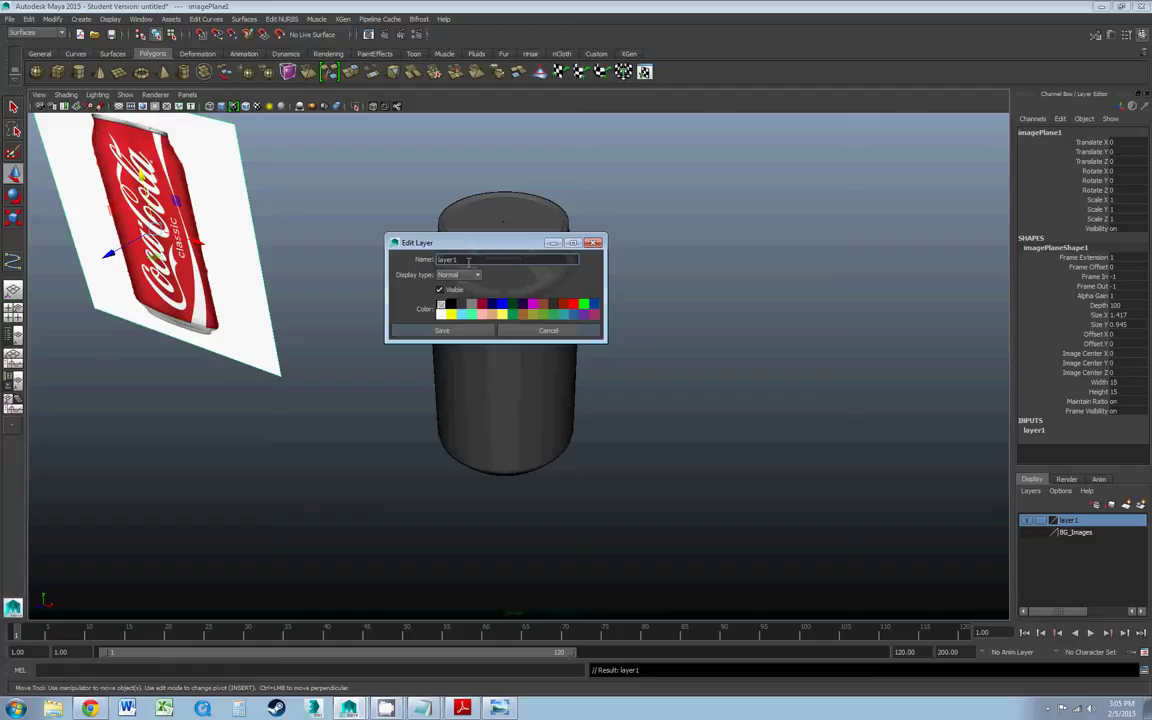
pyautogui.write('G')
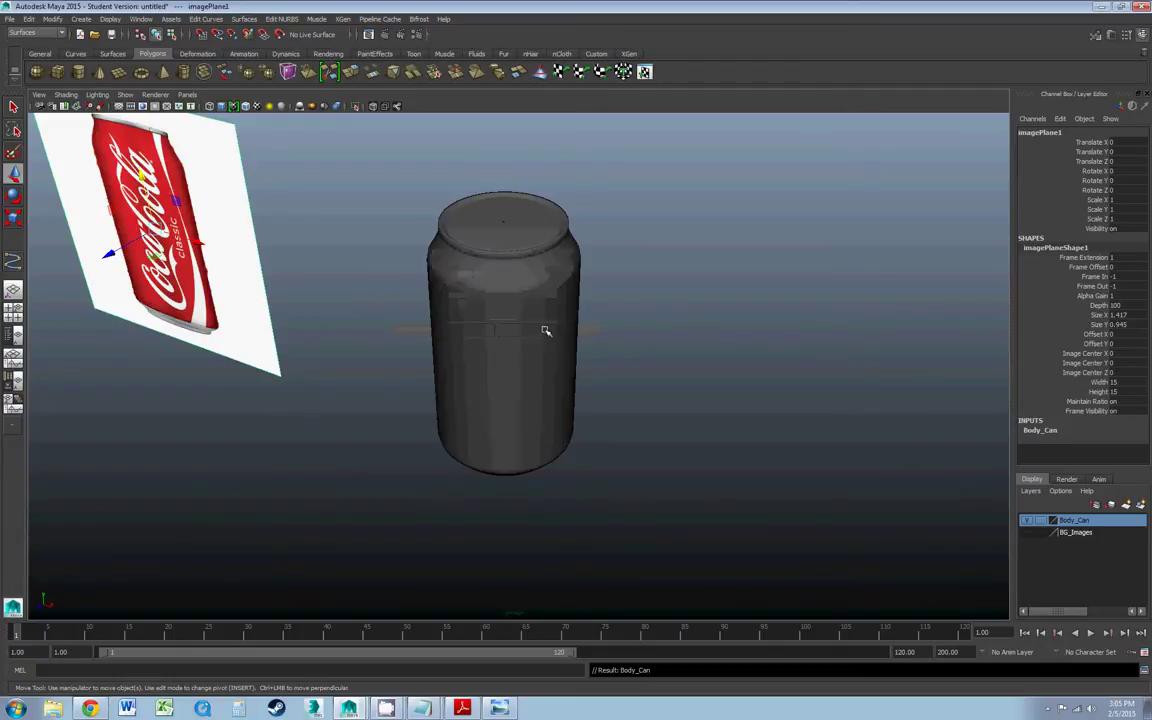
# - Detach the can's mesh along the edge loop just beneath the top rim, using the Polygons menu set
pyautogui.click(480, 290)
pyautogui.rightClick(494, 338)
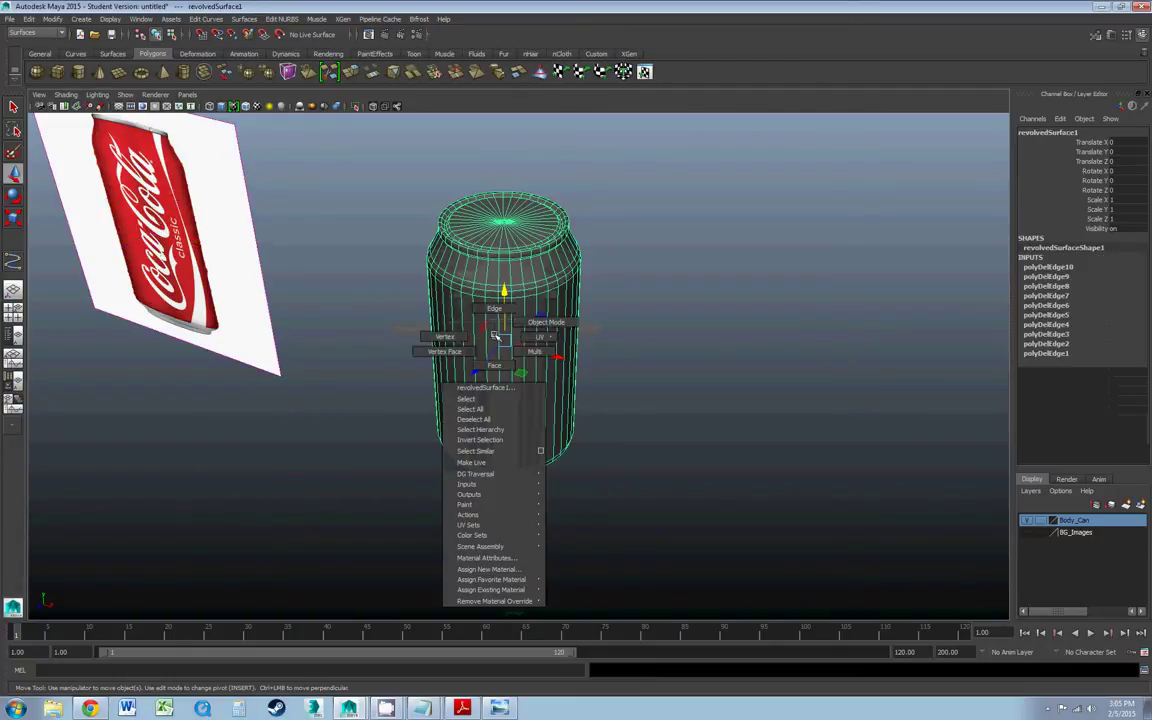
pyautogui.click(494, 308)
pyautogui.keyDown('alt'); pyautogui.moveTo(519, 270); pyautogui.dragTo(526, 313); pyautogui.keyUp('alt')
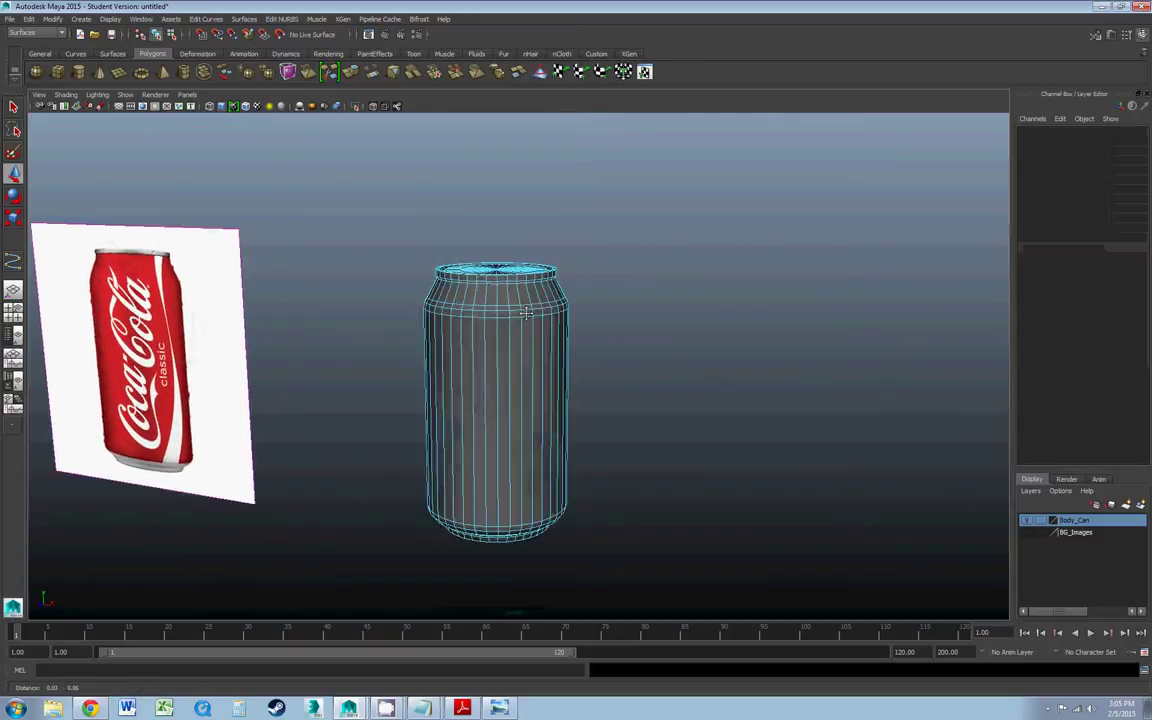
pyautogui.scroll(8, 526, 313)
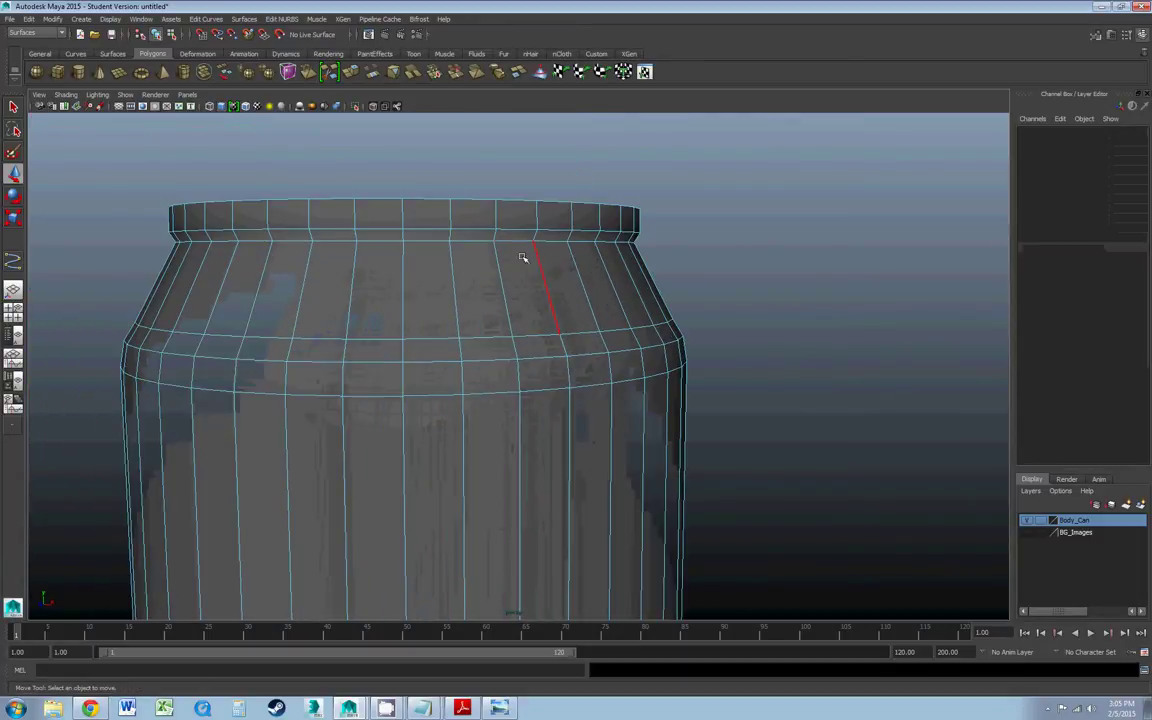
pyautogui.doubleClick(519, 243)
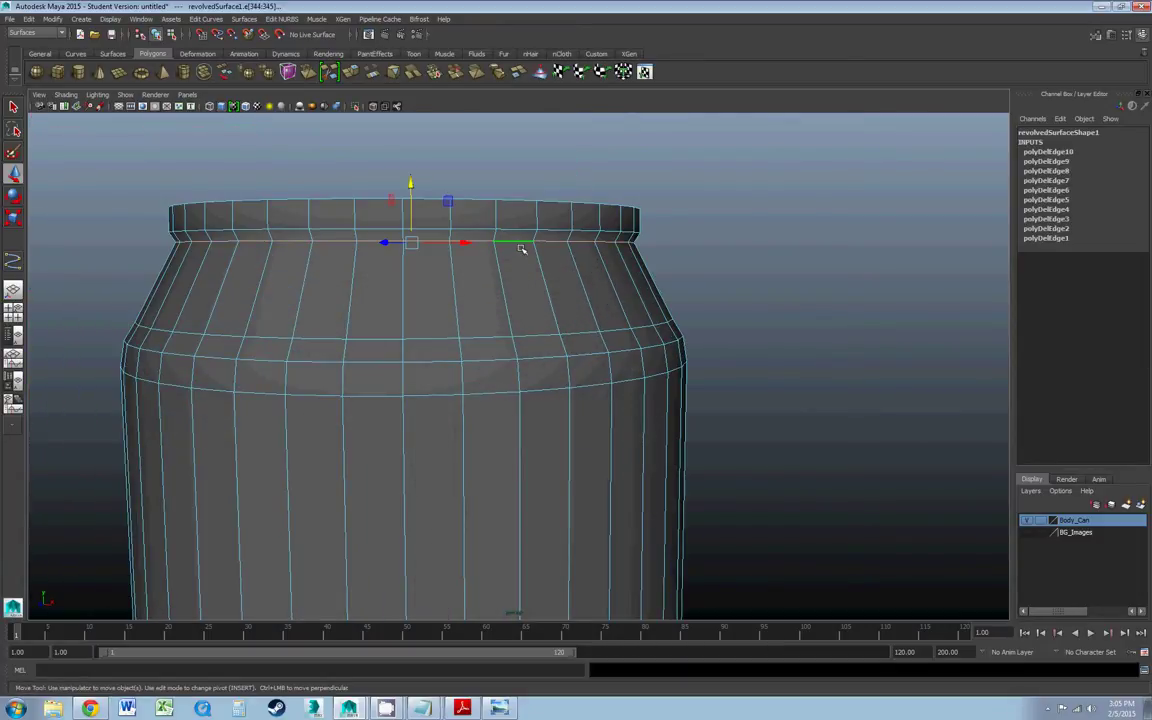
pyautogui.click(34, 33)
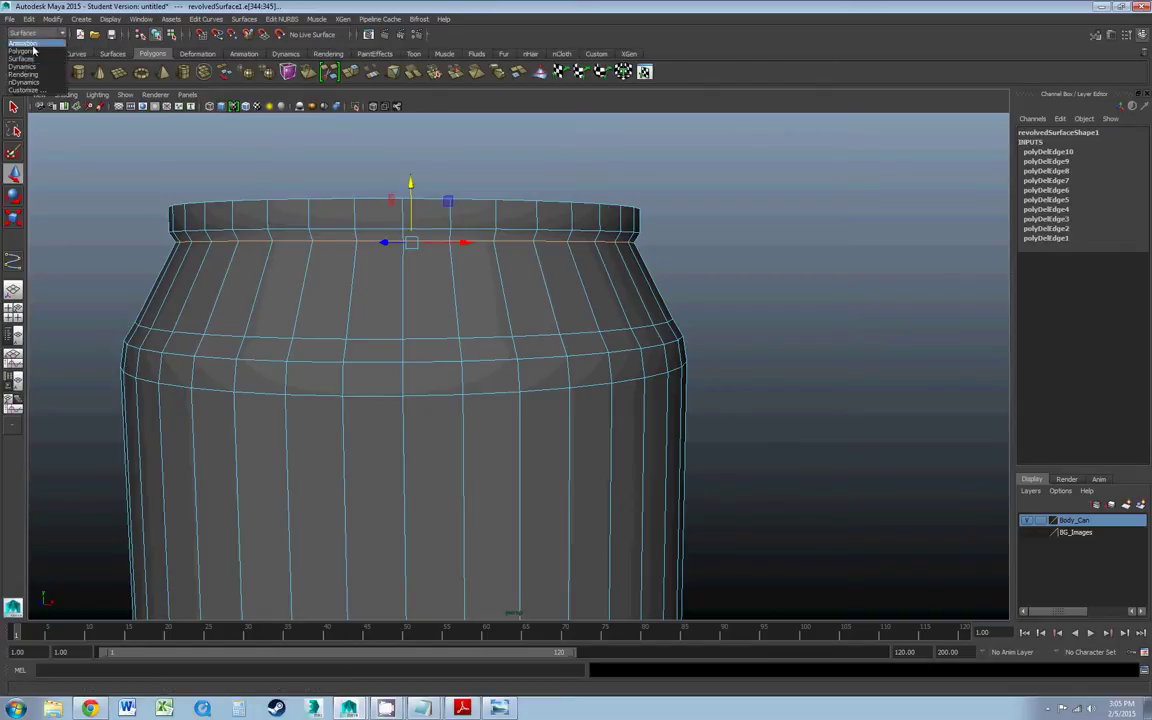
pyautogui.click(33, 50)
pyautogui.click(222, 19)
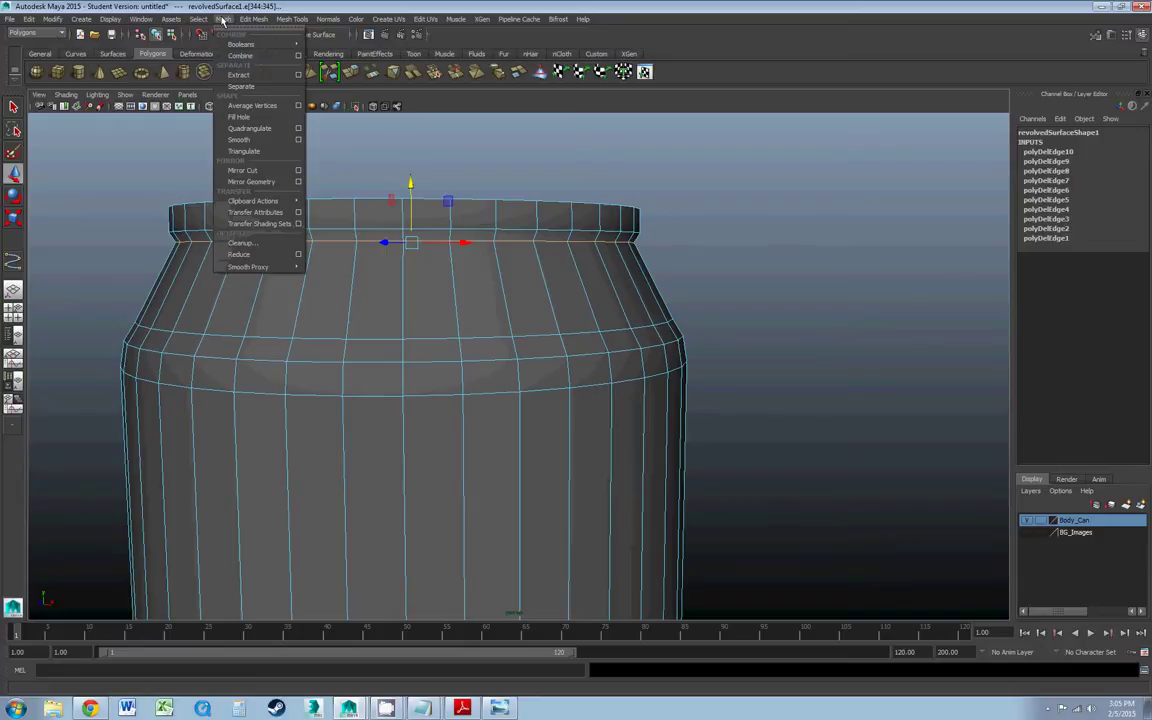
pyautogui.moveTo(252, 20)
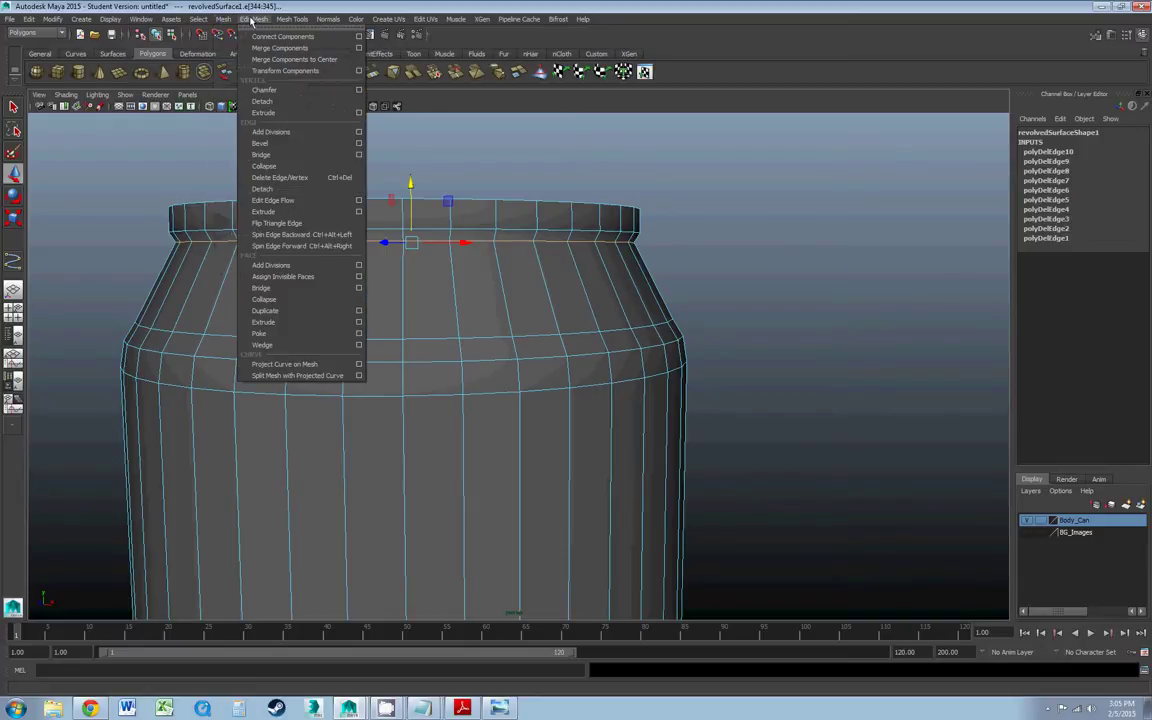
pyautogui.click(267, 190)
# - Move the can body's faces down about 1.12 units to test their separation from the lid
pyautogui.scroll(-4, 327, 262)
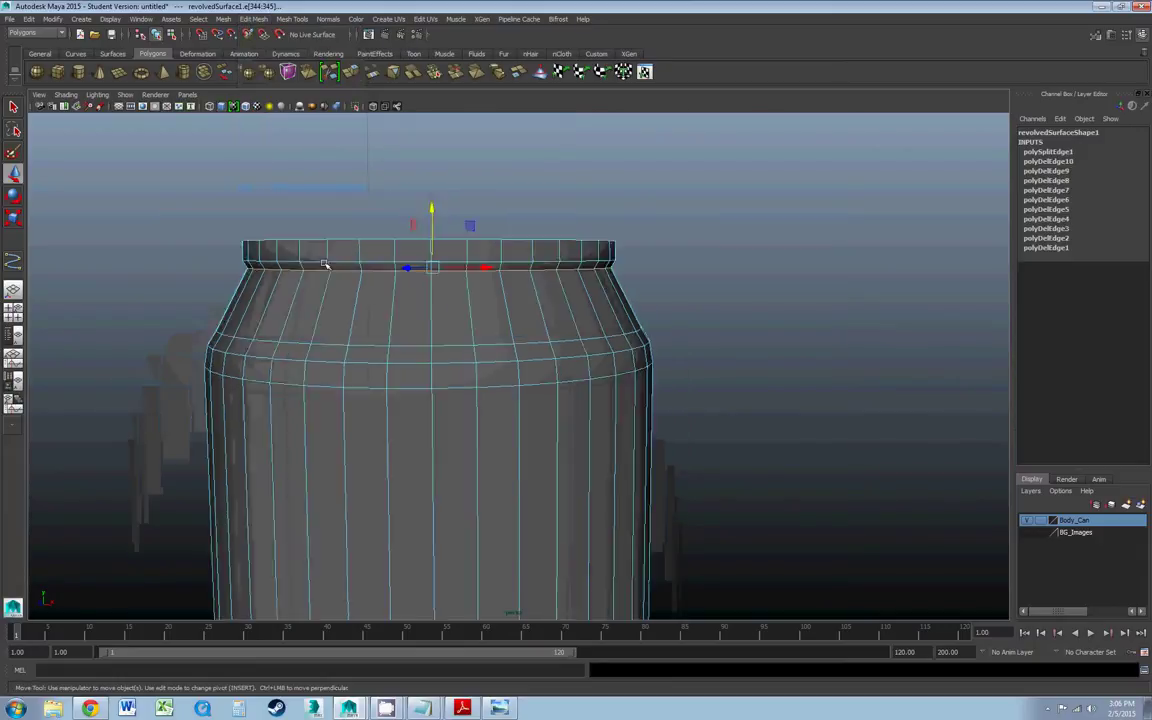
pyautogui.moveTo(508, 260); pyautogui.dragTo(545, 296, button='right')
pyautogui.click(609, 265)
pyautogui.click(570, 270)
pyautogui.click(533, 282)
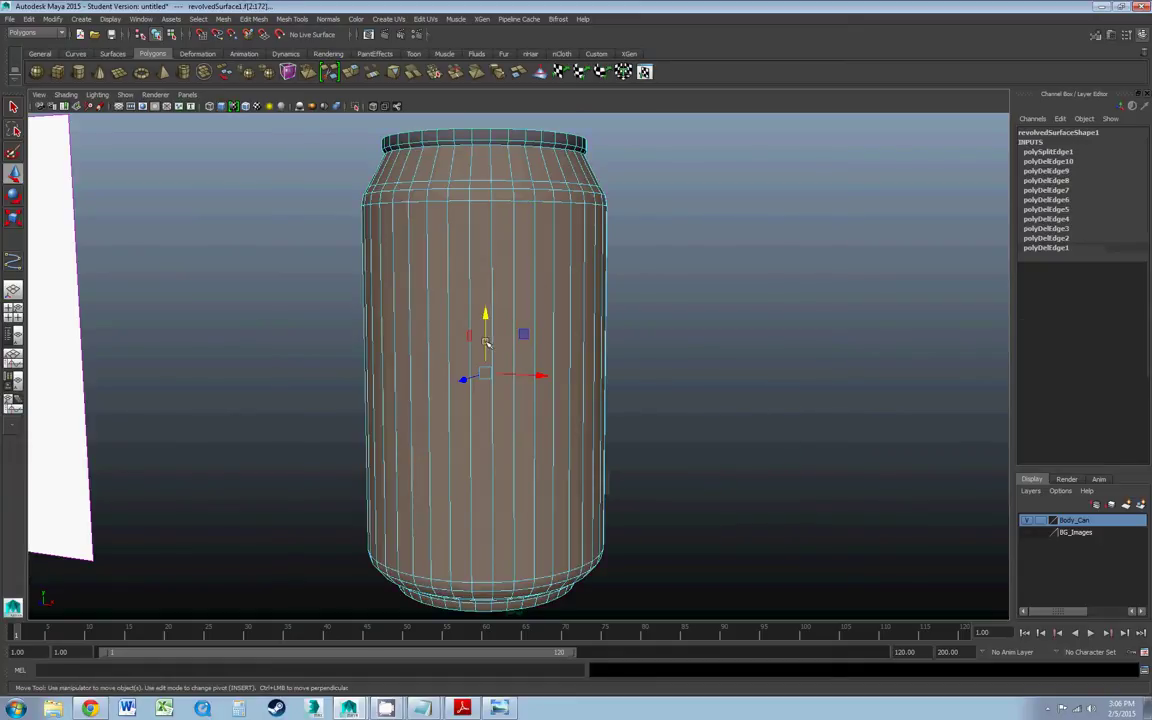
pyautogui.moveTo(487, 344); pyautogui.dragTo(480, 383)
pyautogui.keyDown('alt'); pyautogui.moveTo(436, 274); pyautogui.dragTo(407, 273); pyautogui.keyUp('alt')
pyautogui.click(478, 195)
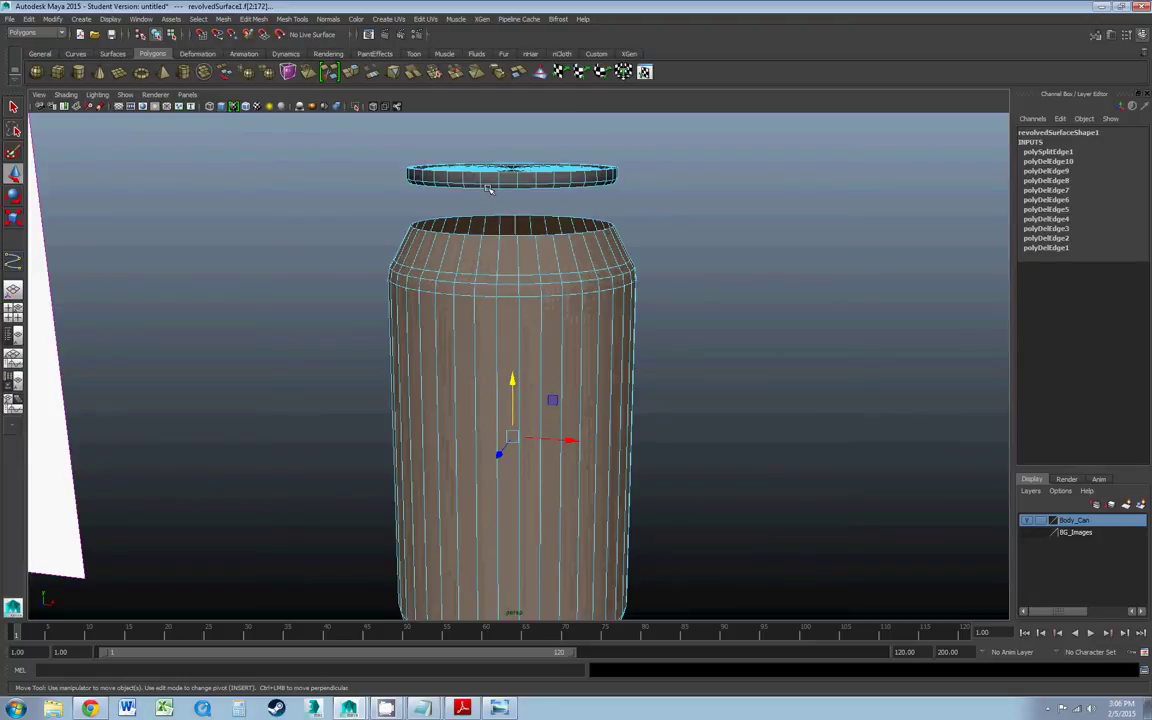
pyautogui.doubleClick(527, 307)
pyautogui.doubleClick(514, 322)
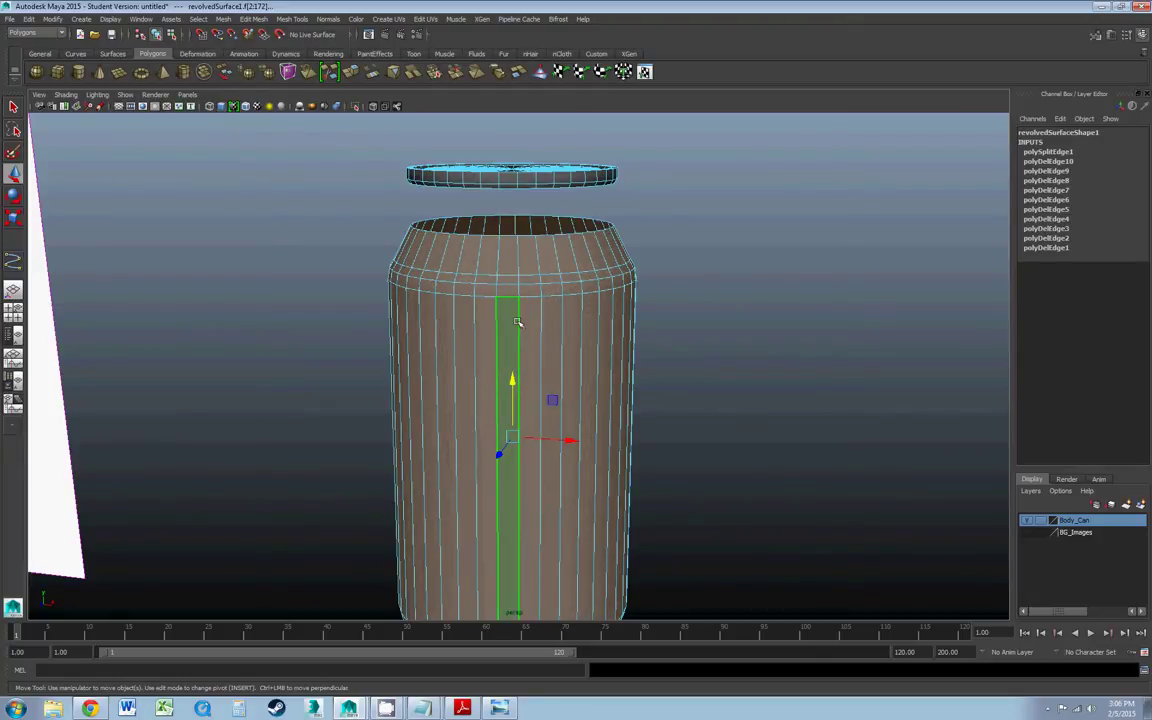
# - Undo the downward move of the can body's faces
pyautogui.hotkey('ctrl', 'z')
pyautogui.hotkey('ctrl', 'z')
pyautogui.hotkey('ctrl', 'z')
pyautogui.hotkey('ctrl', 'z')
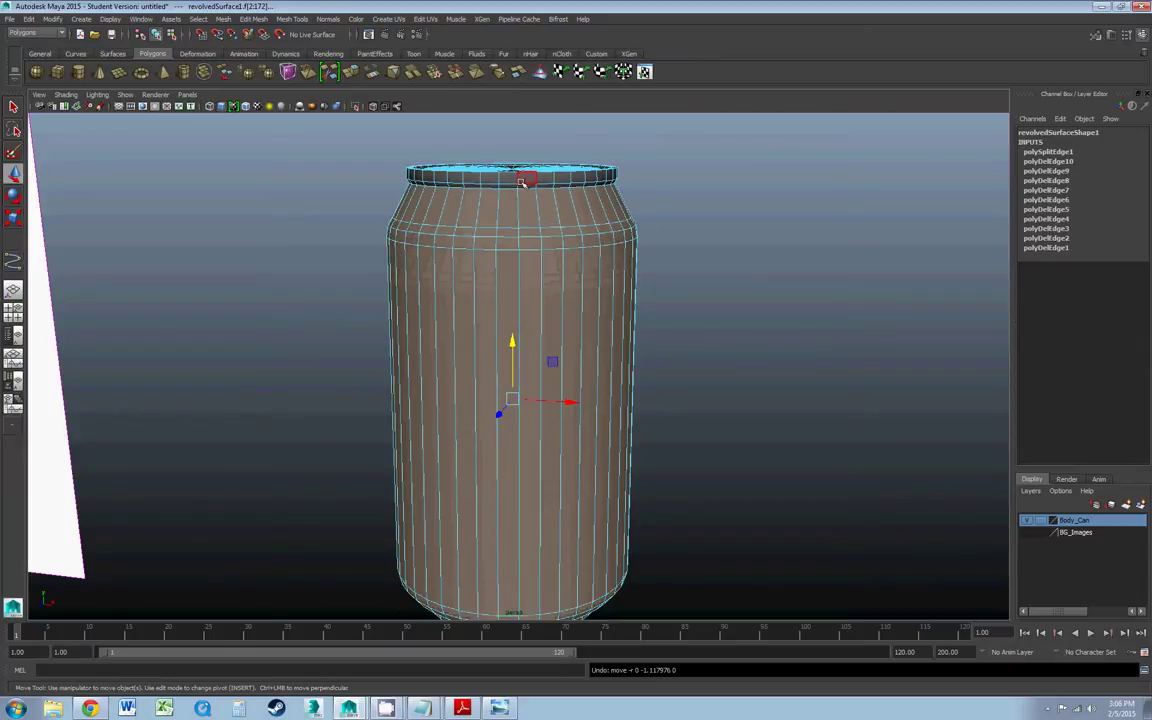
# - Review the lid faces and the edge loop beneath the rim, together with the available edge Detach command
pyautogui.doubleClick(521, 182)
pyautogui.keyDown('alt'); pyautogui.moveTo(485, 214); pyautogui.dragTo(470, 275); pyautogui.keyUp('alt')
pyautogui.keyDown('alt'); pyautogui.moveTo(463, 229); pyautogui.dragTo(514, 220); pyautogui.keyUp('alt')
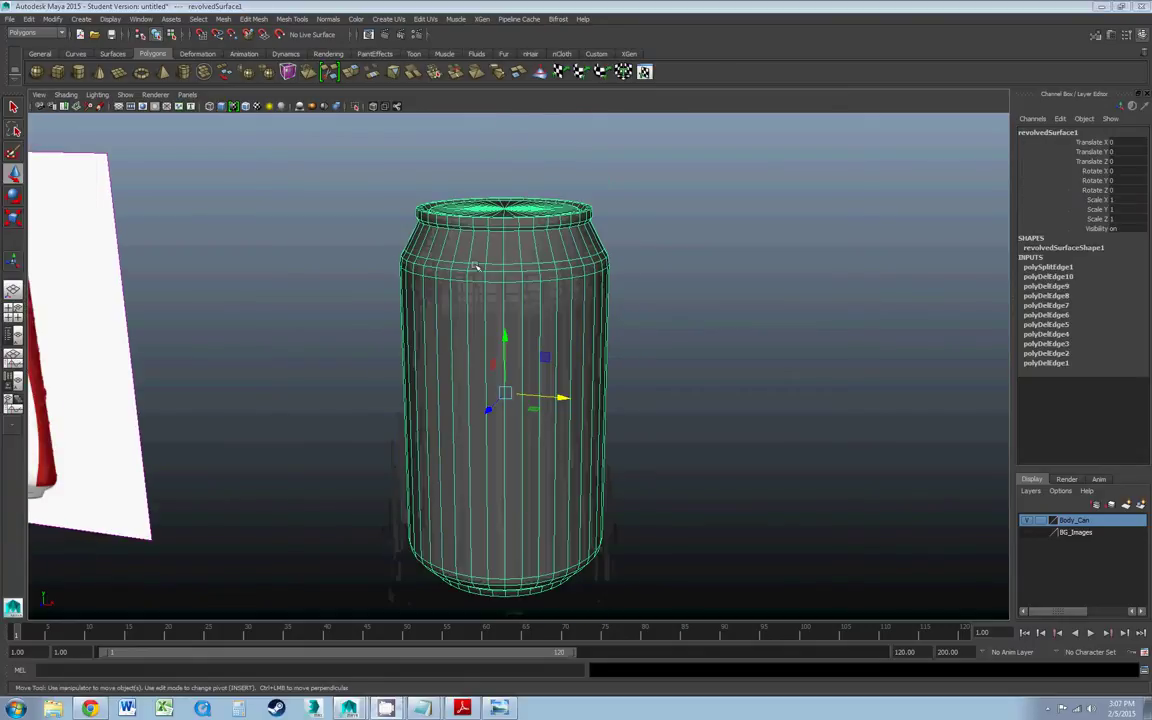
pyautogui.keyDown('alt'); pyautogui.moveTo(476, 267); pyautogui.dragTo(453, 252); pyautogui.keyUp('alt')
pyautogui.moveTo(455, 252); pyautogui.dragTo(456, 247, button='right')
pyautogui.doubleClick(456, 247)
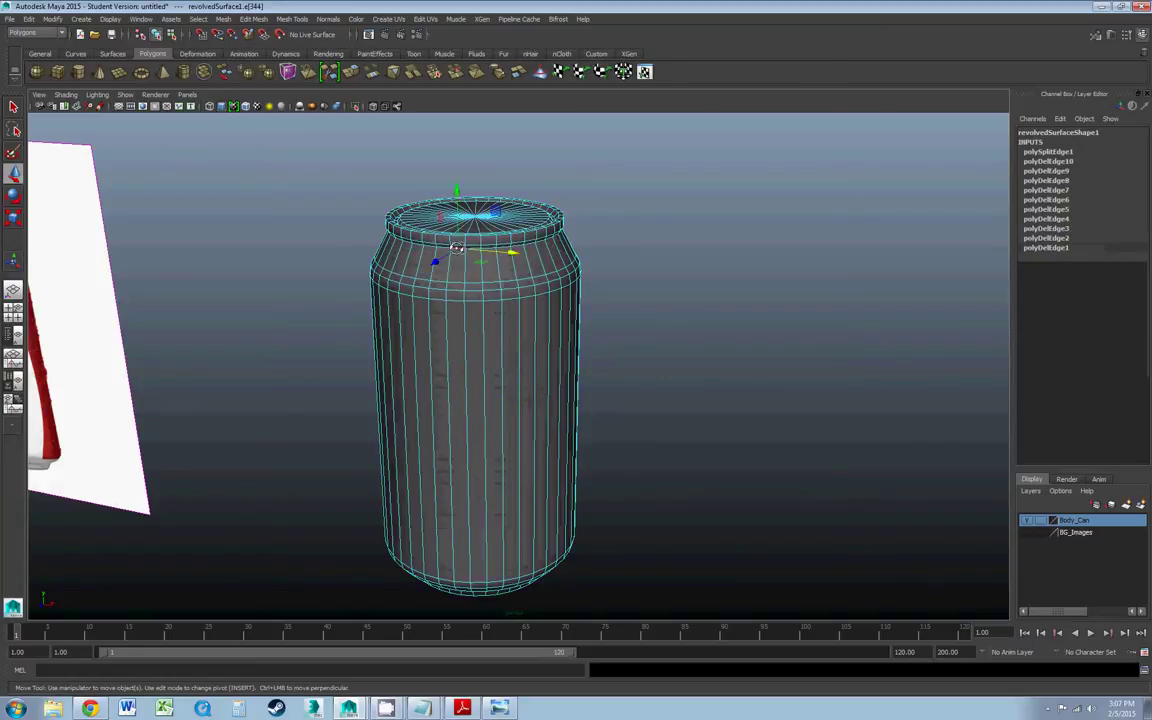
pyautogui.click(255, 20)
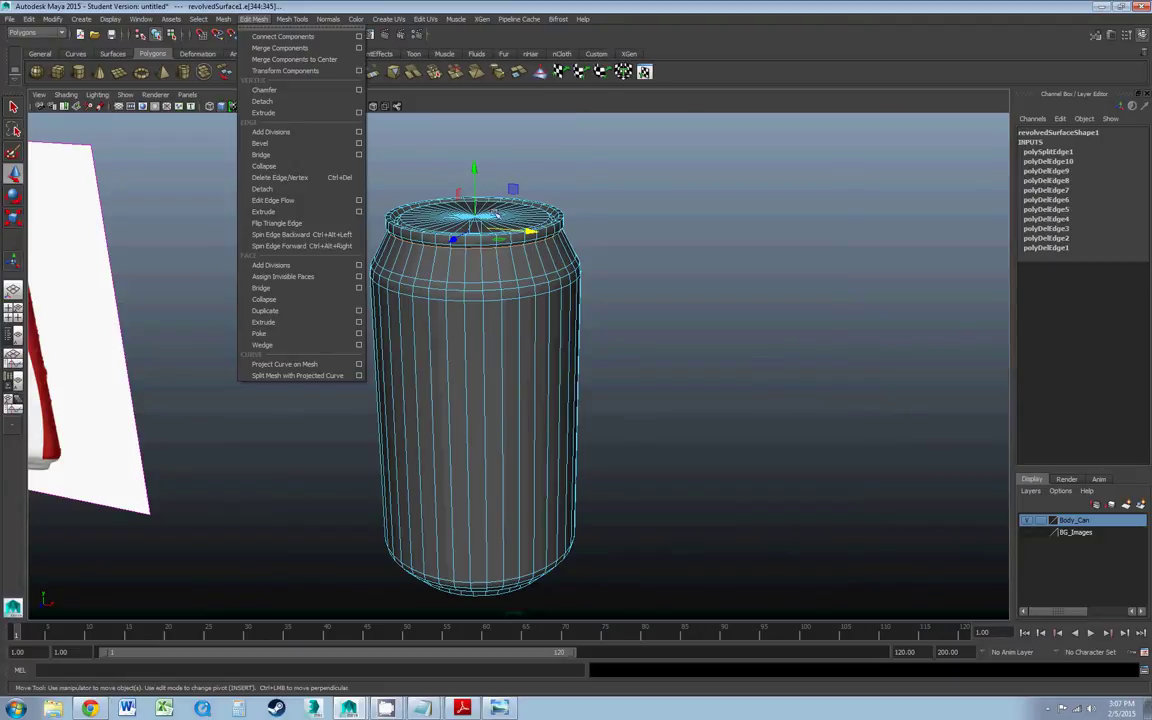
# - Return to object mode and nudge the whole can slightly along the X axis
pyautogui.moveTo(480, 300); pyautogui.dragTo(512, 292, button='right')
pyautogui.click(502, 318)
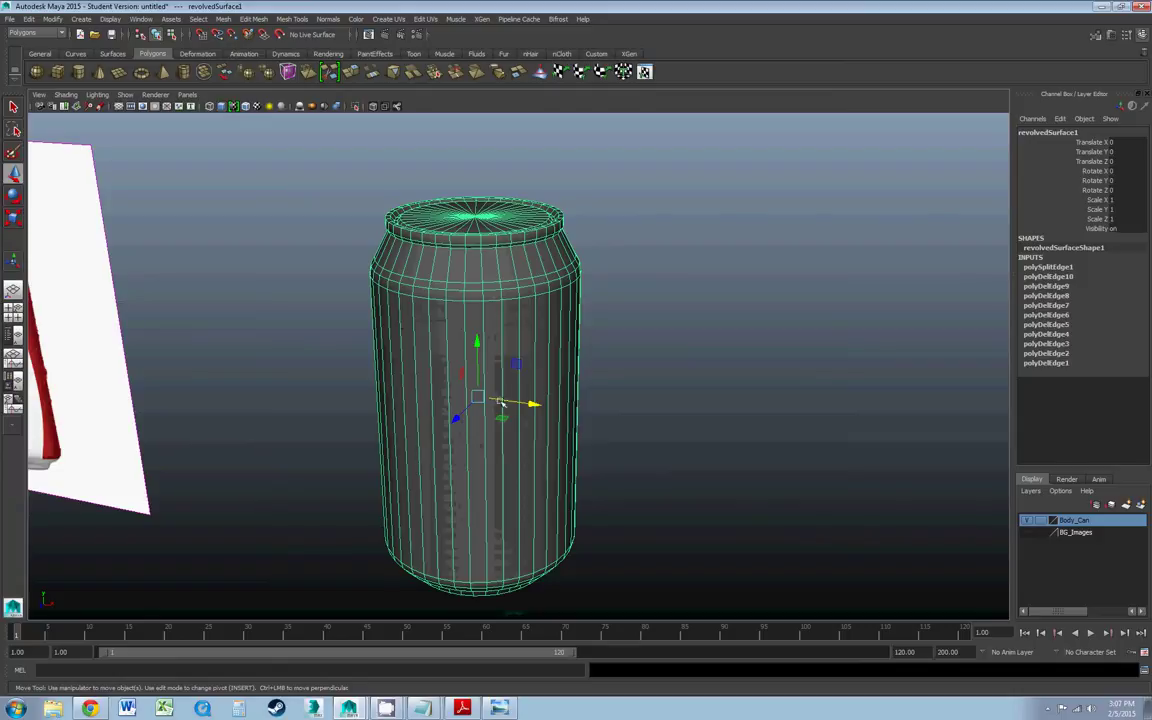
pyautogui.moveTo(532, 405)
pyautogui.mouseDown()
pyautogui.moveTo(568, 408)
pyautogui.moveTo(540, 404)
pyautogui.mouseUp()
# - Select the can body's faces and separate the mesh into individual lid and body objects
pyautogui.moveTo(496, 368); pyautogui.dragTo(482, 394, button='right')
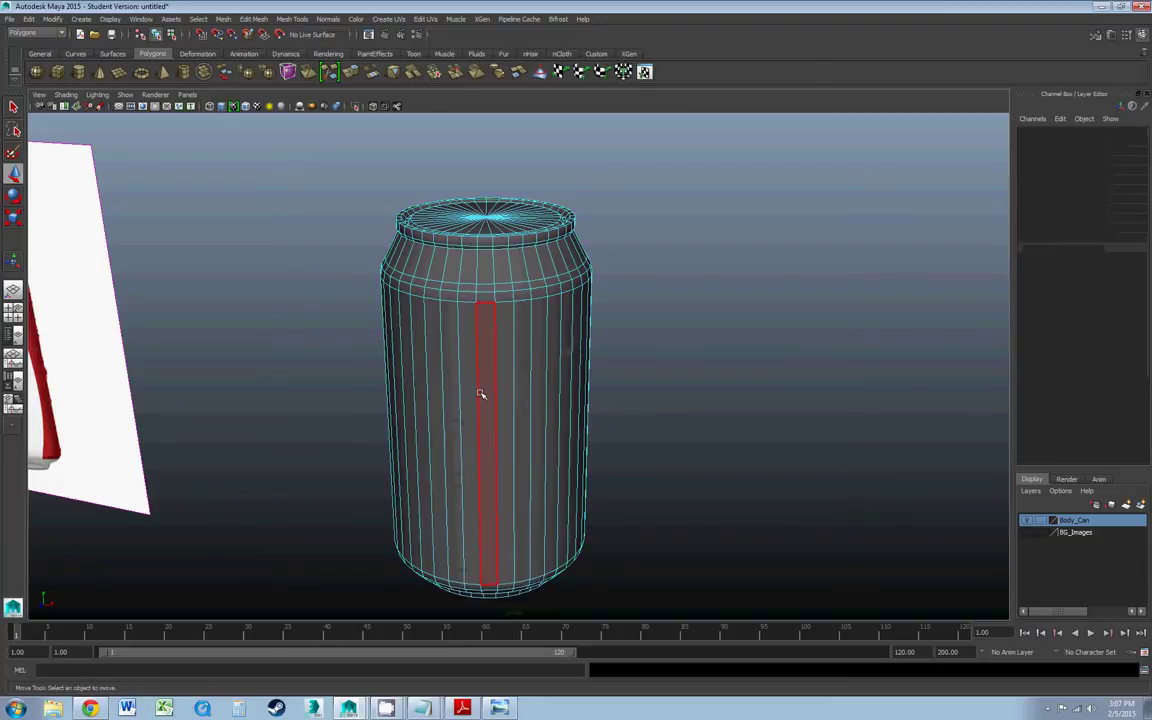
pyautogui.doubleClick(481, 394)
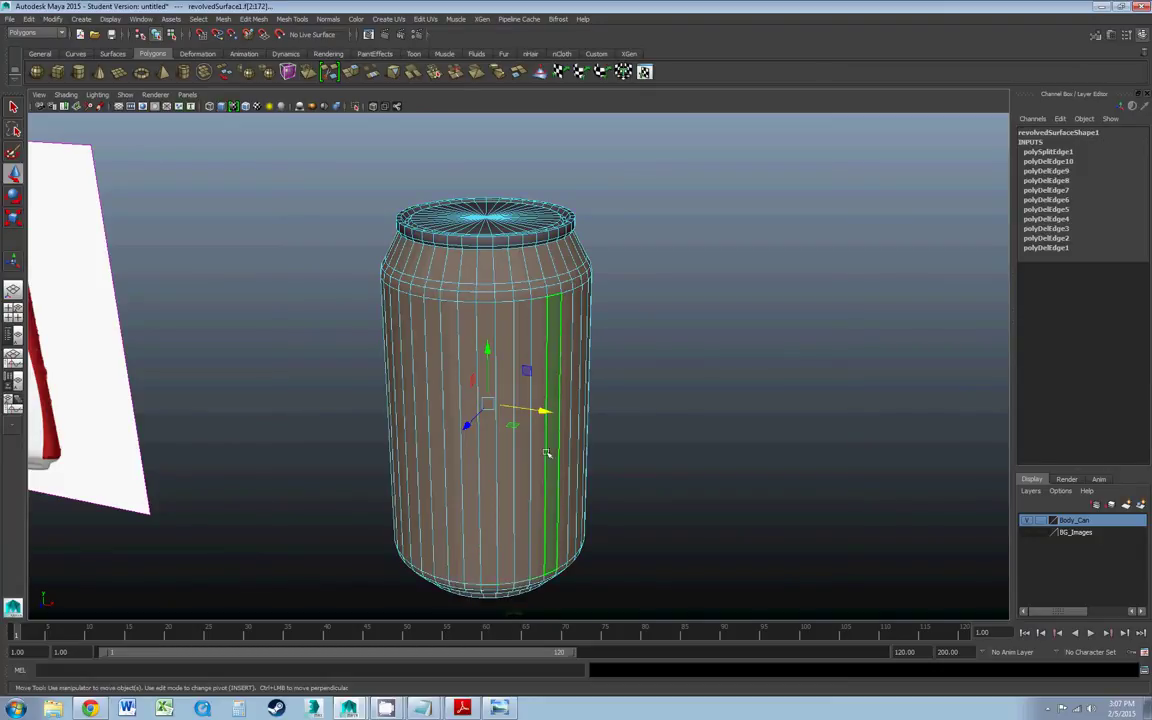
pyautogui.click(663, 512)
pyautogui.doubleClick(436, 295)
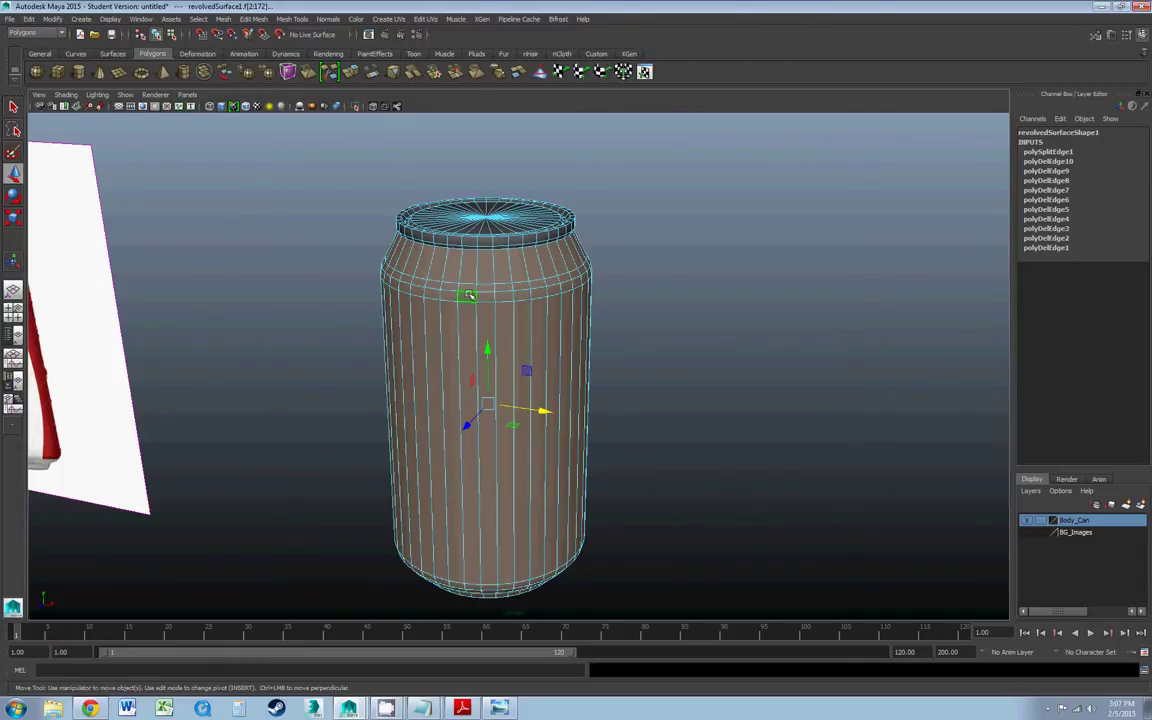
pyautogui.click(222, 20)
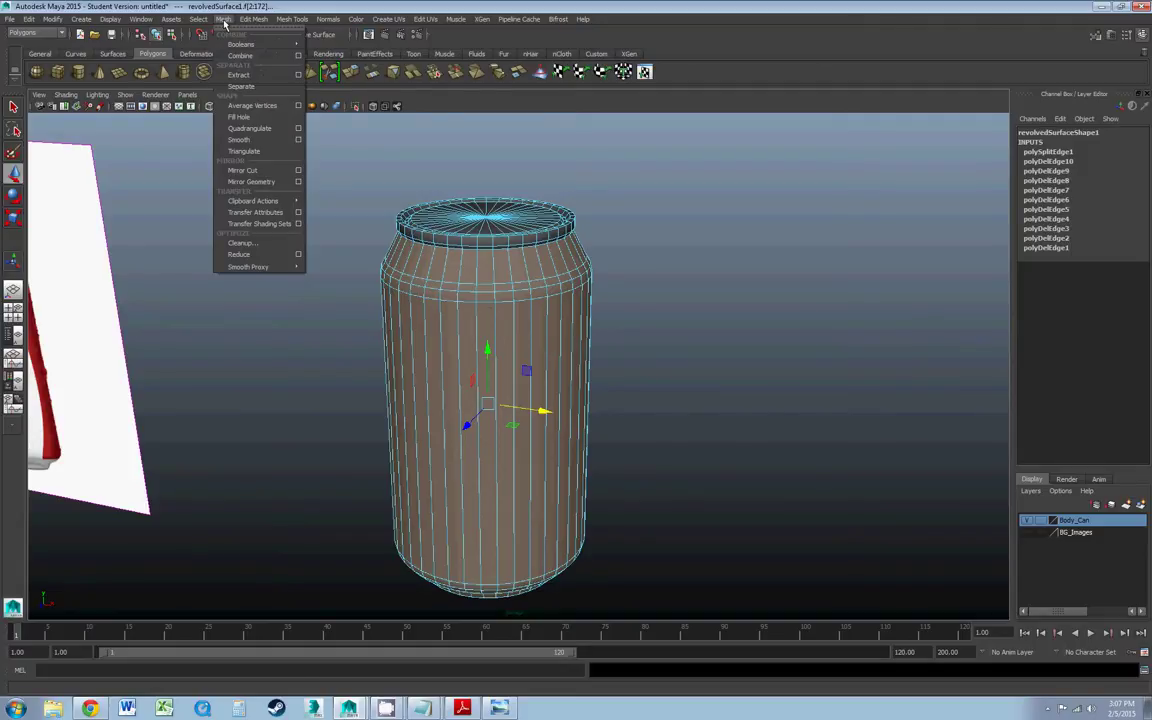
pyautogui.click(240, 86)
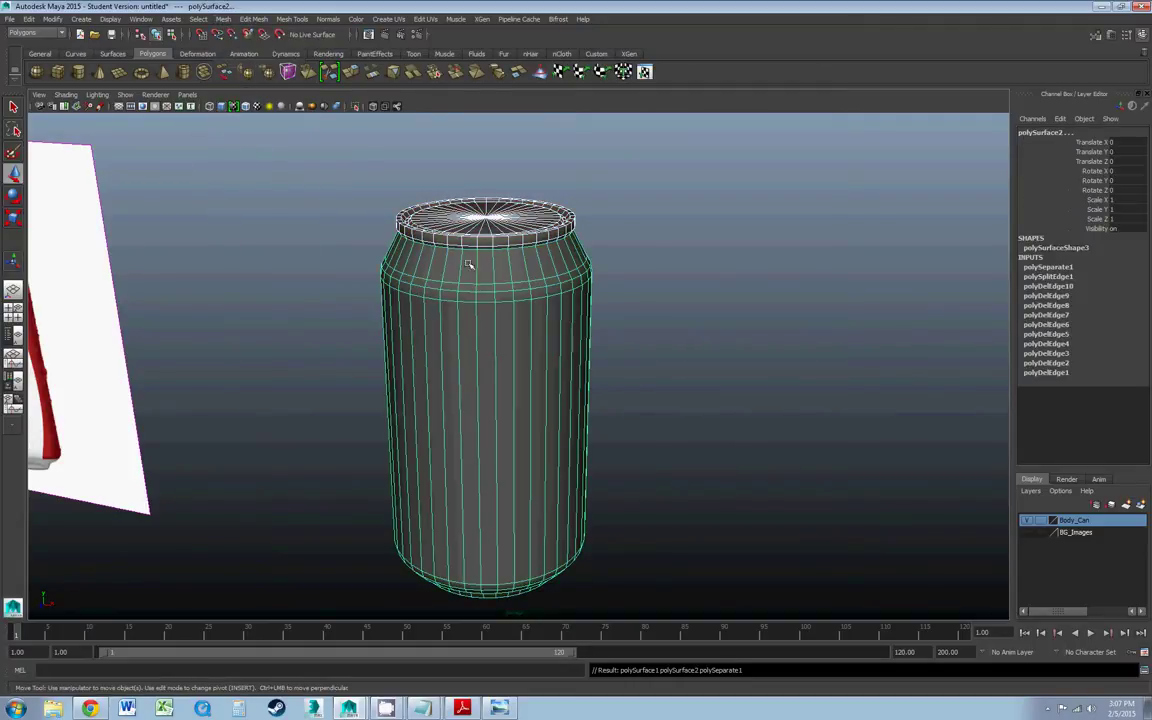
# - Select the can body and the lid individually to check that they are separate objects
pyautogui.click(598, 273)
pyautogui.click(497, 337)
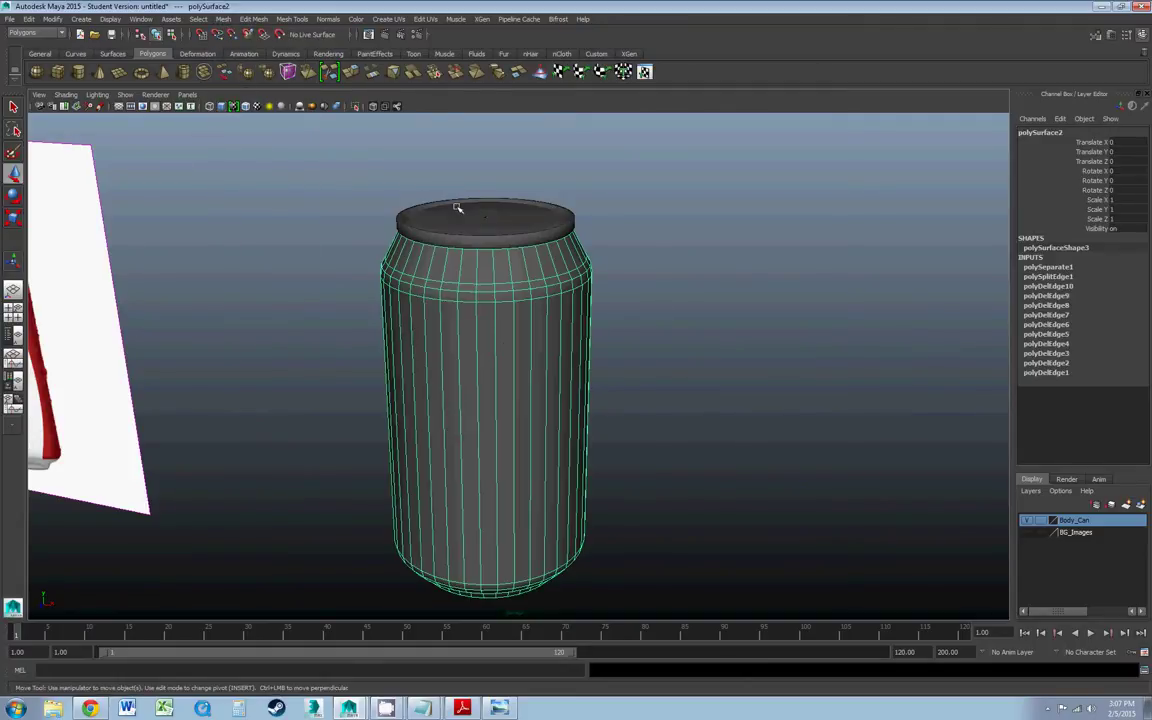
pyautogui.click(418, 208)
# - Add the can body to the Body_Can layer, and test the layer's visibility, leaving it visible
pyautogui.click(449, 324)
pyautogui.rightClick(1077, 522)
pyautogui.click(1074, 538)
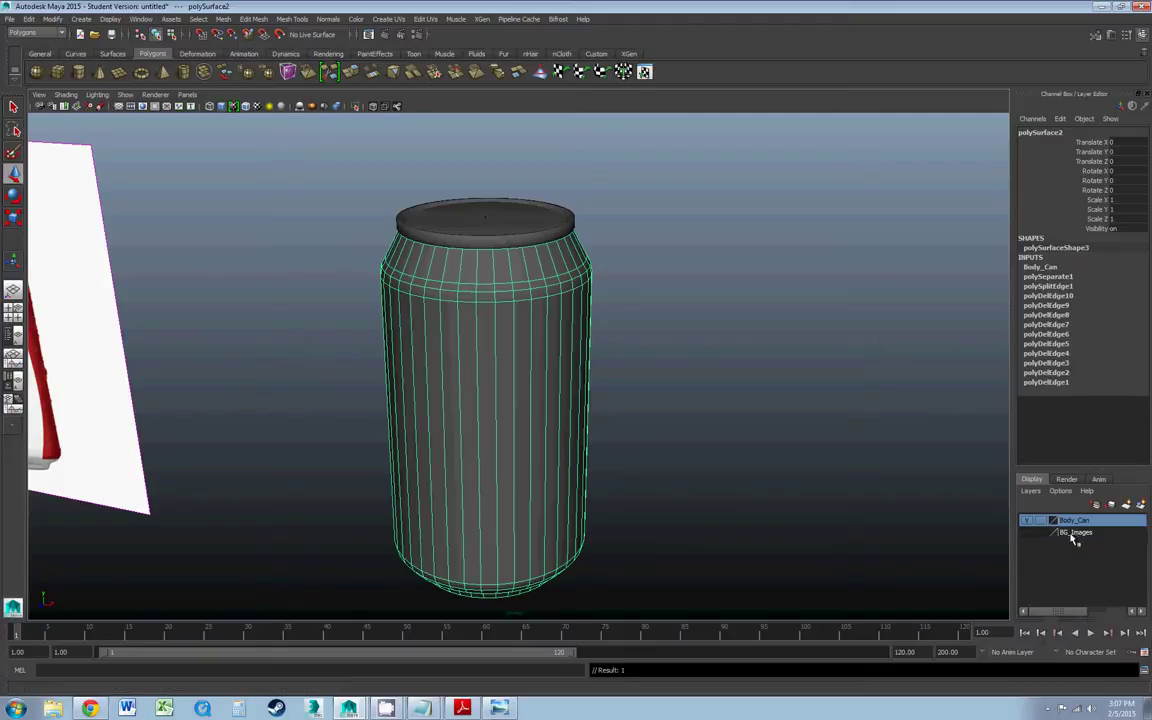
pyautogui.click(1027, 521)
pyautogui.click(1027, 521)
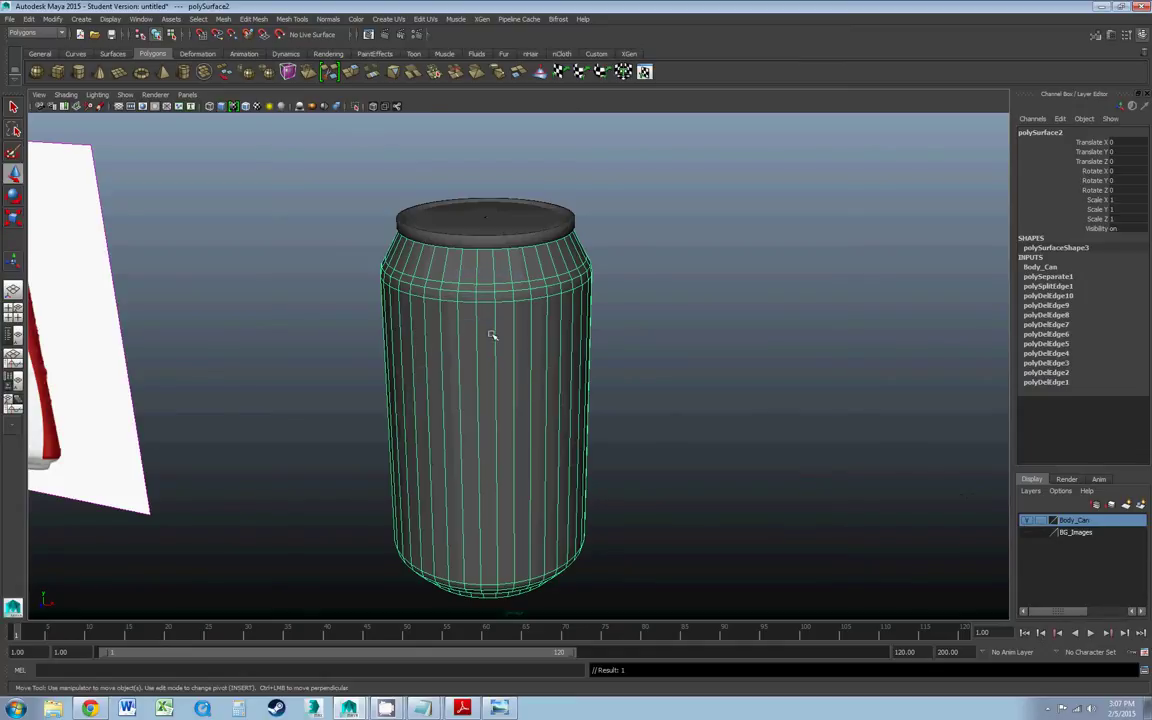
# - Move the front Coca-Cola image plane into the hidden BG_Images layer
pyautogui.keyDown('alt'); pyautogui.moveTo(494, 329); pyautogui.dragTo(538, 312, button='middle'); pyautogui.keyUp('alt')
pyautogui.click(196, 404)
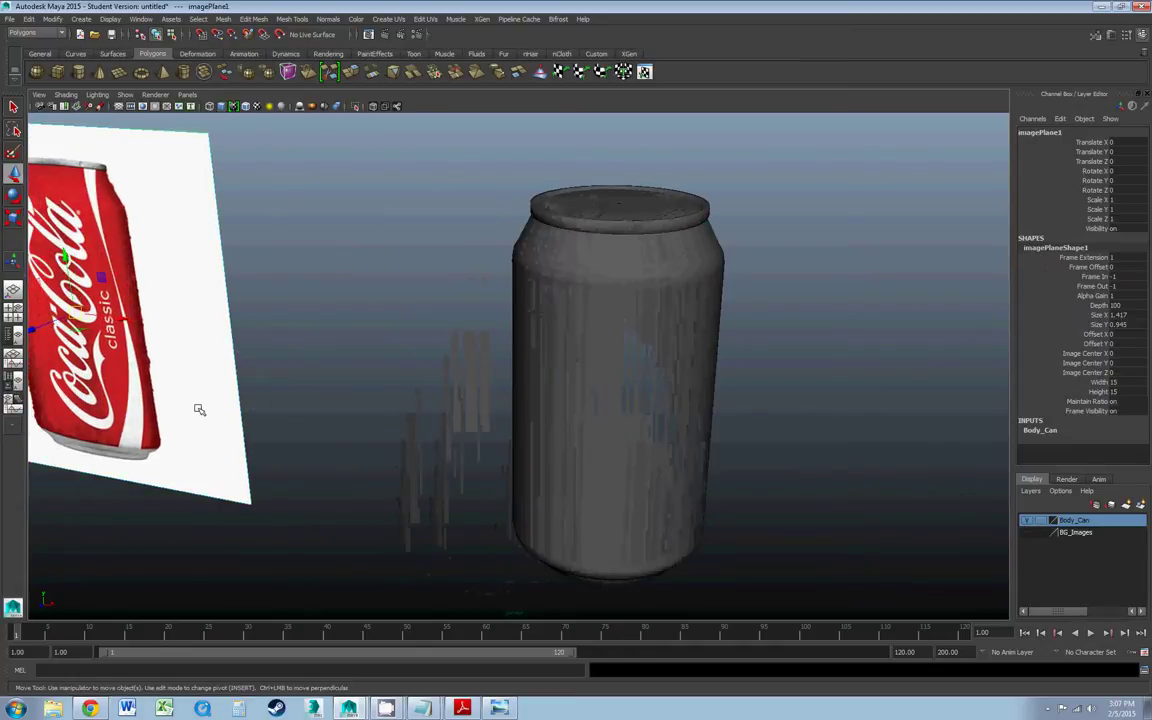
pyautogui.click(1088, 533)
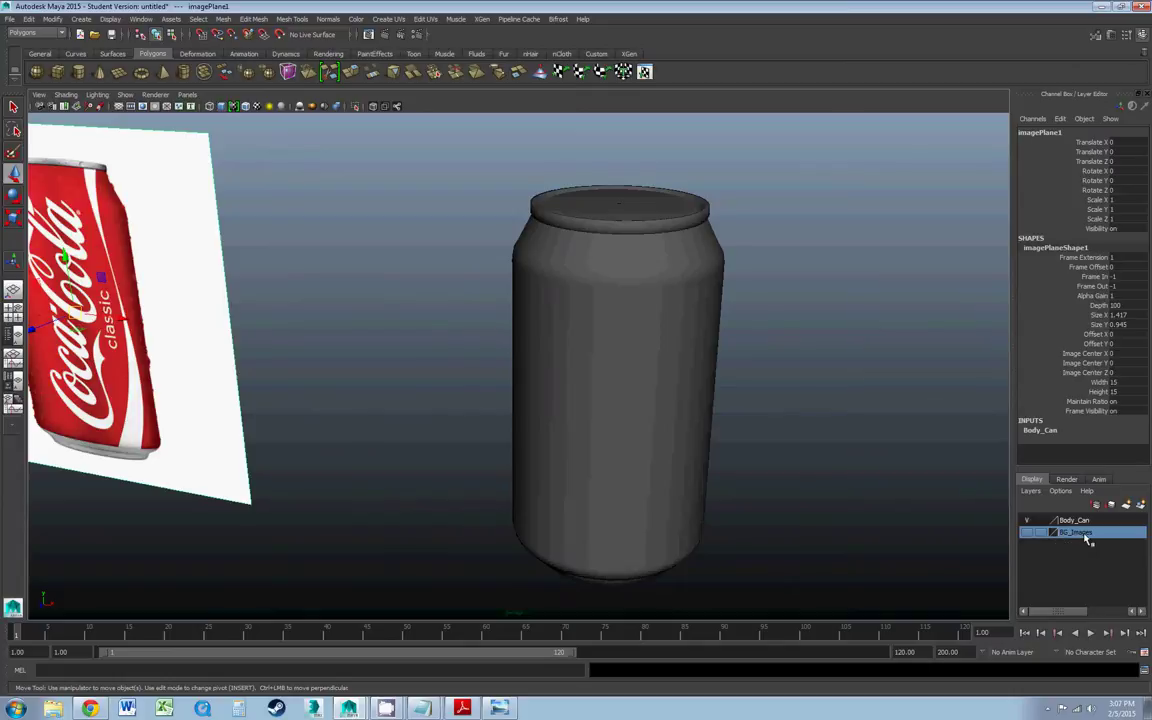
pyautogui.rightClick(1079, 536)
pyautogui.click(1089, 553)
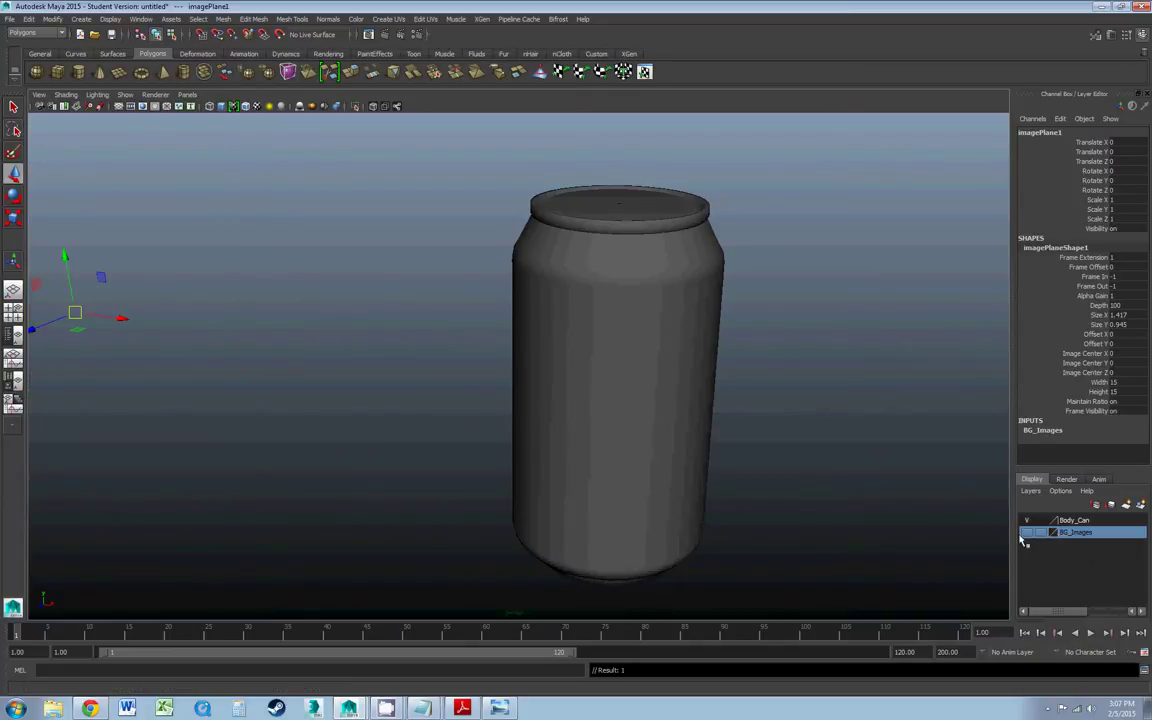
# - Toggle the Body_Can layer's visibility to check its contents, leaving it visible
pyautogui.click(1045, 520)
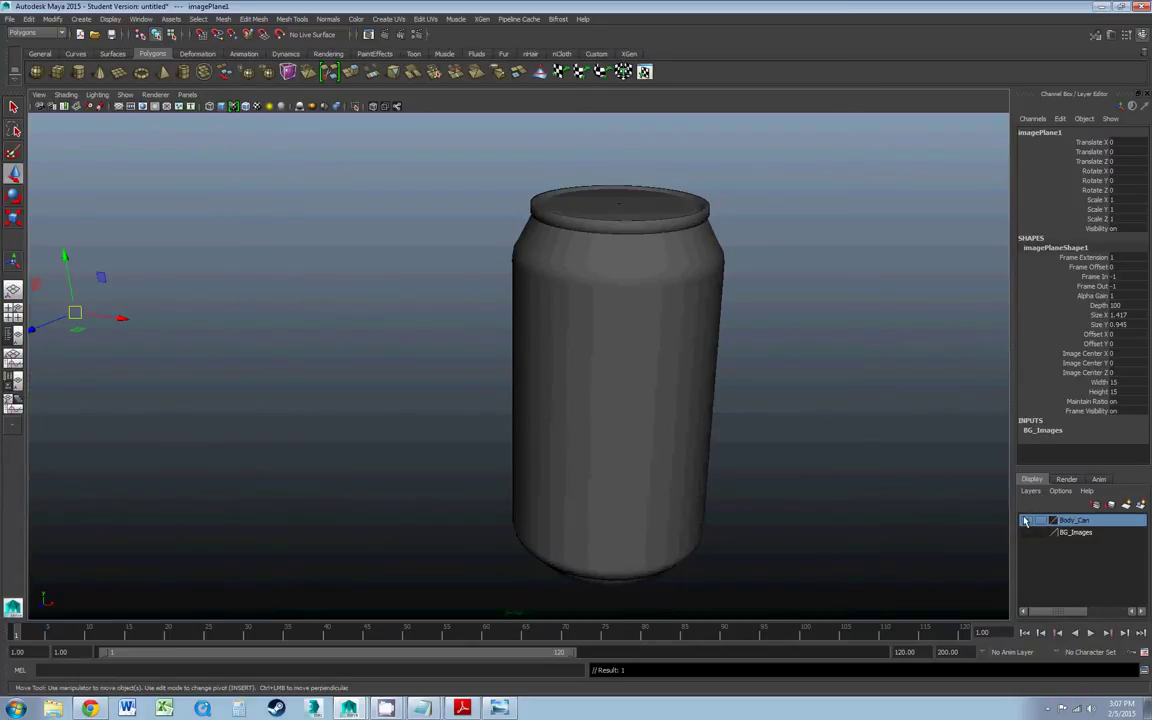
pyautogui.click(1026, 520)
pyautogui.click(1026, 520)
pyautogui.keyDown('alt'); pyautogui.moveTo(725, 352); pyautogui.dragTo(651, 355, button='middle'); pyautogui.keyUp('alt')
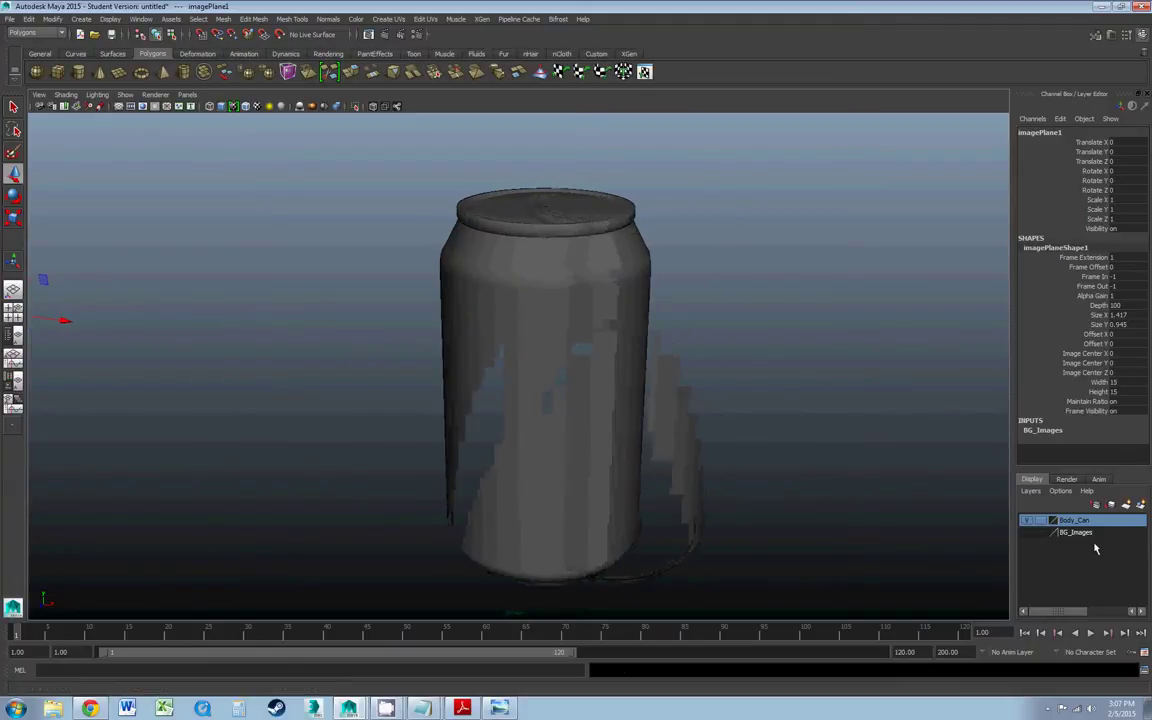
# - Create a display layer from the selected front image plane and name it Top_Can
pyautogui.click(1141, 508)
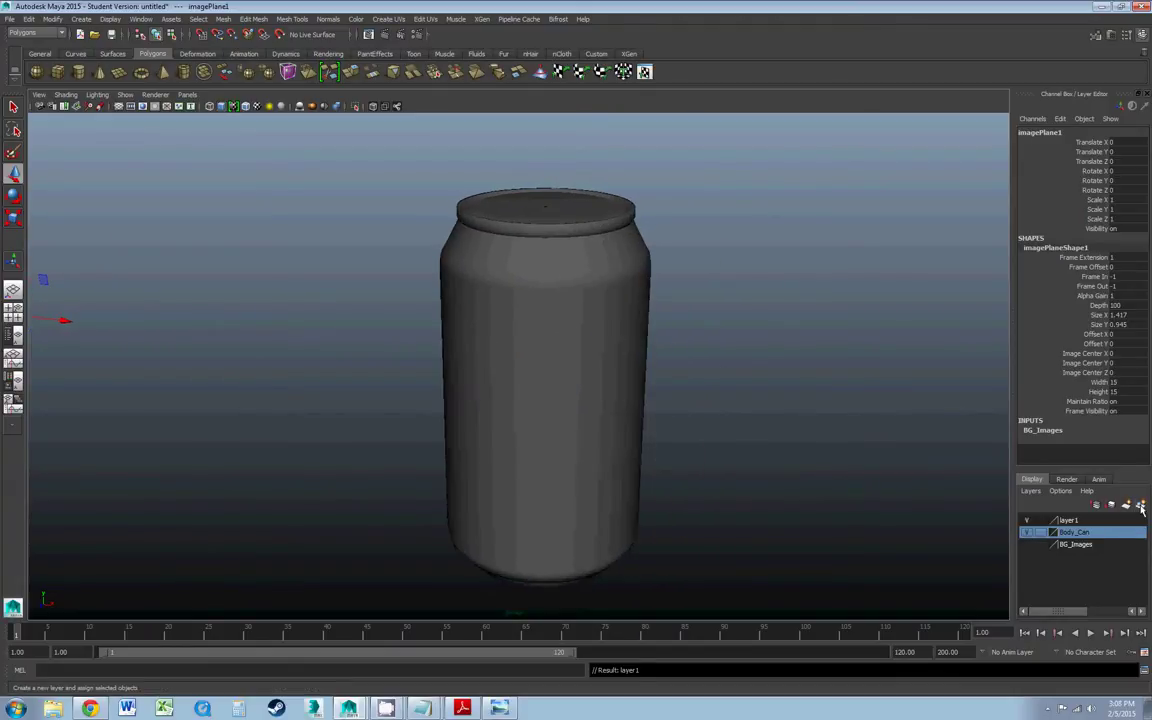
pyautogui.doubleClick(1068, 520)
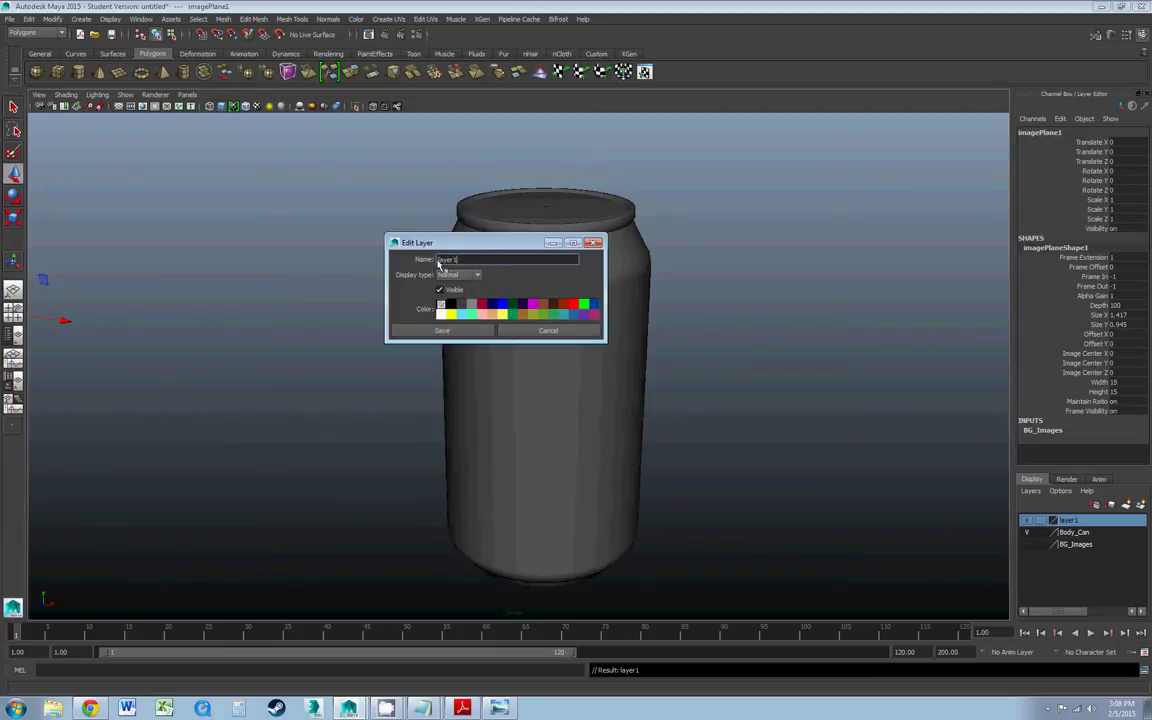
pyautogui.doubleClick(455, 259)
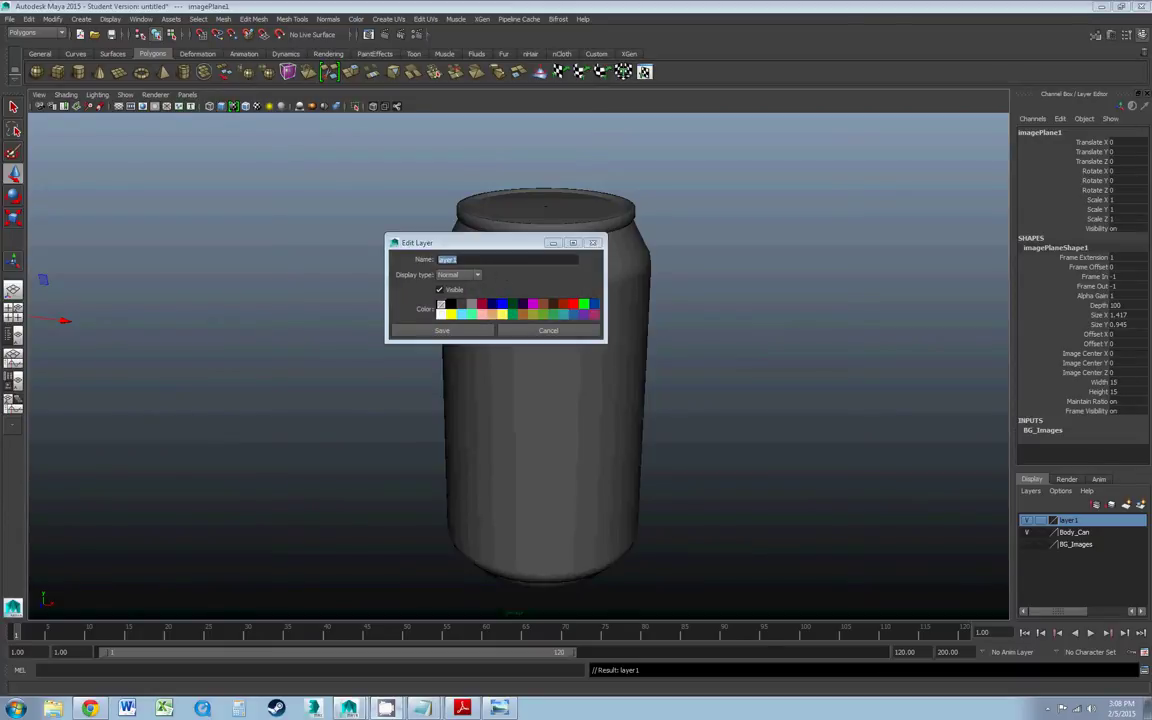
pyautogui.moveTo(471, 244); pyautogui.dragTo(399, 264)
pyautogui.click(468, 264)
pyautogui.write('Top_Can')
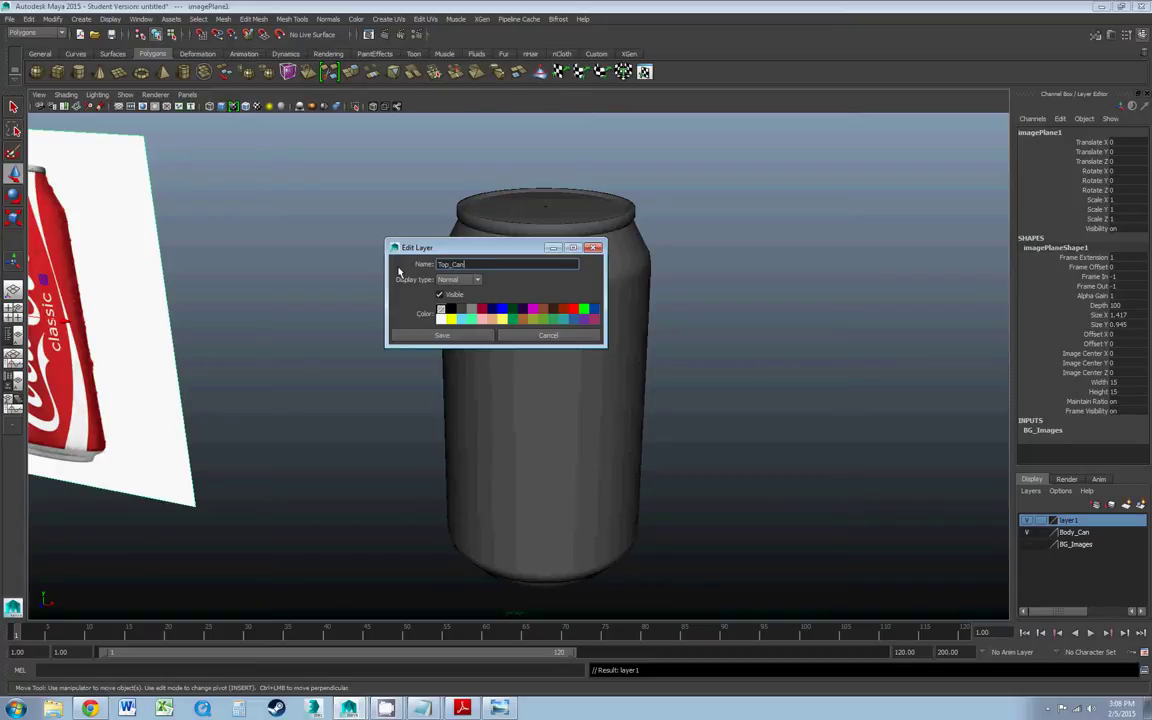
pyautogui.click(460, 336)
pyautogui.click(595, 321)
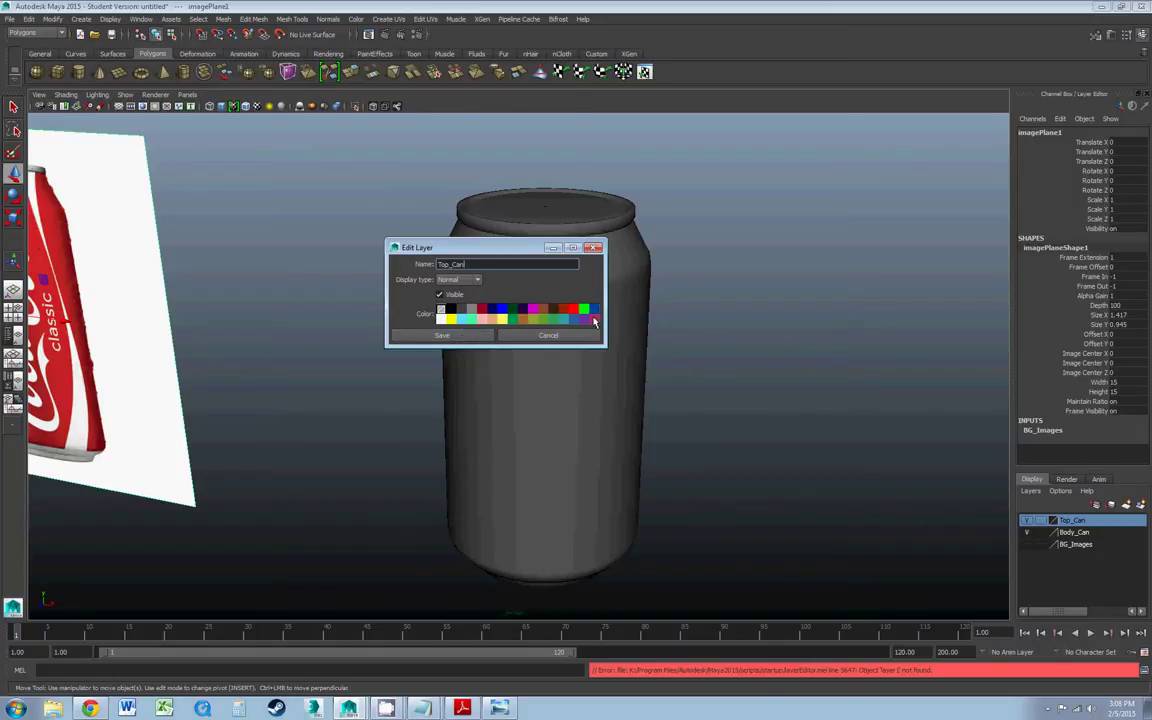
pyautogui.moveTo(509, 252); pyautogui.dragTo(538, 268)
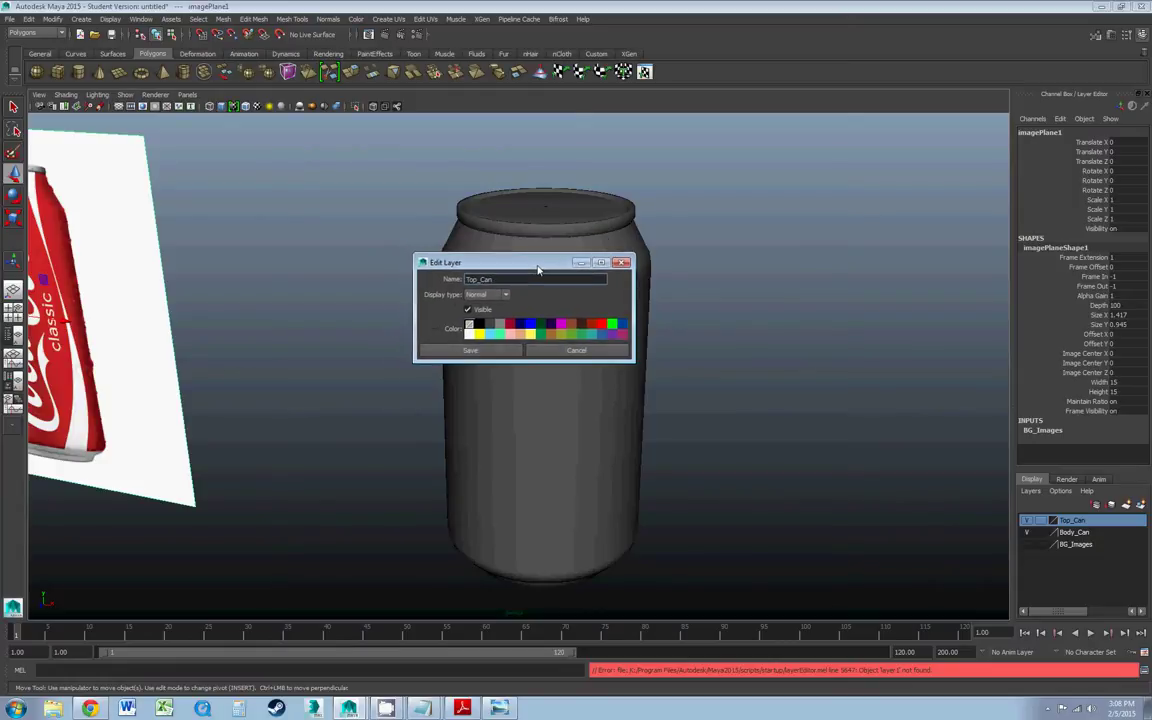
# - Save the Top_Can layer's settings and assign the can's lid to that layer
pyautogui.click(1074, 534)
pyautogui.click(1067, 521)
pyautogui.click(489, 354)
pyautogui.click(470, 350)
pyautogui.click(668, 308)
pyautogui.click(608, 218)
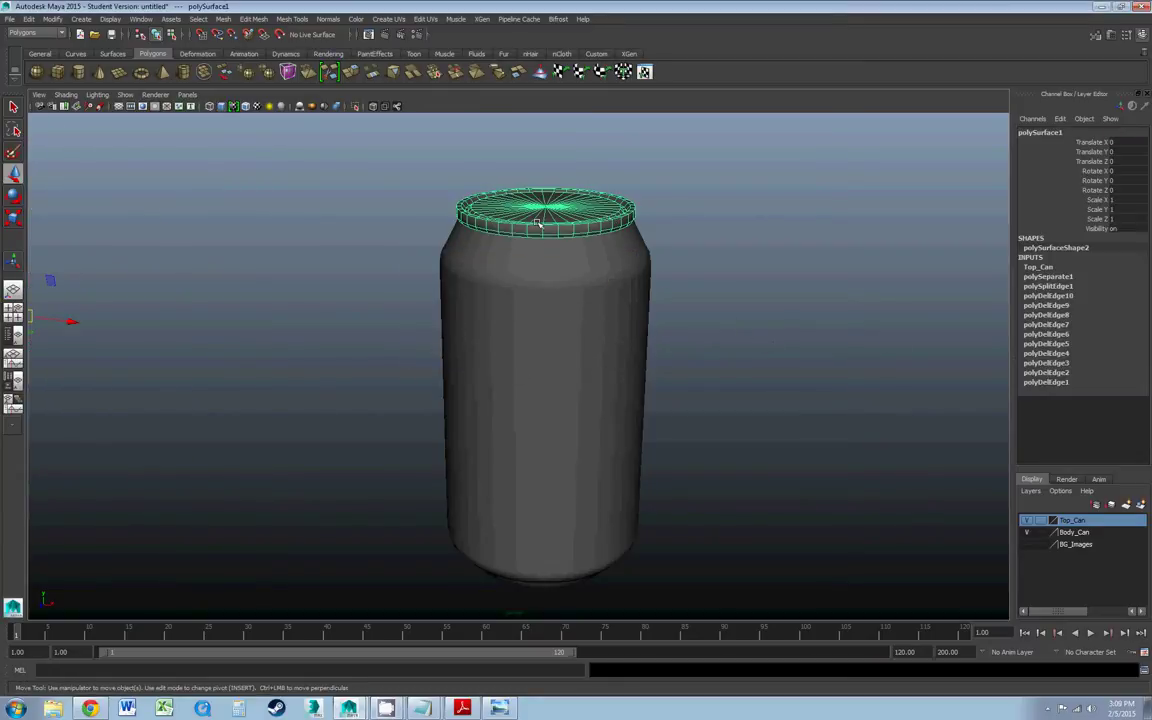
pyautogui.rightClick(1069, 521)
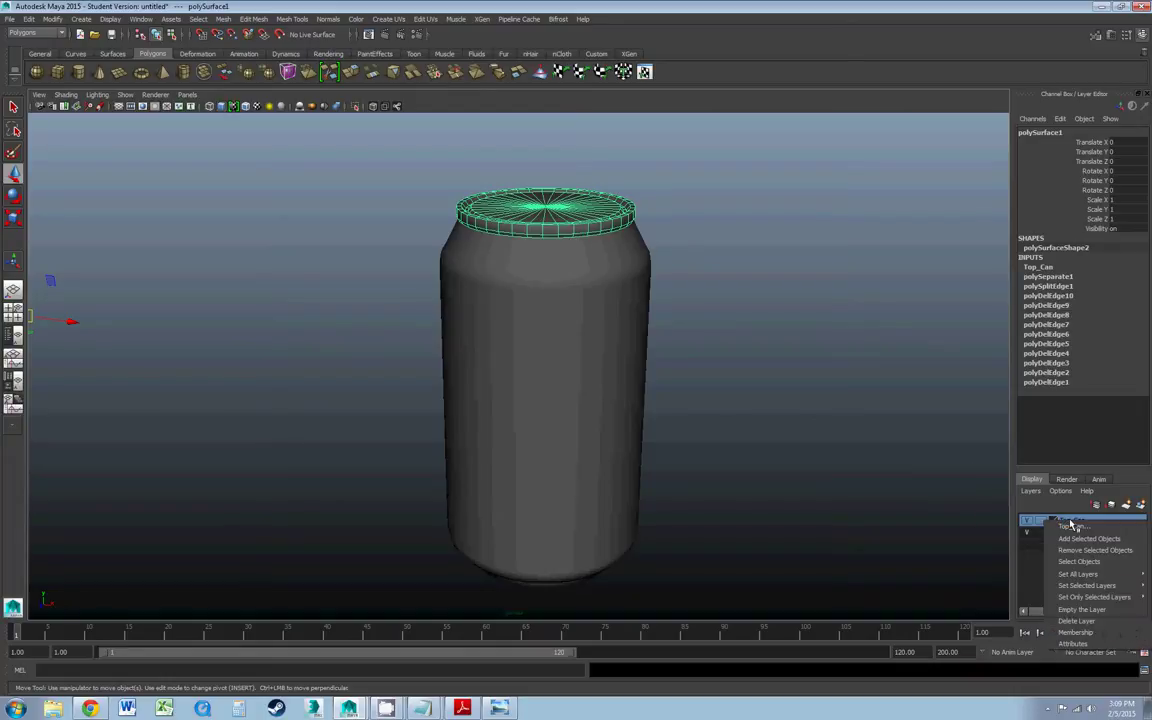
# - Toggle the Top_Can, Body_Can and BG_Images layers to check their contents, leaving only BG_Images hidden
pyautogui.click(1029, 527)
pyautogui.click(1027, 521)
pyautogui.click(1027, 521)
pyautogui.click(1027, 521)
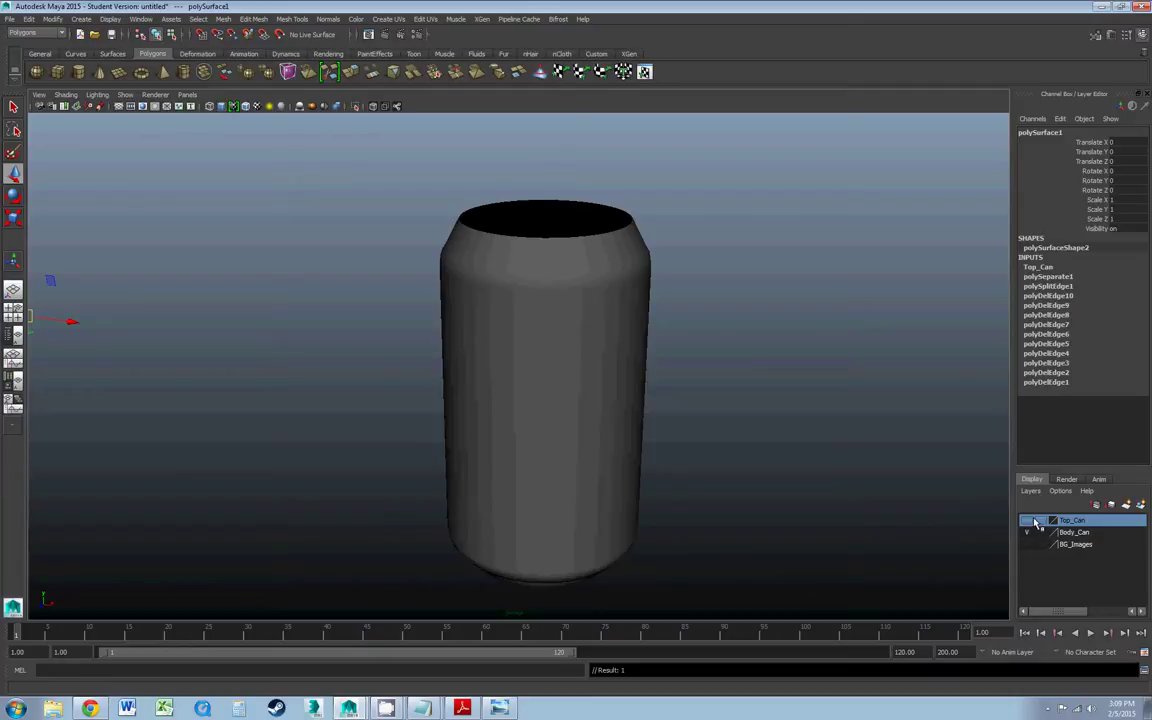
pyautogui.click(1030, 531)
pyautogui.click(1027, 521)
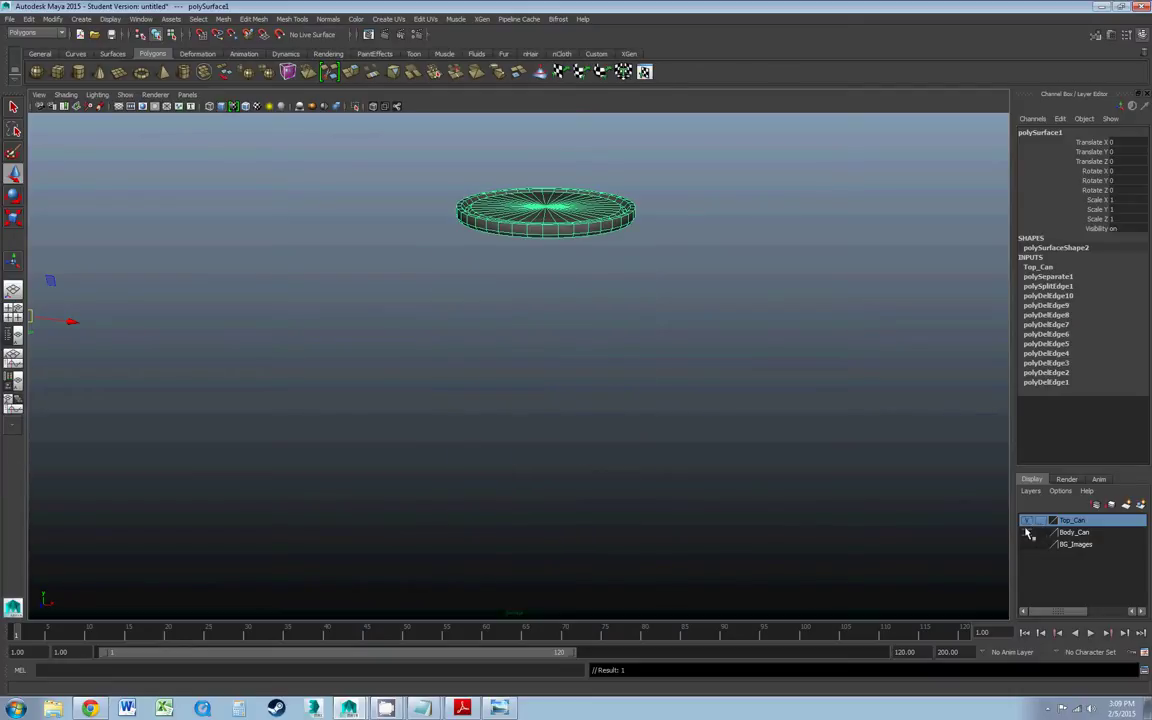
pyautogui.click(1027, 532)
pyautogui.click(1027, 544)
pyautogui.click(1027, 544)
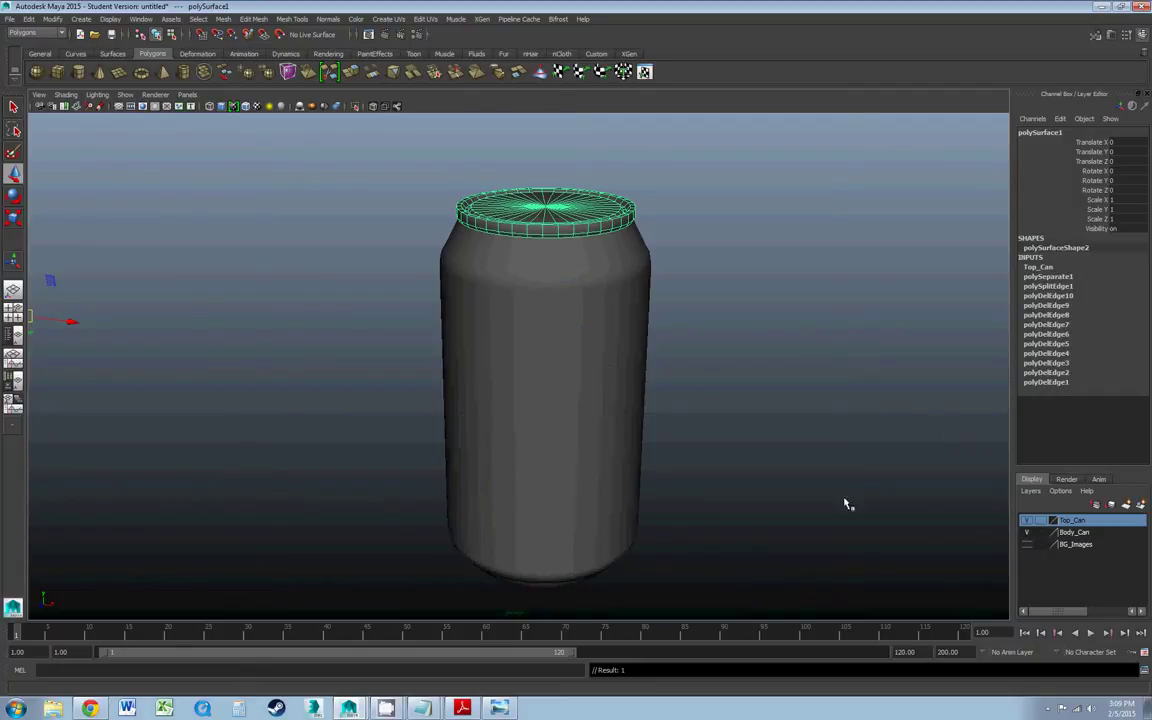
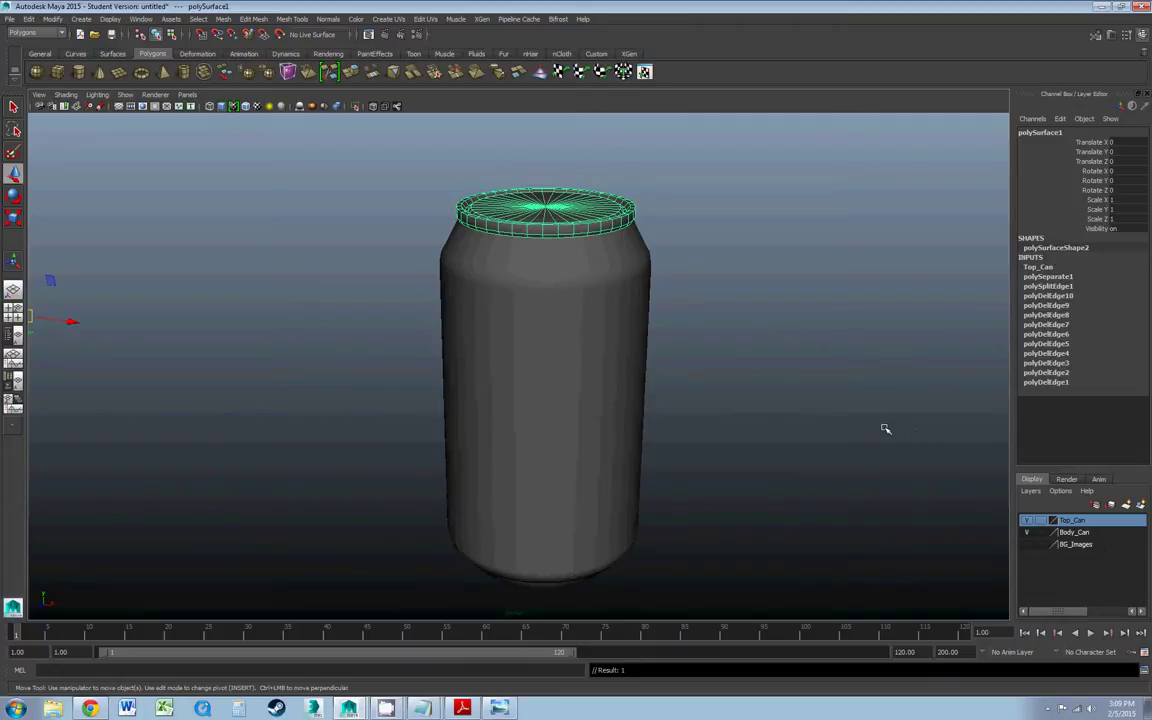
# - Select the can's lid and briefly display the grid to compare the lid's pivot with the world origin
pyautogui.click(636, 287)
pyautogui.click(689, 270)
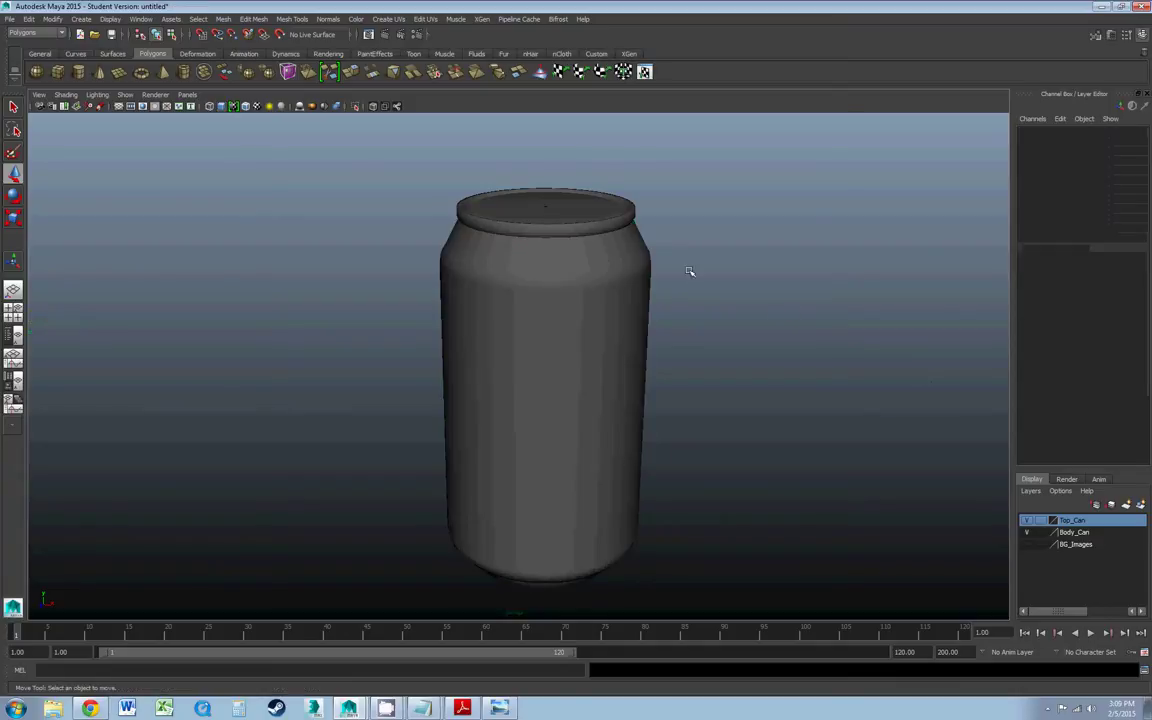
pyautogui.click(556, 205)
pyautogui.keyDown('alt'); pyautogui.moveTo(520, 265); pyautogui.dragTo(621, 267); pyautogui.keyUp('alt')
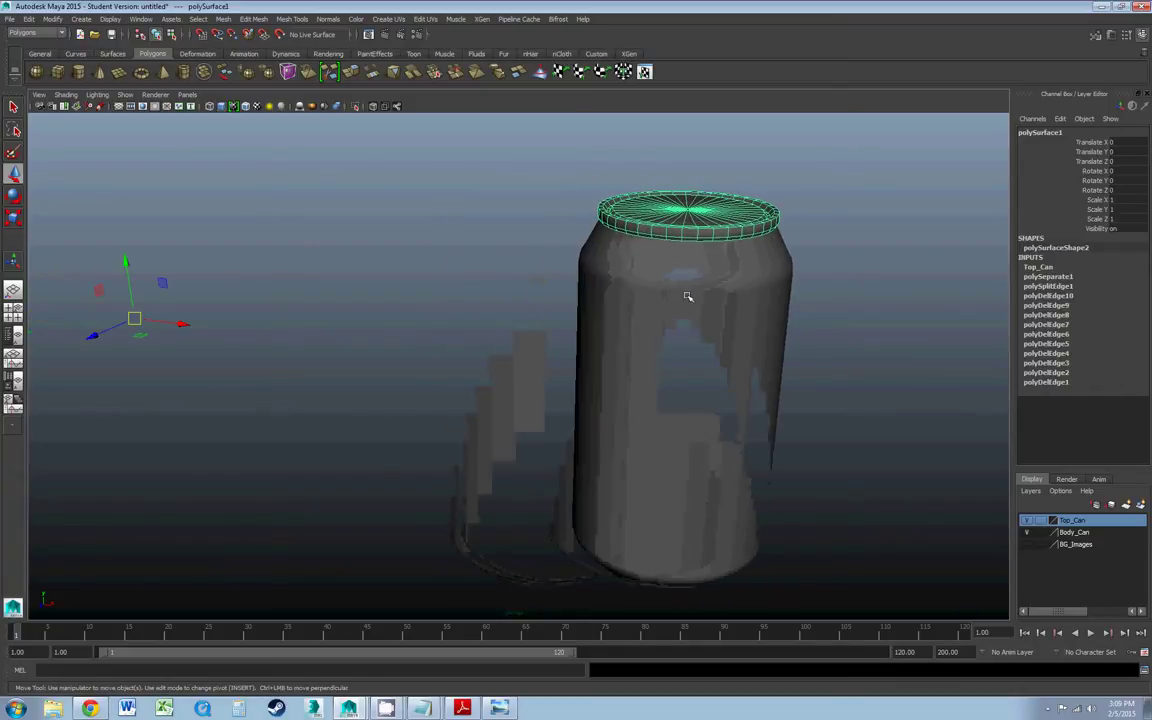
pyautogui.keyDown('alt'); pyautogui.moveTo(426, 248); pyautogui.dragTo(411, 245); pyautogui.keyUp('alt')
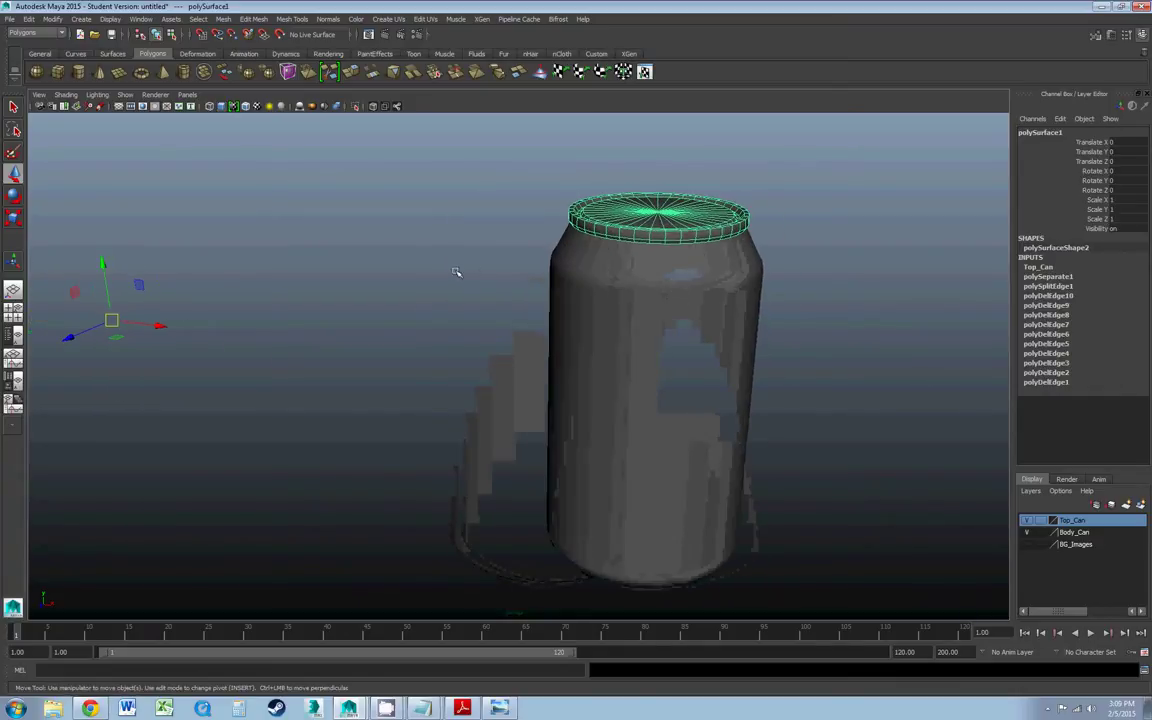
pyautogui.click(125, 94)
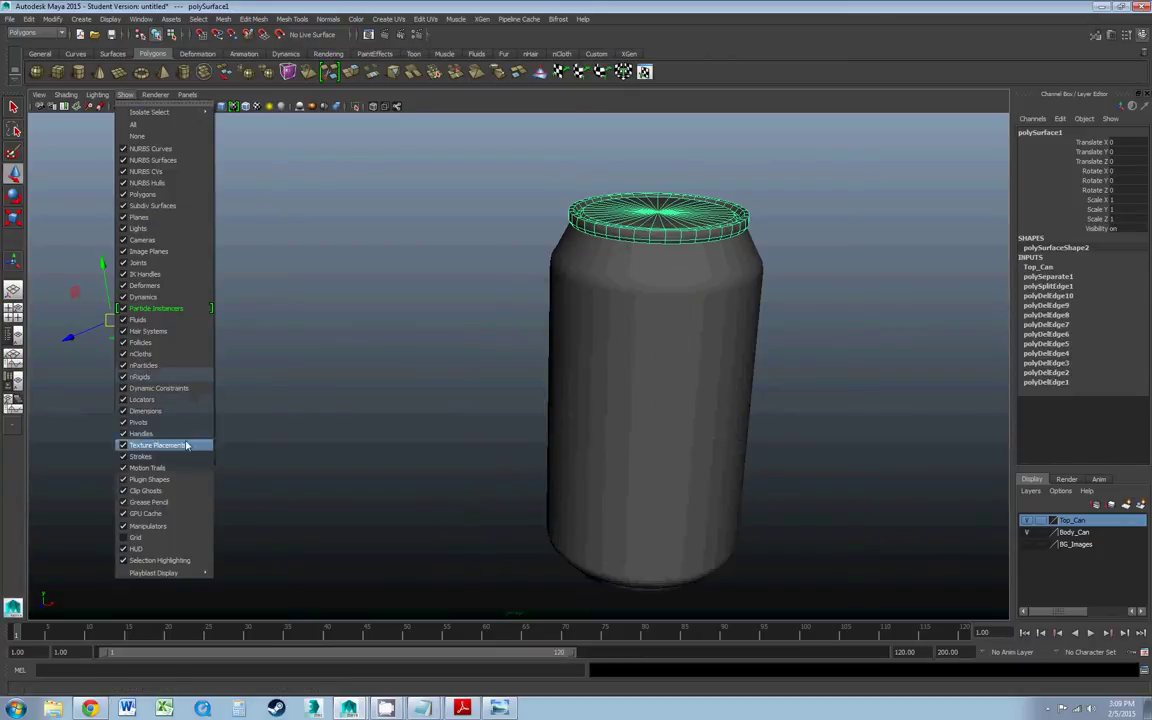
pyautogui.click(143, 482)
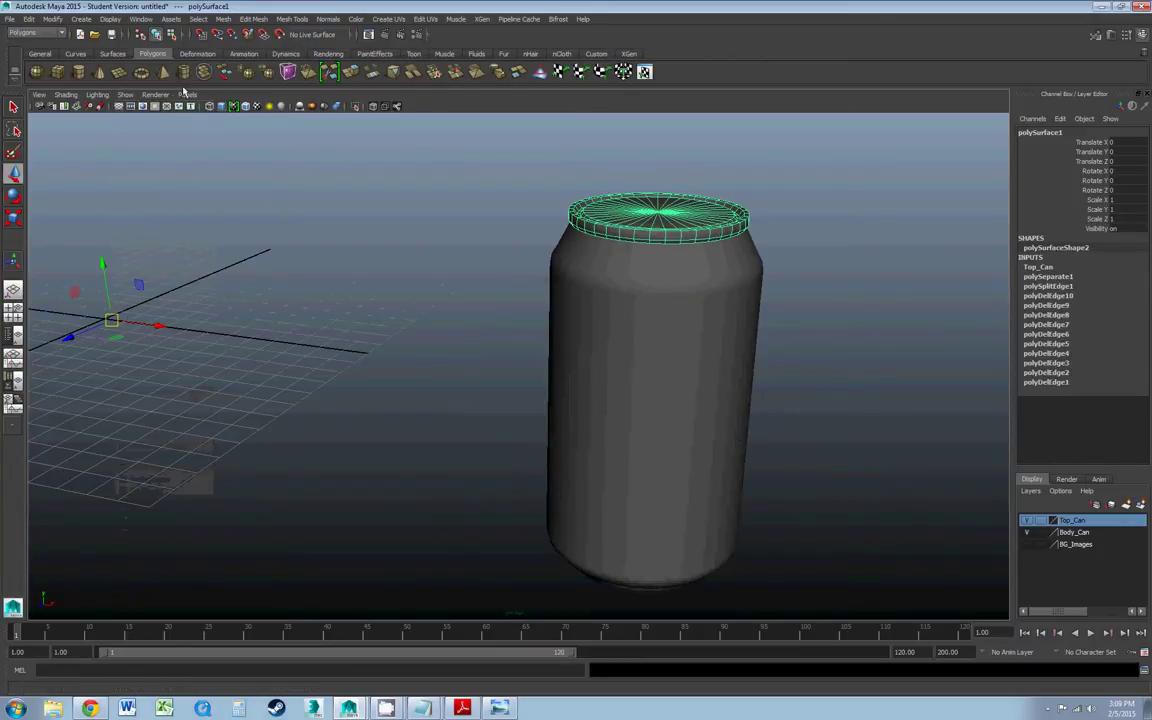
pyautogui.click(125, 95)
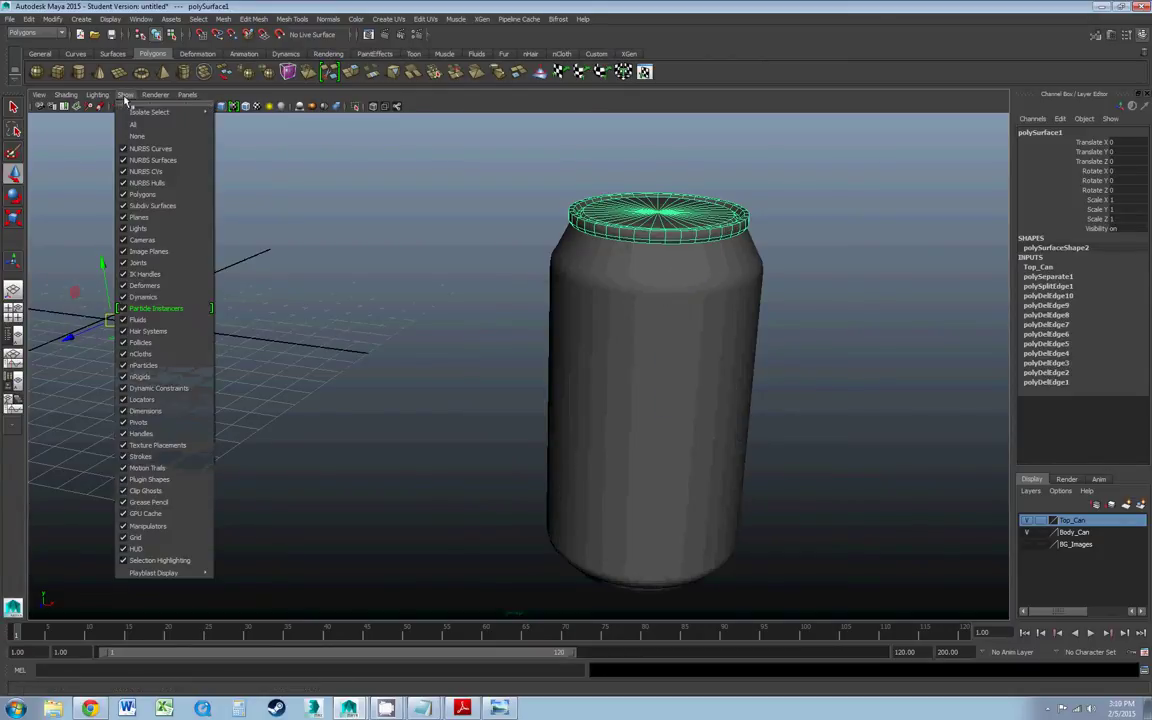
pyautogui.click(145, 540)
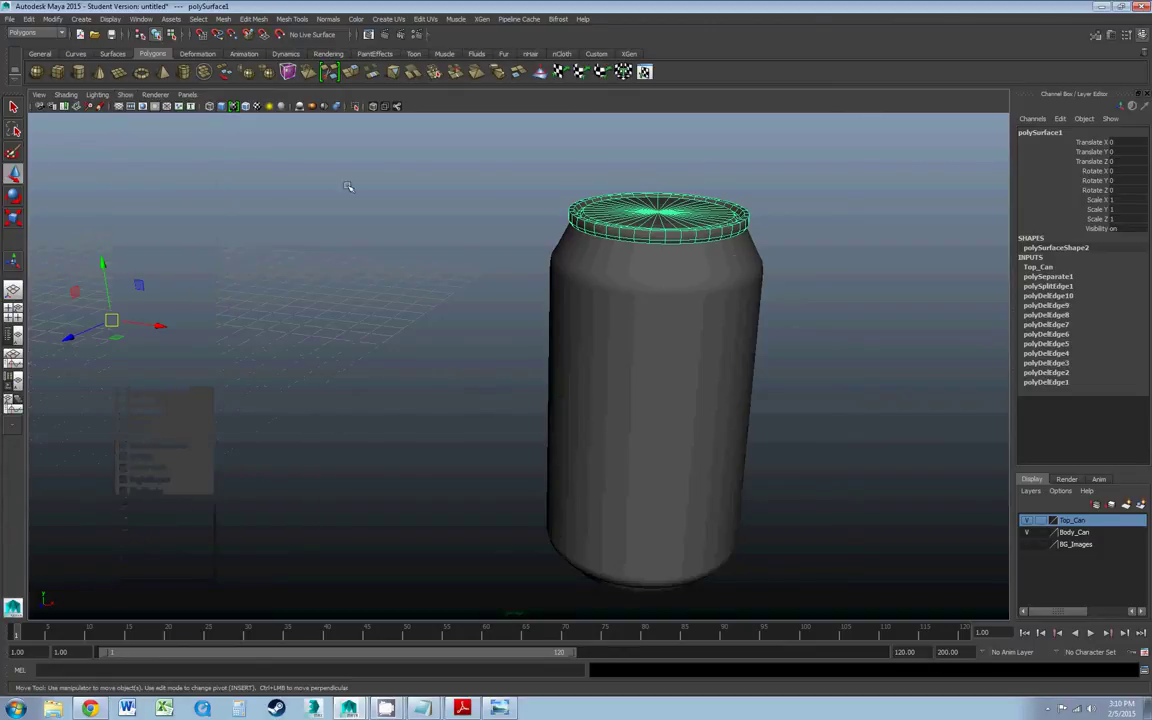
# - Center the pivots of the lid and the can body on their own geometry
pyautogui.click(52, 19)
pyautogui.click(82, 131)
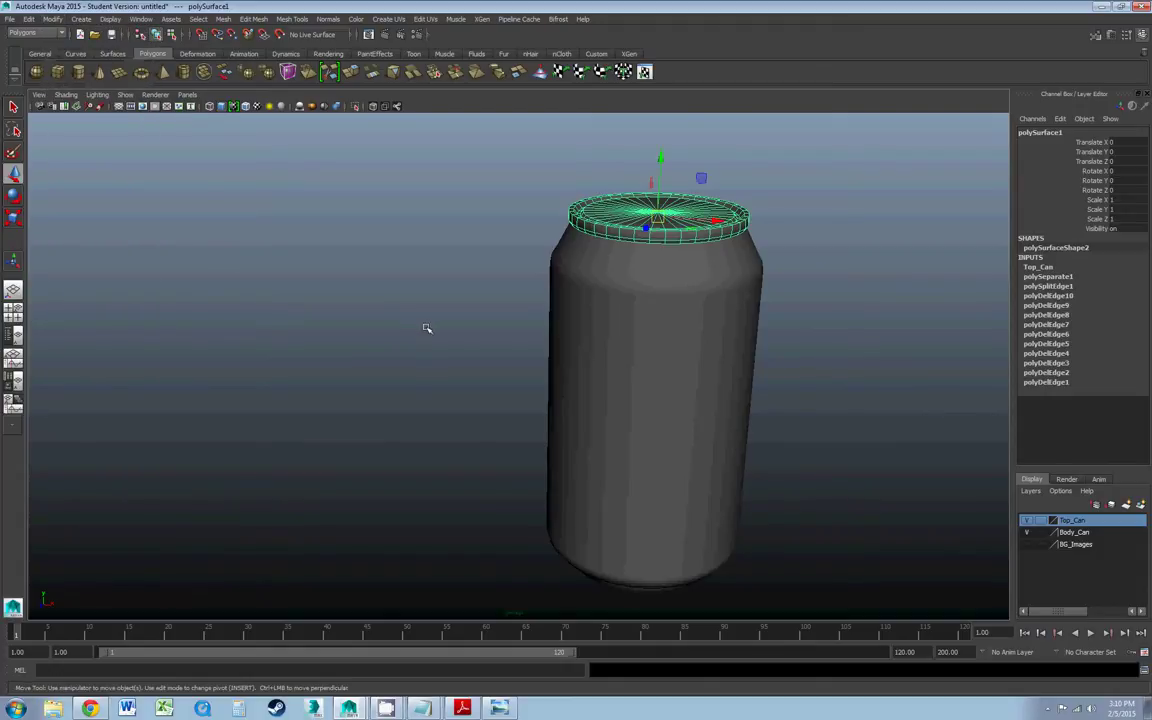
pyautogui.click(663, 371)
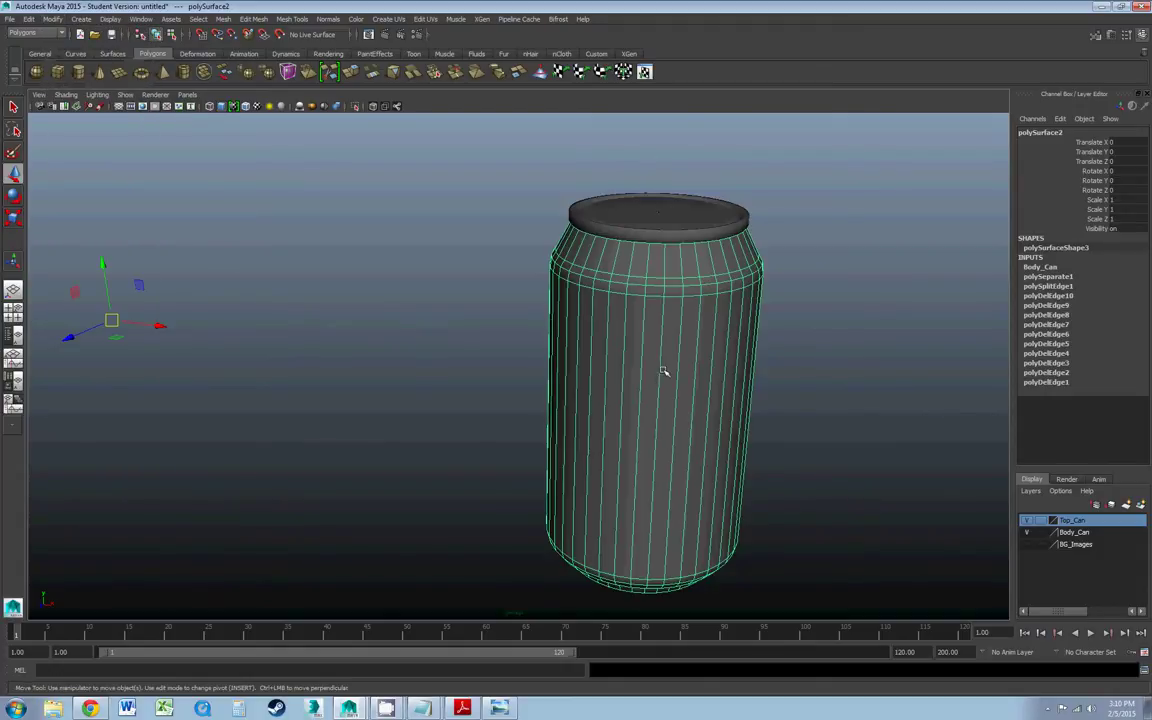
pyautogui.click(52, 19)
pyautogui.click(72, 131)
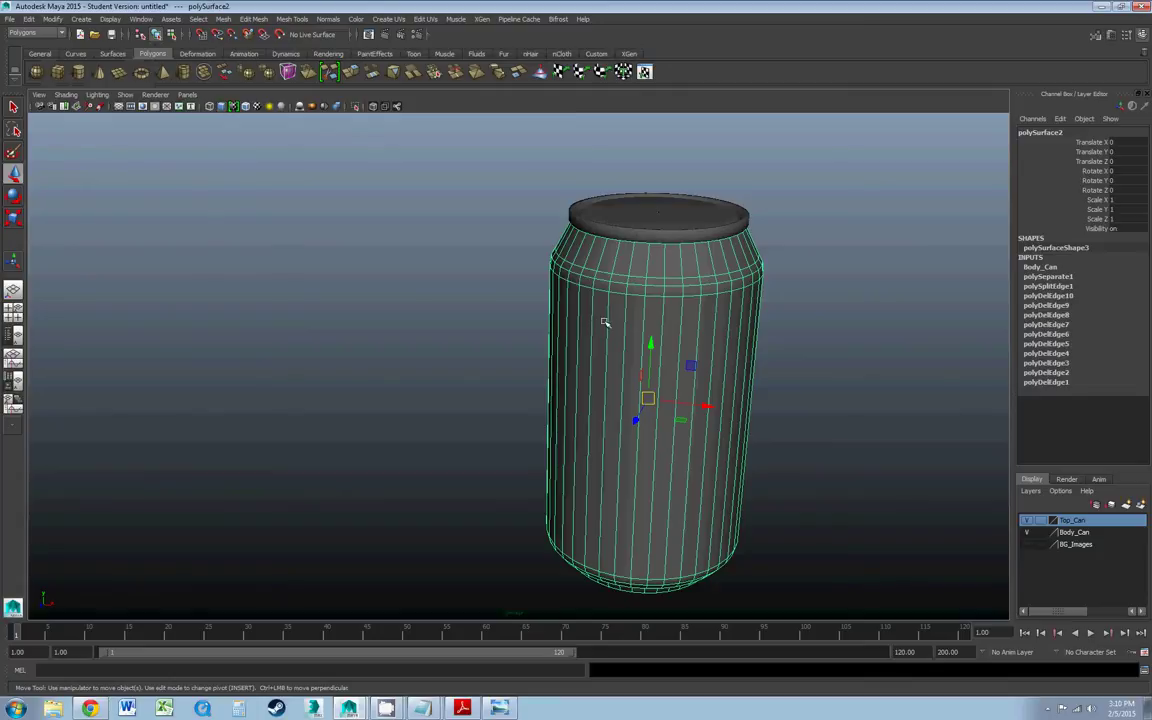
# - Hide the Body_Can layer, select the lid and show it in the top orthographic view
pyautogui.press('6')
pyautogui.keyDown('alt'); pyautogui.moveTo(604, 321); pyautogui.dragTo(600, 327); pyautogui.keyUp('alt')
pyautogui.keyDown('alt'); pyautogui.moveTo(600, 327); pyautogui.dragTo(538, 286, button='middle'); pyautogui.keyUp('alt')
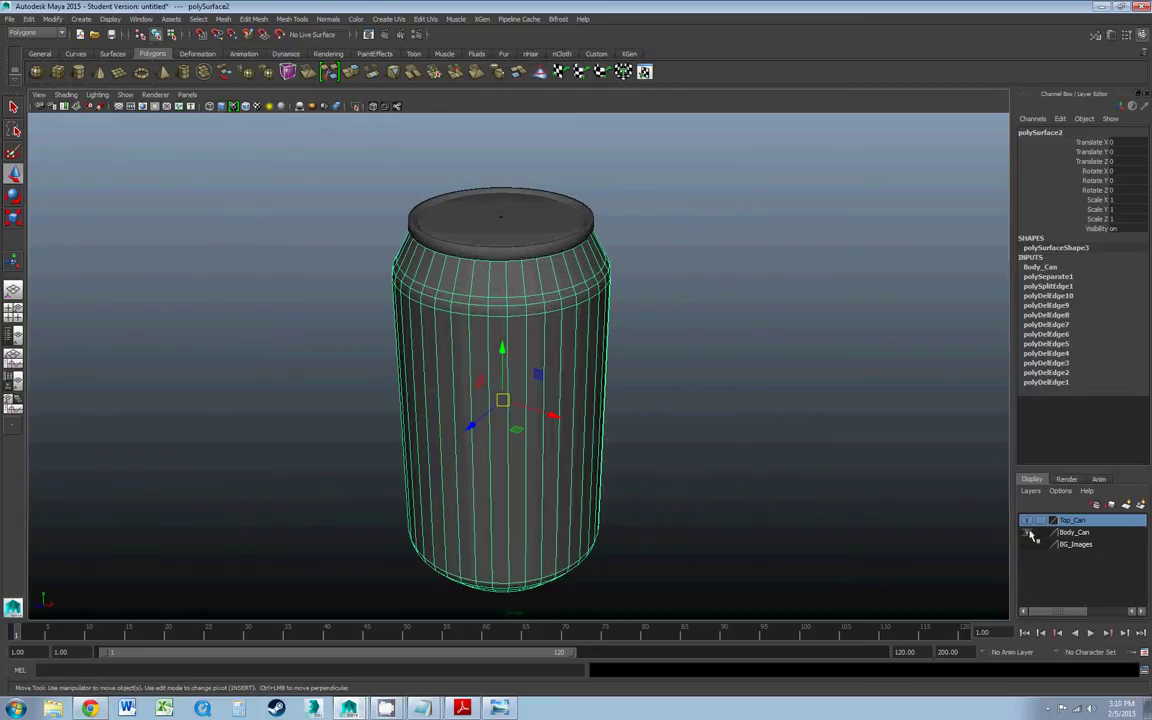
pyautogui.click(1027, 534)
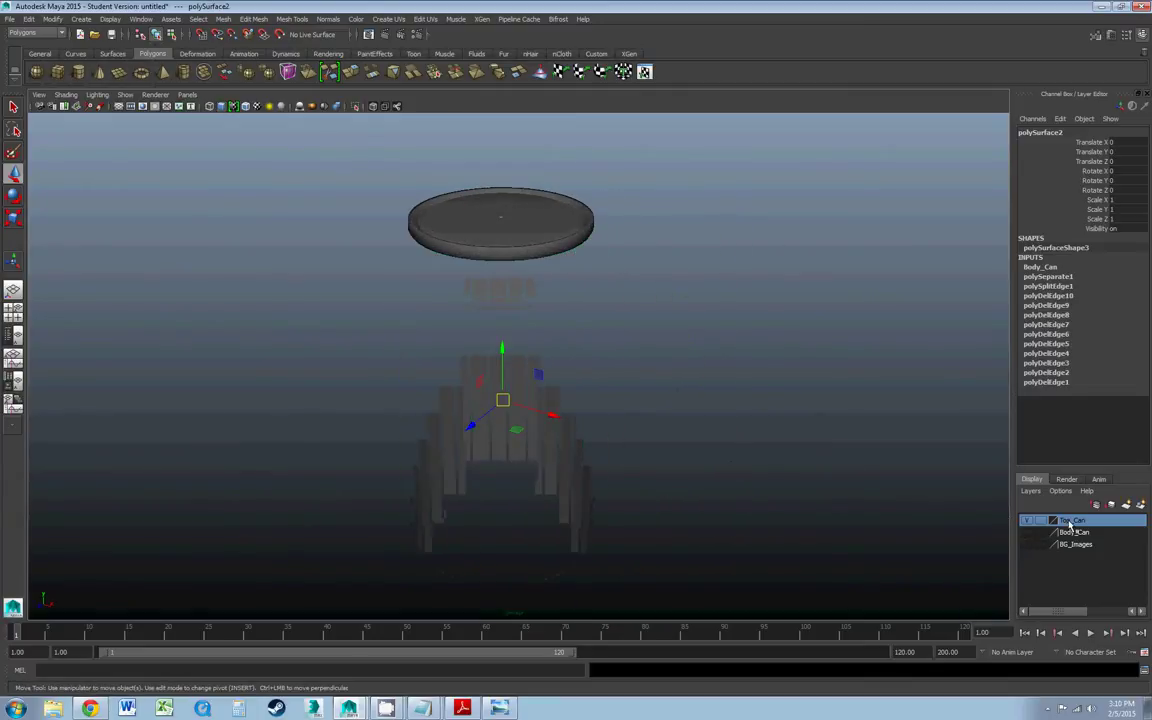
pyautogui.click(551, 228)
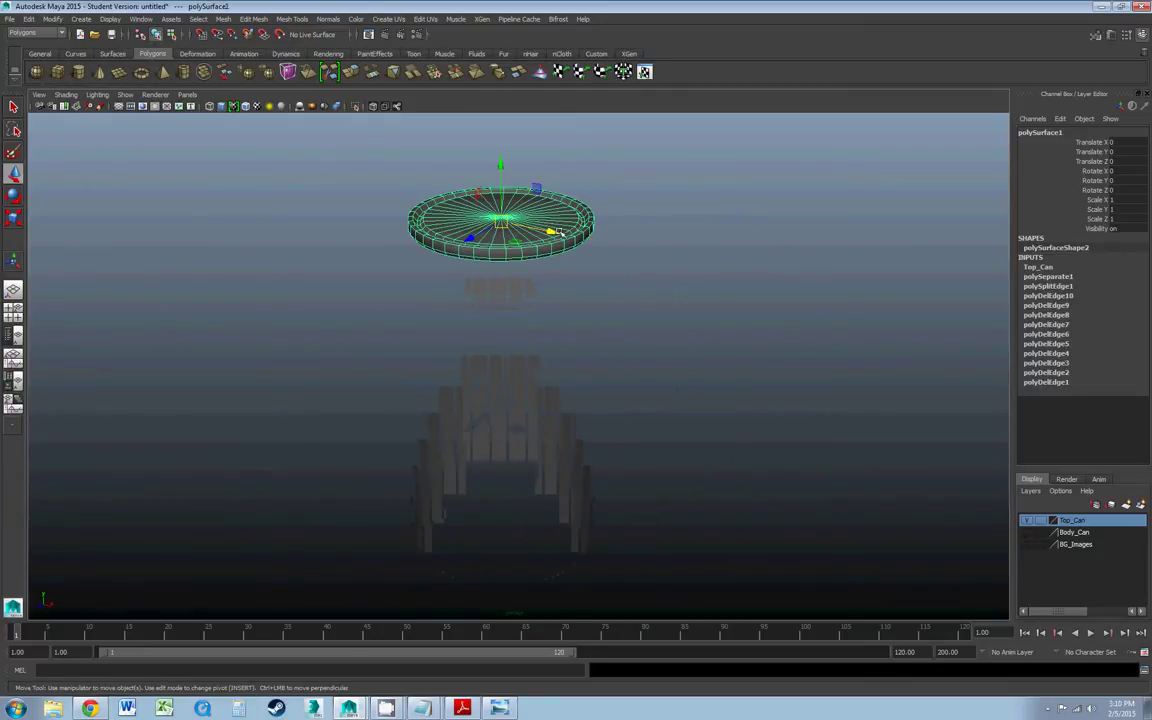
pyautogui.click(187, 94)
pyautogui.moveTo(200, 188)
pyautogui.moveTo(207, 131)
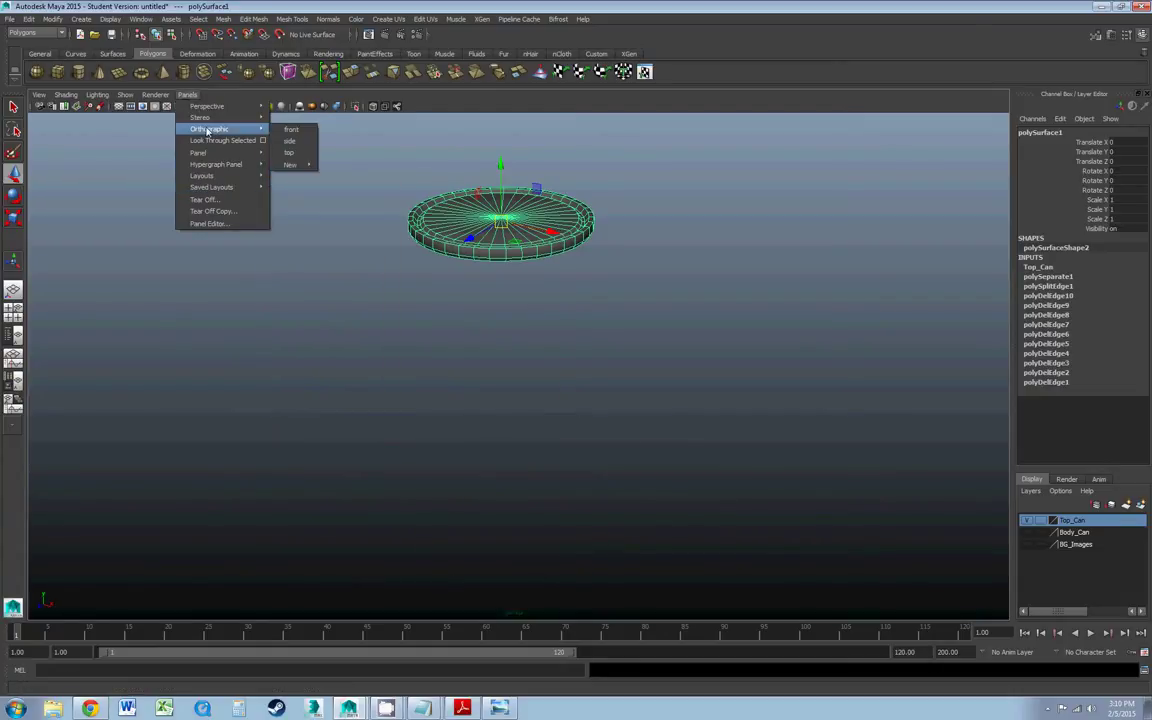
pyautogui.click(289, 152)
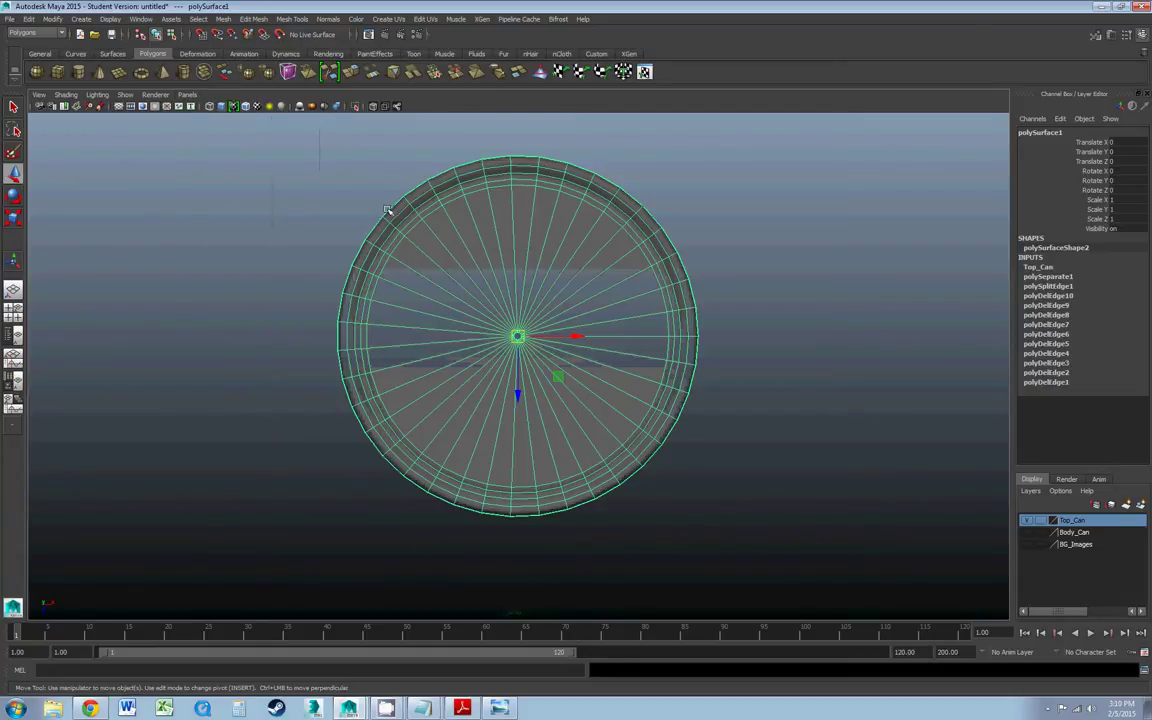
pyautogui.keyDown('alt'); pyautogui.moveTo(491, 266); pyautogui.dragTo(480, 287, button='middle'); pyautogui.keyUp('alt')
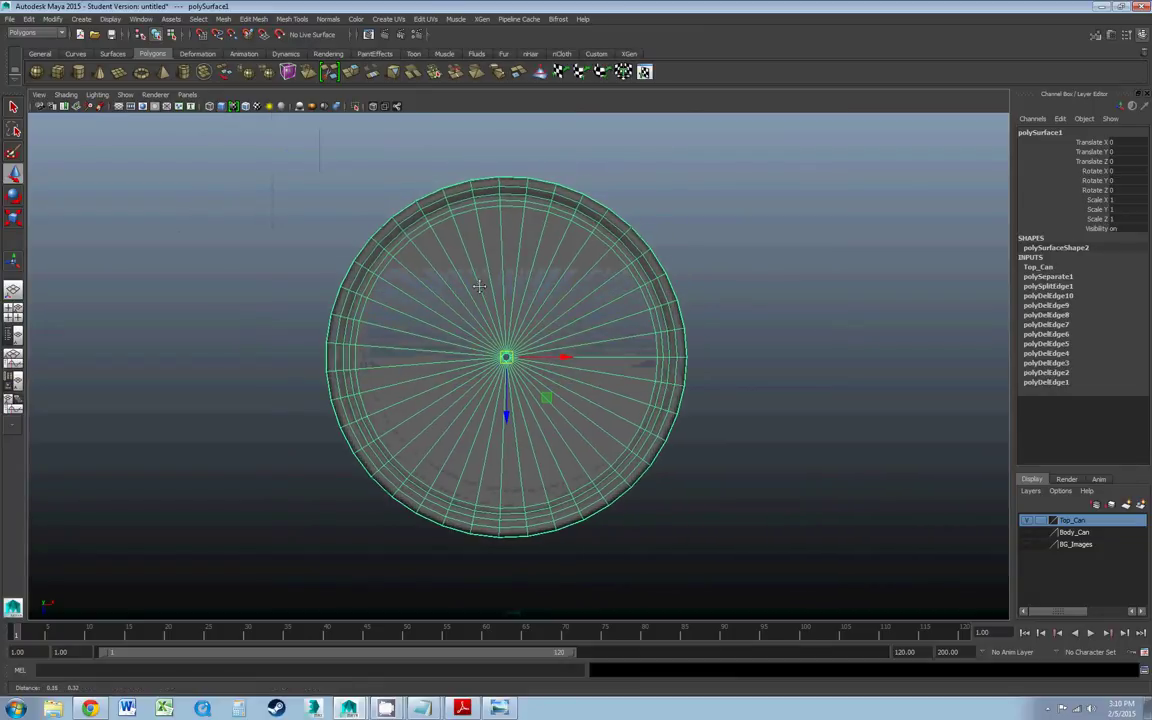
# - Show the BG_Images layer and align the top reference image with the lid at Translate X 22.532 and Translate Z 0.219
pyautogui.click(1027, 545)
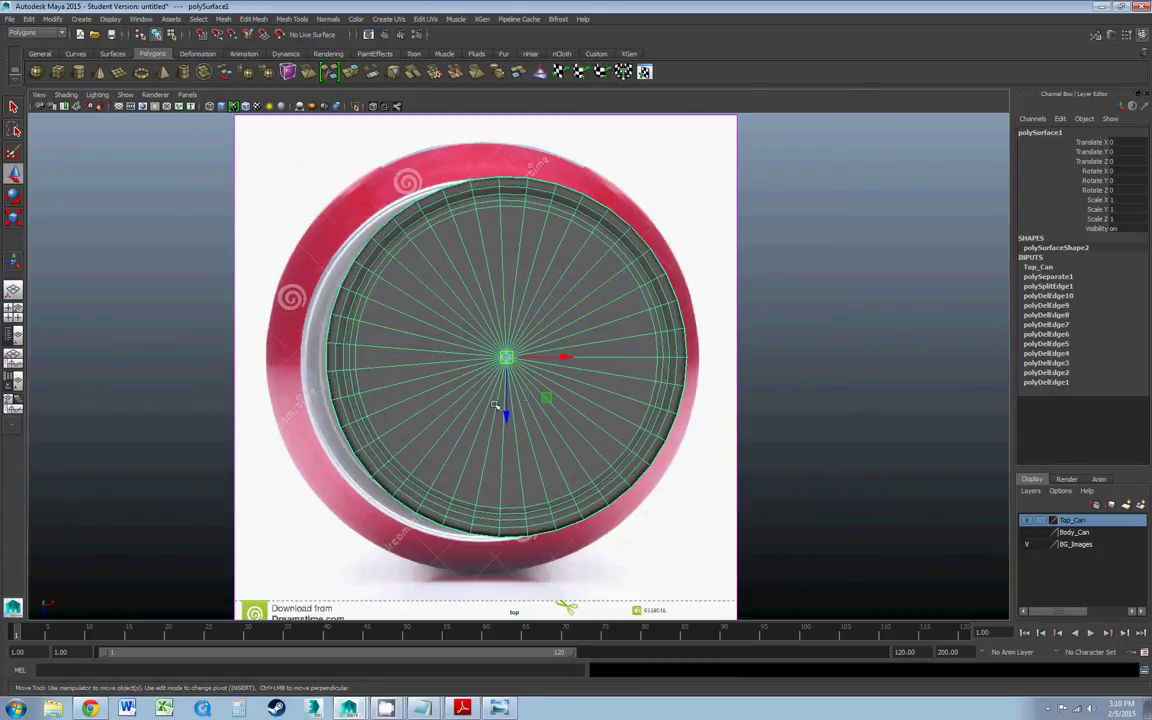
pyautogui.moveTo(794, 540); pyautogui.dragTo(745, 582)
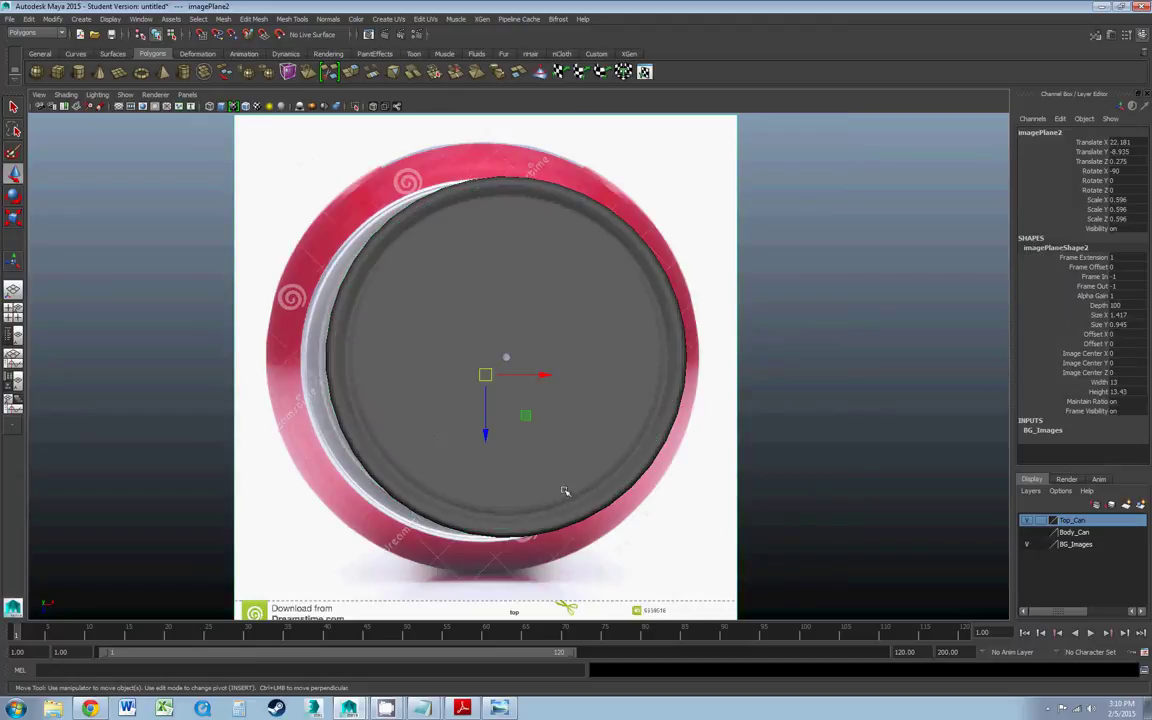
pyautogui.moveTo(533, 375); pyautogui.dragTo(556, 376)
pyautogui.moveTo(508, 408); pyautogui.dragTo(508, 398)
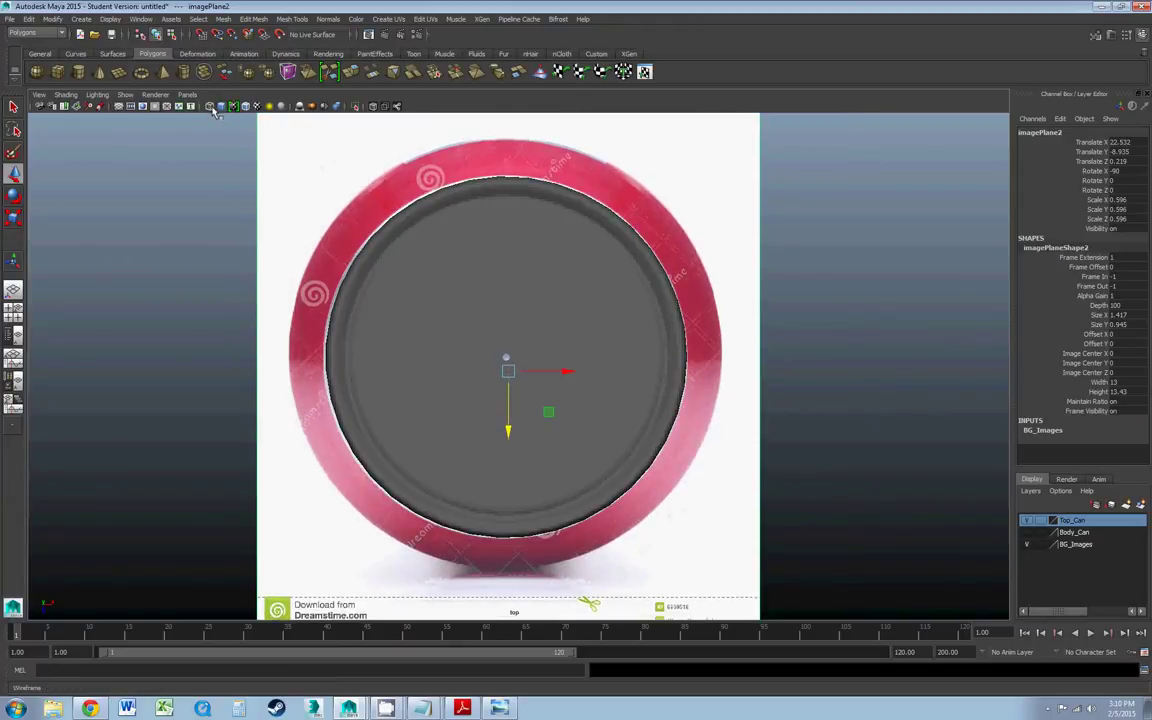
# - Display the top view in wireframe to compare the lid with the reference image, and select the lid
pyautogui.press('4')
pyautogui.click(451, 297)
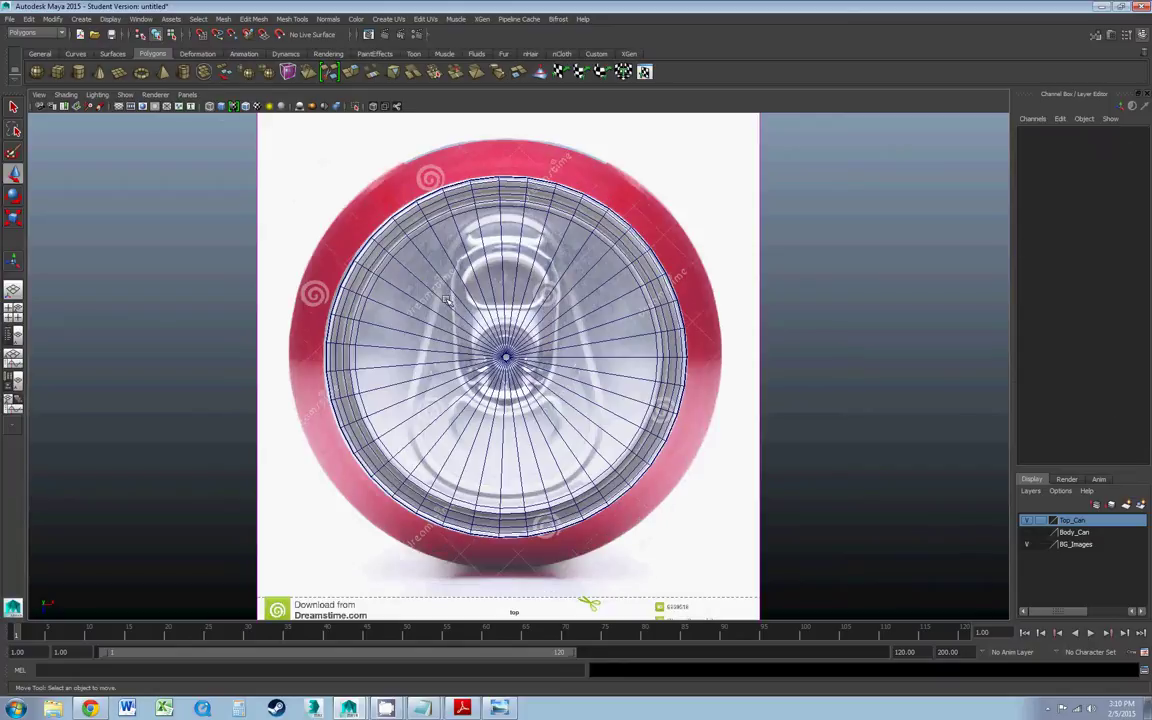
pyautogui.click(439, 300)
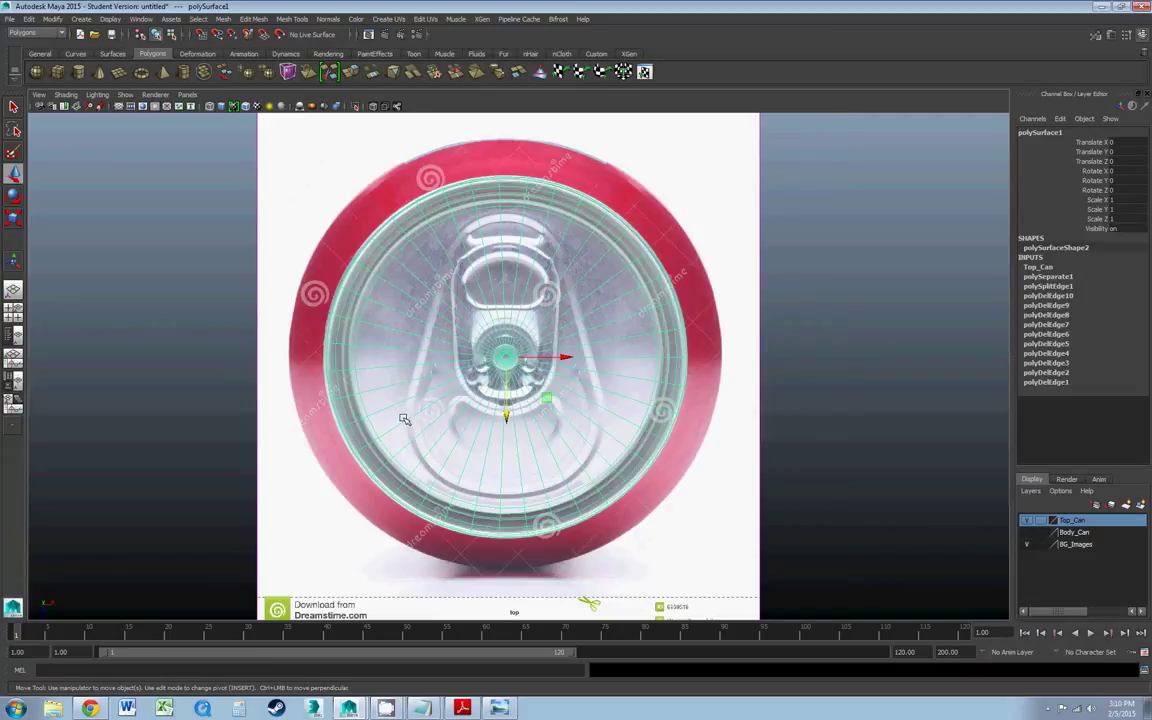
# - Return to the perspective view and display the lid up close with smooth shading
pyautogui.press('space')
pyautogui.moveTo(403, 412); pyautogui.dragTo(402, 391)
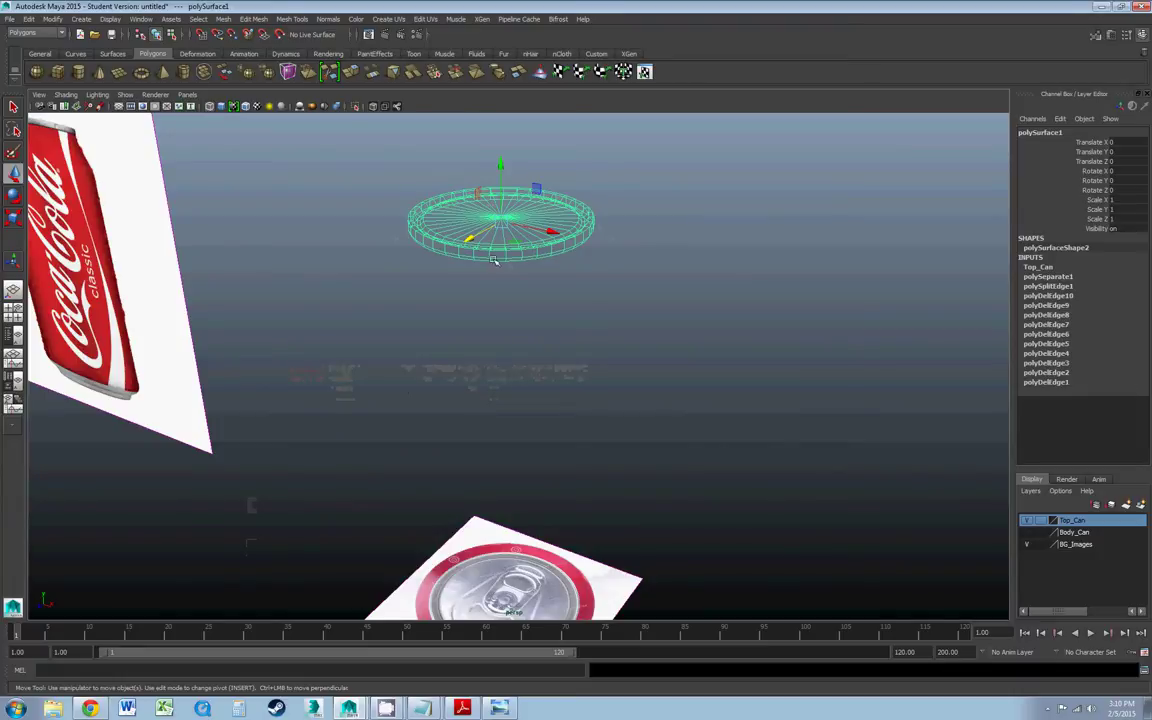
pyautogui.scroll(6, 493, 260)
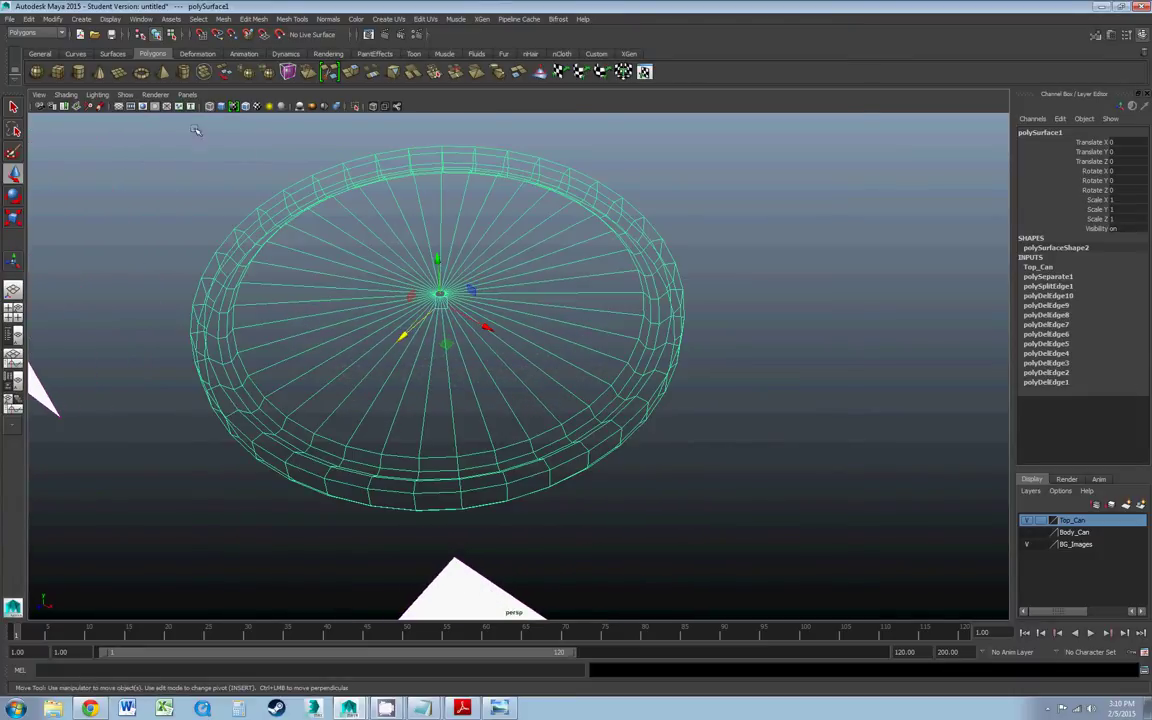
pyautogui.click(221, 106)
pyautogui.keyDown('alt'); pyautogui.moveTo(377, 215); pyautogui.dragTo(409, 240, button='middle'); pyautogui.keyUp('alt')
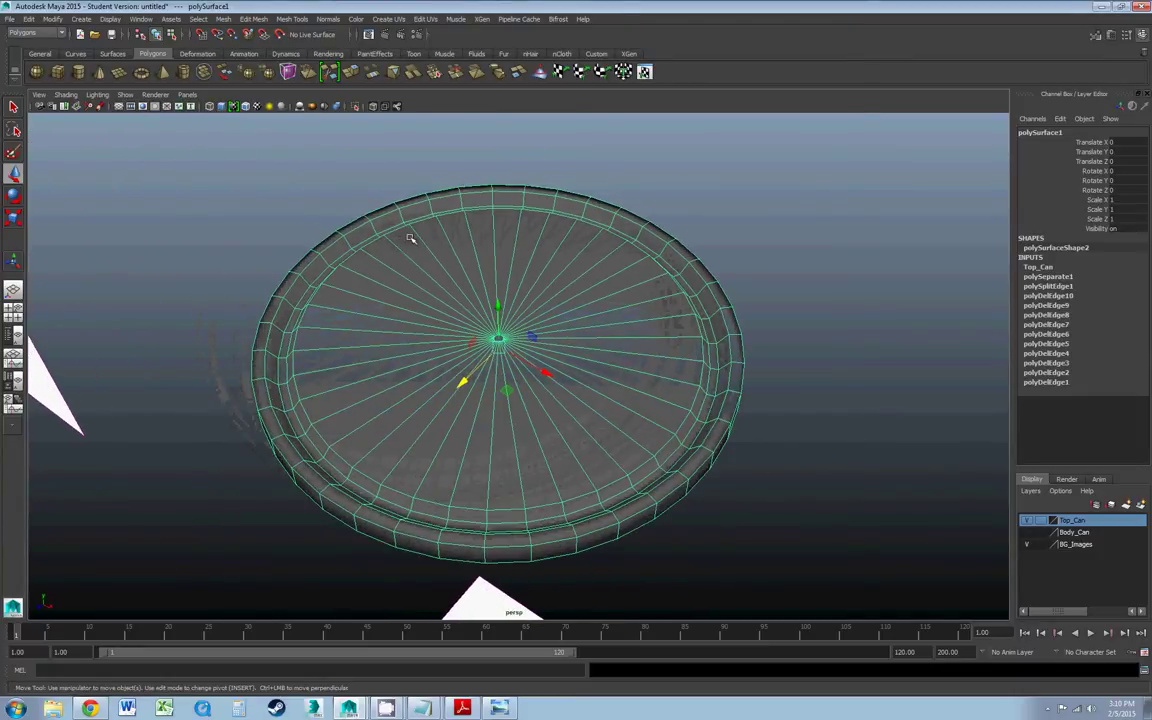
# - Try to insert edge loops across the lid's radial edges with the Insert Edge Loop Tool
pyautogui.click(255, 19)
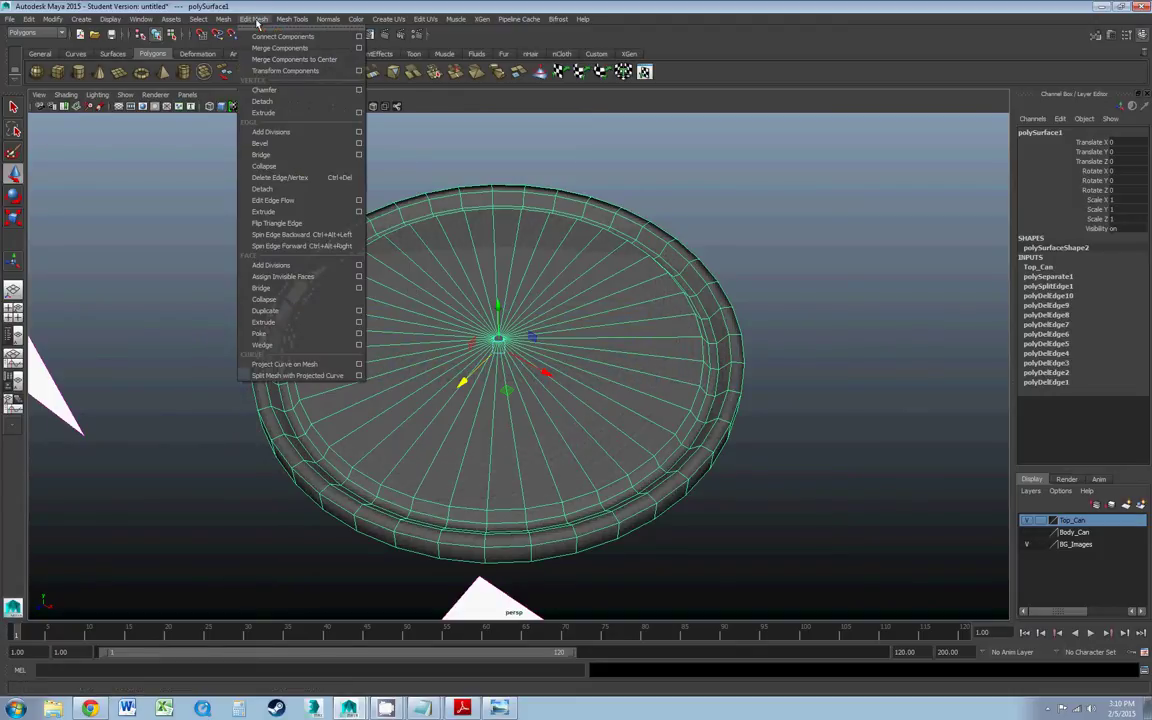
pyautogui.moveTo(292, 19)
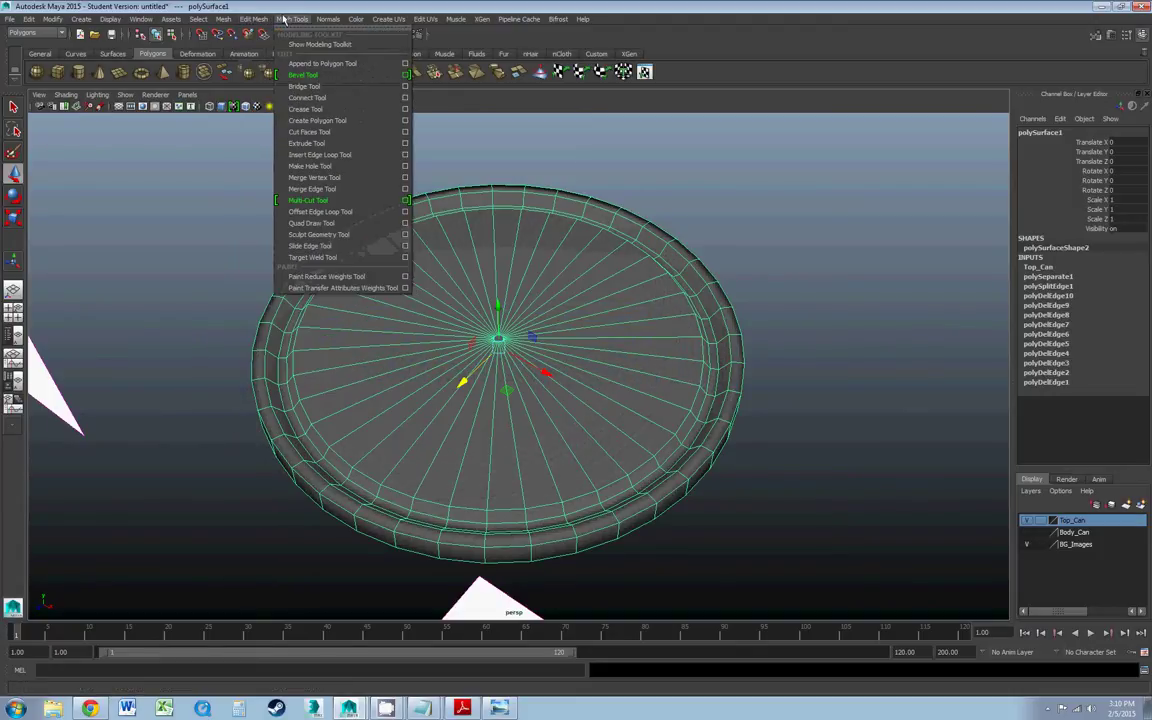
pyautogui.click(311, 155)
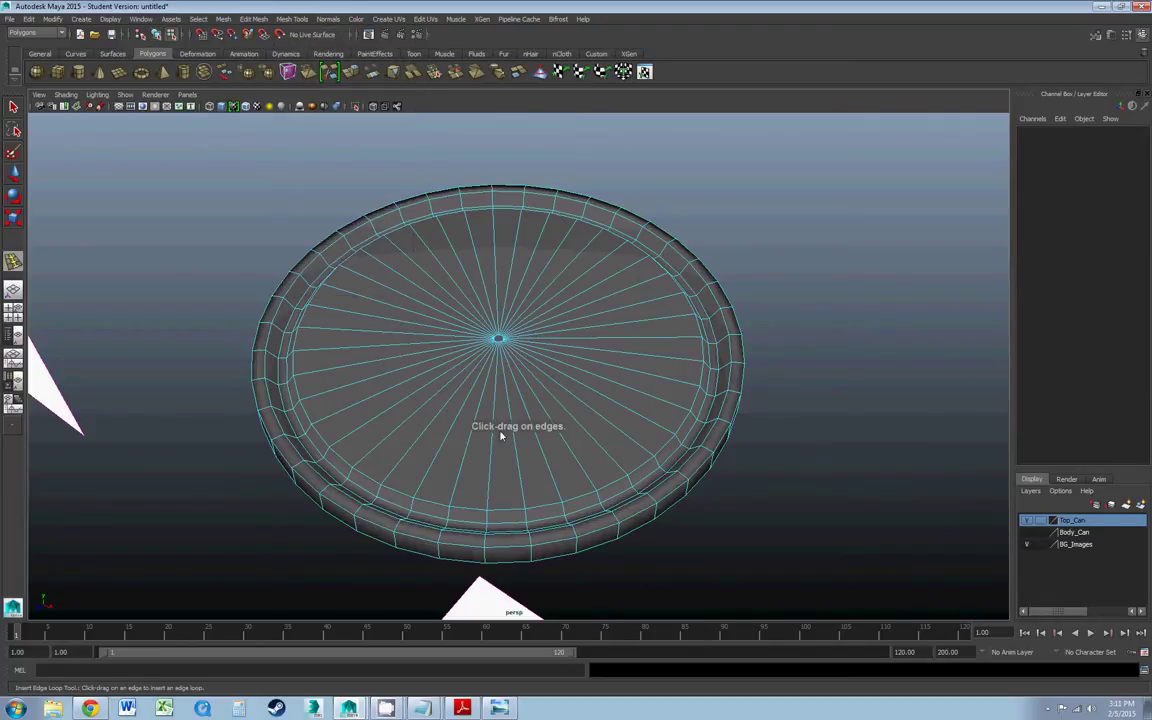
pyautogui.click(410, 400)
pyautogui.moveTo(351, 429)
pyautogui.mouseDown()
pyautogui.moveTo(340, 436)
pyautogui.moveTo(364, 408)
pyautogui.mouseUp()
pyautogui.click(405, 385)
pyautogui.moveTo(428, 377); pyautogui.dragTo(418, 383)
# - Undo the edge loops inserted on the lid
pyautogui.hotkey('ctrl', 'z')
pyautogui.hotkey('ctrl', 'z')
pyautogui.hotkey('ctrl', 'z')
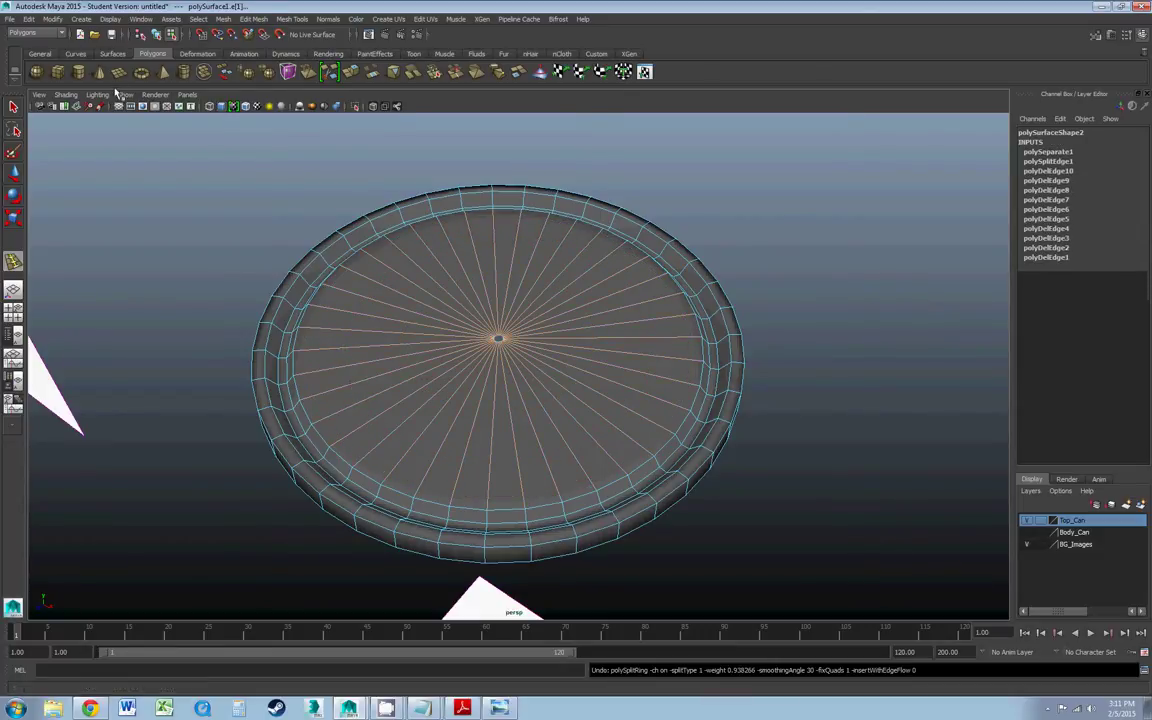
# - Insert three concentric edge loops across the lid's radial edges with the Insert Edge Loop Tool
pyautogui.click(250, 19)
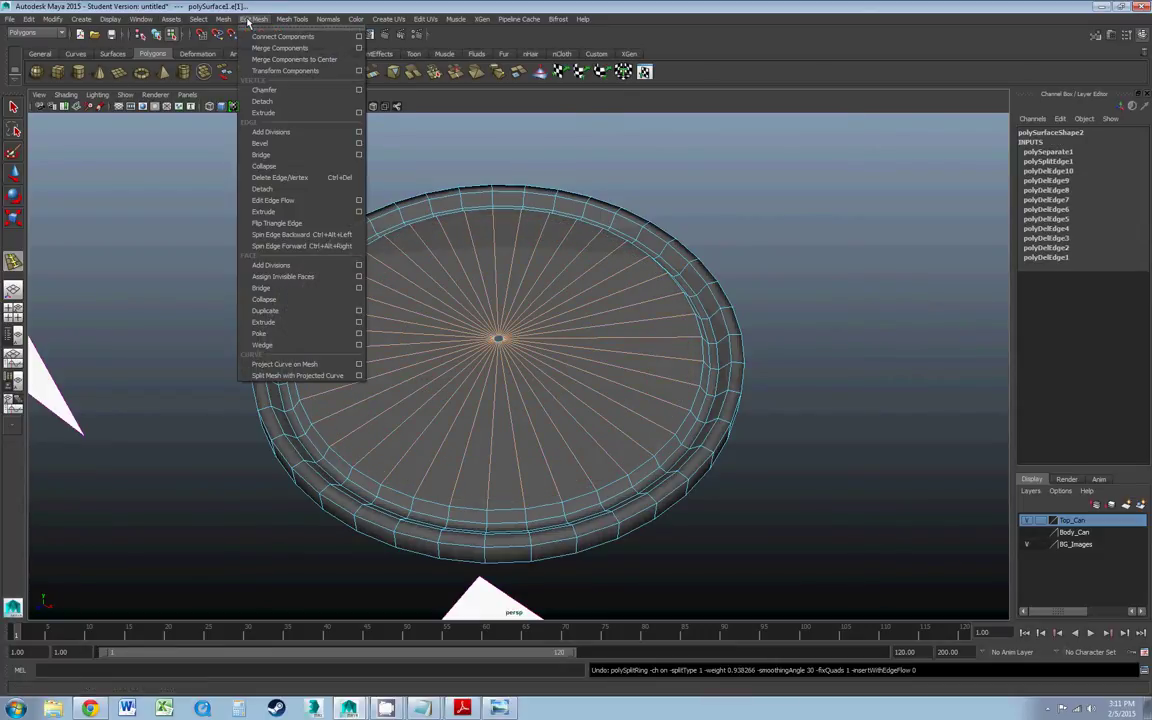
pyautogui.moveTo(292, 19)
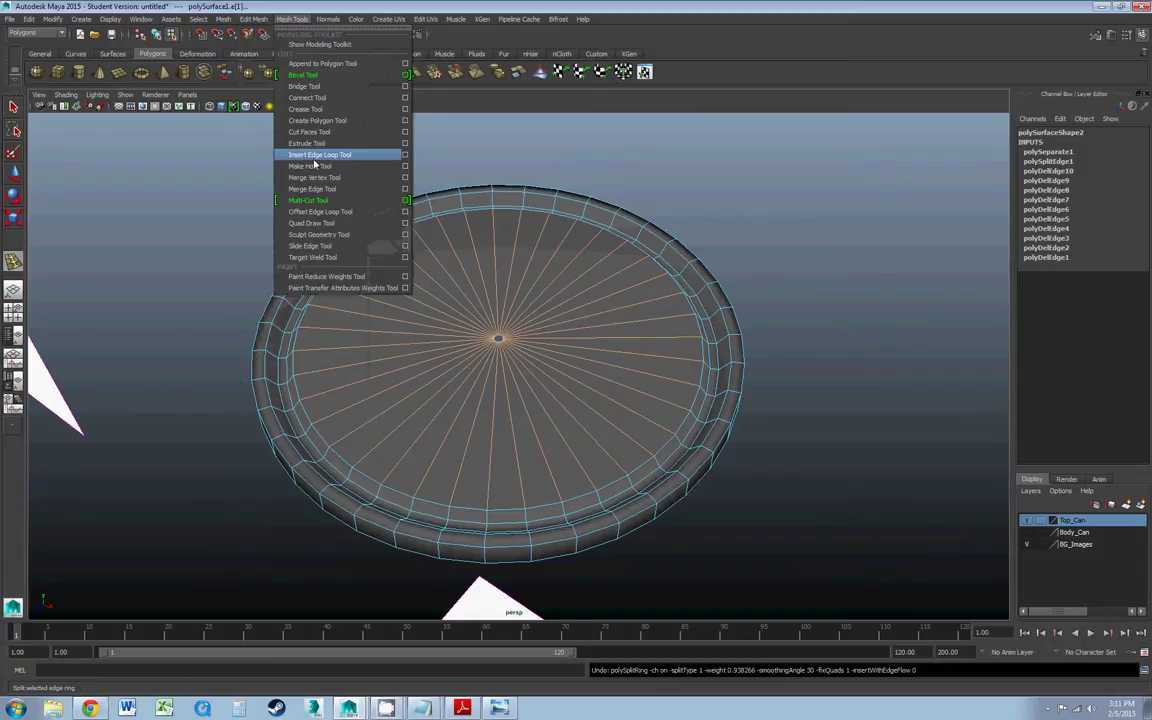
pyautogui.click(316, 155)
pyautogui.moveTo(397, 359); pyautogui.dragTo(308, 381)
pyautogui.moveTo(399, 360); pyautogui.dragTo(355, 373)
pyautogui.moveTo(420, 358); pyautogui.dragTo(413, 357)
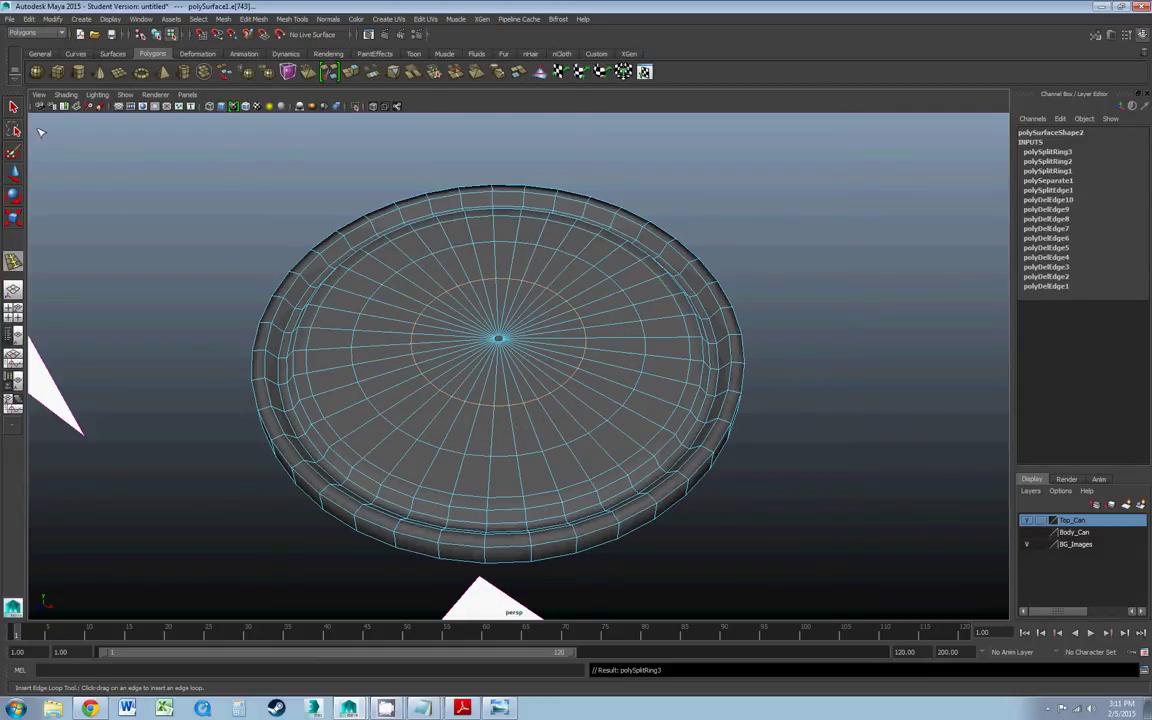
pyautogui.press('q')
# - Show the lid in wireframe in the top view, over the reference image
pyautogui.keyDown('alt'); pyautogui.moveTo(446, 260); pyautogui.dragTo(430, 300); pyautogui.keyUp('alt')
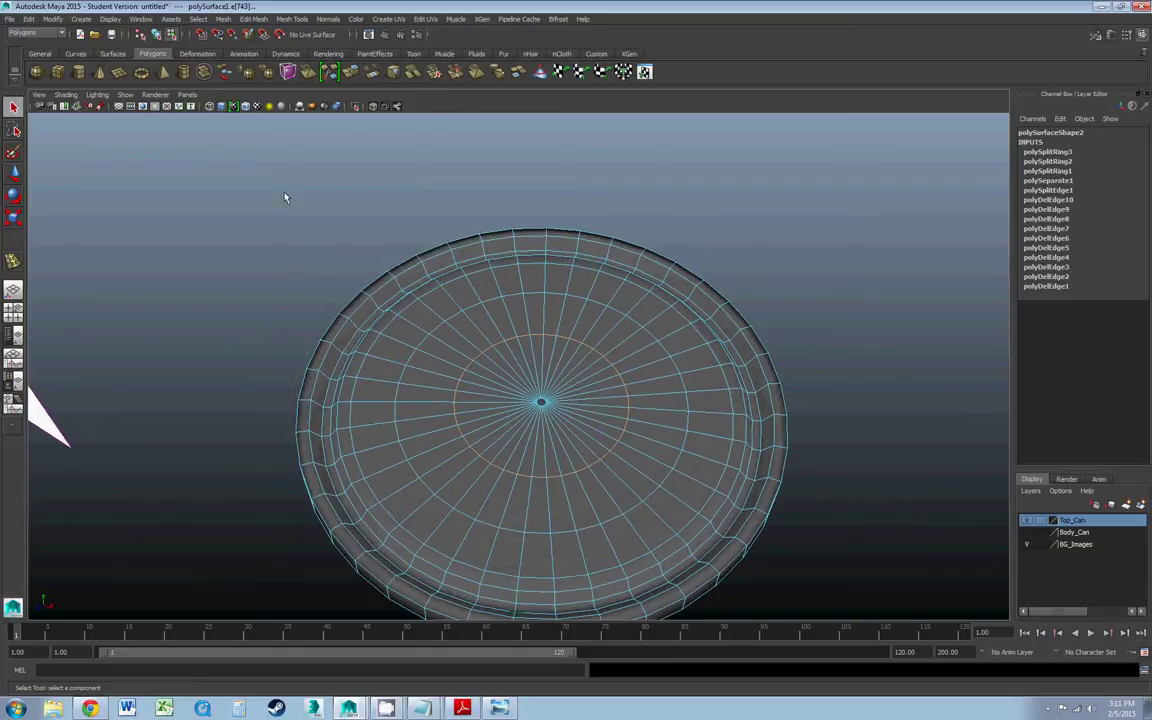
pyautogui.click(187, 94)
pyautogui.moveTo(265, 130)
pyautogui.click(287, 153)
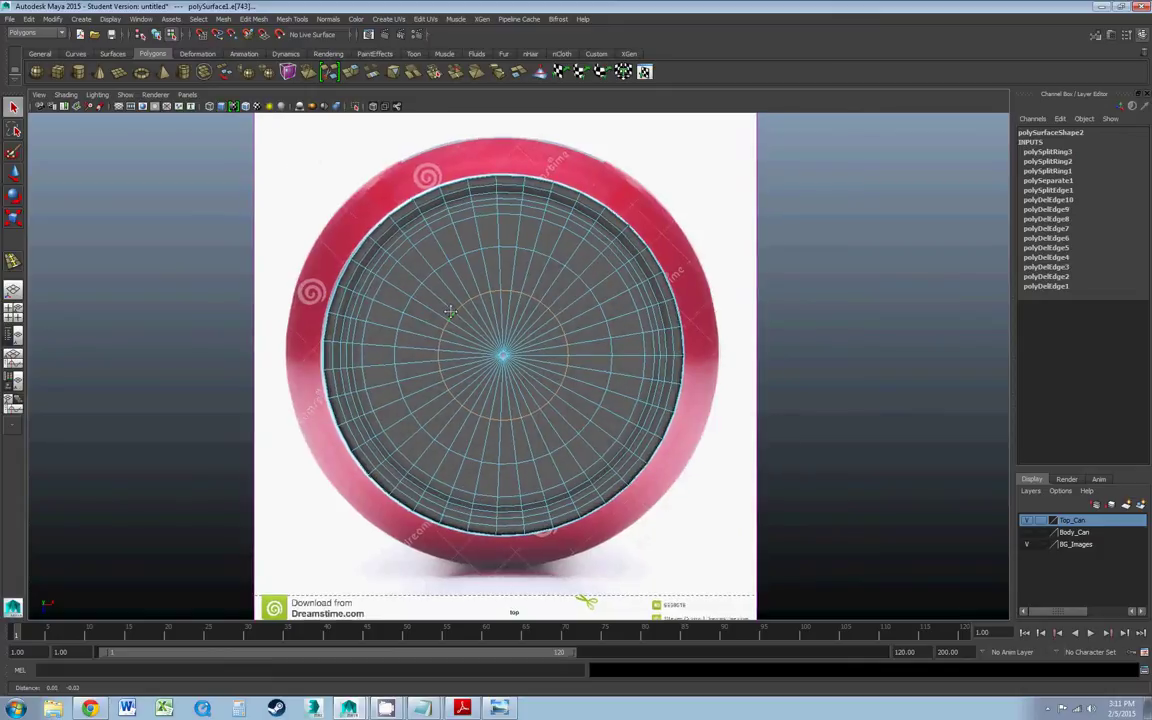
pyautogui.click(208, 106)
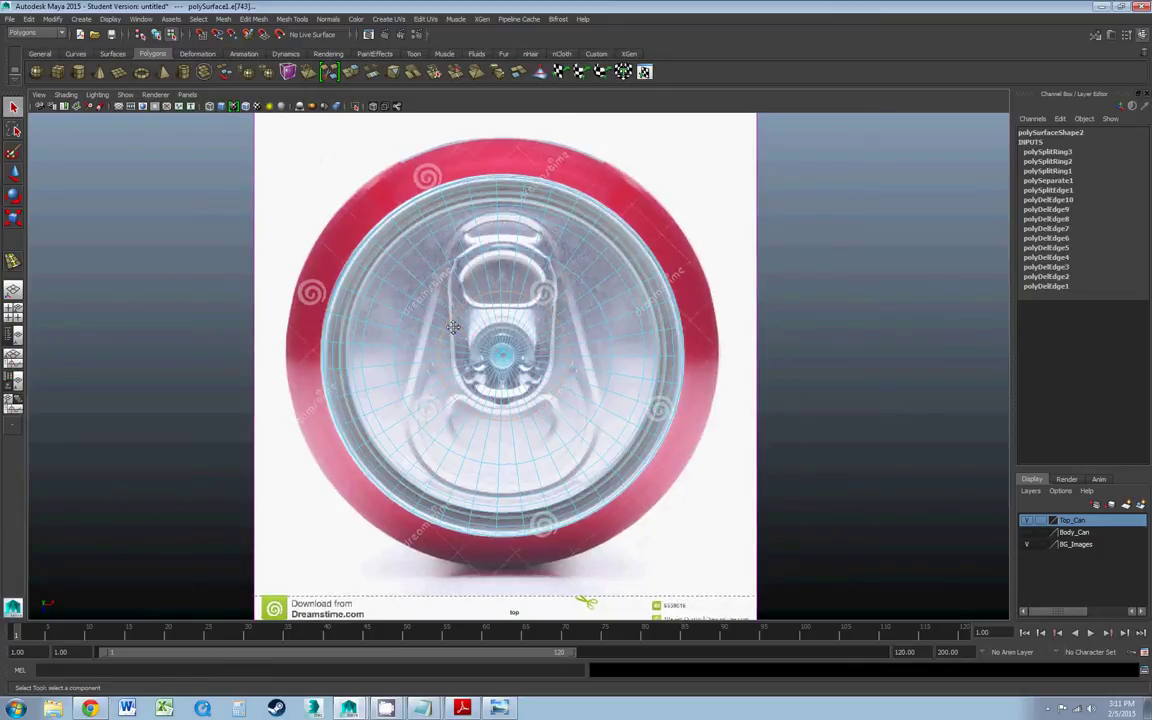
pyautogui.scroll(3, 380, 295)
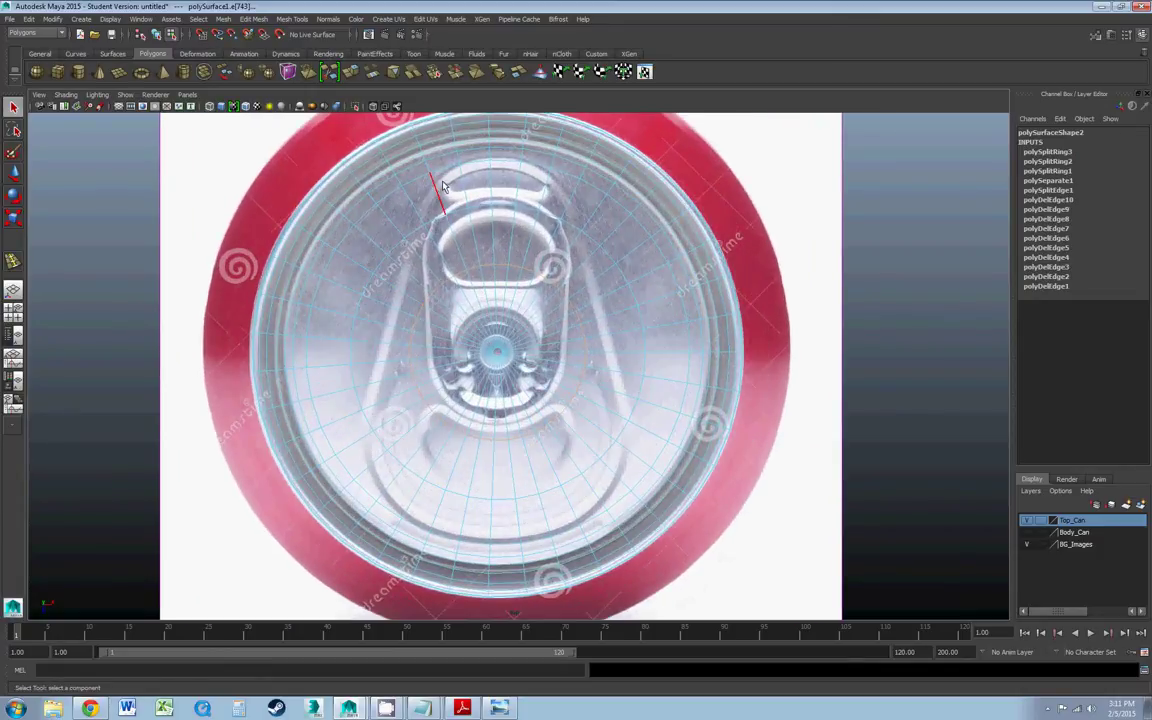
# - Select the outer inserted edge loop on the lid and scale it to match the reference image
pyautogui.click(421, 182)
pyautogui.press('r')
pyautogui.moveTo(499, 352)
pyautogui.mouseDown()
pyautogui.moveTo(525, 383)
pyautogui.moveTo(500, 345)
pyautogui.moveTo(529, 333)
pyautogui.moveTo(342, 384)
pyautogui.moveTo(448, 359)
pyautogui.moveTo(432, 322)
pyautogui.moveTo(488, 341)
pyautogui.mouseUp()
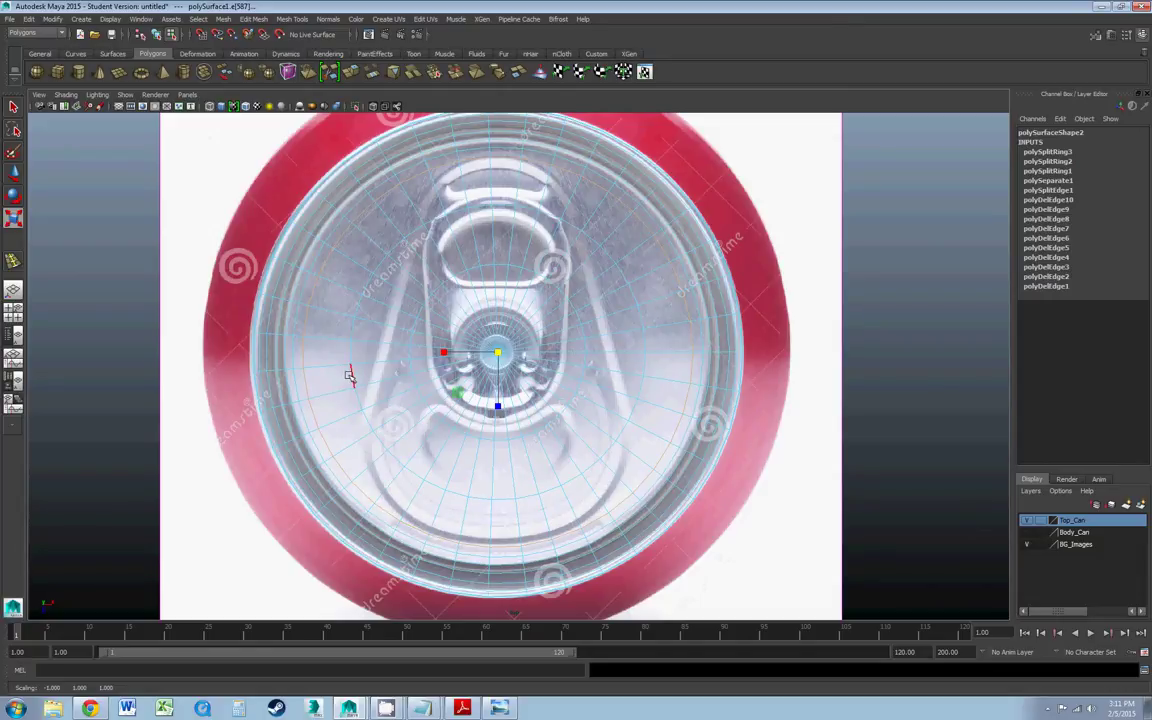
pyautogui.moveTo(498, 352)
pyautogui.mouseDown()
pyautogui.moveTo(506, 341)
pyautogui.moveTo(499, 355)
pyautogui.mouseUp()
# - Select the innermost inserted edge loop and scale it down to fit the rounded end of the pull tab in the reference
pyautogui.doubleClick(500, 267)
pyautogui.moveTo(496, 351); pyautogui.dragTo(404, 419)
pyautogui.scroll(1, 404, 419)
pyautogui.scroll(-6, 404, 419)
pyautogui.scroll(2, 386, 400)
pyautogui.scroll(3, 387, 401)
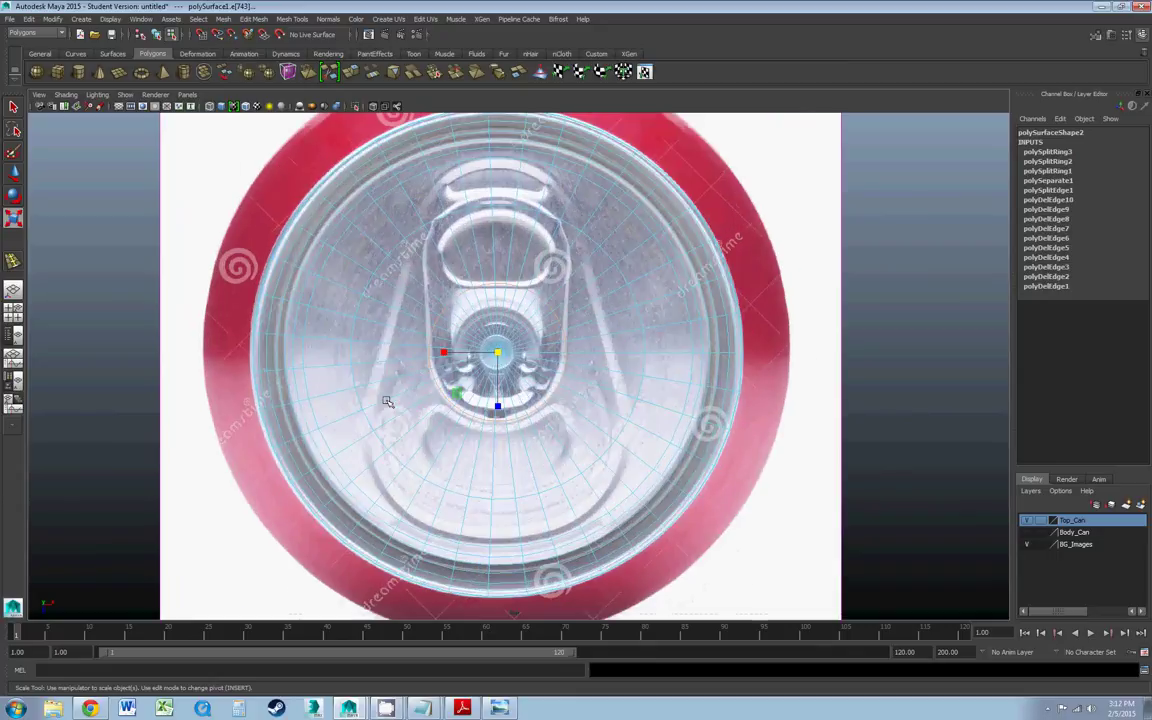
# - Display the lid's vertices and compare their placement with the pull tab and opening outlines in the reference image
pyautogui.moveTo(355, 408); pyautogui.dragTo(350, 406)
pyautogui.moveTo(350, 406); pyautogui.dragTo(320, 405, button='right')
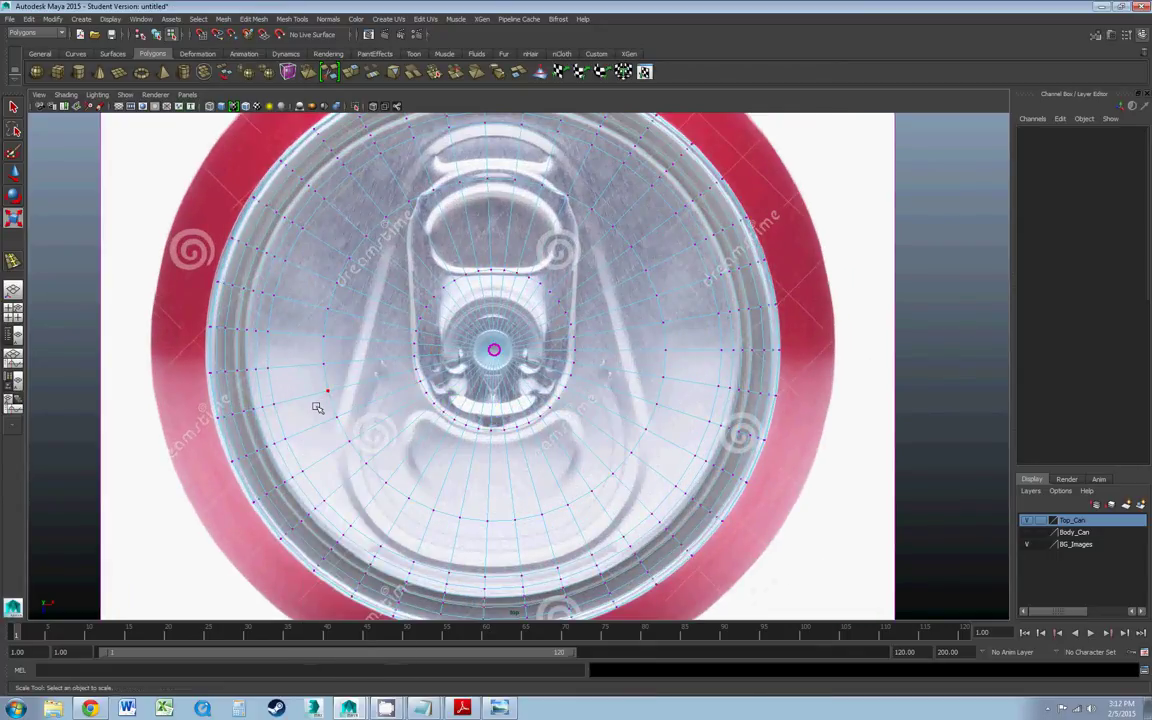
pyautogui.scroll(-3, 343, 401)
pyautogui.scroll(1, 383, 391)
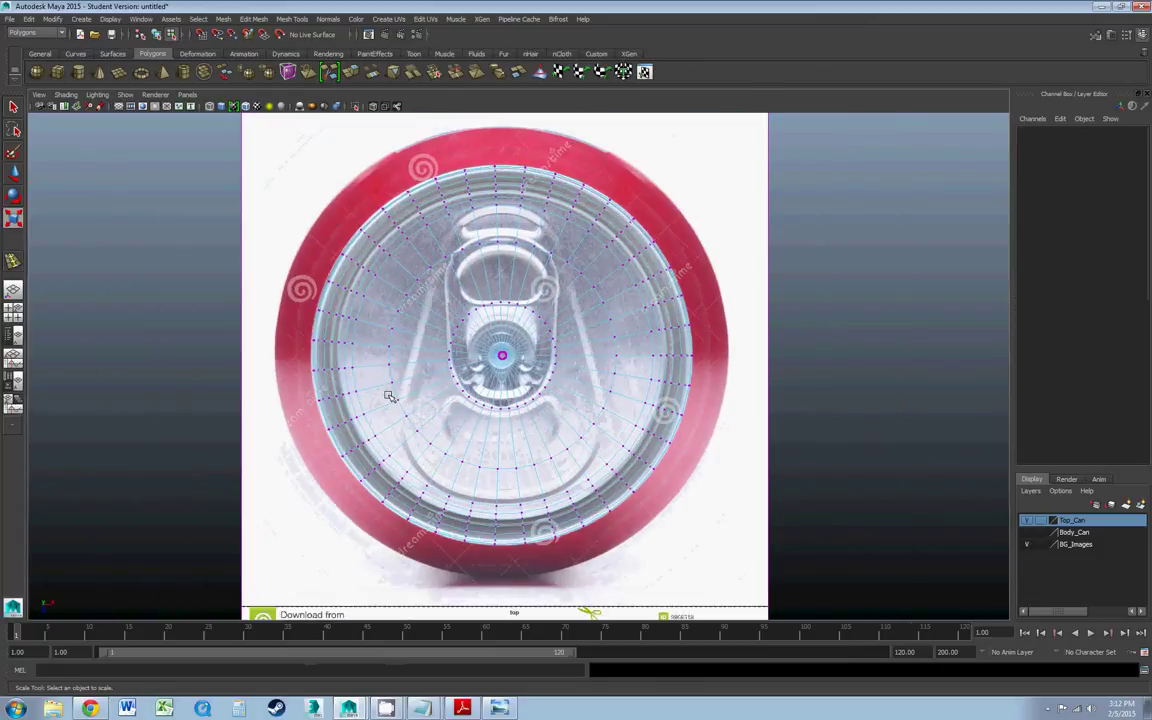
pyautogui.scroll(1, 383, 390)
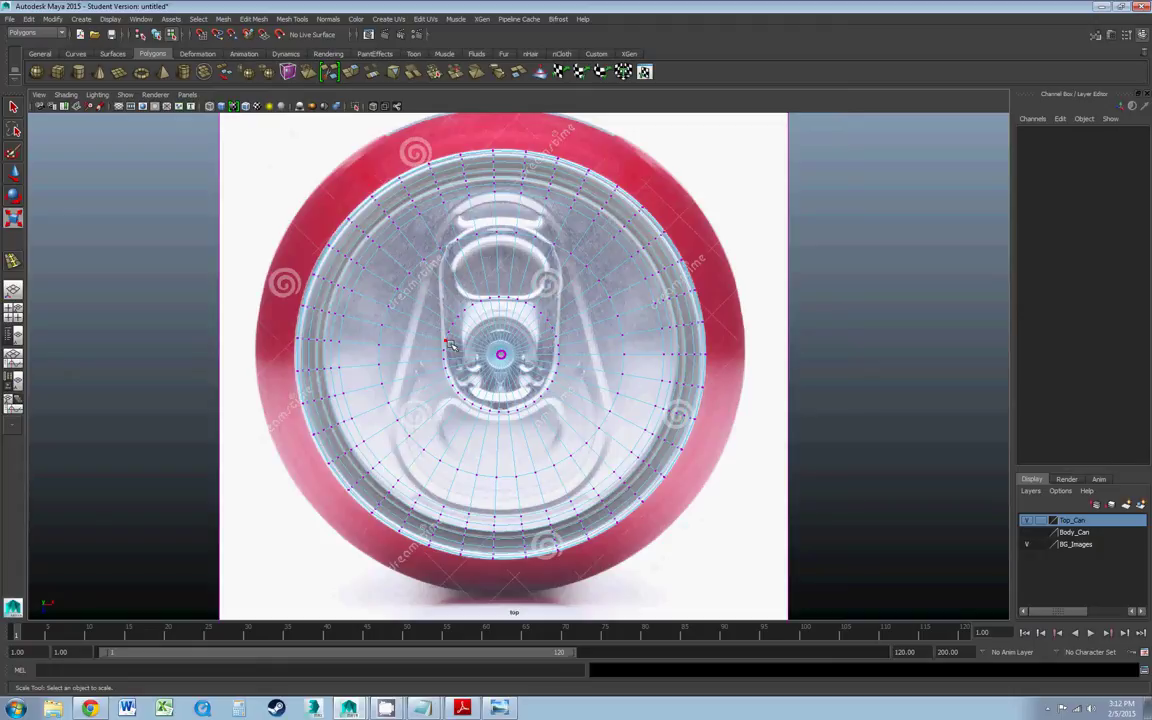
# - Switch the lid to edge selection and select a radial edge between the inner and middle loops, lower left of the pull tab
pyautogui.rightClick(415, 388)
pyautogui.click(467, 373)
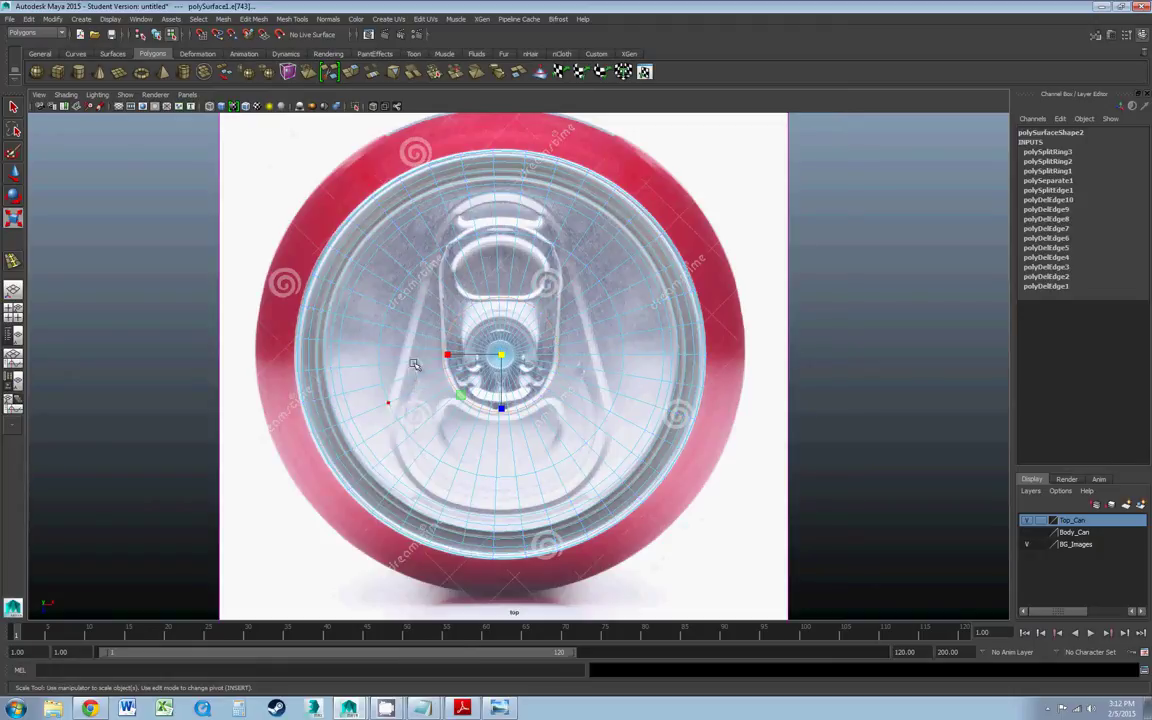
pyautogui.click(409, 393)
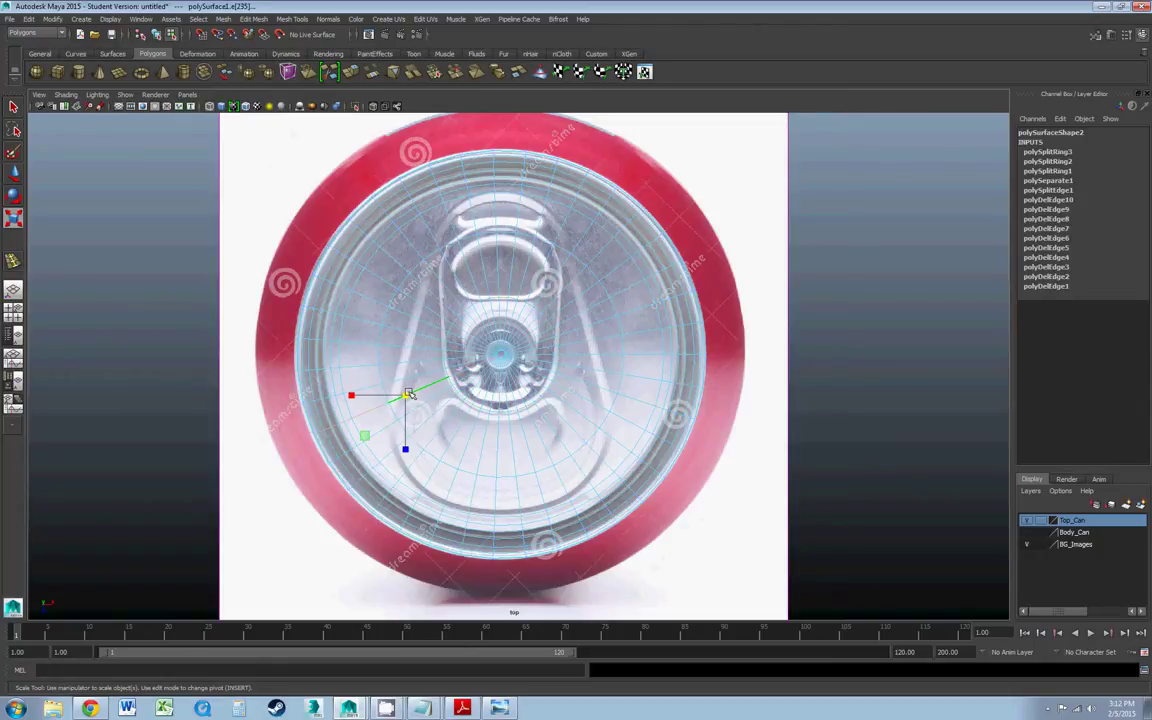
pyautogui.click(410, 336)
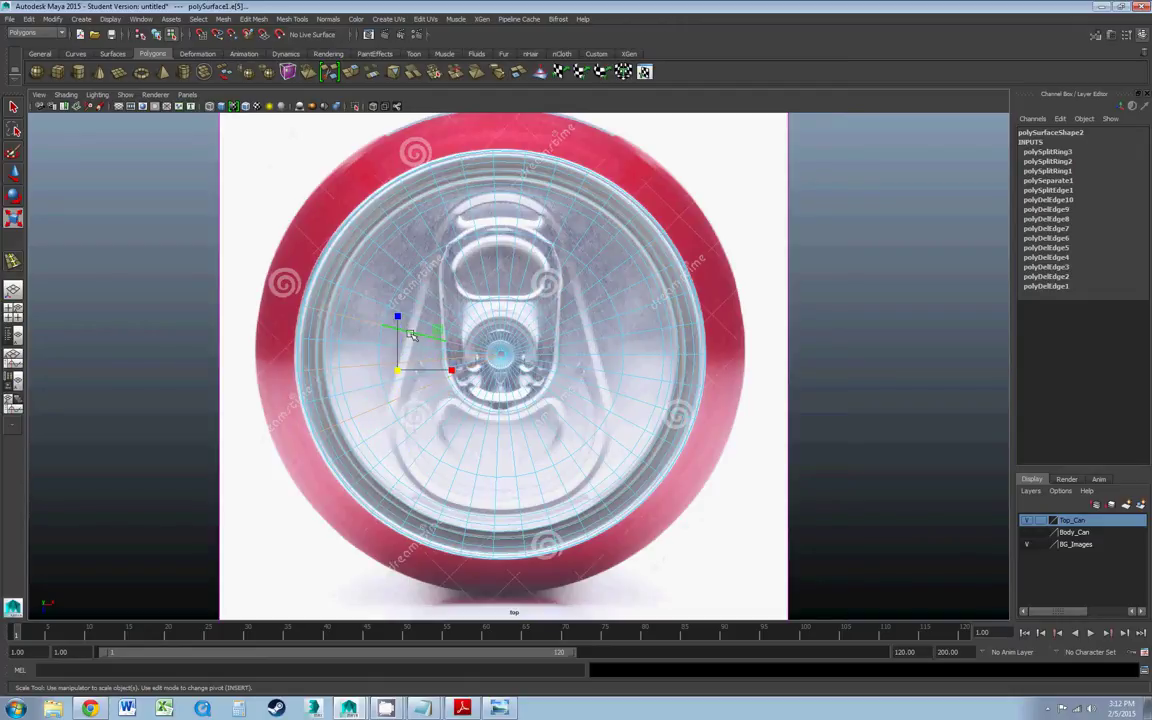
pyautogui.click(418, 290)
pyautogui.keyDown('shift'); pyautogui.doubleClick(440, 278); pyautogui.keyUp('shift')
pyautogui.keyDown('shift'); pyautogui.doubleClick(464, 265); pyautogui.keyUp('shift')
pyautogui.keyDown('shift'); pyautogui.doubleClick(499, 265); pyautogui.keyUp('shift')
pyautogui.keyDown('shift'); pyautogui.click(527, 265); pyautogui.keyUp('shift')
pyautogui.click(541, 280)
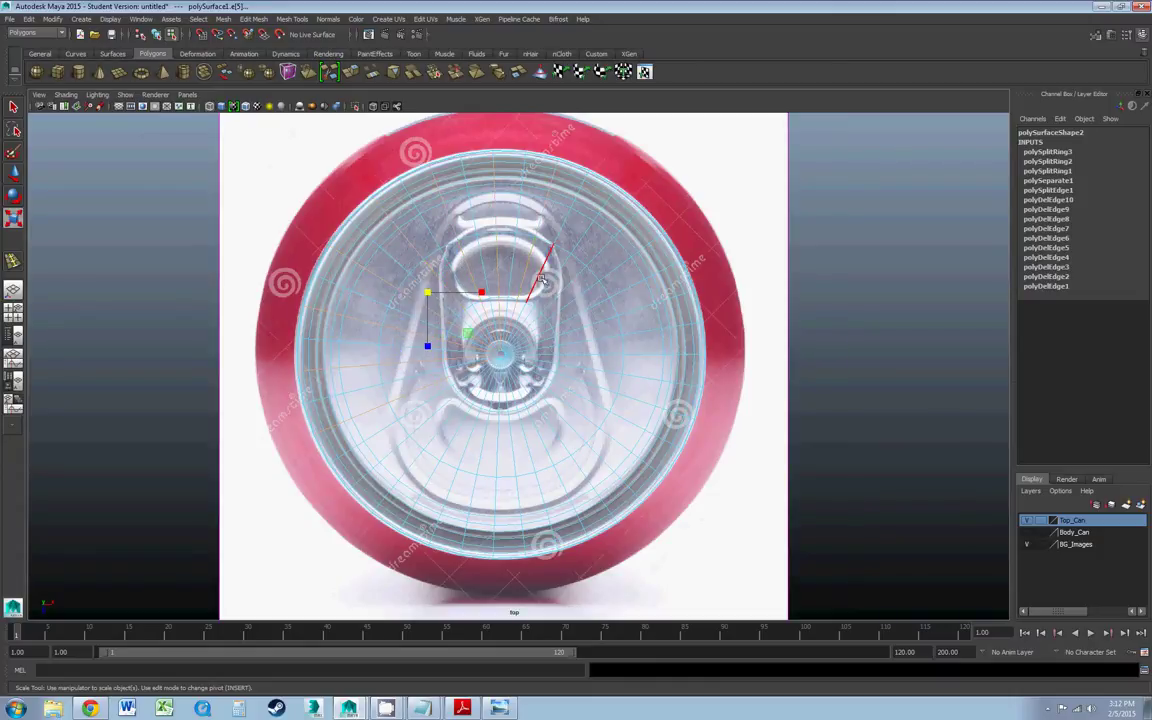
pyautogui.click(555, 283)
pyautogui.keyDown('shift'); pyautogui.doubleClick(555, 283); pyautogui.keyUp('shift')
pyautogui.keyDown('shift'); pyautogui.doubleClick(577, 304); pyautogui.keyUp('shift')
pyautogui.click(588, 353)
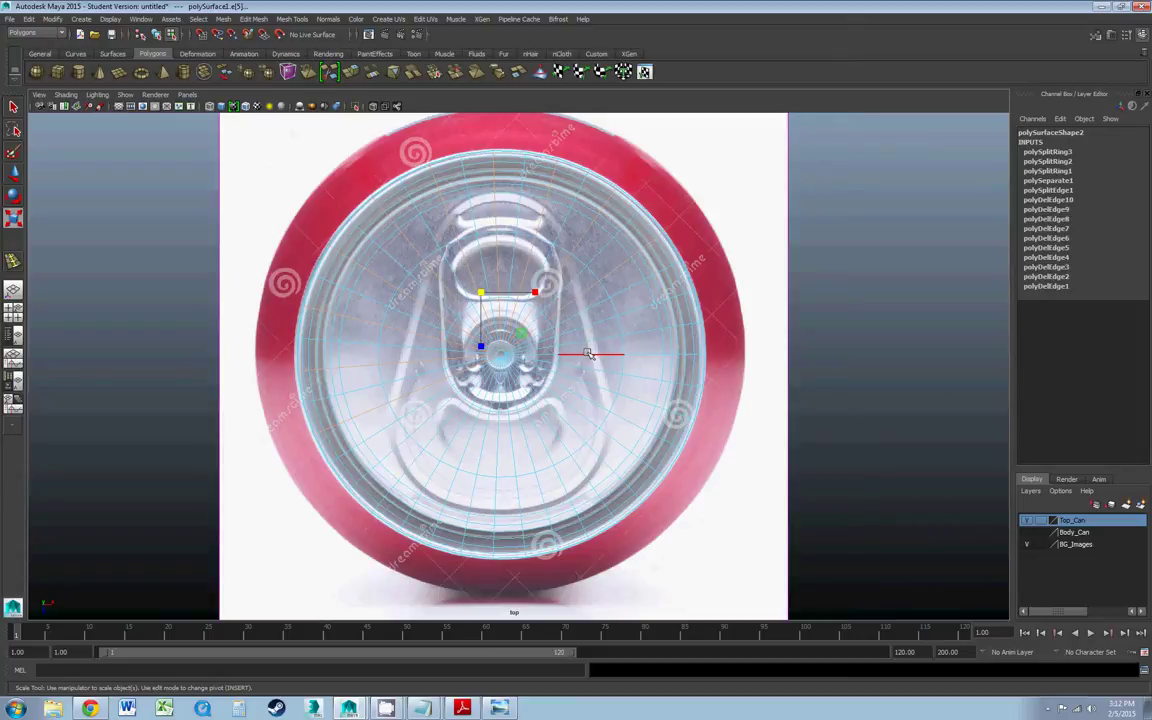
pyautogui.hotkey('ctrl', 'z')
pyautogui.hotkey('ctrl', 'z')
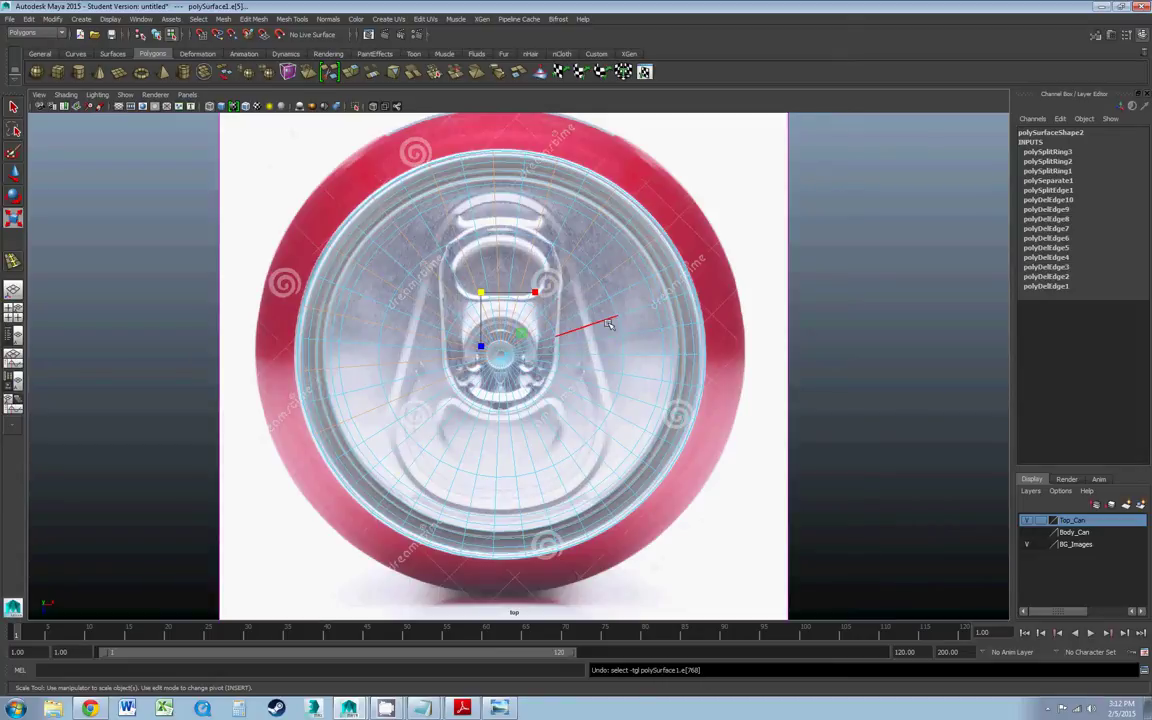
pyautogui.keyDown('shift'); pyautogui.click(637, 313); pyautogui.keyUp('shift')
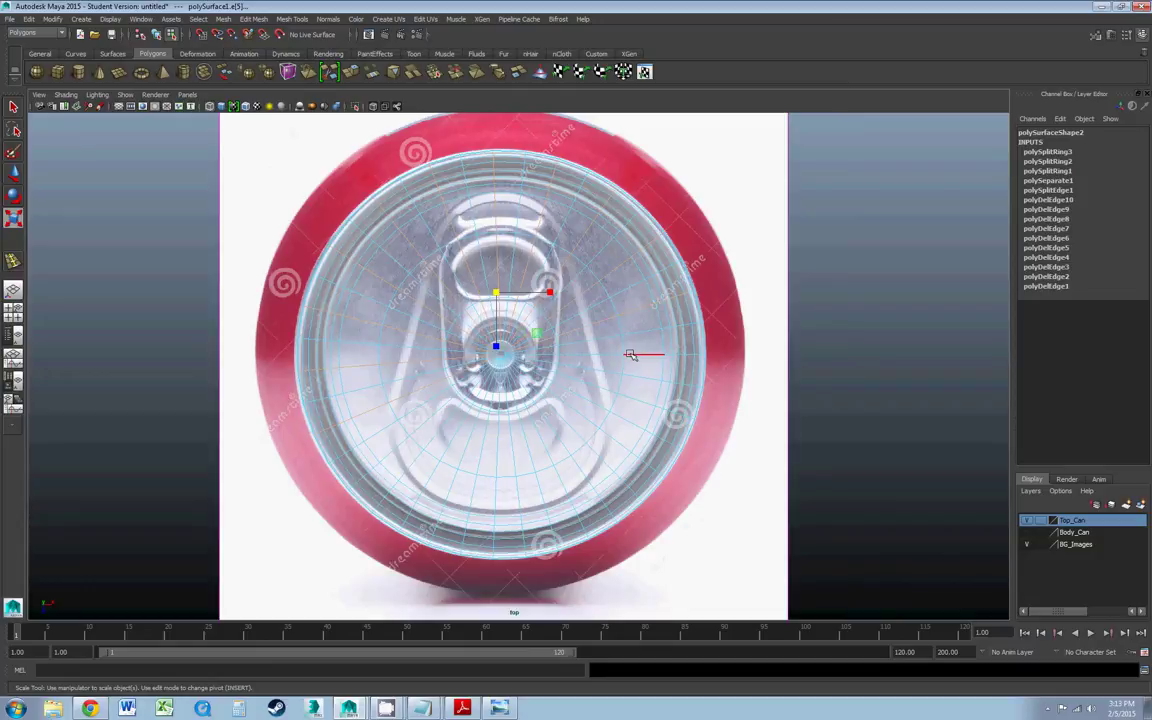
pyautogui.keyDown('shift'); pyautogui.click(612, 437); pyautogui.keyUp('shift')
pyautogui.keyDown('shift'); pyautogui.click(583, 469); pyautogui.keyUp('shift')
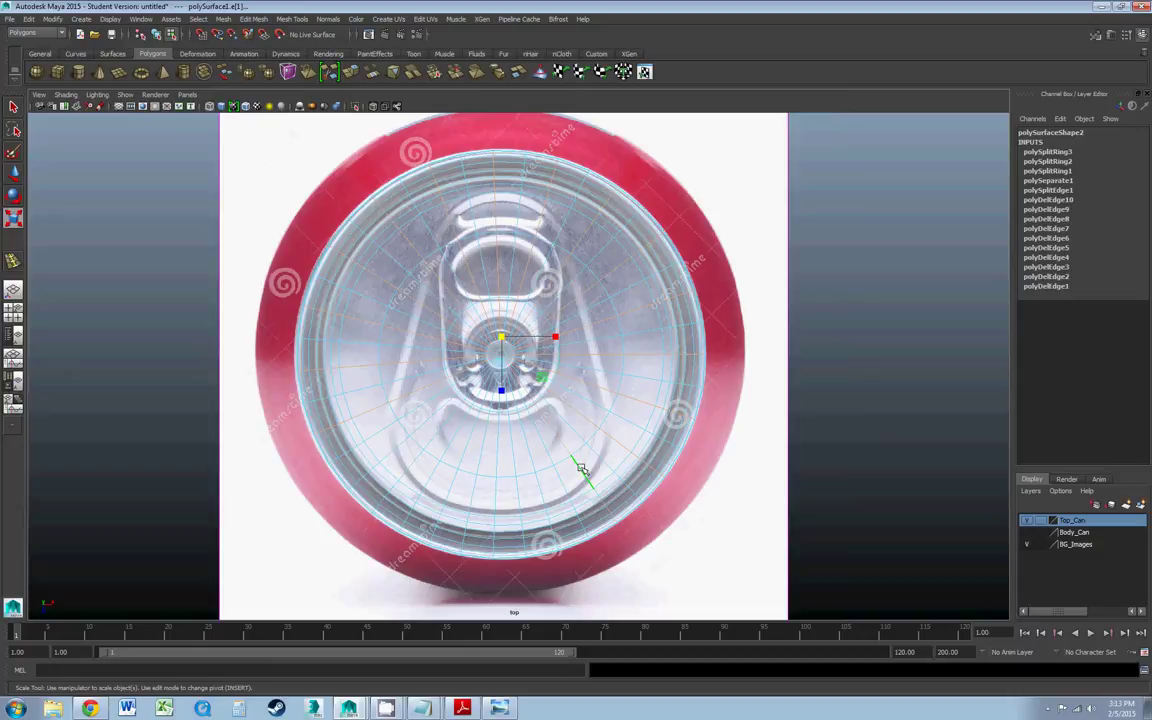
pyautogui.keyDown('shift'); pyautogui.click(538, 481); pyautogui.keyUp('shift')
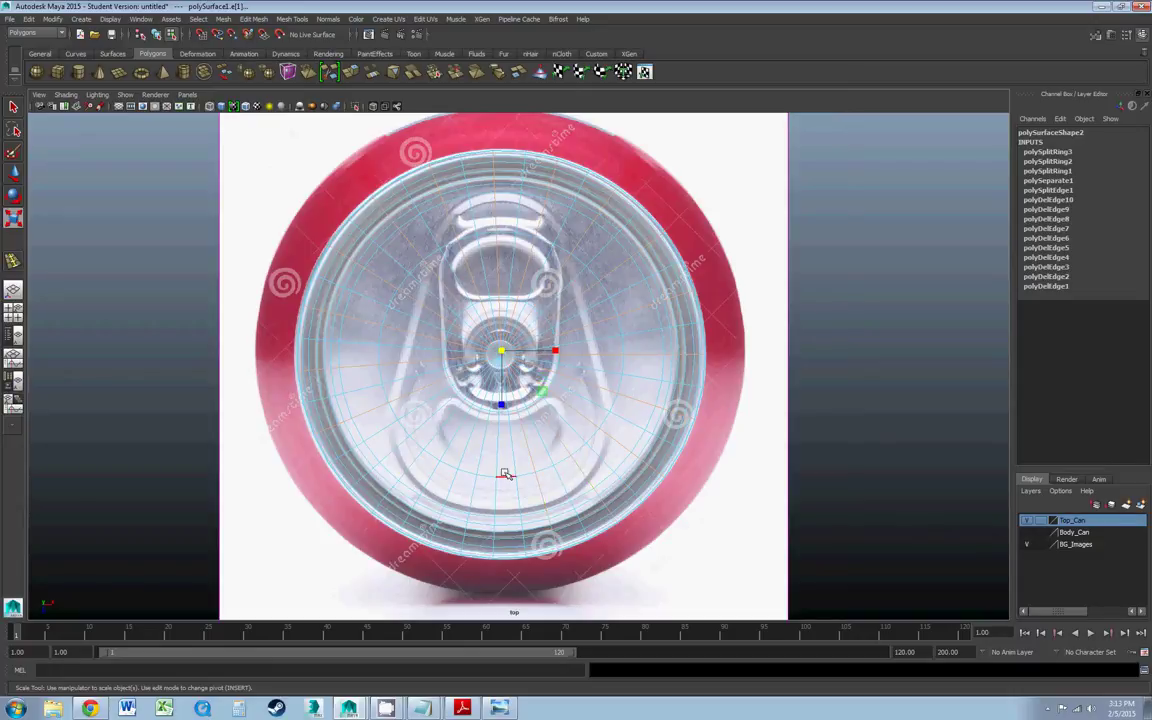
pyautogui.keyDown('shift'); pyautogui.click(465, 450); pyautogui.keyUp('shift')
pyautogui.keyDown('shift'); pyautogui.click(433, 440); pyautogui.keyUp('shift')
pyautogui.keyDown('shift'); pyautogui.click(433, 440); pyautogui.keyUp('shift')
# - Delete every other radial edge loop around the can lid mesh, keeping the concentric rings
pyautogui.click(478, 466)
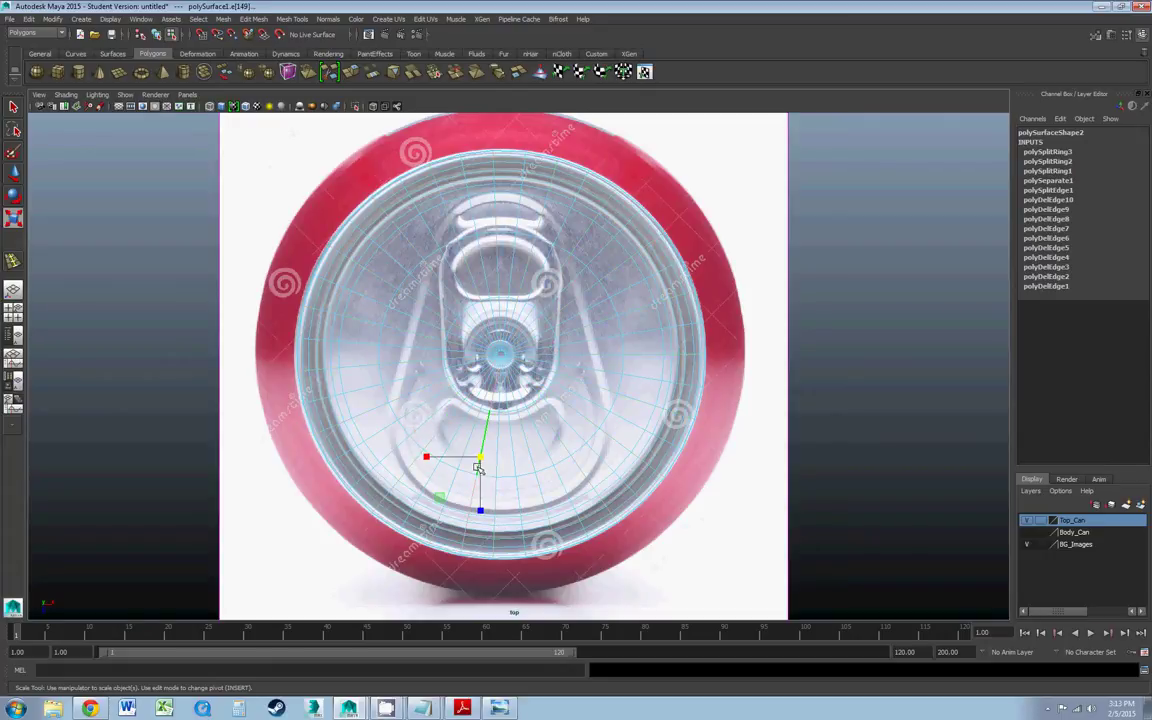
pyautogui.keyDown('shift'); pyautogui.doubleClick(450, 443); pyautogui.keyUp('shift')
pyautogui.keyDown('shift'); pyautogui.doubleClick(427, 421); pyautogui.keyUp('shift')
pyautogui.keyDown('shift'); pyautogui.doubleClick(409, 393); pyautogui.keyUp('shift')
pyautogui.keyDown('shift'); pyautogui.doubleClick(398, 364); pyautogui.keyUp('shift')
pyautogui.keyDown('shift'); pyautogui.doubleClick(413, 330); pyautogui.keyUp('shift')
pyautogui.keyDown('shift'); pyautogui.doubleClick(421, 305); pyautogui.keyUp('shift')
pyautogui.keyDown('shift'); pyautogui.doubleClick(444, 290); pyautogui.keyUp('shift')
pyautogui.keyDown('shift'); pyautogui.doubleClick(473, 277); pyautogui.keyUp('shift')
pyautogui.keyDown('shift'); pyautogui.doubleClick(498, 278); pyautogui.keyUp('shift')
pyautogui.click(526, 272)
pyautogui.click(556, 283)
pyautogui.click(582, 310)
pyautogui.click(585, 335)
pyautogui.keyDown('shift'); pyautogui.doubleClick(598, 356); pyautogui.keyUp('shift')
pyautogui.keyDown('shift'); pyautogui.doubleClick(591, 388); pyautogui.keyUp('shift')
pyautogui.keyDown('shift'); pyautogui.doubleClick(581, 411); pyautogui.keyUp('shift')
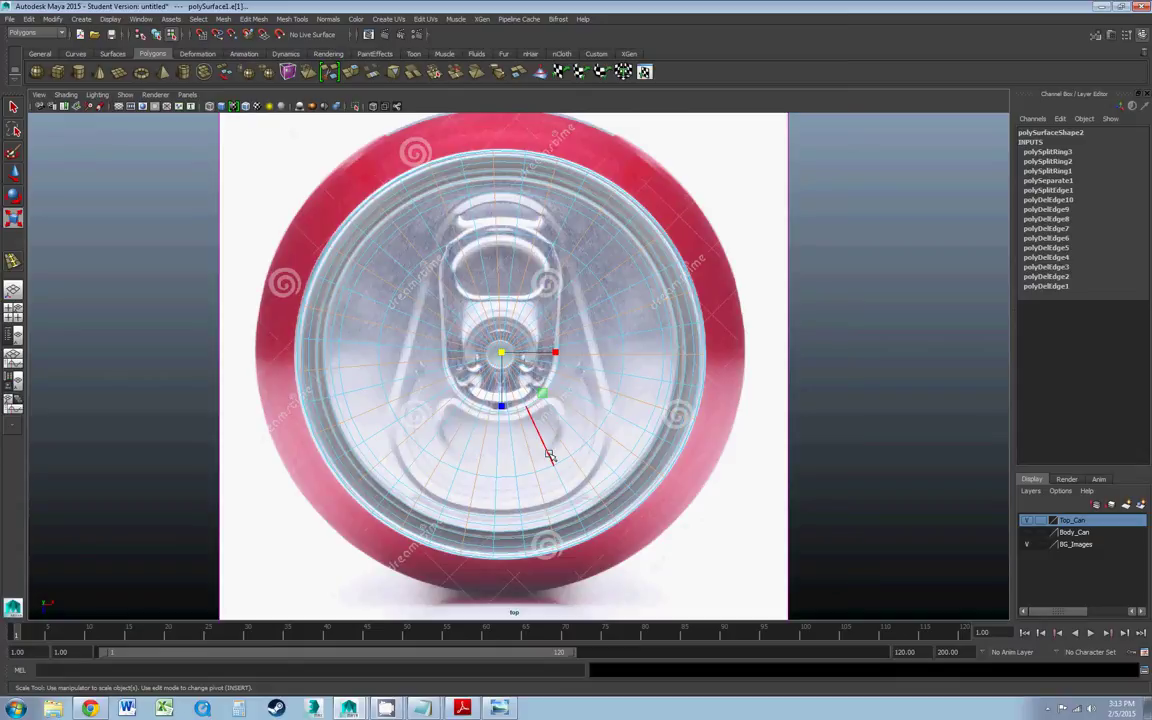
pyautogui.press('Delete')
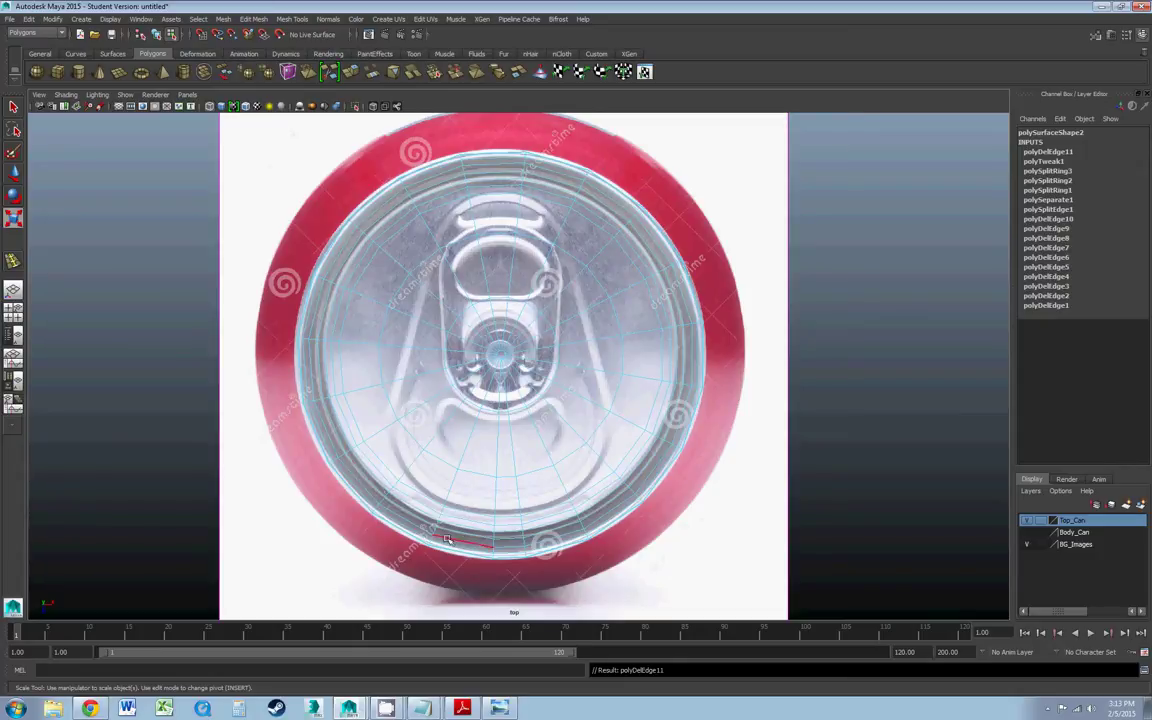
# - Move the lower-left and bottom-left vertices of the lid's middle ring outward onto the recessed panel outline in the reference image
pyautogui.moveTo(396, 315); pyautogui.dragTo(366, 310, button='right')
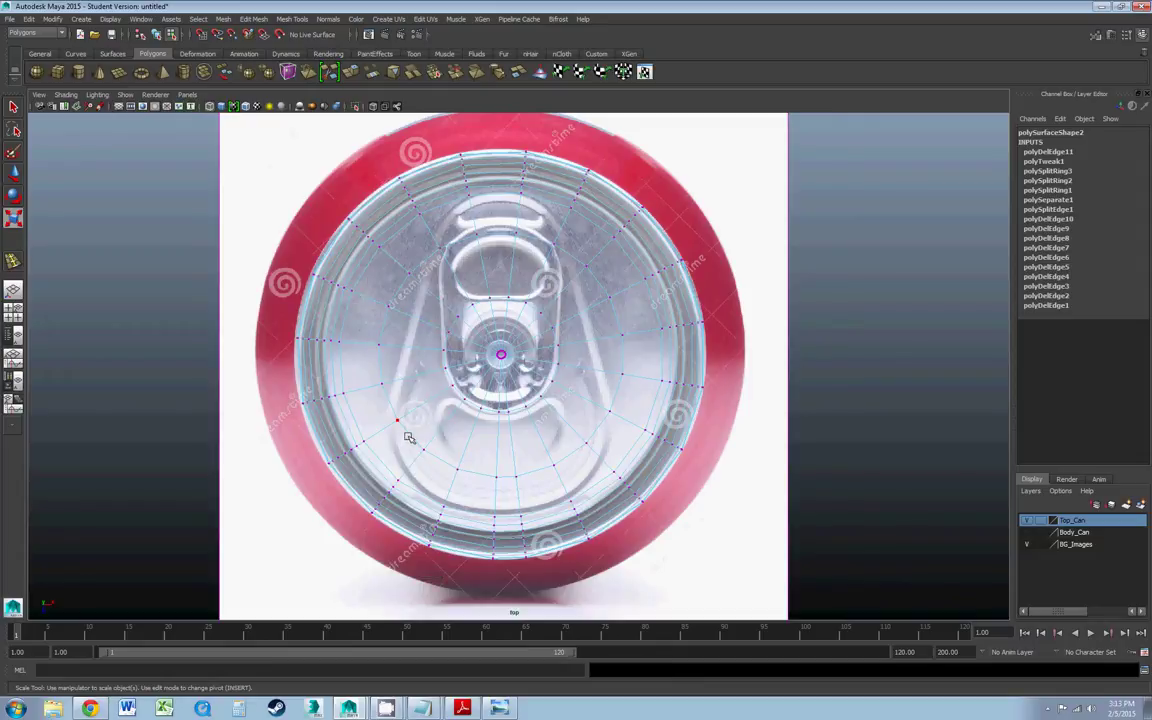
pyautogui.click(427, 458)
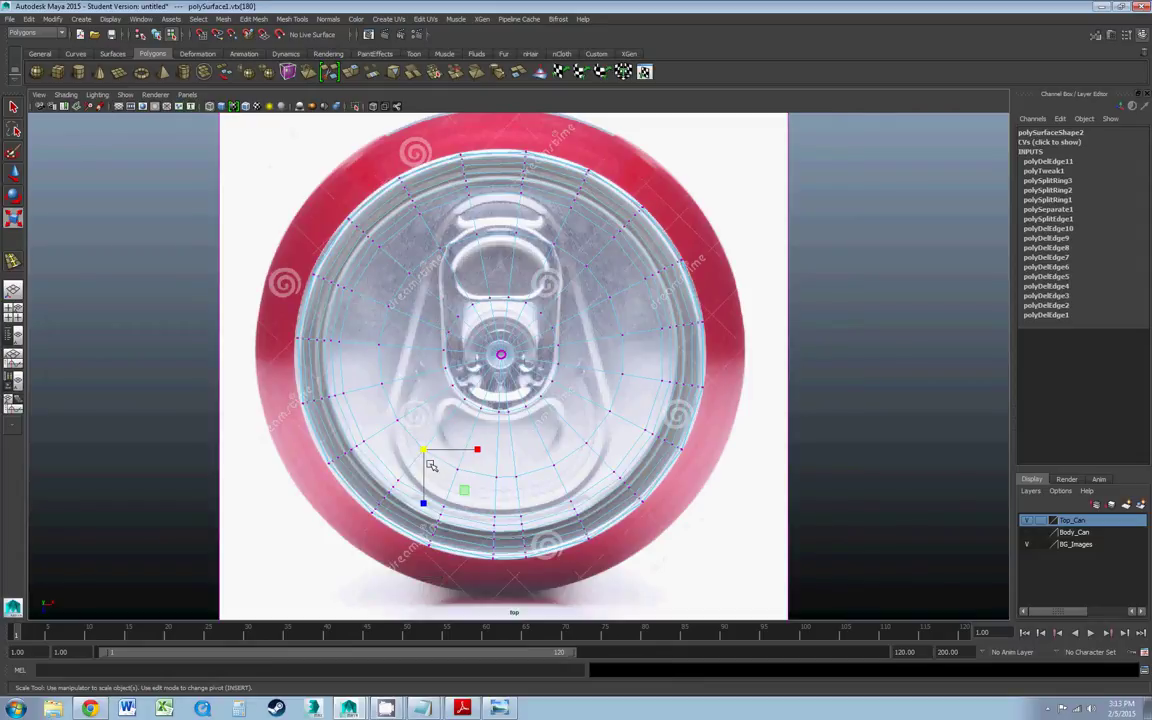
pyautogui.press('w')
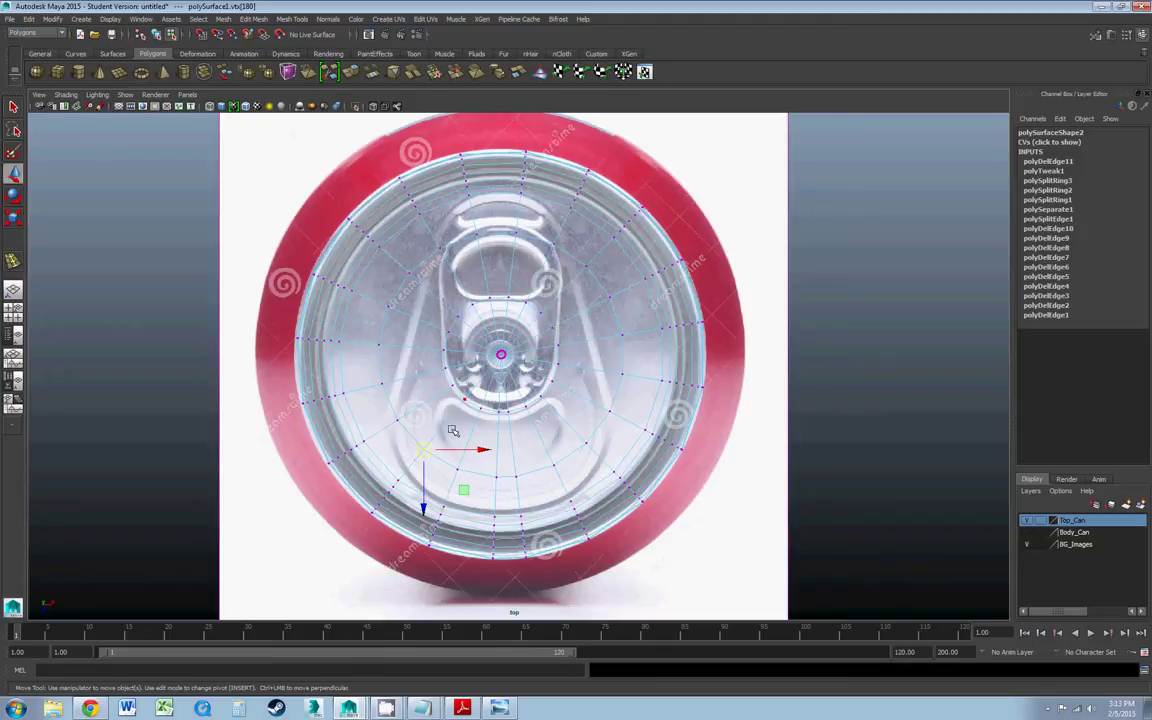
pyautogui.scroll(5, 441, 487)
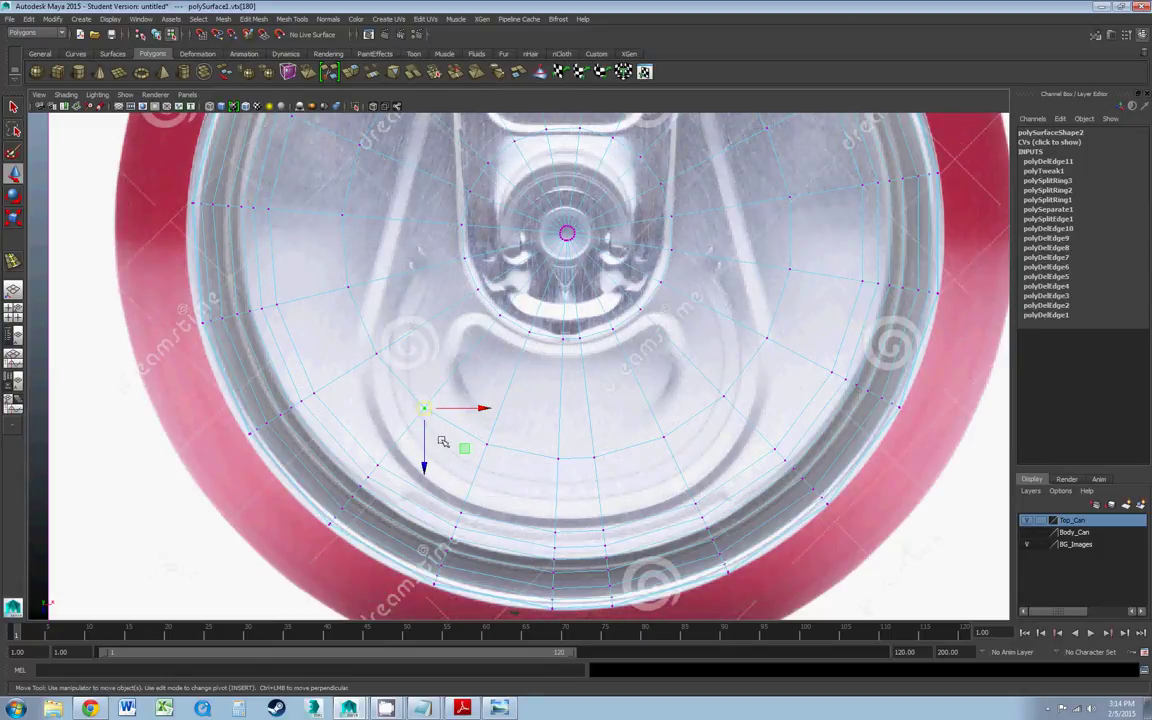
pyautogui.moveTo(463, 451); pyautogui.dragTo(440, 486)
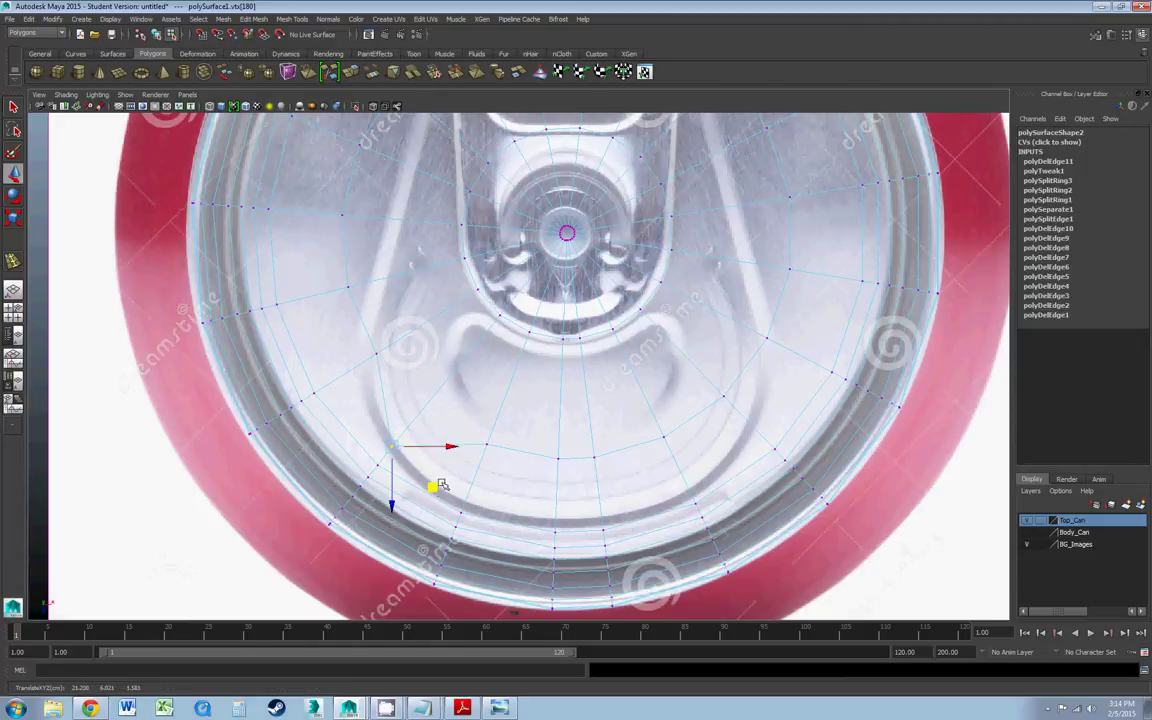
pyautogui.click(487, 447)
pyautogui.moveTo(517, 479); pyautogui.dragTo(500, 538)
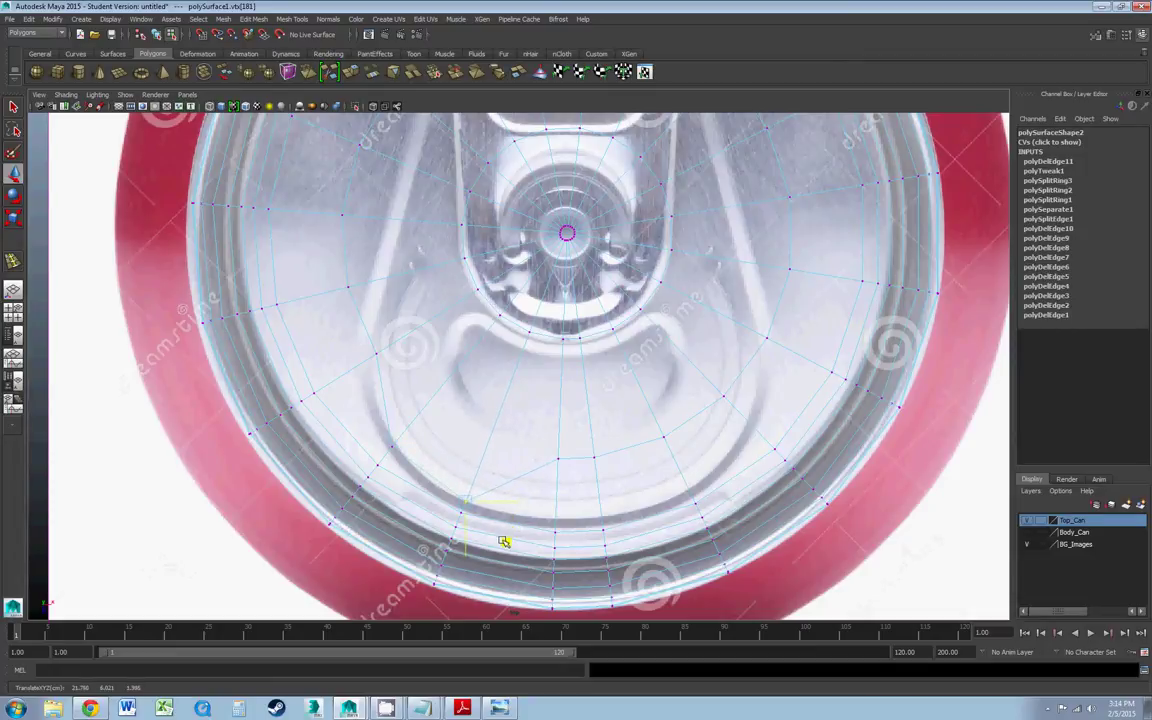
pyautogui.click(564, 469)
pyautogui.moveTo(606, 500); pyautogui.dragTo(597, 562)
# - Move the bottom-right and lower-right vertices of the middle ring outward onto the curved recess outline
pyautogui.click(592, 456)
pyautogui.moveTo(636, 499); pyautogui.dragTo(644, 558)
pyautogui.click(663, 439)
pyautogui.moveTo(710, 478); pyautogui.dragTo(732, 532)
pyautogui.click(727, 401)
pyautogui.moveTo(772, 443); pyautogui.dragTo(787, 466)
pyautogui.click(766, 339)
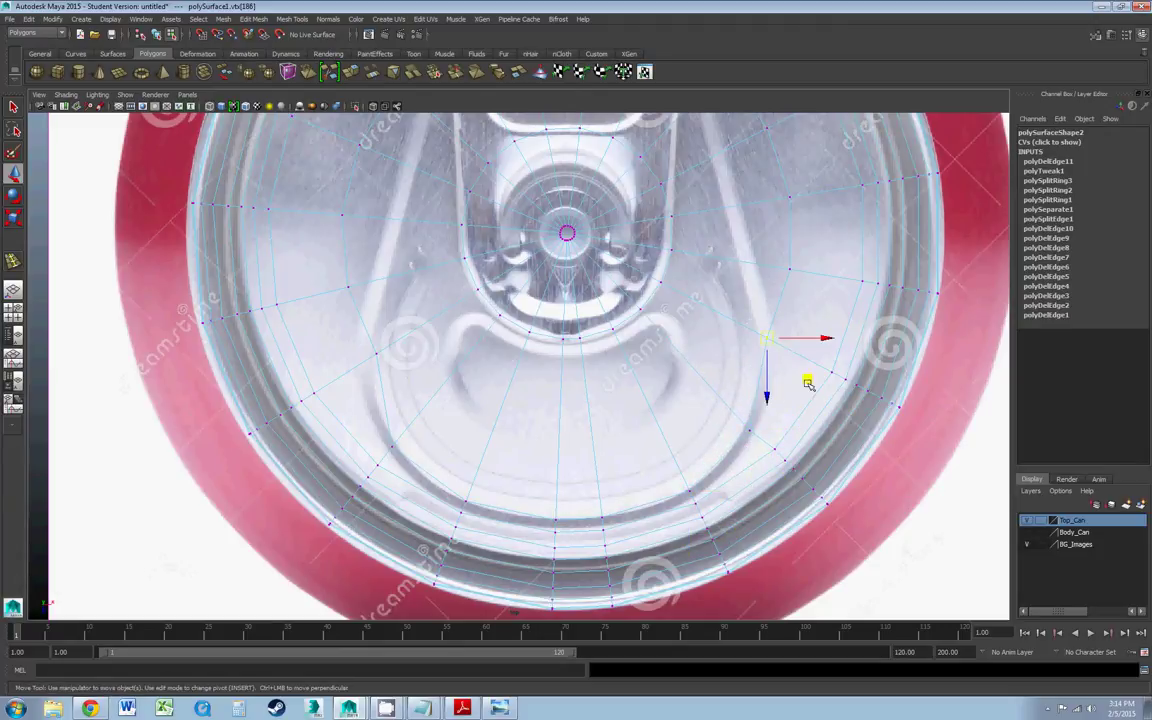
# - Move the left-side vertices of the middle ring inward to follow the slanted left edge of the recess
pyautogui.click(371, 356)
pyautogui.click(348, 288)
pyautogui.moveTo(384, 330); pyautogui.dragTo(413, 322, button='middle')
pyautogui.keyDown('alt'); pyautogui.moveTo(419, 234); pyautogui.dragTo(440, 292, button='middle'); pyautogui.keyUp('alt')
pyautogui.moveTo(342, 247); pyautogui.dragTo(449, 322)
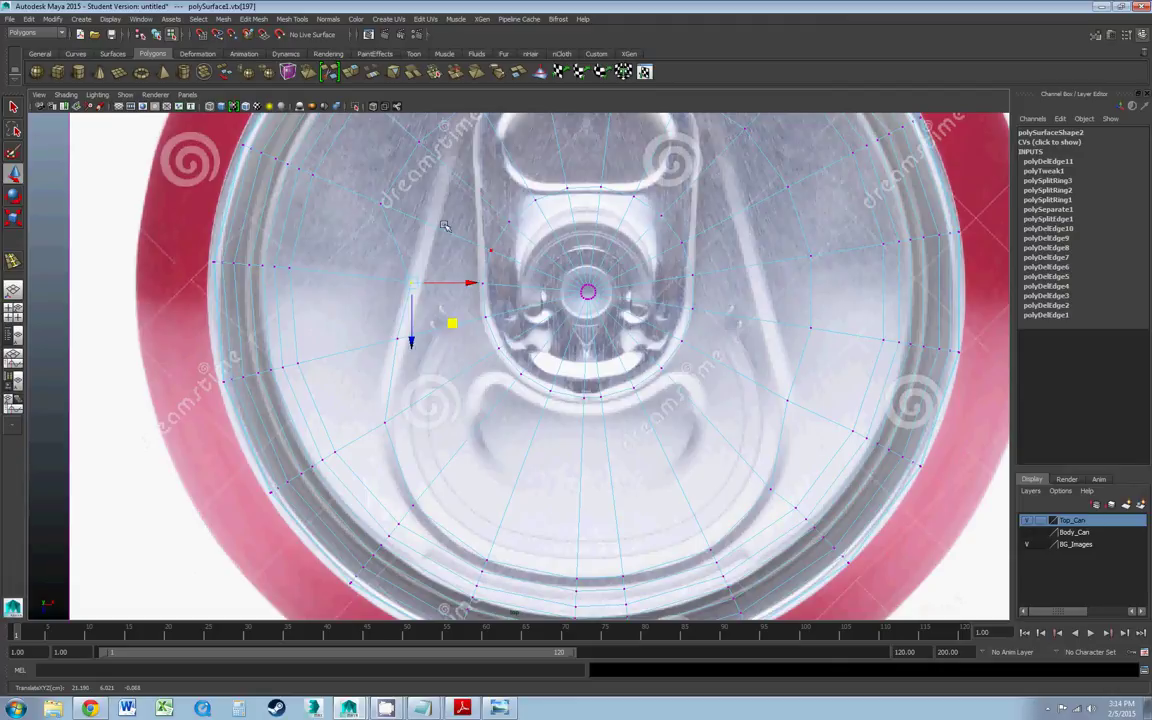
pyautogui.keyDown('alt'); pyautogui.moveTo(445, 226); pyautogui.dragTo(450, 300, button='middle'); pyautogui.keyUp('alt')
pyautogui.moveTo(357, 268); pyautogui.dragTo(458, 324)
pyautogui.moveTo(457, 325); pyautogui.dragTo(476, 337, button='middle')
pyautogui.moveTo(402, 202); pyautogui.dragTo(491, 287)
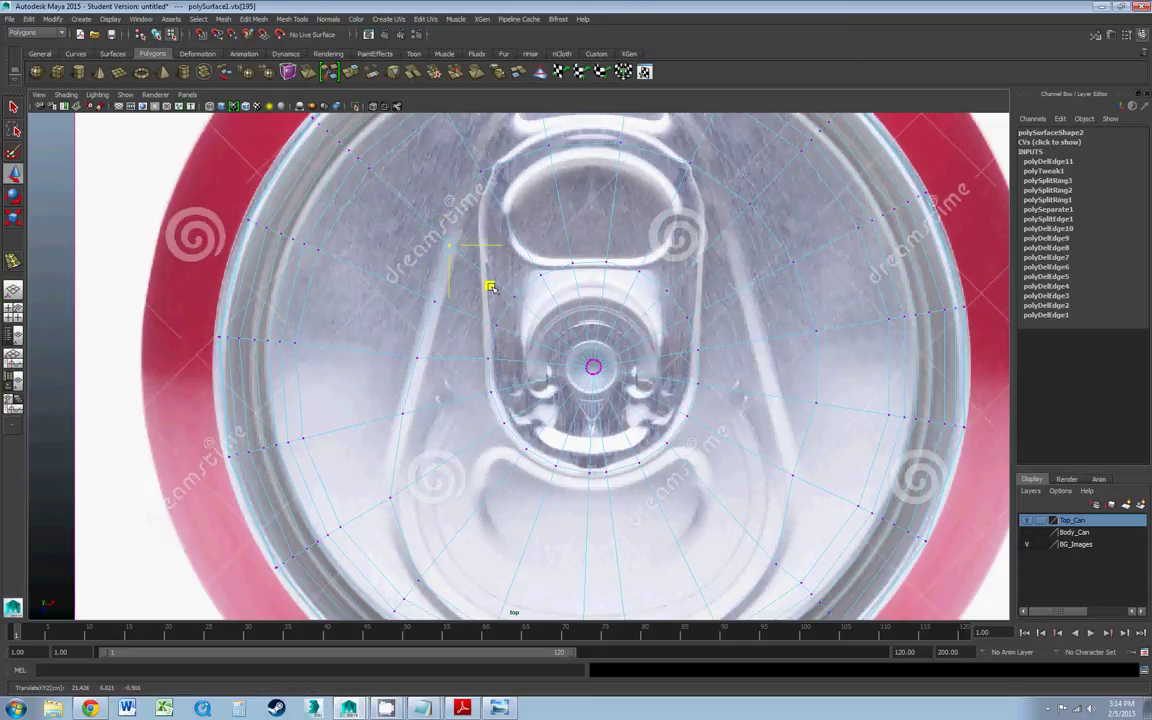
# - Place the middle ring's upper-left vertex beside the pull tab and raise its two top vertices to the recess outline's upper end
pyautogui.scroll(-5, 490, 287)
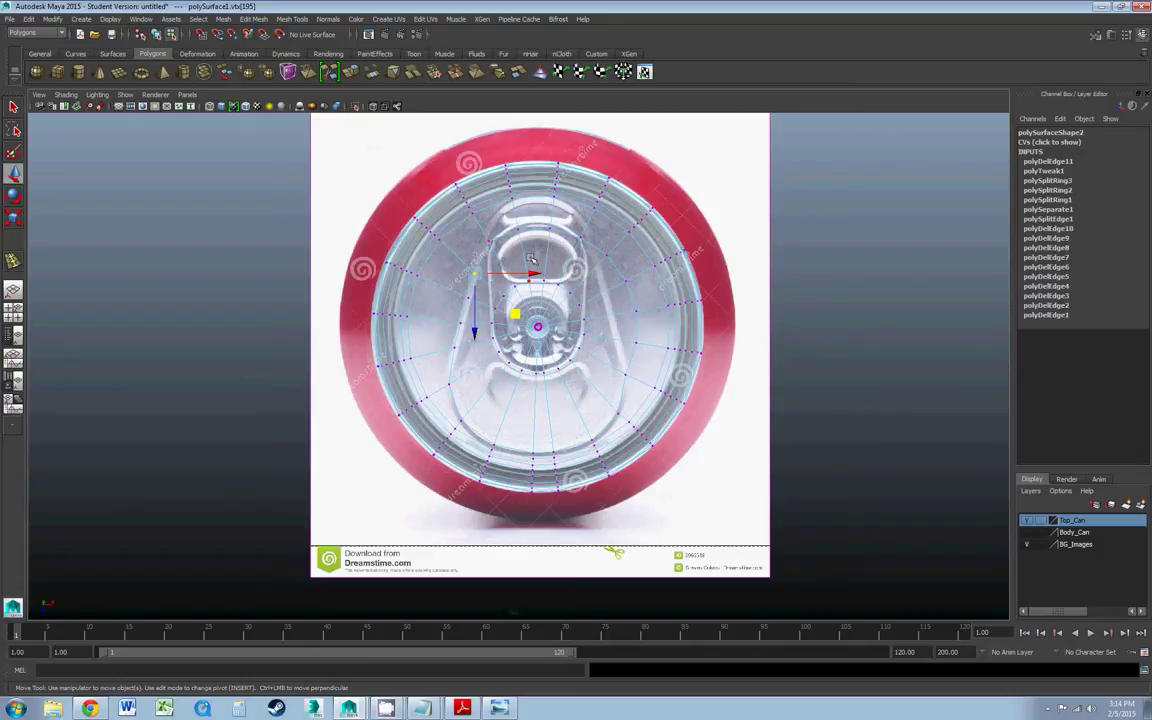
pyautogui.scroll(4, 510, 252)
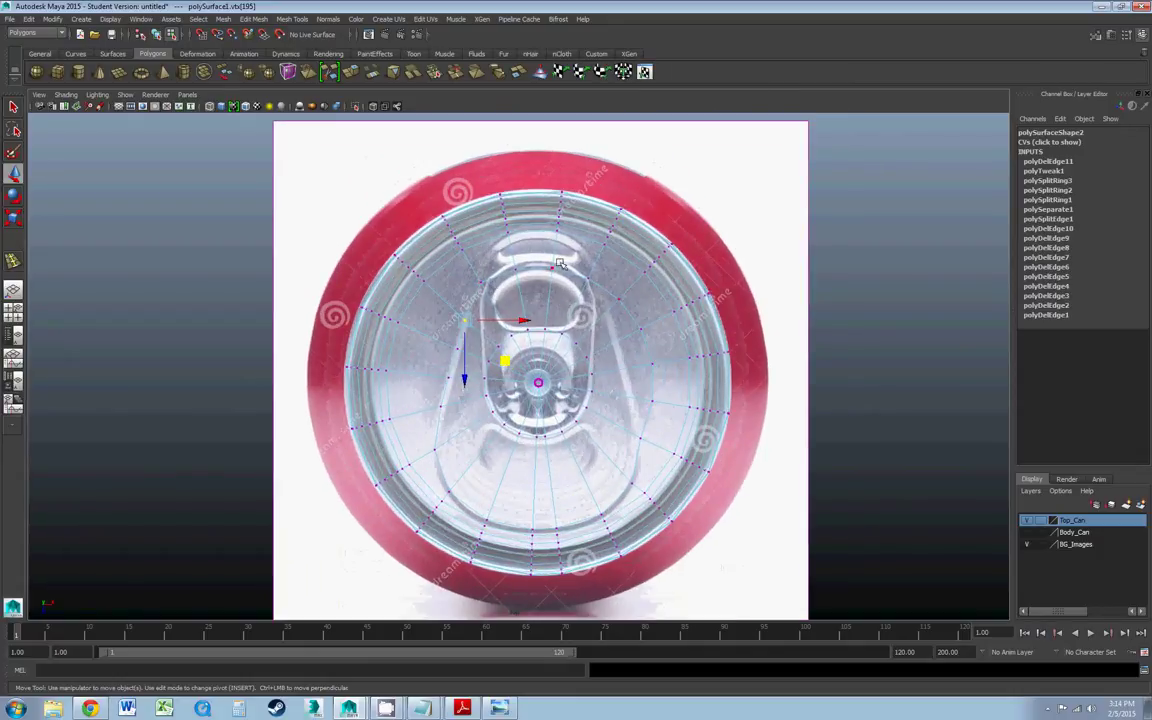
pyautogui.moveTo(456, 321); pyautogui.dragTo(502, 362)
pyautogui.scroll(2, 485, 350)
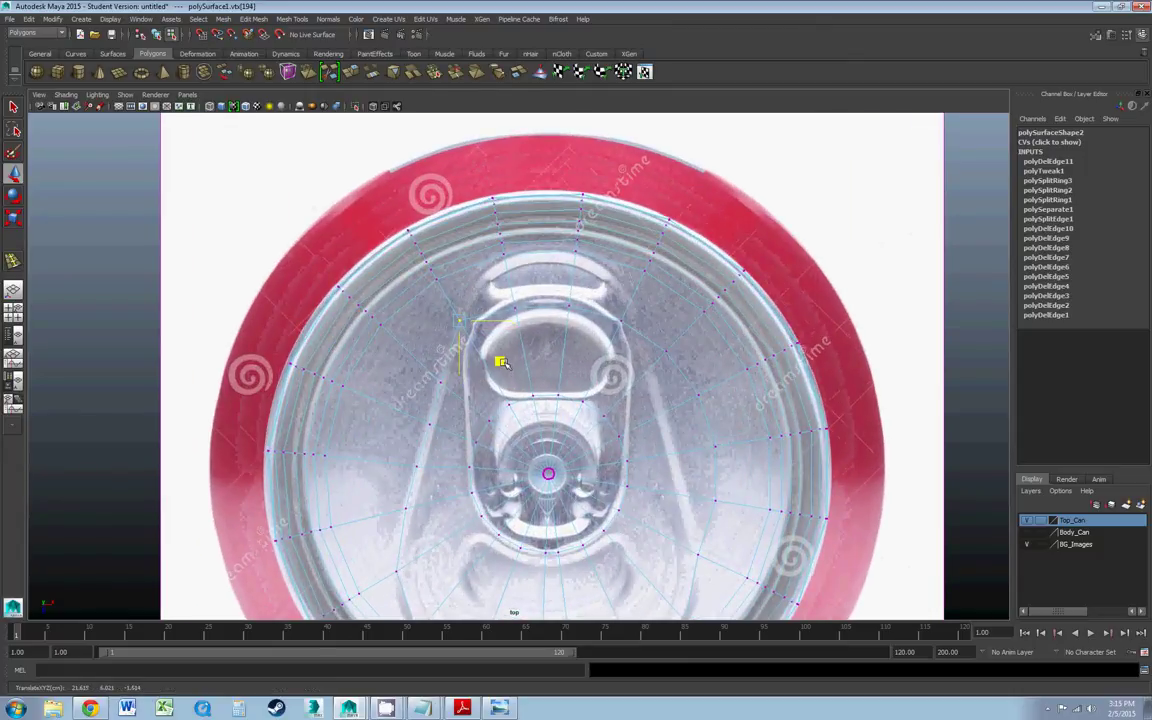
pyautogui.click(503, 292)
pyautogui.moveTo(550, 342); pyautogui.dragTo(548, 303)
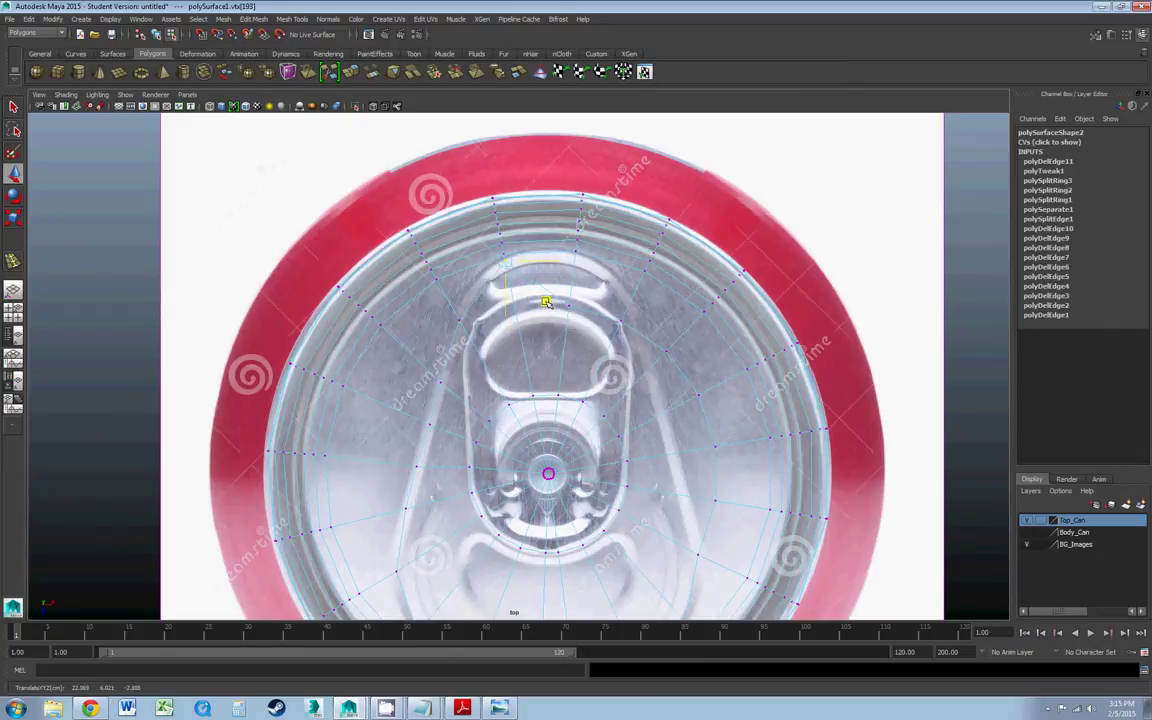
pyautogui.click(569, 305)
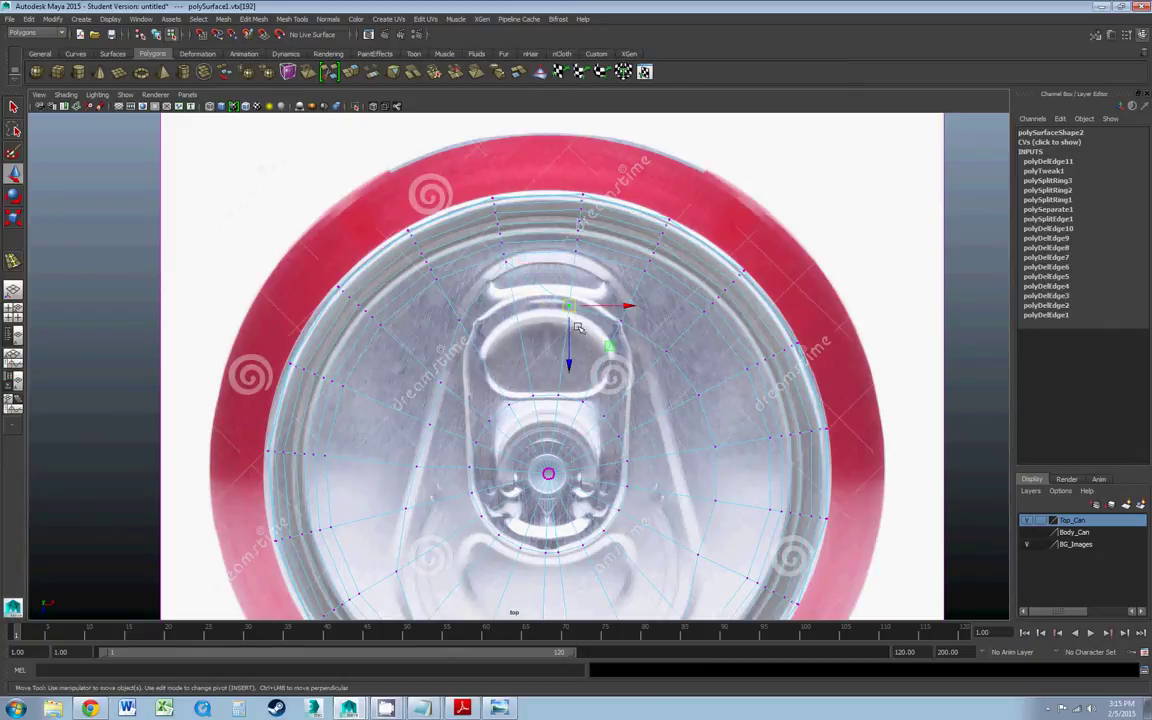
pyautogui.moveTo(610, 346); pyautogui.dragTo(615, 303)
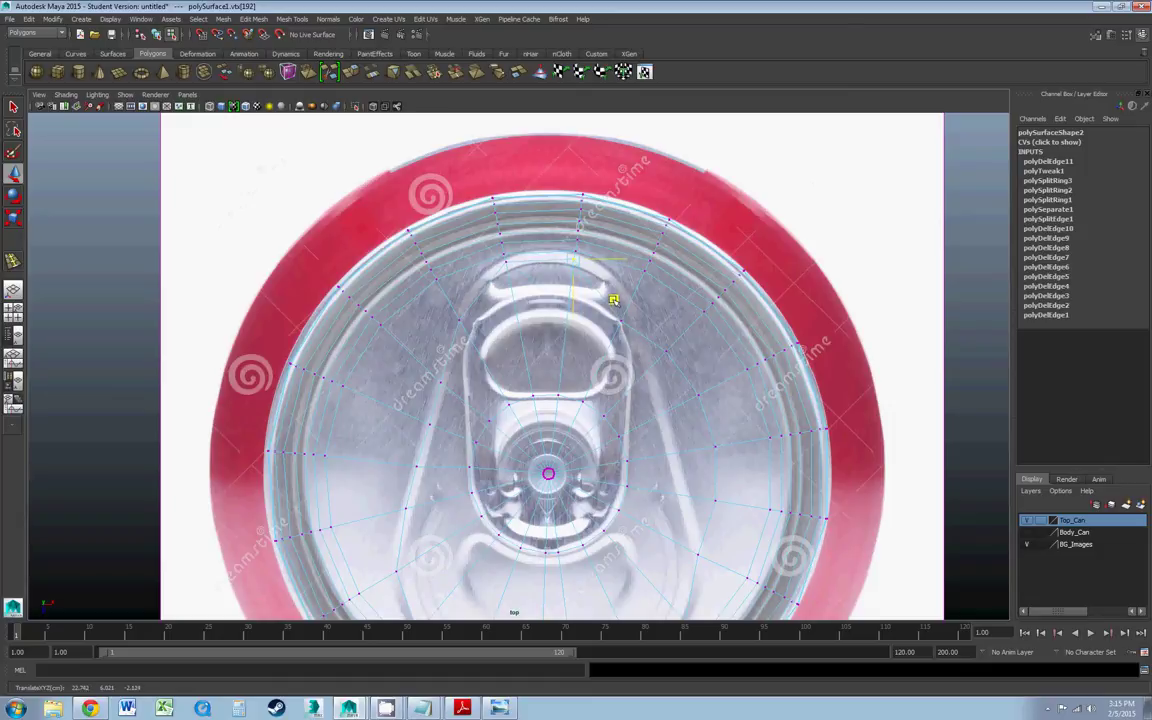
# - Move the upper-right and right-side vertices of the middle ring onto the slanted right edge of the recess
pyautogui.click(620, 321)
pyautogui.moveTo(661, 359); pyautogui.dragTo(668, 331)
pyautogui.click(649, 365)
pyautogui.scroll(-5, 690, 405)
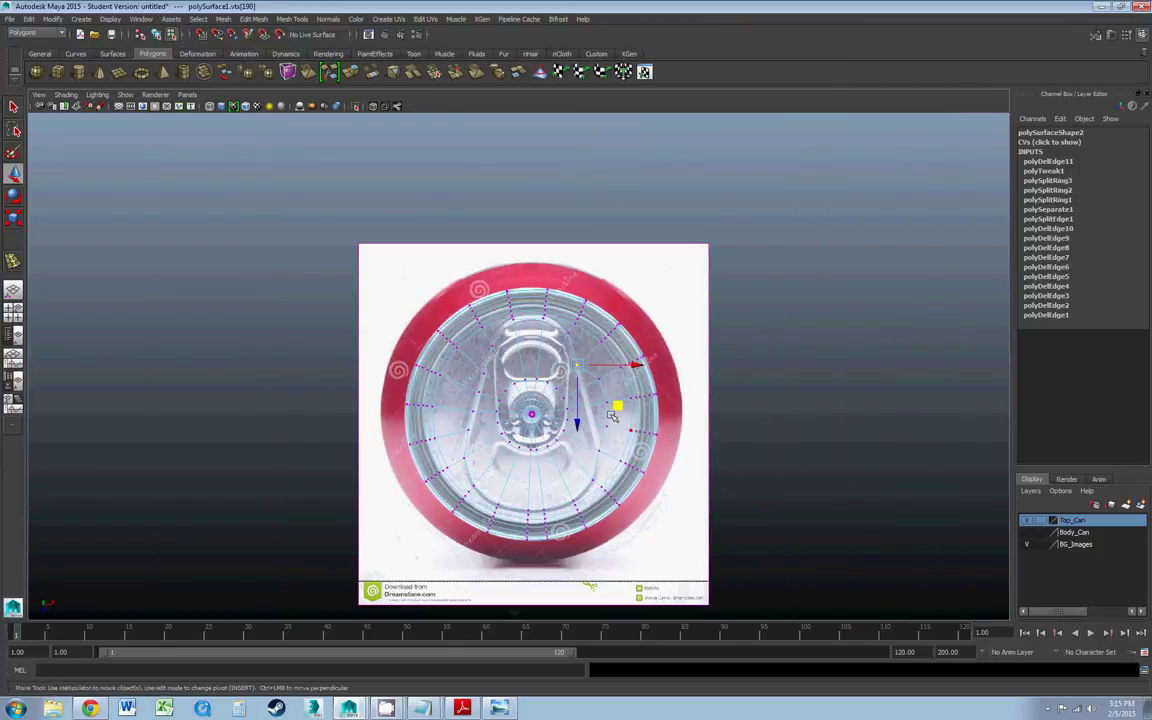
pyautogui.scroll(3, 600, 345)
pyautogui.moveTo(588, 307); pyautogui.dragTo(602, 292)
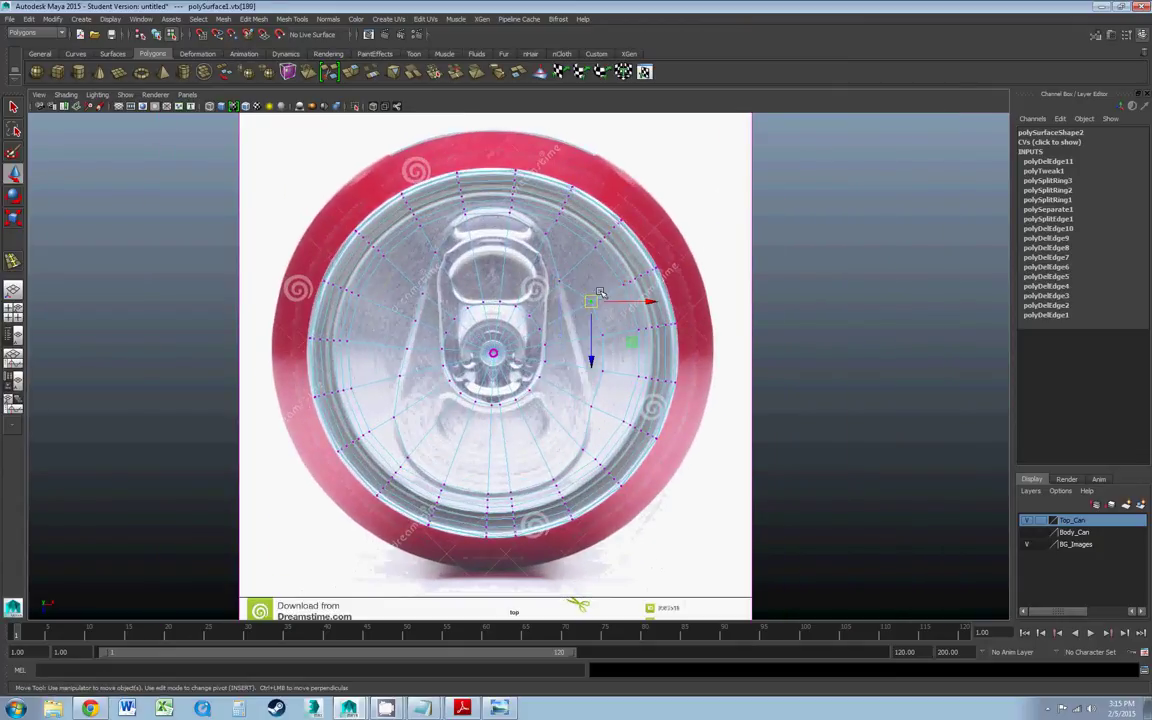
pyautogui.moveTo(628, 341); pyautogui.dragTo(624, 413)
pyautogui.click(602, 335)
pyautogui.click(591, 402)
pyautogui.click(603, 371)
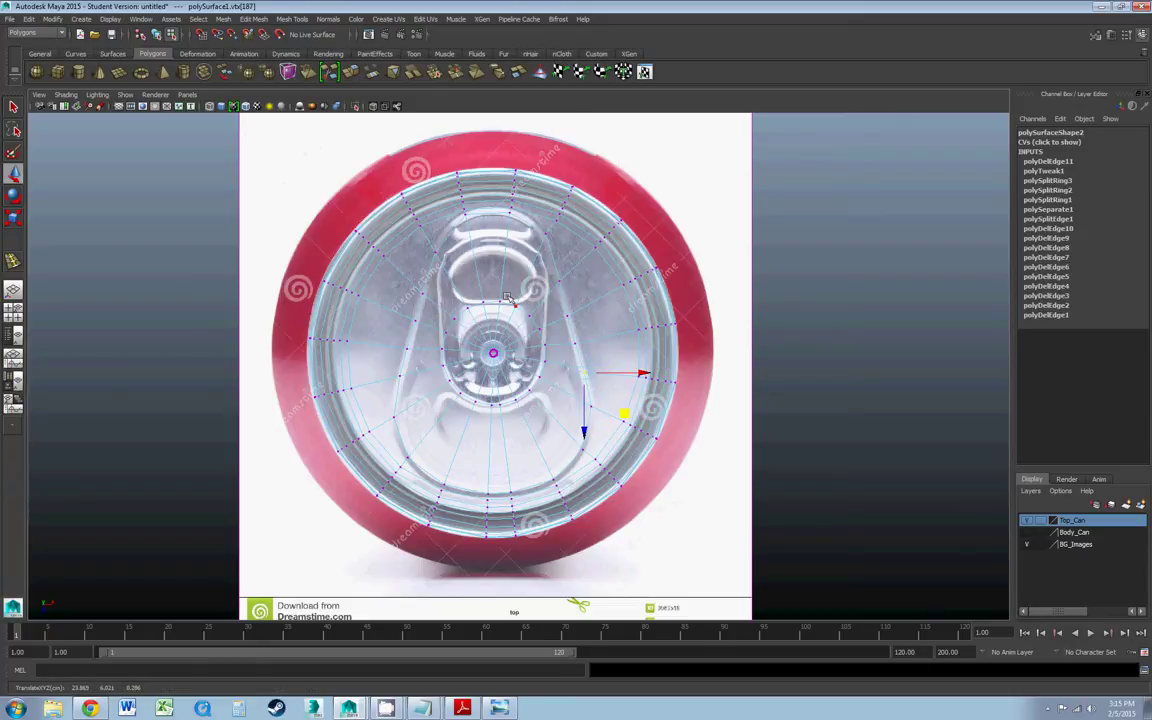
# - Display the lid shaded and even out the upper-left and upper-right vertices of the recess outline
pyautogui.keyDown('alt'); pyautogui.moveTo(497, 314); pyautogui.dragTo(521, 302, button='middle'); pyautogui.keyUp('alt')
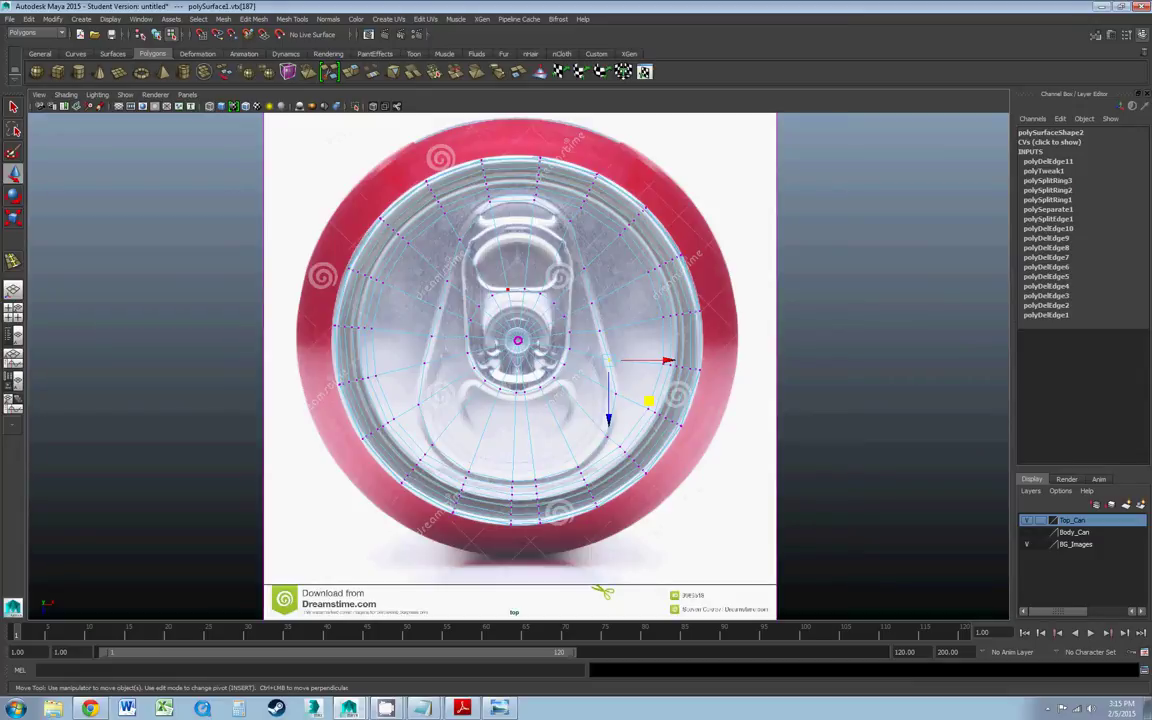
pyautogui.press('5')
pyautogui.keyDown('alt'); pyautogui.moveTo(536, 319); pyautogui.dragTo(501, 335, button='middle'); pyautogui.keyUp('alt')
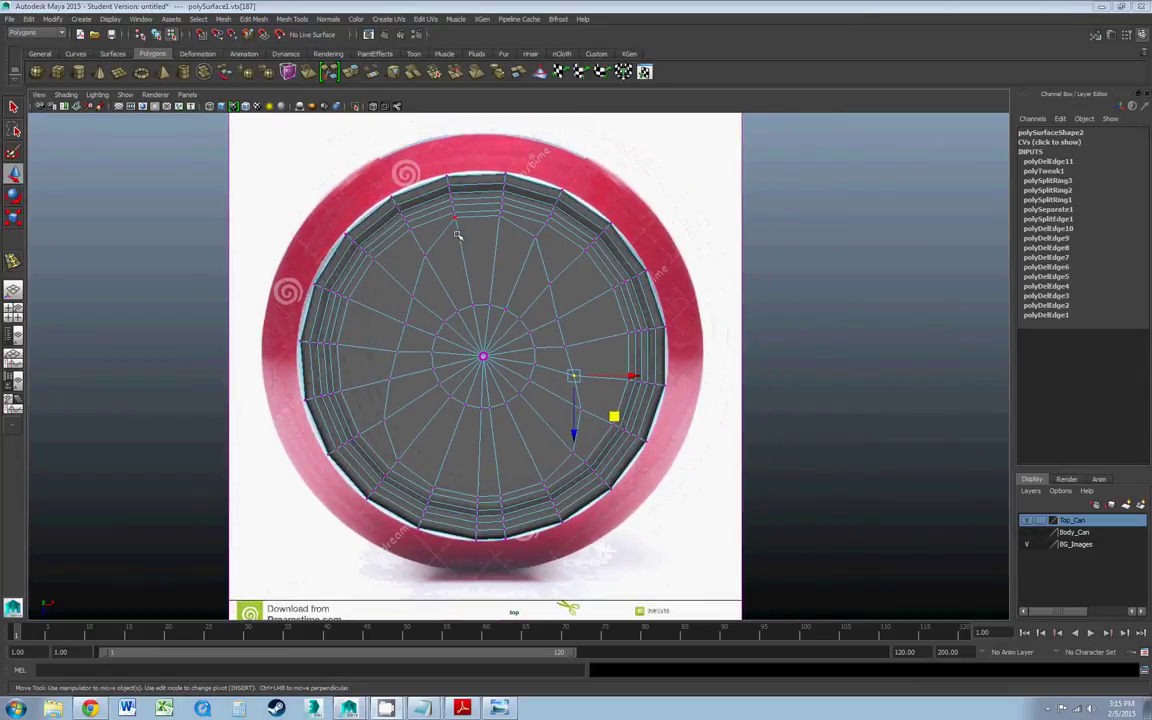
pyautogui.scroll(3, 460, 245)
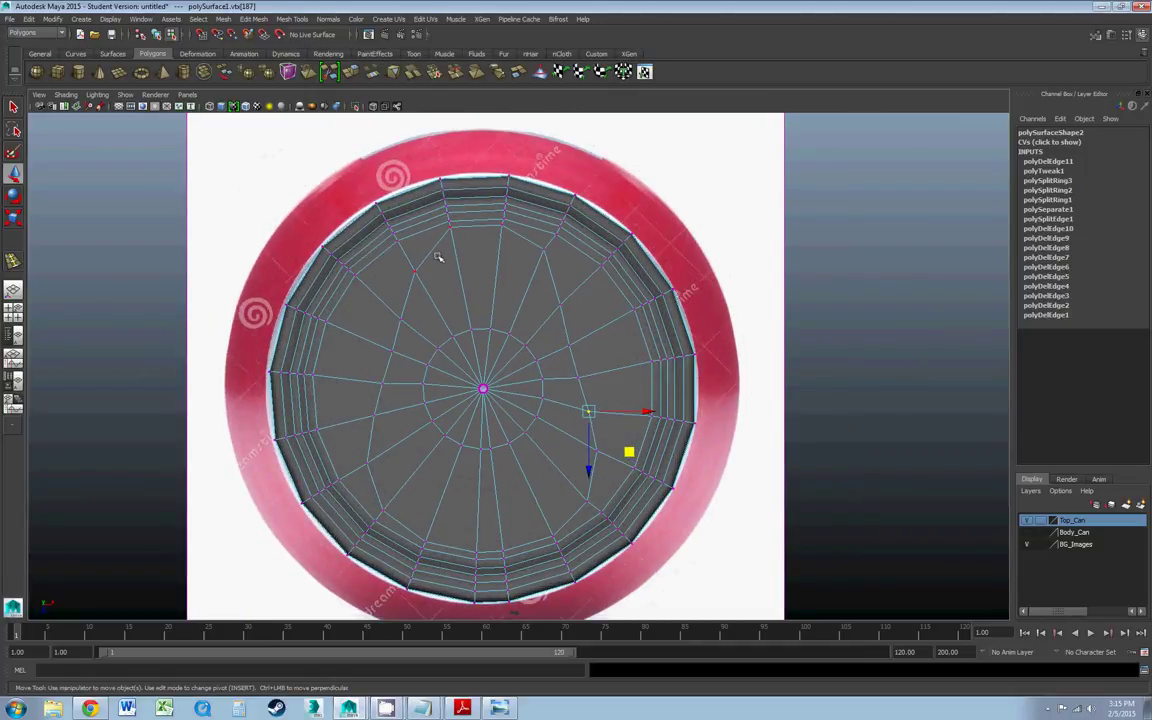
pyautogui.click(415, 273)
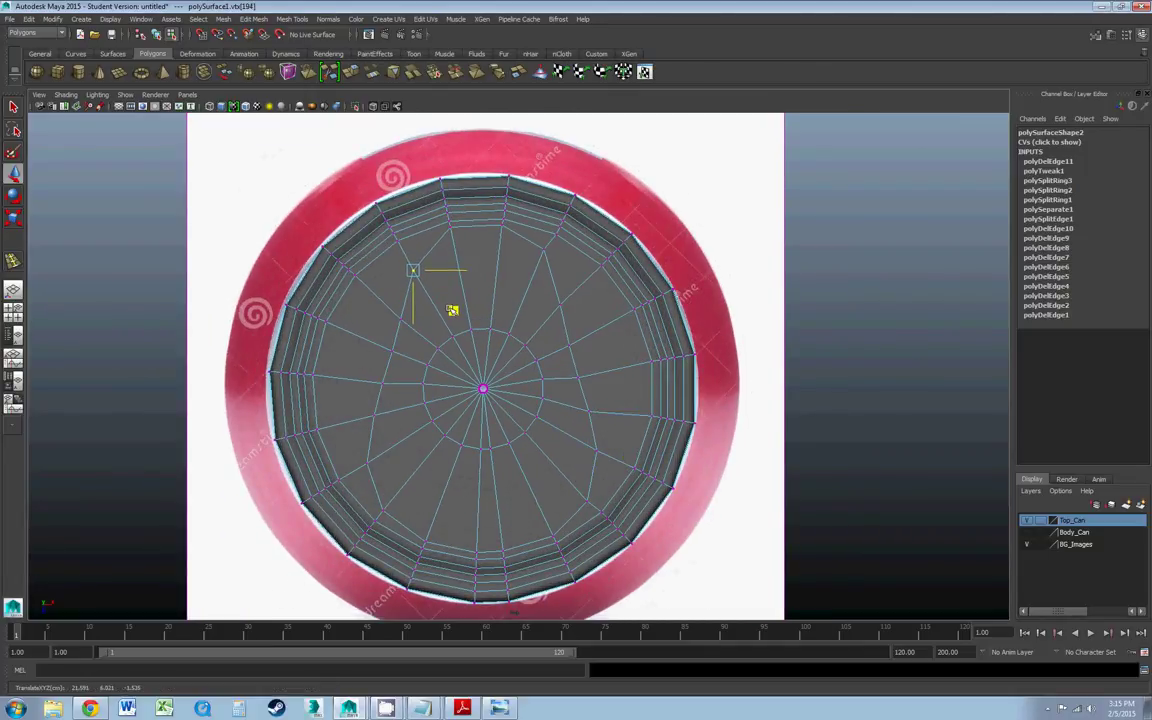
pyautogui.click(545, 254)
pyautogui.moveTo(584, 292); pyautogui.dragTo(582, 305)
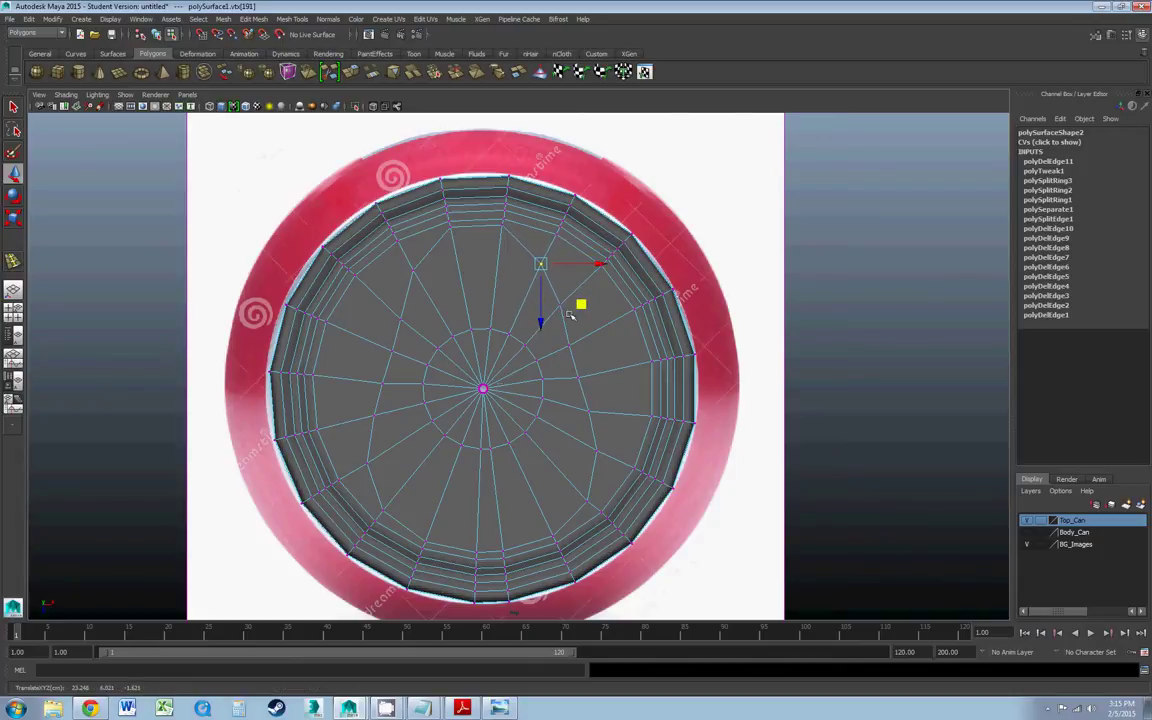
# - Nudge the right-side vertices of the recess outline into a smoother line
pyautogui.keyDown('alt'); pyautogui.moveTo(502, 386); pyautogui.dragTo(502, 342, button='middle'); pyautogui.keyUp('alt')
pyautogui.click(568, 301)
pyautogui.moveTo(608, 339); pyautogui.dragTo(613, 336)
pyautogui.click(543, 352)
pyautogui.click(579, 333)
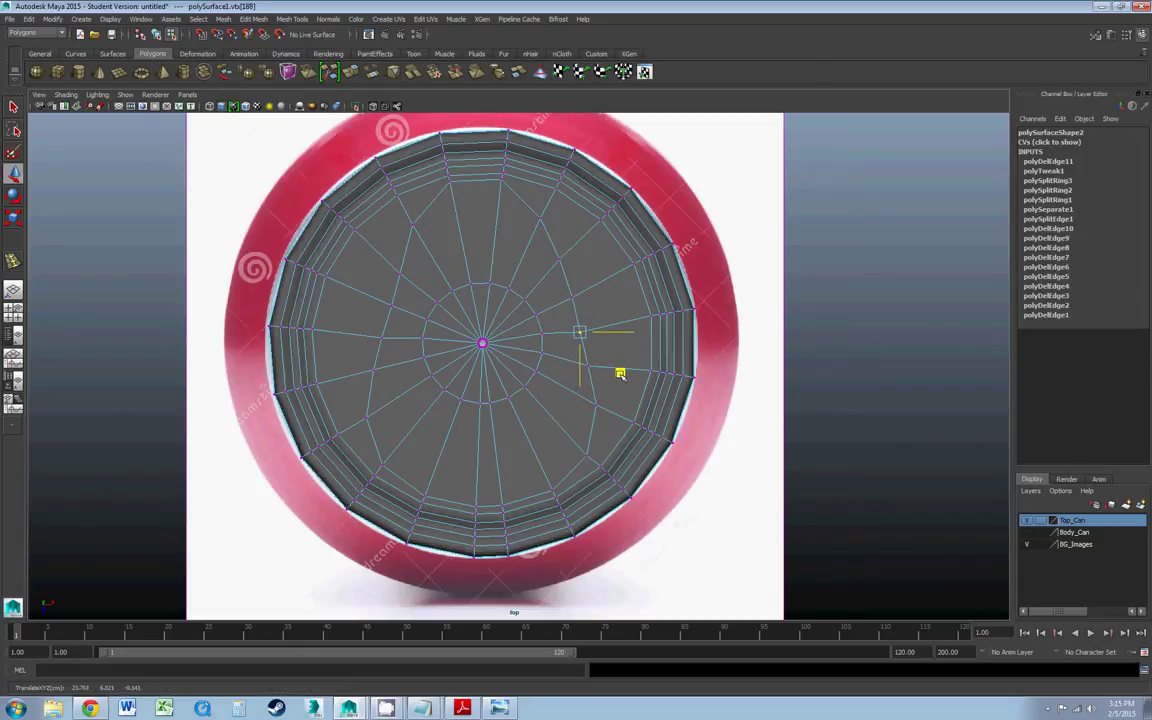
pyautogui.moveTo(621, 371); pyautogui.dragTo(620, 370)
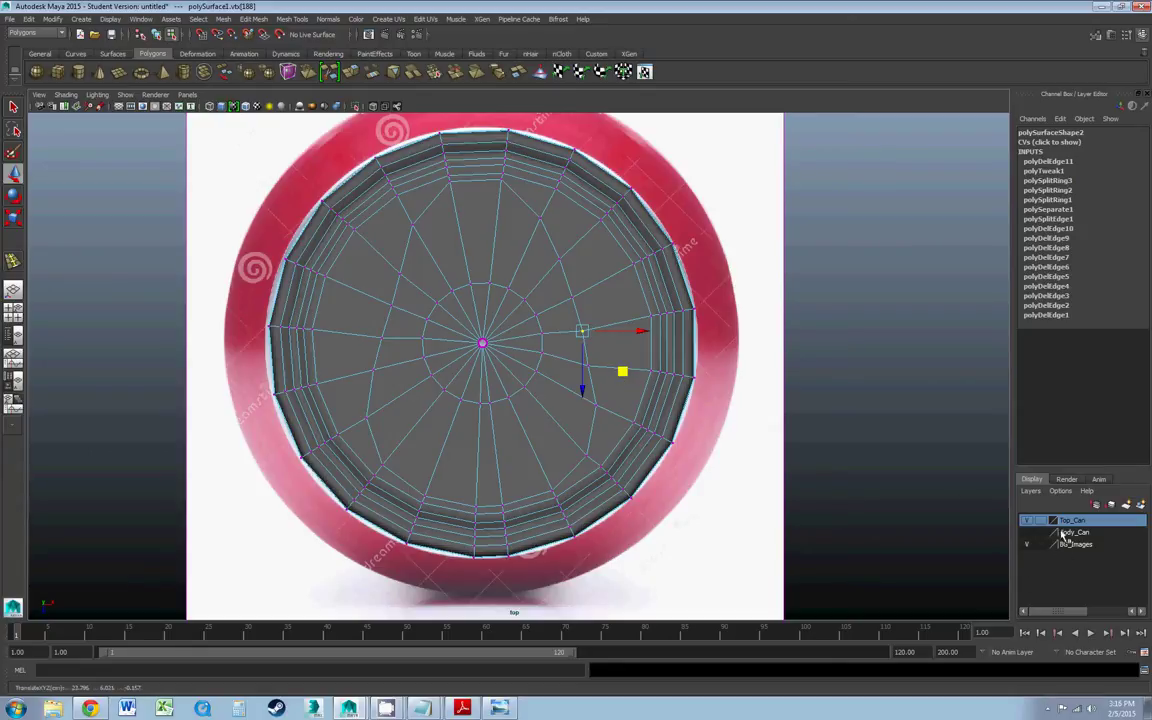
# - Shift the vertex just below the midpoint of the recess outline's right side slightly outward to even the curve
pyautogui.click(566, 382)
pyautogui.click(565, 355)
pyautogui.click(603, 363)
pyautogui.moveTo(627, 405); pyautogui.dragTo(630, 403)
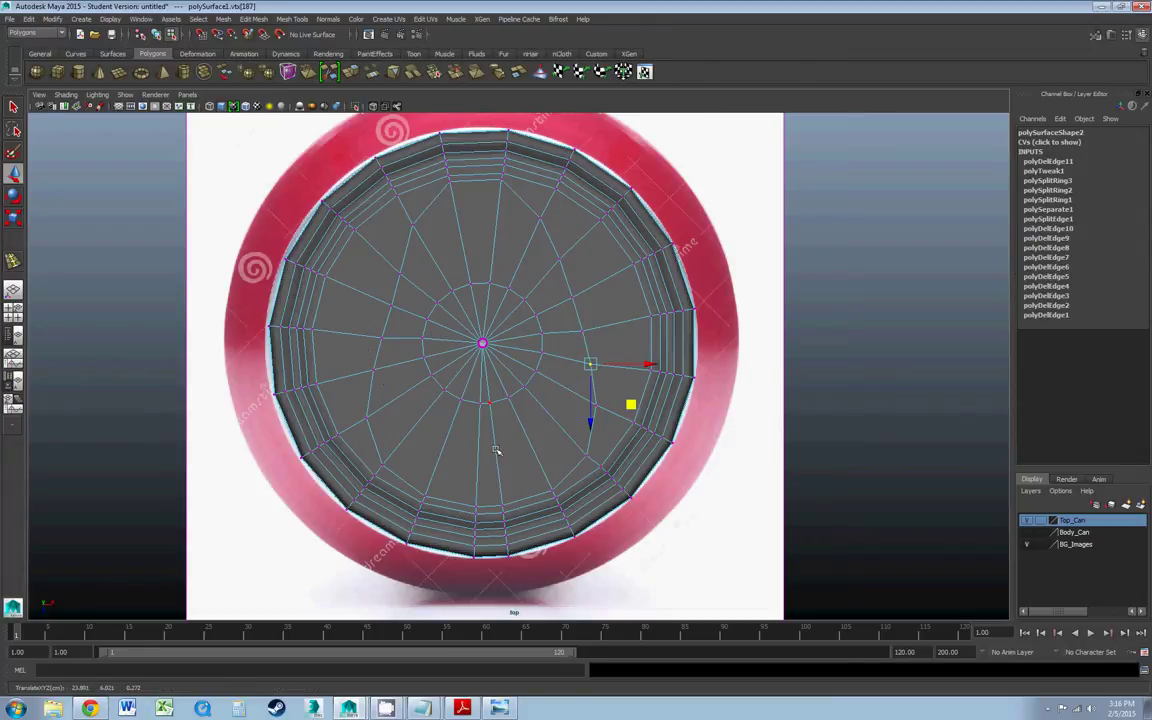
# - Nudge the upper-left and left-side vertices of the recess outline to smooth that side
pyautogui.click(411, 223)
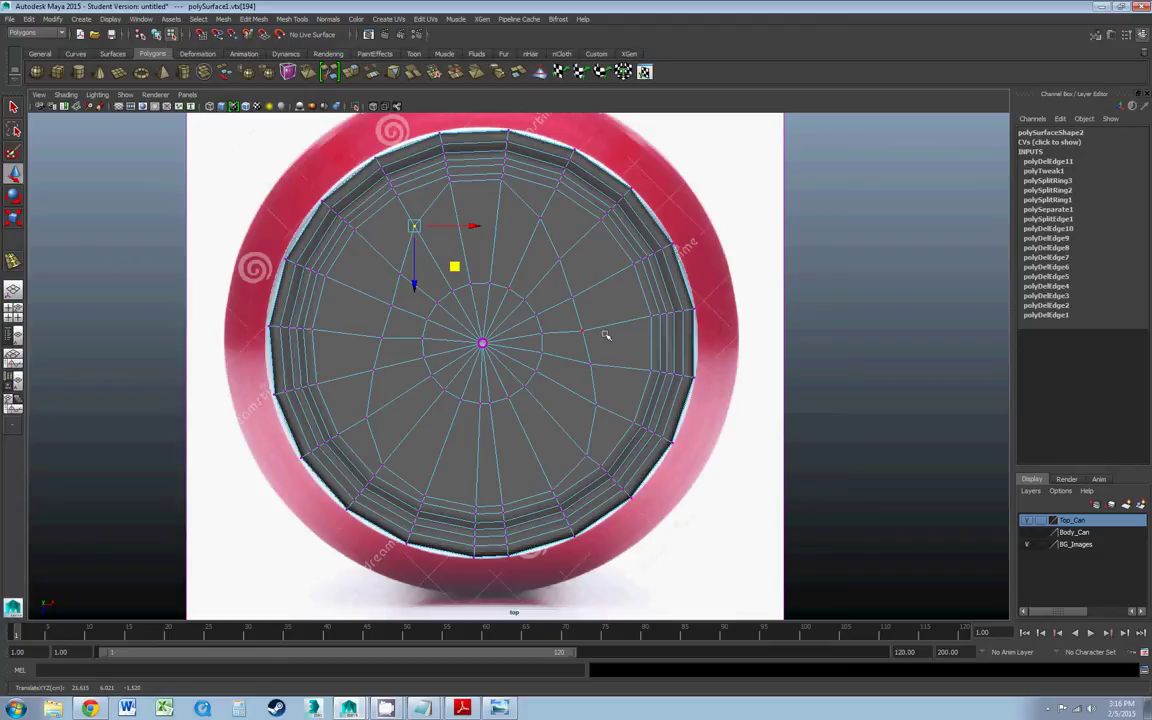
pyautogui.click(378, 334)
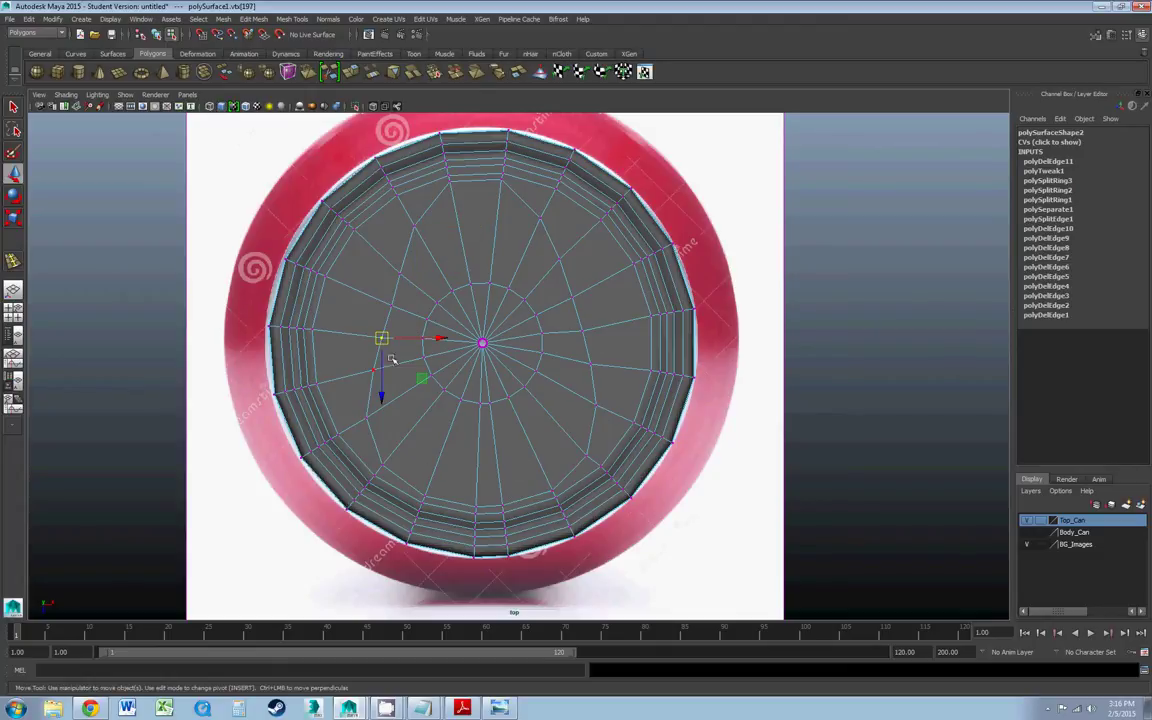
pyautogui.moveTo(381, 338); pyautogui.dragTo(428, 342)
pyautogui.click(391, 305)
pyautogui.click(413, 228)
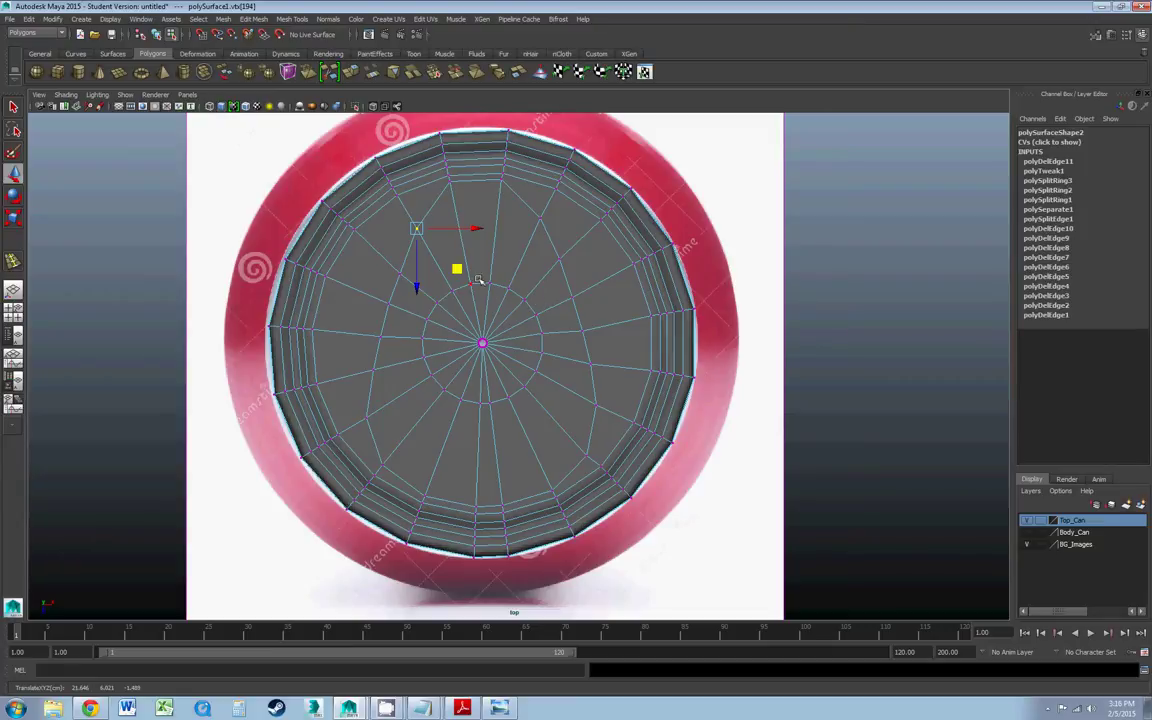
# - Select all faces of the middle ring between the recess outline and the inner circle
pyautogui.scroll(-4, 548, 288)
pyautogui.scroll(1, 548, 288)
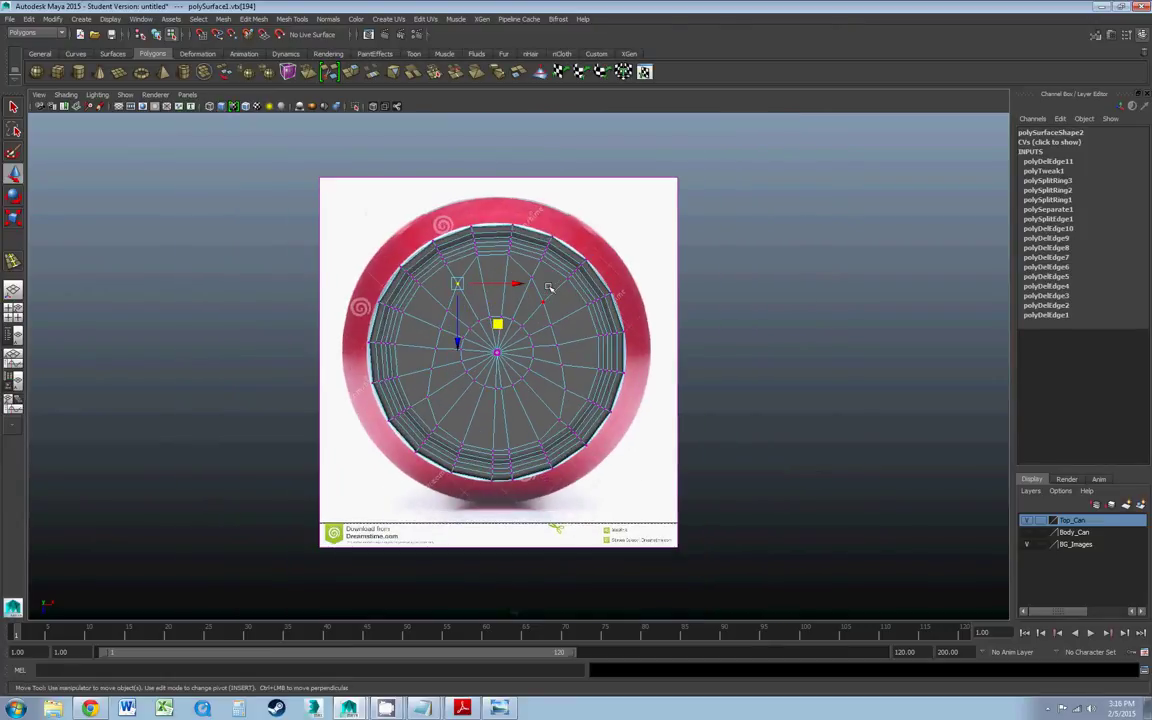
pyautogui.moveTo(524, 361); pyautogui.dragTo(521, 400, button='right')
pyautogui.click(521, 405)
pyautogui.moveTo(521, 405)
pyautogui.mouseDown()
pyautogui.moveTo(466, 385)
pyautogui.moveTo(410, 335)
pyautogui.moveTo(425, 280)
pyautogui.moveTo(478, 300)
pyautogui.mouseUp()
pyautogui.keyDown('shift'); pyautogui.click(478, 300); pyautogui.keyUp('shift')
pyautogui.keyDown('shift'); pyautogui.click(500, 291); pyautogui.keyUp('shift')
pyautogui.keyDown('shift'); pyautogui.click(514, 292); pyautogui.keyUp('shift')
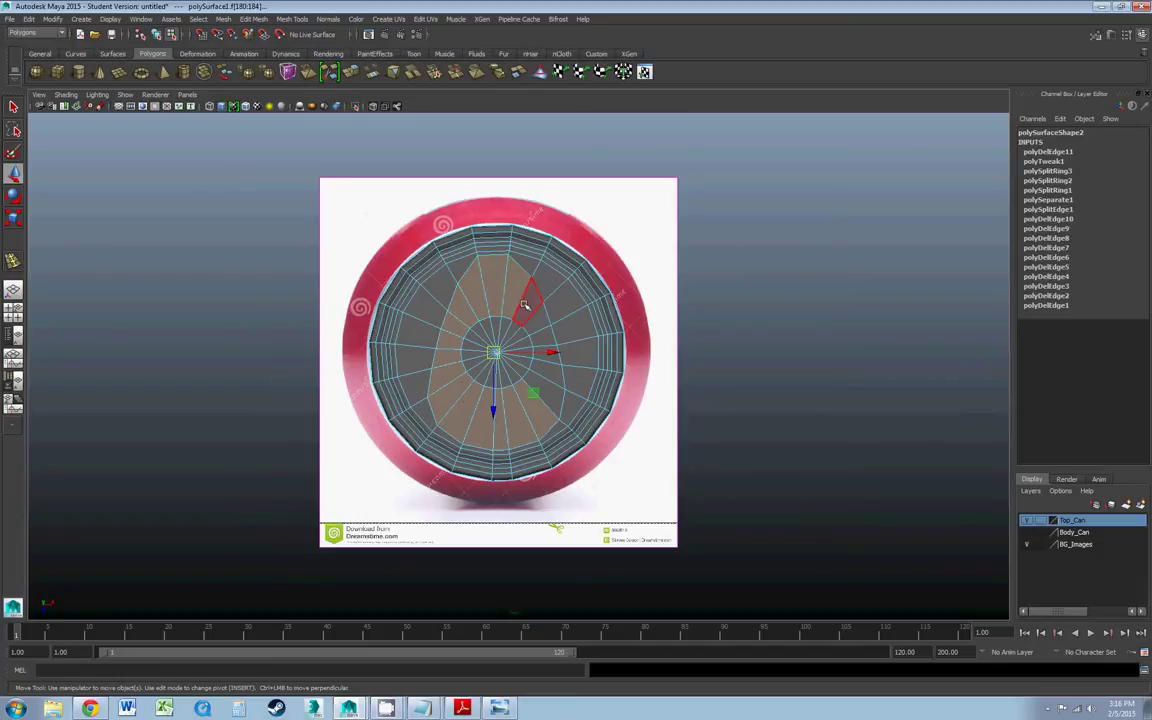
pyautogui.keyDown('shift'); pyautogui.click(525, 304); pyautogui.keyUp('shift')
pyautogui.keyDown('shift'); pyautogui.click(536, 322); pyautogui.keyUp('shift')
pyautogui.keyDown('shift'); pyautogui.click(543, 337); pyautogui.keyUp('shift')
pyautogui.keyDown('shift'); pyautogui.click(540, 353); pyautogui.keyUp('shift')
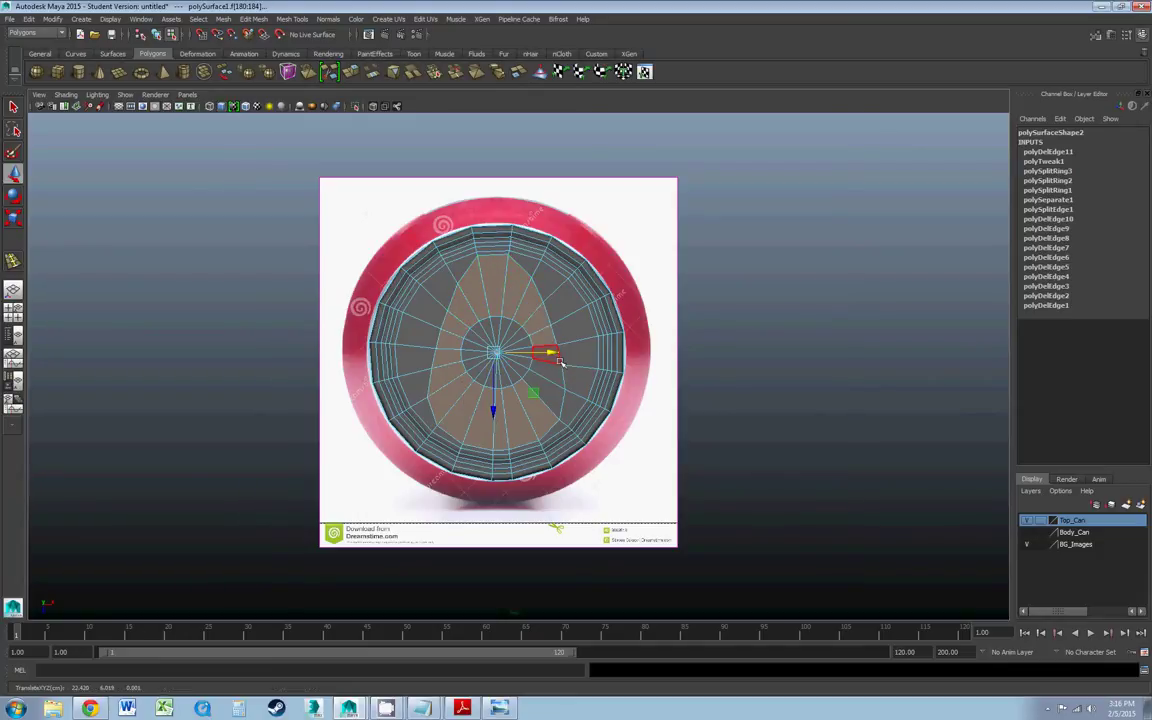
pyautogui.keyDown('shift'); pyautogui.click(553, 358); pyautogui.keyUp('shift')
pyautogui.keyDown('shift'); pyautogui.click(553, 373); pyautogui.keyUp('shift')
pyautogui.keyDown('shift'); pyautogui.click(554, 389); pyautogui.keyUp('shift')
# - Add all the wedge faces inside the inner circle around the lid's centre to the face selection
pyautogui.click(522, 353)
pyautogui.scroll(5, 535, 337)
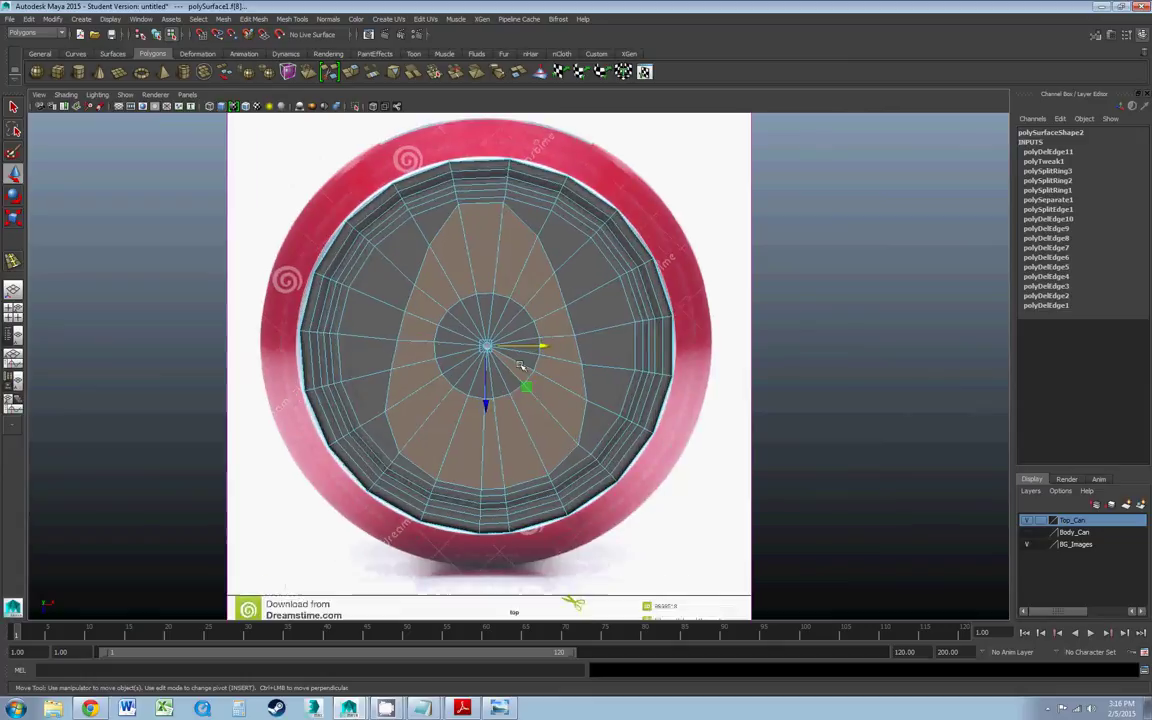
pyautogui.keyDown('shift'); pyautogui.click(534, 335); pyautogui.keyUp('shift')
pyautogui.keyDown('shift'); pyautogui.click(531, 310); pyautogui.keyUp('shift')
pyautogui.keyDown('shift'); pyautogui.click(517, 291); pyautogui.keyUp('shift')
pyautogui.keyDown('shift'); pyautogui.click(501, 277); pyautogui.keyUp('shift')
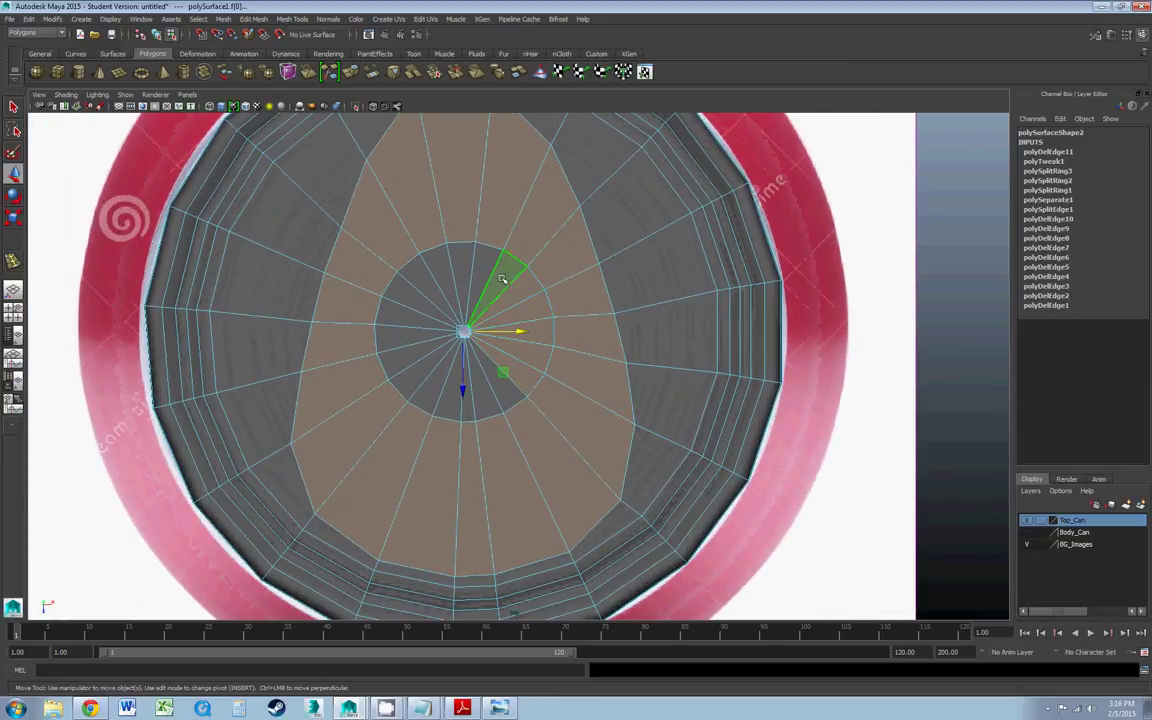
pyautogui.keyDown('shift'); pyautogui.click(484, 270); pyautogui.keyUp('shift')
pyautogui.keyDown('shift'); pyautogui.click(465, 267); pyautogui.keyUp('shift')
pyautogui.keyDown('shift'); pyautogui.click(439, 275); pyautogui.keyUp('shift')
pyautogui.keyDown('shift'); pyautogui.click(428, 288); pyautogui.keyUp('shift')
pyautogui.keyDown('shift'); pyautogui.click(425, 305); pyautogui.keyUp('shift')
pyautogui.keyDown('shift'); pyautogui.click(418, 322); pyautogui.keyUp('shift')
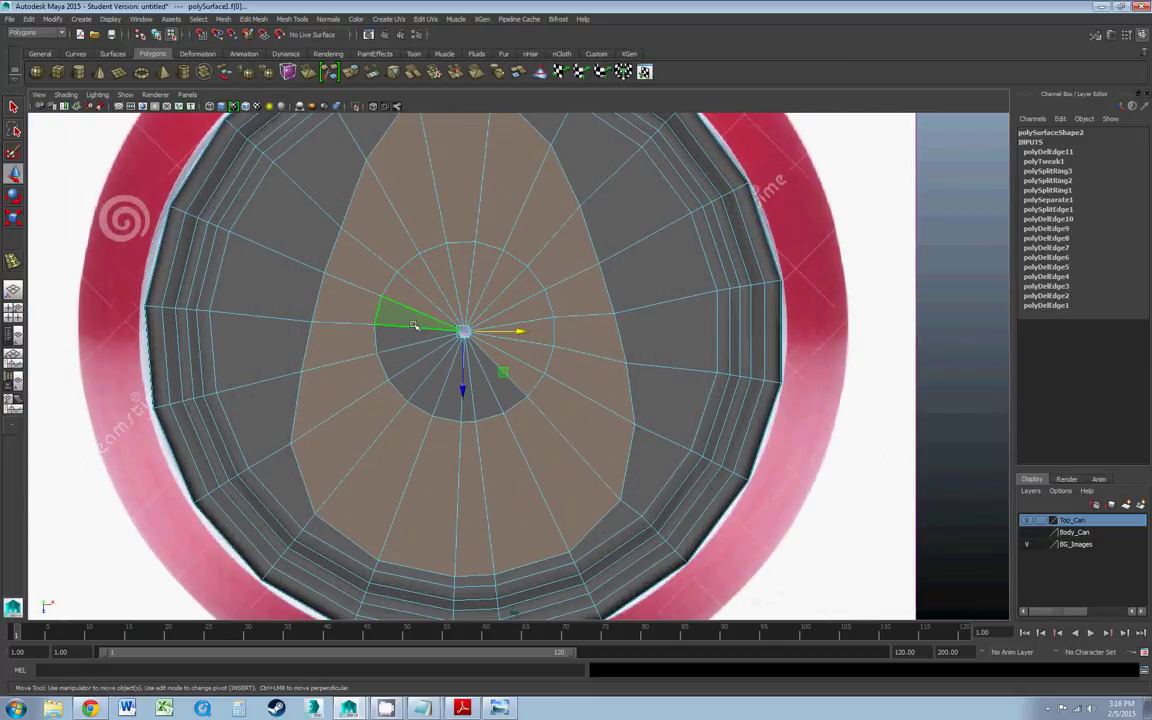
pyautogui.keyDown('shift'); pyautogui.click(416, 336); pyautogui.keyUp('shift')
pyautogui.keyDown('shift'); pyautogui.click(419, 350); pyautogui.keyUp('shift')
pyautogui.keyDown('shift'); pyautogui.click(426, 365); pyautogui.keyUp('shift')
pyautogui.moveTo(440, 382); pyautogui.dragTo(527, 398)
pyautogui.moveTo(510, 394)
pyautogui.mouseDown(button='right')
pyautogui.moveTo(510, 364)
pyautogui.moveTo(509, 394)
pyautogui.mouseUp(button='right')
pyautogui.rightClick(509, 394)
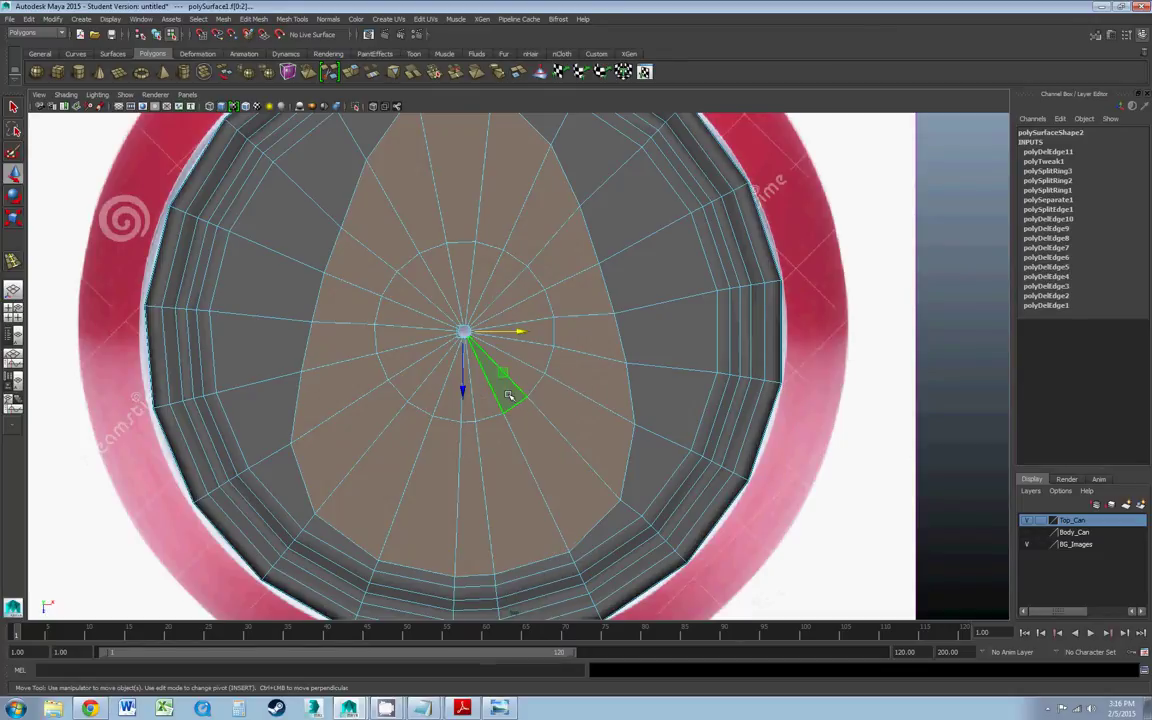
# - In the perspective view, extrude the selected recess faces down into the lid with a local Z translation of -0.138
pyautogui.click(13, 289)
pyautogui.moveTo(509, 411)
pyautogui.keyDown('alt'); pyautogui.mouseDown()
pyautogui.moveTo(496, 401)
pyautogui.moveTo(494, 424)
pyautogui.mouseUp(); pyautogui.keyUp('alt')
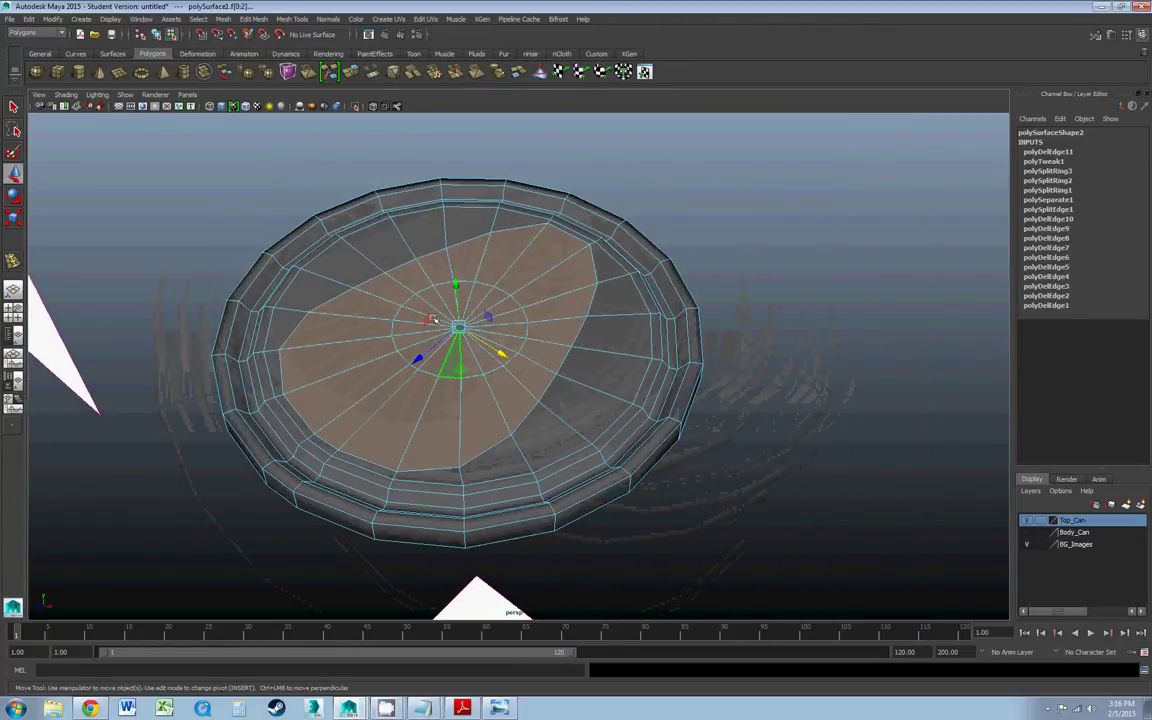
pyautogui.click(253, 19)
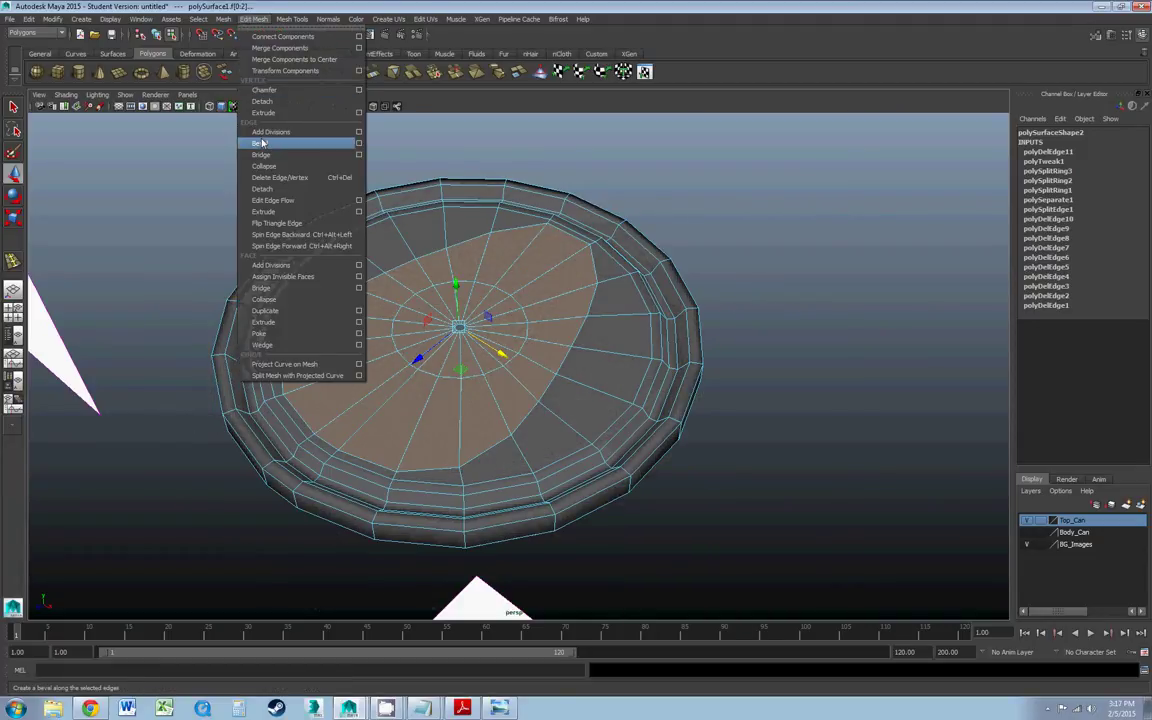
pyautogui.click(279, 323)
pyautogui.moveTo(487, 313); pyautogui.dragTo(487, 325)
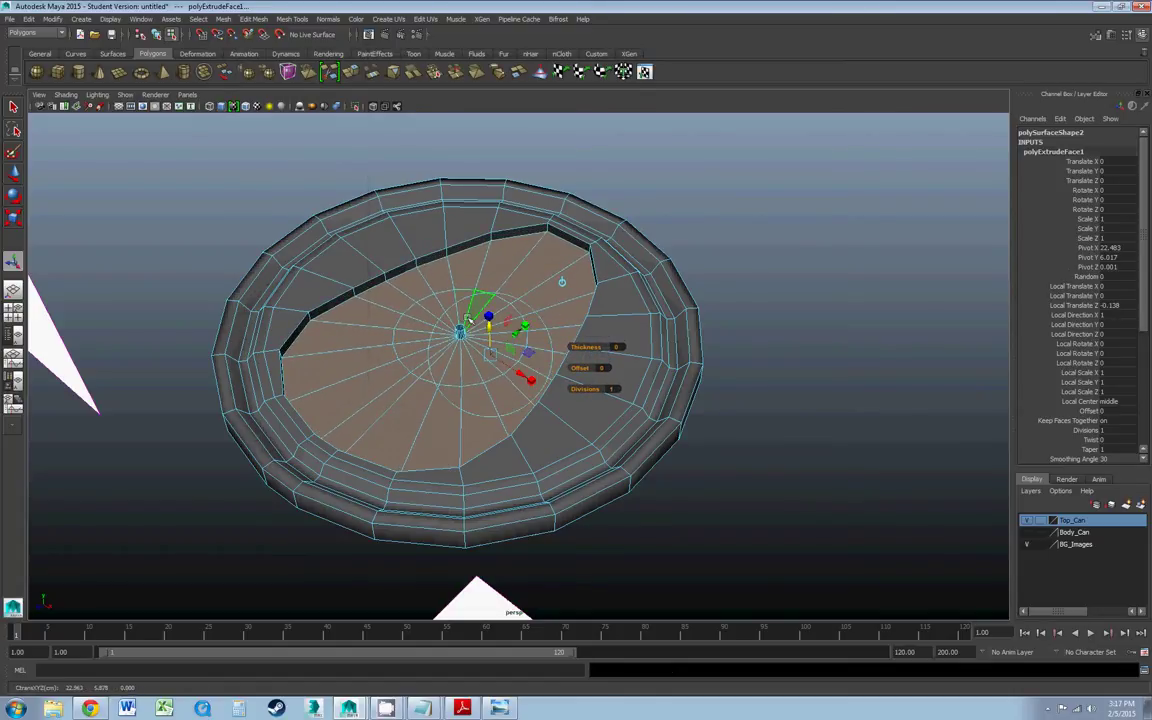
# - Scale the extruded floor faces slightly inward to slope the recess walls, and select the recess's upper edge loop
pyautogui.click(13, 217)
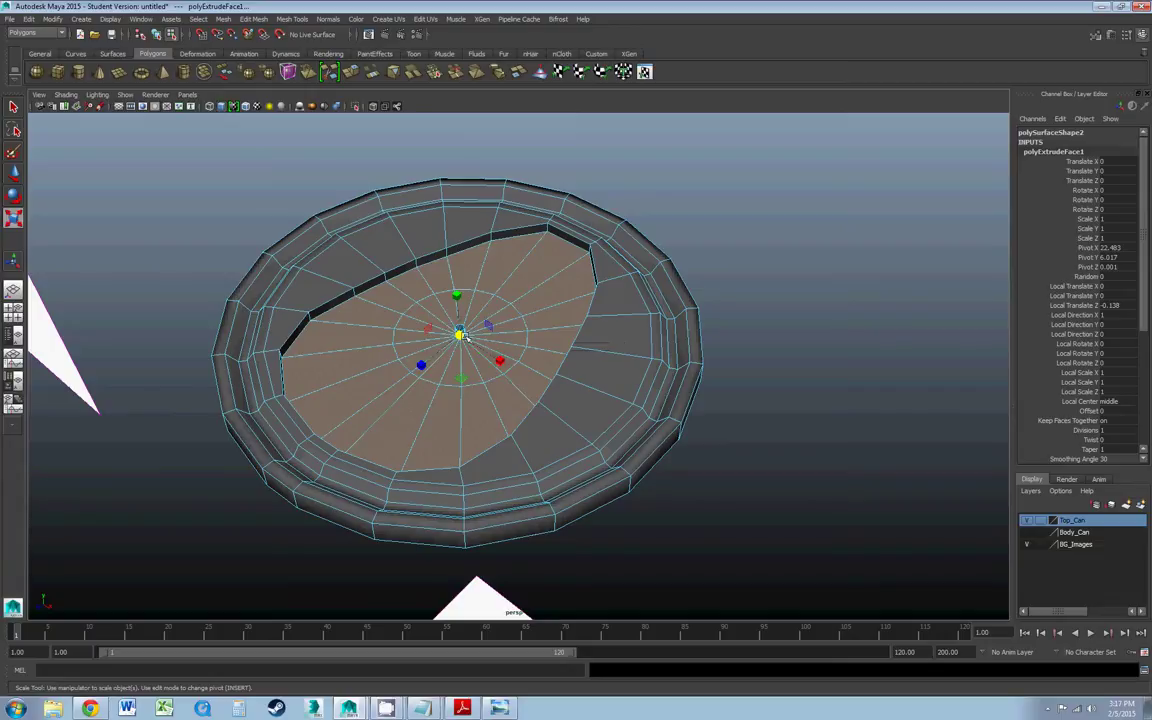
pyautogui.moveTo(460, 335); pyautogui.dragTo(448, 338)
pyautogui.click(448, 338)
pyautogui.moveTo(335, 272); pyautogui.dragTo(328, 240, button='right')
pyautogui.click(368, 278)
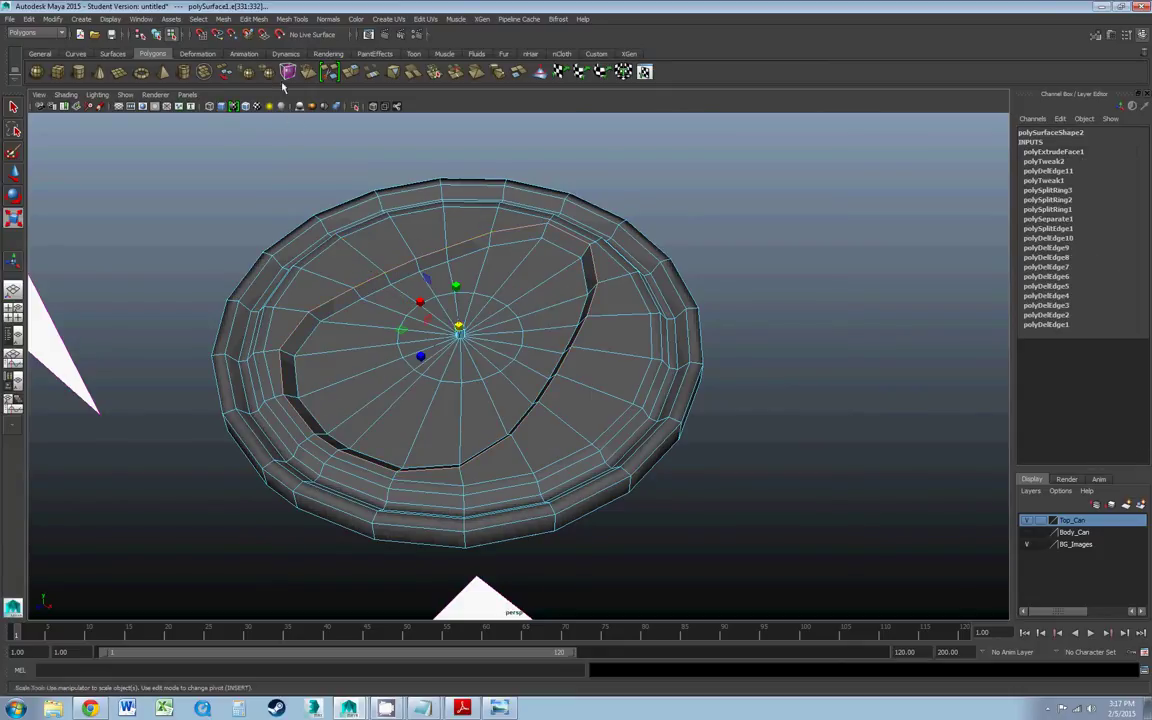
# - Try to bevel the recess's upper edge loop with the current bevel settings
pyautogui.click(299, 20)
pyautogui.moveTo(247, 20)
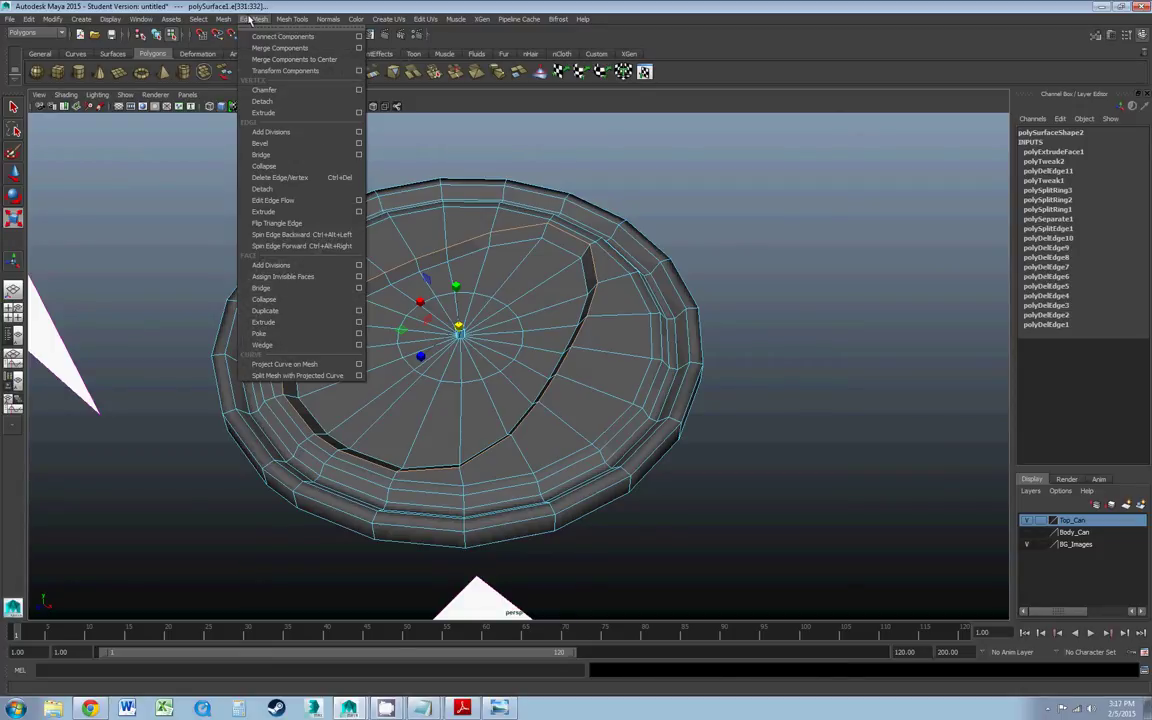
pyautogui.click(267, 149)
pyautogui.press('w')
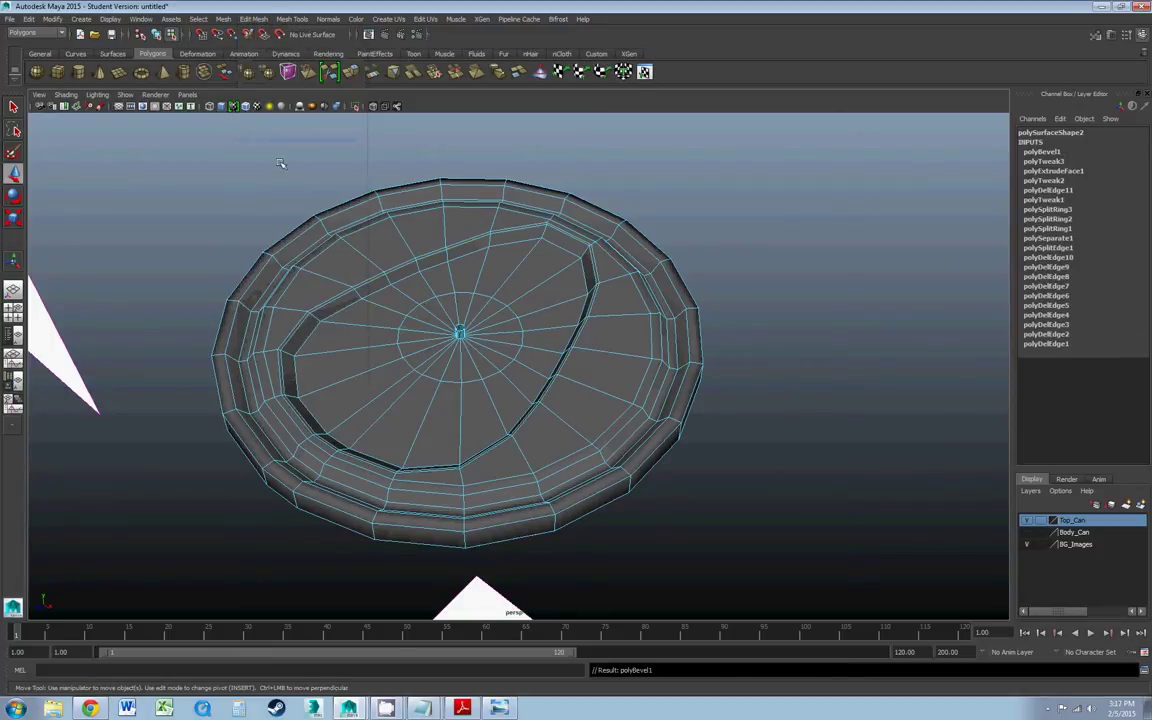
# - Examine the bevelled recess rim from several angles and compare it with the can-top reference photo in Windows Photo Viewer
pyautogui.scroll(5, 383, 298)
pyautogui.scroll(-4, 383, 297)
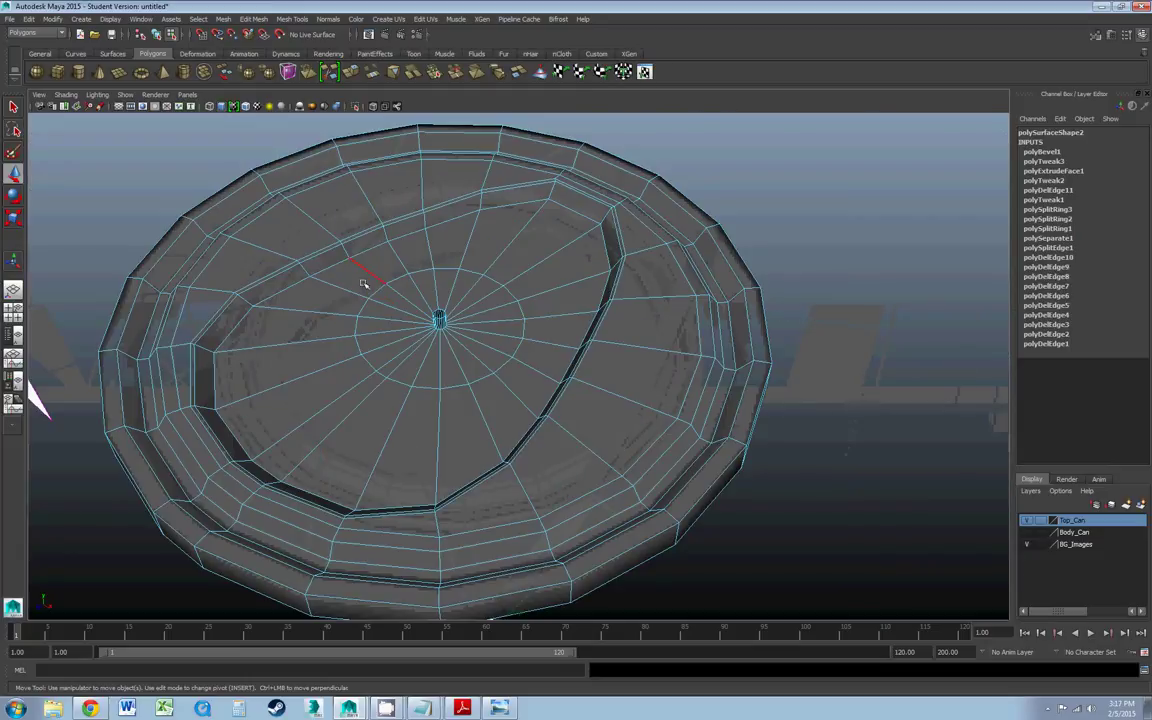
pyautogui.keyDown('alt'); pyautogui.moveTo(368, 267); pyautogui.dragTo(401, 278); pyautogui.keyUp('alt')
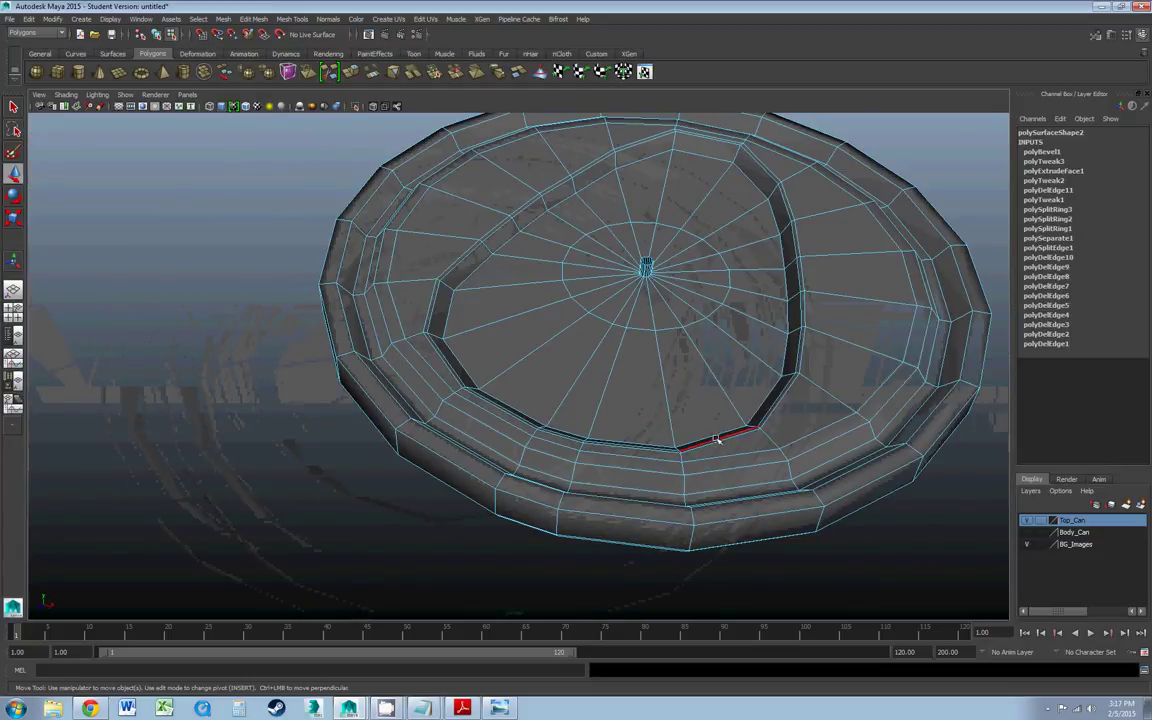
pyautogui.keyDown('alt'); pyautogui.moveTo(627, 270); pyautogui.dragTo(527, 301); pyautogui.keyUp('alt')
pyautogui.scroll(-4, 607, 278)
pyautogui.scroll(-3, 509, 329)
pyautogui.keyDown('alt'); pyautogui.moveTo(509, 329); pyautogui.dragTo(521, 299, button='middle'); pyautogui.keyUp('alt')
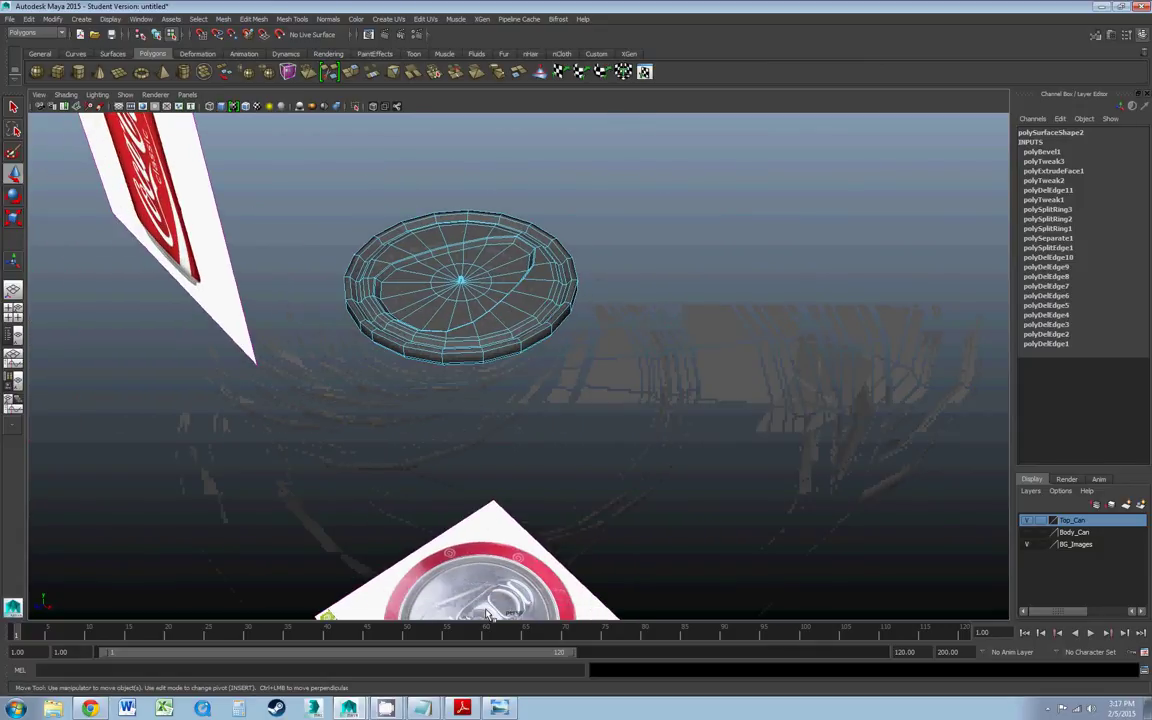
pyautogui.click(491, 710)
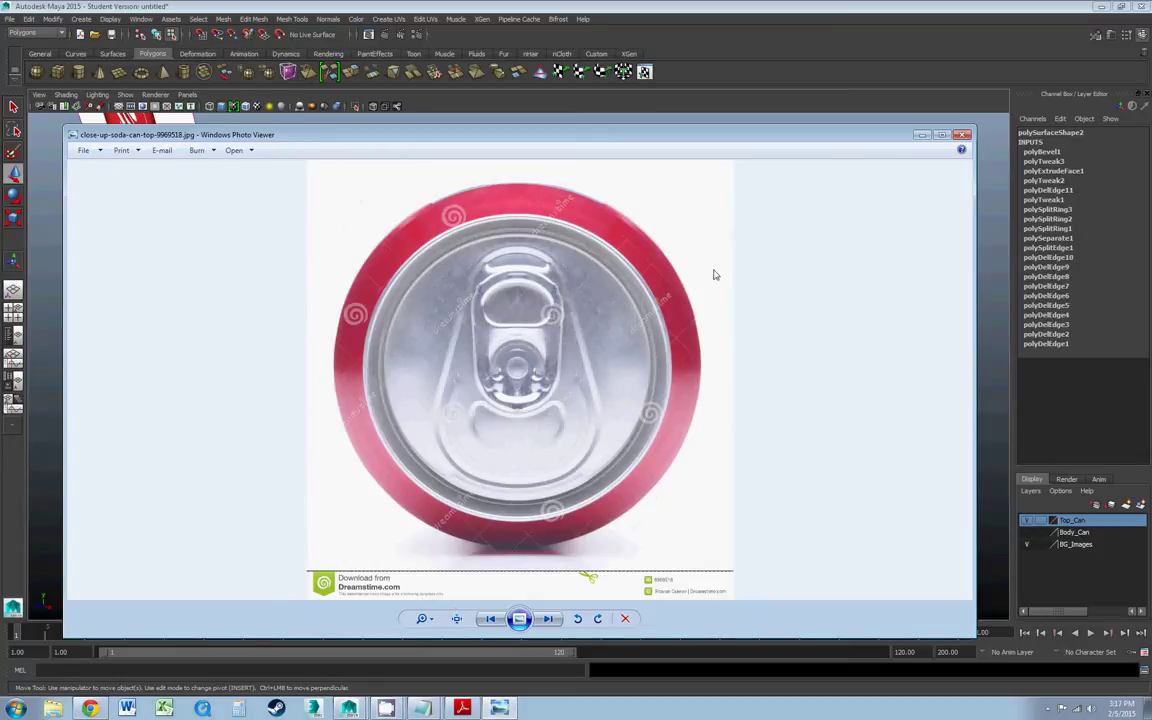
pyautogui.click(923, 136)
pyautogui.keyDown('alt'); pyautogui.moveTo(519, 309); pyautogui.dragTo(518, 314); pyautogui.keyUp('alt')
pyautogui.scroll(3, 518, 314)
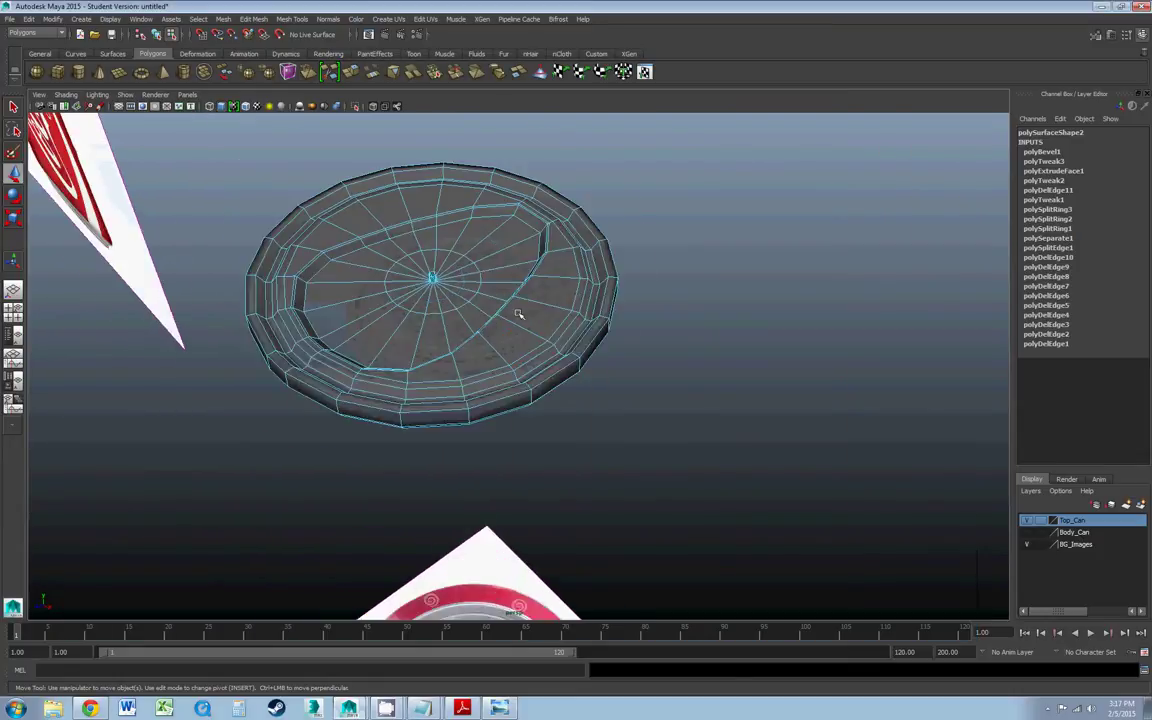
pyautogui.scroll(4, 518, 314)
pyautogui.keyDown('alt'); pyautogui.moveTo(486, 252); pyautogui.dragTo(537, 319, button='middle'); pyautogui.keyUp('alt')
pyautogui.scroll(2, 537, 319)
pyautogui.scroll(-2, 539, 320)
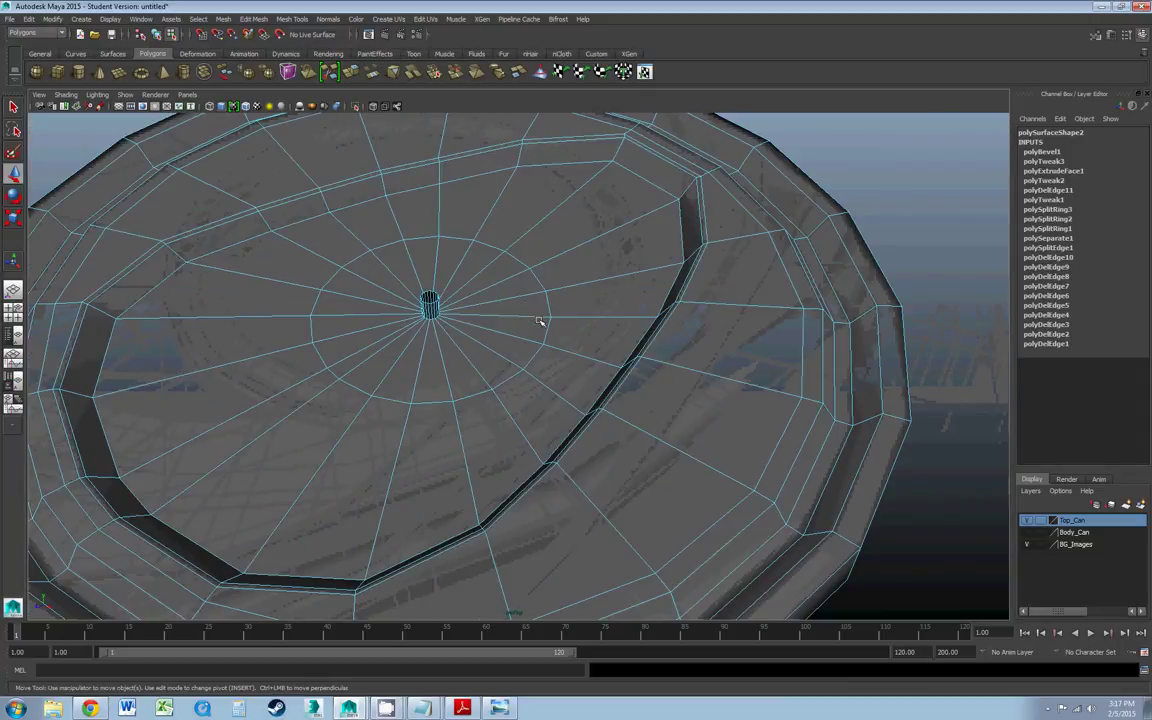
# - Undo the last bevel and bevel the recess's upper edge loop again with a width of 0.25
pyautogui.hotkey('ctrl', 'z')
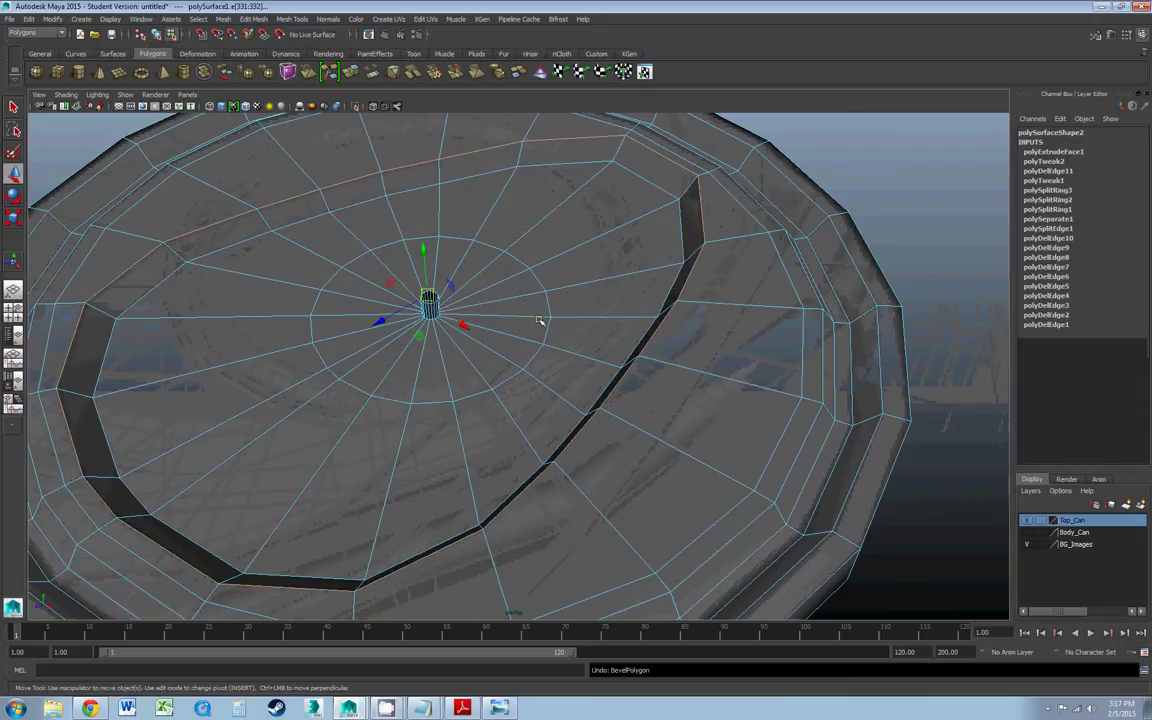
pyautogui.click(258, 20)
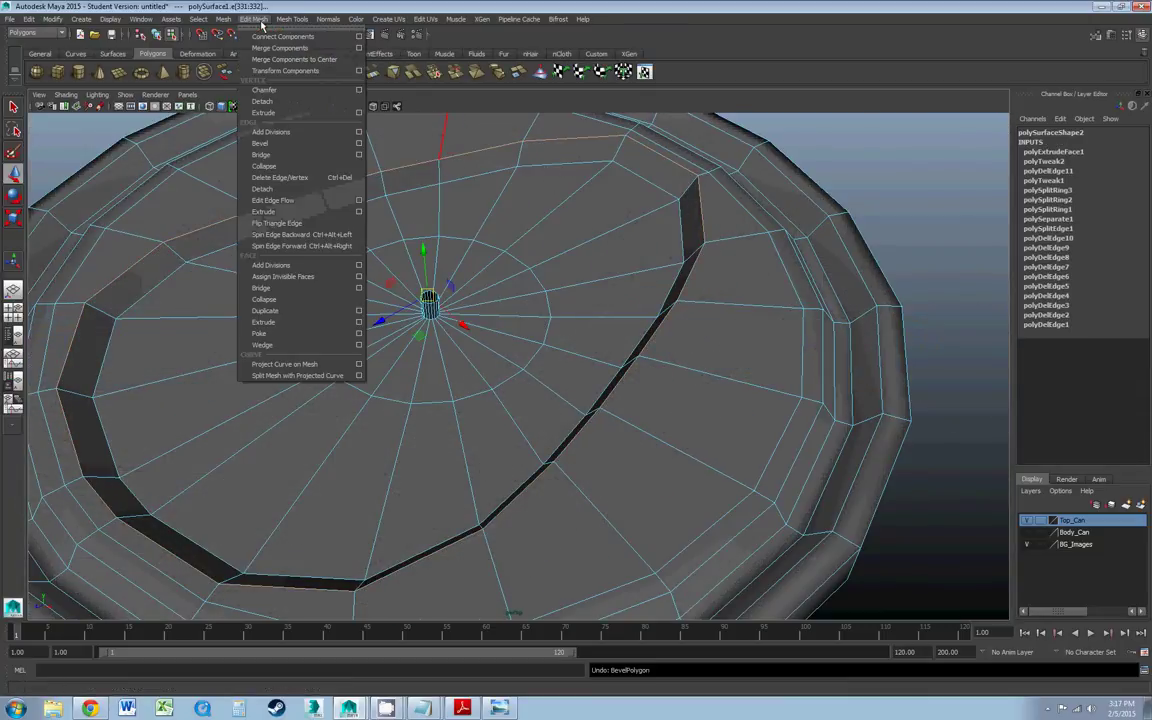
pyautogui.click(359, 147)
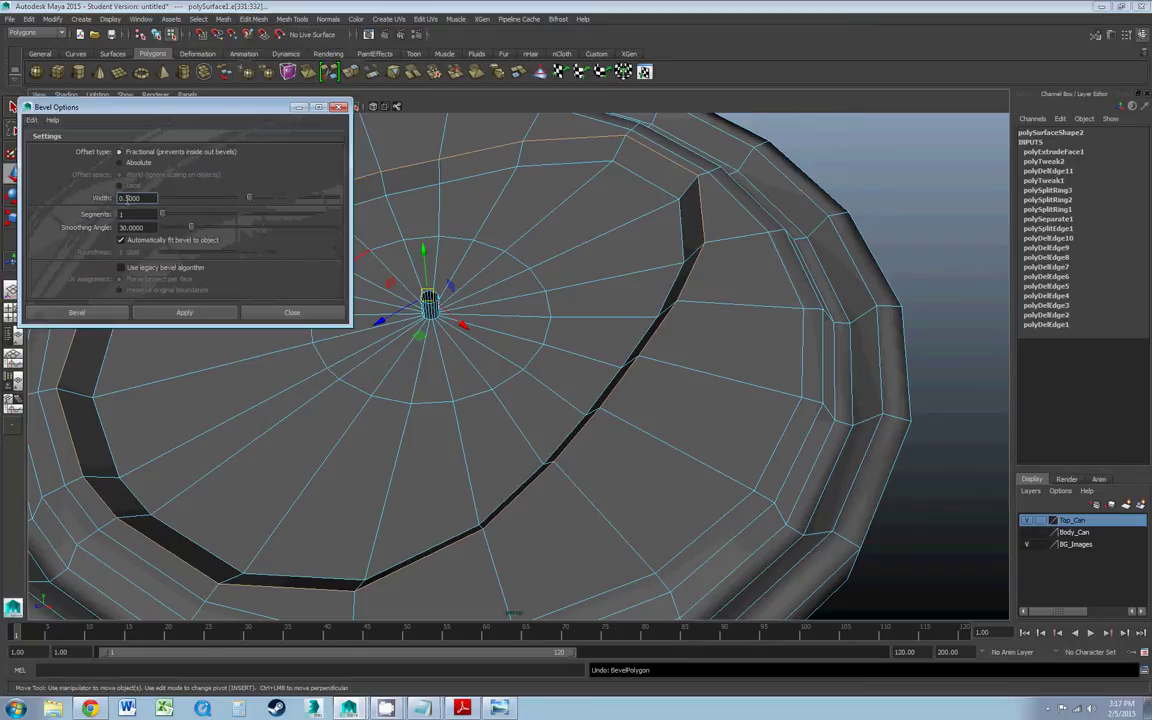
pyautogui.moveTo(130, 198); pyautogui.dragTo(189, 203)
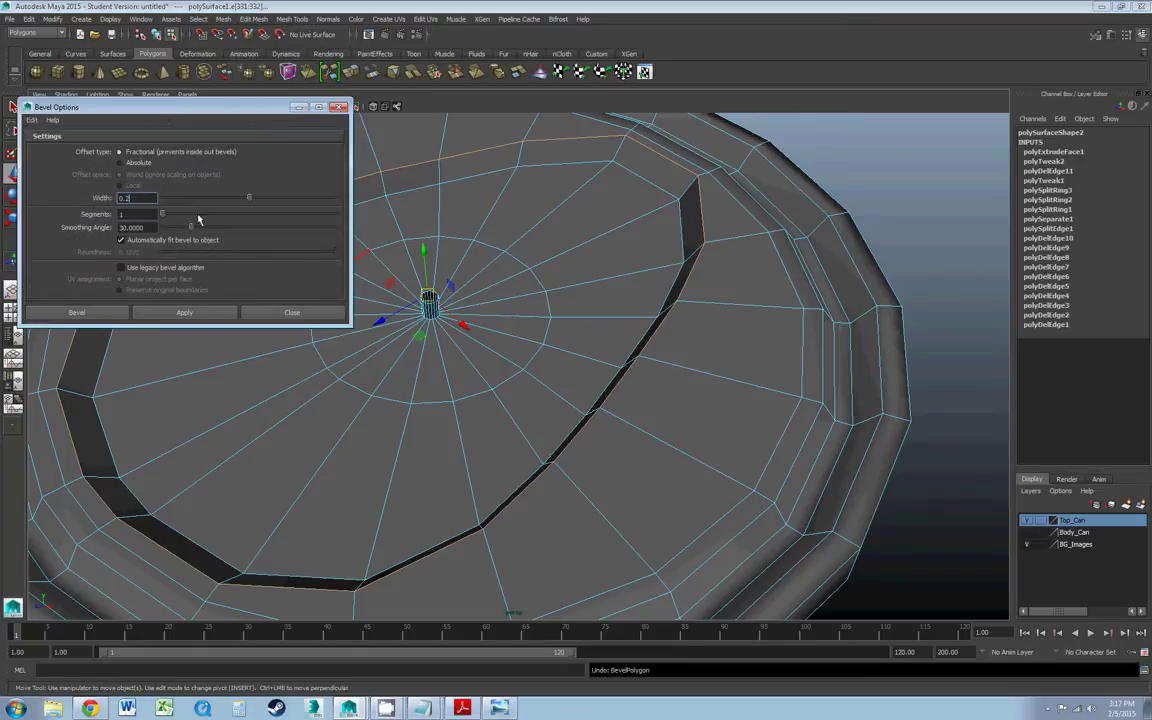
pyautogui.click(184, 311)
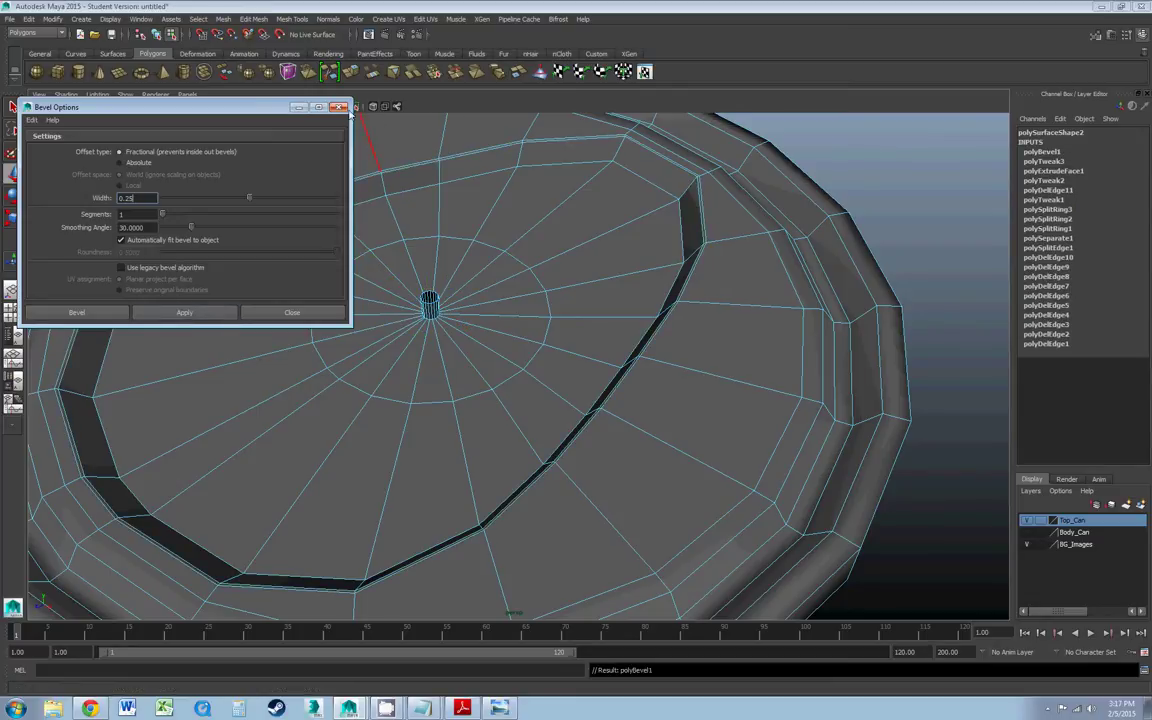
pyautogui.click(339, 107)
# - Delete the ring of faces forming the small upright tube at the lid's centre
pyautogui.keyDown('alt'); pyautogui.moveTo(440, 330); pyautogui.dragTo(531, 336); pyautogui.keyUp('alt')
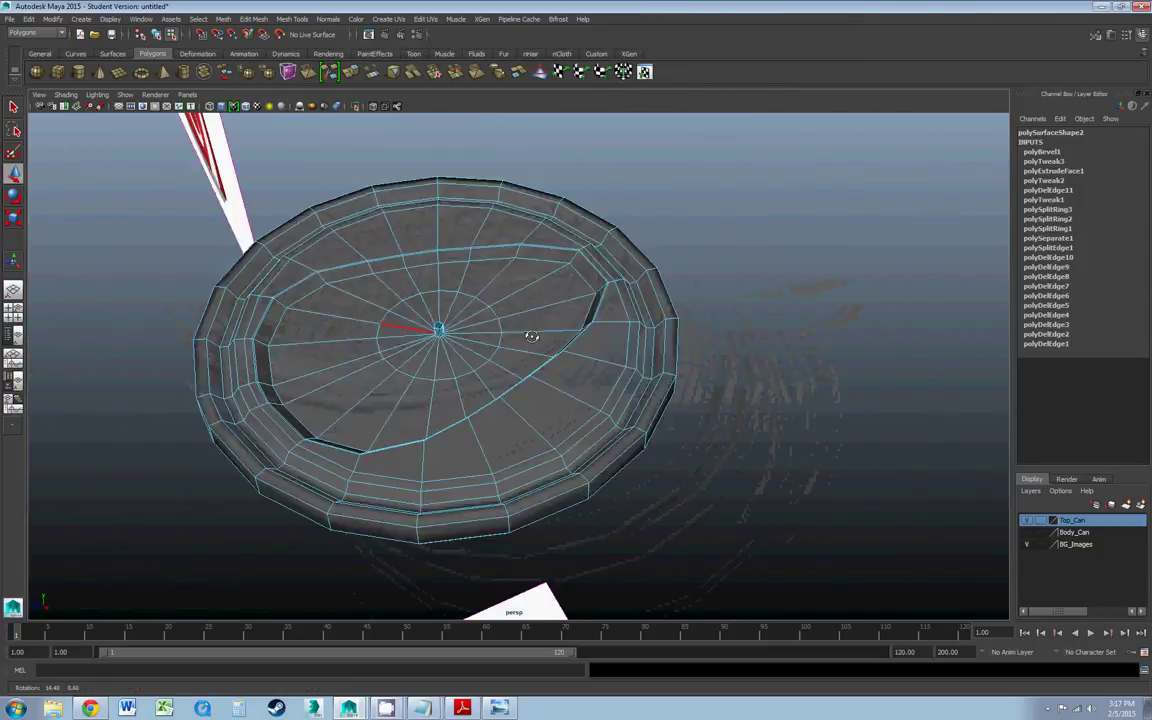
pyautogui.scroll(5, 520, 339)
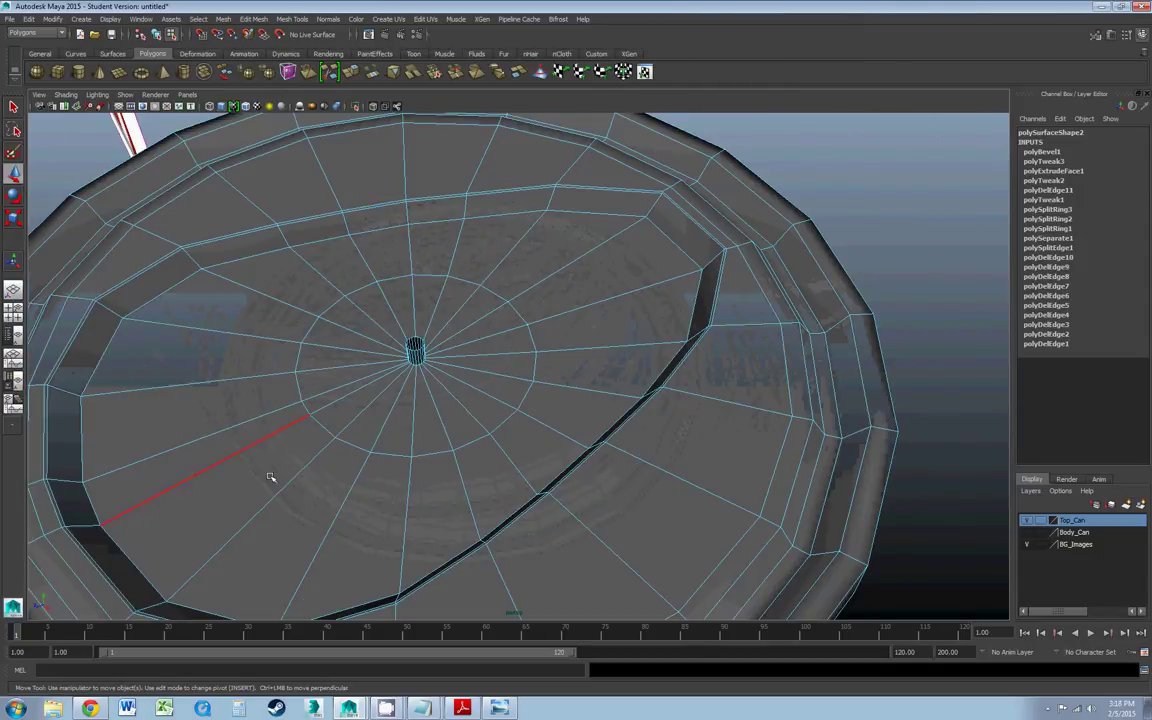
pyautogui.scroll(6, 468, 309)
pyautogui.keyDown('alt'); pyautogui.moveTo(315, 281); pyautogui.dragTo(360, 283, button='middle'); pyautogui.keyUp('alt')
pyautogui.scroll(-8, 360, 283)
pyautogui.scroll(7, 435, 300)
pyautogui.scroll(-5, 300, 294)
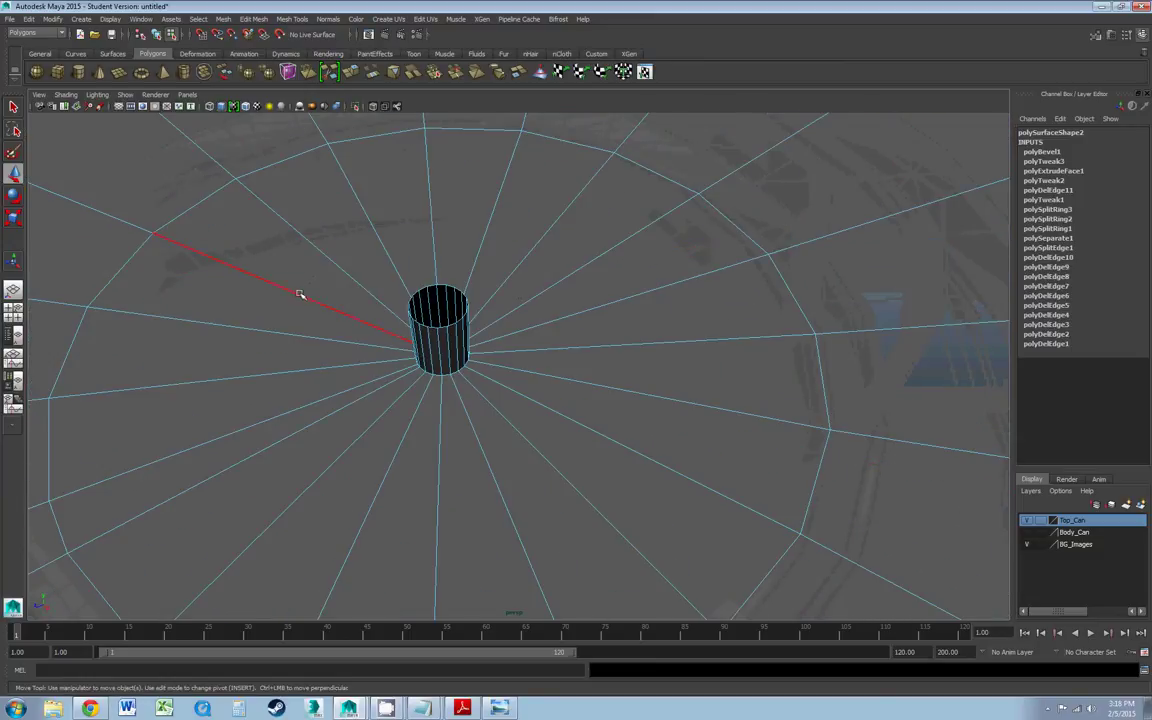
pyautogui.moveTo(438, 340); pyautogui.dragTo(442, 371, button='right')
pyautogui.click(444, 332)
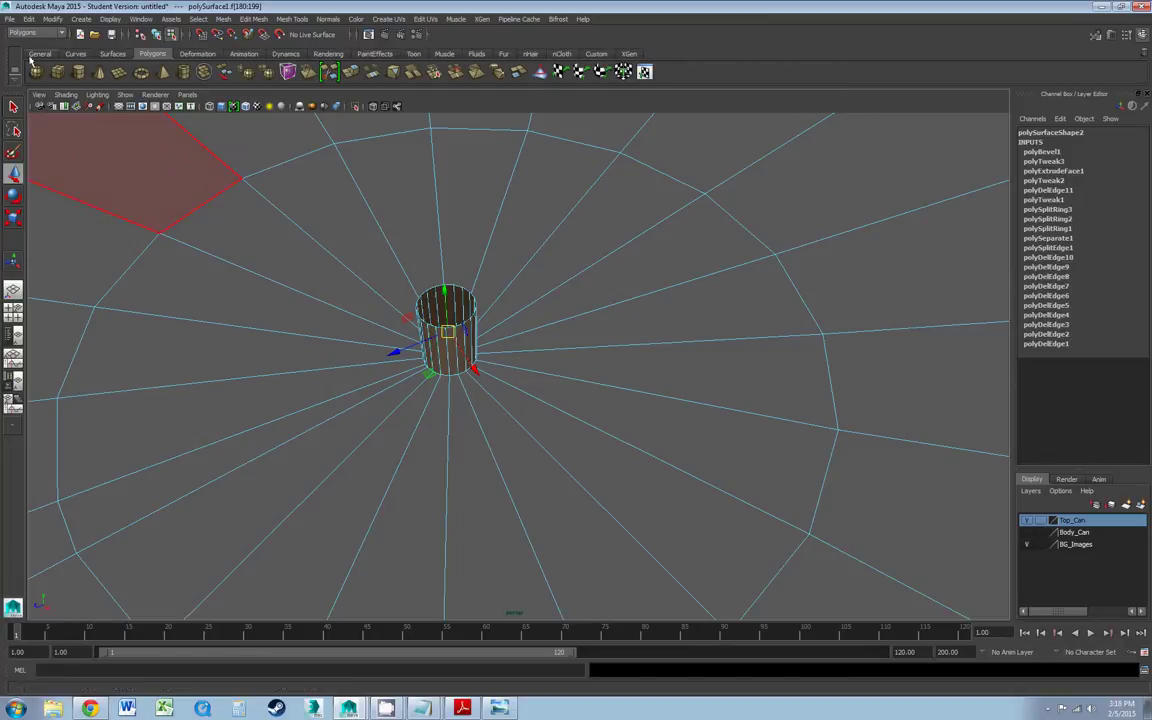
pyautogui.click(30, 18)
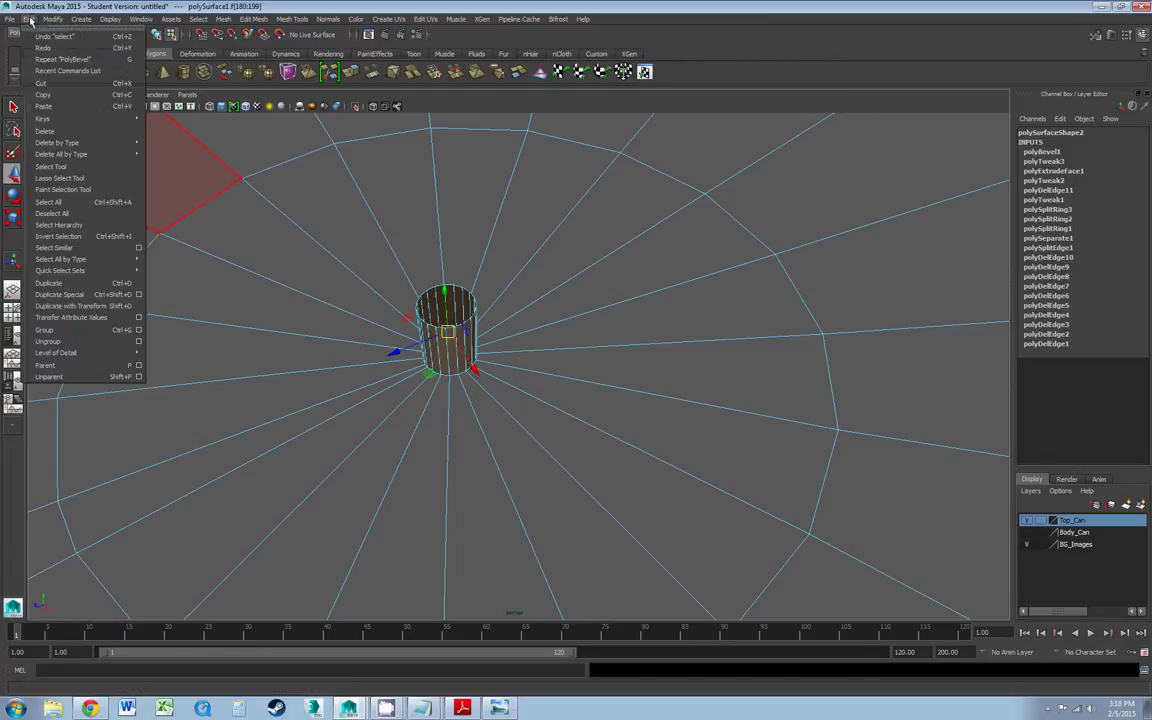
pyautogui.click(45, 131)
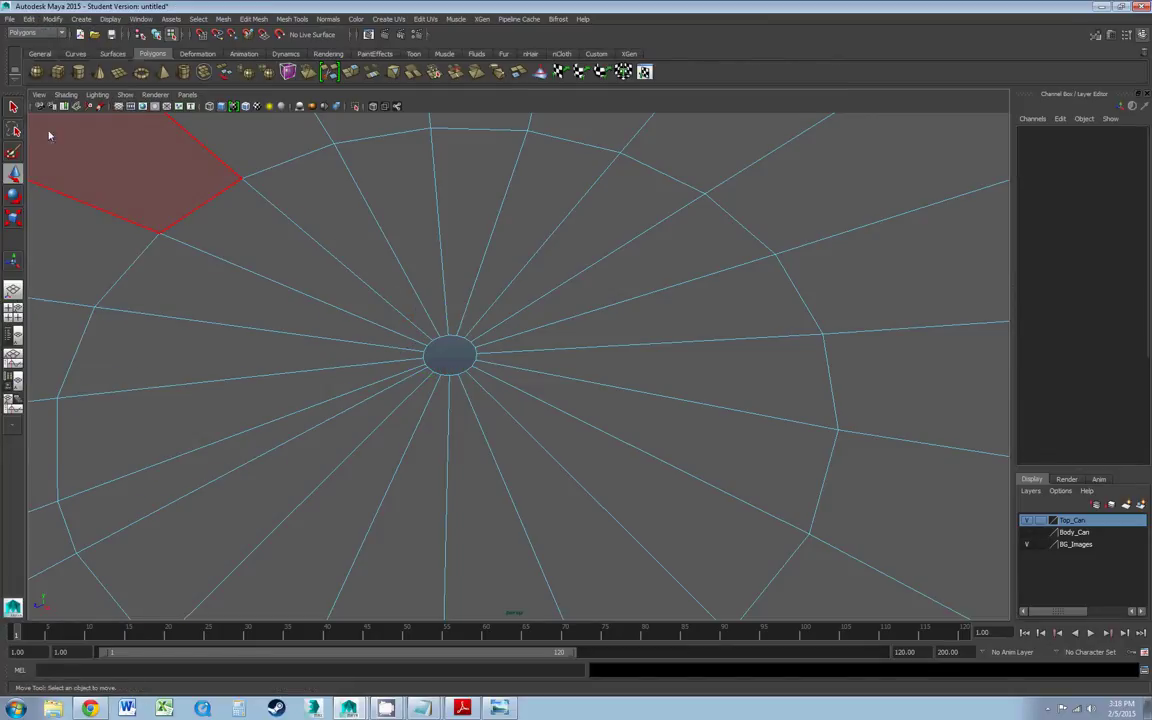
# - Try to close the hole at the lid's centre by scaling its surrounding vertices together
pyautogui.rightClick(480, 345)
pyautogui.moveTo(480, 345); pyautogui.dragTo(390, 304, button='right')
pyautogui.moveTo(370, 285); pyautogui.dragTo(529, 405)
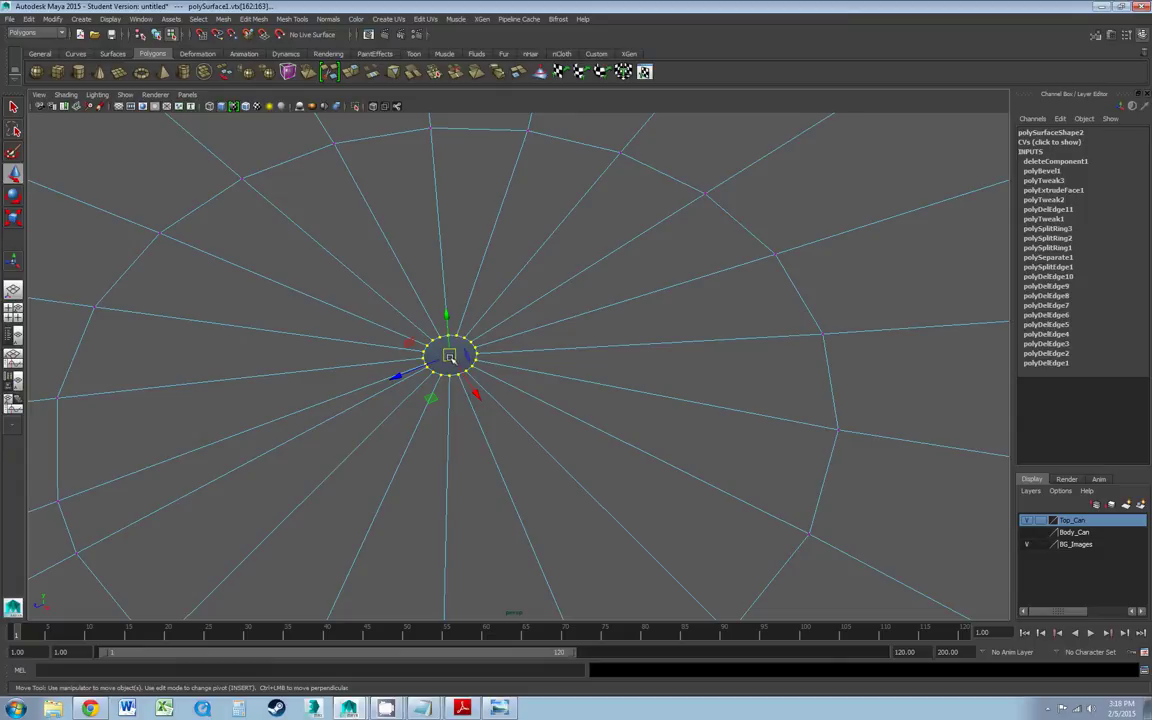
pyautogui.click(13, 217)
pyautogui.moveTo(450, 355); pyautogui.dragTo(416, 391)
pyautogui.keyDown('alt'); pyautogui.moveTo(390, 343); pyautogui.dragTo(116, 248); pyautogui.keyUp('alt')
pyautogui.scroll(1, 463, 347)
pyautogui.scroll(-2, 463, 347)
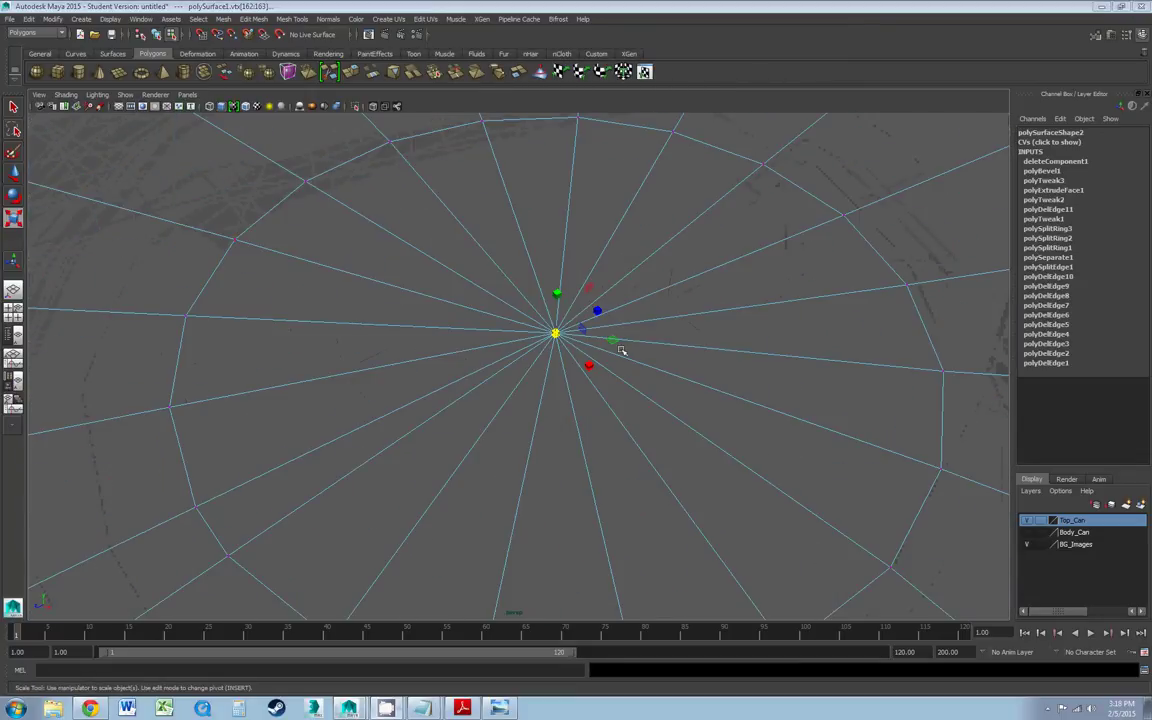
pyautogui.keyDown('alt'); pyautogui.moveTo(622, 349); pyautogui.dragTo(551, 346, button='middle'); pyautogui.keyUp('alt')
pyautogui.keyDown('alt'); pyautogui.moveTo(452, 323); pyautogui.dragTo(468, 316, button='middle'); pyautogui.keyUp('alt')
pyautogui.scroll(1, 468, 316)
pyautogui.scroll(-1, 468, 316)
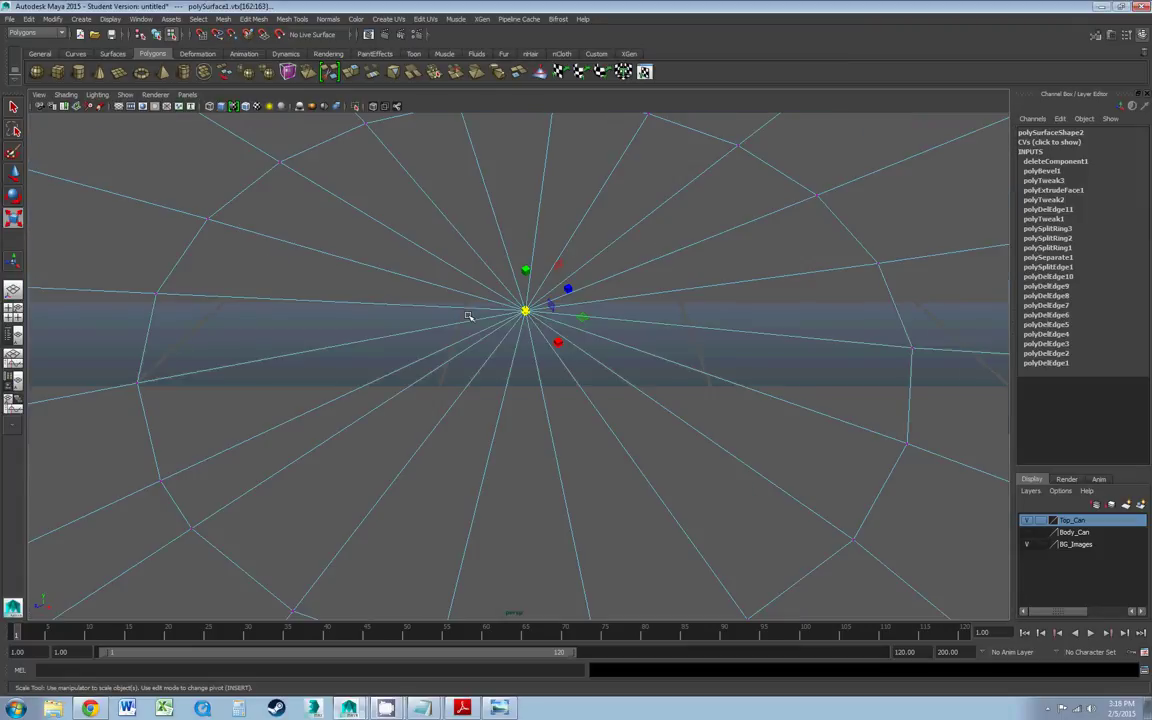
pyautogui.moveTo(519, 314); pyautogui.dragTo(453, 343)
pyautogui.rightClick(453, 343)
pyautogui.press('Escape')
pyautogui.hotkey('ctrl', 'z')
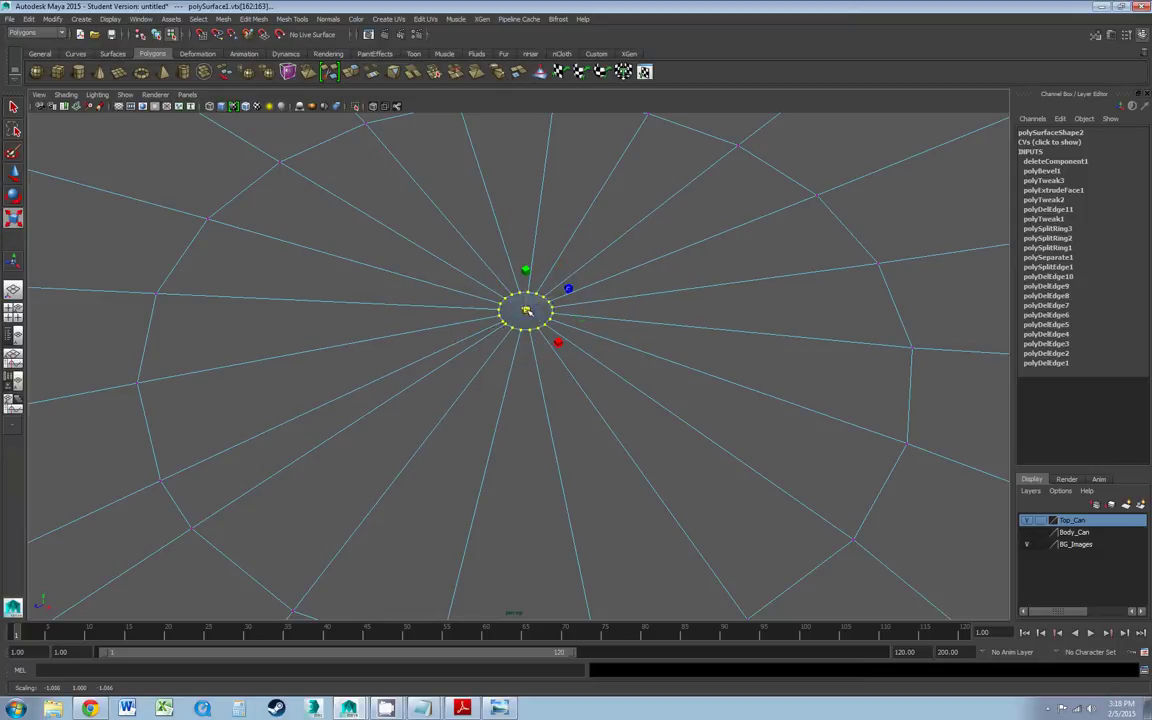
# - Scale up the vertex ring around the lid's centre hole and collapse its border edges into a single point
pyautogui.moveTo(528, 310); pyautogui.dragTo(592, 300)
pyautogui.moveTo(505, 360); pyautogui.dragTo(503, 338, button='right')
pyautogui.doubleClick(501, 361)
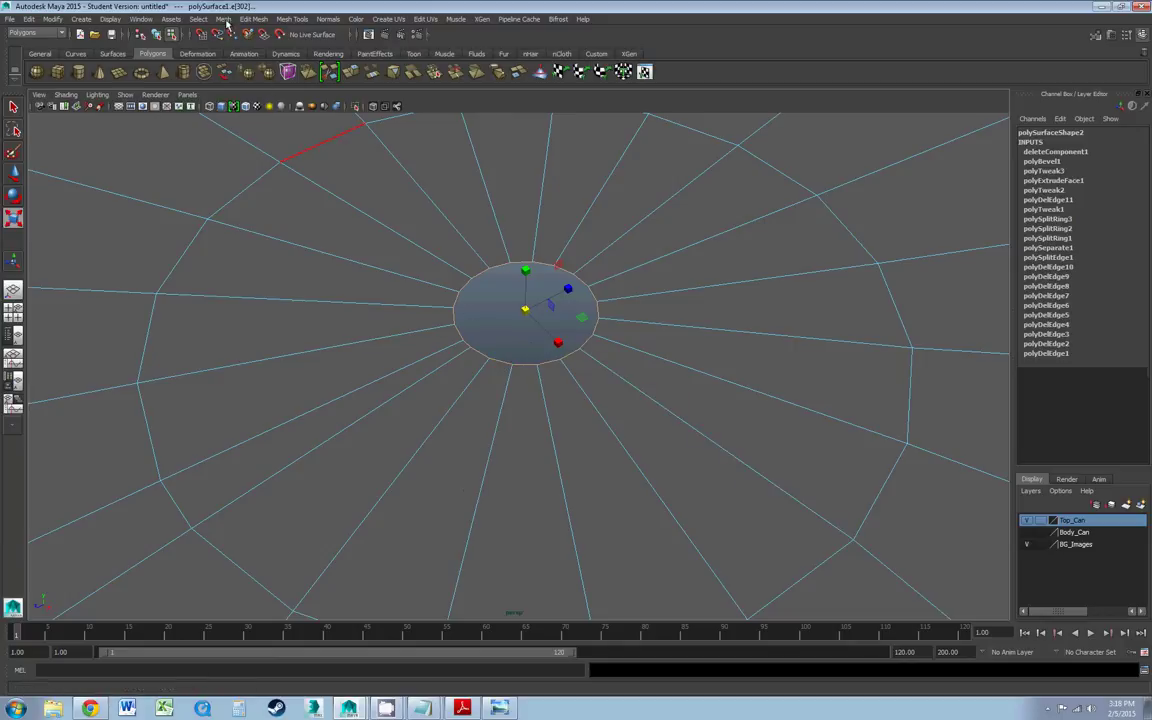
pyautogui.click(258, 19)
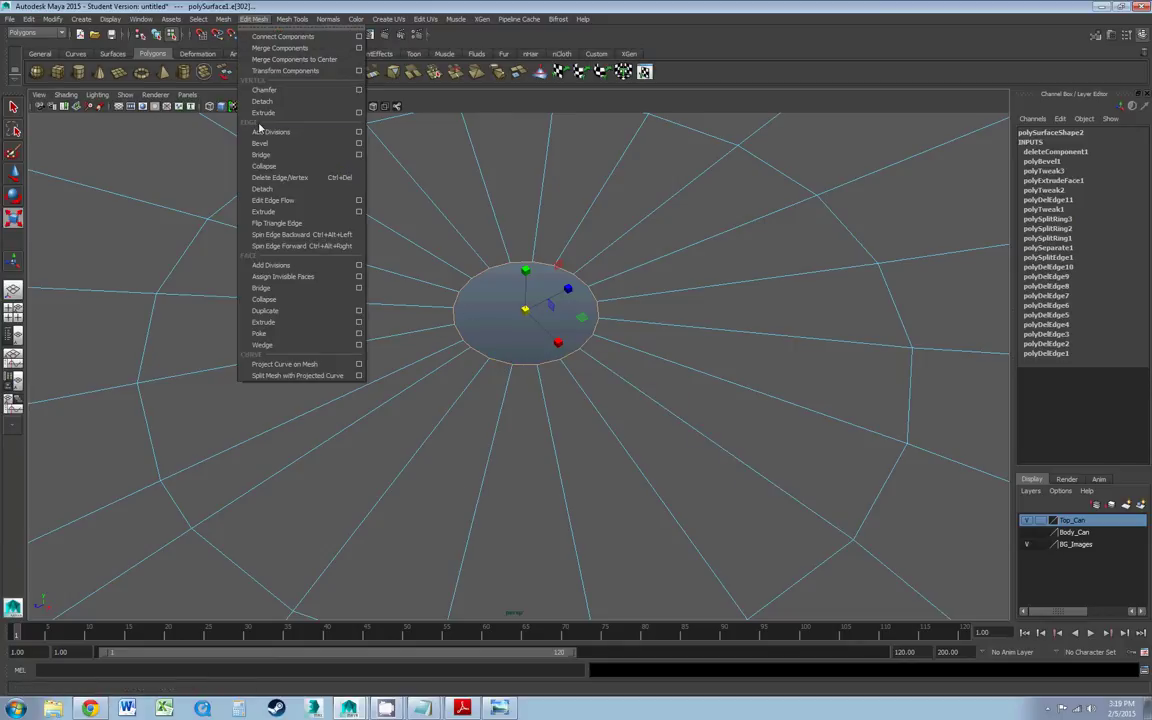
pyautogui.click(262, 166)
pyautogui.scroll(-6, 484, 216)
pyautogui.keyDown('alt'); pyautogui.moveTo(463, 208); pyautogui.dragTo(460, 279); pyautogui.keyUp('alt')
pyautogui.scroll(-3, 460, 298)
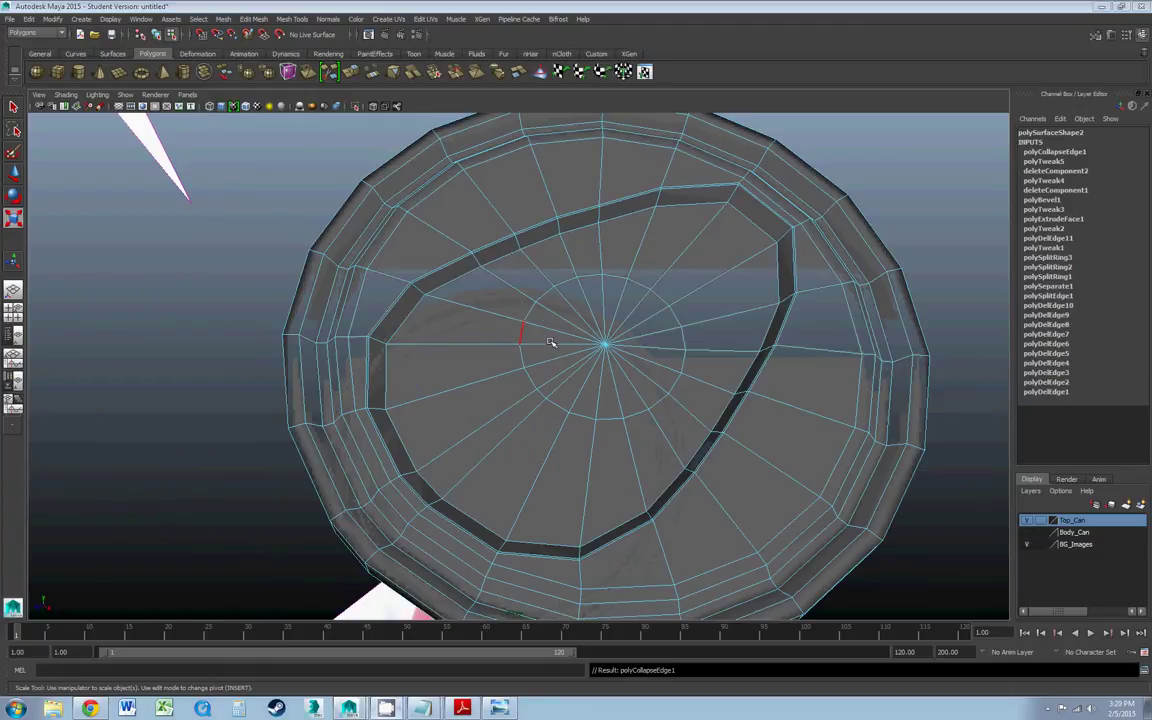
# - Inspect the lid's centre and compare the lid with the can-top reference image
pyautogui.keyDown('alt'); pyautogui.moveTo(553, 342); pyautogui.dragTo(485, 340); pyautogui.keyUp('alt')
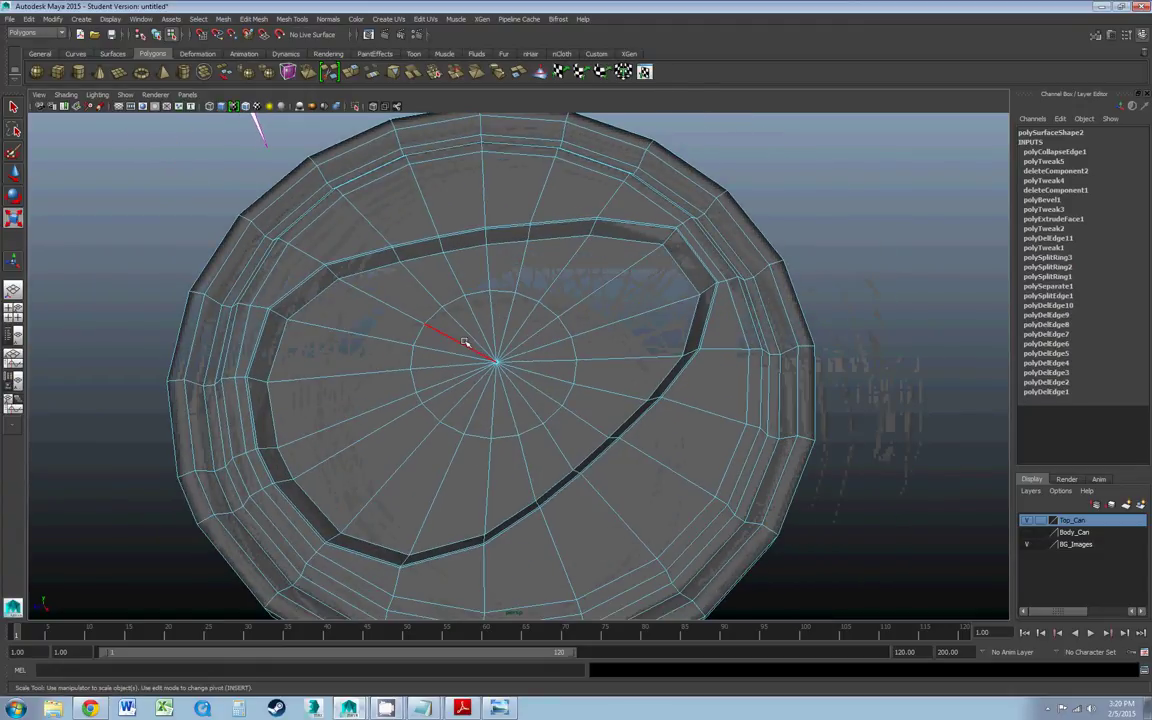
pyautogui.scroll(3, 465, 343)
pyautogui.moveTo(465, 343); pyautogui.dragTo(398, 342, button='right')
pyautogui.scroll(-5, 478, 364)
pyautogui.moveTo(432, 321); pyautogui.dragTo(507, 463)
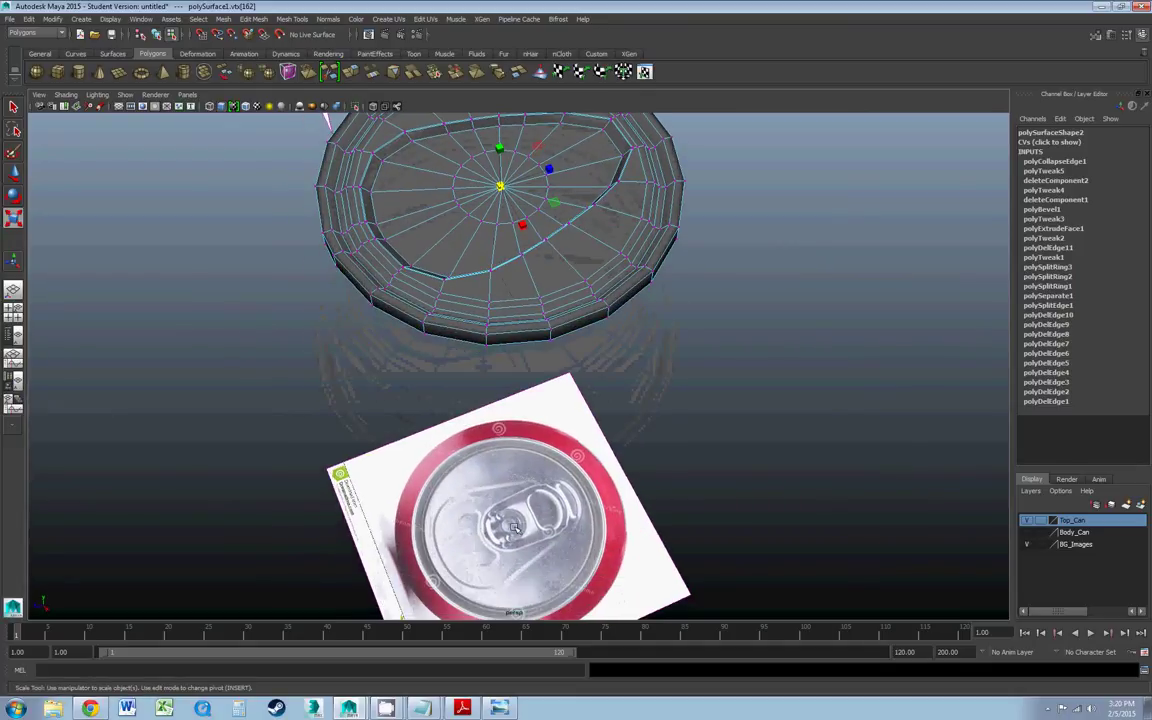
pyautogui.keyDown('alt'); pyautogui.moveTo(511, 396); pyautogui.dragTo(489, 287, button='middle'); pyautogui.keyUp('alt')
pyautogui.keyDown('alt'); pyautogui.moveTo(489, 287); pyautogui.dragTo(525, 425, button='right'); pyautogui.keyUp('alt')
pyautogui.keyDown('alt'); pyautogui.moveTo(522, 410); pyautogui.dragTo(514, 367, button='middle'); pyautogui.keyUp('alt')
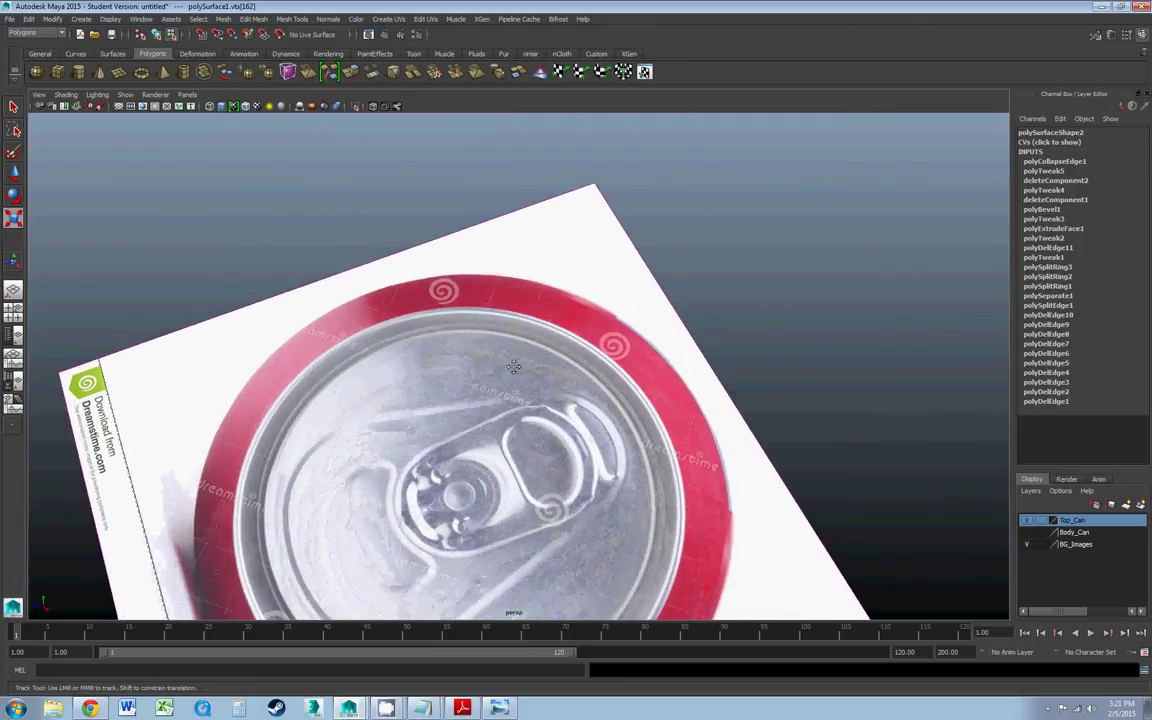
pyautogui.scroll(-6, 513, 367)
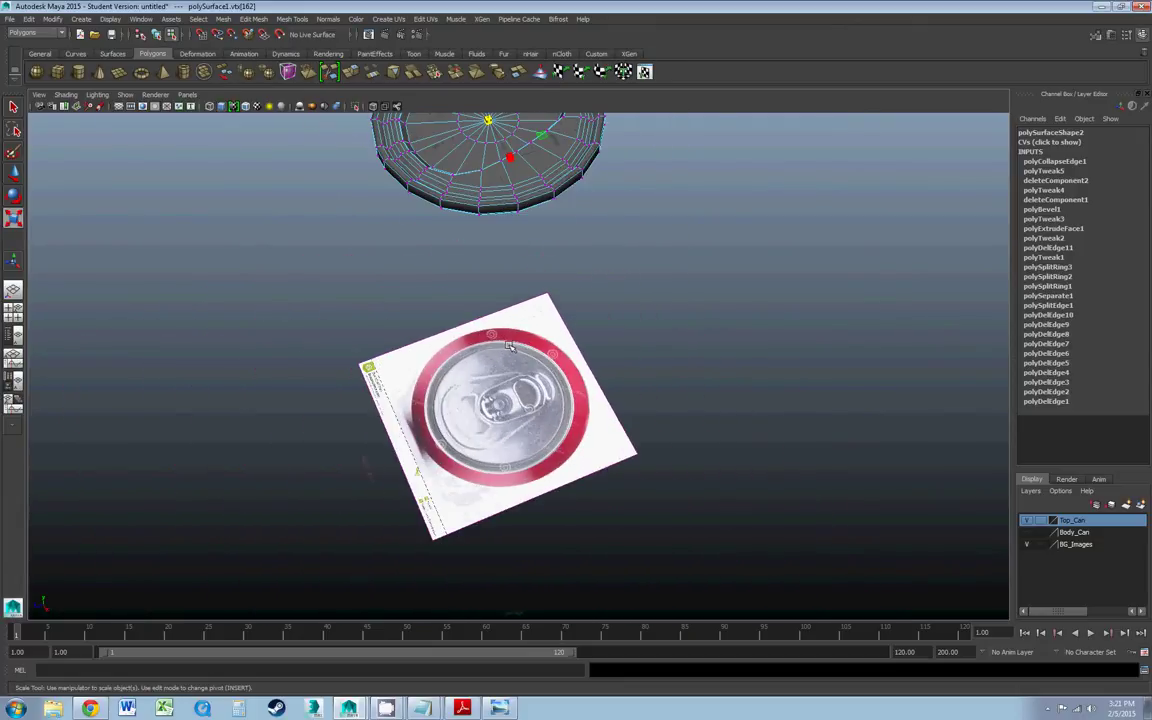
pyautogui.keyDown('alt'); pyautogui.moveTo(510, 345); pyautogui.dragTo(525, 332); pyautogui.keyUp('alt')
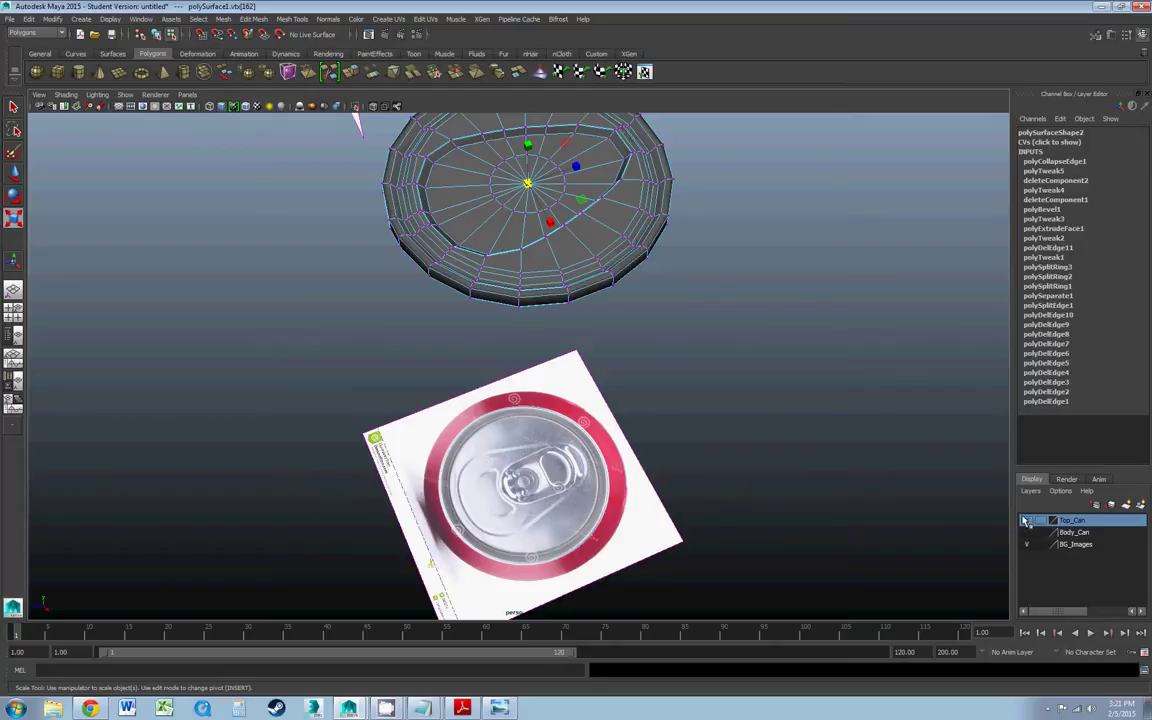
# - Hide the Top_Can layer and frame the reference image's pull tab in the top orthographic view
pyautogui.click(1026, 520)
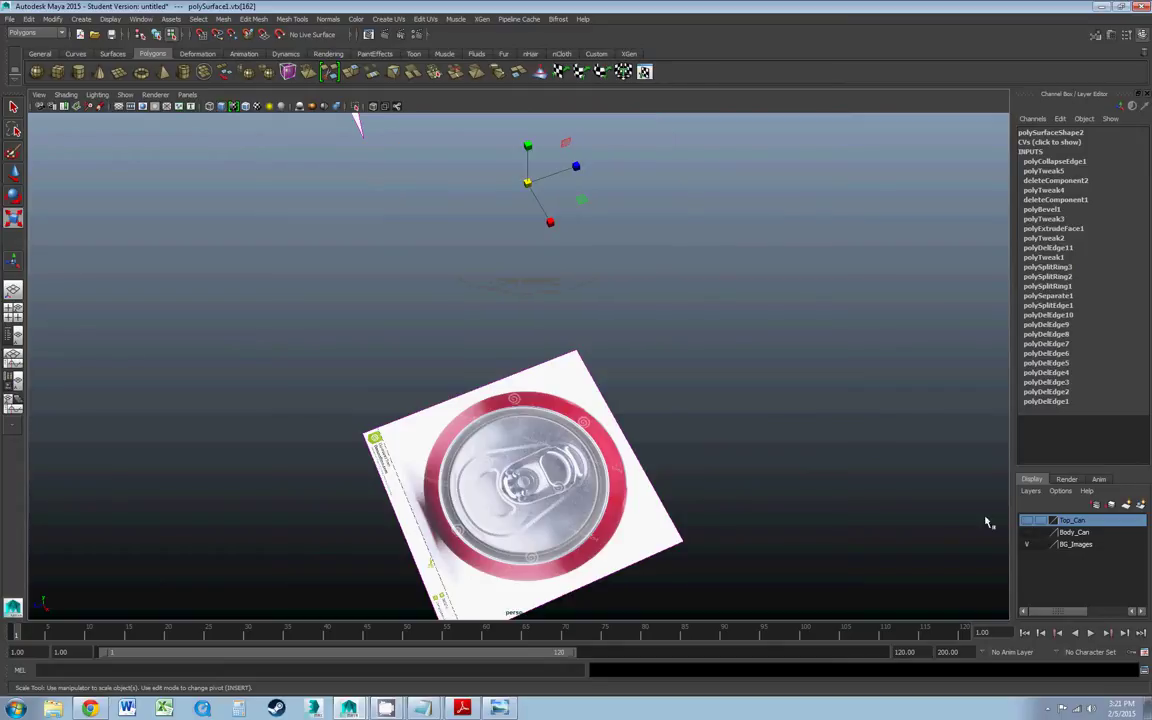
pyautogui.click(187, 95)
pyautogui.moveTo(225, 129)
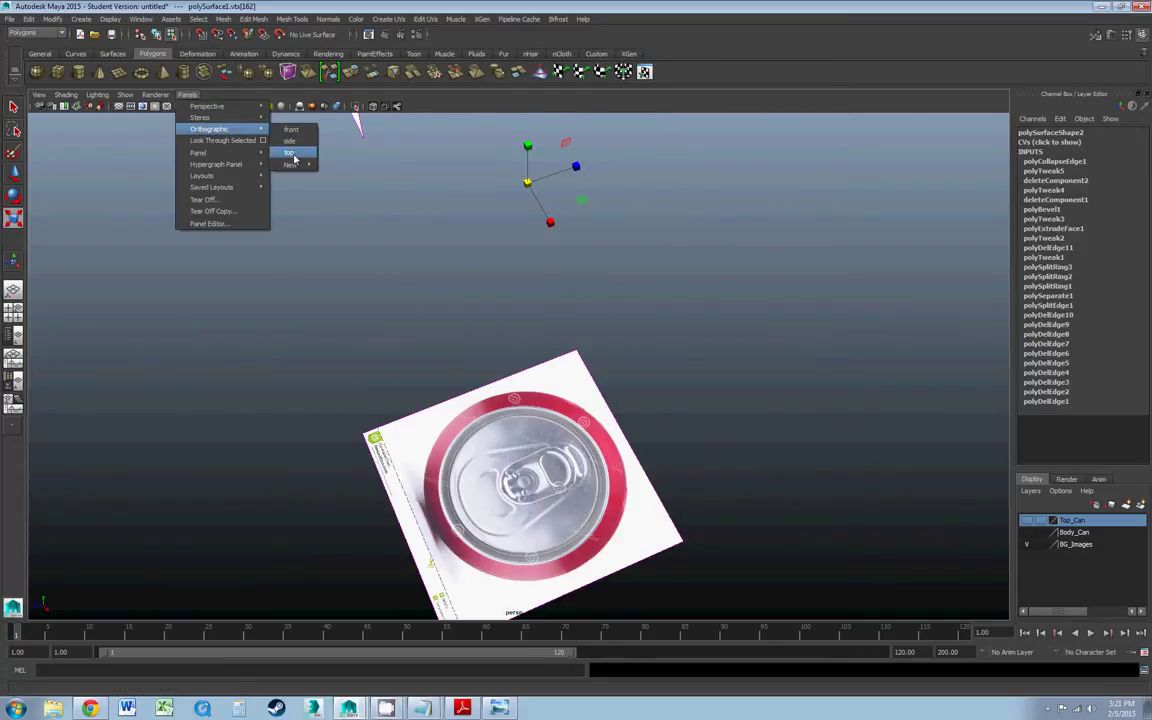
pyautogui.click(290, 153)
pyautogui.scroll(-5, 420, 275)
pyautogui.scroll(2, 475, 285)
pyautogui.keyDown('alt'); pyautogui.moveTo(483, 277); pyautogui.dragTo(468, 290, button='middle'); pyautogui.keyUp('alt')
pyautogui.scroll(4, 467, 290)
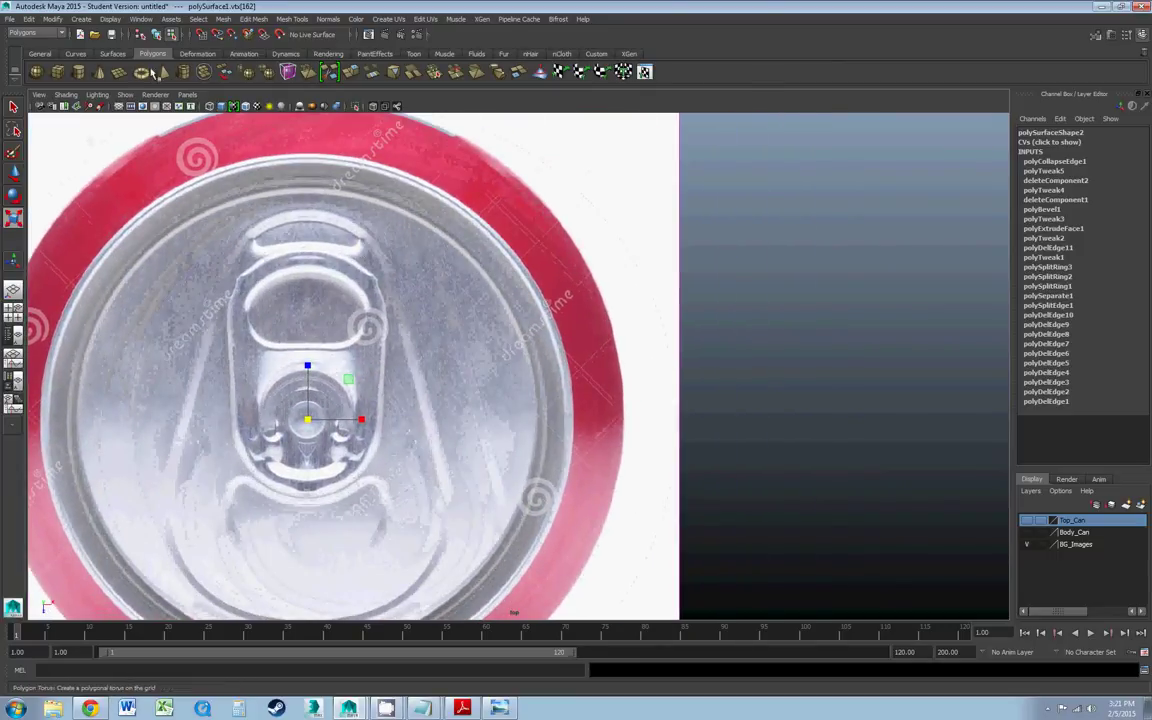
# - Trace the right half of the pull tab's outer outline with the CV Curve Tool, from upper centre to lower centre
pyautogui.click(84, 20)
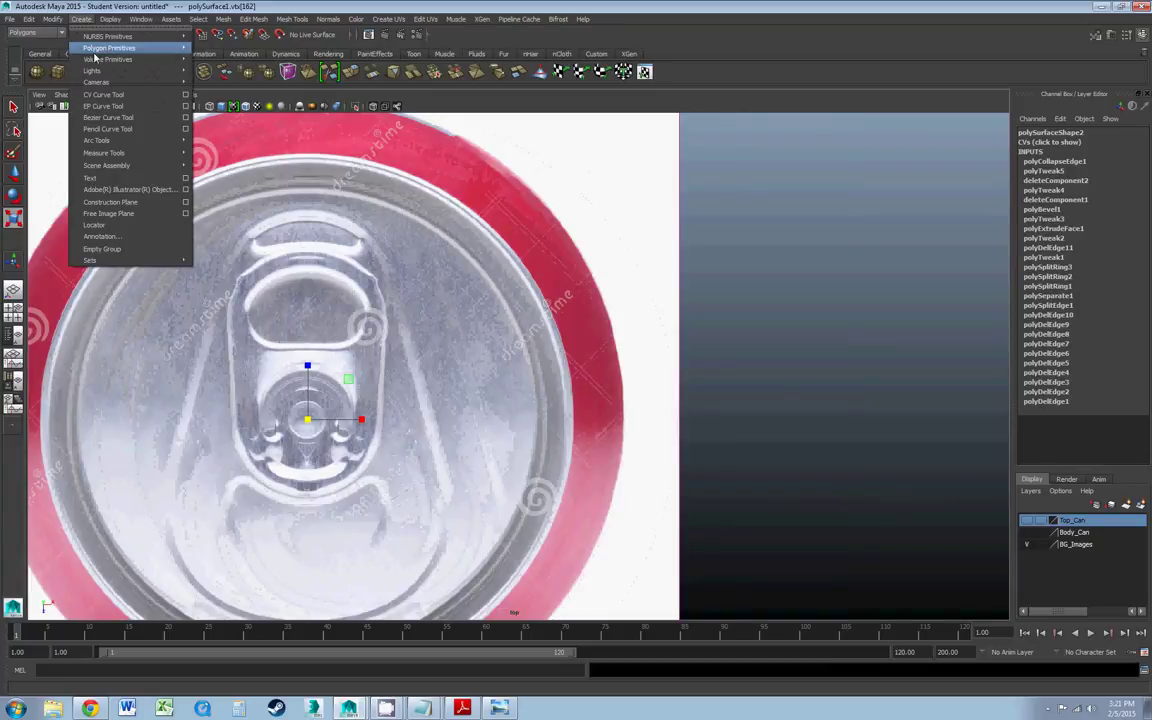
pyautogui.click(103, 94)
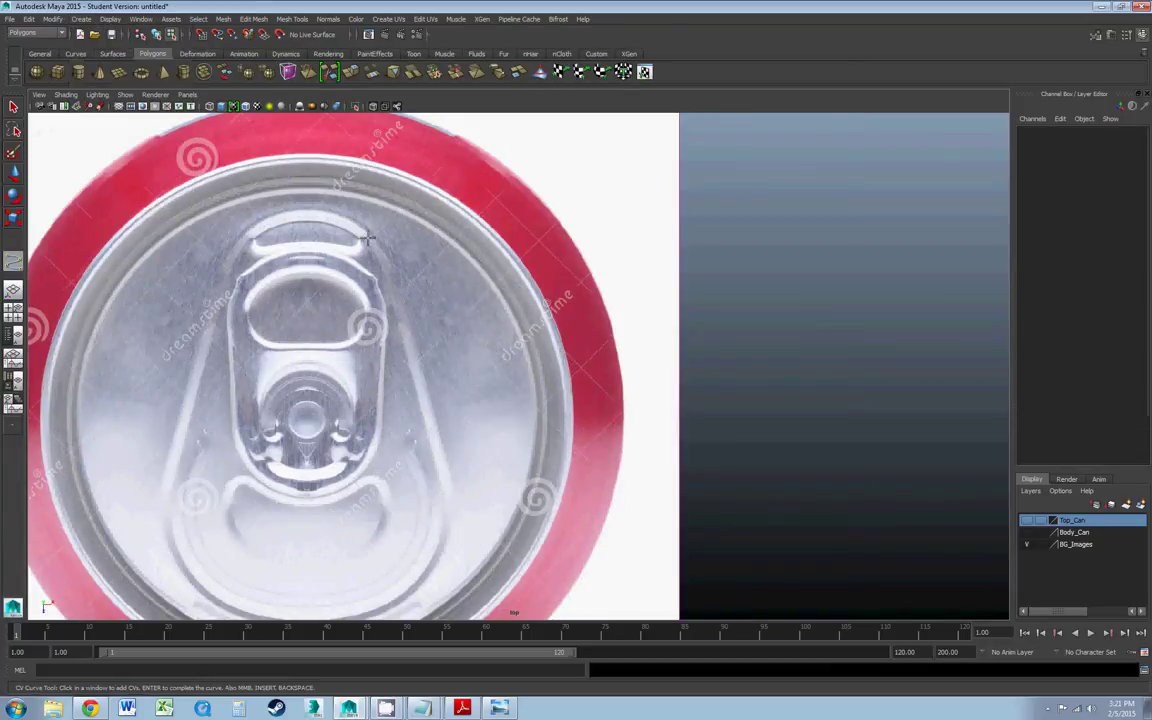
pyautogui.click(309, 250)
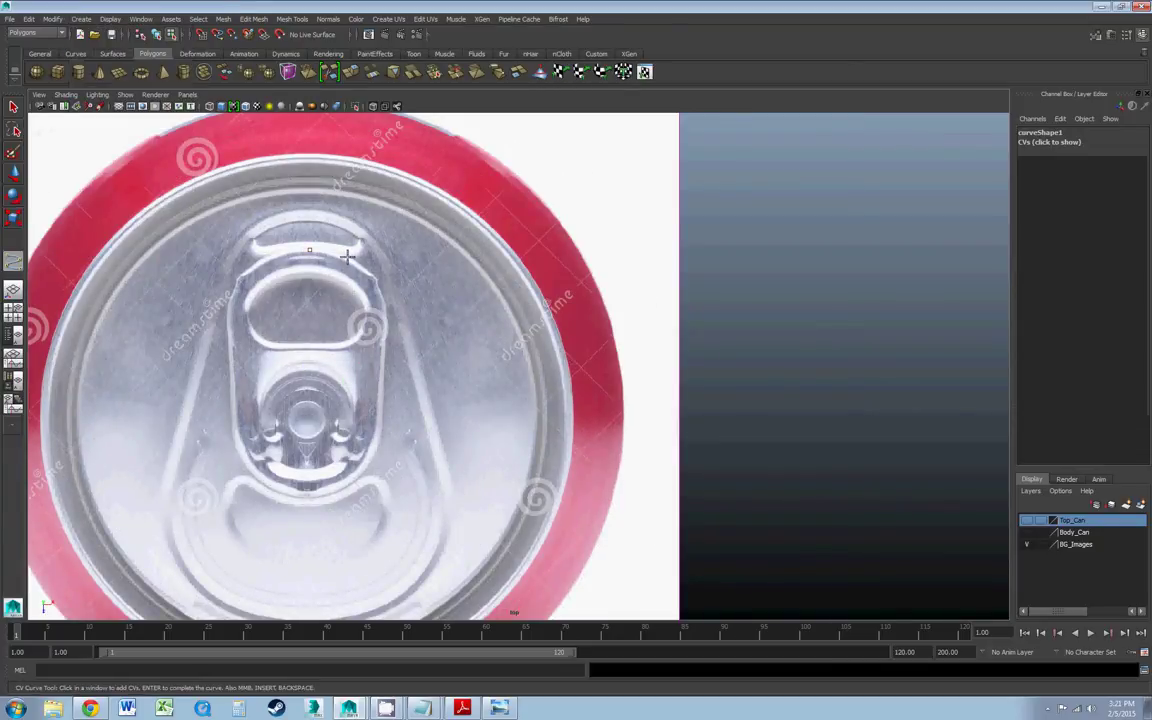
pyautogui.click(347, 258)
pyautogui.click(372, 280)
pyautogui.click(384, 304)
pyautogui.click(383, 346)
pyautogui.click(375, 447)
pyautogui.click(360, 473)
pyautogui.click(335, 491)
pyautogui.click(309, 497)
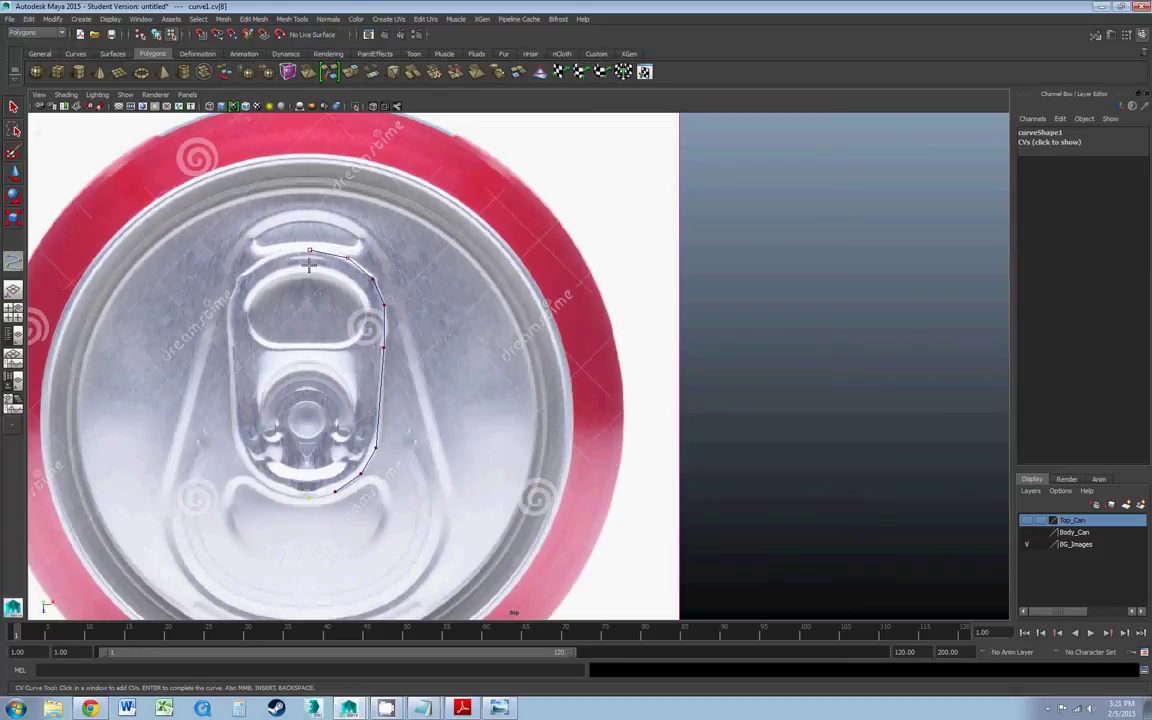
pyautogui.press('r')
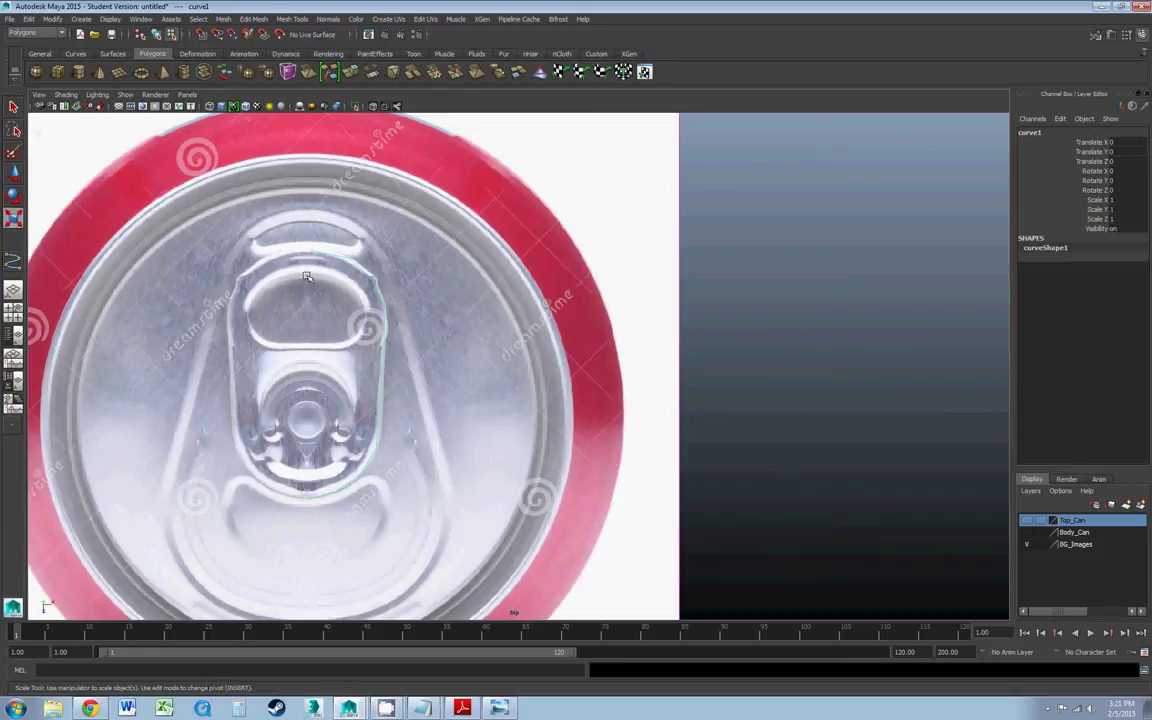
# - Trace the right half of the pull tab's finger hole with a second CV curve
pyautogui.click(81, 19)
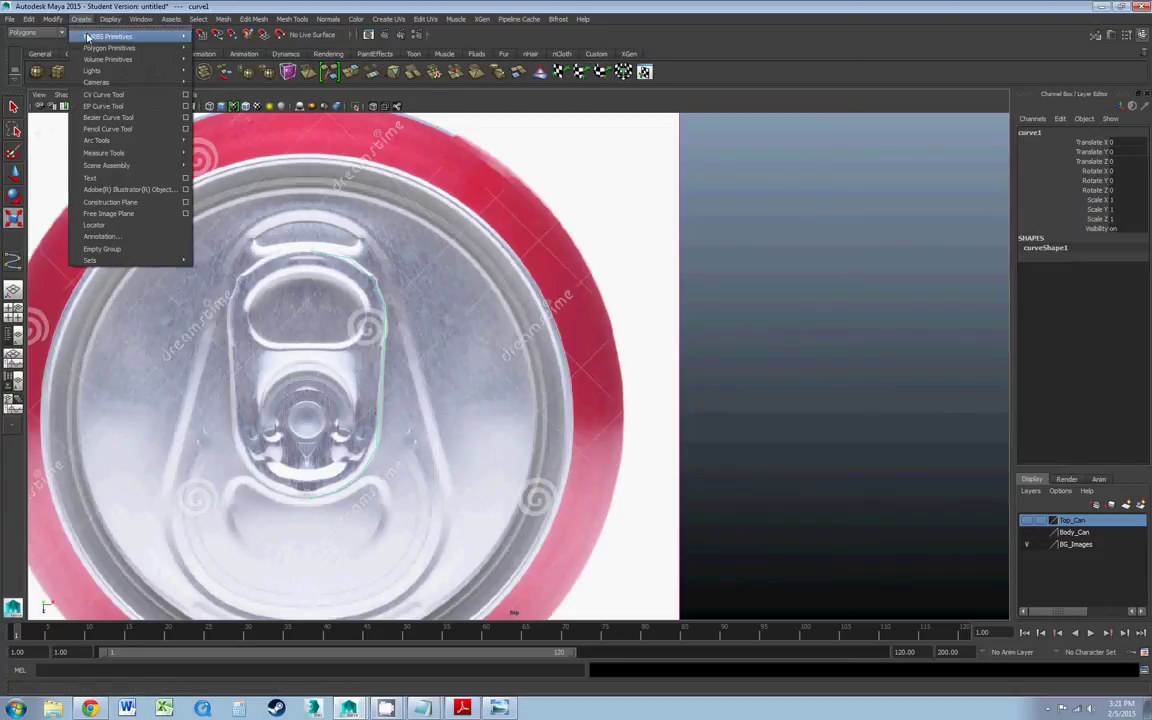
pyautogui.click(95, 94)
pyautogui.click(311, 272)
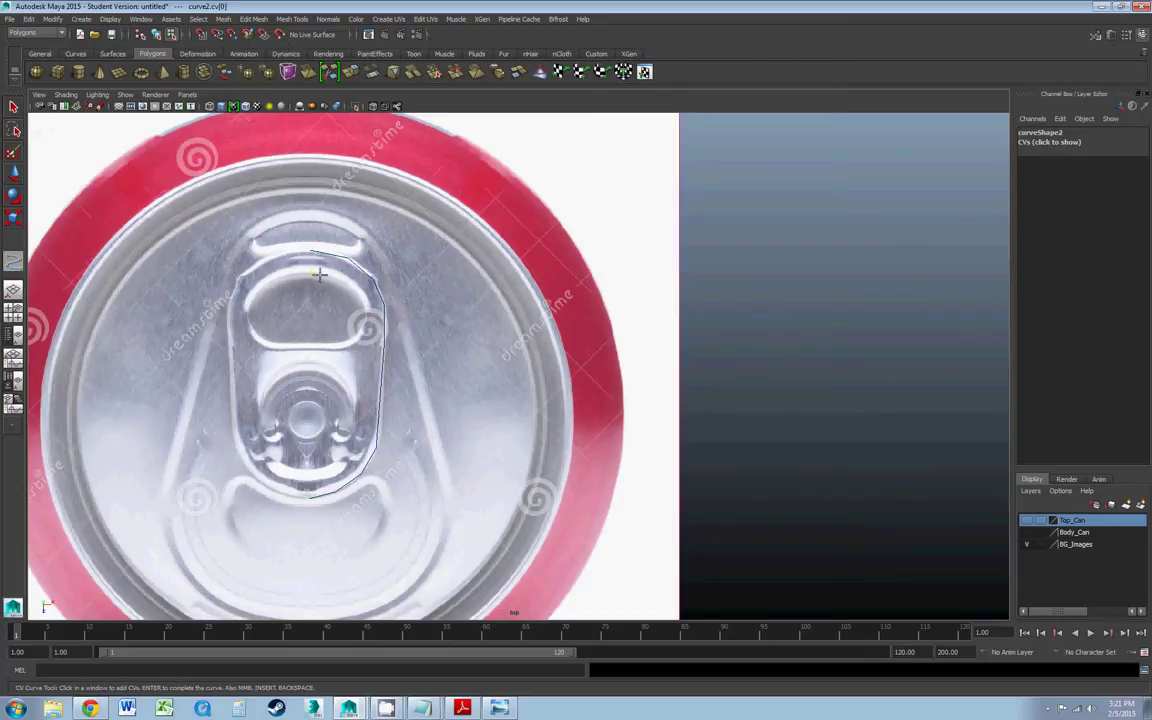
pyautogui.click(333, 278)
pyautogui.click(365, 308)
pyautogui.click(362, 328)
pyautogui.click(354, 341)
pyautogui.press('r')
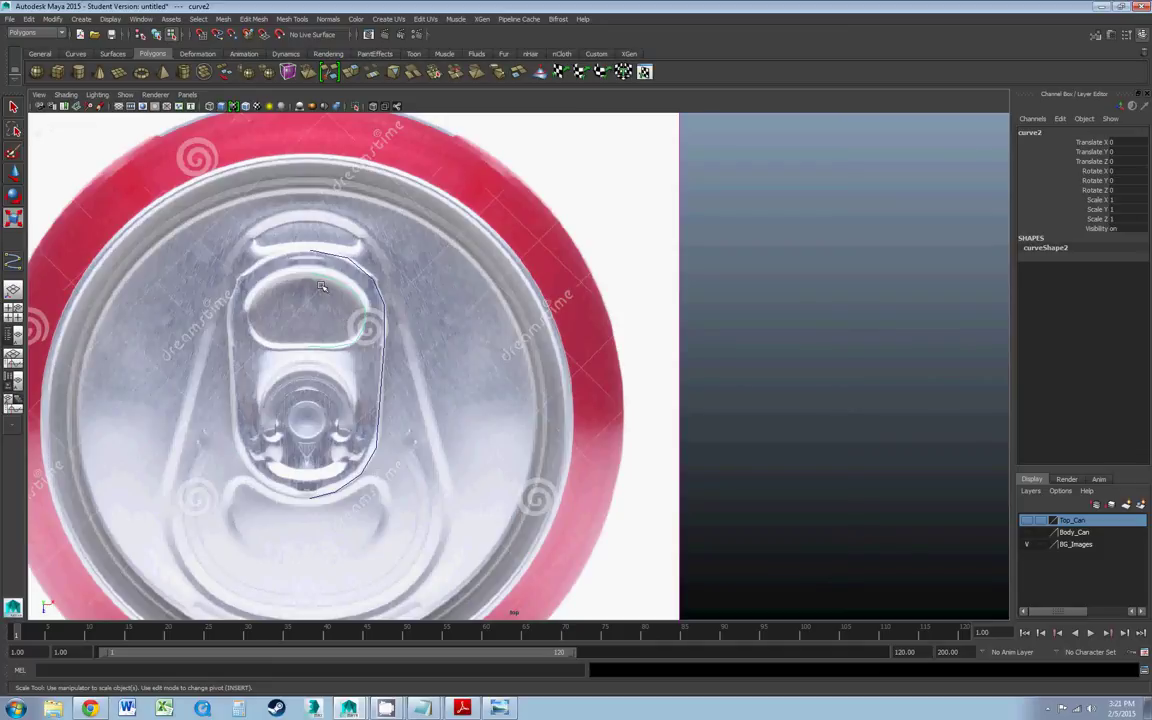
# - Delete both traced pull-tab curves
pyautogui.click(358, 268)
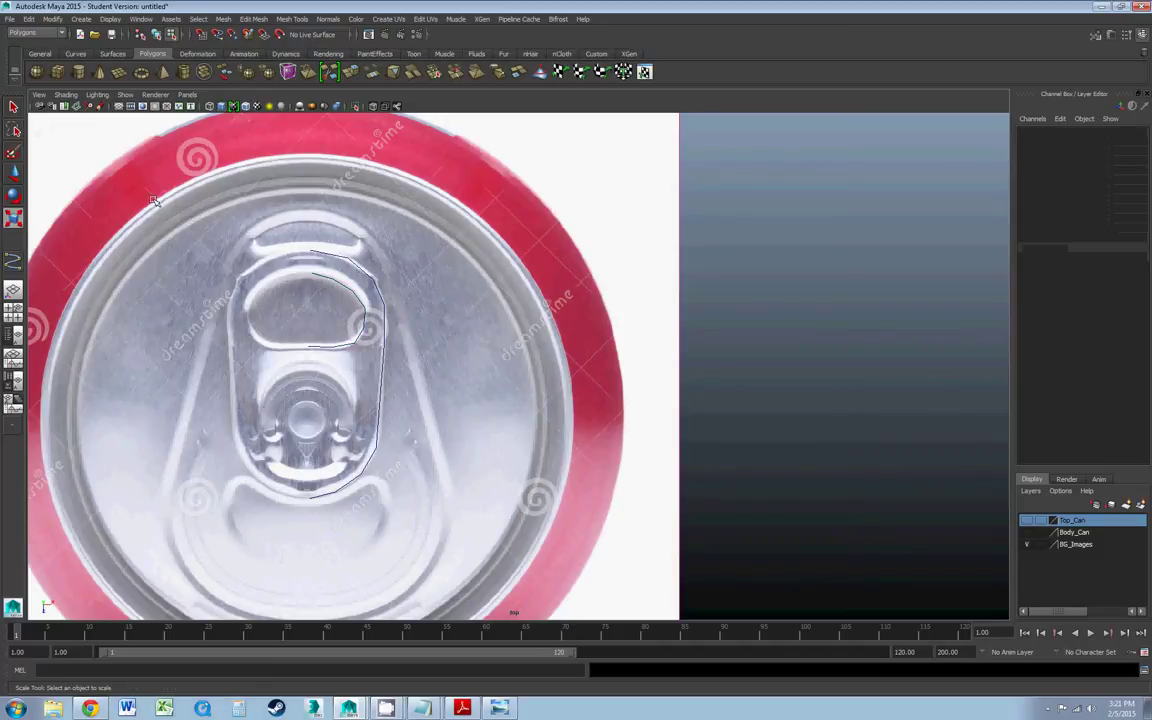
pyautogui.click(13, 106)
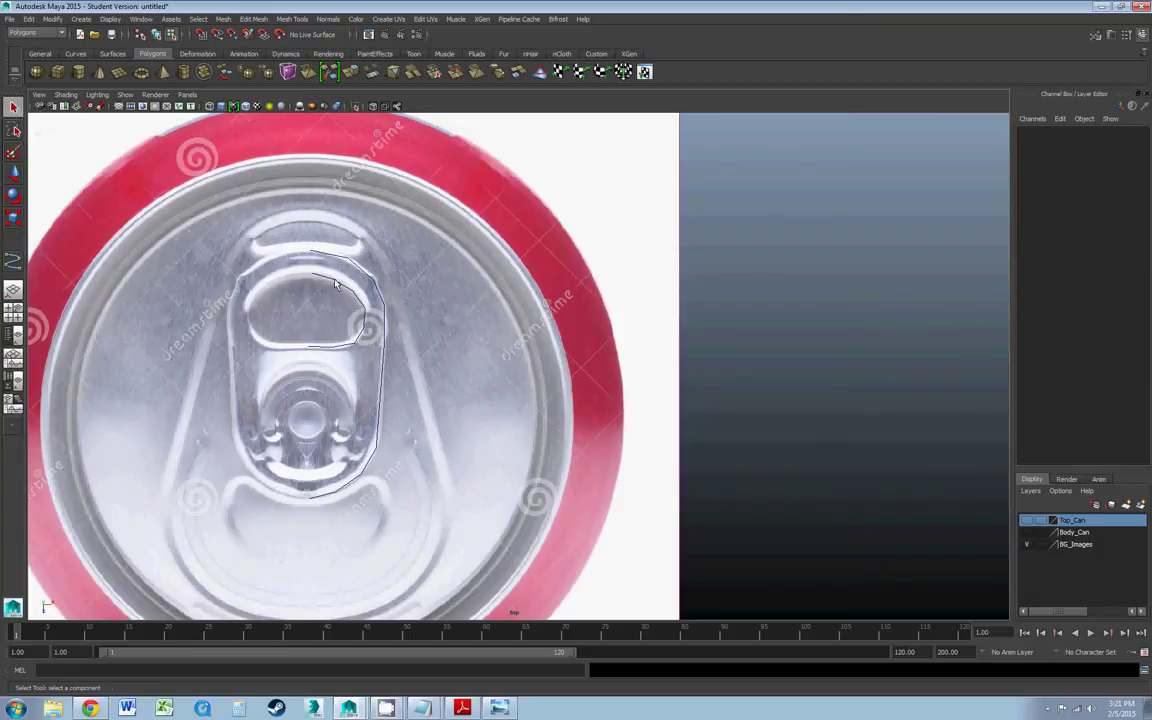
pyautogui.scroll(-5, 78, 229)
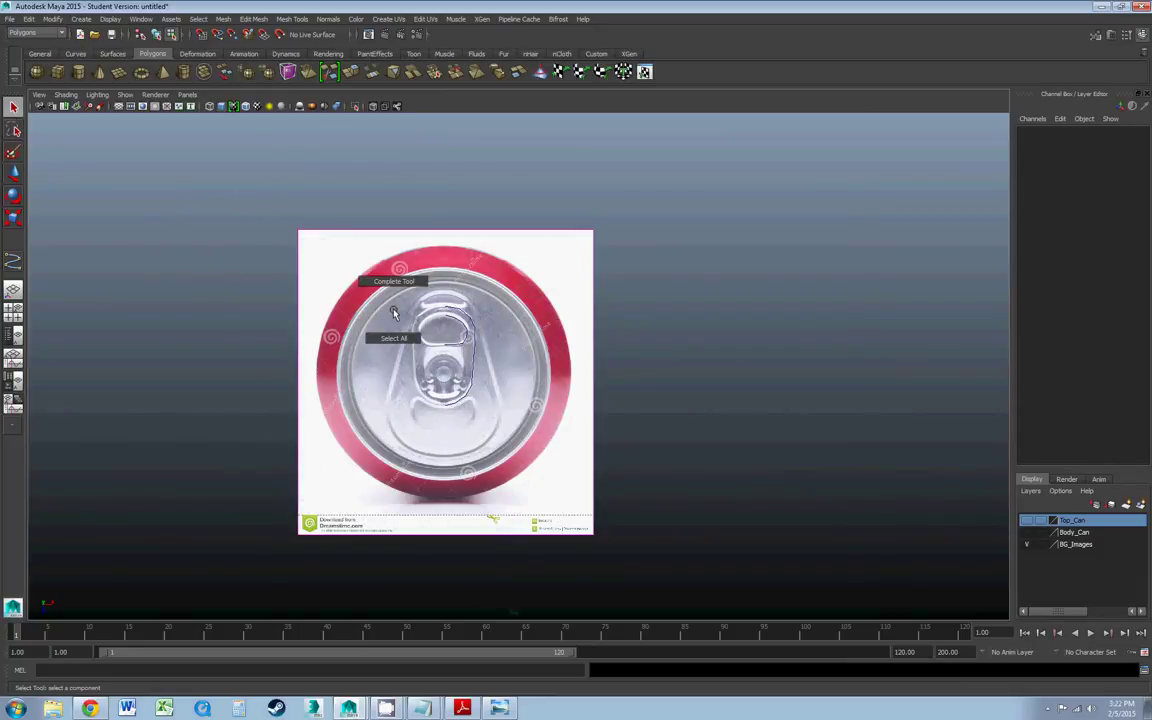
pyautogui.moveTo(449, 320); pyautogui.dragTo(431, 282, button='right')
pyautogui.click(421, 325)
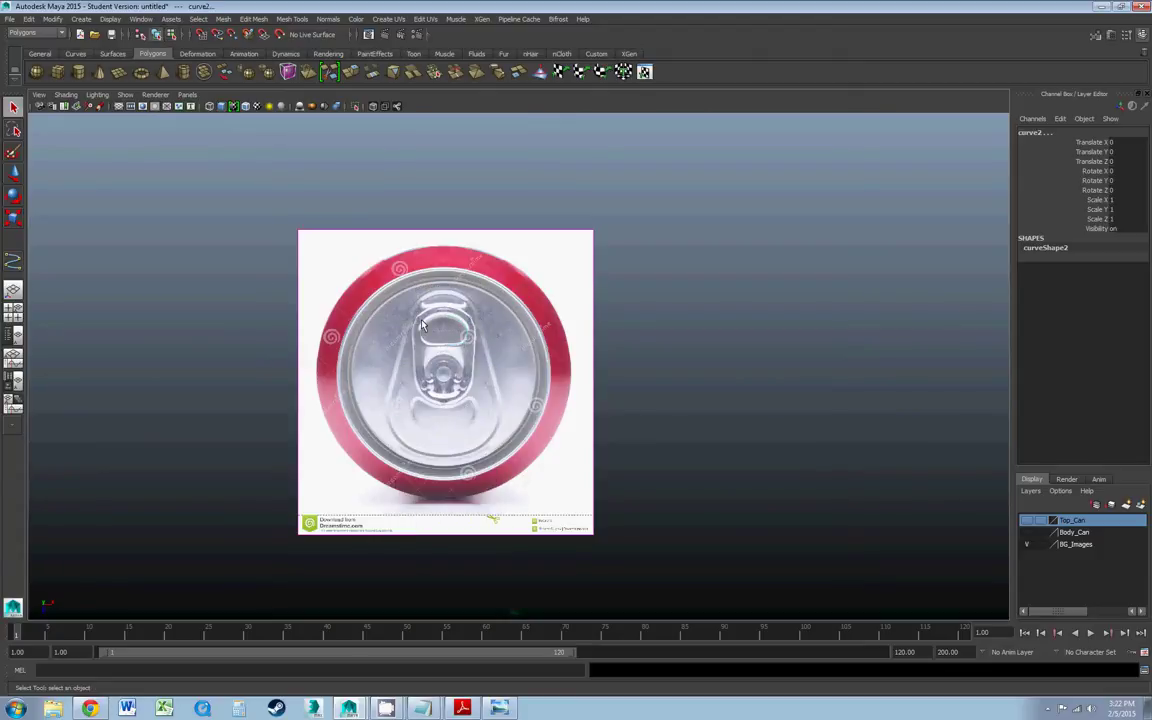
pyautogui.press('Delete')
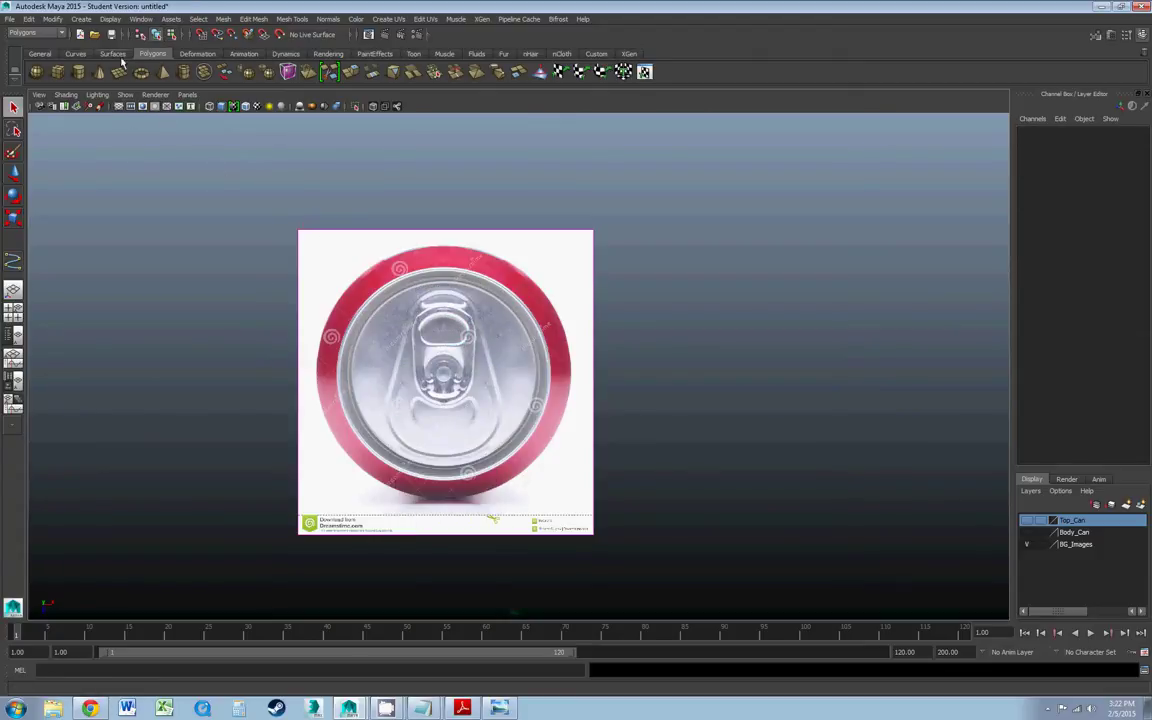
# - Create a polygon plane over the right side of the can-top reference
pyautogui.click(80, 19)
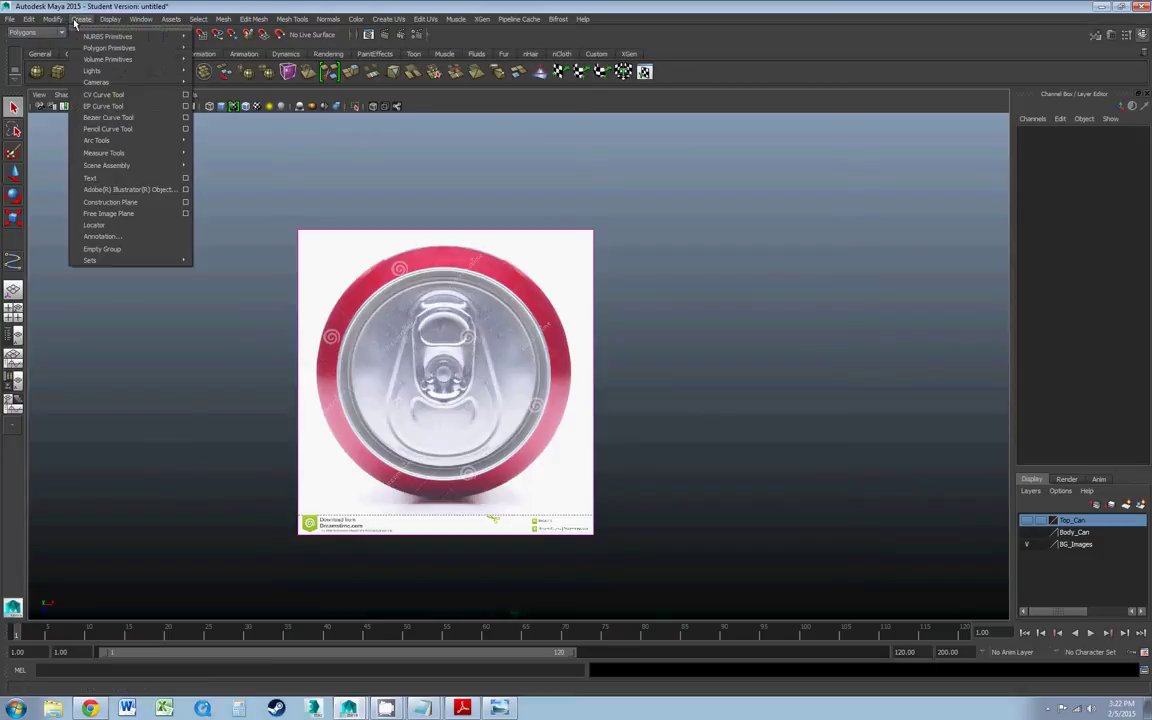
pyautogui.moveTo(97, 47)
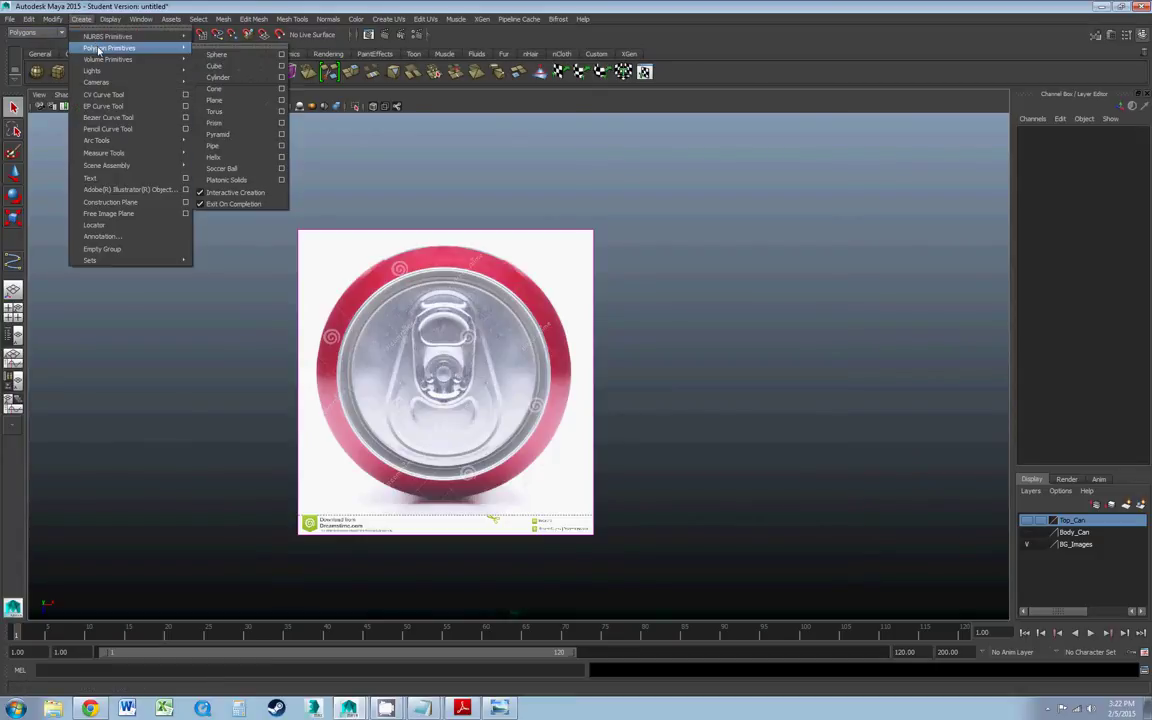
pyautogui.click(215, 101)
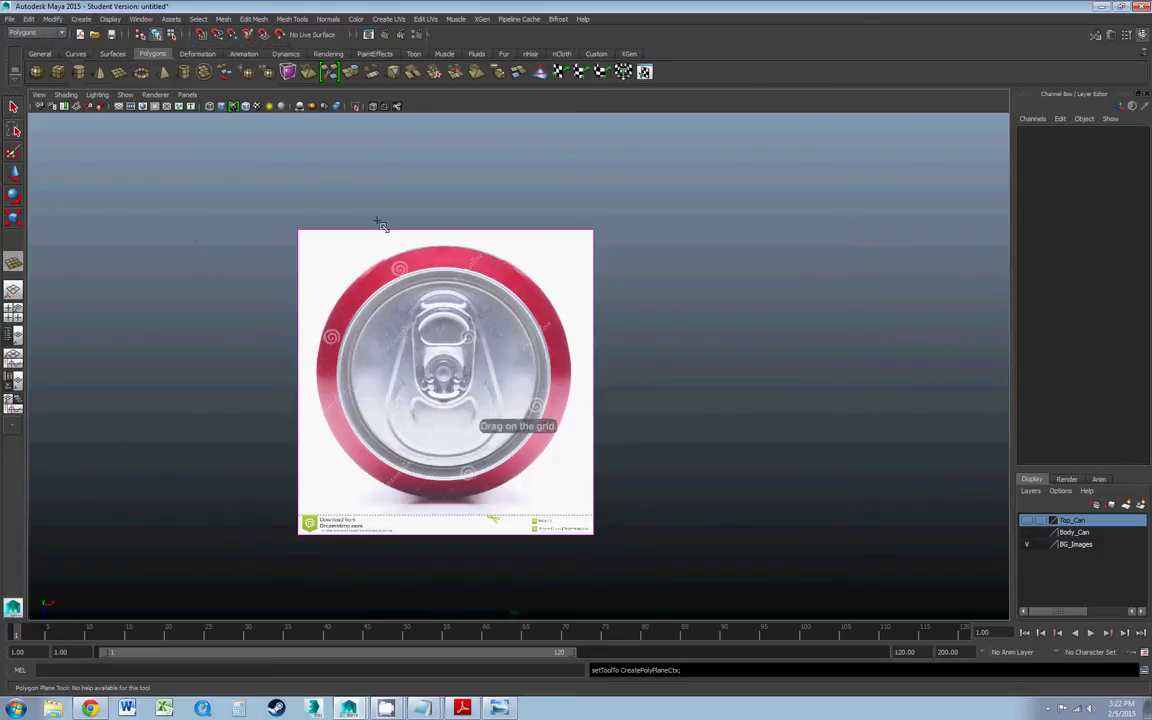
pyautogui.moveTo(633, 327); pyautogui.dragTo(496, 357)
# - Move the plane's vertices to shrink it into a small quad on the right rim of the pull tab
pyautogui.press('w')
pyautogui.scroll(5, 503, 360)
pyautogui.scroll(2, 504, 360)
pyautogui.moveTo(491, 314); pyautogui.dragTo(450, 315, button='right')
pyautogui.moveTo(540, 270); pyautogui.dragTo(505, 450)
pyautogui.moveTo(566, 348); pyautogui.dragTo(458, 348)
pyautogui.moveTo(388, 404); pyautogui.dragTo(443, 439)
pyautogui.moveTo(408, 478); pyautogui.dragTo(425, 337)
# - Adjust the quad's corner vertices to span the tab's rim between the finger hole and the outer edge
pyautogui.keyDown('alt'); pyautogui.moveTo(386, 250); pyautogui.dragTo(394, 327, button='middle'); pyautogui.keyUp('alt')
pyautogui.scroll(2, 369, 321)
pyautogui.scroll(4, 370, 320)
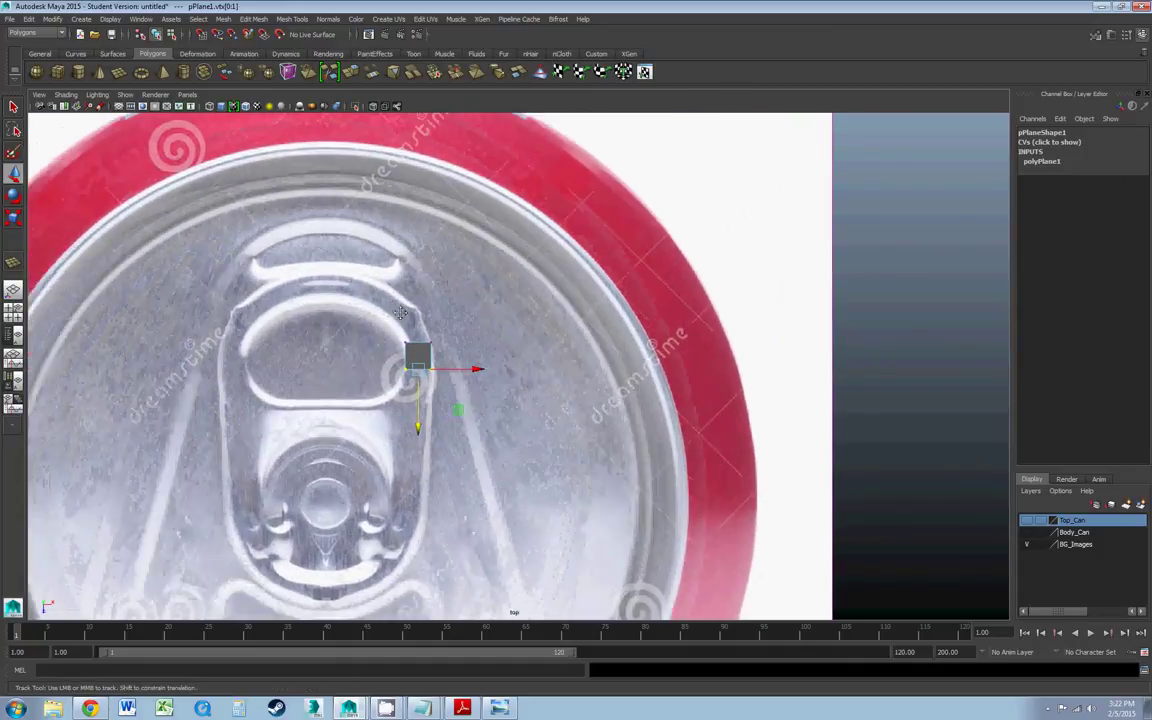
pyautogui.moveTo(607, 437); pyautogui.dragTo(578, 367)
pyautogui.moveTo(482, 344); pyautogui.dragTo(536, 367)
pyautogui.click(507, 338)
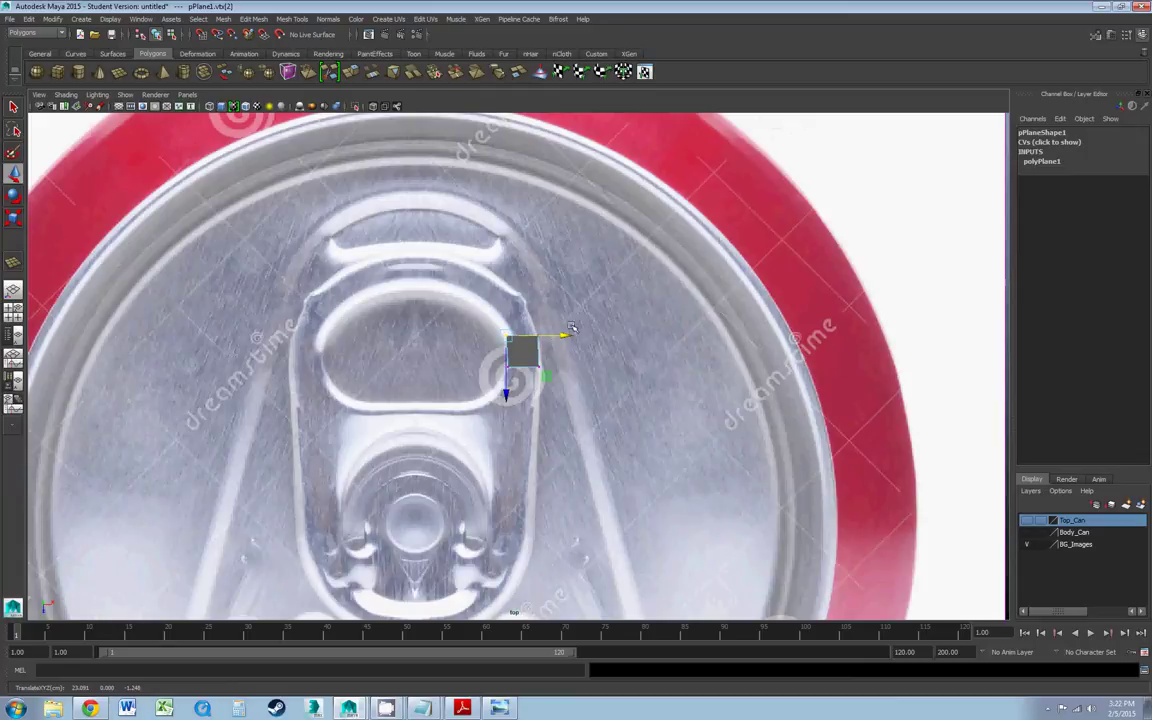
# - Extrude the quad's upper edge toward the top of the tab and position the new edge along the finger-hole rim
pyautogui.scroll(-5, 547, 385)
pyautogui.scroll(3, 540, 378)
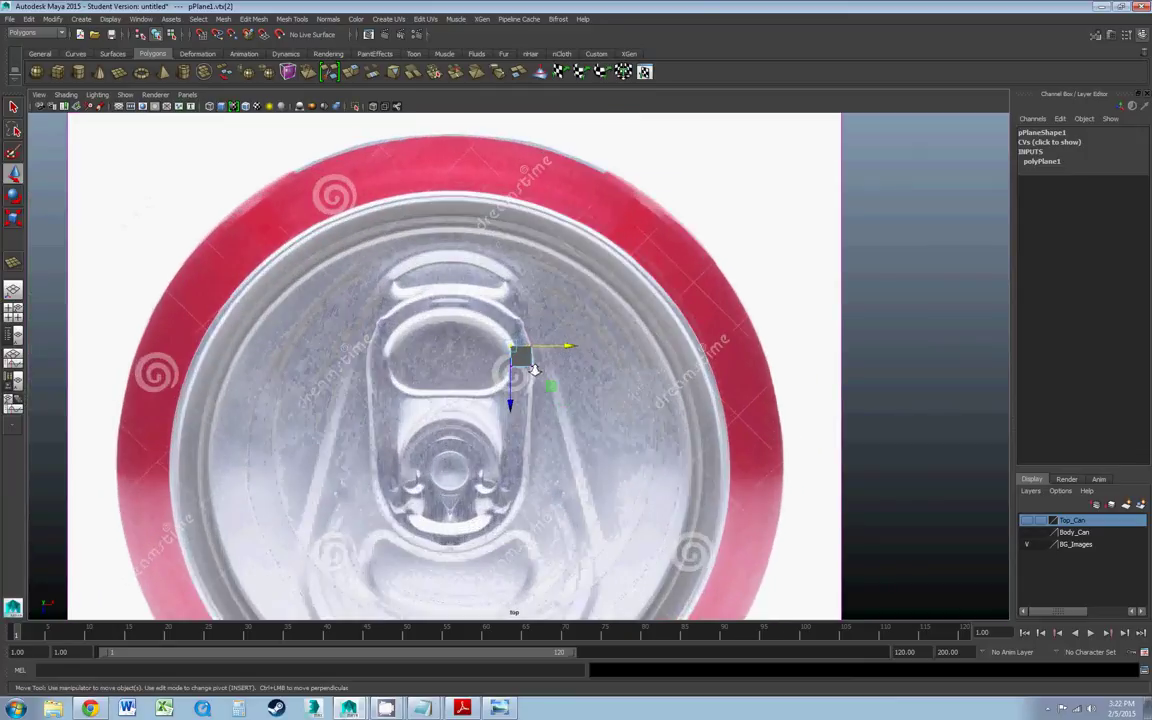
pyautogui.scroll(4, 535, 370)
pyautogui.moveTo(522, 346); pyautogui.dragTo(522, 319, button='right')
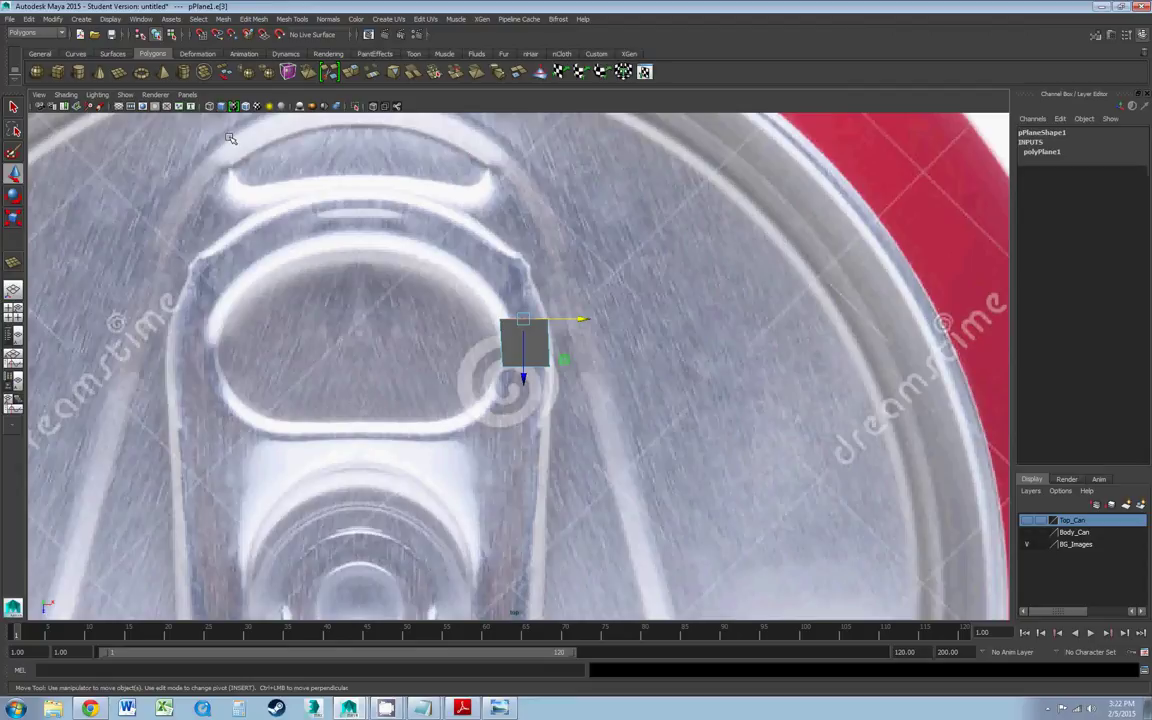
pyautogui.click(349, 74)
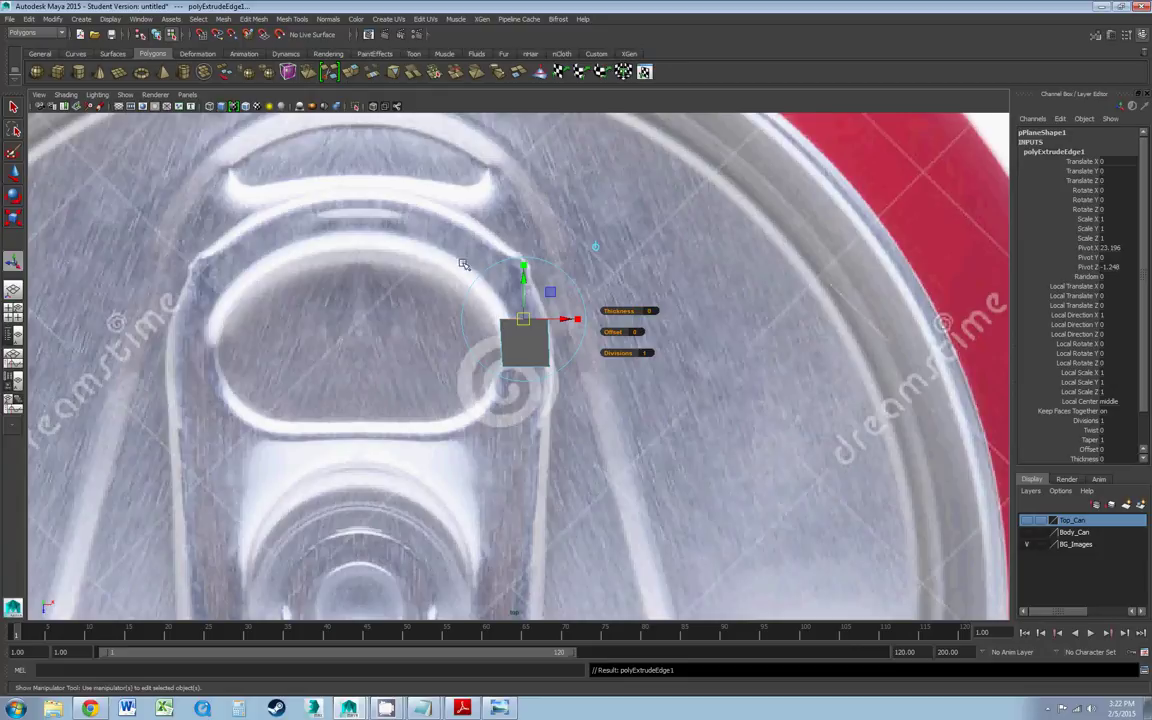
pyautogui.moveTo(522, 319); pyautogui.dragTo(511, 286)
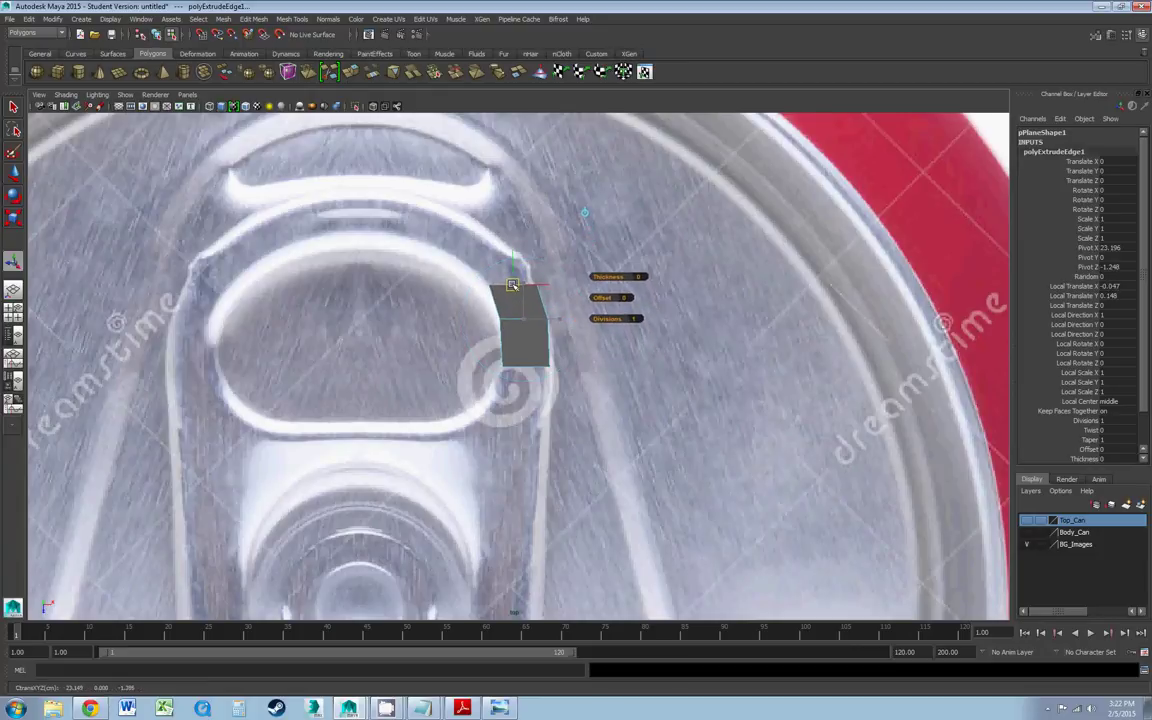
pyautogui.press('e')
pyautogui.click(507, 286)
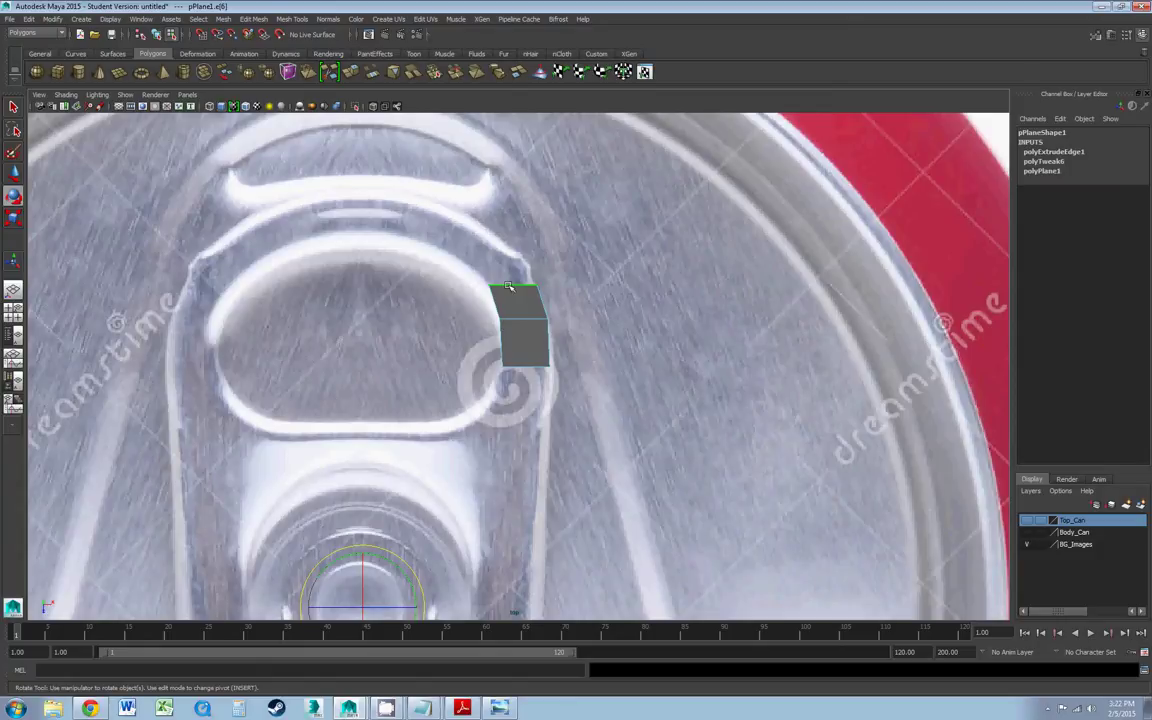
pyautogui.press('w')
pyautogui.moveTo(513, 286); pyautogui.dragTo(509, 282)
# - Try to rotate the new end edge to follow the rim's curve
pyautogui.press('e')
pyautogui.scroll(-5, 509, 281)
pyautogui.scroll(1, 511, 278)
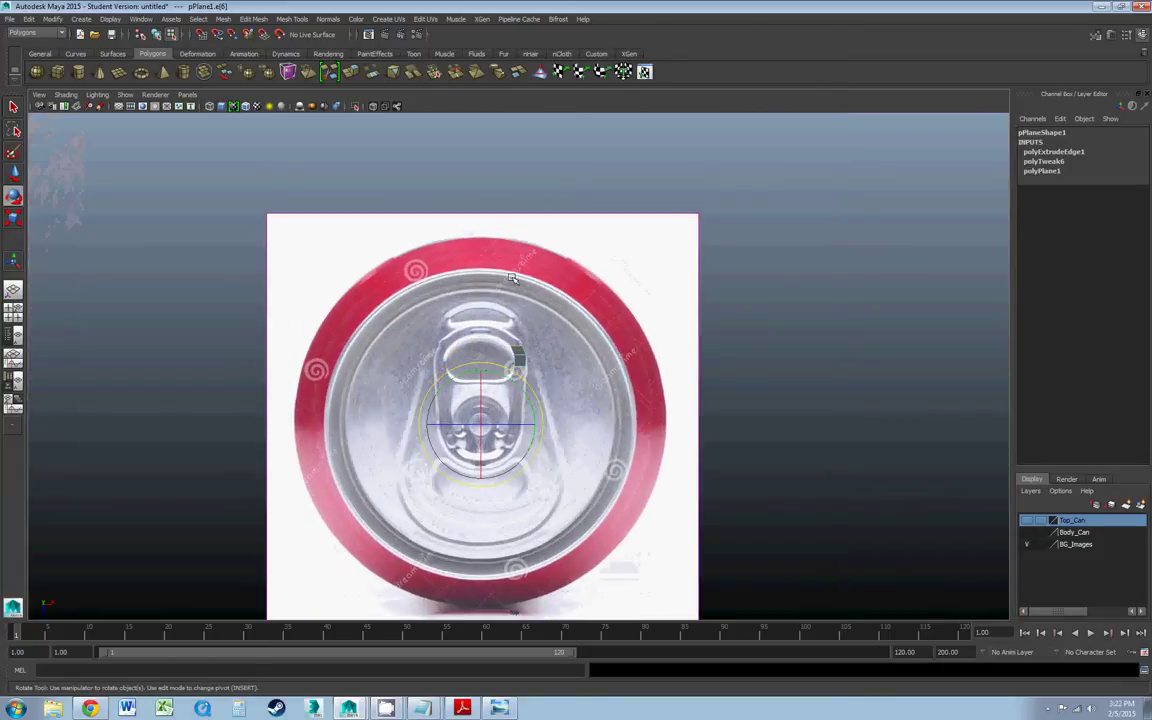
pyautogui.scroll(6, 511, 278)
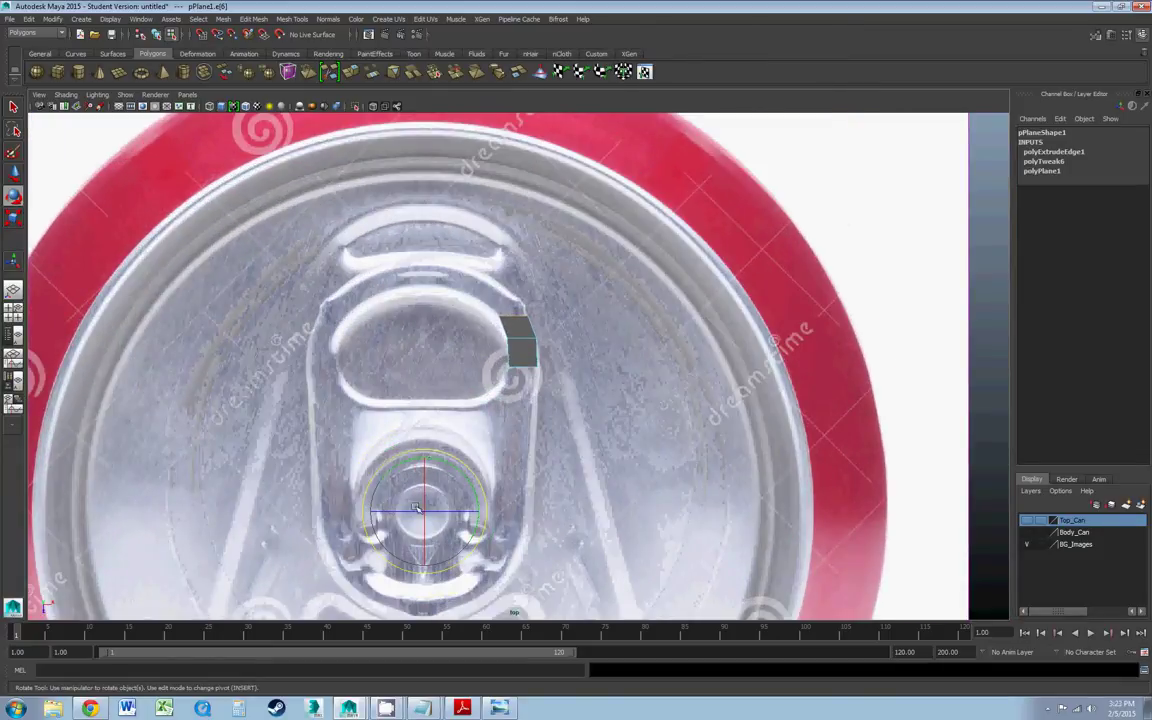
pyautogui.moveTo(418, 457); pyautogui.dragTo(451, 462)
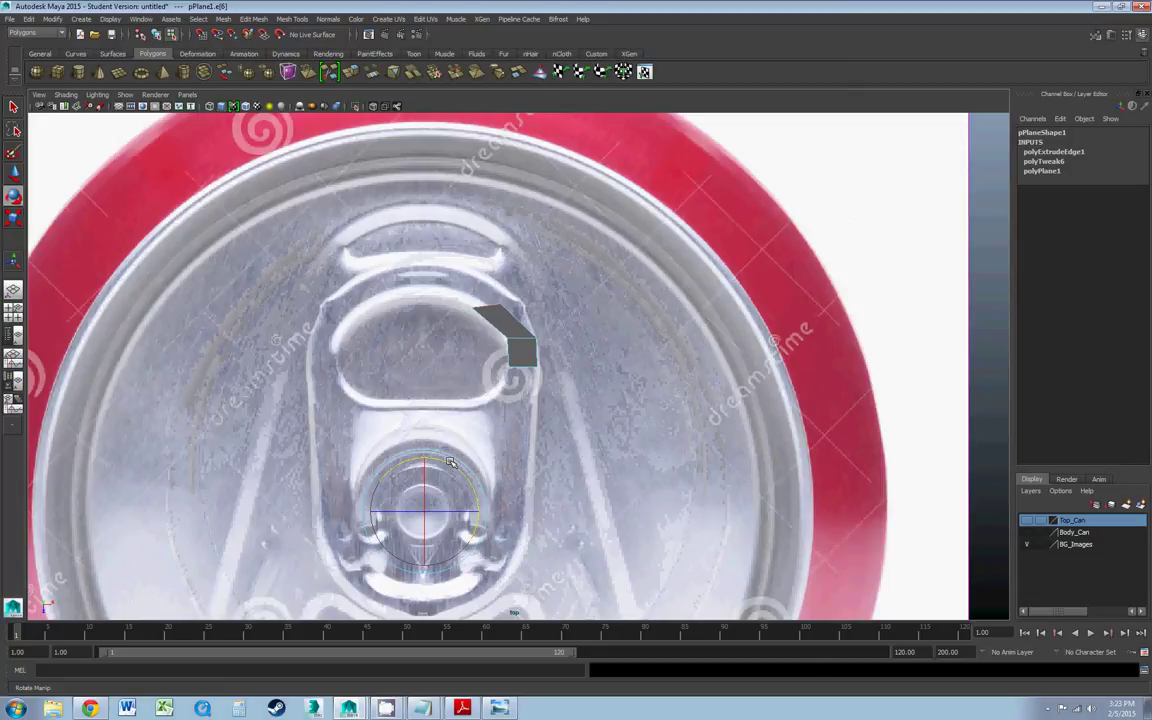
pyautogui.hotkey('ctrl', 'z')
# - Move the two vertices of the new end edge so it slants across the curved rim of the tab
pyautogui.moveTo(511, 316); pyautogui.dragTo(460, 317, button='right')
pyautogui.click(526, 318)
pyautogui.keyDown('alt'); pyautogui.moveTo(482, 316); pyautogui.dragTo(437, 382, button='middle'); pyautogui.keyUp('alt')
pyautogui.scroll(2, 437, 382)
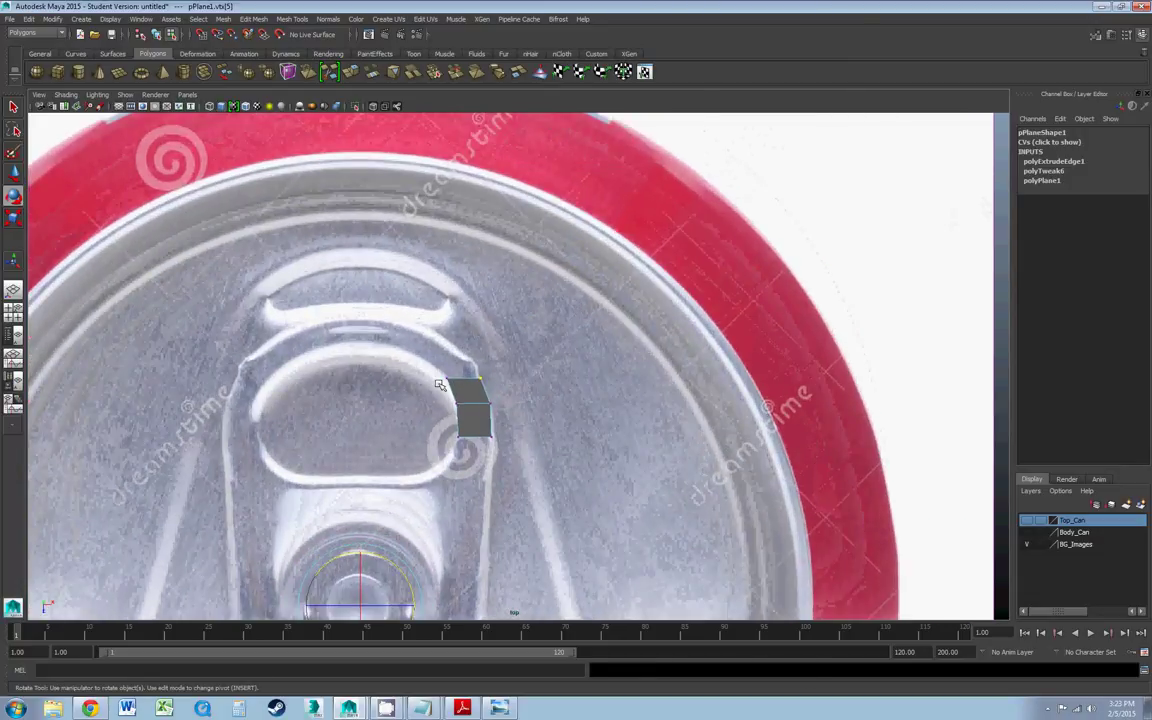
pyautogui.scroll(3, 440, 385)
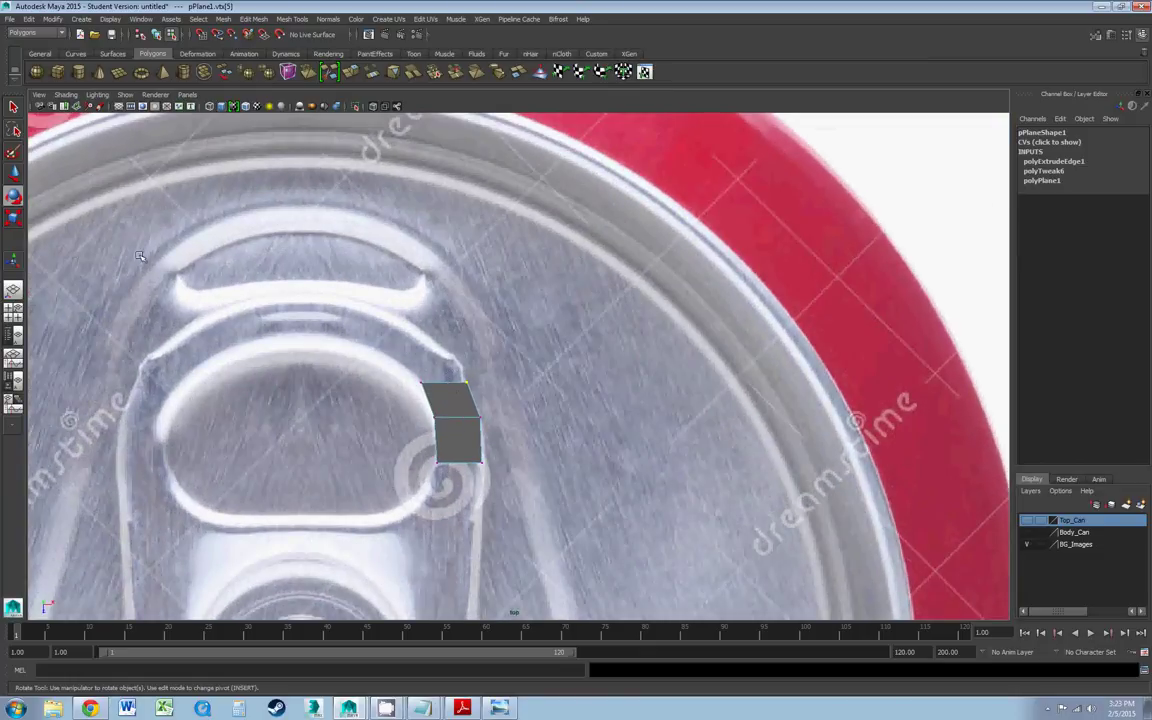
pyautogui.click(13, 173)
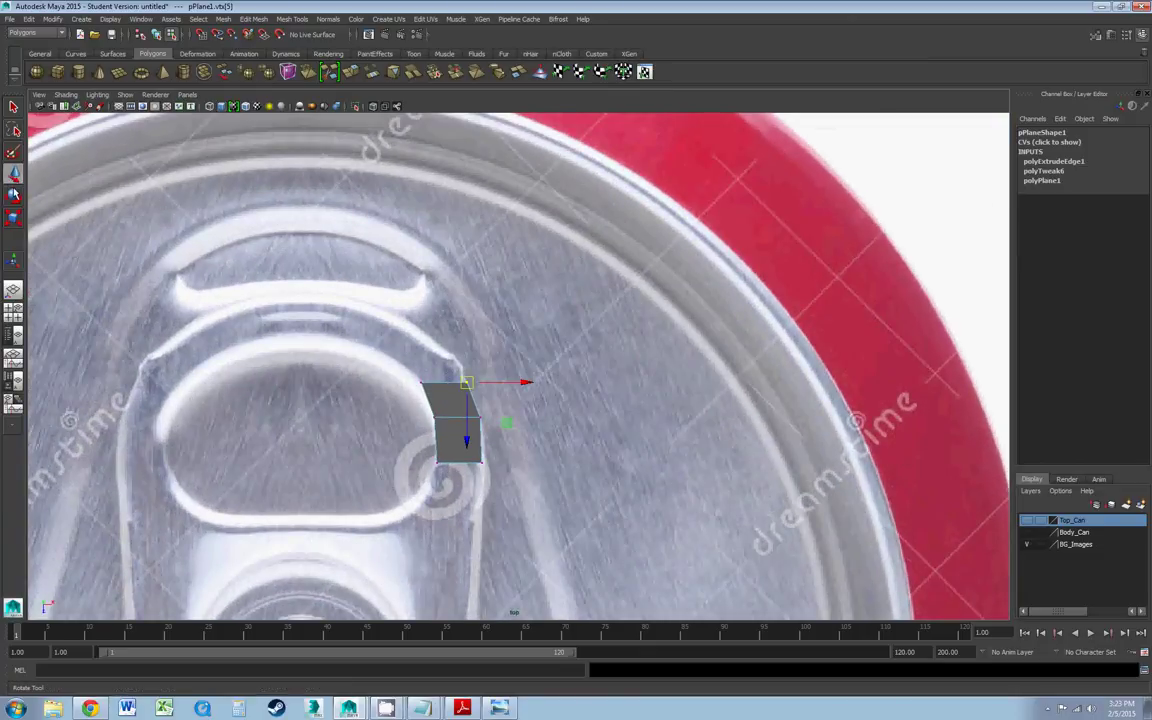
pyautogui.moveTo(466, 382); pyautogui.dragTo(424, 392)
pyautogui.click(422, 385)
pyautogui.click(461, 374)
# - Extrude the slanted end edge along the rim's upper right curve and rotate the new edge about 15 degrees
pyautogui.rightClick(443, 381)
pyautogui.moveTo(443, 381); pyautogui.dragTo(441, 360, button='right')
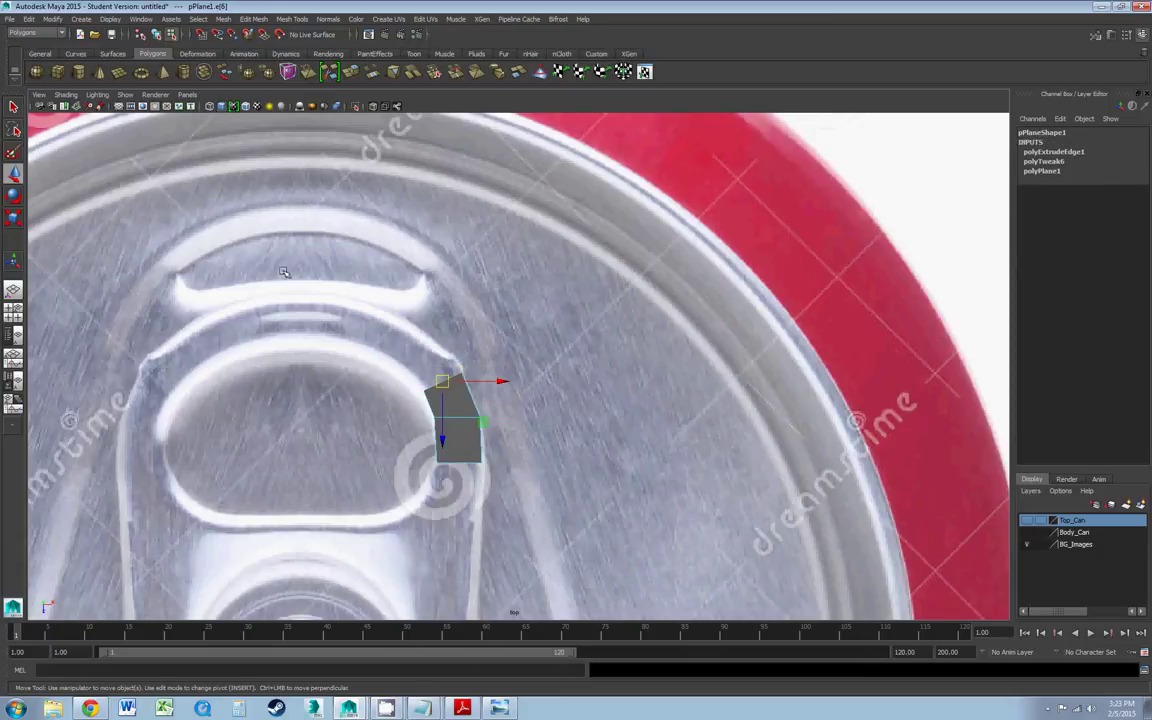
pyautogui.moveTo(442, 381); pyautogui.dragTo(416, 356)
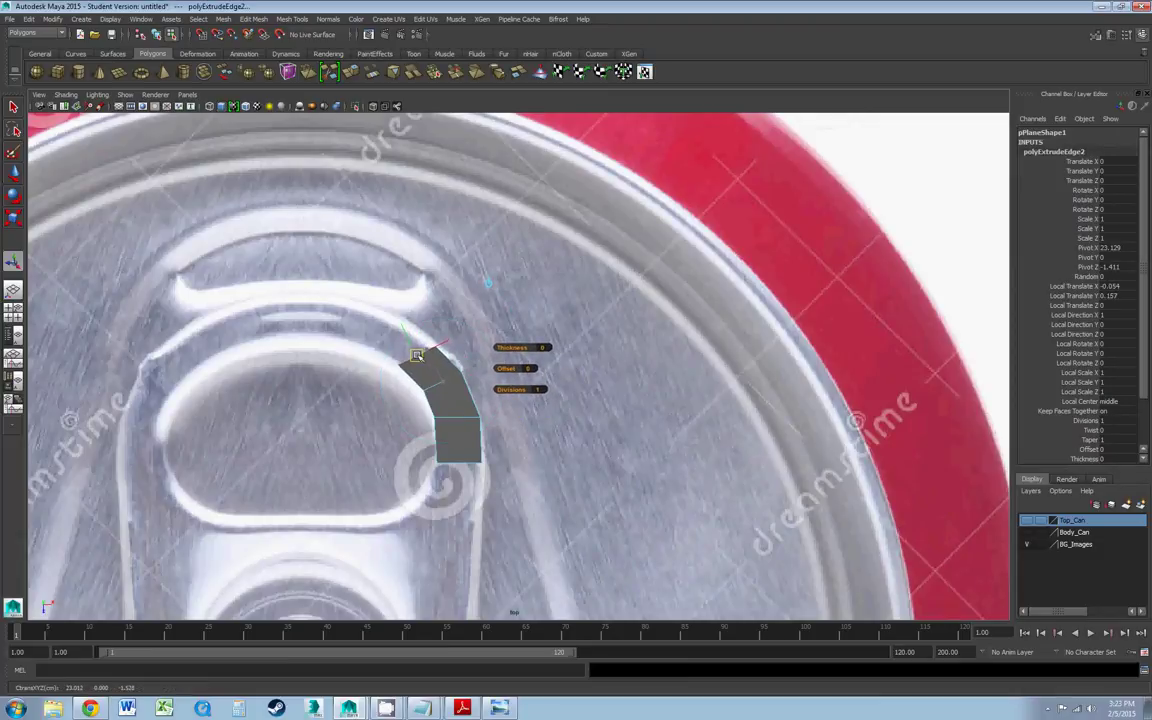
pyautogui.click(419, 288)
pyautogui.moveTo(419, 288); pyautogui.dragTo(407, 290)
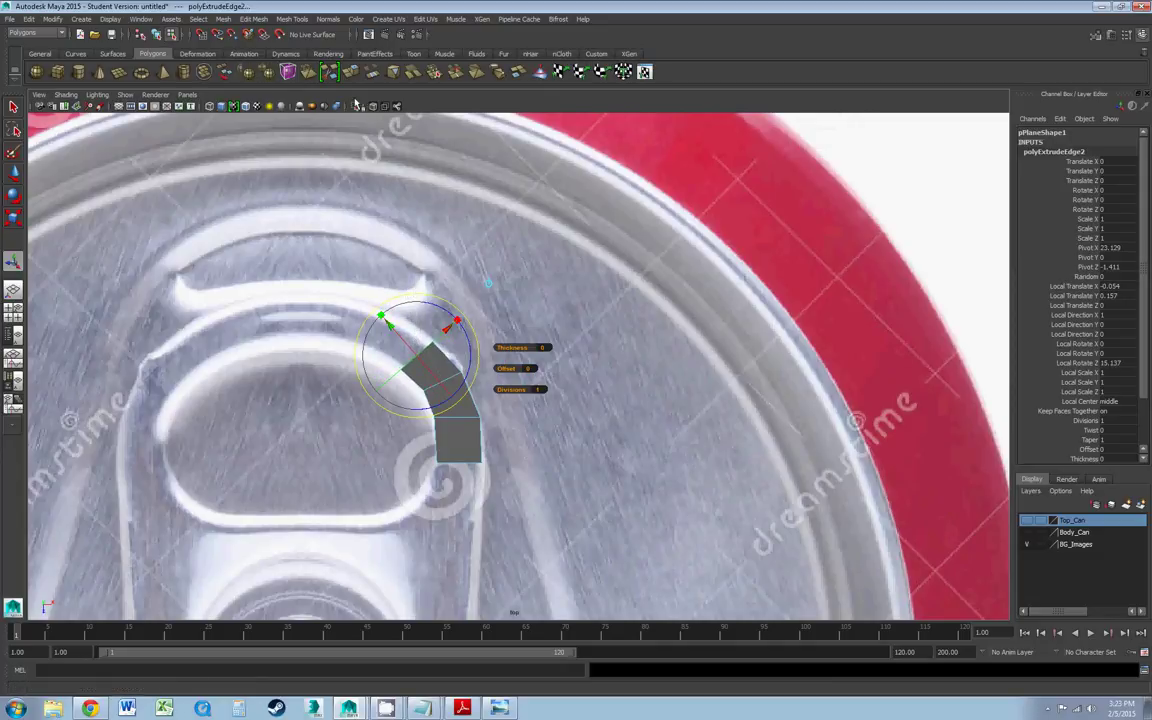
# - Extrude the end edge one more segment around the finger hole's top curve, rotating it about 15 degrees
pyautogui.click(312, 71)
pyautogui.moveTo(416, 354); pyautogui.dragTo(380, 333)
pyautogui.moveTo(378, 272); pyautogui.dragTo(359, 272)
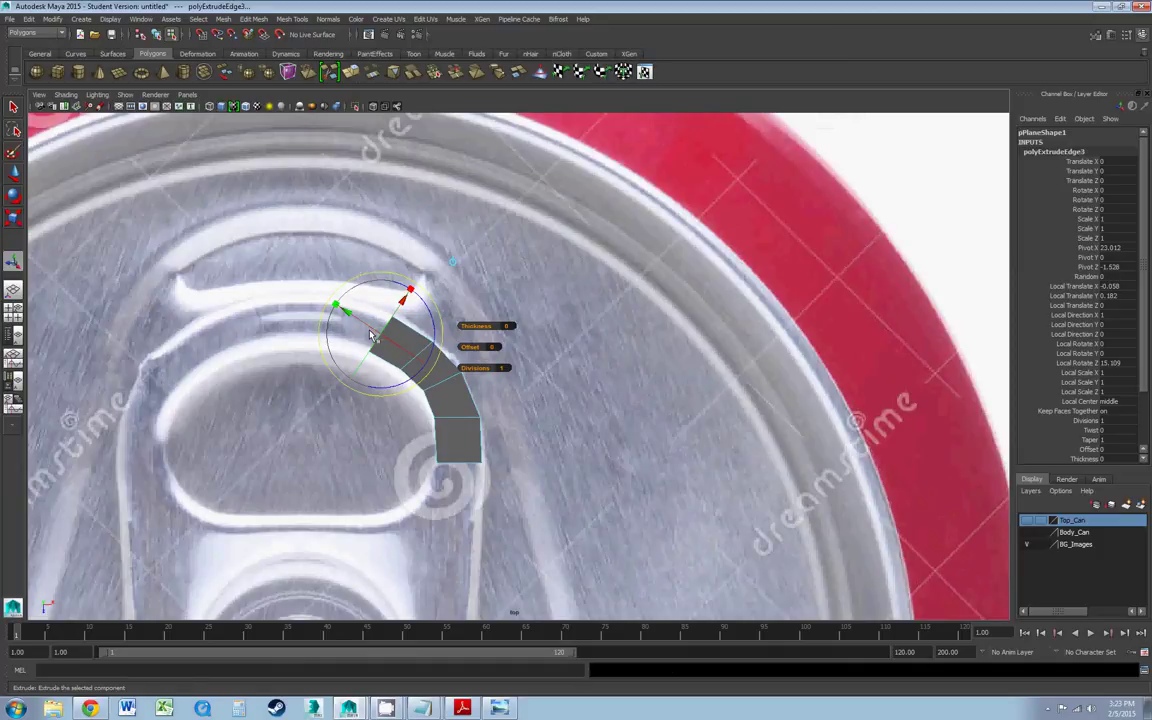
# - Extrude the end edge to the tab's centre line, rotating it about 34 degrees to stand vertical and nudging it into place
pyautogui.hotkey('ctrl', 'e')
pyautogui.moveTo(380, 335); pyautogui.dragTo(311, 320)
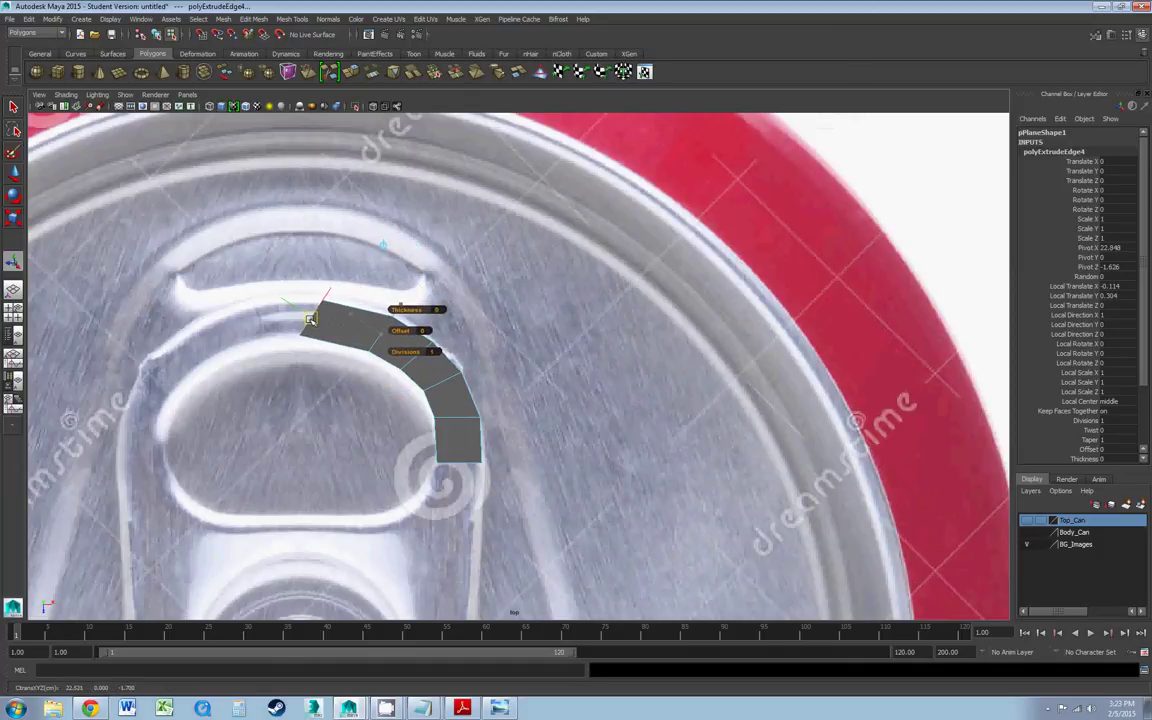
pyautogui.click(319, 260)
pyautogui.moveTo(319, 257); pyautogui.dragTo(252, 229)
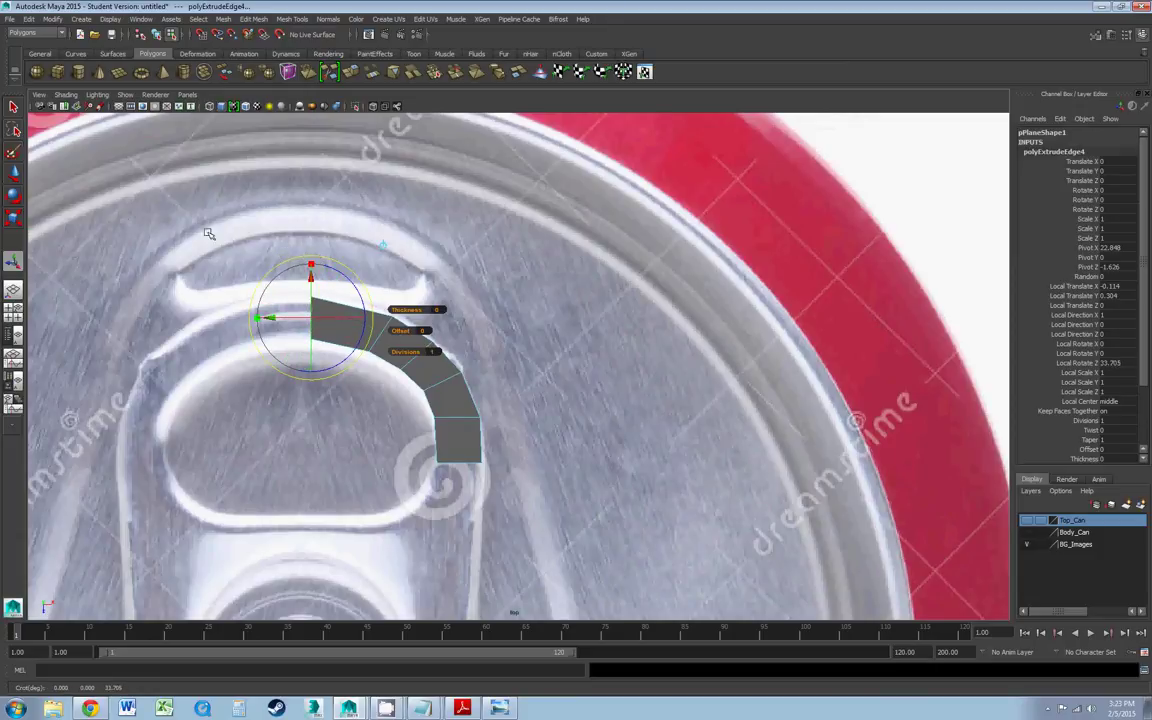
pyautogui.click(16, 176)
pyautogui.moveTo(349, 320); pyautogui.dragTo(344, 320)
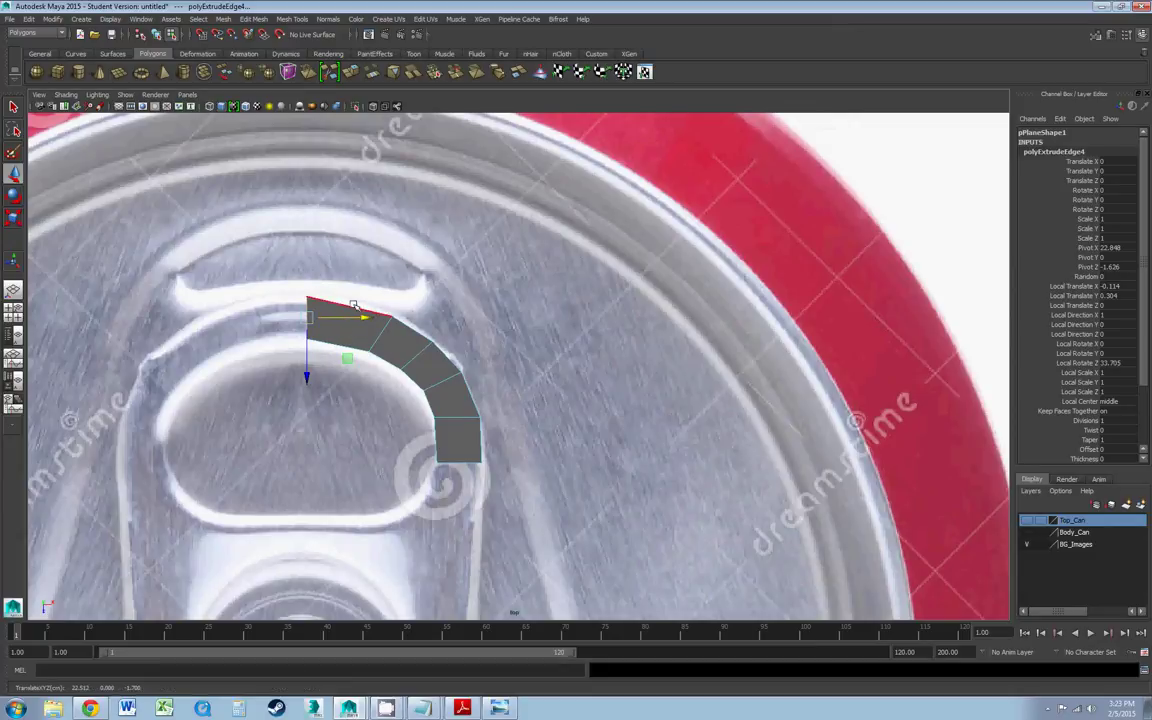
# - Insert an edge loop across the middle of the long segment next to the tab's centre line
pyautogui.click(256, 19)
pyautogui.moveTo(283, 21)
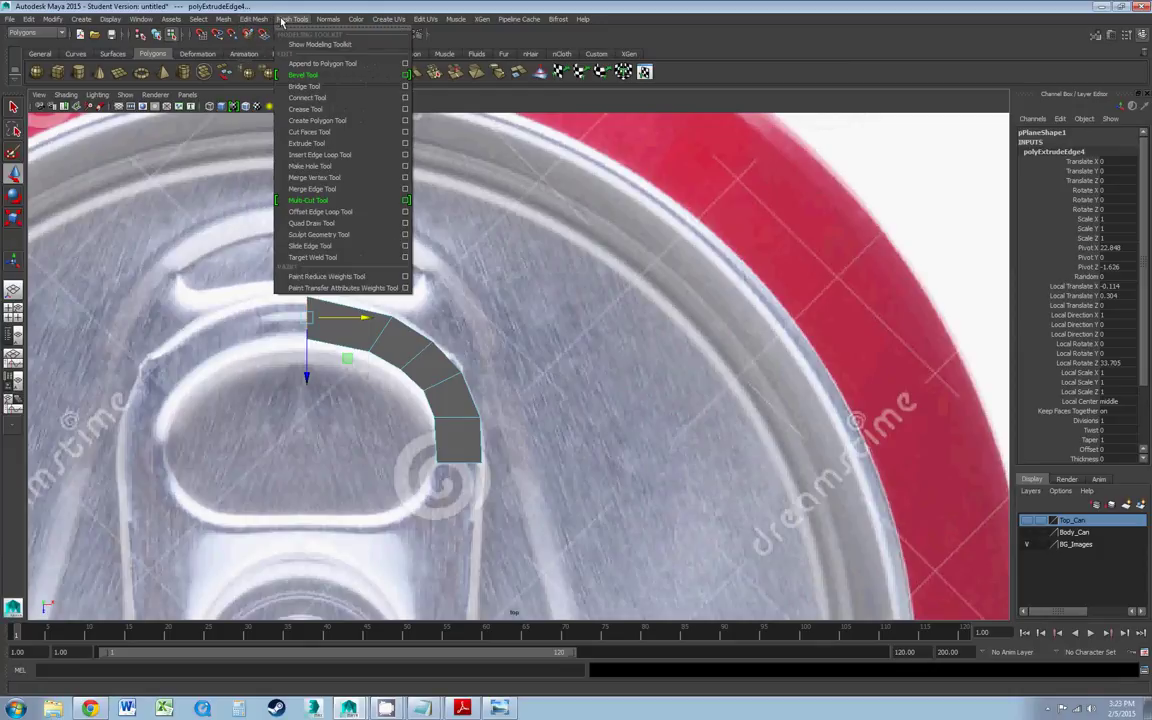
pyautogui.click(320, 154)
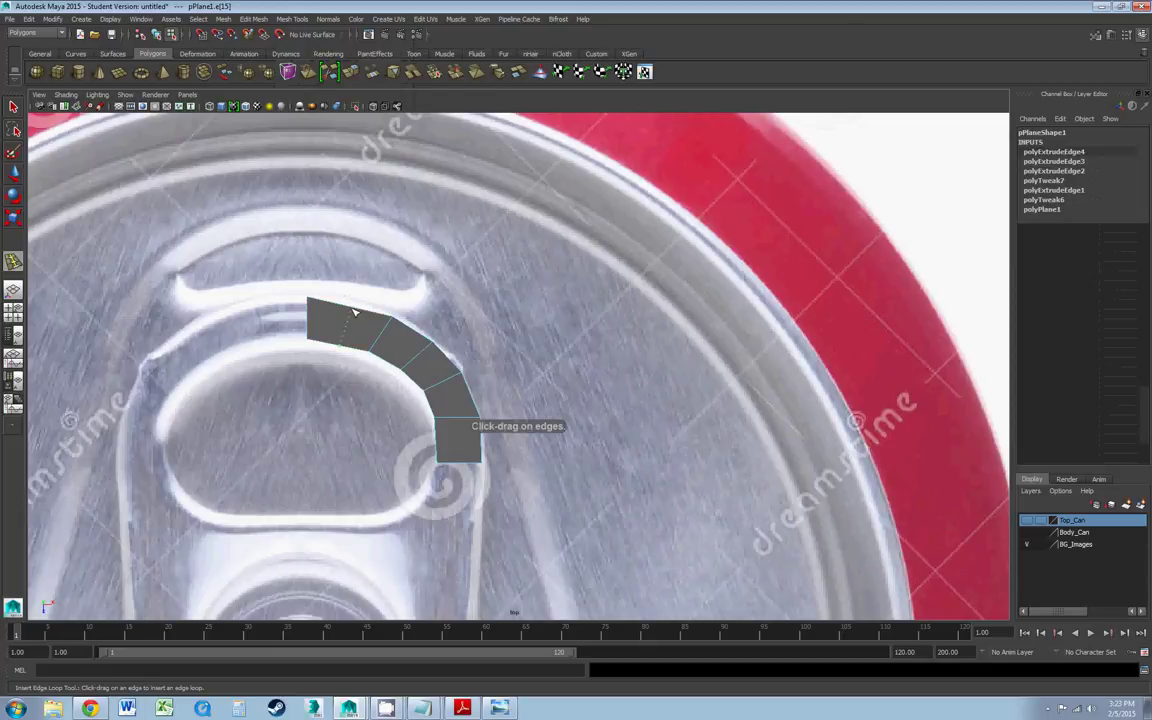
pyautogui.click(352, 316)
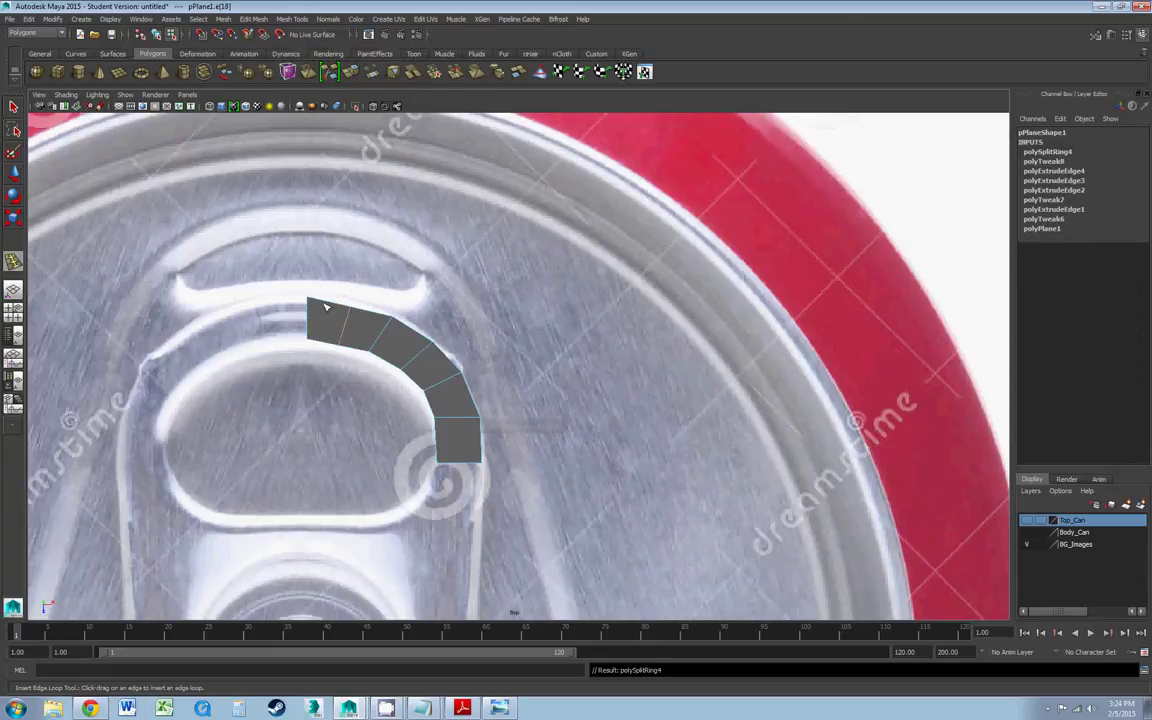
pyautogui.click(17, 108)
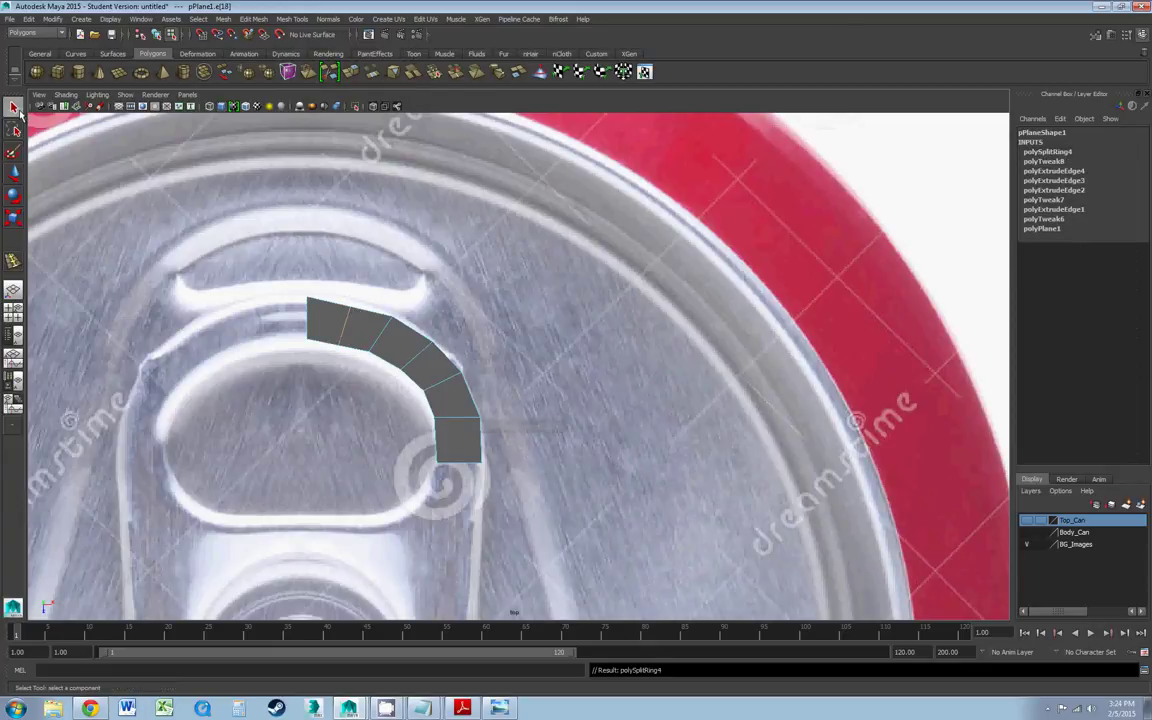
# - Move the inserted loop's upper and lower vertices onto the curved outlines of the tab's rim
pyautogui.moveTo(314, 287); pyautogui.dragTo(339, 297, button='right')
pyautogui.moveTo(340, 296)
pyautogui.mouseDown()
pyautogui.moveTo(358, 317)
pyautogui.moveTo(356, 306)
pyautogui.mouseUp()
pyautogui.press('w')
pyautogui.click(340, 341)
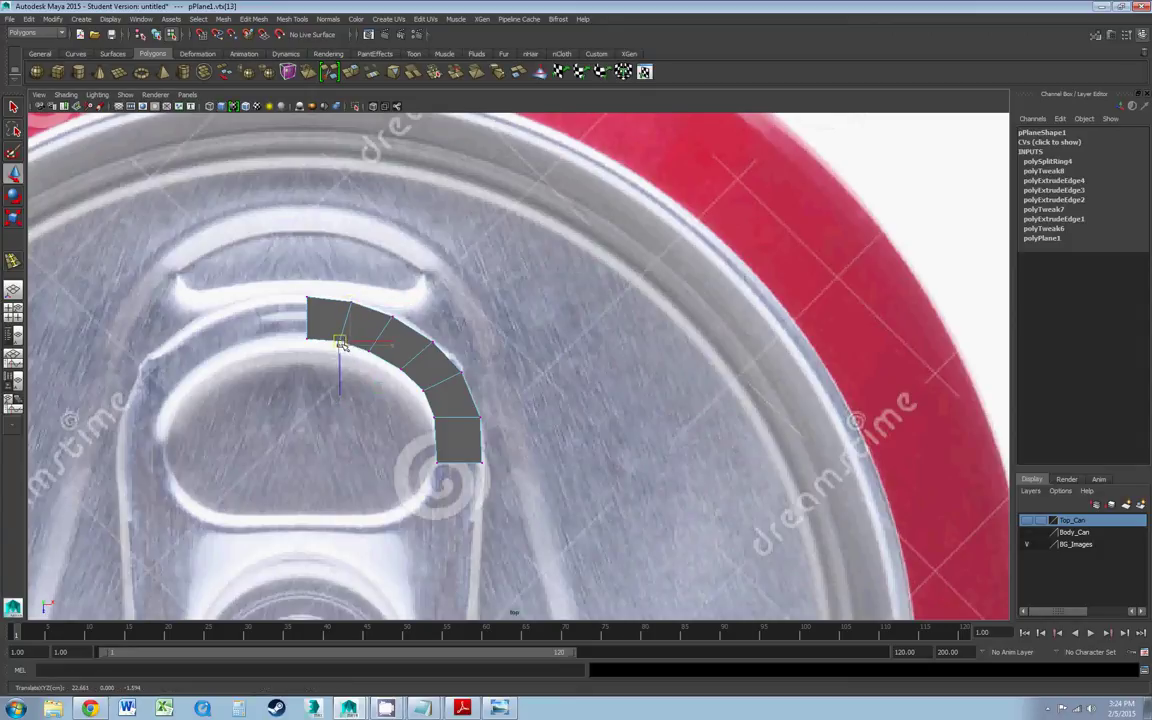
pyautogui.scroll(-8, 340, 343)
pyautogui.scroll(3, 459, 372)
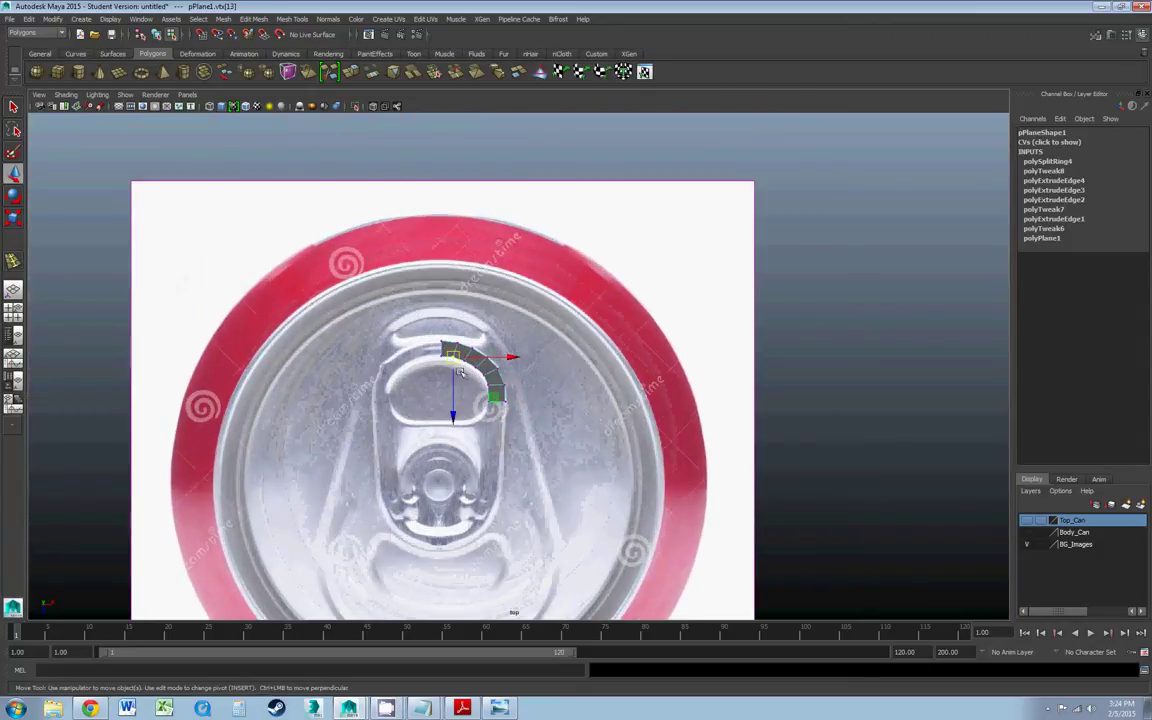
pyautogui.scroll(3, 435, 459)
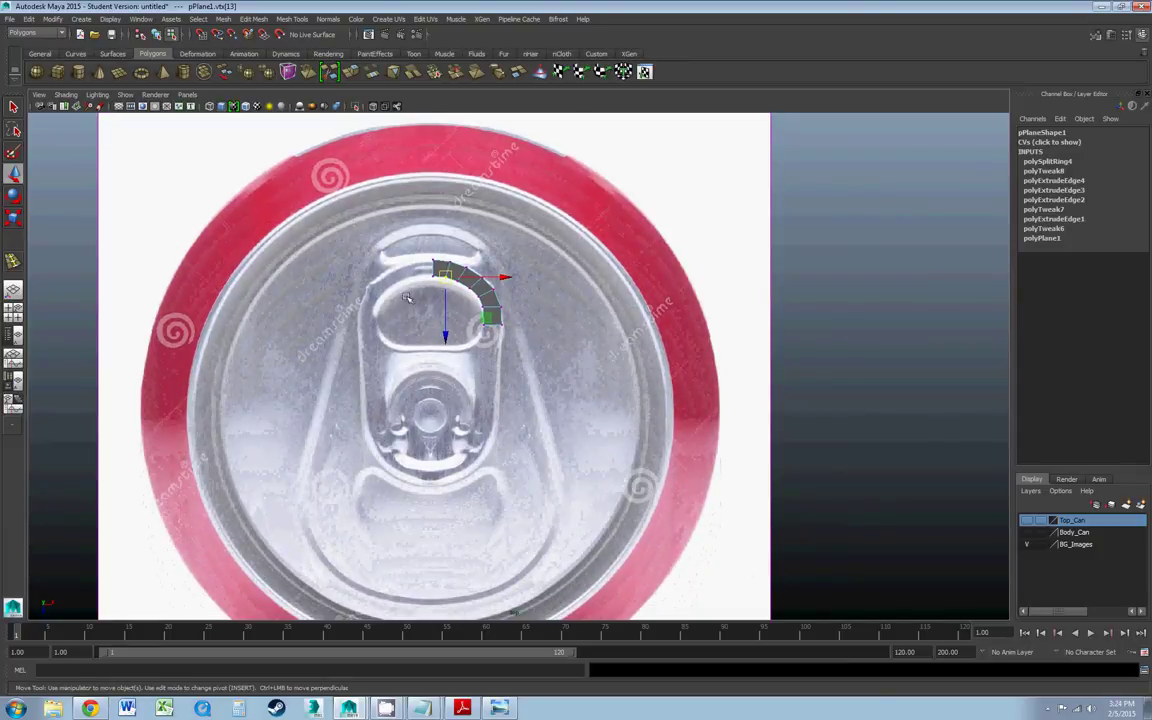
pyautogui.scroll(2, 447, 328)
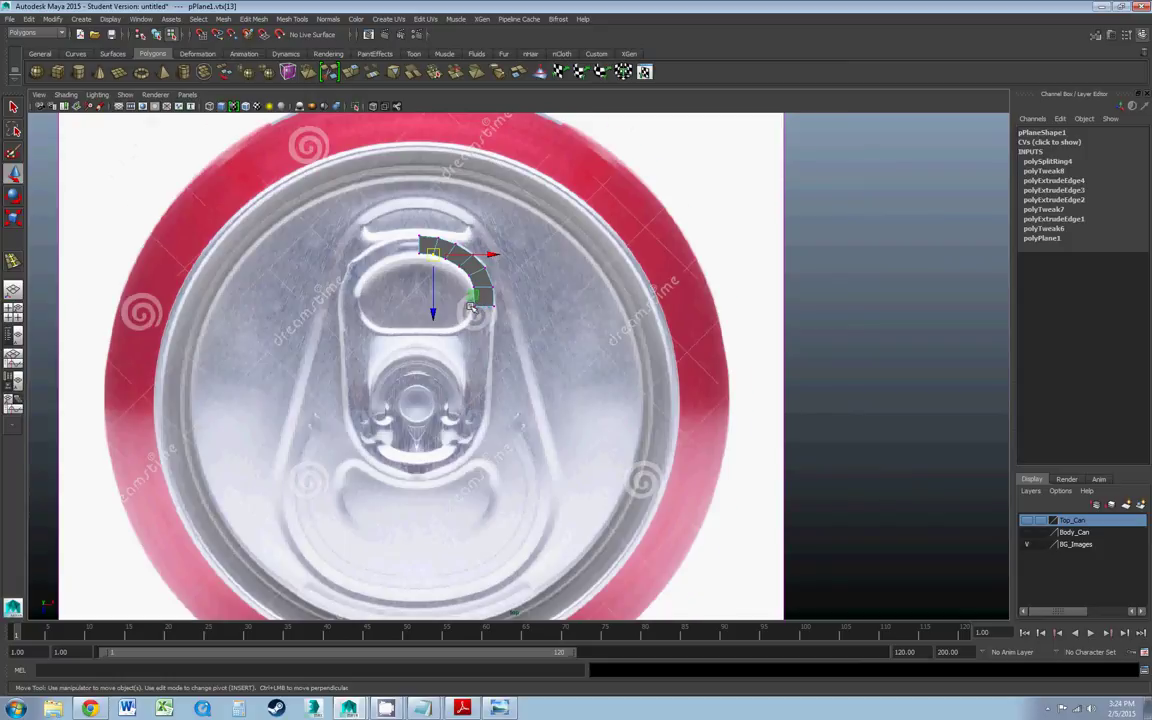
pyautogui.scroll(2, 470, 306)
pyautogui.moveTo(416, 267); pyautogui.dragTo(417, 291)
pyautogui.hotkey('ctrl', 'z')
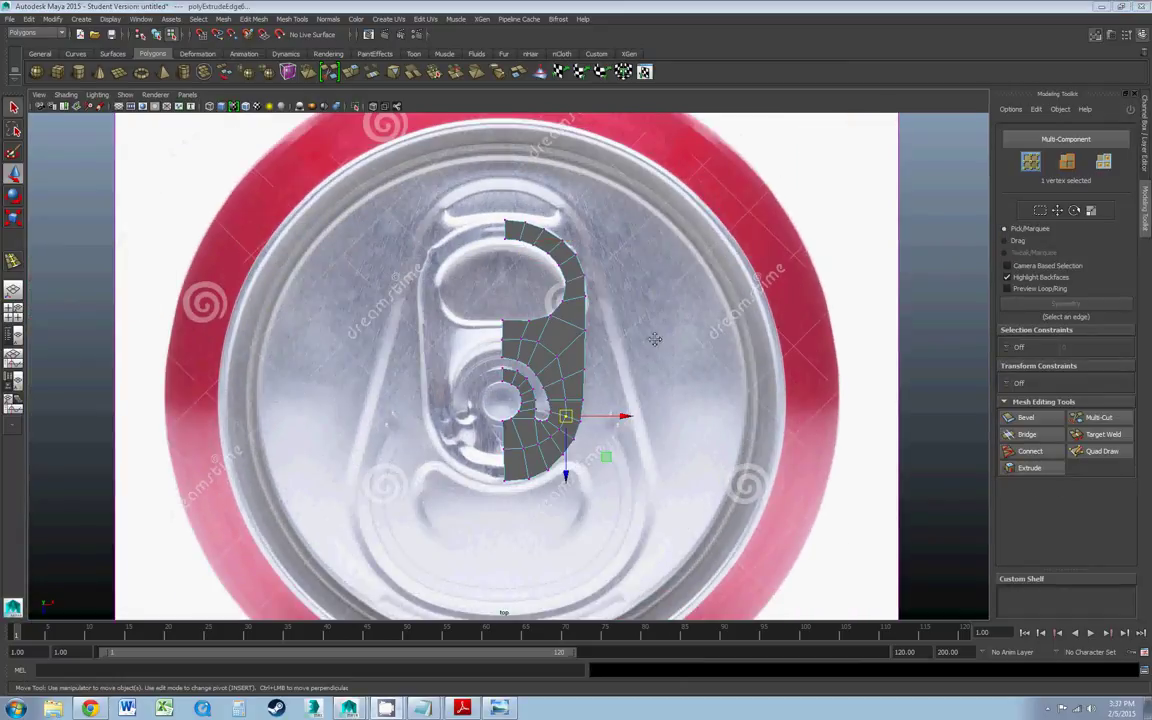
# - Nudge the interior vertex of the half-tab mesh outside the curved slot to even out the surrounding faces
pyautogui.scroll(3, 654, 340)
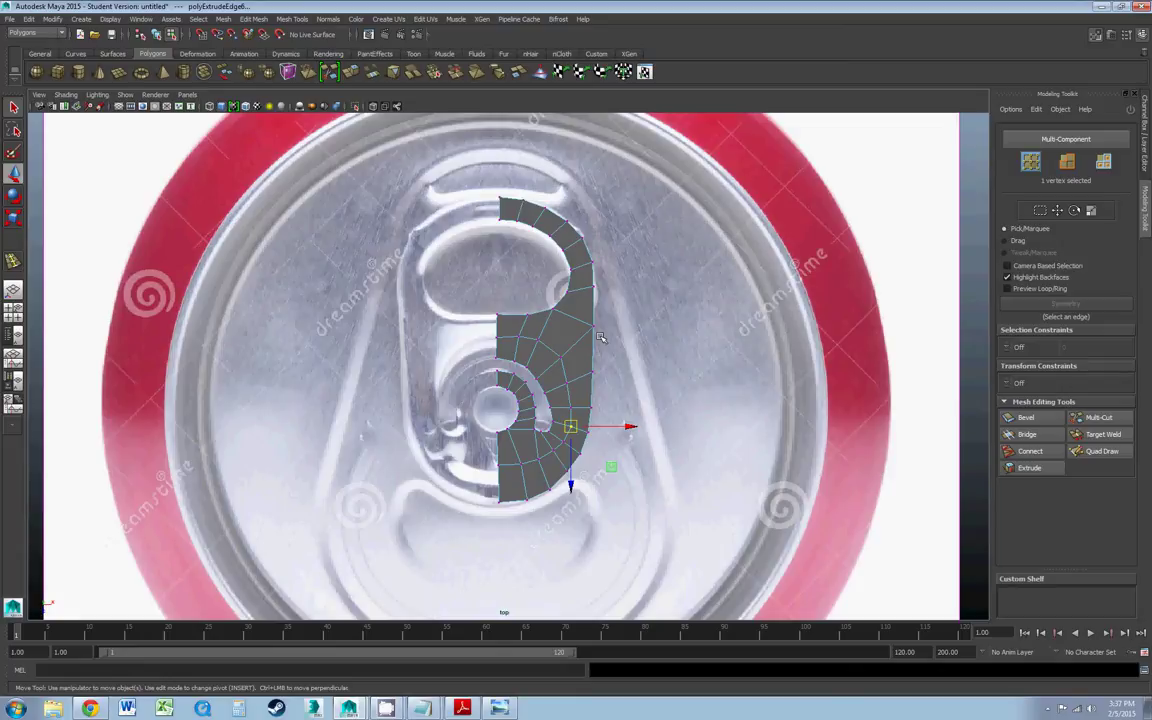
pyautogui.click(568, 385)
pyautogui.moveTo(570, 385); pyautogui.dragTo(569, 383)
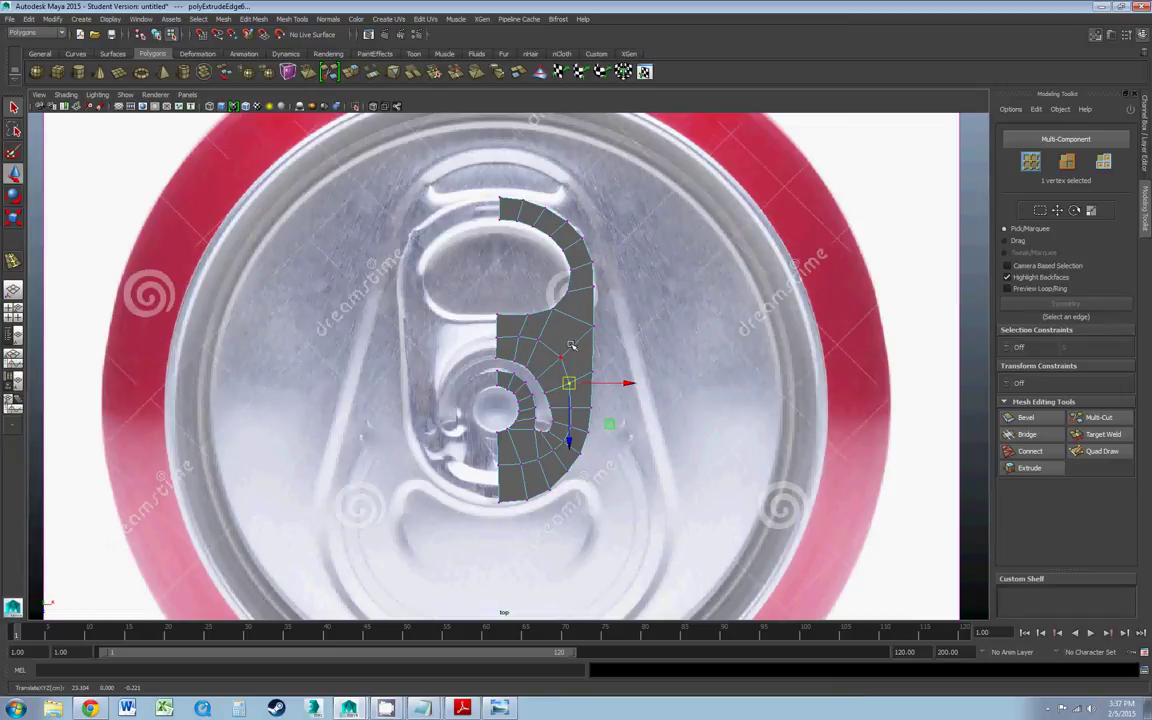
pyautogui.moveTo(430, 160); pyautogui.dragTo(637, 297)
pyautogui.moveTo(576, 291); pyautogui.dragTo(578, 263, button='right')
pyautogui.click(580, 291)
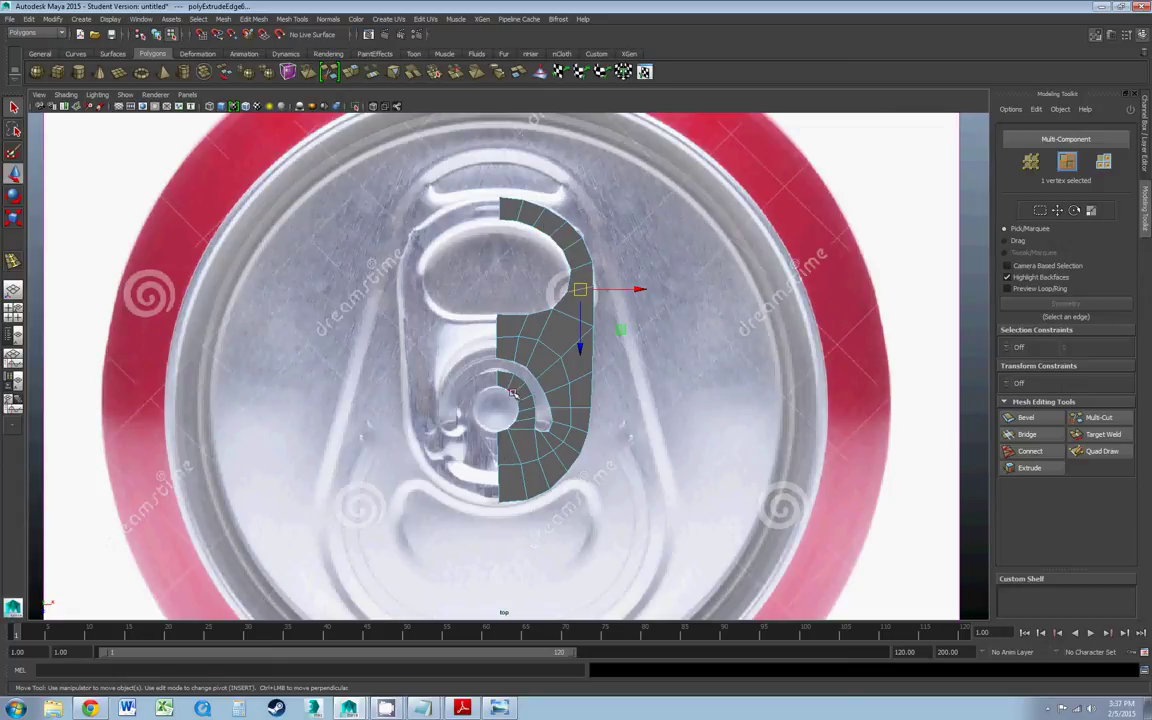
# - Select all vertices along the half-tab's centre line, scale them in X into one straight line, and return to object selection
pyautogui.moveTo(505, 342); pyautogui.dragTo(476, 343, button='right')
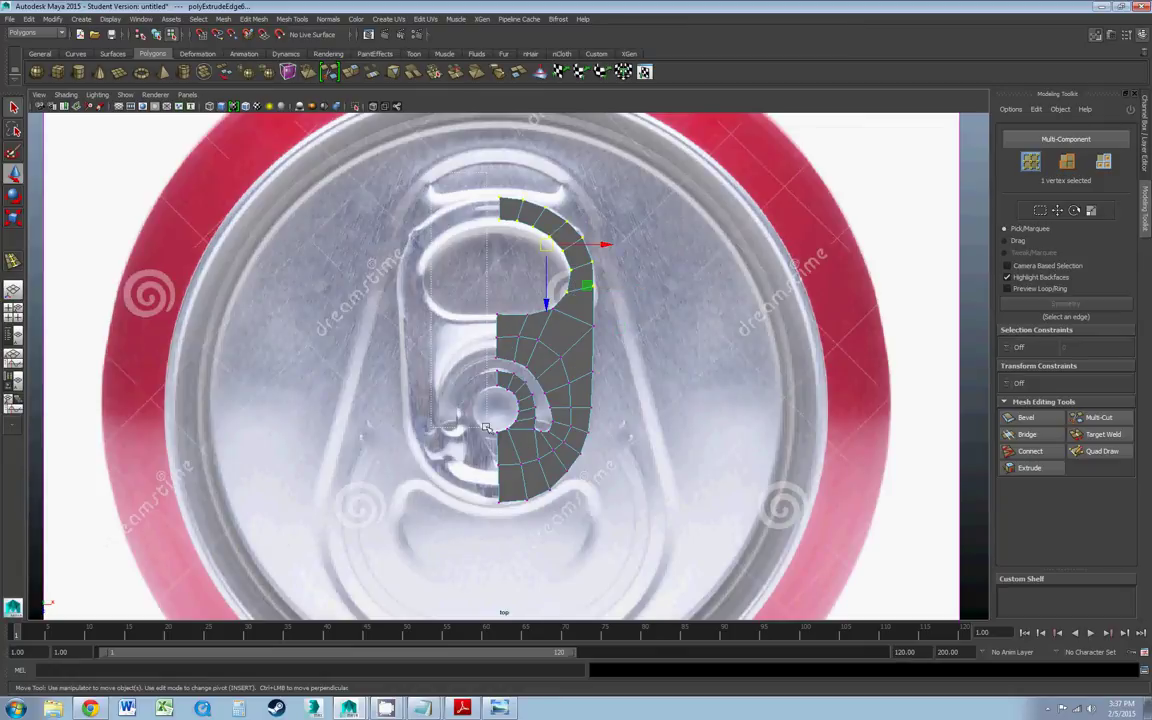
pyautogui.moveTo(501, 513); pyautogui.dragTo(501, 513)
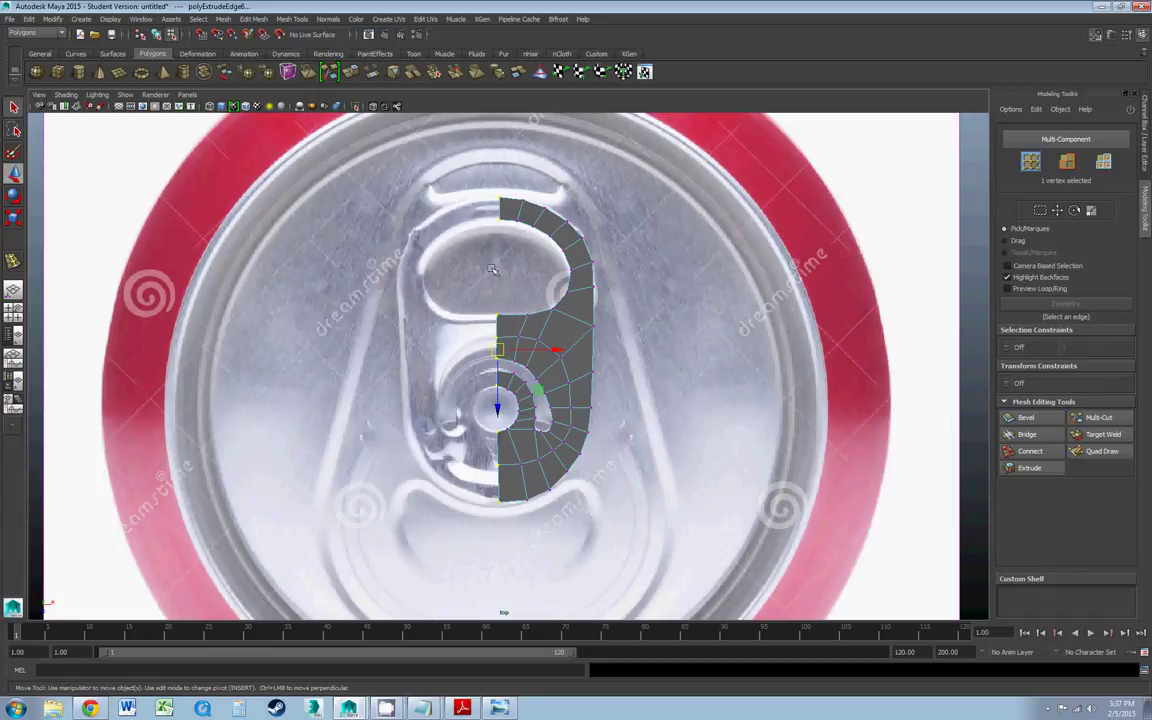
pyautogui.press('r')
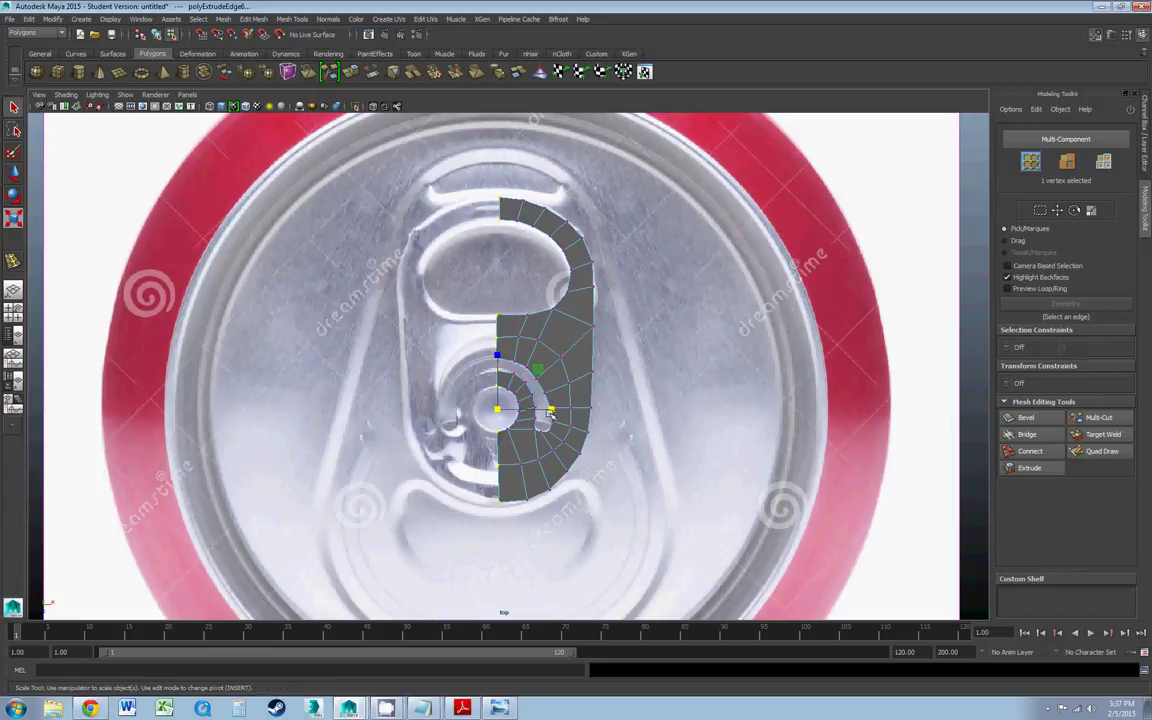
pyautogui.moveTo(552, 410); pyautogui.dragTo(508, 410)
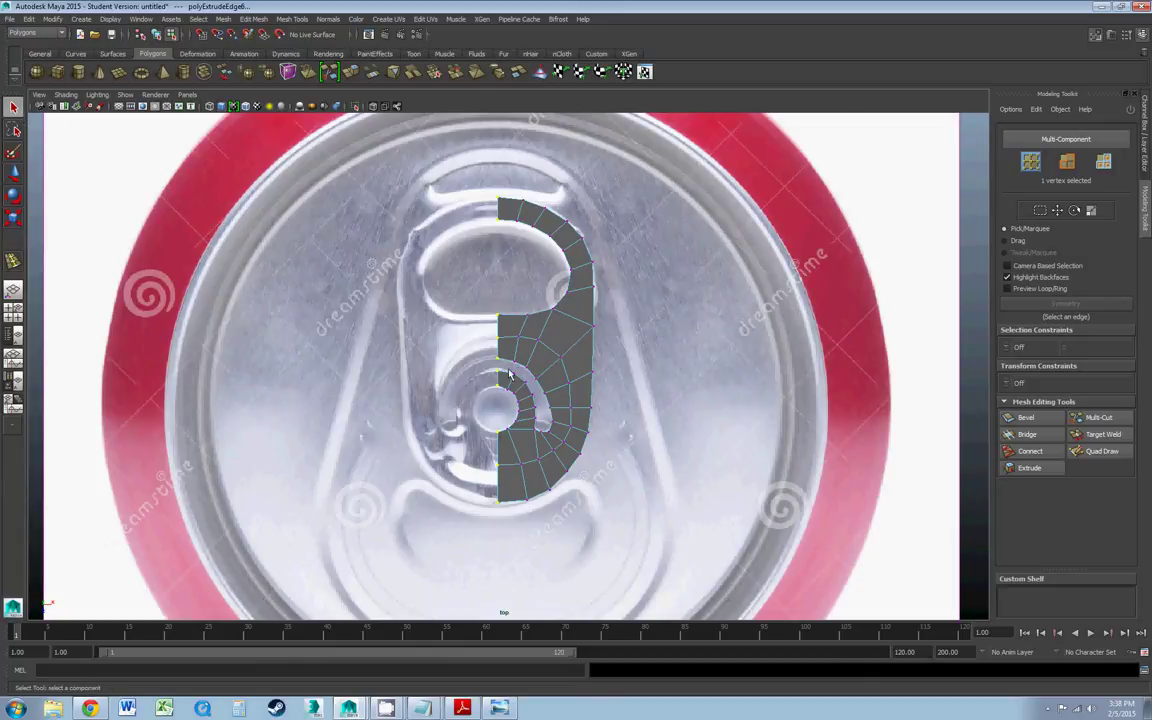
pyautogui.moveTo(557, 357); pyautogui.dragTo(510, 302, button='right')
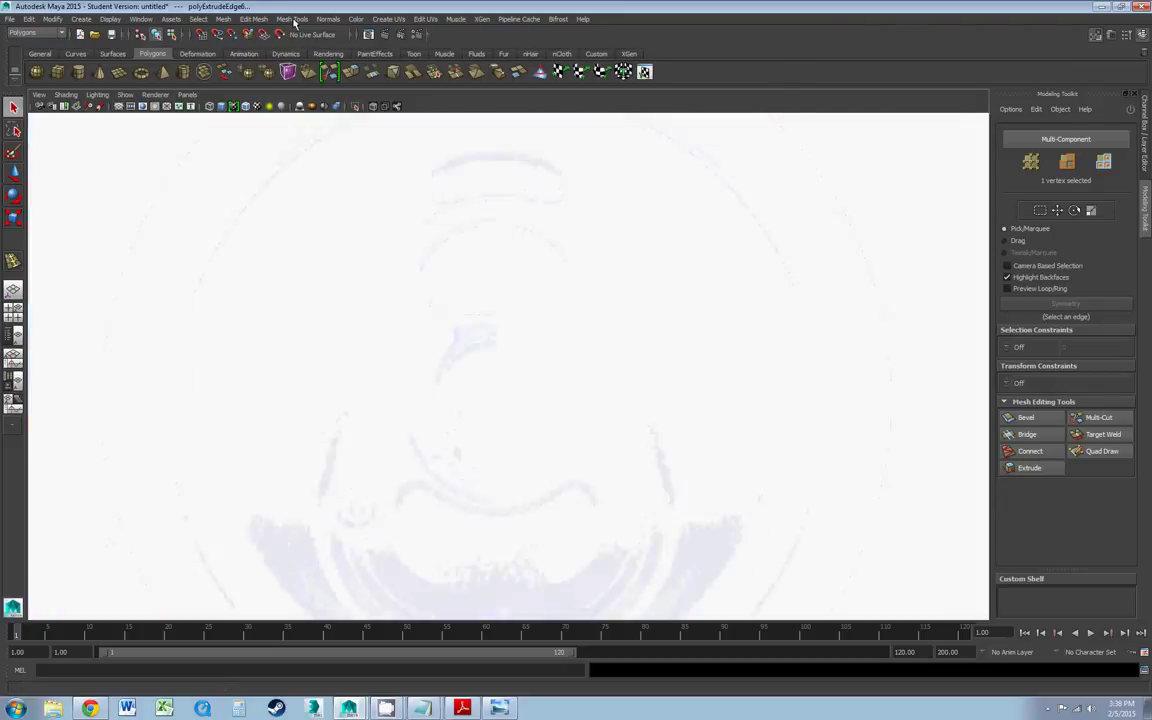
# - Open the Mirror Geometry options for the half-tab mesh and move the dialog clear of the mesh
pyautogui.click(293, 19)
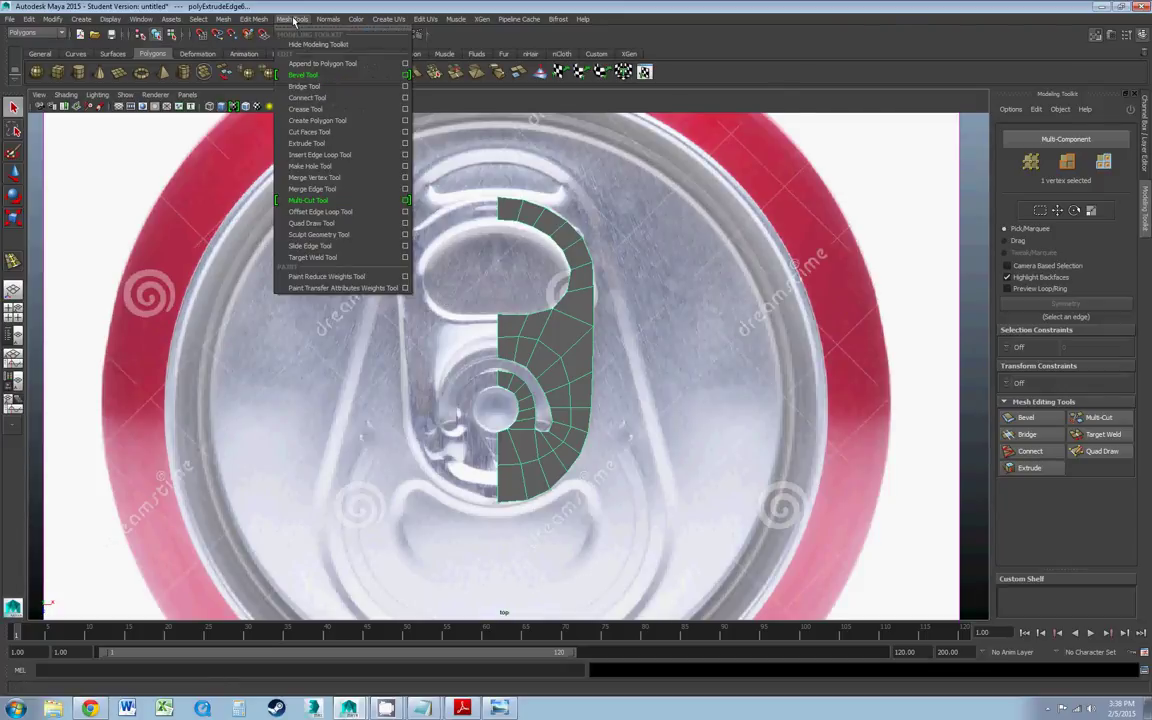
pyautogui.moveTo(267, 17)
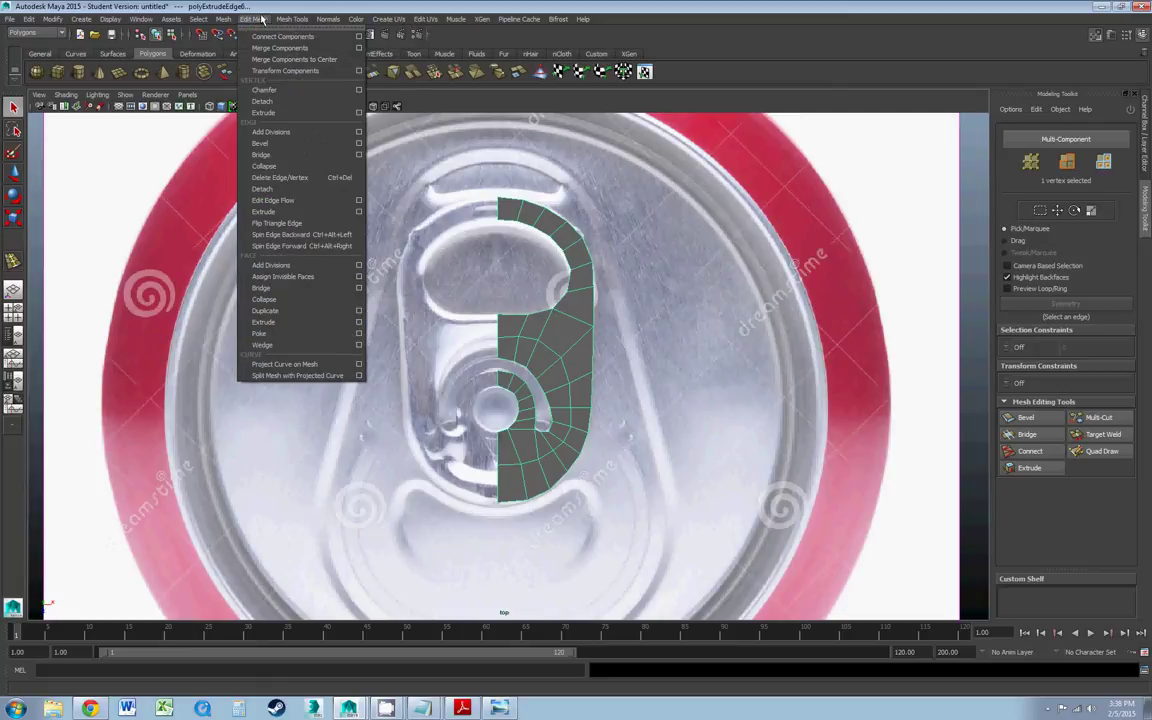
pyautogui.moveTo(228, 21)
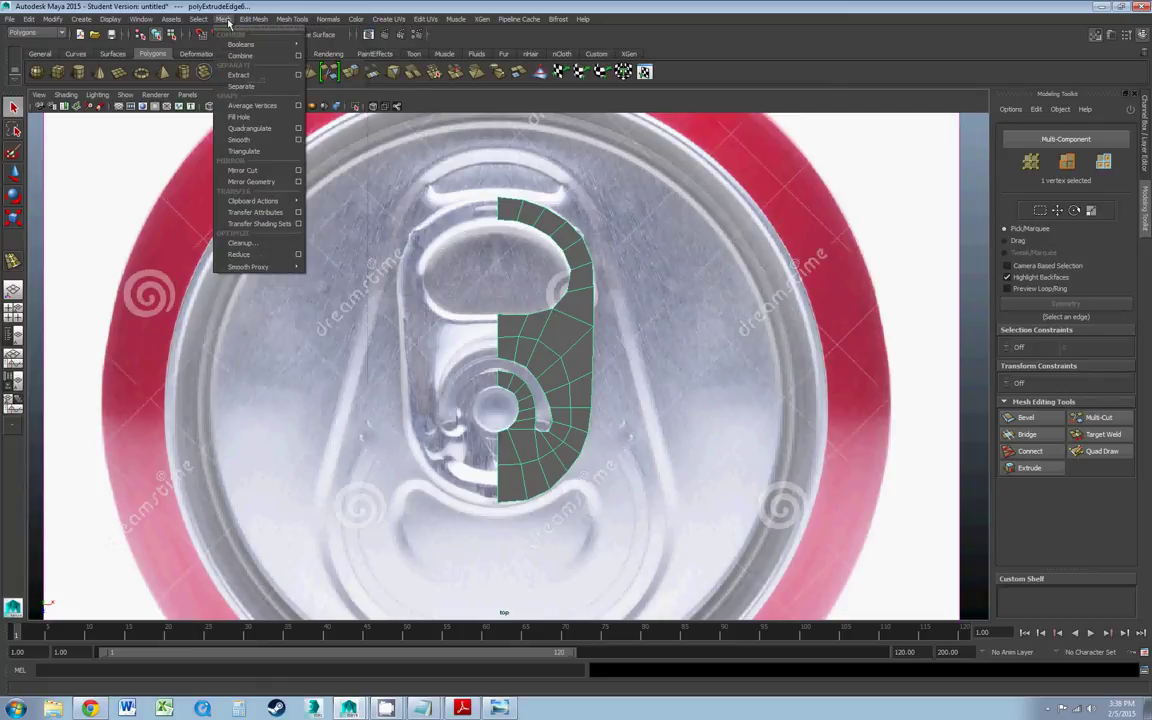
pyautogui.click(298, 181)
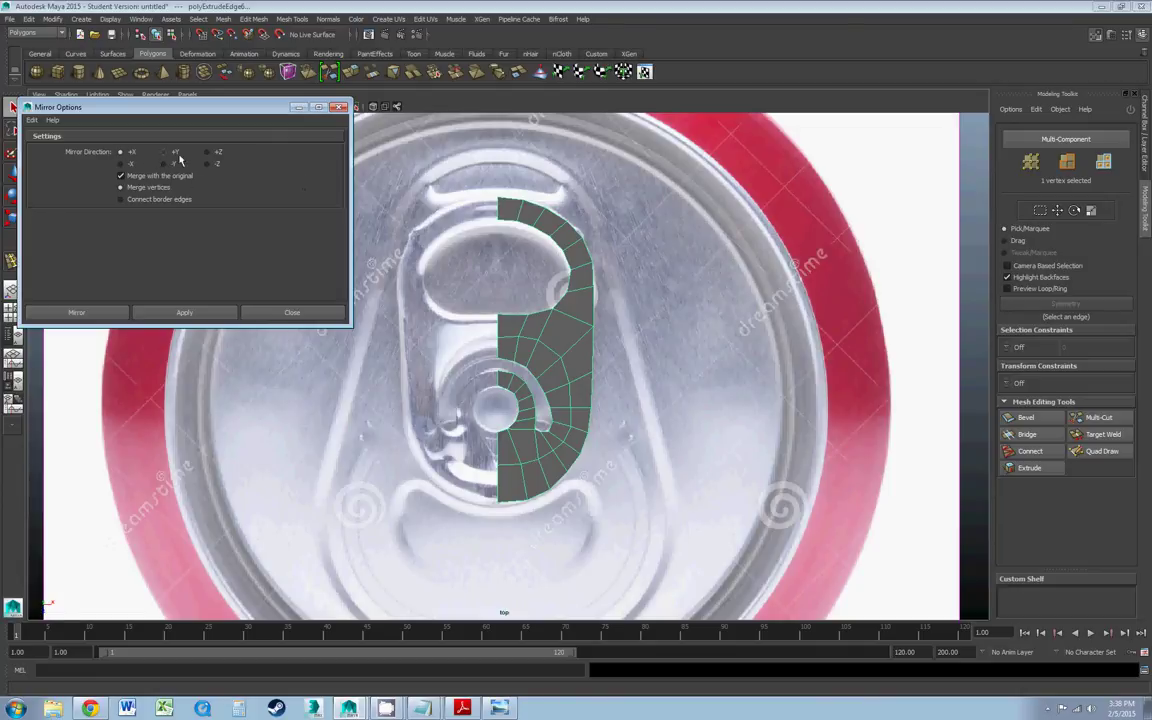
pyautogui.moveTo(172, 113); pyautogui.dragTo(224, 111)
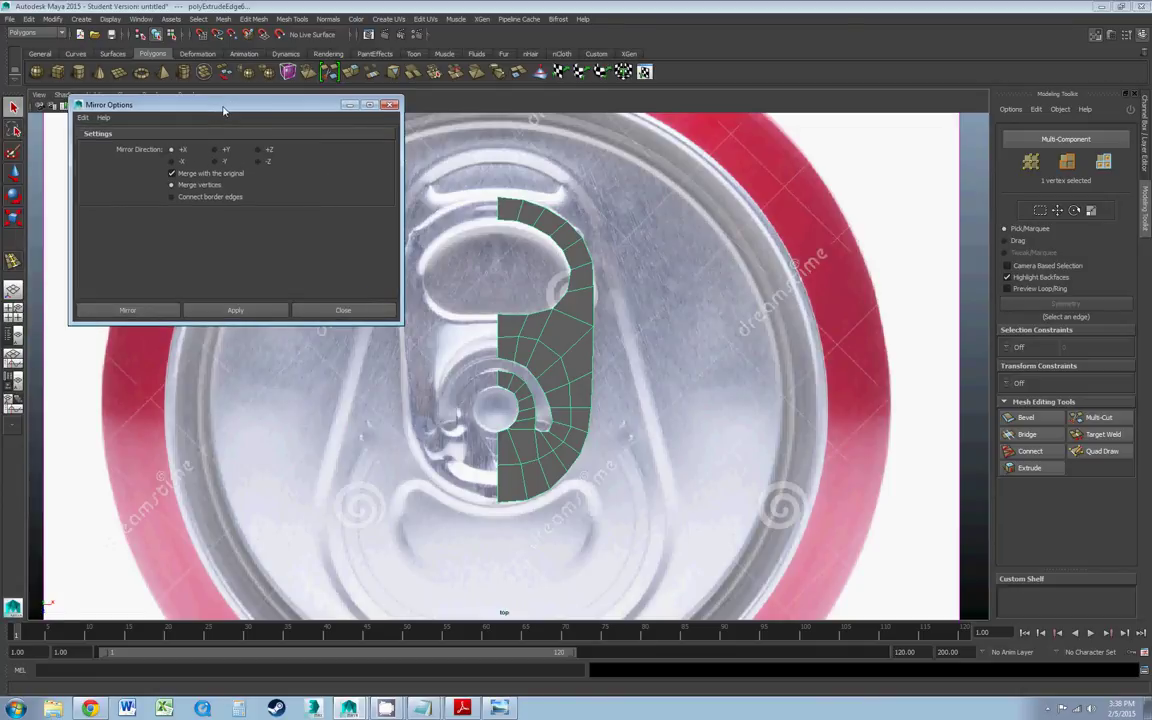
# - Try mirroring the half-tab in +X, merged with the original, and undo it
pyautogui.click(229, 310)
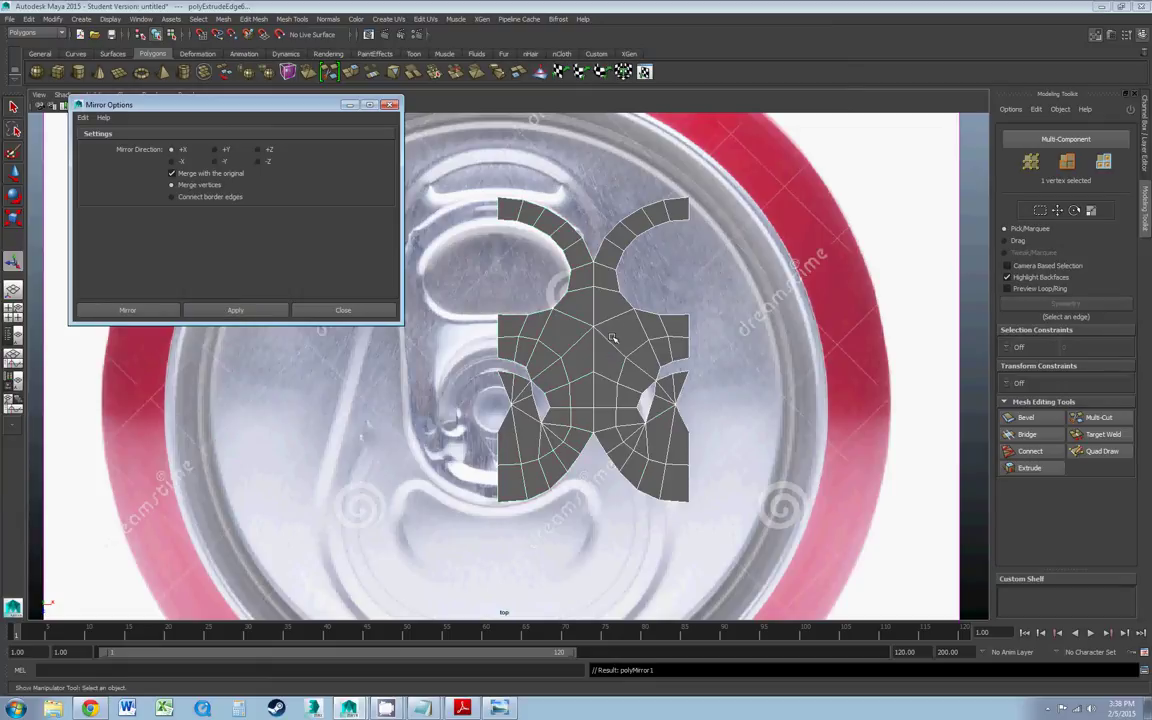
pyautogui.hotkey('ctrl', 'z')
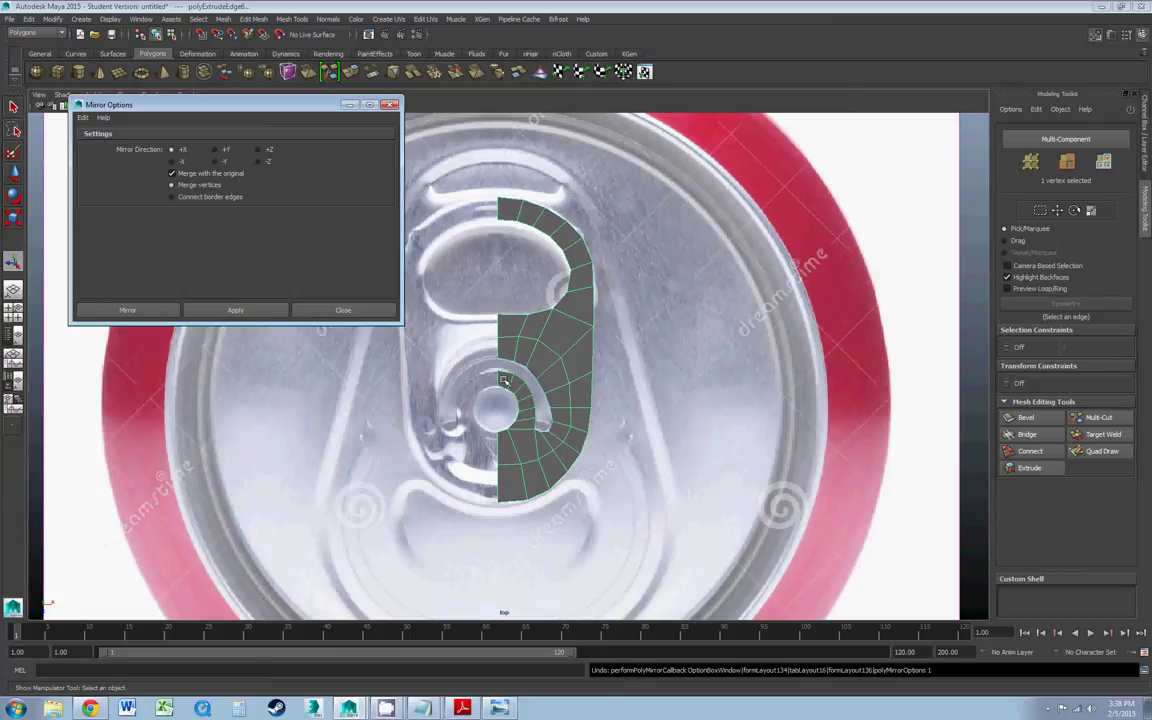
# - Try moving a single vertex on the curved slot's outer edge and undo the move
pyautogui.scroll(5, 546, 398)
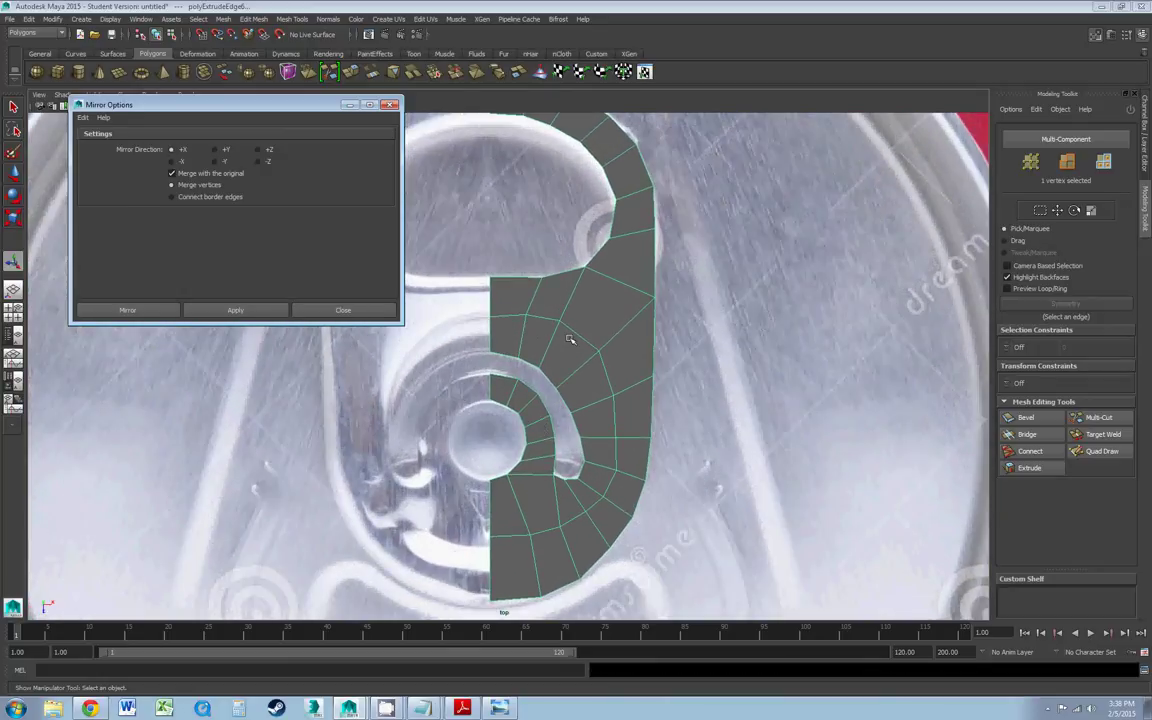
pyautogui.scroll(-5, 540, 382)
pyautogui.scroll(4, 558, 355)
pyautogui.moveTo(536, 370); pyautogui.dragTo(497, 367, button='right')
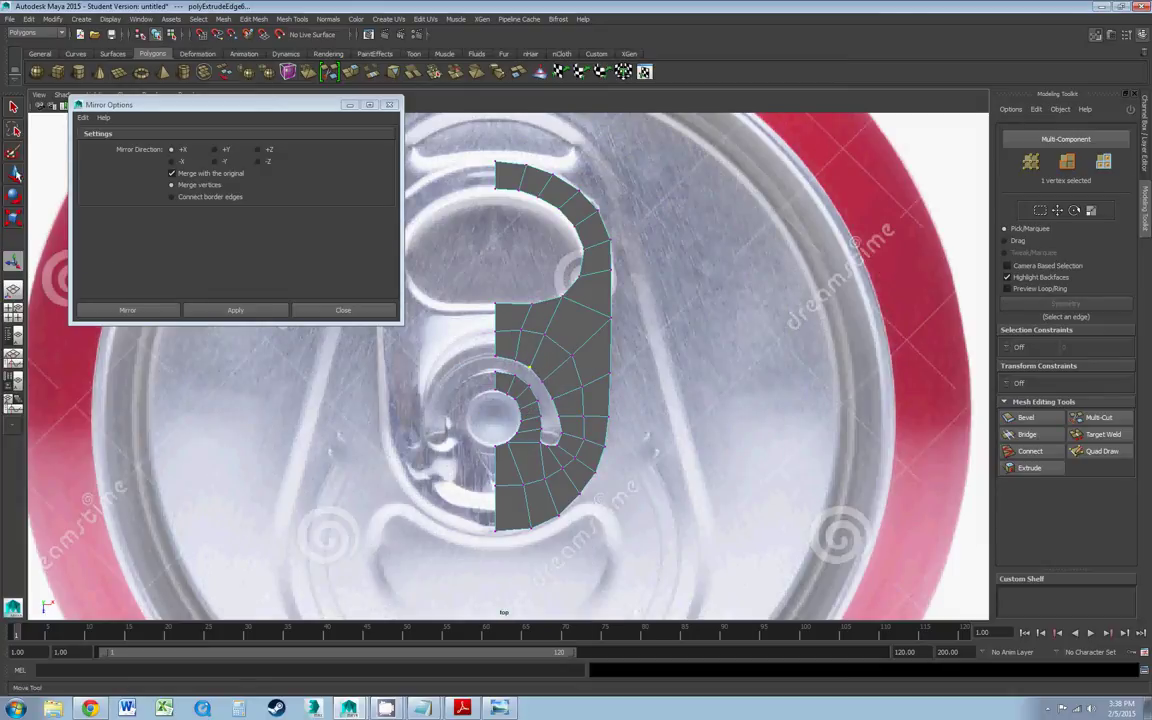
pyautogui.press('w')
pyautogui.moveTo(512, 368)
pyautogui.mouseDown()
pyautogui.moveTo(540, 345)
pyautogui.moveTo(534, 363)
pyautogui.mouseUp()
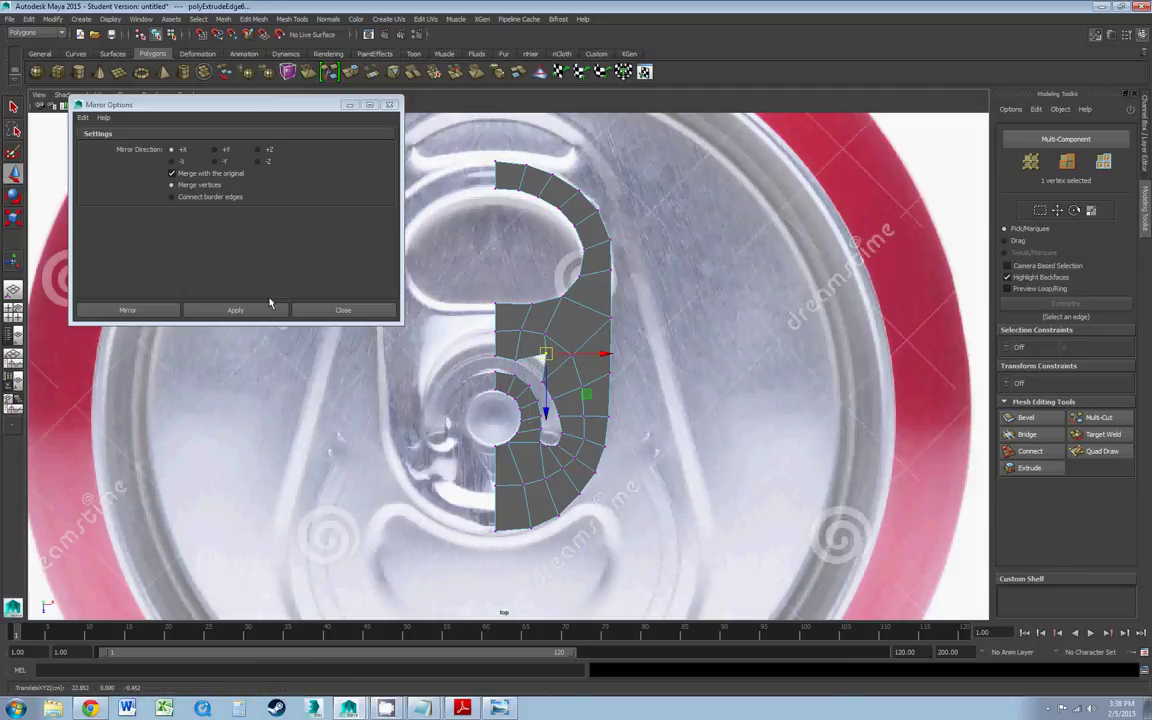
pyautogui.click(30, 19)
pyautogui.click(42, 31)
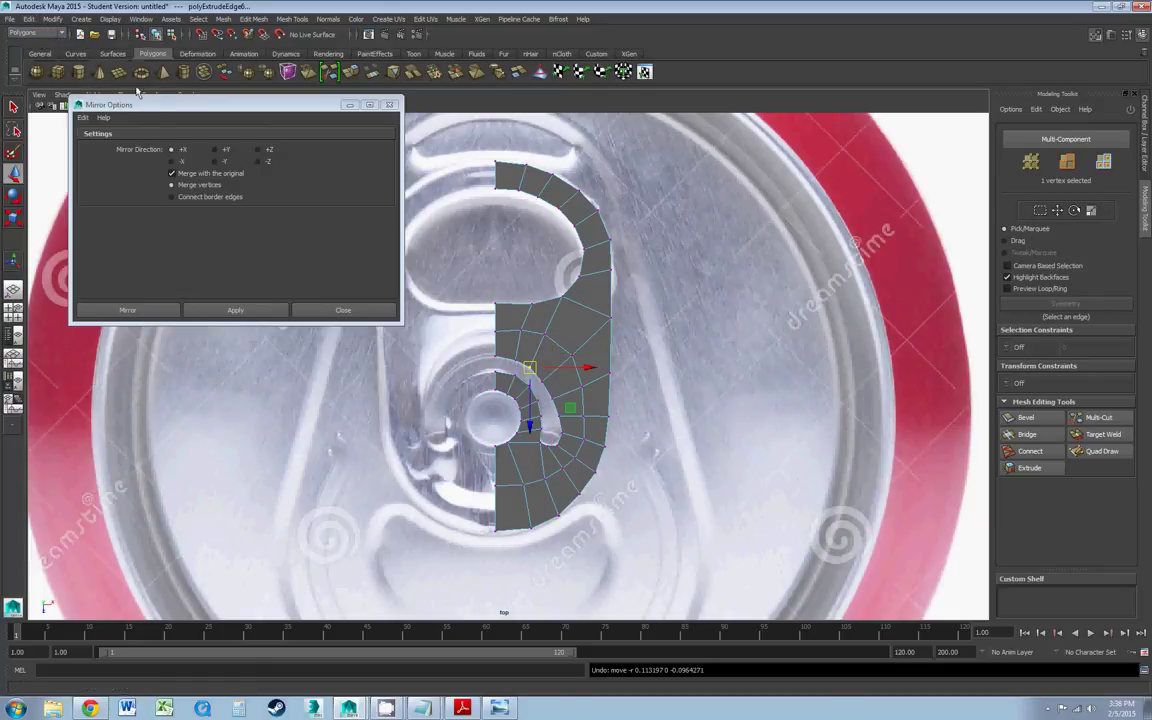
# - Reselect the half-tab as an object, try mirroring it in +Z, and undo the mirror
pyautogui.keyDown('alt'); pyautogui.moveTo(570, 347); pyautogui.dragTo(589, 335, button='middle'); pyautogui.keyUp('alt')
pyautogui.moveTo(589, 335); pyautogui.dragTo(621, 319, button='right')
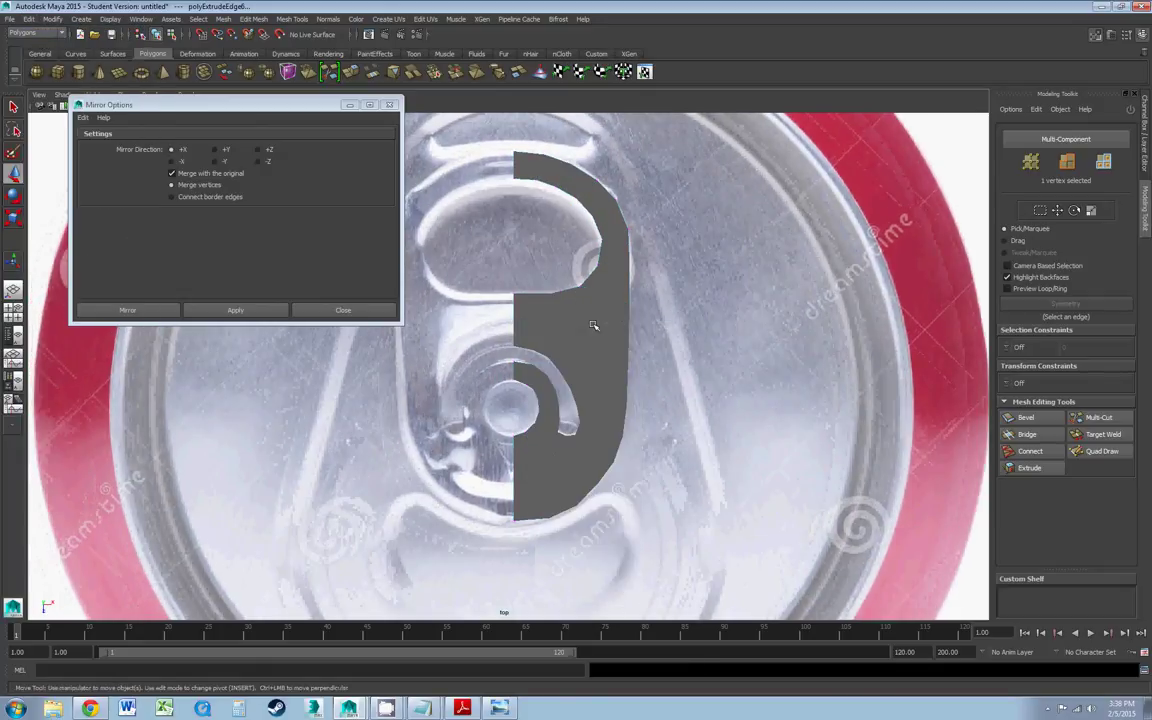
pyautogui.click(588, 322)
pyautogui.click(259, 150)
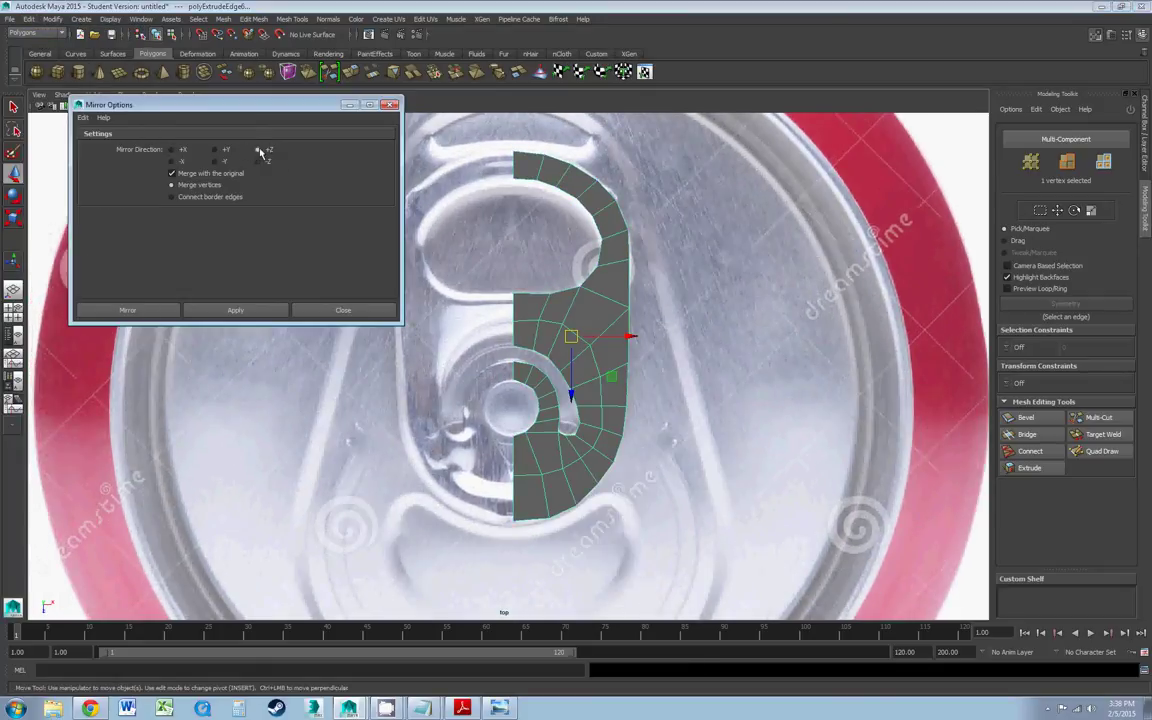
pyautogui.click(233, 311)
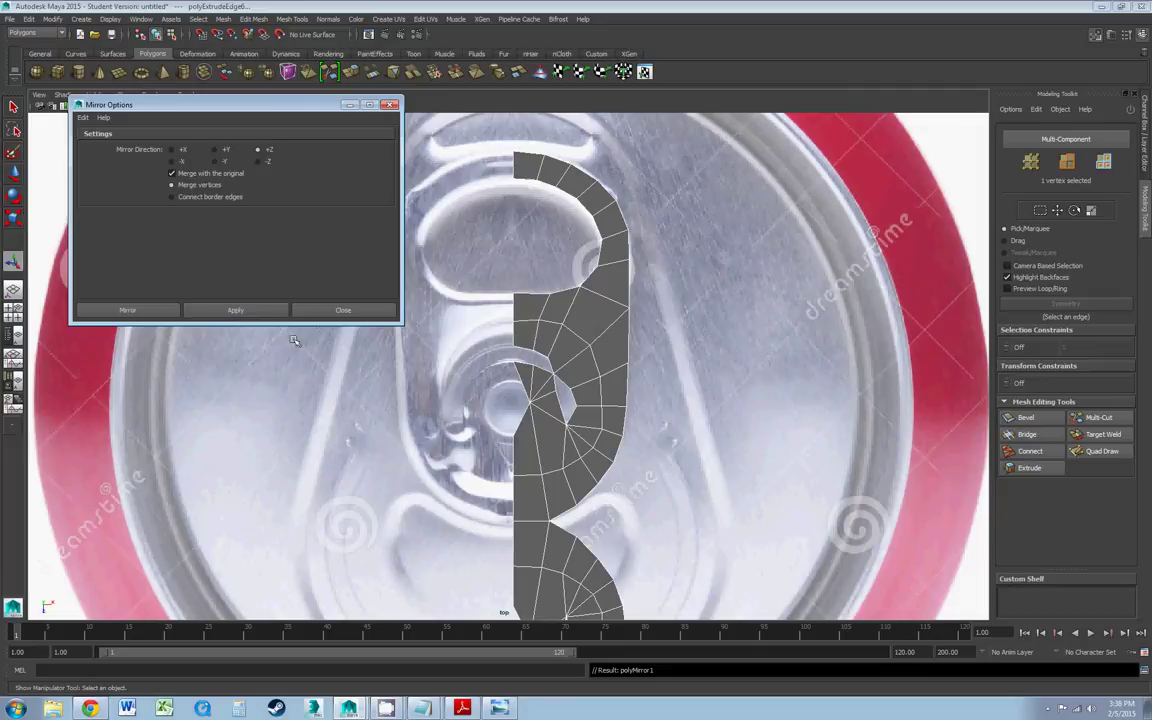
pyautogui.click(29, 19)
pyautogui.click(44, 36)
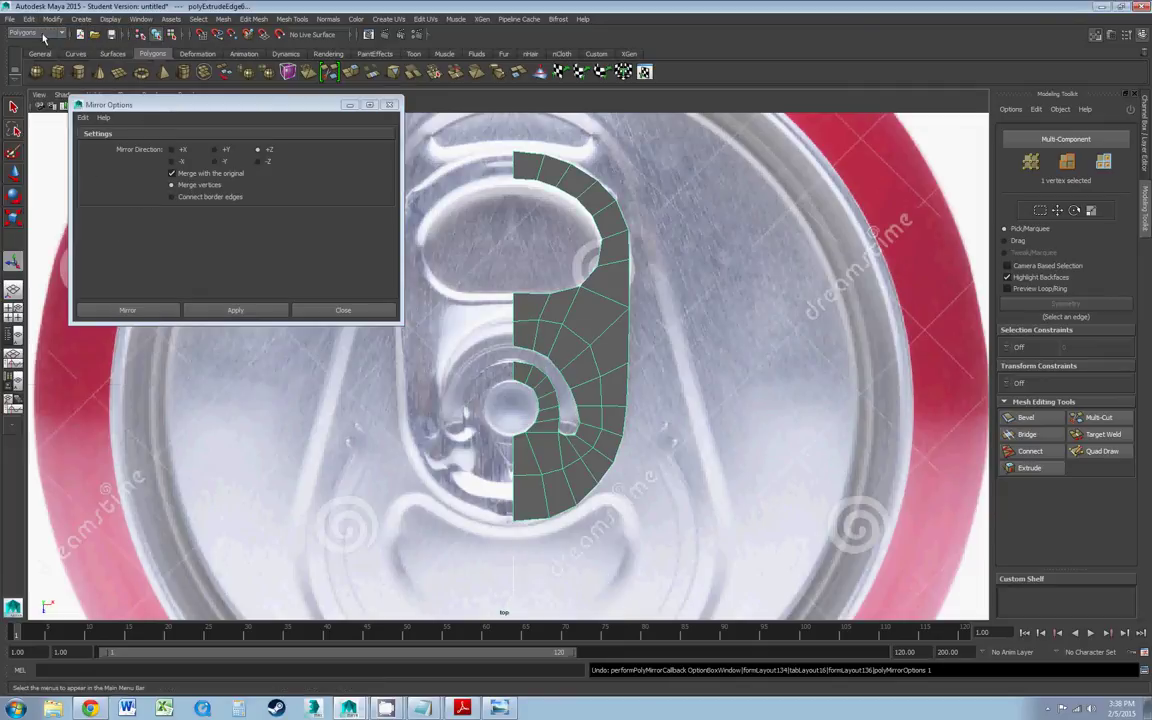
# - Mirror the half-tab in -X, merging it with the original and merging the vertices
pyautogui.click(172, 161)
pyautogui.click(258, 310)
pyautogui.keyDown('alt'); pyautogui.moveTo(503, 340); pyautogui.dragTo(580, 342, button='middle'); pyautogui.keyUp('alt')
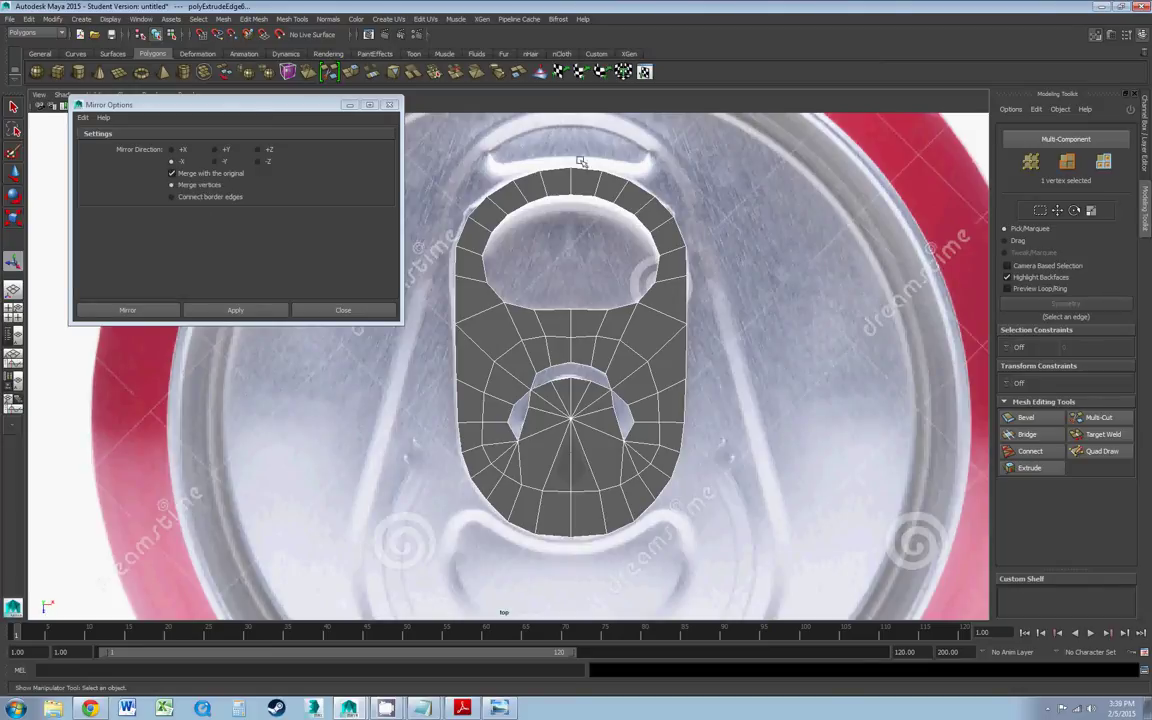
# - Mirror the full tab in -X once more, close the mirror options, and delete all faces of the surplus copy
pyautogui.click(235, 310)
pyautogui.keyDown('alt'); pyautogui.moveTo(428, 335); pyautogui.dragTo(522, 332, button='middle'); pyautogui.keyUp('alt')
pyautogui.click(357, 309)
pyautogui.rightClick(432, 338)
pyautogui.moveTo(432, 338); pyautogui.dragTo(435, 369, button='right')
pyautogui.moveTo(263, 145); pyautogui.dragTo(537, 556)
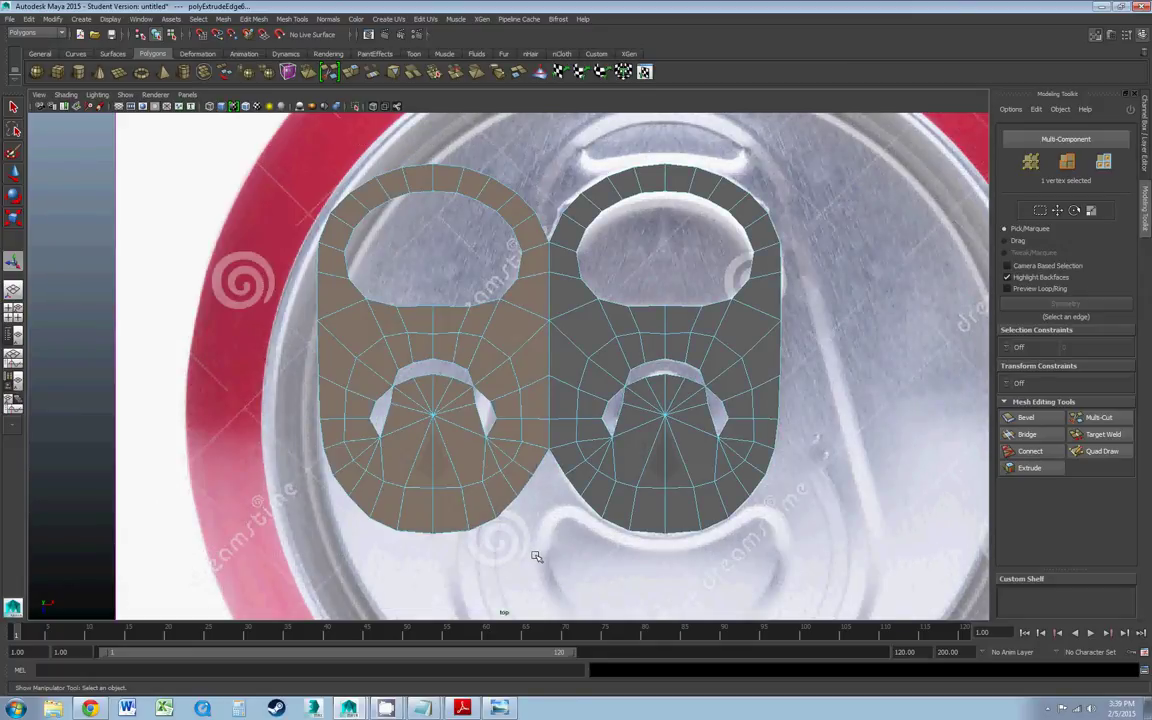
pyautogui.press('Delete')
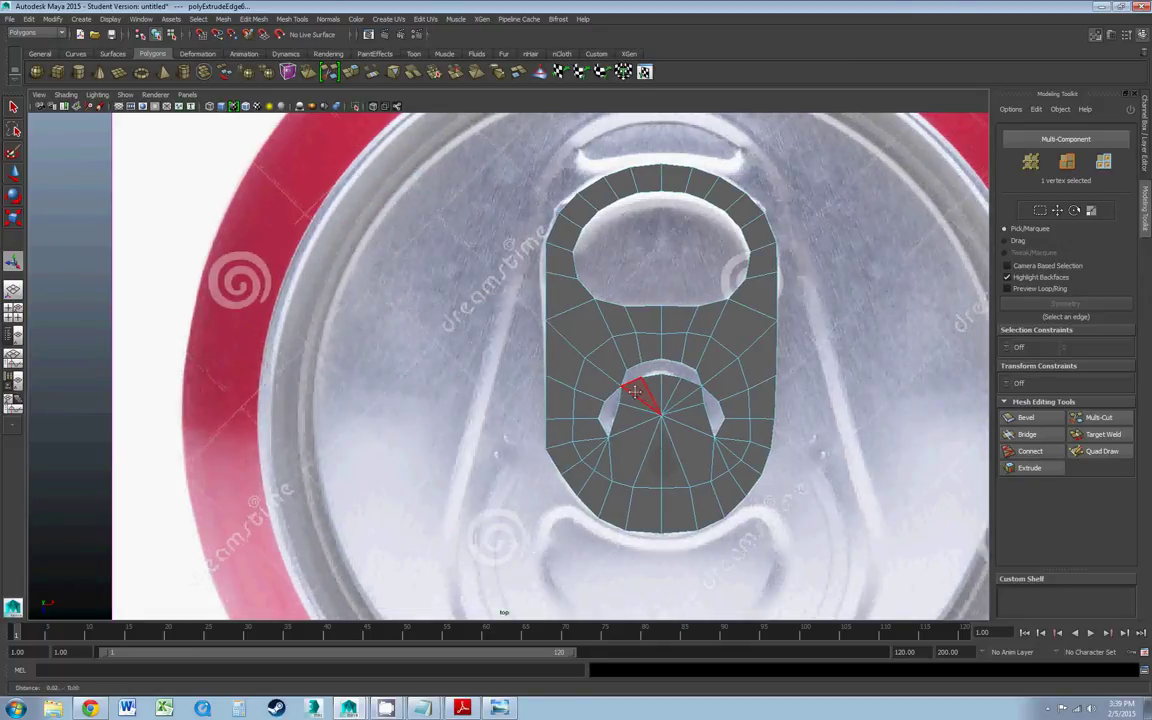
# - Try moving the vertices that pinch the curved slot on its left and right sides, undoing each move
pyautogui.scroll(2, 630, 400)
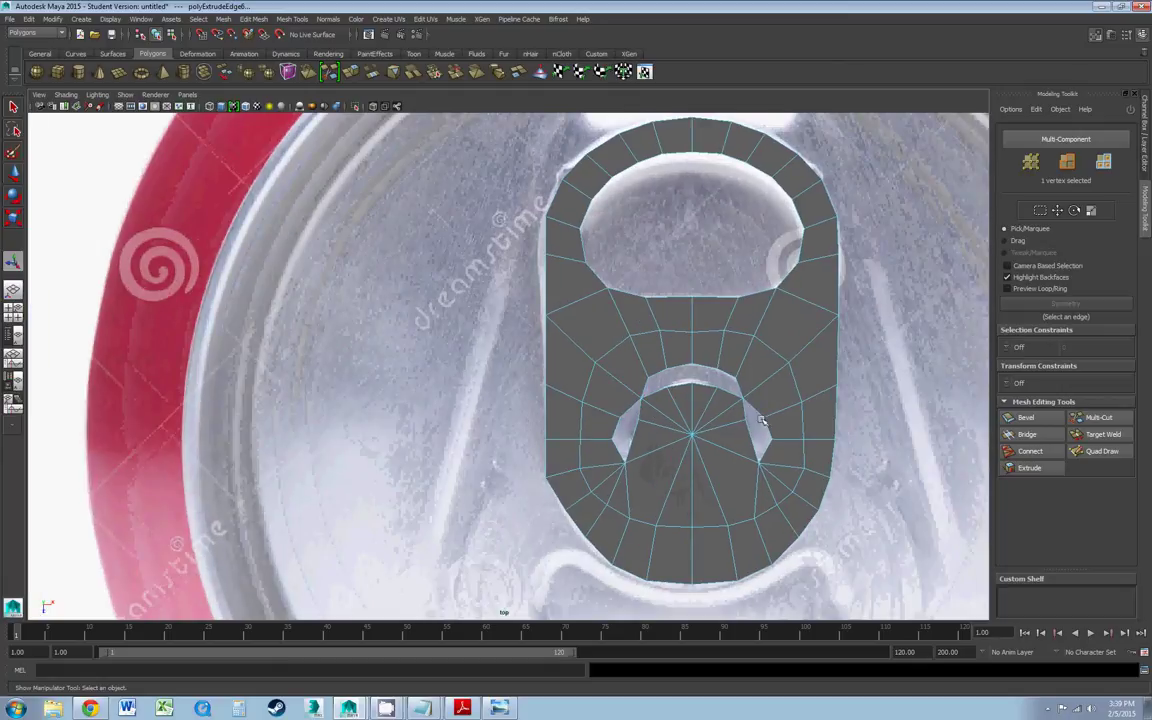
pyautogui.rightClick(656, 402)
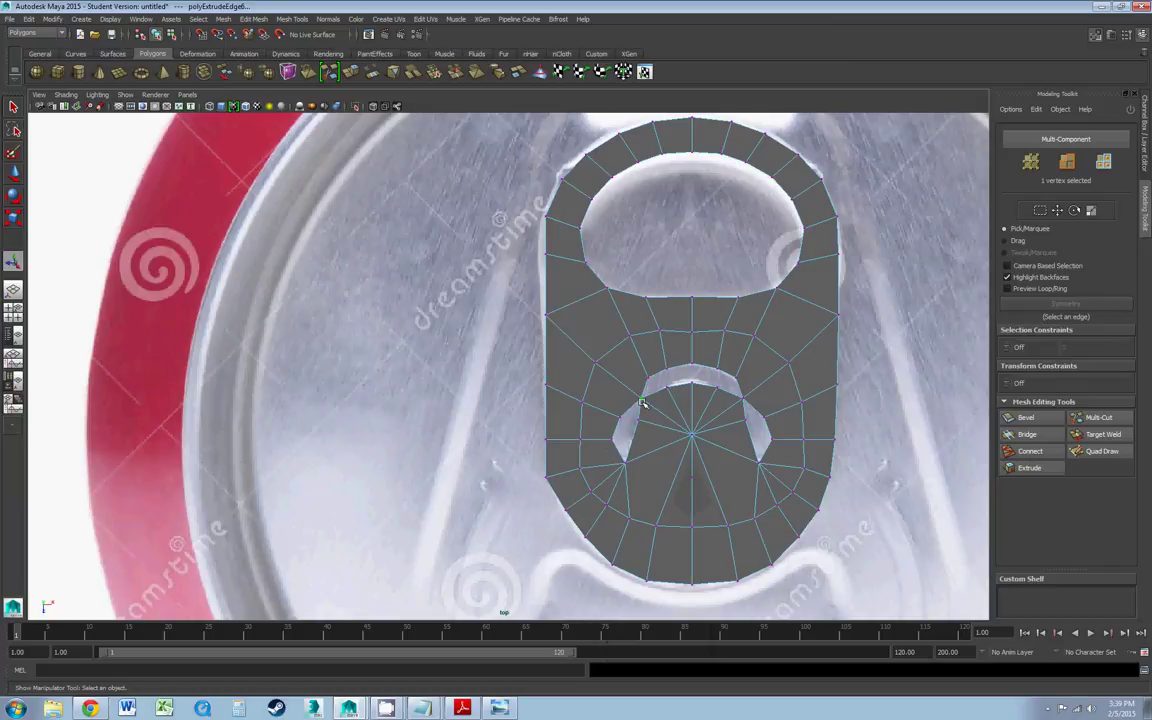
pyautogui.press('w')
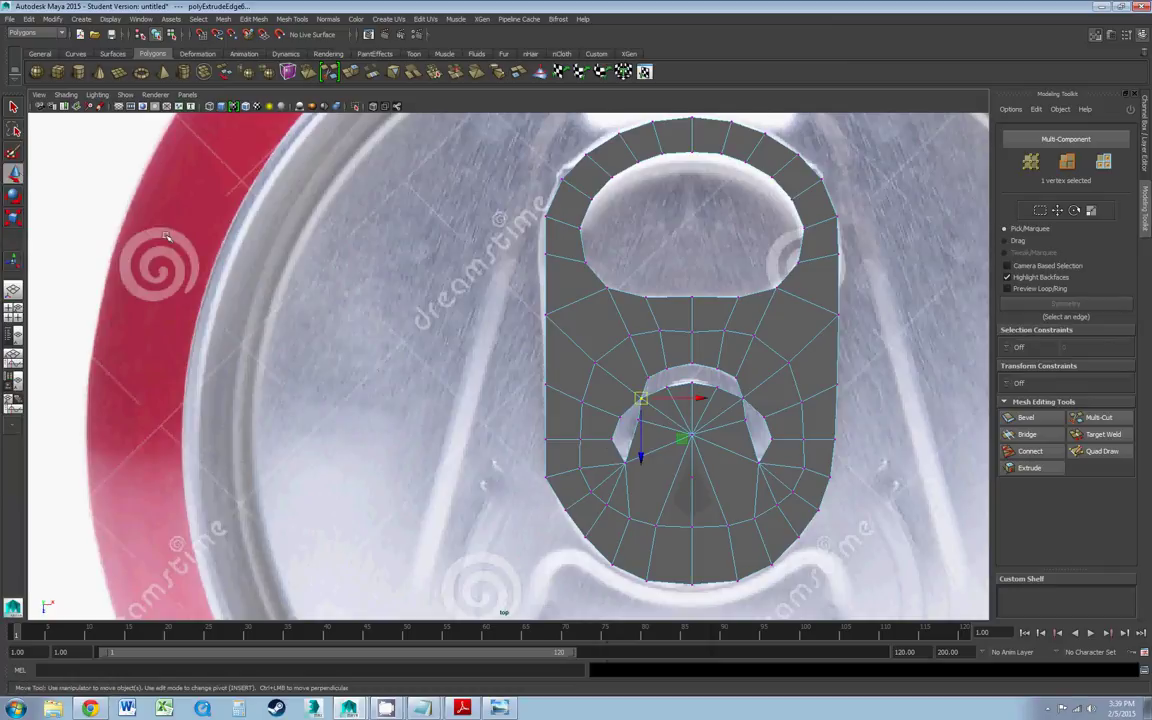
pyautogui.moveTo(651, 405); pyautogui.dragTo(654, 405)
pyautogui.keyDown('alt'); pyautogui.moveTo(644, 399); pyautogui.dragTo(615, 395, button='middle'); pyautogui.keyUp('alt')
pyautogui.hotkey('ctrl', 'z')
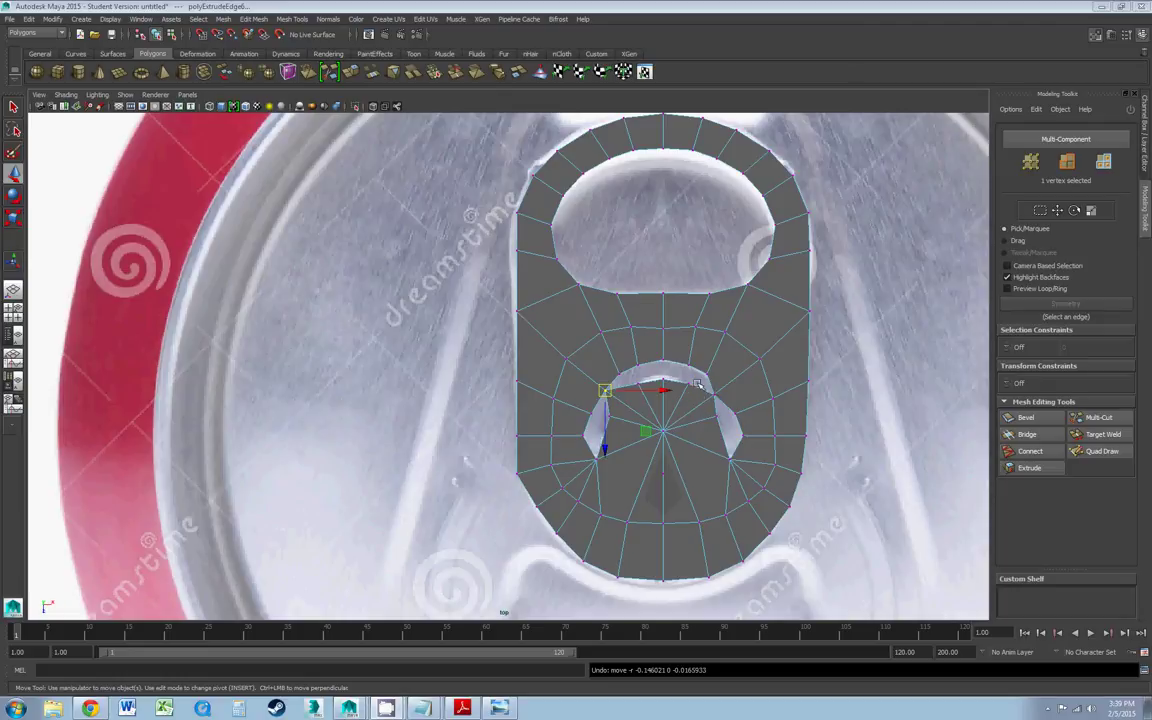
pyautogui.click(714, 393)
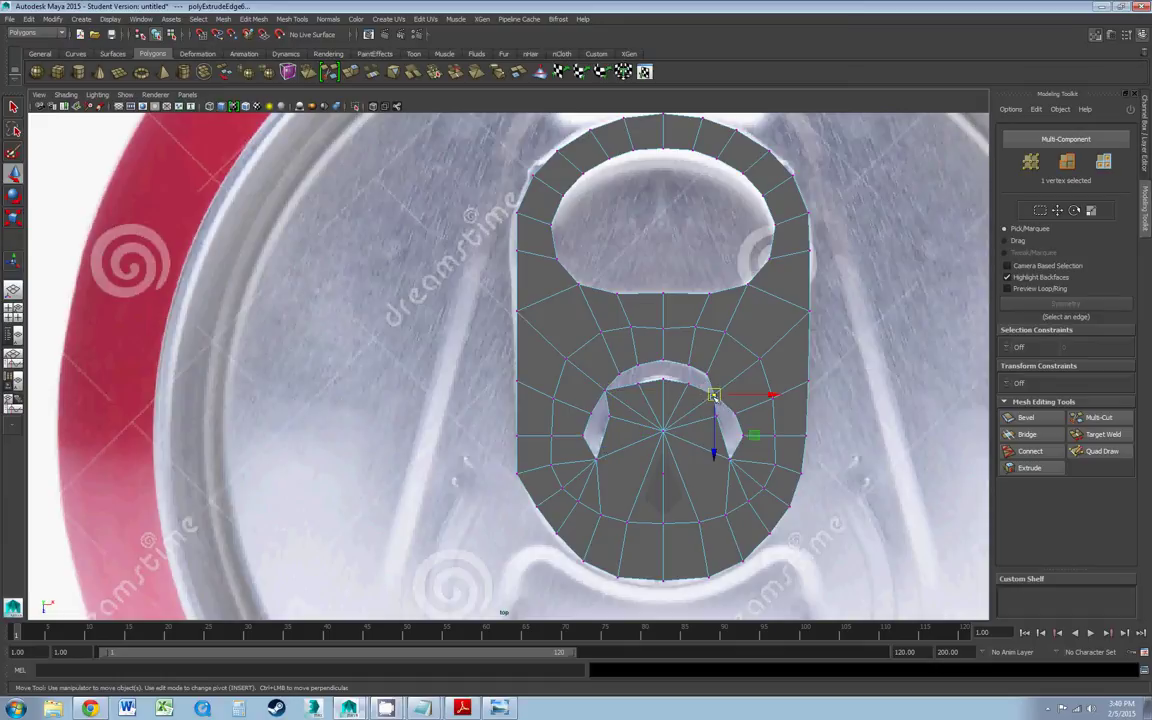
pyautogui.moveTo(710, 398)
pyautogui.mouseDown()
pyautogui.moveTo(728, 386)
pyautogui.moveTo(707, 393)
pyautogui.mouseUp()
pyautogui.hotkey('ctrl', 'z')
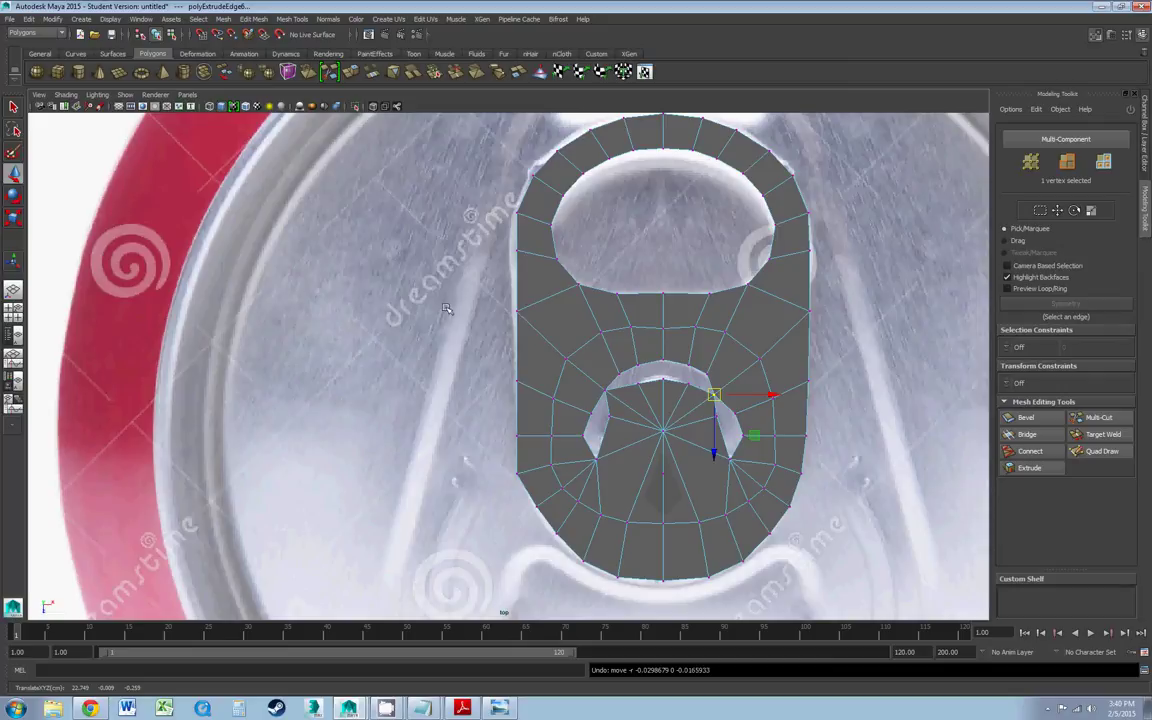
# - Detach the vertex pinching the slot's right side and pull the separated corners apart to open the slot
pyautogui.click(224, 20)
pyautogui.moveTo(252, 20)
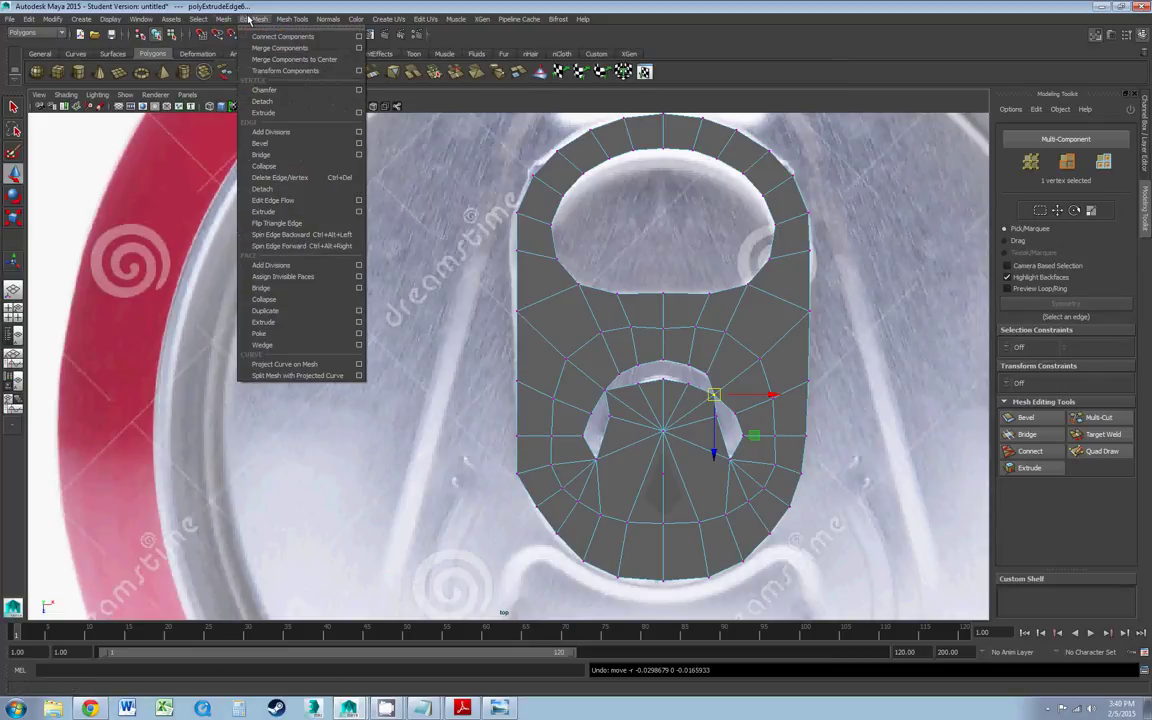
pyautogui.click(258, 104)
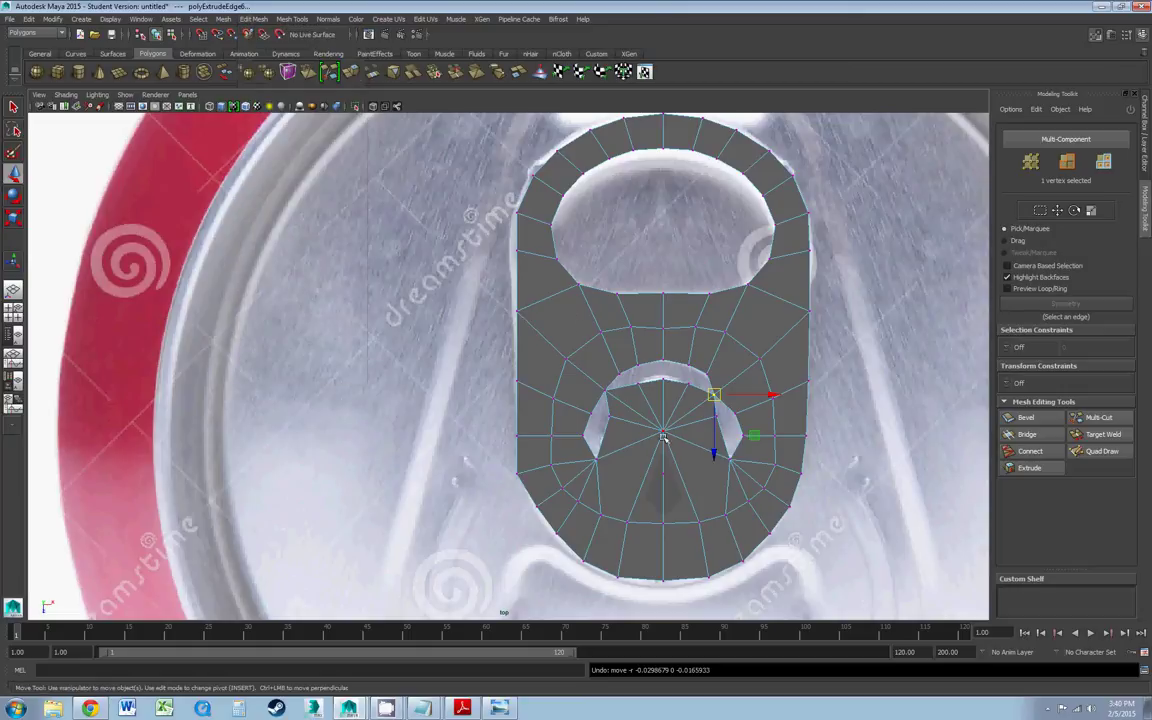
pyautogui.click(714, 395)
pyautogui.moveTo(714, 395)
pyautogui.mouseDown()
pyautogui.moveTo(716, 406)
pyautogui.moveTo(705, 396)
pyautogui.moveTo(728, 394)
pyautogui.moveTo(716, 400)
pyautogui.mouseUp()
pyautogui.hotkey('ctrl', 'z')
pyautogui.hotkey('ctrl', 'z')
pyautogui.click(714, 395)
pyautogui.click(701, 410)
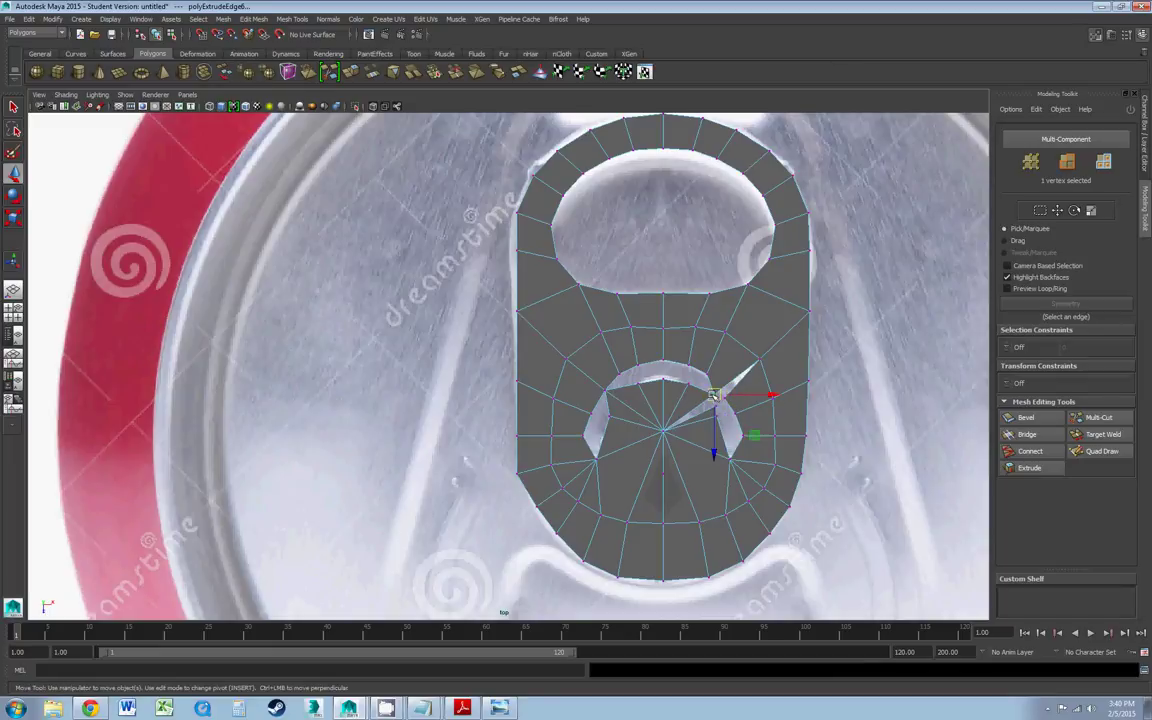
pyautogui.click(712, 399)
# - Separate the corners of the vertex pinching the slot's left side and pull them apart across the slot
pyautogui.click(605, 392)
pyautogui.moveTo(610, 393)
pyautogui.mouseDown()
pyautogui.moveTo(627, 392)
pyautogui.moveTo(607, 384)
pyautogui.mouseUp()
pyautogui.click(605, 390)
pyautogui.click(604, 394)
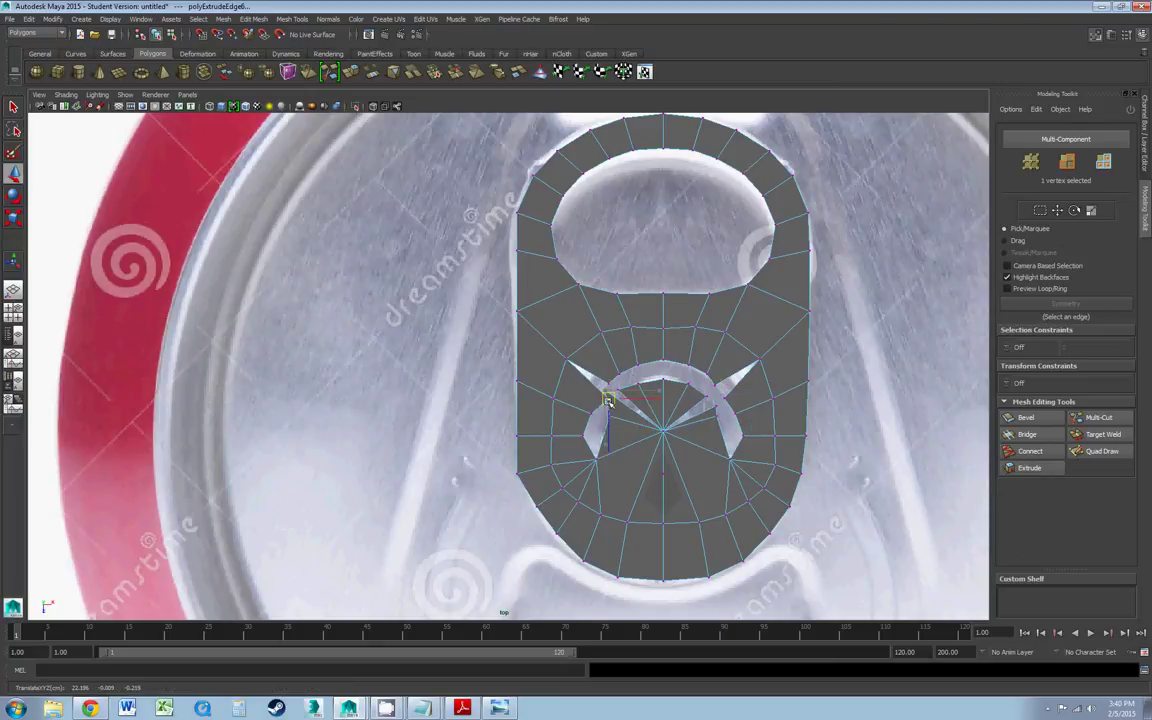
pyautogui.moveTo(604, 391); pyautogui.dragTo(613, 404)
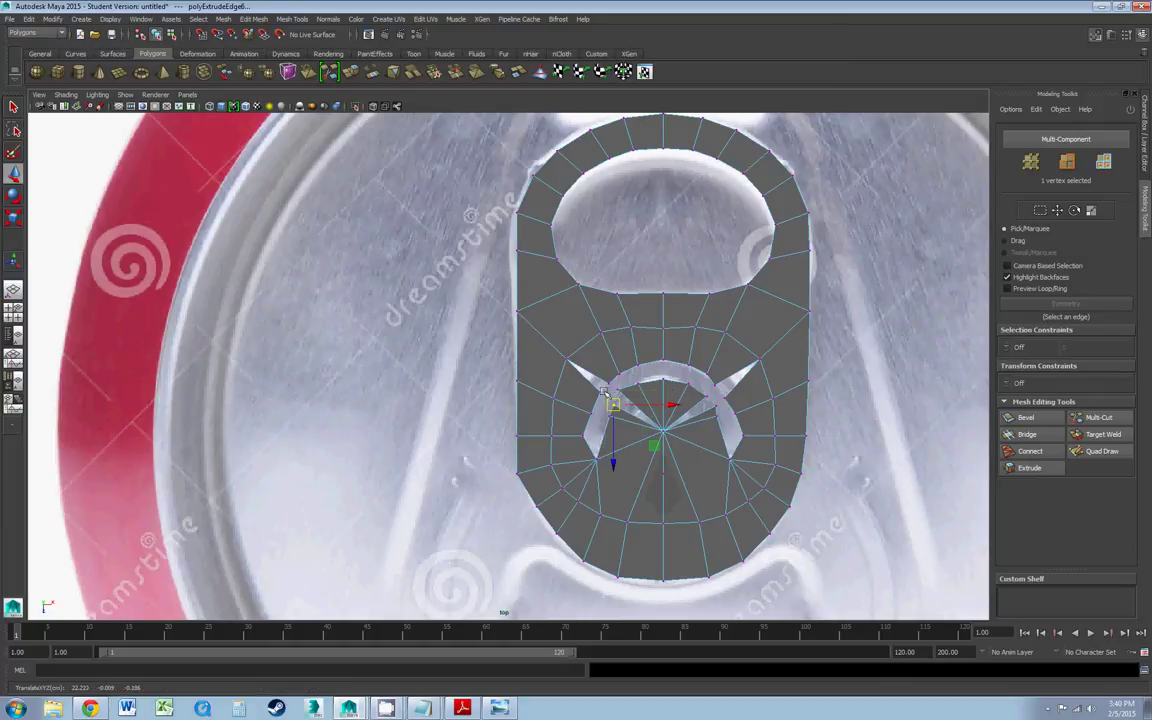
# - Weld the loose corner vertices together with Target Weld on both sides of the slot, closing the wedge-shaped gaps
pyautogui.click(284, 19)
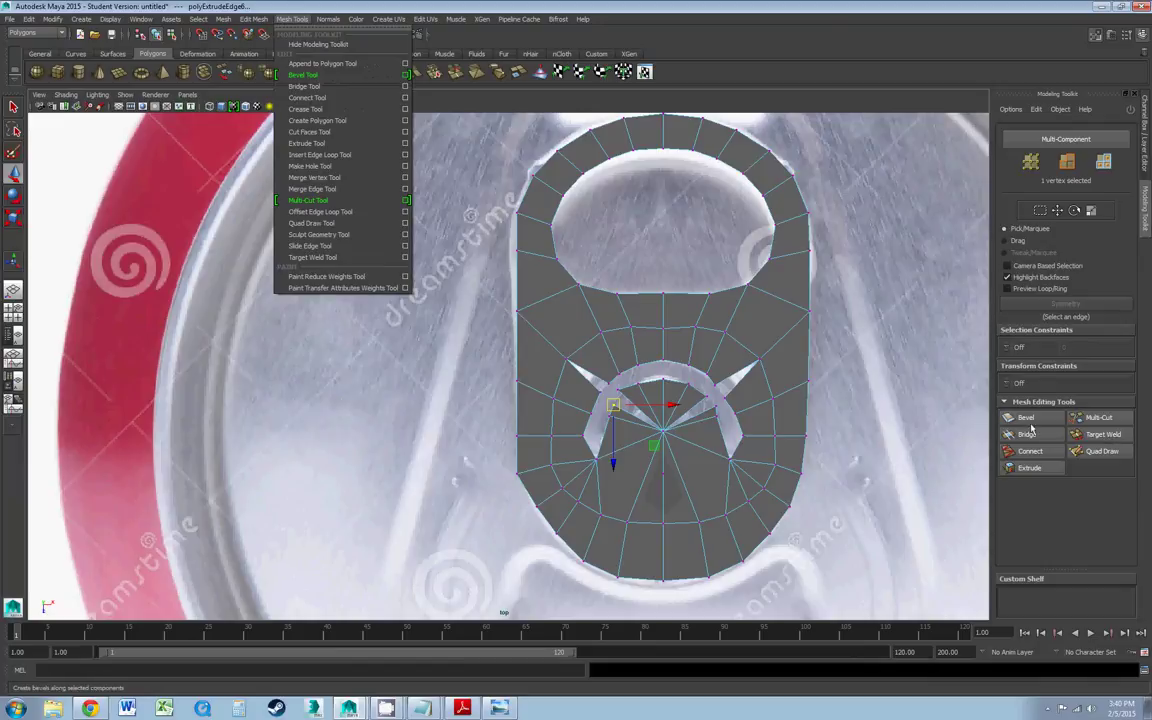
pyautogui.click(1101, 434)
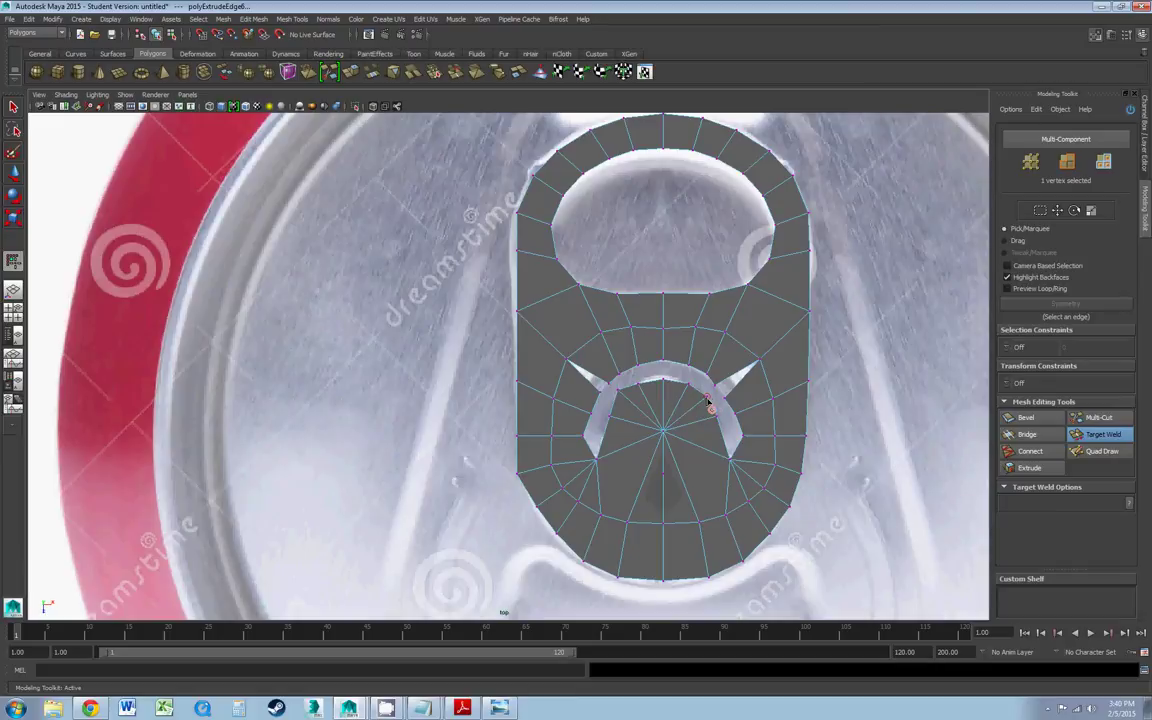
pyautogui.moveTo(717, 389); pyautogui.dragTo(712, 383)
pyautogui.moveTo(598, 393); pyautogui.dragTo(596, 386)
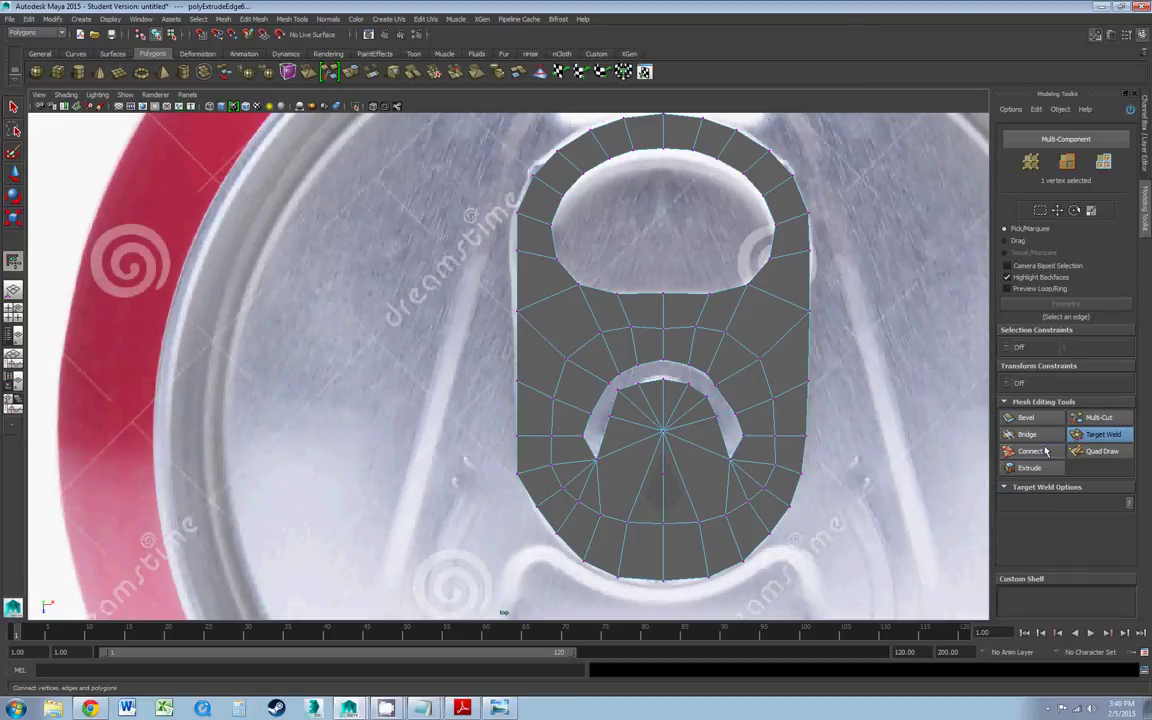
# - Reposition the vertices along both sides of the curved slot's arch so its outline follows the reference more smoothly
pyautogui.click(1090, 434)
pyautogui.click(622, 399)
pyautogui.moveTo(622, 399); pyautogui.dragTo(615, 395, button='right')
pyautogui.click(617, 392)
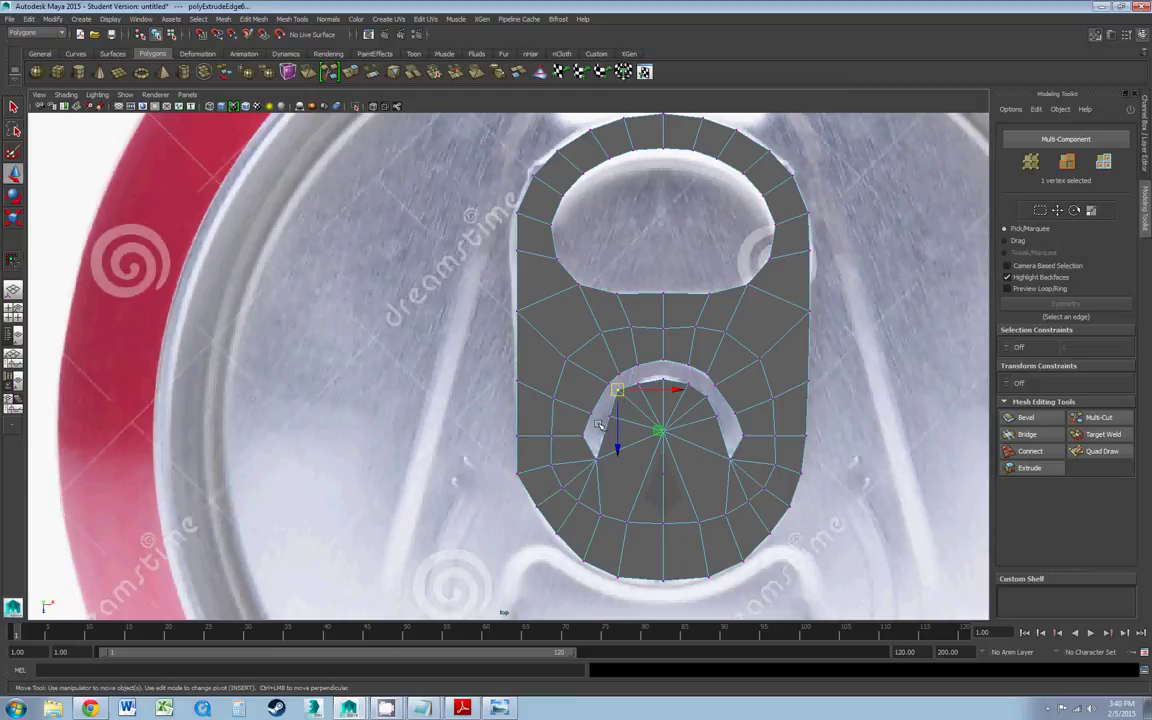
pyautogui.moveTo(619, 391); pyautogui.dragTo(620, 398)
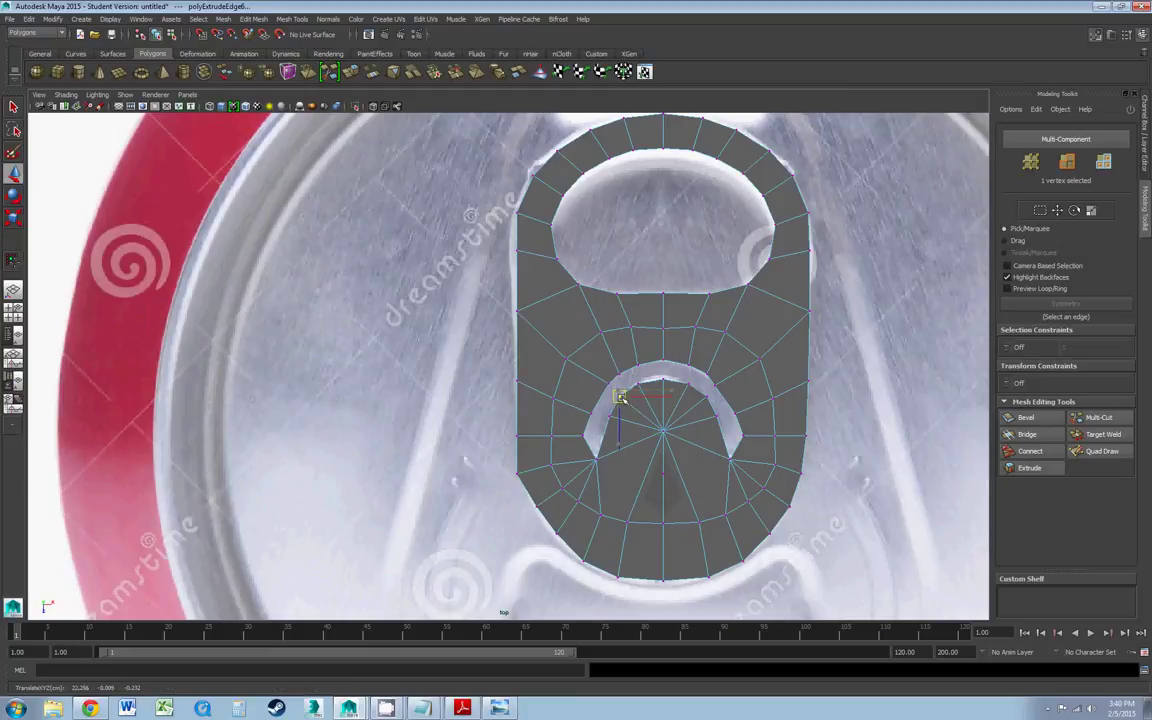
pyautogui.click(710, 397)
pyautogui.click(706, 399)
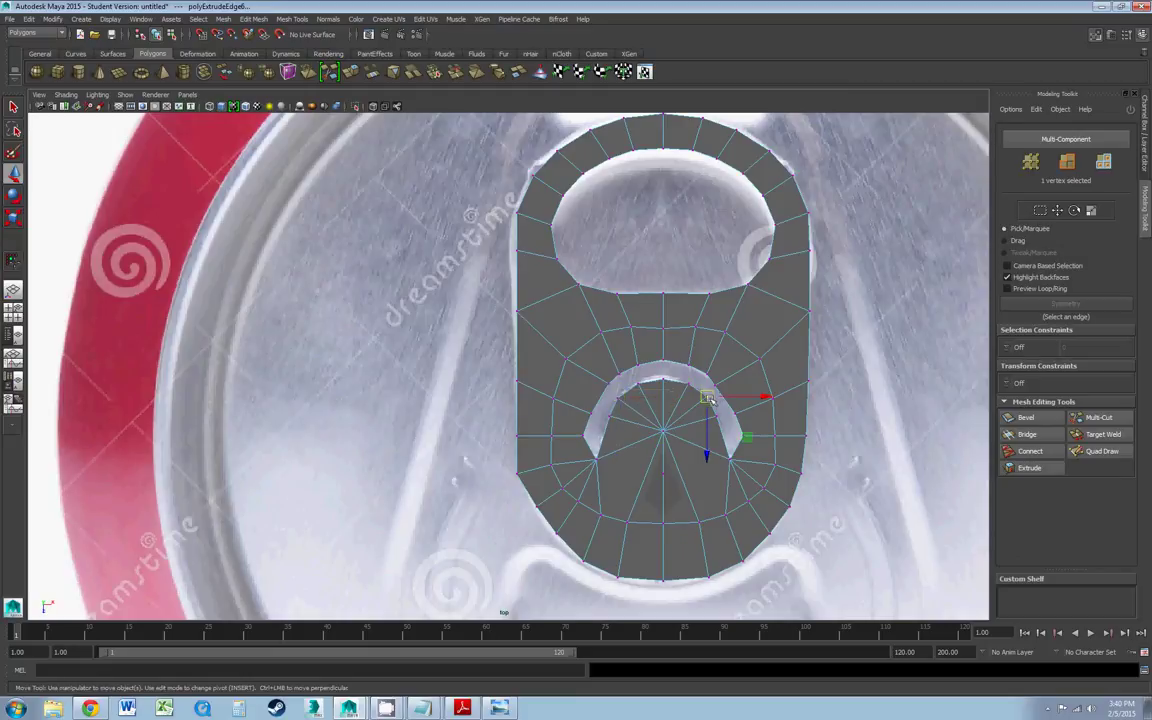
pyautogui.click(716, 385)
pyautogui.moveTo(717, 386); pyautogui.dragTo(726, 389)
pyautogui.click(606, 386)
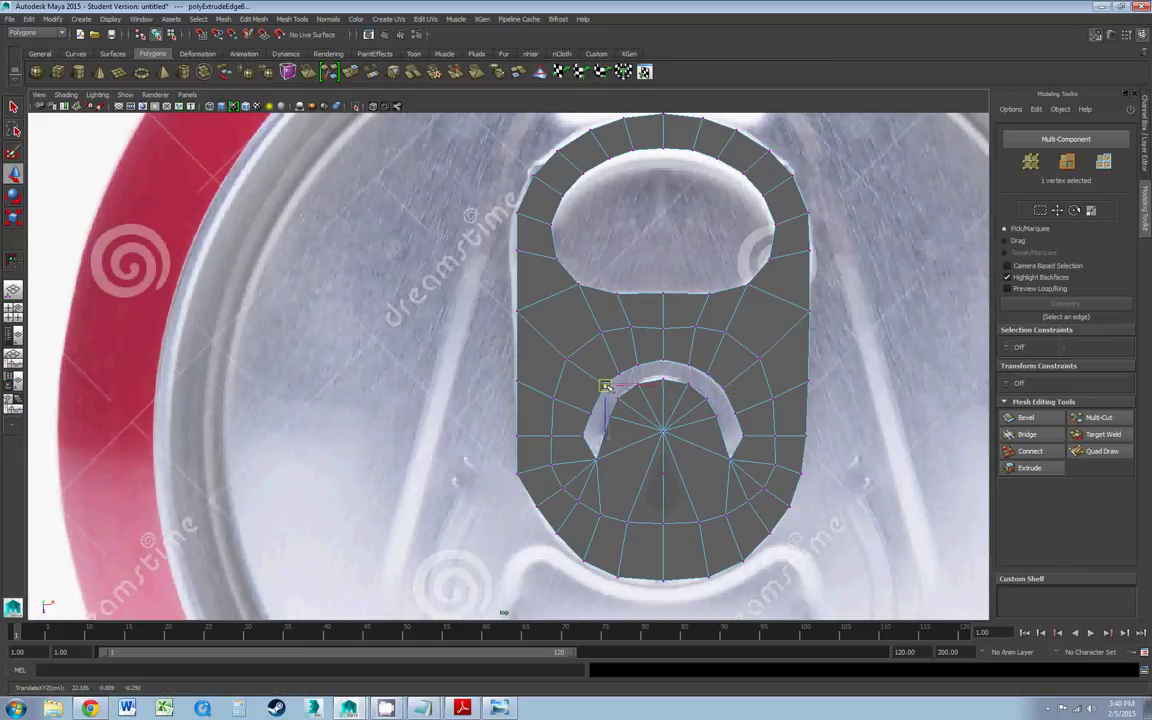
# - Adjust the corner vertices at both lower ends of the curved slot to even out its width
pyautogui.scroll(-5, 548, 319)
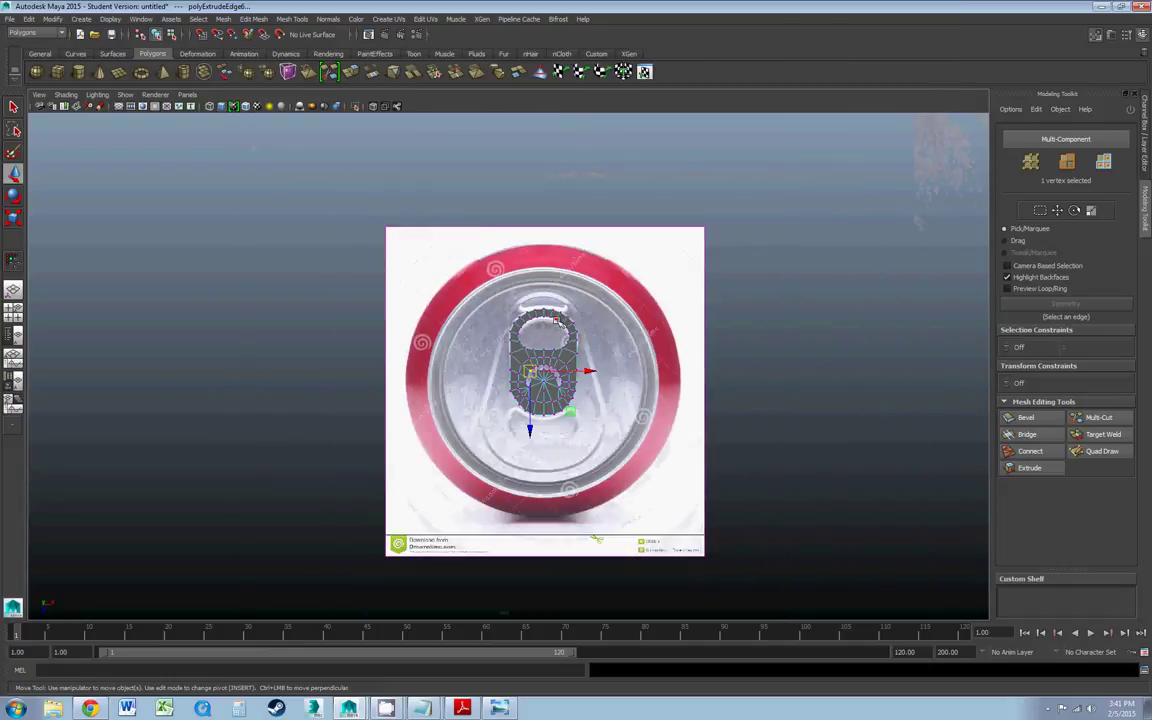
pyautogui.scroll(8, 508, 362)
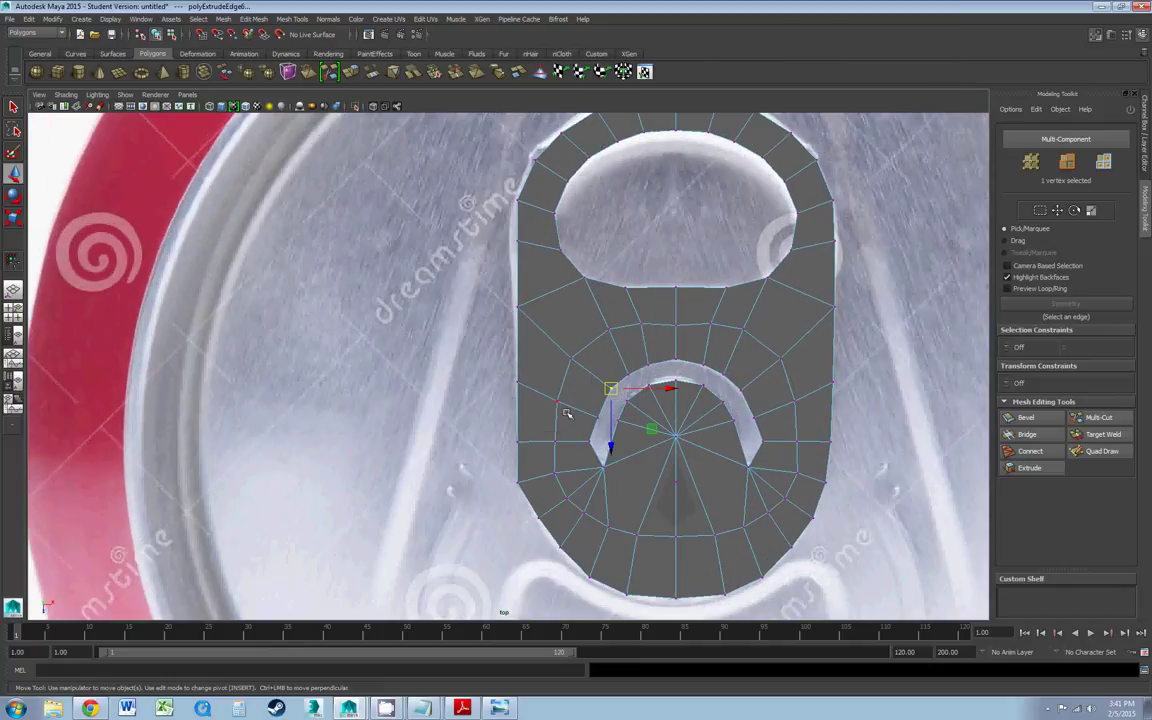
pyautogui.scroll(2, 566, 413)
pyautogui.click(609, 462)
pyautogui.moveTo(610, 462); pyautogui.dragTo(628, 503)
pyautogui.click(628, 494)
pyautogui.click(808, 492)
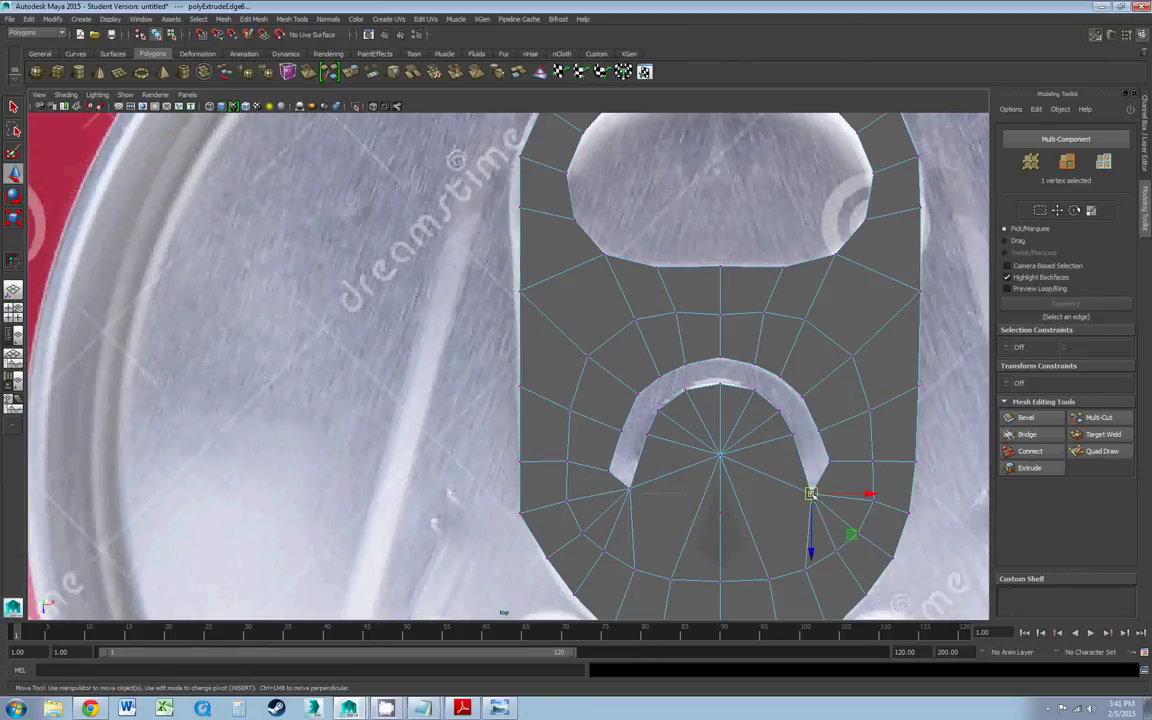
pyautogui.click(830, 463)
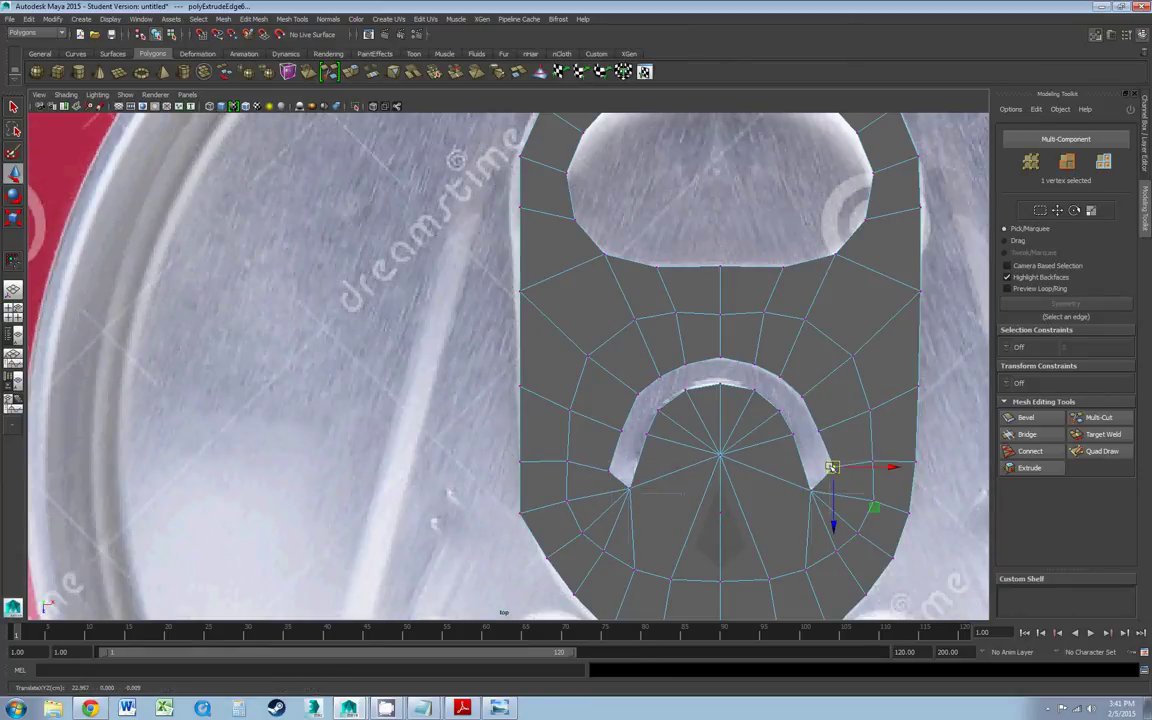
# - Examine the tab's surface and slot at an angle in the perspective view
pyautogui.press('space')
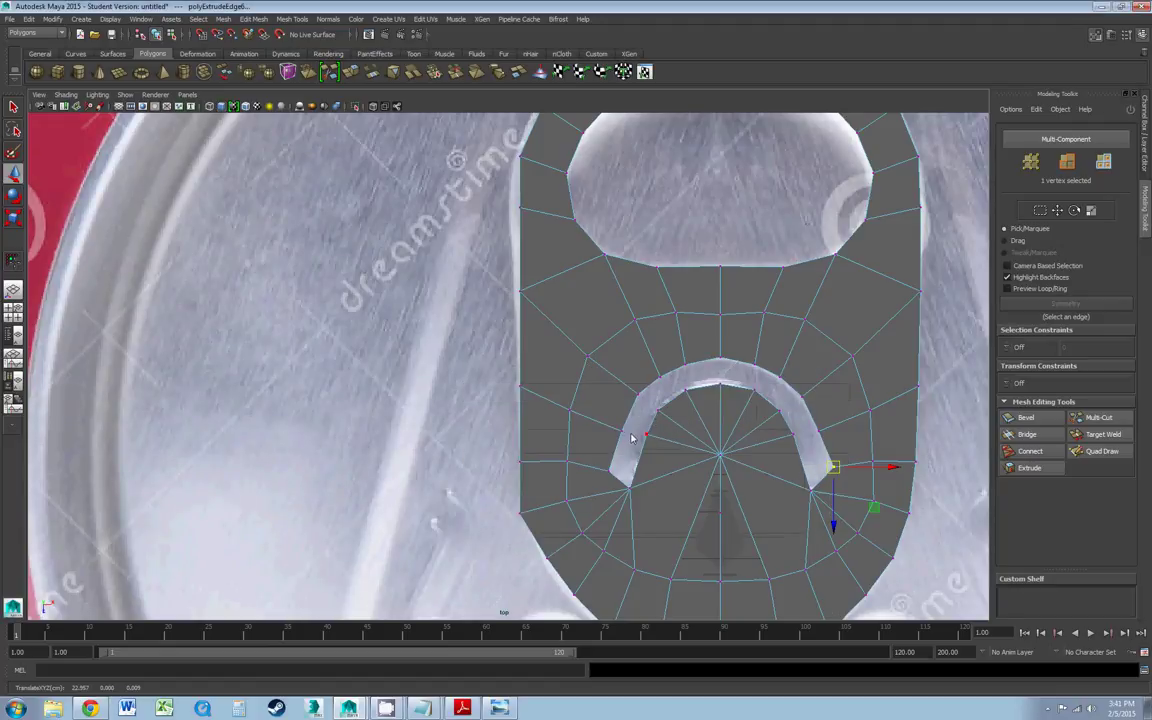
pyautogui.press('space')
pyautogui.keyDown('alt'); pyautogui.moveTo(556, 420); pyautogui.dragTo(476, 332); pyautogui.keyUp('alt')
pyautogui.scroll(3, 476, 332)
pyautogui.keyDown('alt'); pyautogui.moveTo(485, 240); pyautogui.dragTo(497, 330, button='middle'); pyautogui.keyUp('alt')
pyautogui.moveTo(504, 355); pyautogui.dragTo(553, 337, button='right')
pyautogui.scroll(3, 491, 381)
pyautogui.click(517, 371)
pyautogui.click(692, 468)
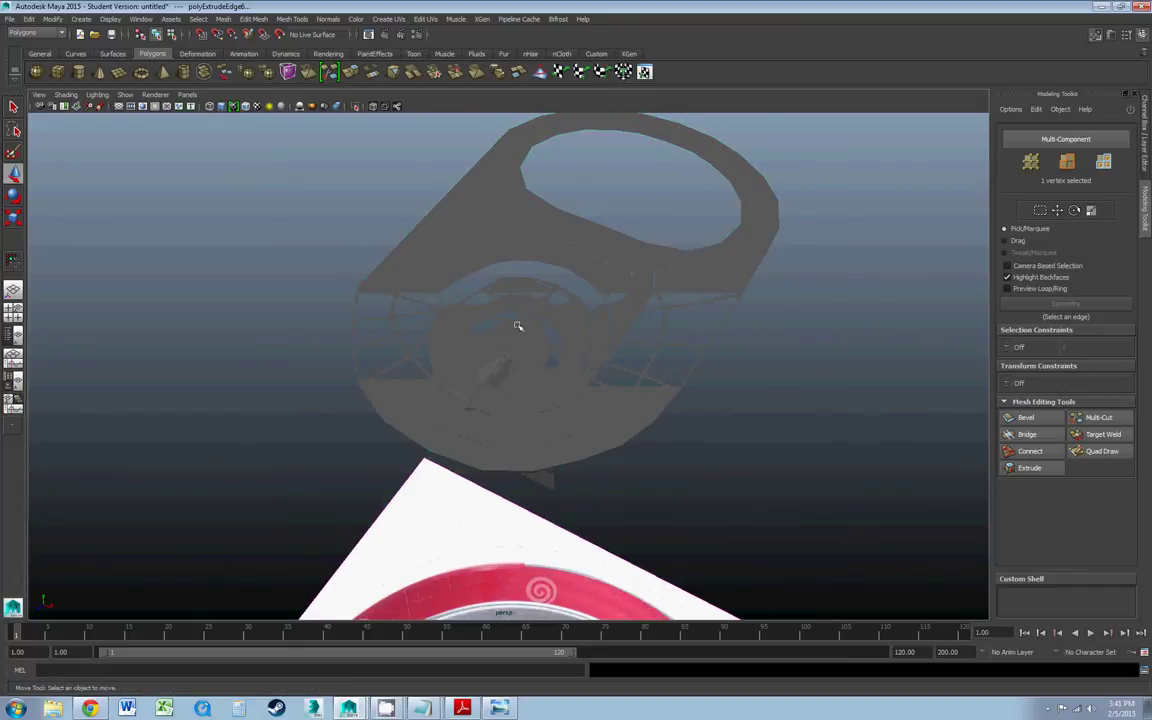
pyautogui.keyDown('alt'); pyautogui.moveTo(507, 405); pyautogui.dragTo(549, 422); pyautogui.keyUp('alt')
pyautogui.click(549, 422)
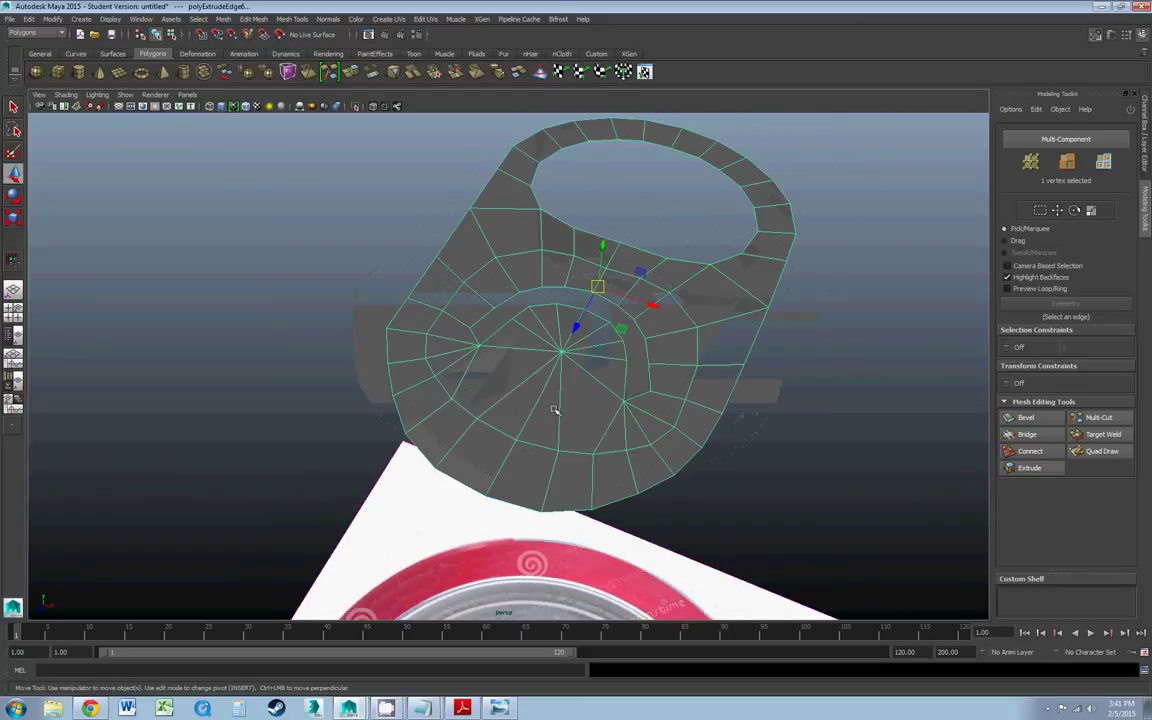
# - Try moving a vertex in the fan area below the curved slot, and undo the move
pyautogui.rightClick(555, 410)
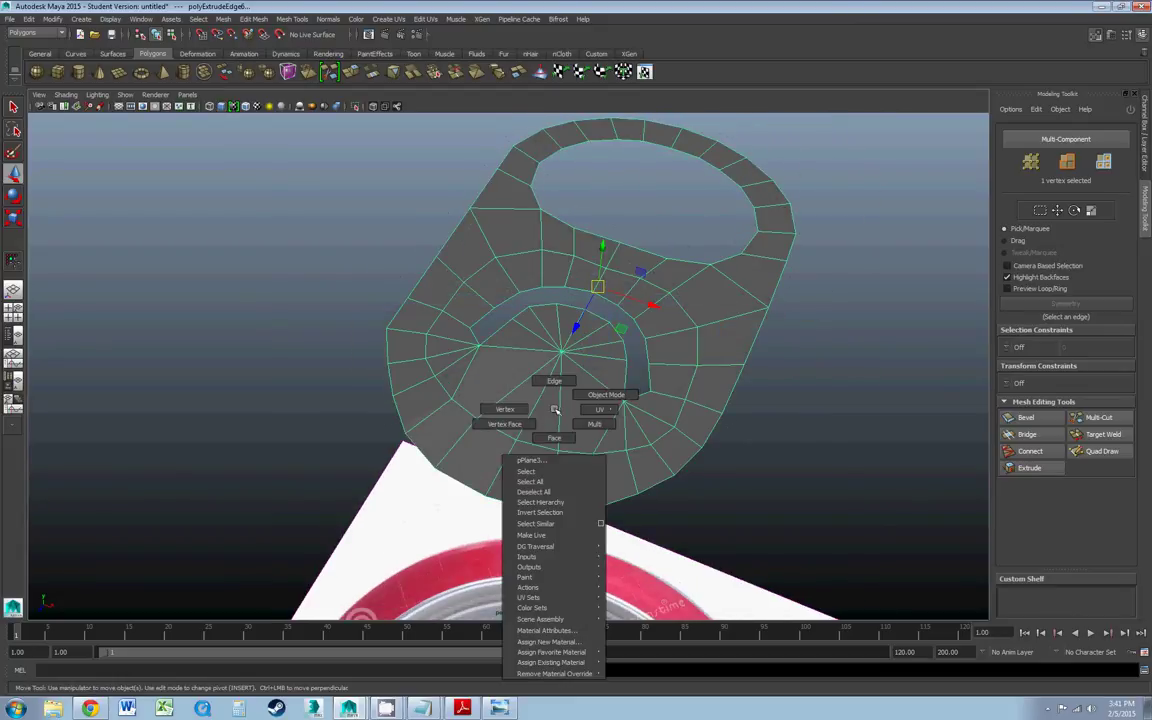
pyautogui.moveTo(556, 410); pyautogui.dragTo(505, 409, button='right')
pyautogui.click(517, 442)
pyautogui.moveTo(535, 449)
pyautogui.mouseDown()
pyautogui.moveTo(546, 455)
pyautogui.moveTo(522, 447)
pyautogui.mouseUp()
pyautogui.hotkey('ctrl', 'z')
pyautogui.click(541, 396)
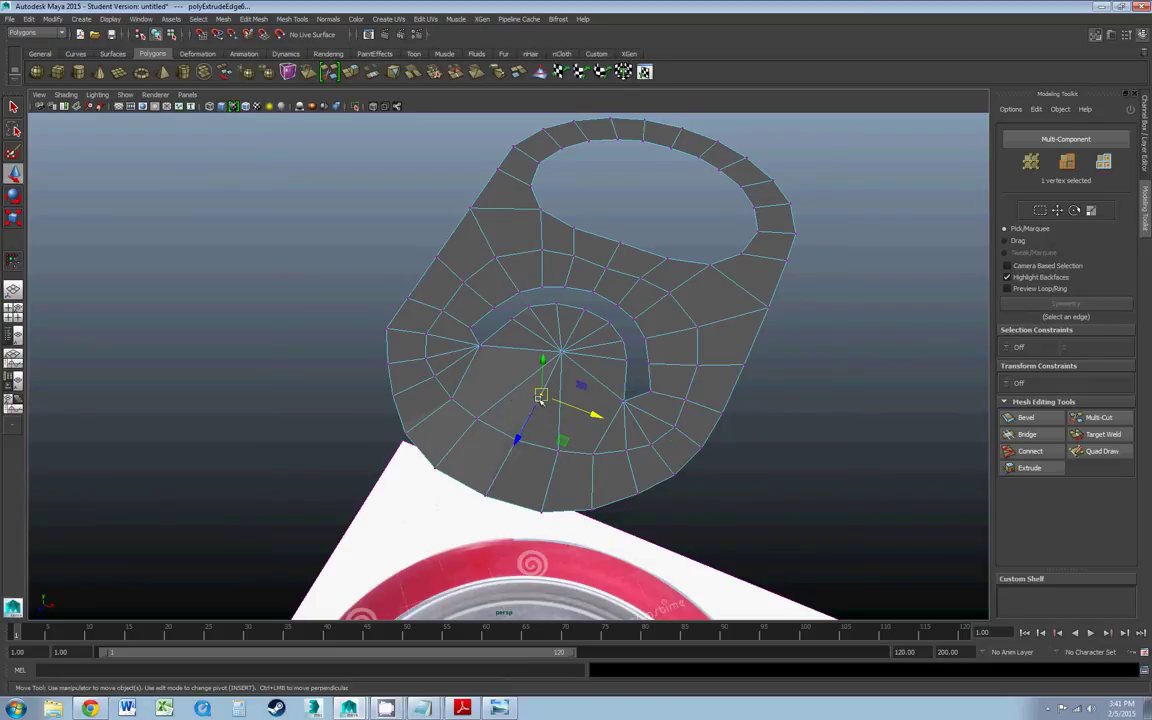
pyautogui.click(533, 403)
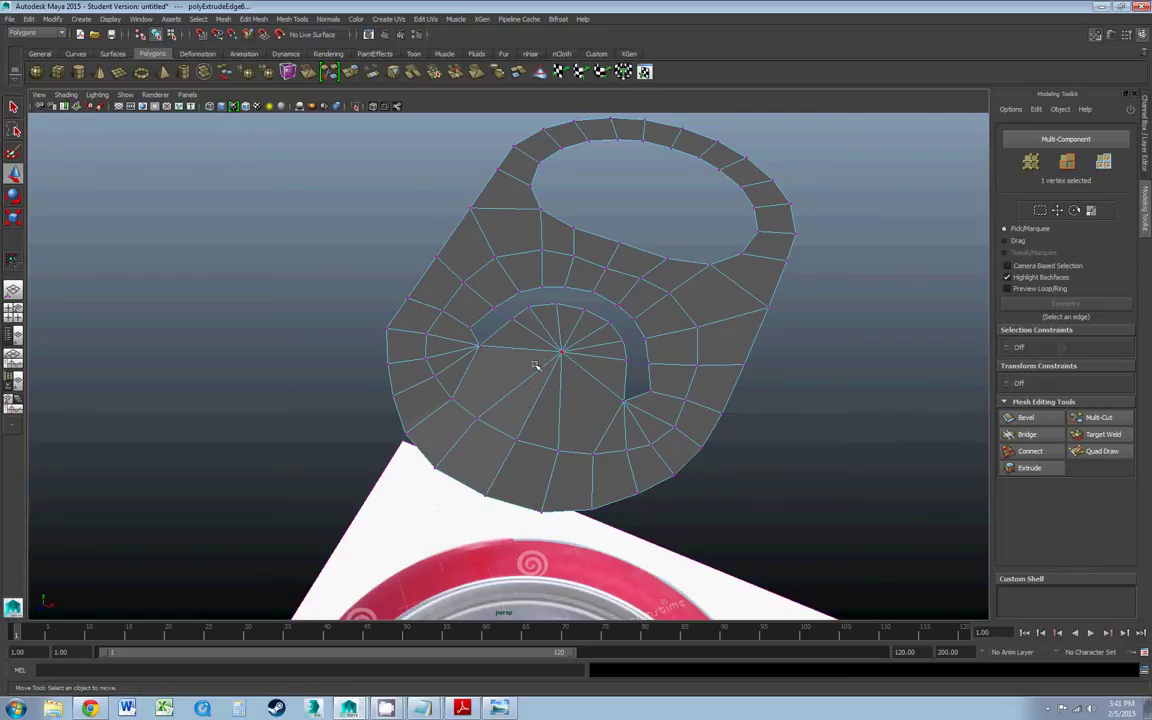
# - Inspect the fan faces and rounded end of the tab from several angles, checking the vertices around the dark shading
pyautogui.moveTo(663, 452); pyautogui.dragTo(710, 428, button='right')
pyautogui.click(581, 458)
pyautogui.scroll(3, 579, 457)
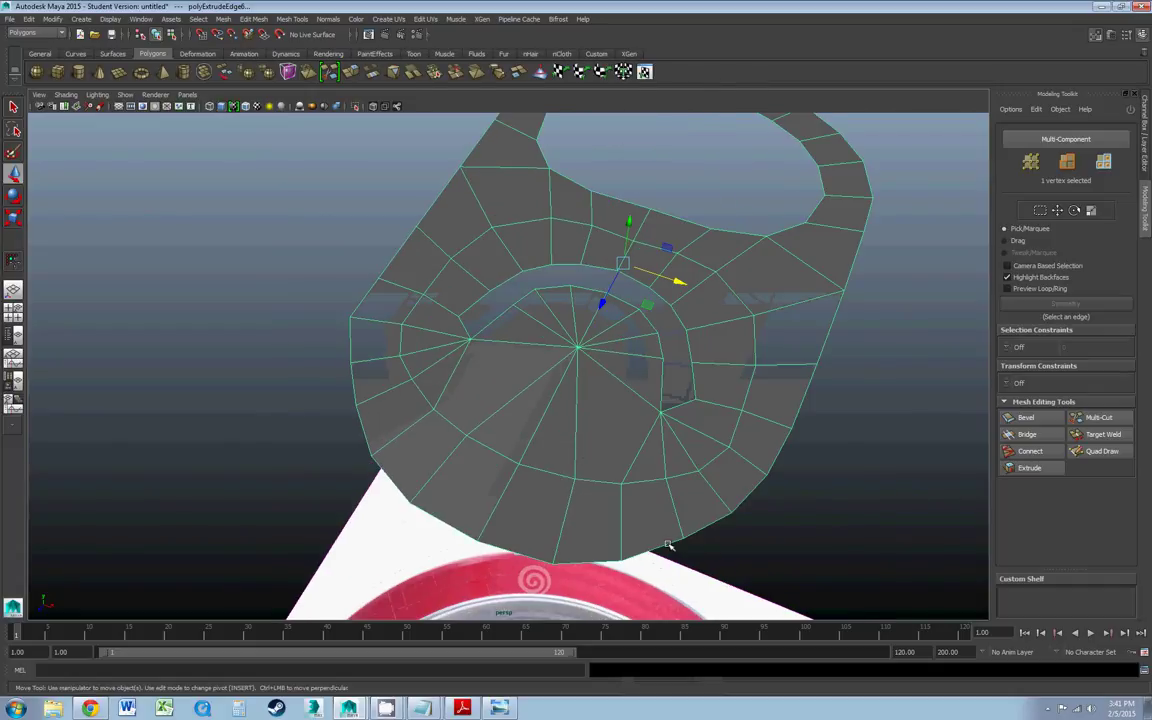
pyautogui.scroll(-4, 668, 545)
pyautogui.press('F8')
pyautogui.scroll(3, 575, 437)
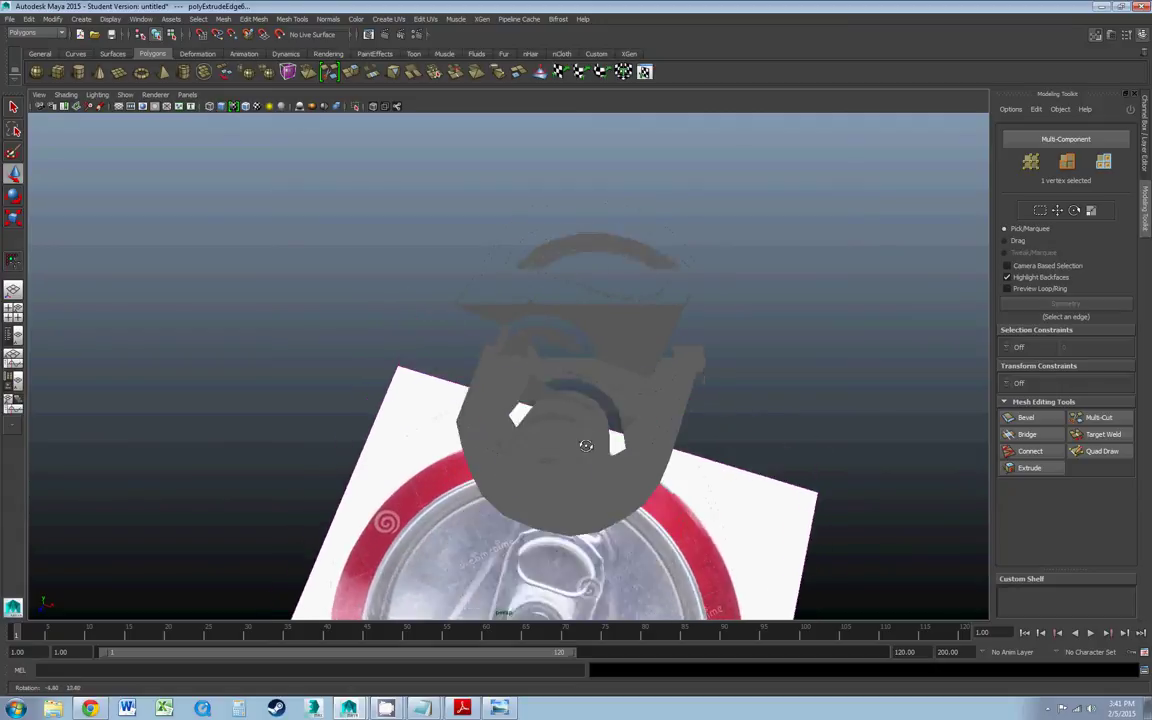
pyautogui.scroll(-3, 581, 427)
pyautogui.keyDown('alt'); pyautogui.moveTo(565, 429); pyautogui.dragTo(518, 405); pyautogui.keyUp('alt')
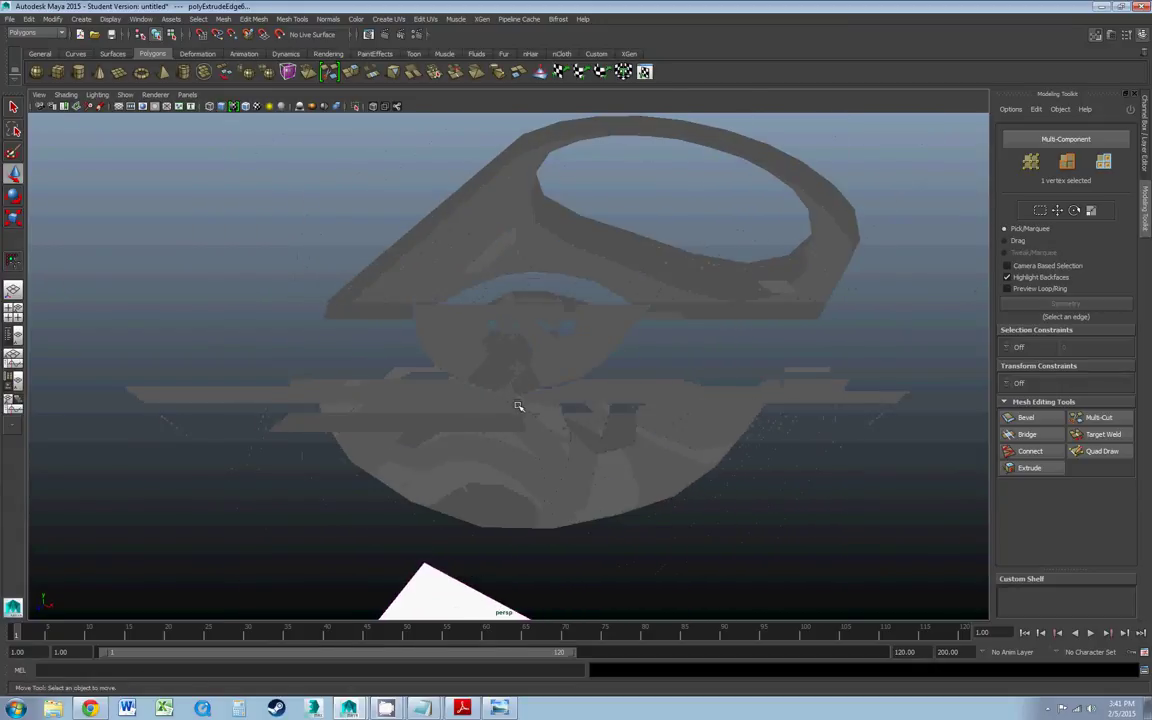
pyautogui.moveTo(518, 405)
pyautogui.mouseDown(button='right')
pyautogui.moveTo(557, 398)
pyautogui.moveTo(515, 418)
pyautogui.mouseUp(button='right')
pyautogui.click(517, 417)
pyautogui.click(470, 496)
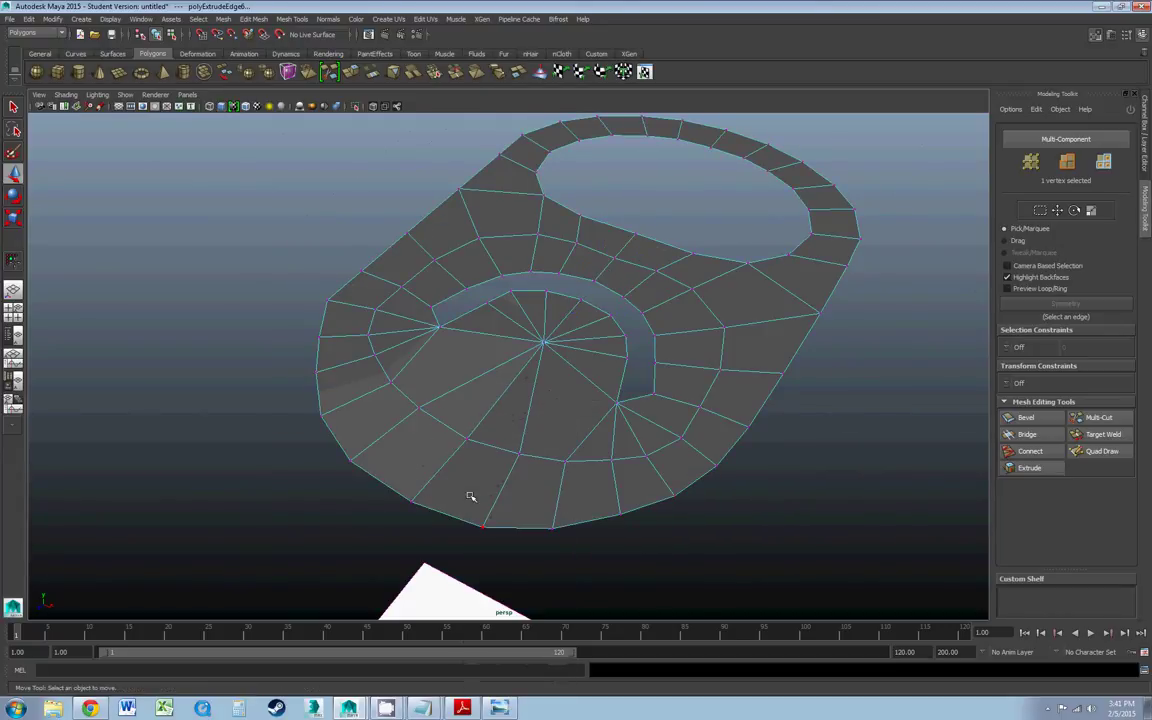
pyautogui.click(481, 436)
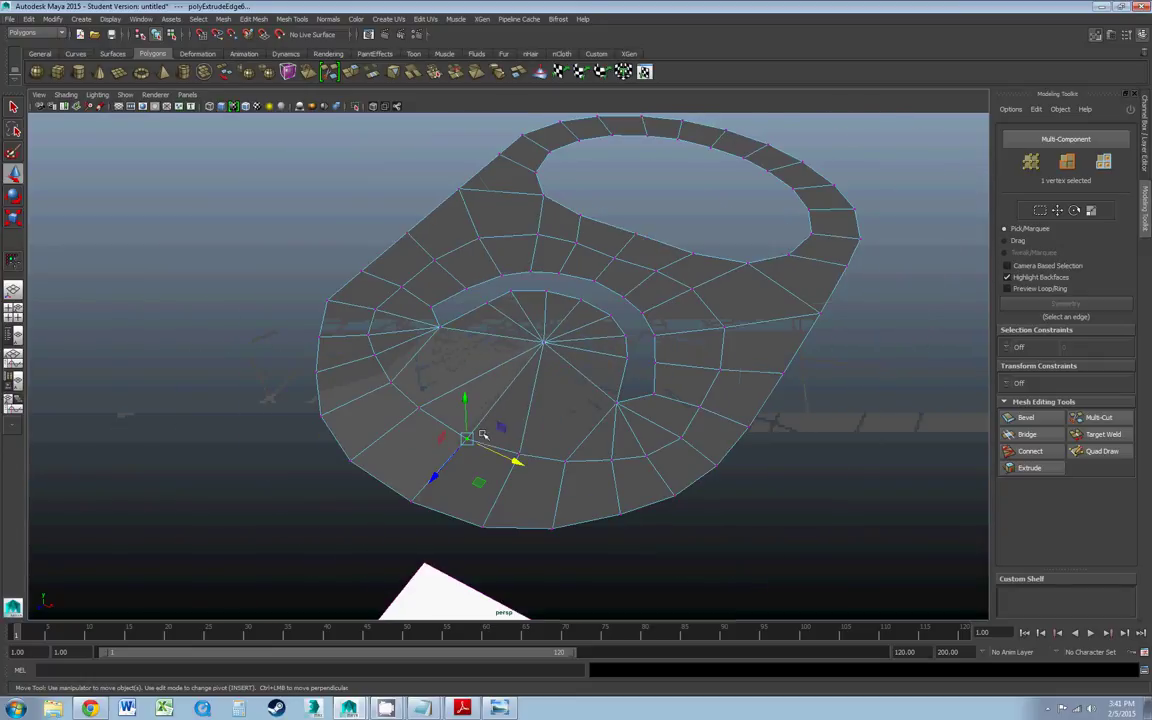
pyautogui.keyDown('alt'); pyautogui.moveTo(483, 434); pyautogui.dragTo(527, 404); pyautogui.keyUp('alt')
pyautogui.scroll(-5, 545, 411)
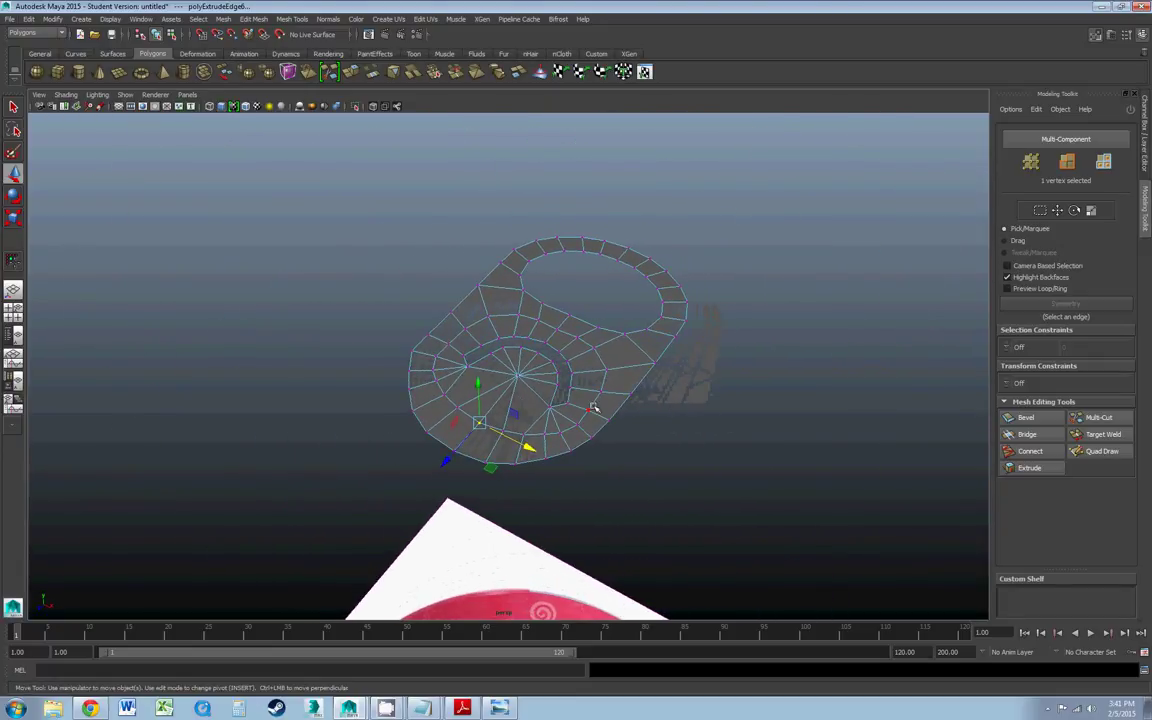
# - Extrude all faces of the tab upward to give the flat mesh a thin, even thickness
pyautogui.rightClick(593, 407)
pyautogui.click(594, 435)
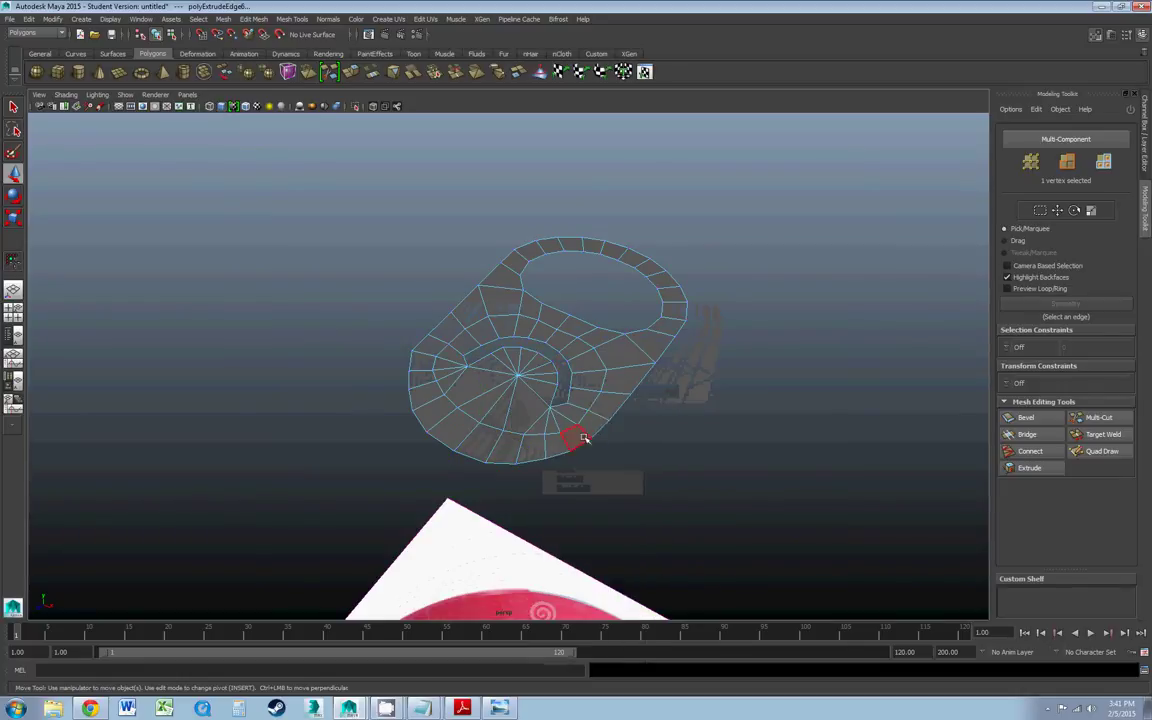
pyautogui.click(525, 412)
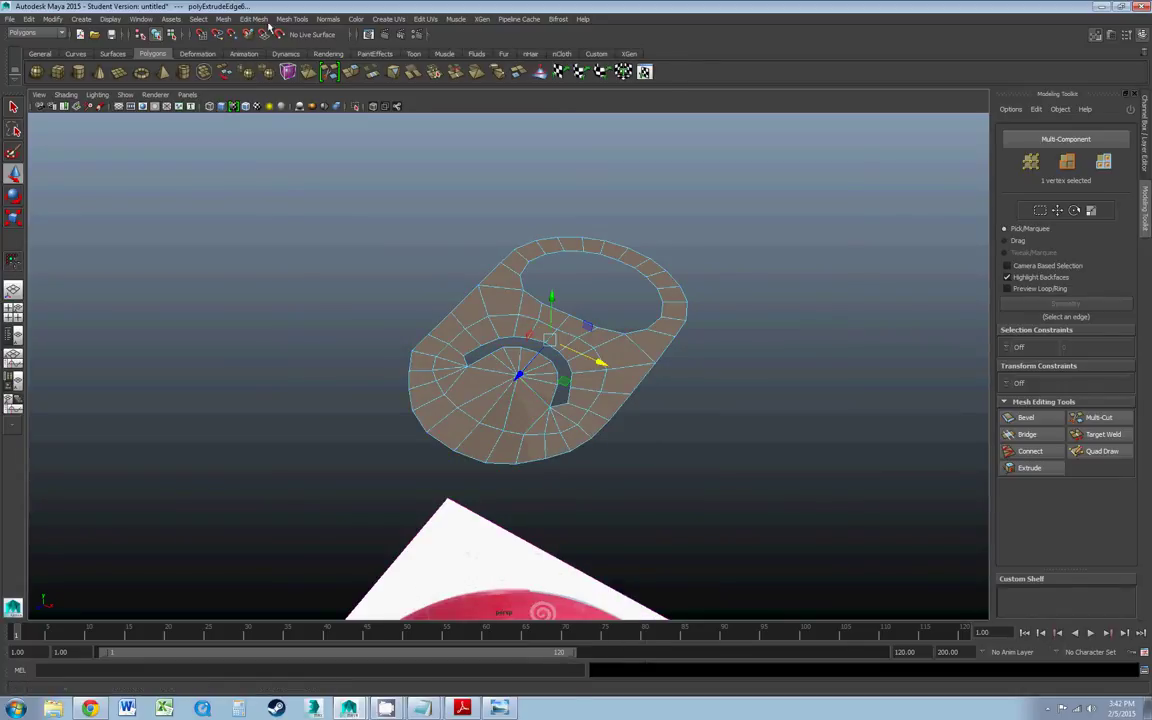
pyautogui.click(281, 21)
pyautogui.moveTo(259, 21)
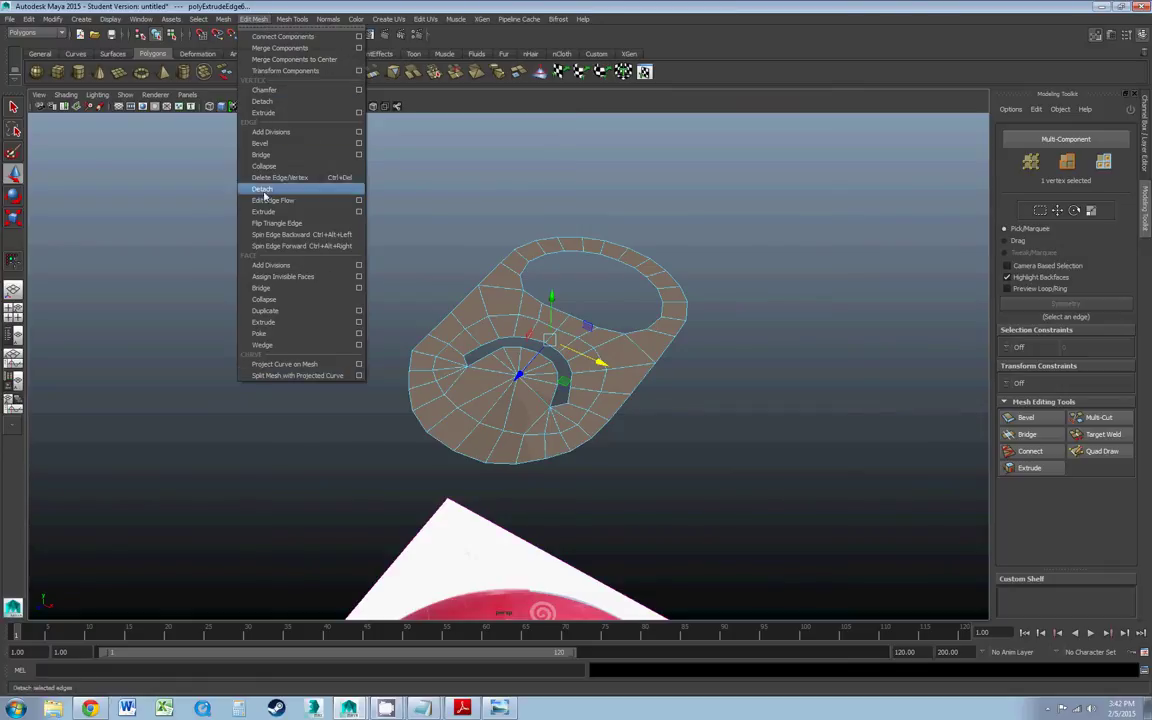
pyautogui.click(264, 322)
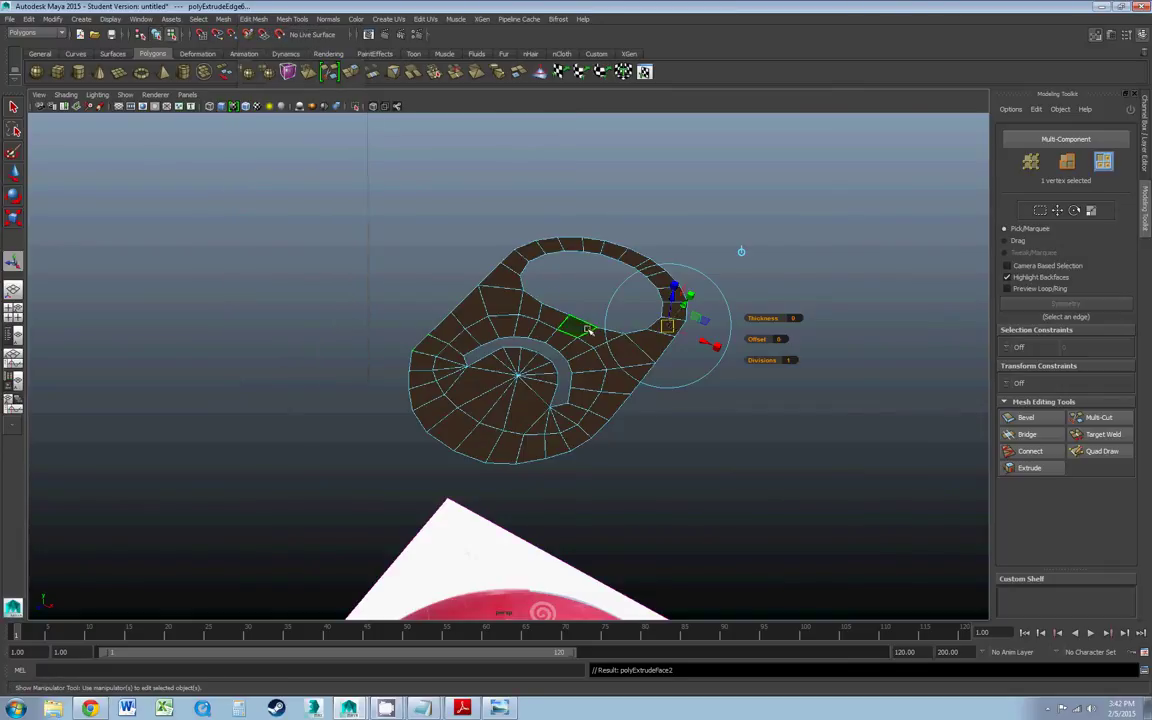
pyautogui.moveTo(674, 298); pyautogui.dragTo(674, 288)
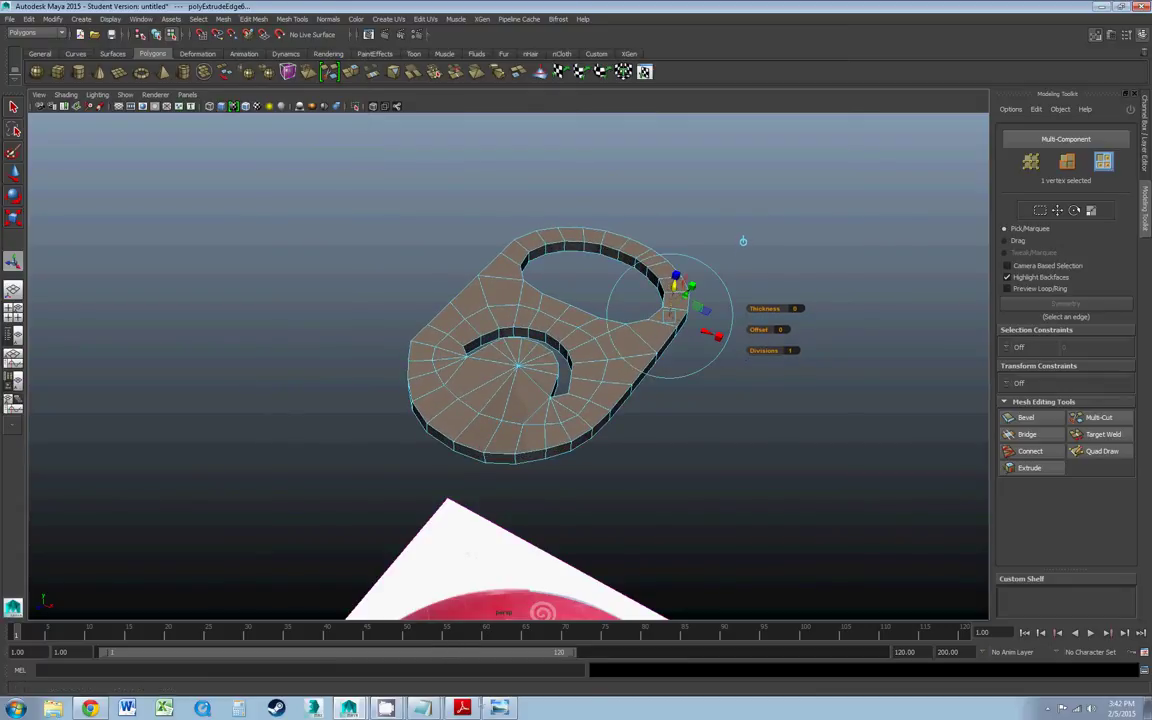
# - Switch to Windows Photo Viewer to examine the tab in the soda can top photo, and return to Maya
pyautogui.click(495, 707)
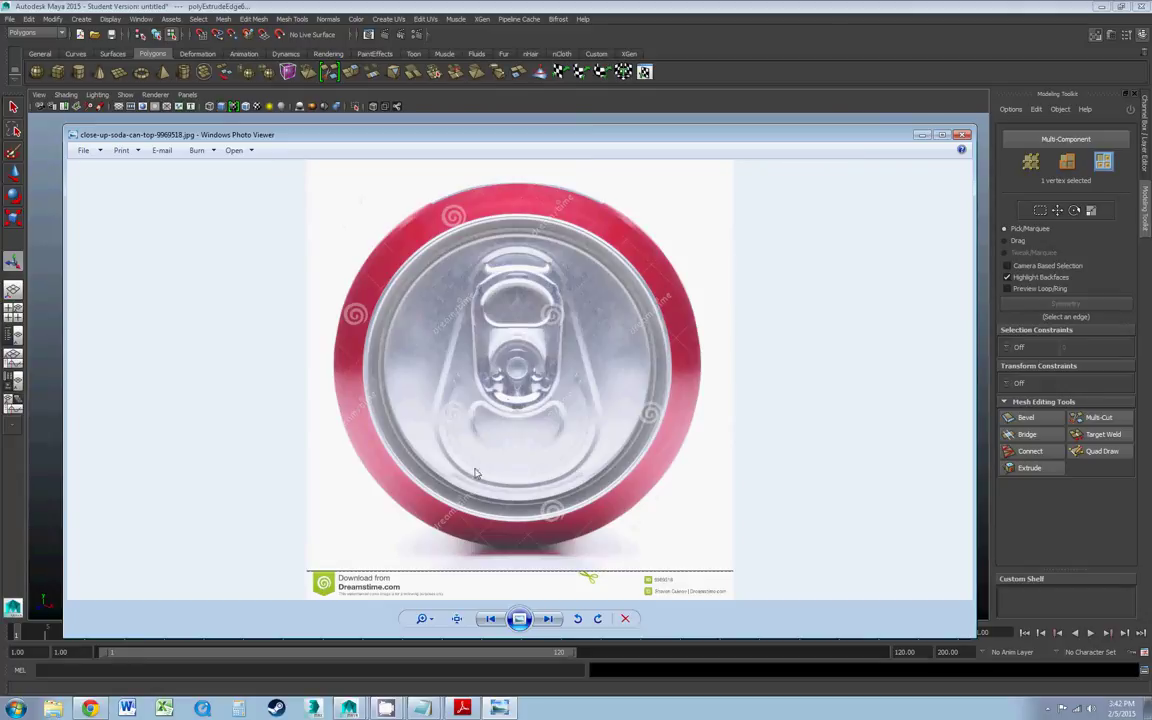
pyautogui.click(350, 706)
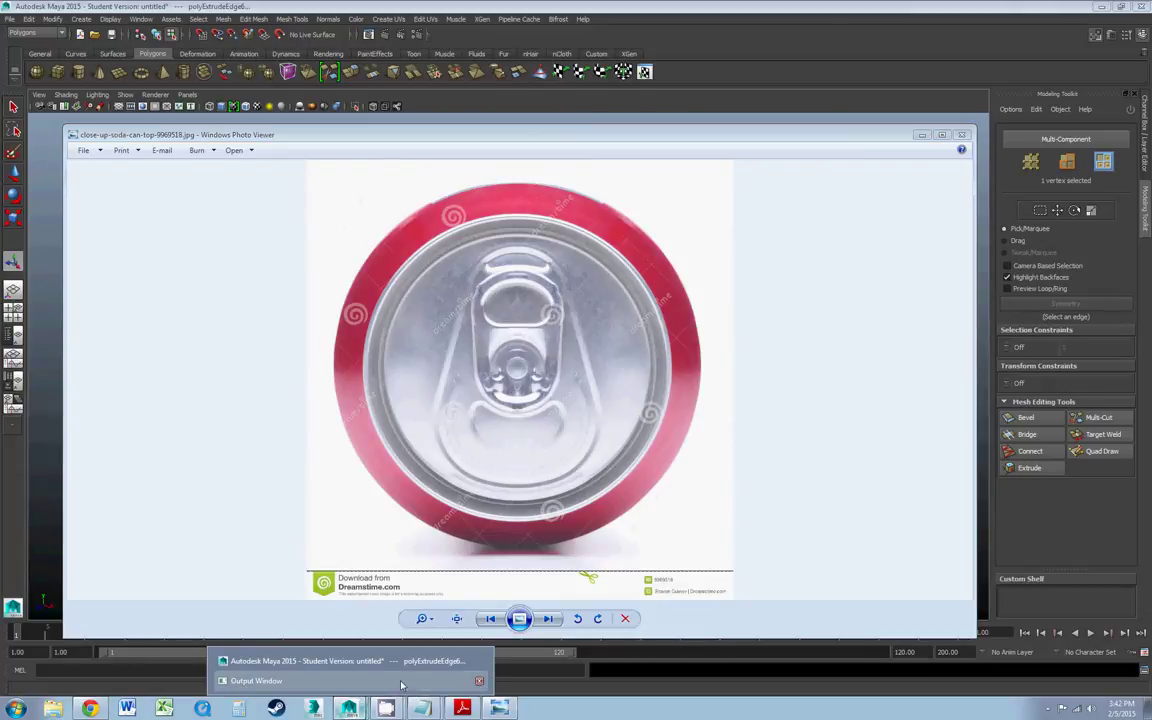
pyautogui.click(396, 662)
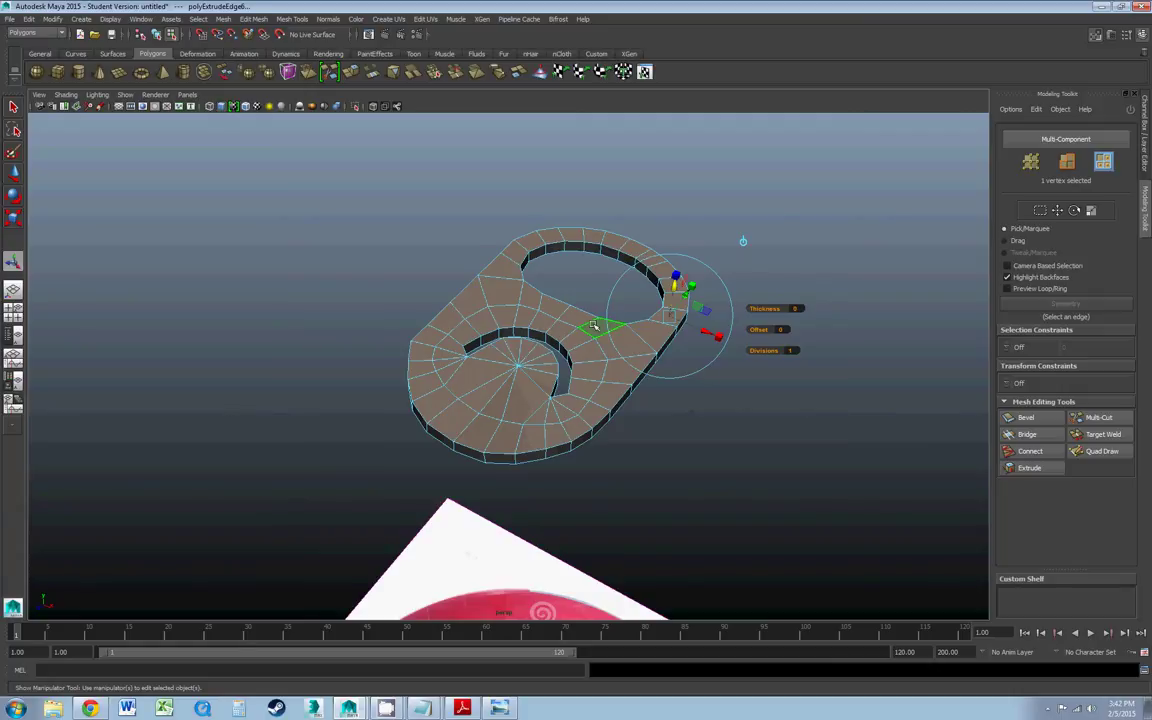
# - Bevel the upper edge loop around the tab's large finger opening
pyautogui.scroll(4, 594, 326)
pyautogui.rightClick(440, 450)
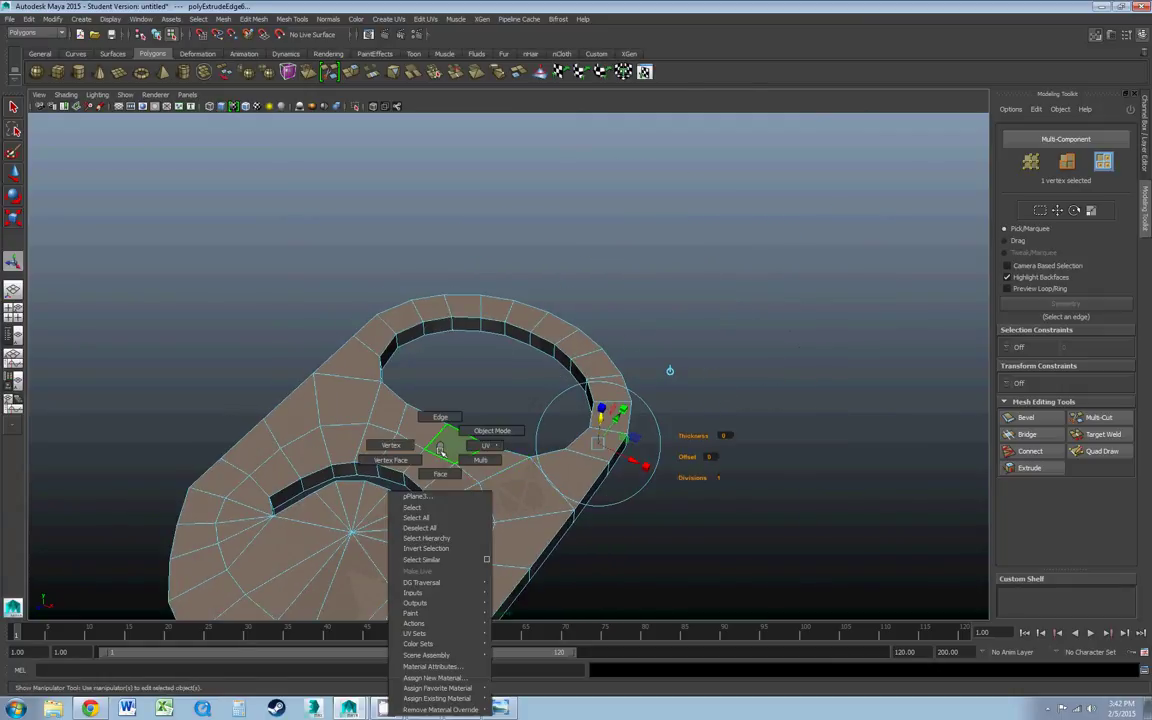
pyautogui.click(440, 418)
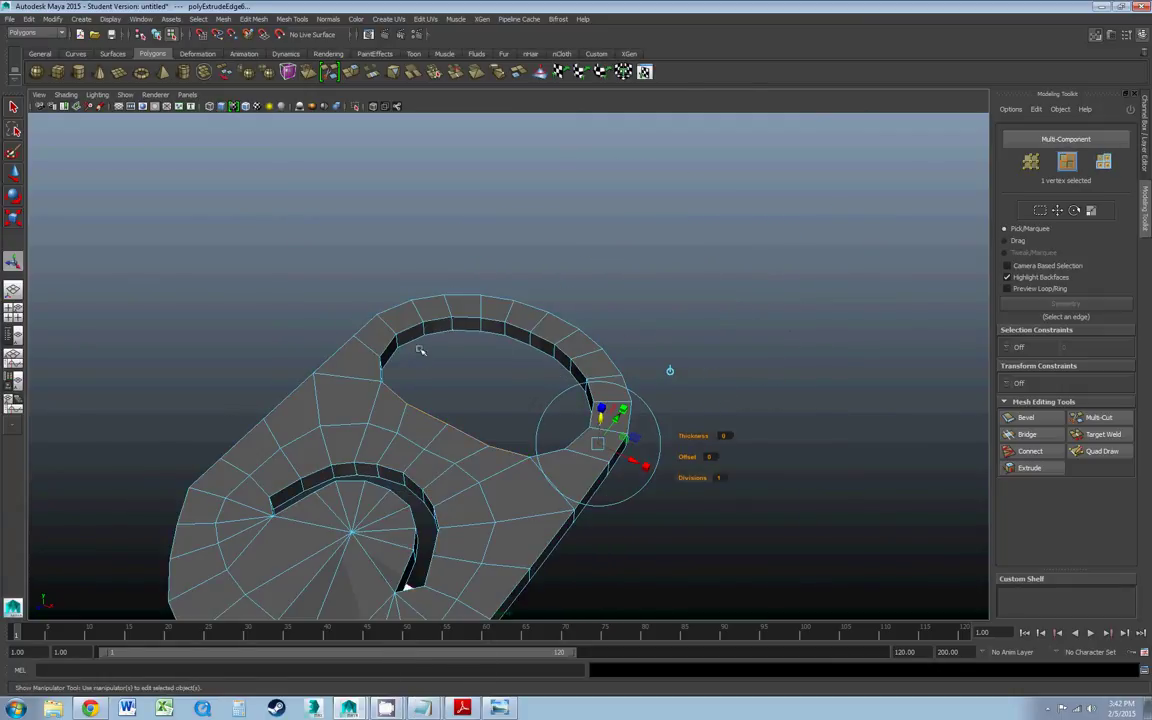
pyautogui.keyDown('alt'); pyautogui.moveTo(441, 368); pyautogui.dragTo(345, 363); pyautogui.keyUp('alt')
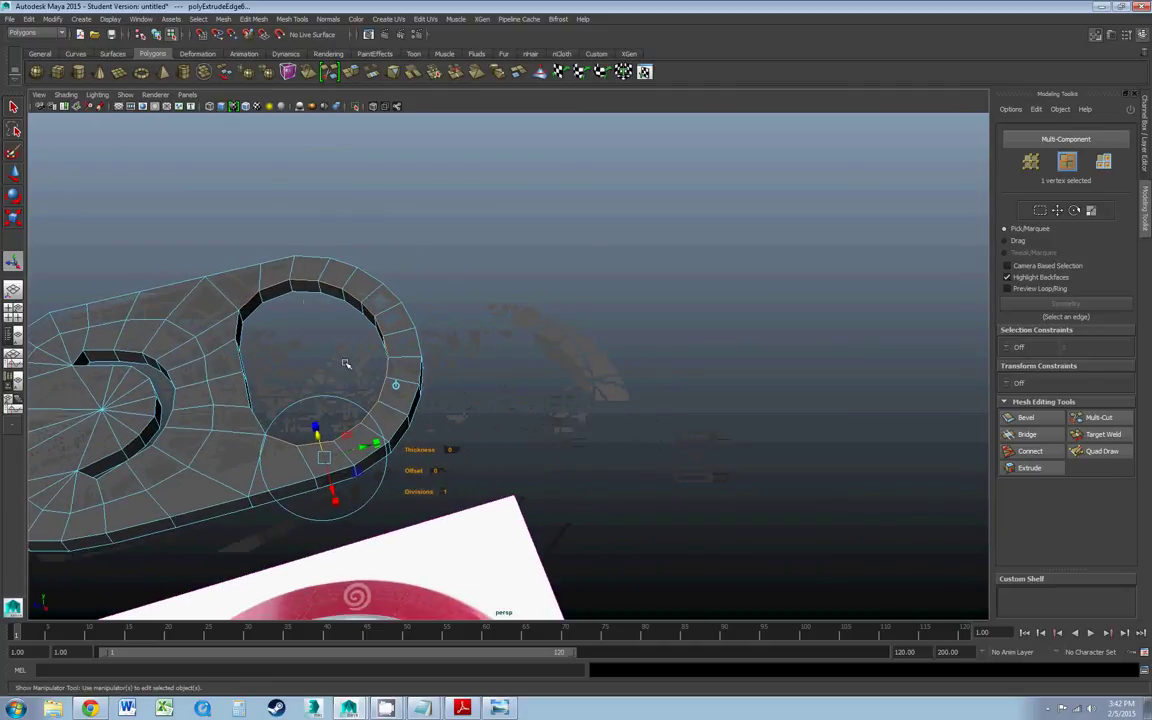
pyautogui.scroll(6, 300, 326)
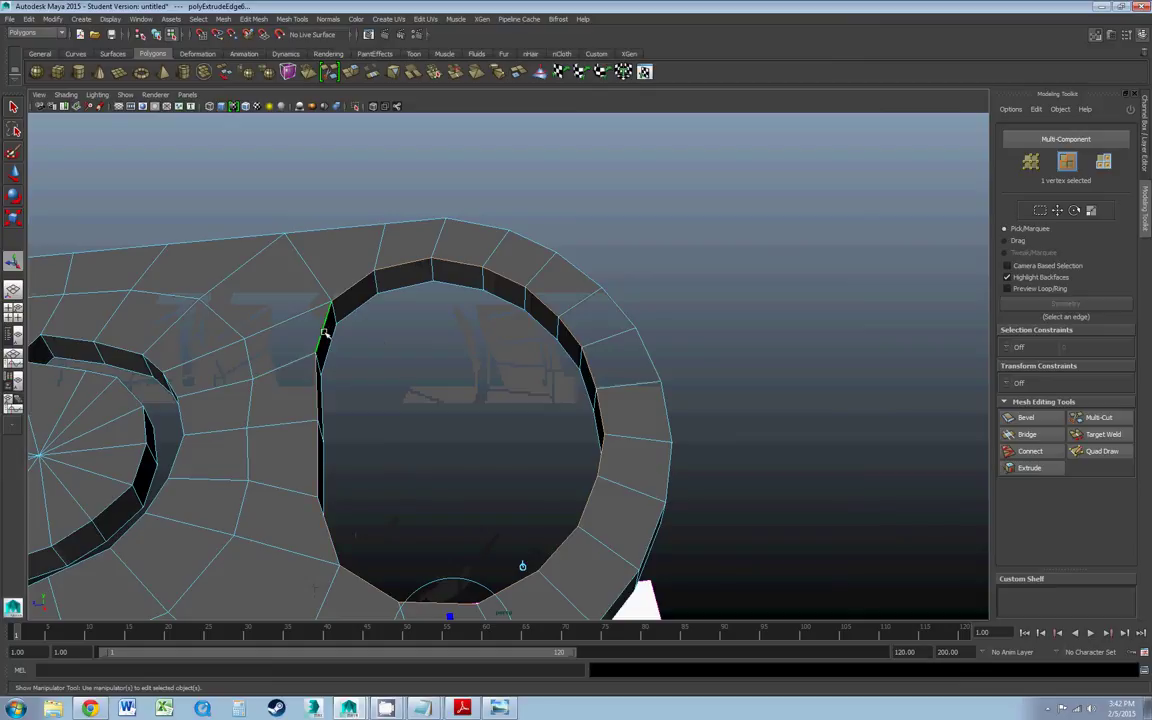
pyautogui.keyDown('alt'); pyautogui.moveTo(436, 452); pyautogui.dragTo(389, 439); pyautogui.keyUp('alt')
pyautogui.keyDown('alt'); pyautogui.moveTo(222, 218); pyautogui.dragTo(354, 258, button='middle'); pyautogui.keyUp('alt')
pyautogui.click(251, 20)
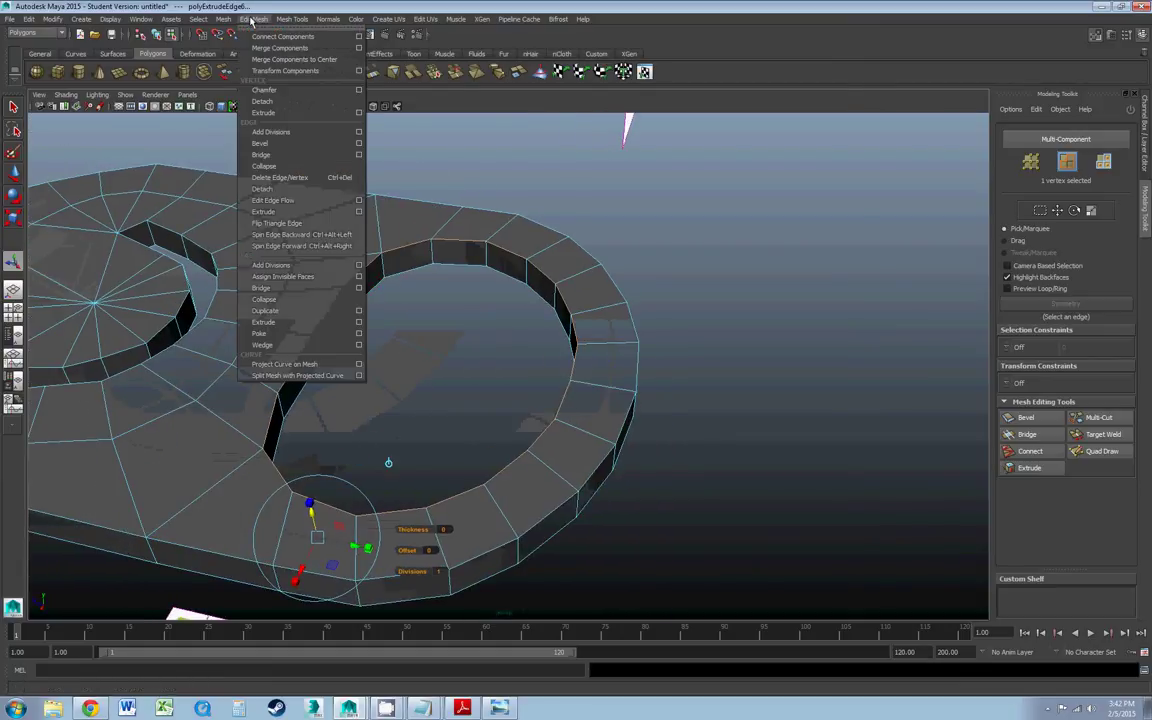
pyautogui.click(262, 144)
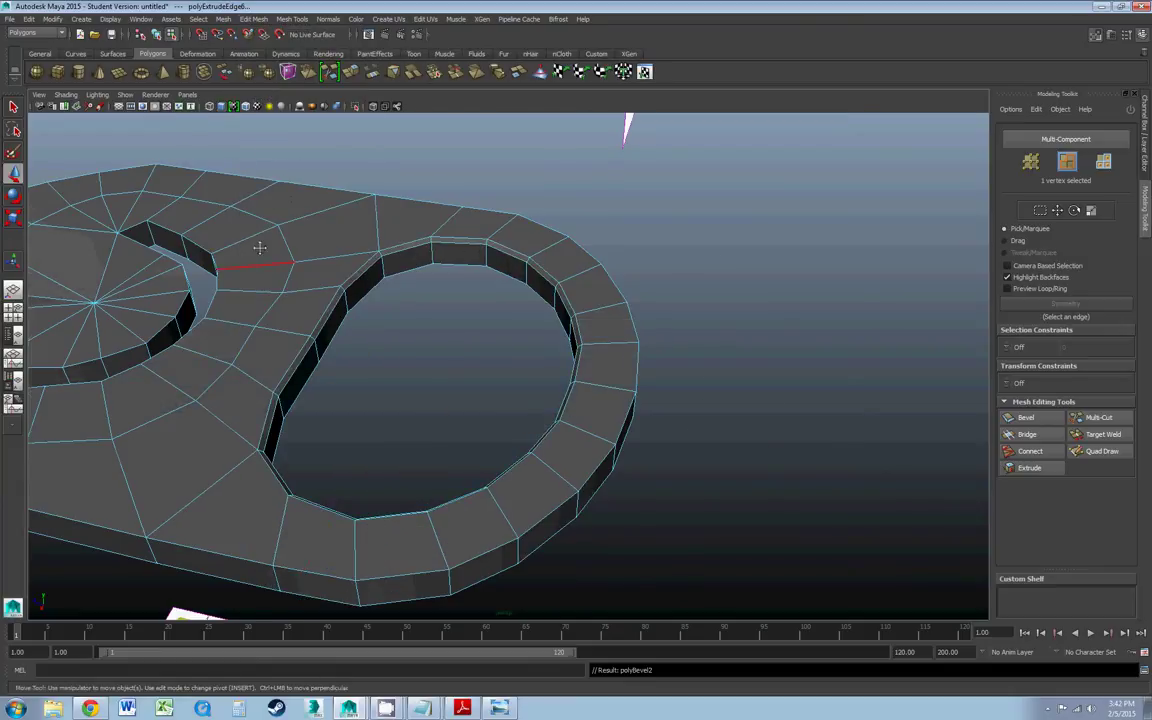
# - Bevel the upper edges of the curved slot, and bevel the upper edge loop around the tab's outer perimeter
pyautogui.keyDown('alt'); pyautogui.moveTo(260, 248); pyautogui.dragTo(421, 252, button='middle'); pyautogui.keyUp('alt')
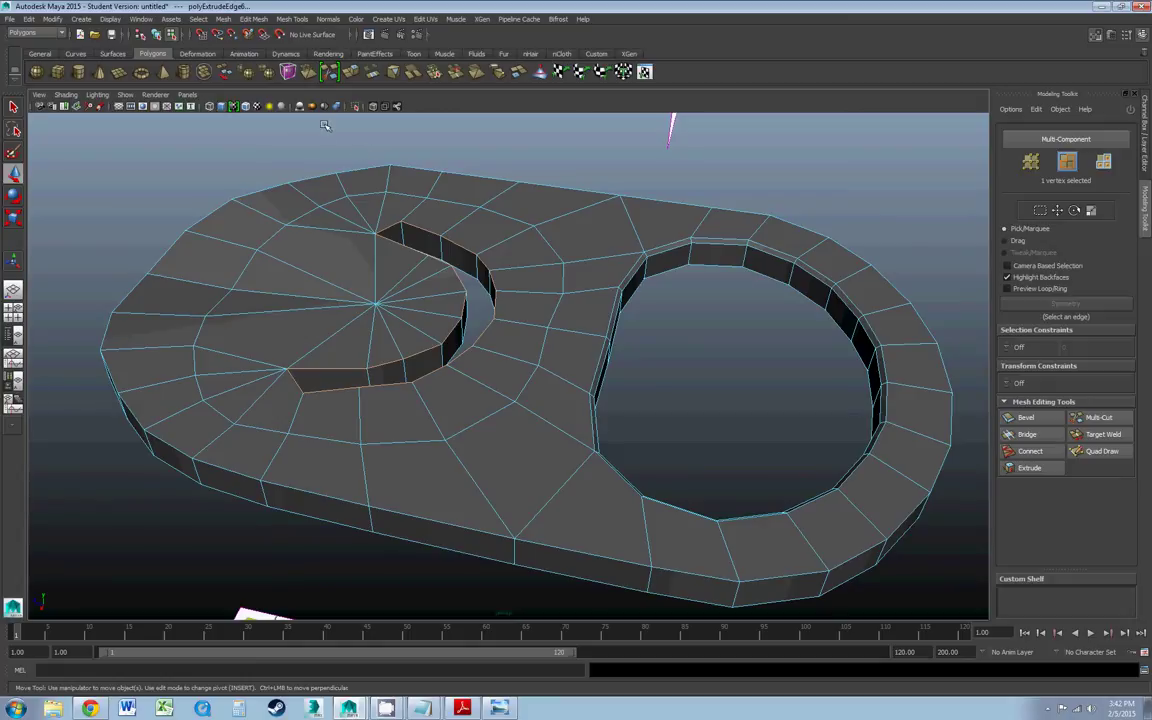
pyautogui.click(253, 19)
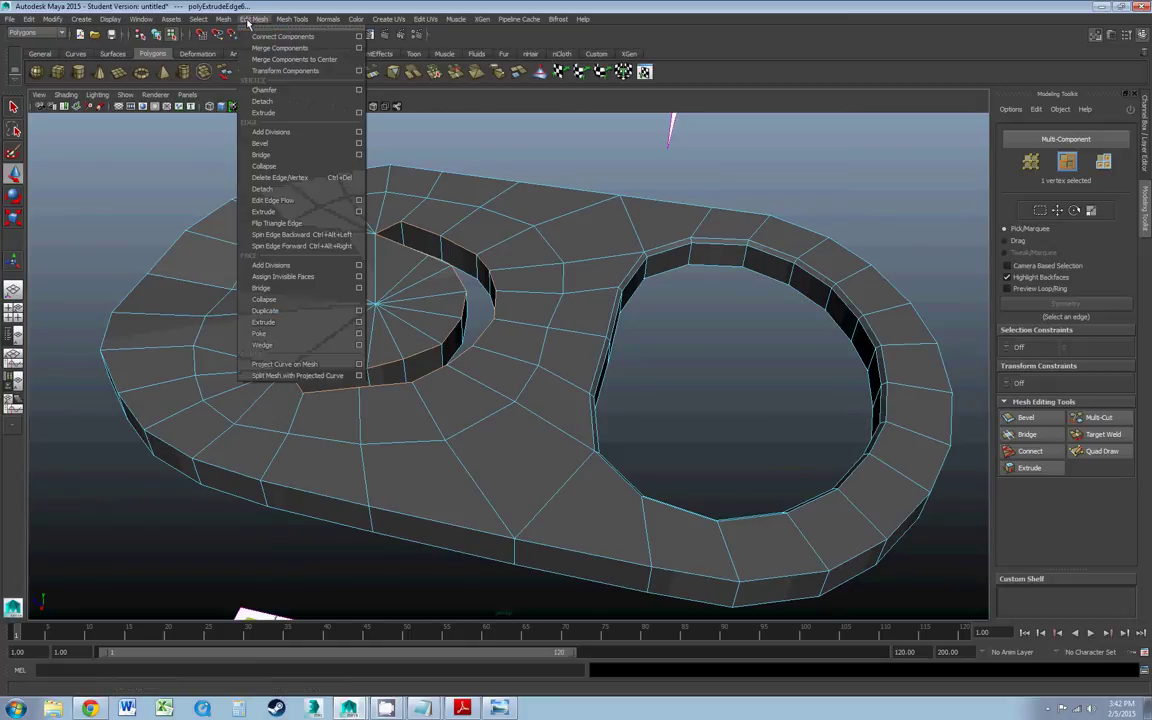
pyautogui.click(262, 151)
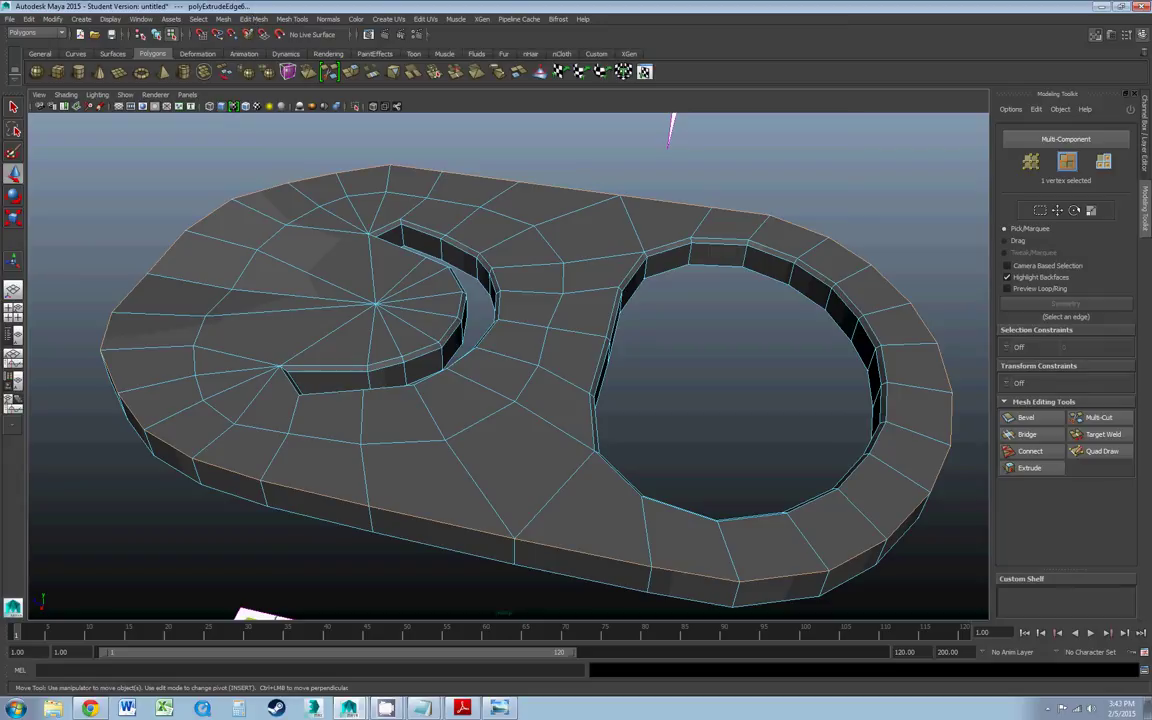
pyautogui.click(253, 19)
pyautogui.click(259, 144)
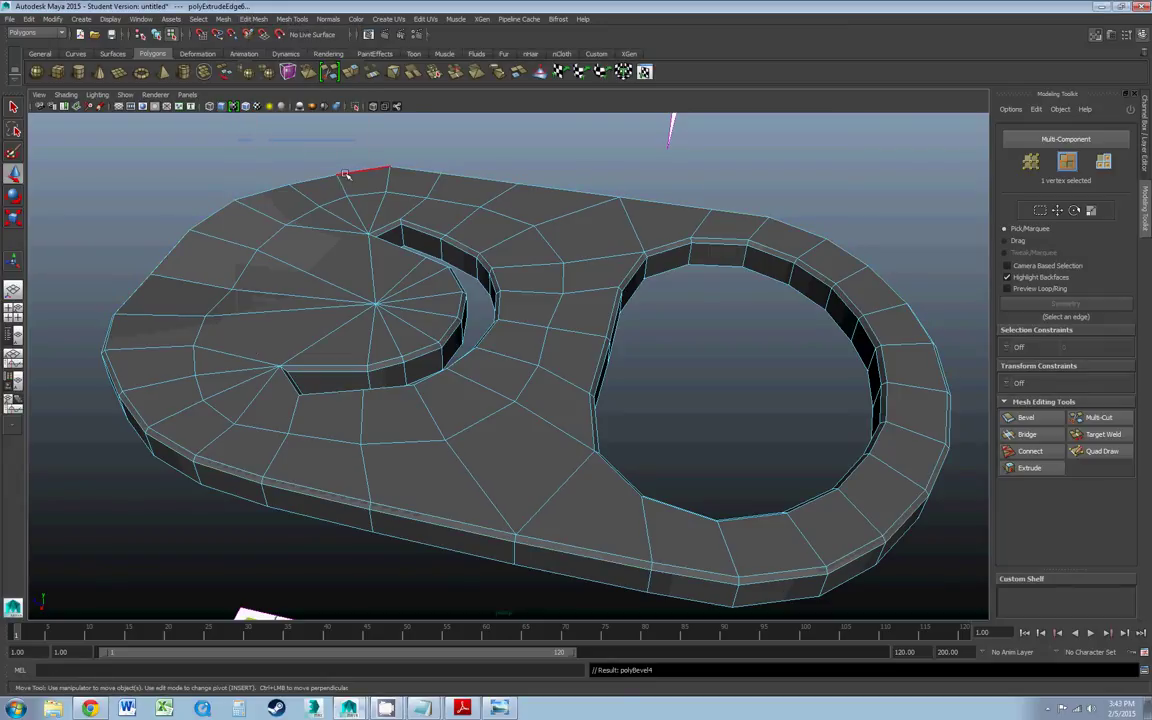
# - Inspect the fan faces, the curved slot and the bevelled rim at the tab's rounded end from low angles
pyautogui.keyDown('alt'); pyautogui.moveTo(386, 304); pyautogui.dragTo(575, 265); pyautogui.keyUp('alt')
pyautogui.scroll(5, 578, 264)
pyautogui.keyDown('alt'); pyautogui.moveTo(580, 208); pyautogui.dragTo(540, 293, button='middle'); pyautogui.keyUp('alt')
pyautogui.keyDown('alt'); pyautogui.moveTo(540, 293); pyautogui.dragTo(475, 330); pyautogui.keyUp('alt')
pyautogui.rightClick(475, 330)
pyautogui.click(475, 357)
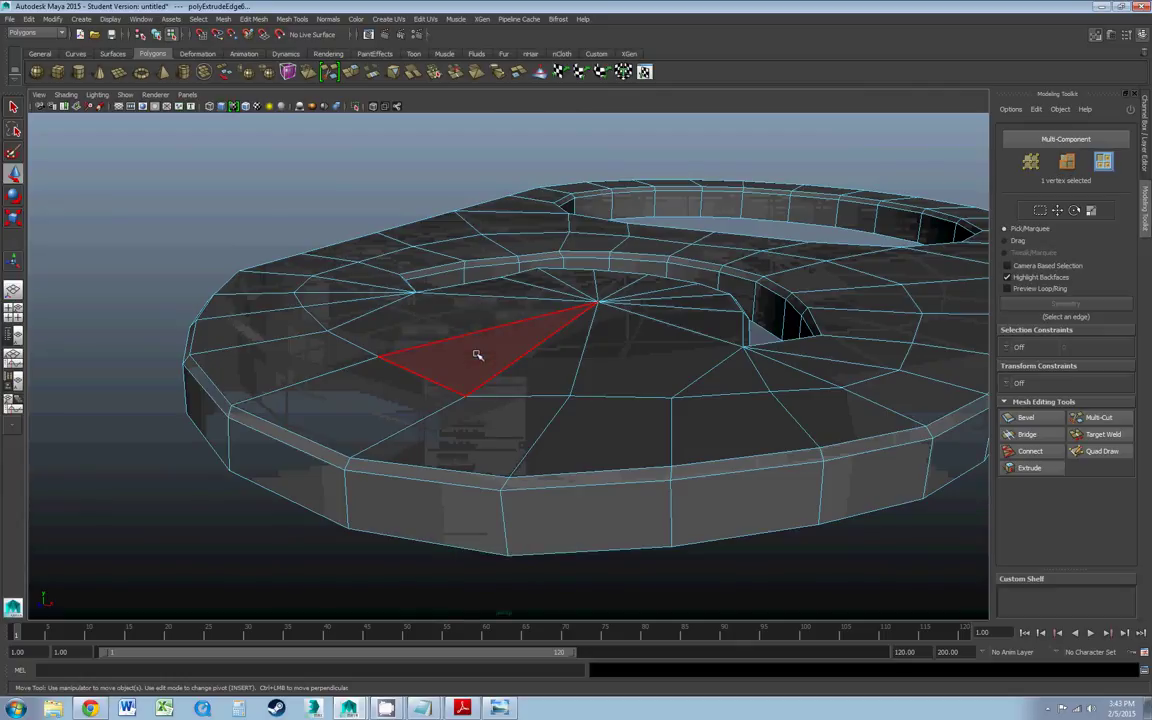
pyautogui.click(435, 322)
pyautogui.moveTo(430, 330)
pyautogui.keyDown('alt'); pyautogui.mouseDown()
pyautogui.moveTo(399, 321)
pyautogui.moveTo(445, 314)
pyautogui.mouseUp(); pyautogui.keyUp('alt')
pyautogui.keyDown('alt'); pyautogui.moveTo(700, 232); pyautogui.dragTo(558, 244, button='middle'); pyautogui.keyUp('alt')
pyautogui.keyDown('alt'); pyautogui.moveTo(557, 243); pyautogui.dragTo(528, 262); pyautogui.keyUp('alt')
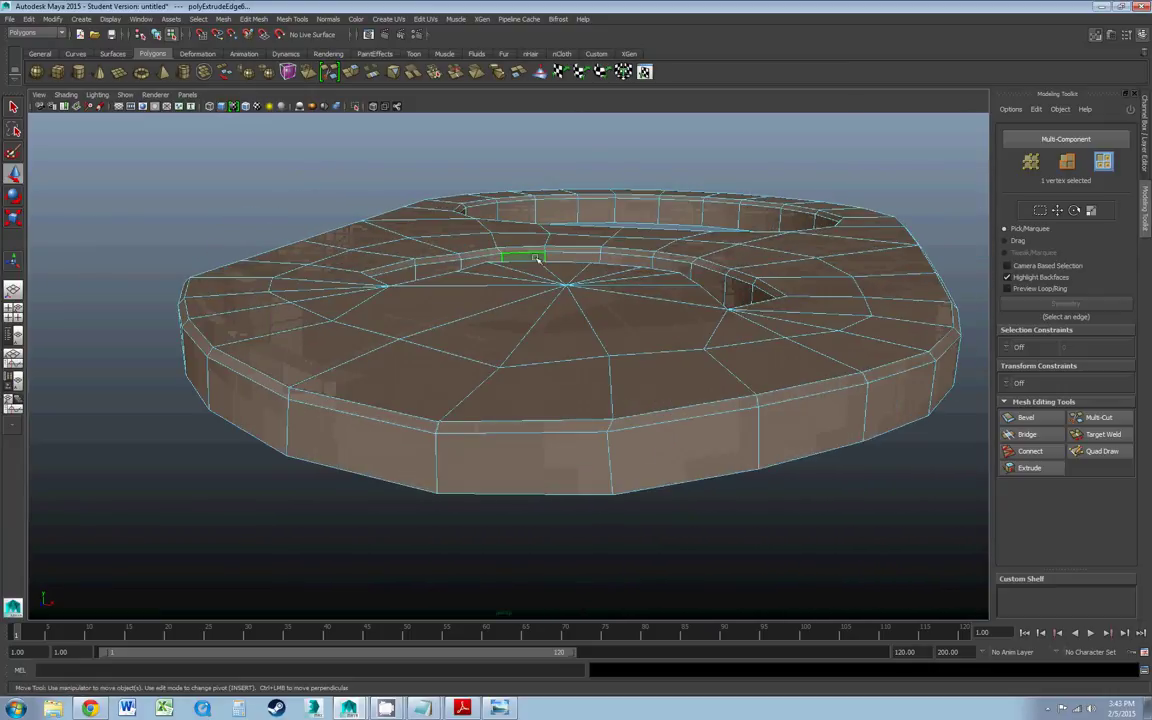
# - Undo the bevels on the outer perimeter, the curved slot and the finger opening
pyautogui.hotkey('ctrl', 'z')
pyautogui.hotkey('ctrl', 'z')
pyautogui.hotkey('ctrl', 'z')
pyautogui.hotkey('ctrl', 'z')
pyautogui.hotkey('ctrl', 'z')
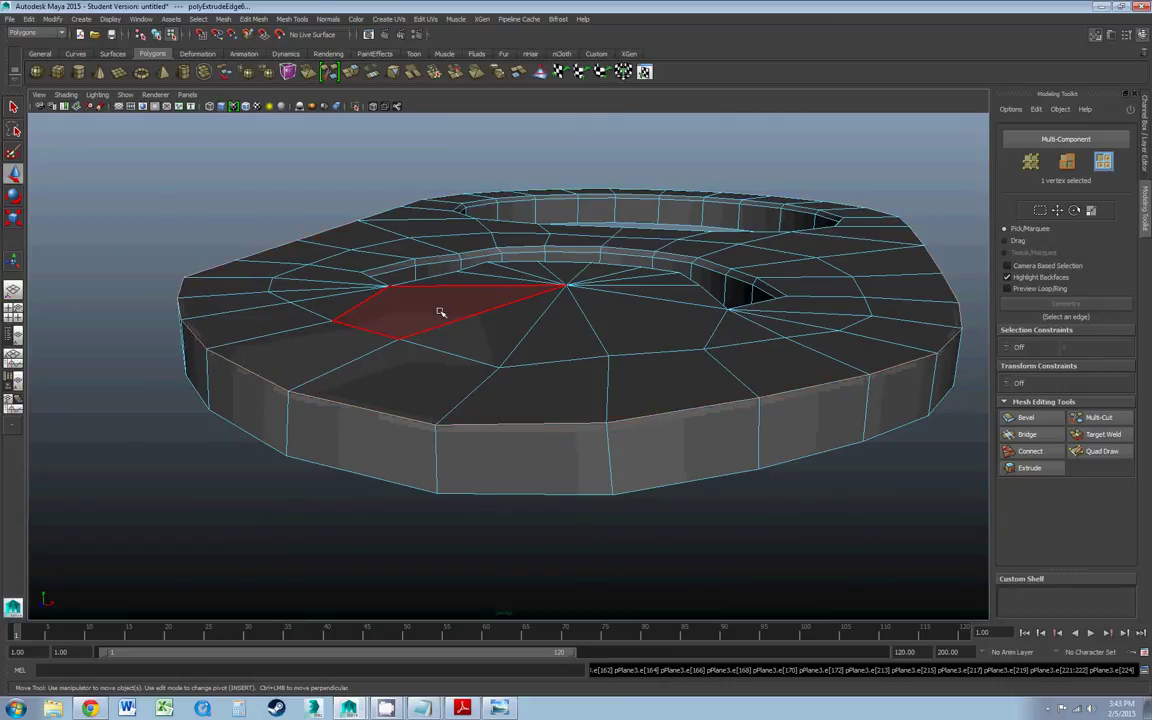
pyautogui.hotkey('ctrl', 'z')
pyautogui.hotkey('ctrl', 'z')
pyautogui.hotkey('ctrl', 'z')
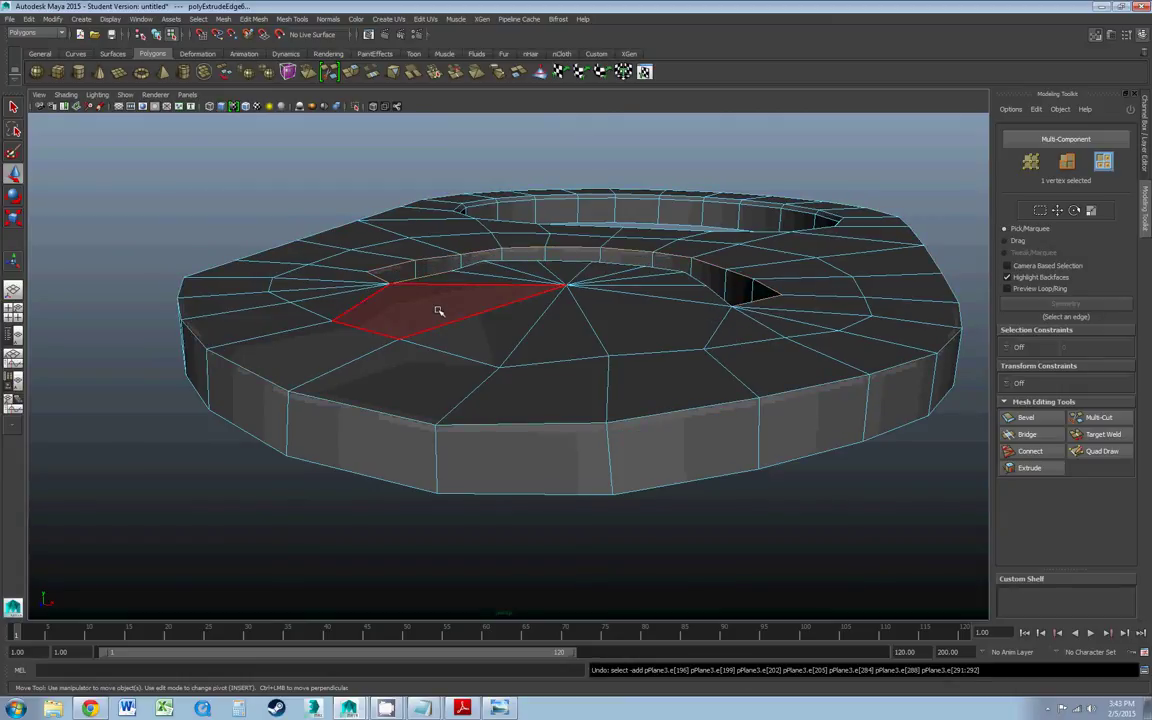
# - Select only the top faces of the tab, leaving out its side walls and underside
pyautogui.press('space')
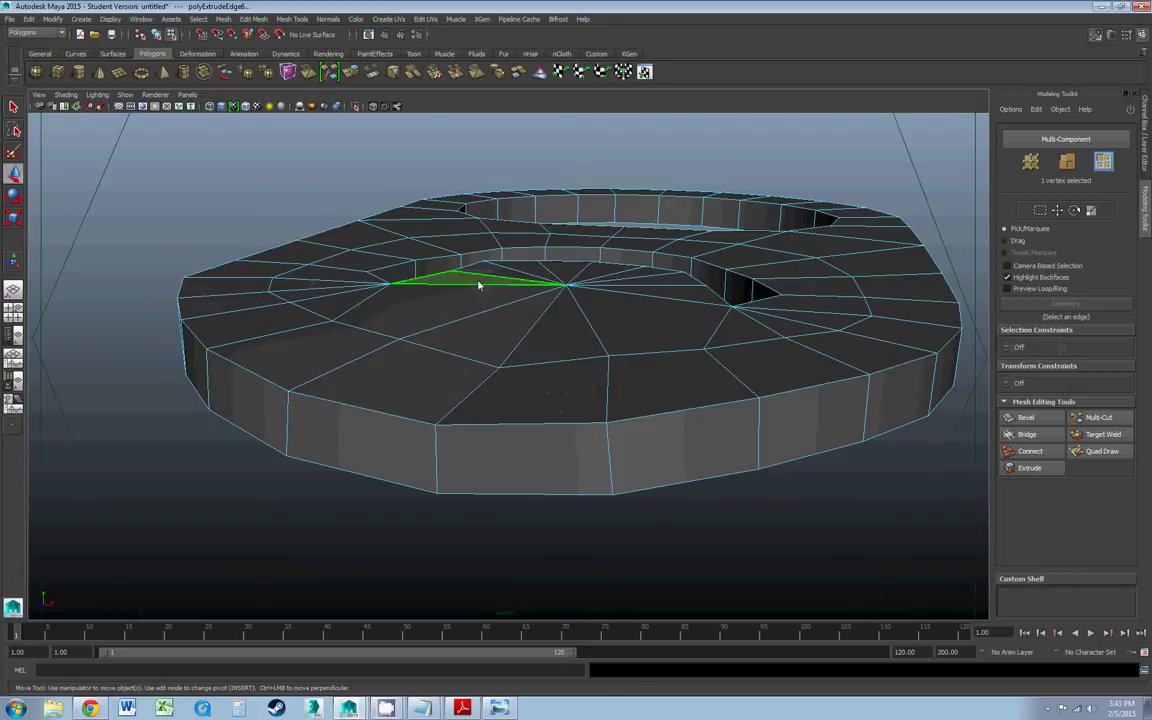
pyautogui.click(480, 286)
pyautogui.keyDown('alt'); pyautogui.moveTo(486, 291); pyautogui.dragTo(459, 301); pyautogui.keyUp('alt')
pyautogui.moveTo(150, 155); pyautogui.dragTo(984, 256)
pyautogui.moveTo(973, 340); pyautogui.dragTo(136, 266)
pyautogui.keyDown('alt'); pyautogui.moveTo(226, 257); pyautogui.dragTo(398, 255); pyautogui.keyUp('alt')
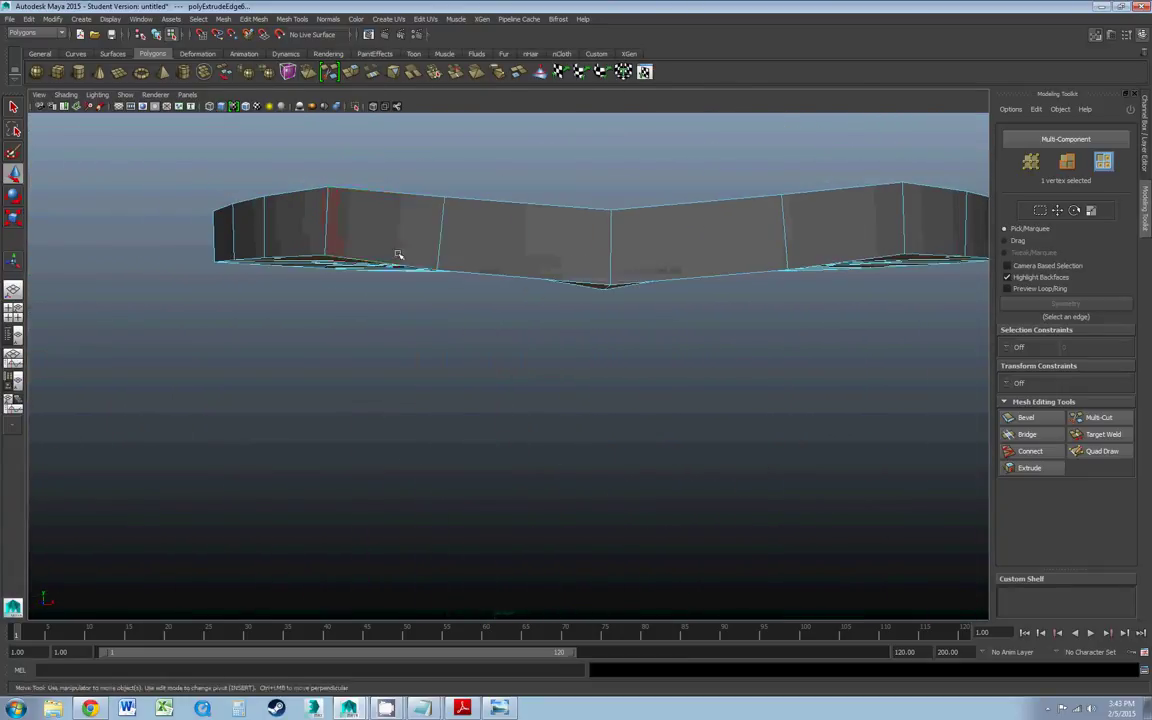
pyautogui.moveTo(194, 409); pyautogui.dragTo(972, 239)
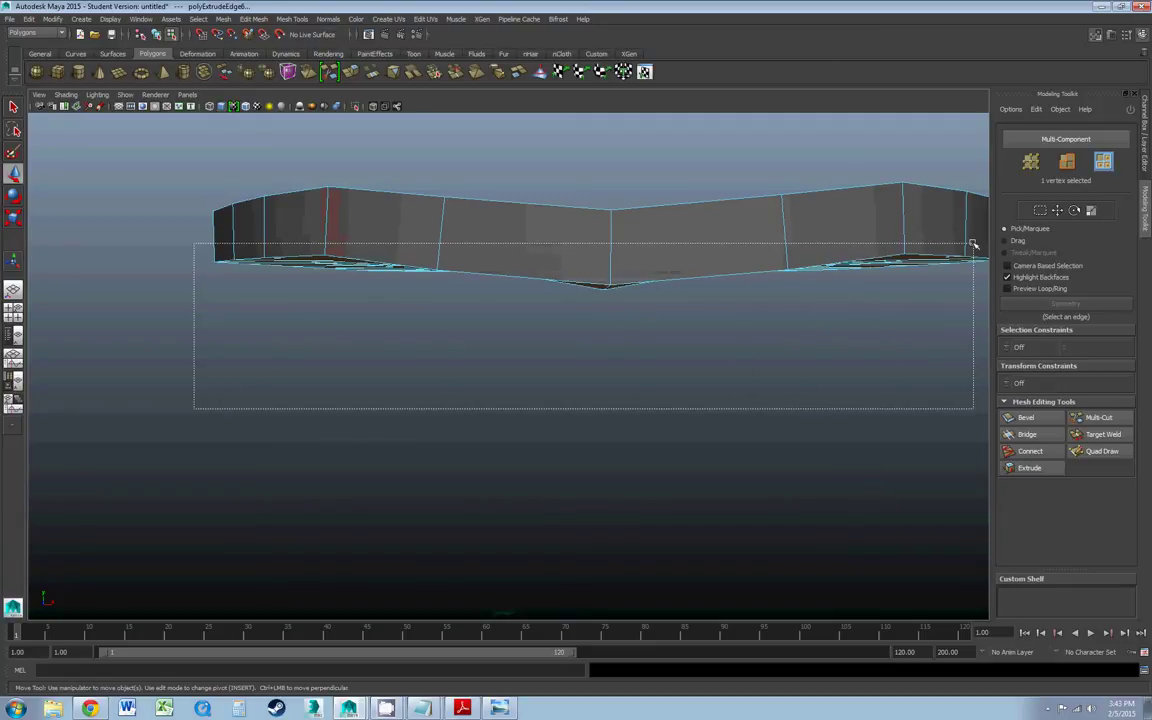
pyautogui.click(782, 262)
pyautogui.keyDown('alt'); pyautogui.moveTo(735, 265); pyautogui.dragTo(615, 290); pyautogui.keyUp('alt')
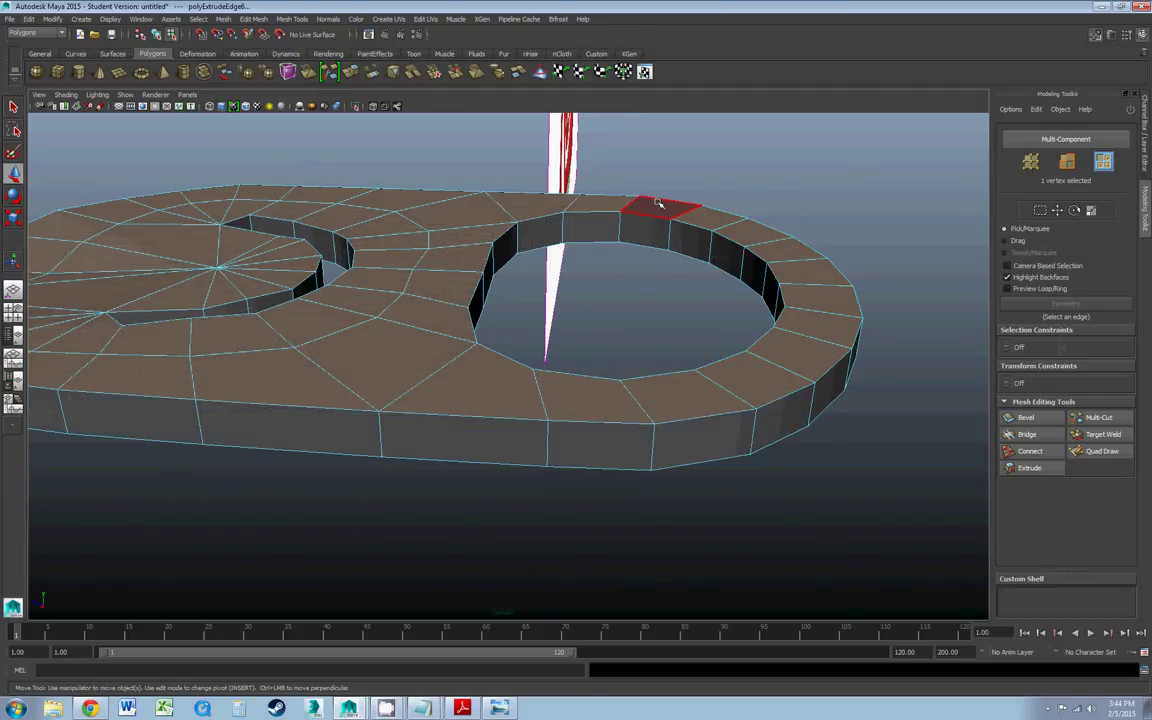
pyautogui.moveTo(595, 226)
pyautogui.keyDown('alt'); pyautogui.mouseDown()
pyautogui.moveTo(640, 229)
pyautogui.moveTo(565, 249)
pyautogui.moveTo(617, 260)
pyautogui.moveTo(583, 257)
pyautogui.moveTo(593, 239)
pyautogui.mouseUp(); pyautogui.keyUp('alt')
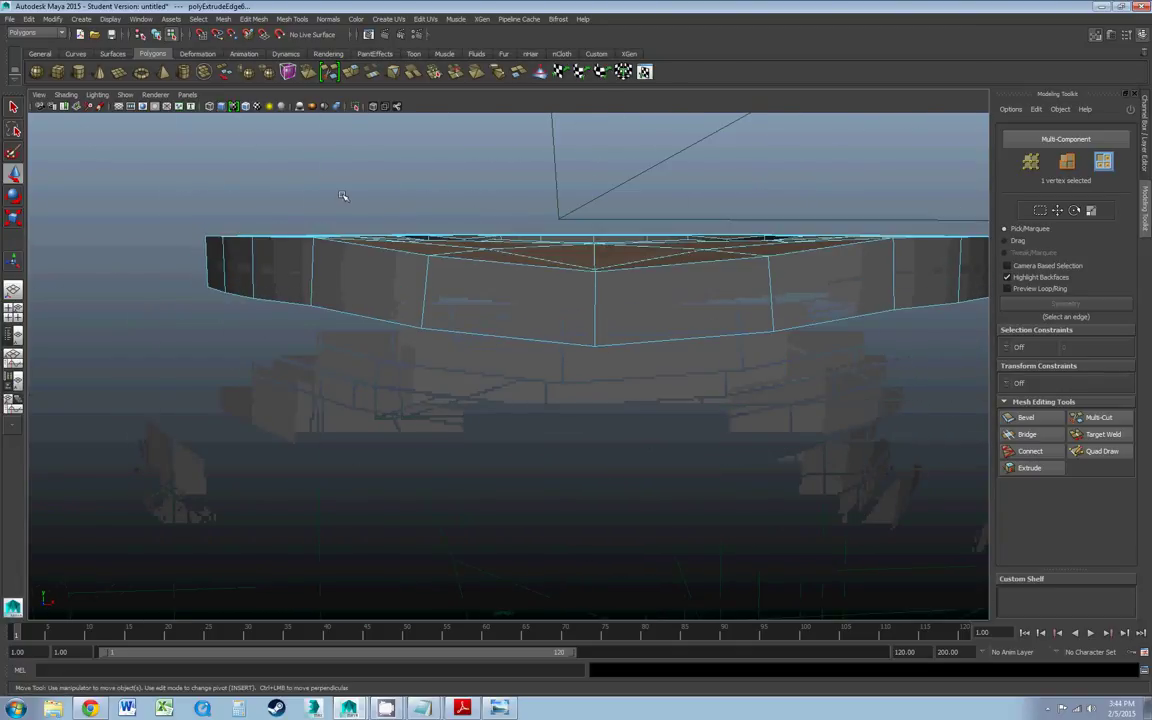
# - Activate the Scale tool on the selected top faces and check where its pivot sits relative to the tab
pyautogui.press('r')
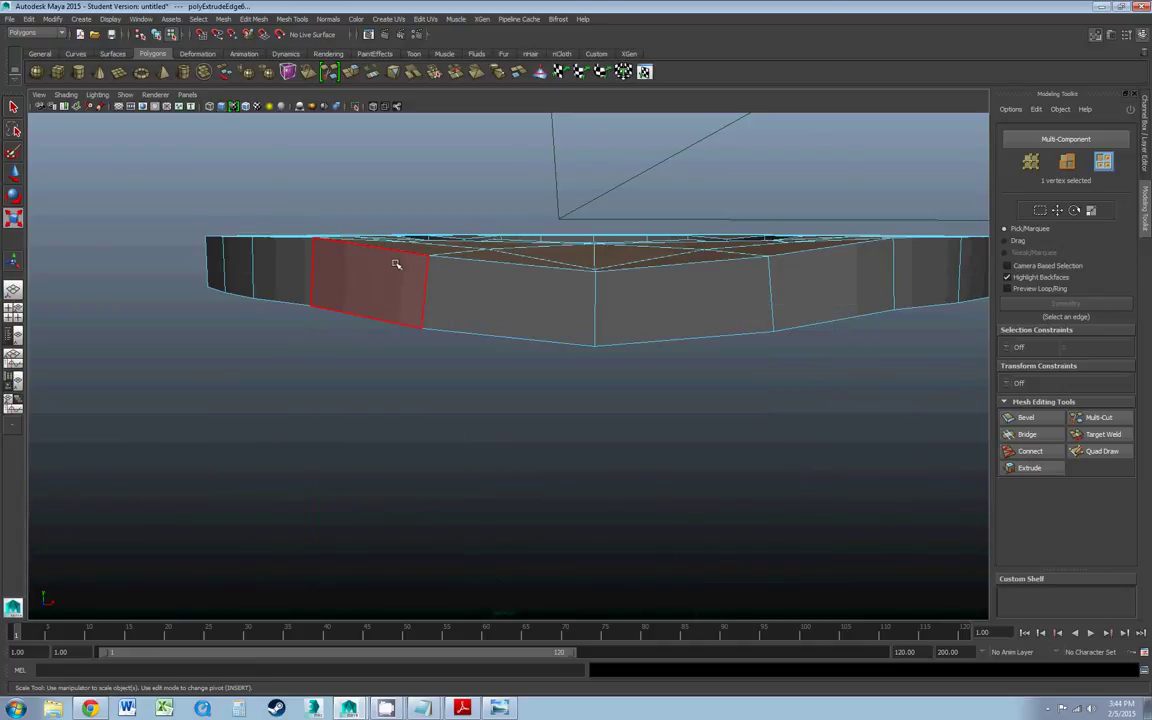
pyautogui.scroll(-10, 391, 265)
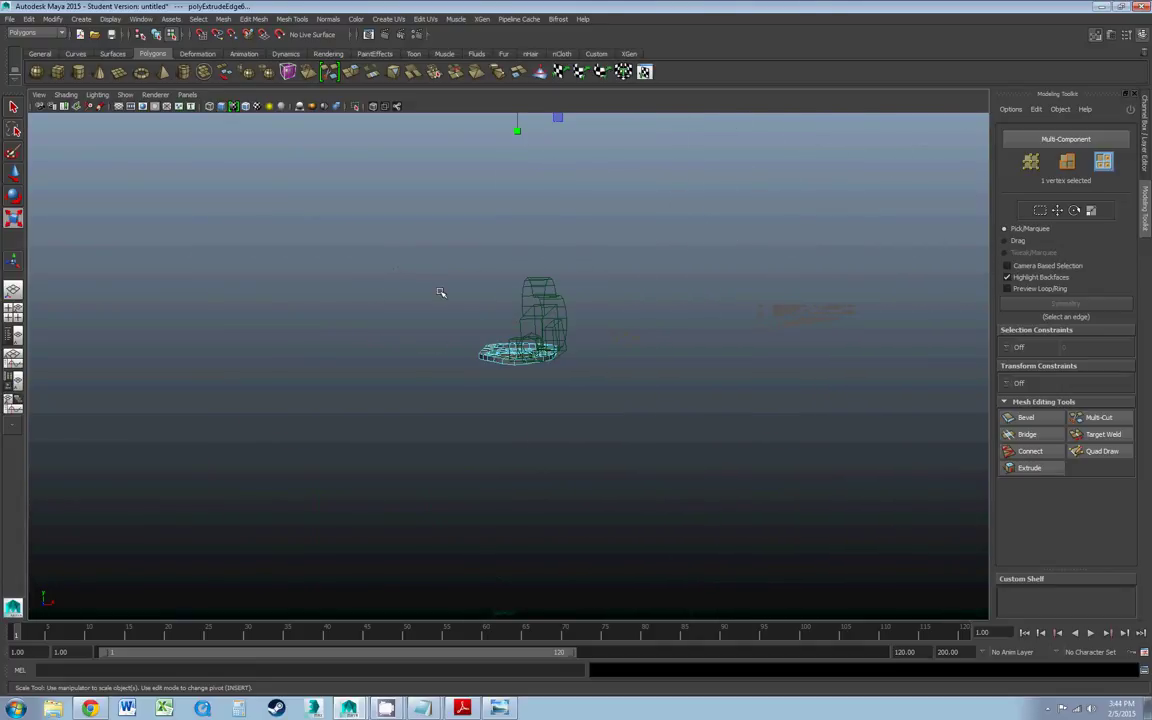
pyautogui.keyDown('alt'); pyautogui.moveTo(427, 289); pyautogui.dragTo(450, 408); pyautogui.keyUp('alt')
pyautogui.scroll(6, 416, 288)
pyautogui.scroll(4, 470, 413)
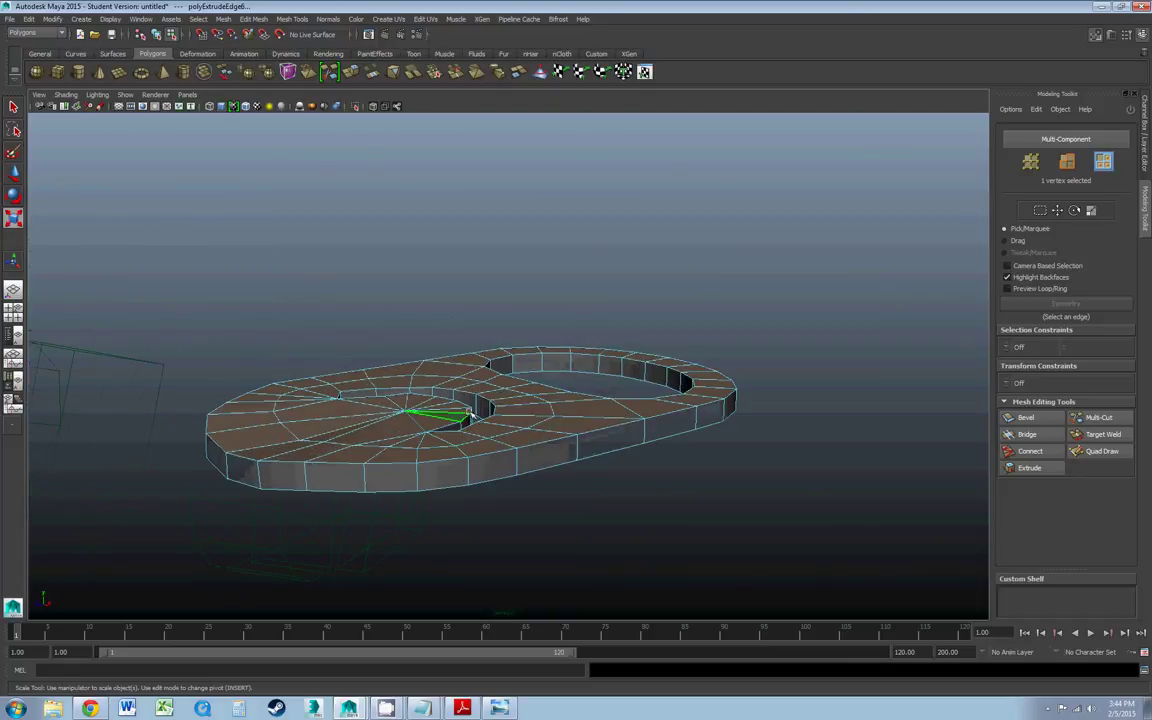
# - Return the tab to object mode and center its pivot
pyautogui.rightClick(520, 413)
pyautogui.click(553, 401)
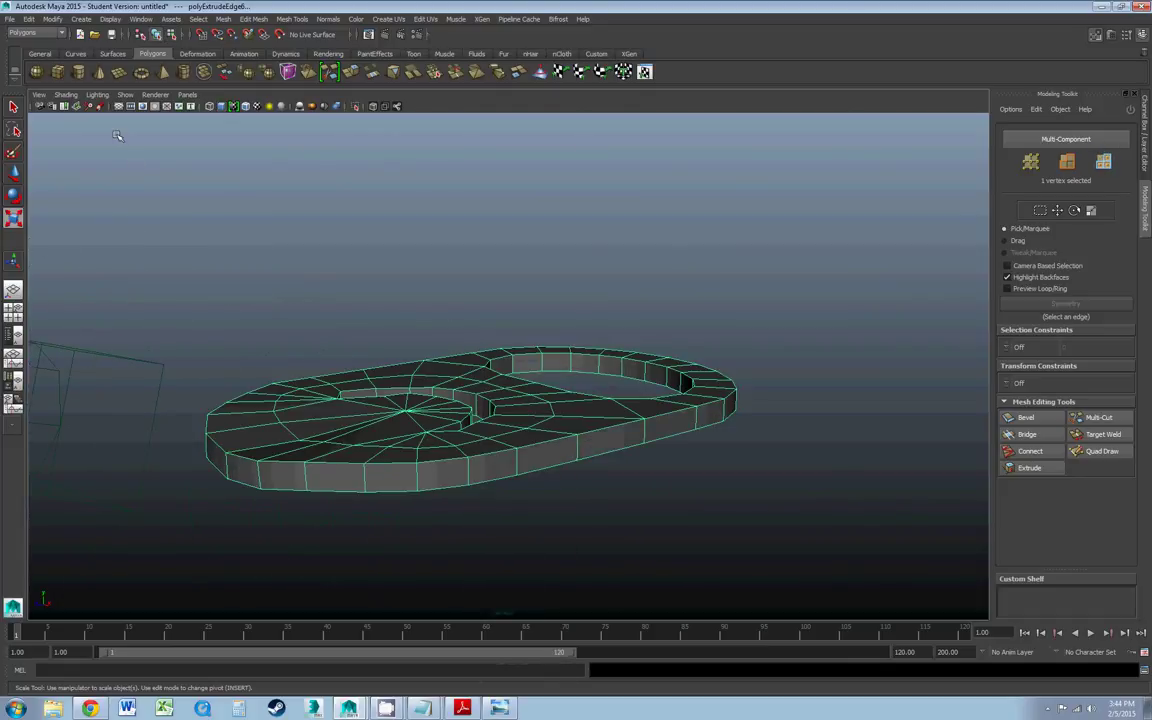
pyautogui.click(52, 19)
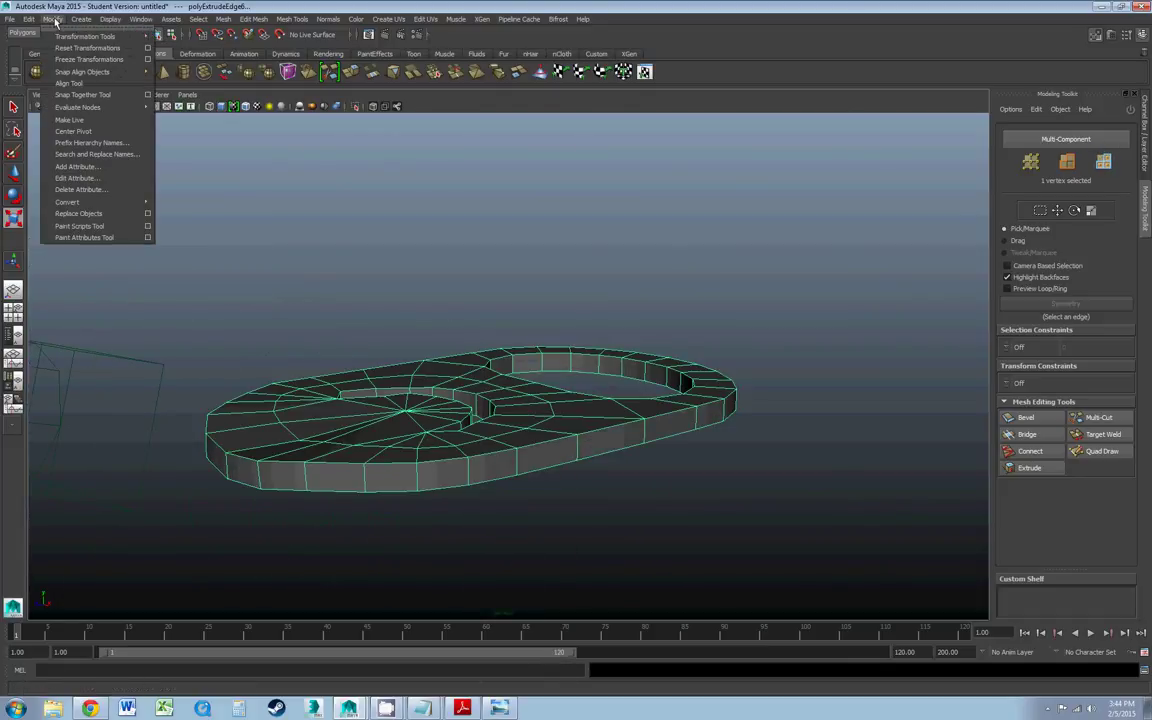
pyautogui.click(69, 132)
pyautogui.keyDown('alt'); pyautogui.moveTo(200, 230); pyautogui.dragTo(290, 258); pyautogui.keyUp('alt')
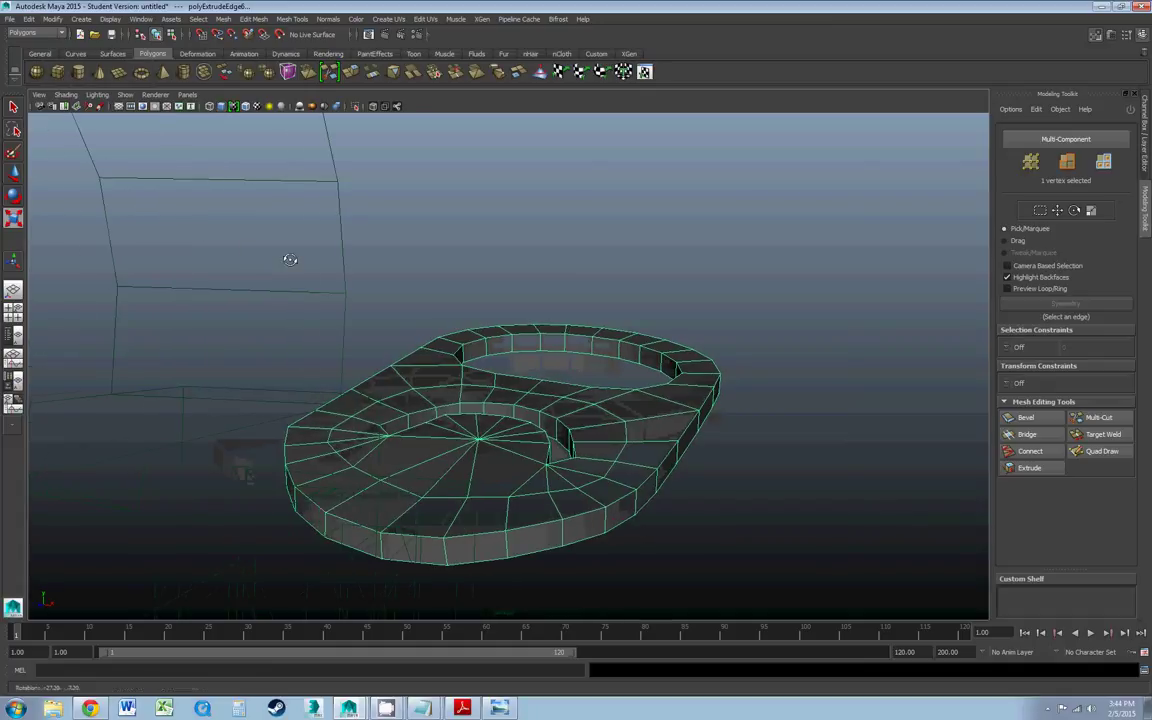
pyautogui.scroll(-5, 378, 362)
pyautogui.scroll(-5, 378, 362)
pyautogui.scroll(3, 378, 362)
pyautogui.click(625, 411)
pyautogui.click(537, 388)
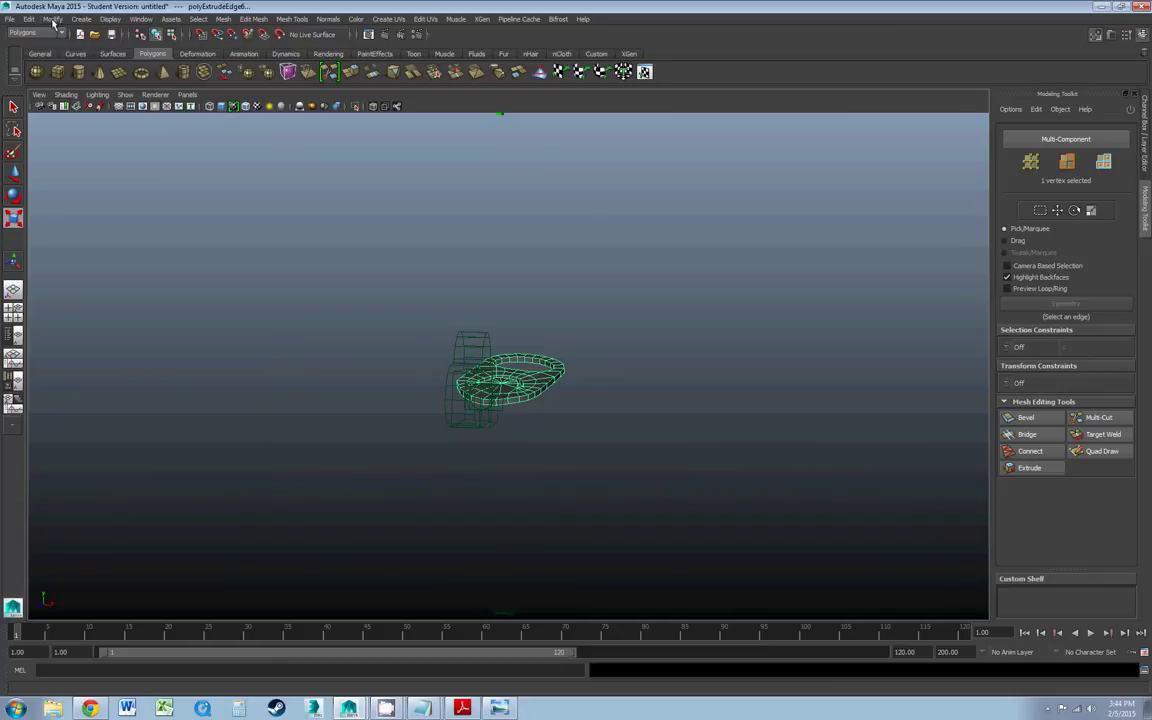
pyautogui.click(52, 19)
pyautogui.click(73, 131)
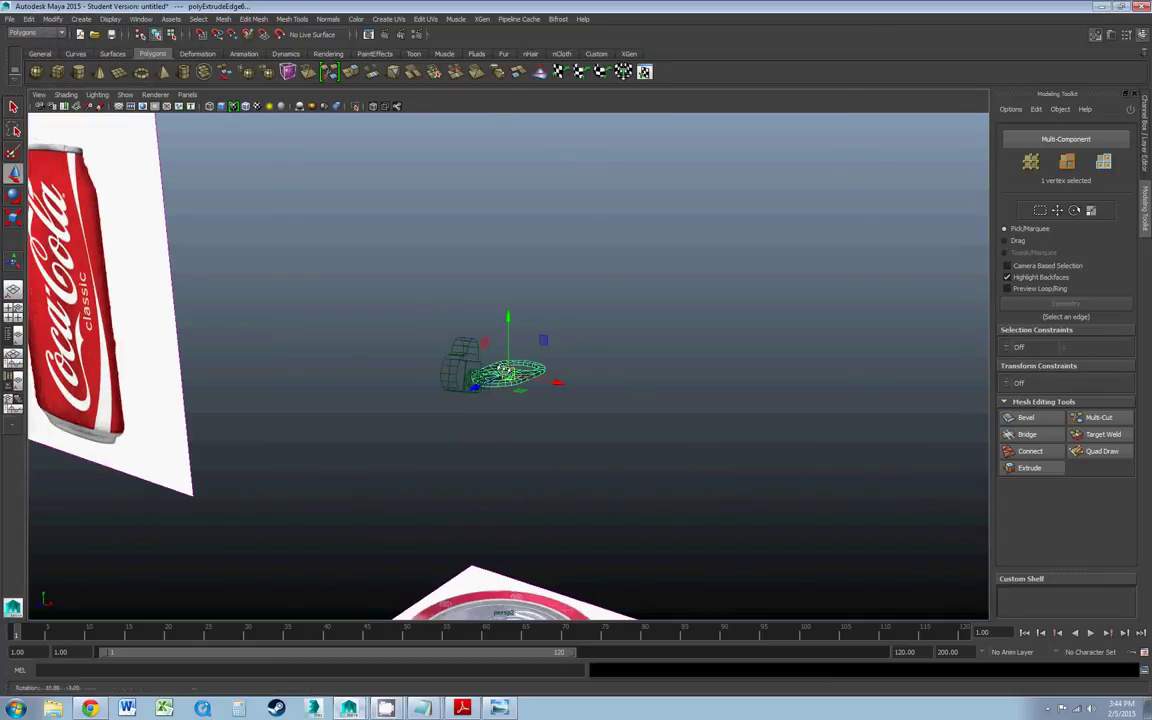
# - Frame the tab and select only its top faces, excluding the side walls and underside
pyautogui.press('f')
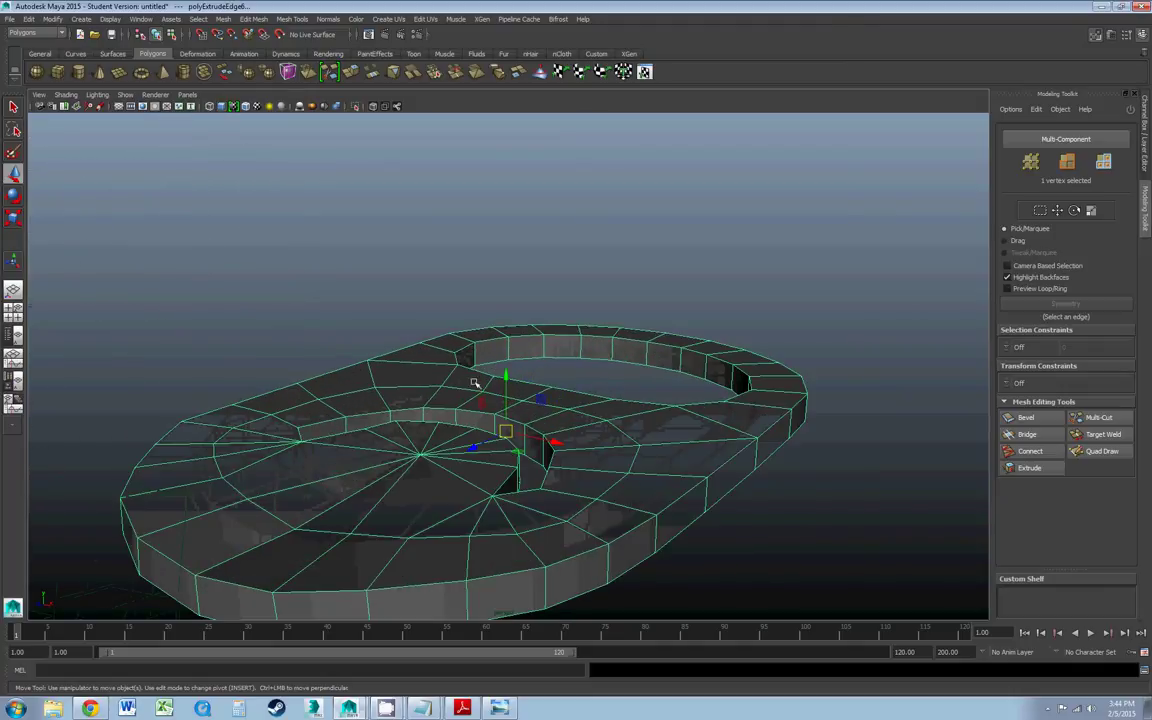
pyautogui.rightClick(470, 396)
pyautogui.keyDown('alt'); pyautogui.moveTo(470, 397); pyautogui.dragTo(530, 392); pyautogui.keyUp('alt')
pyautogui.moveTo(180, 285); pyautogui.dragTo(890, 425)
pyautogui.moveTo(888, 497); pyautogui.dragTo(231, 404)
pyautogui.keyDown('alt'); pyautogui.moveTo(513, 388); pyautogui.dragTo(506, 414); pyautogui.keyUp('alt')
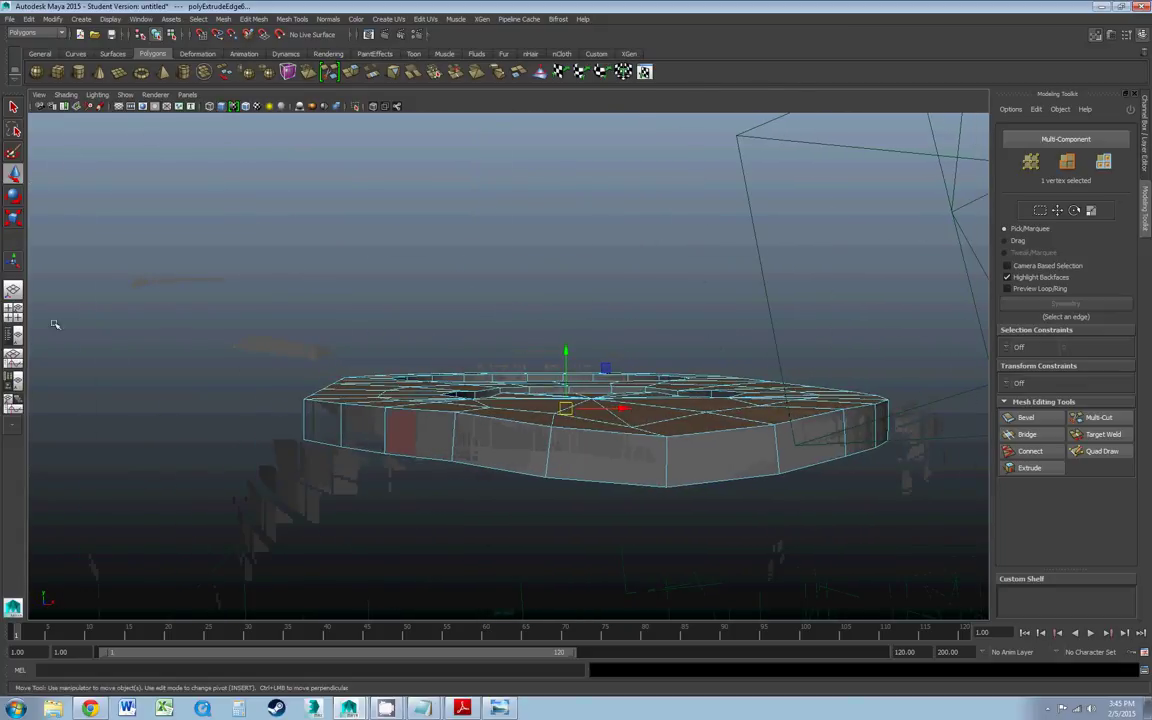
# - Try to scale the selected top faces vertically from the distant default pivot
pyautogui.press('r')
pyautogui.scroll(-8, 391, 339)
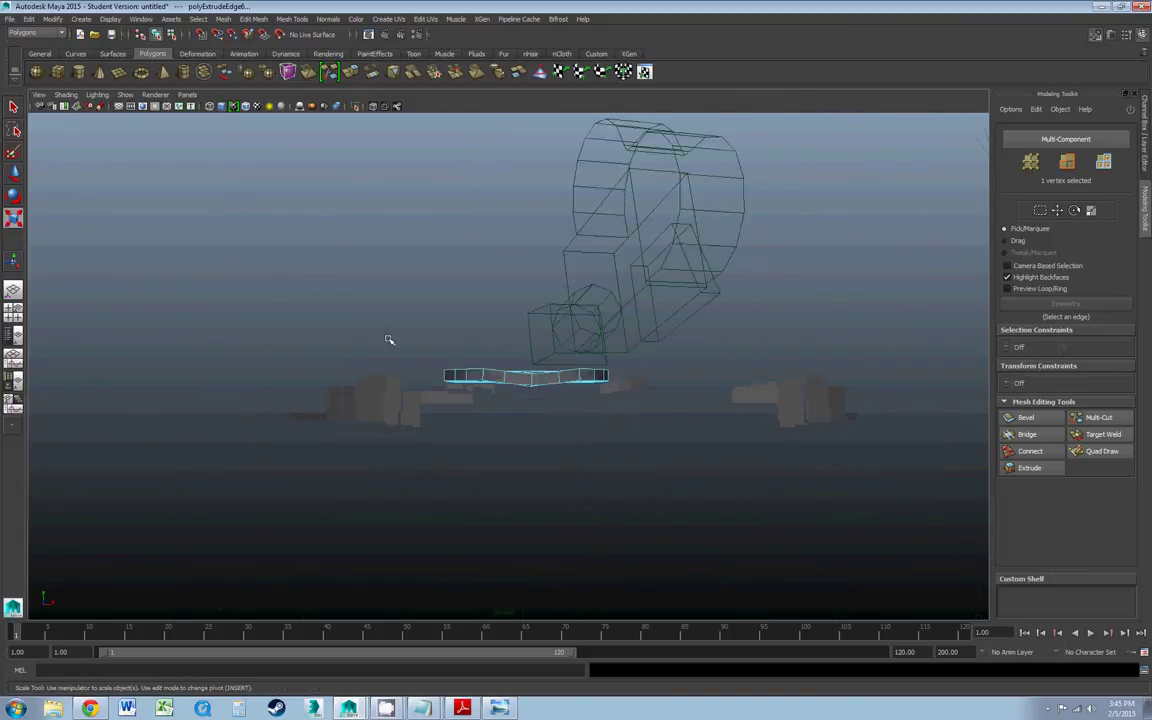
pyautogui.keyDown('alt'); pyautogui.moveTo(461, 271); pyautogui.dragTo(455, 324, button='middle'); pyautogui.keyUp('alt')
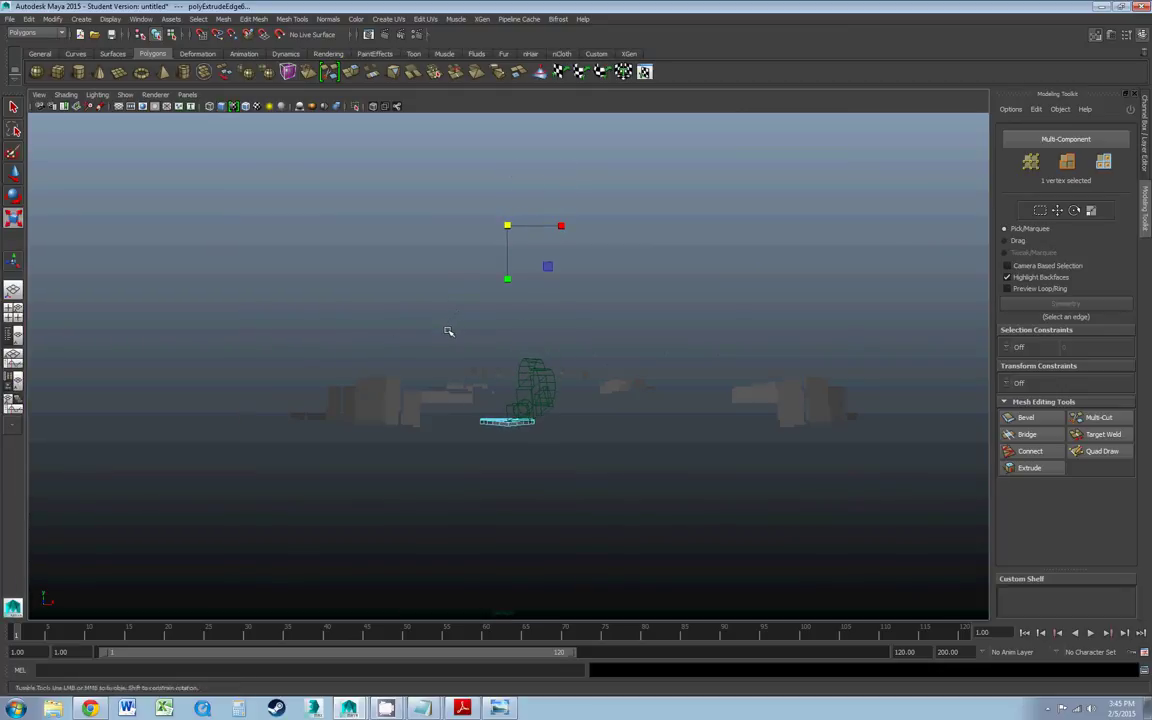
pyautogui.moveTo(507, 279)
pyautogui.mouseDown()
pyautogui.moveTo(507, 265)
pyautogui.moveTo(504, 279)
pyautogui.mouseUp()
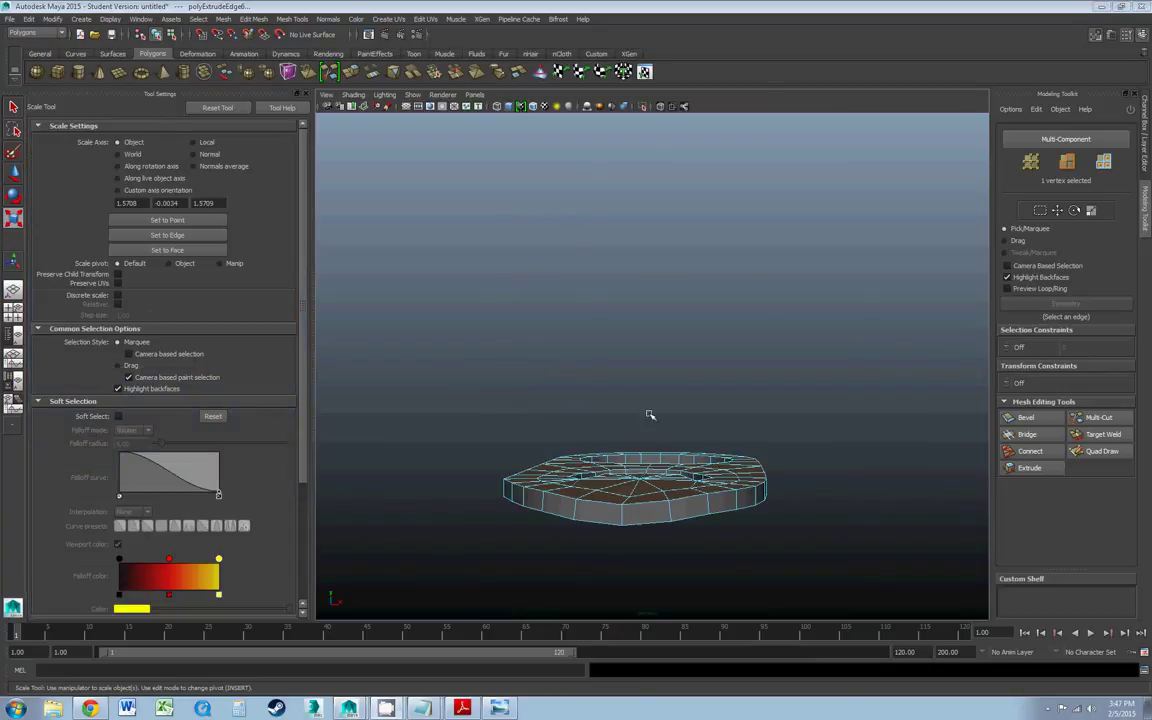
# - Set the Scale tool's pivot to Object and scale the selected top faces vertically to flatten them into one plane
pyautogui.scroll(-5, 716, 371)
pyautogui.keyDown('alt'); pyautogui.moveTo(668, 268); pyautogui.dragTo(659, 343, button='middle'); pyautogui.keyUp('alt')
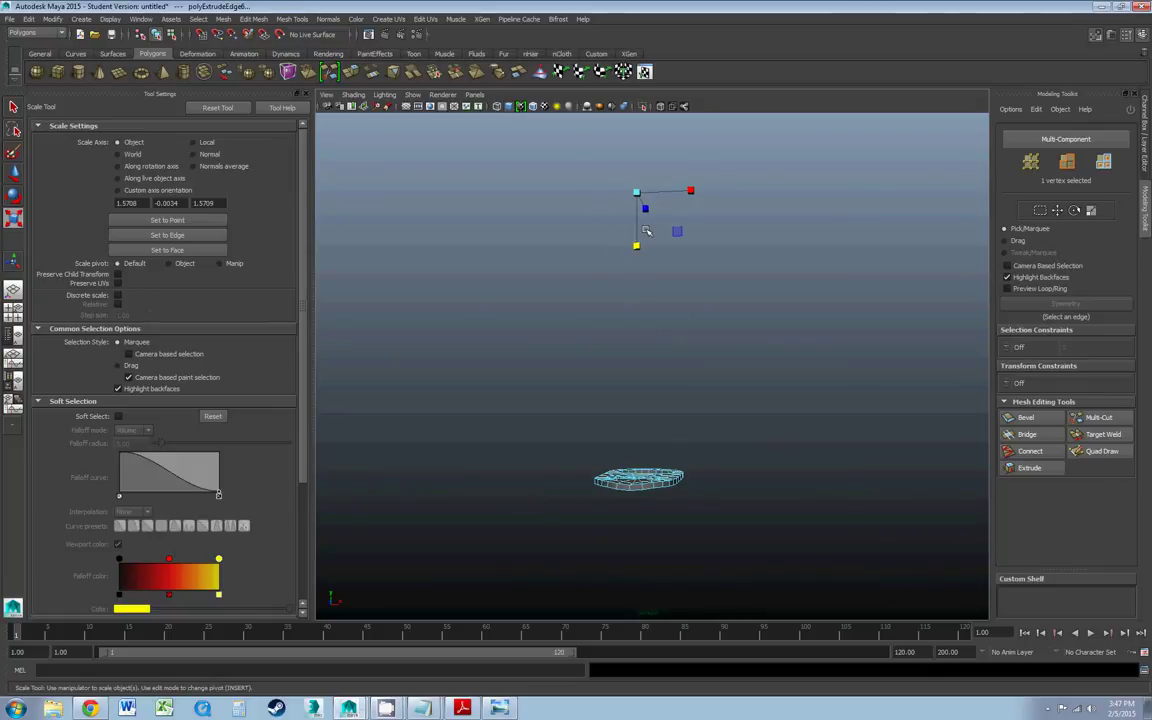
pyautogui.keyDown('alt'); pyautogui.moveTo(640, 222); pyautogui.dragTo(641, 228); pyautogui.keyUp('alt')
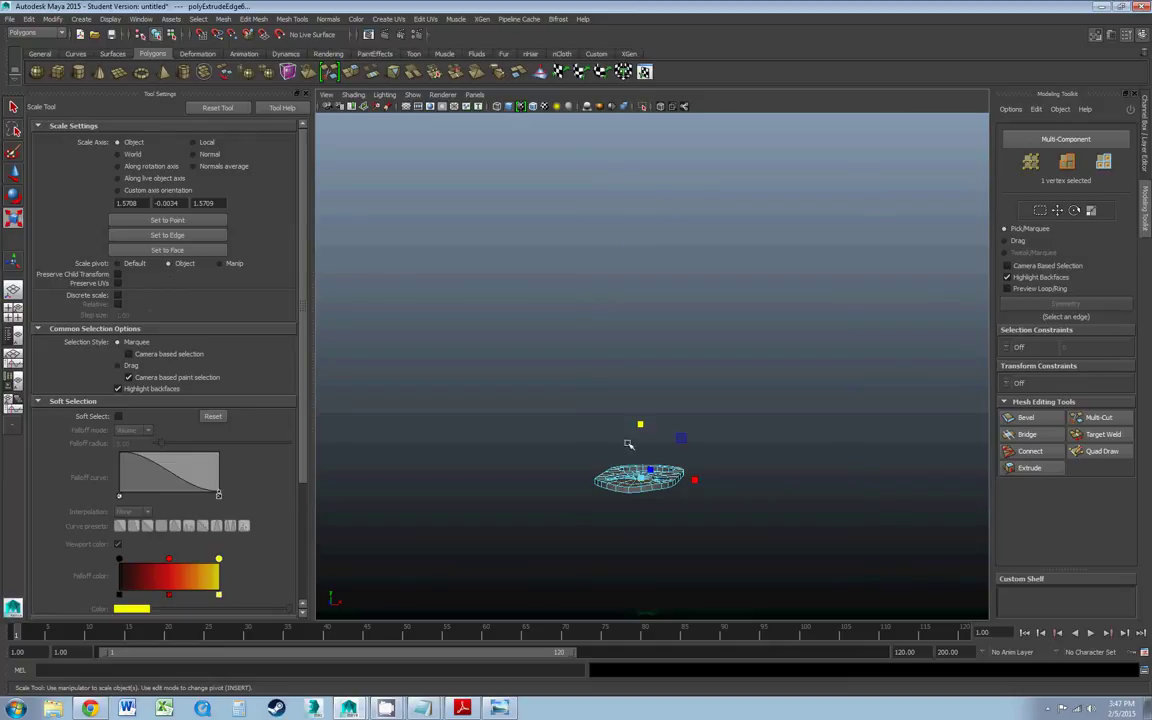
pyautogui.keyDown('alt'); pyautogui.moveTo(623, 456); pyautogui.dragTo(634, 320); pyautogui.keyUp('alt')
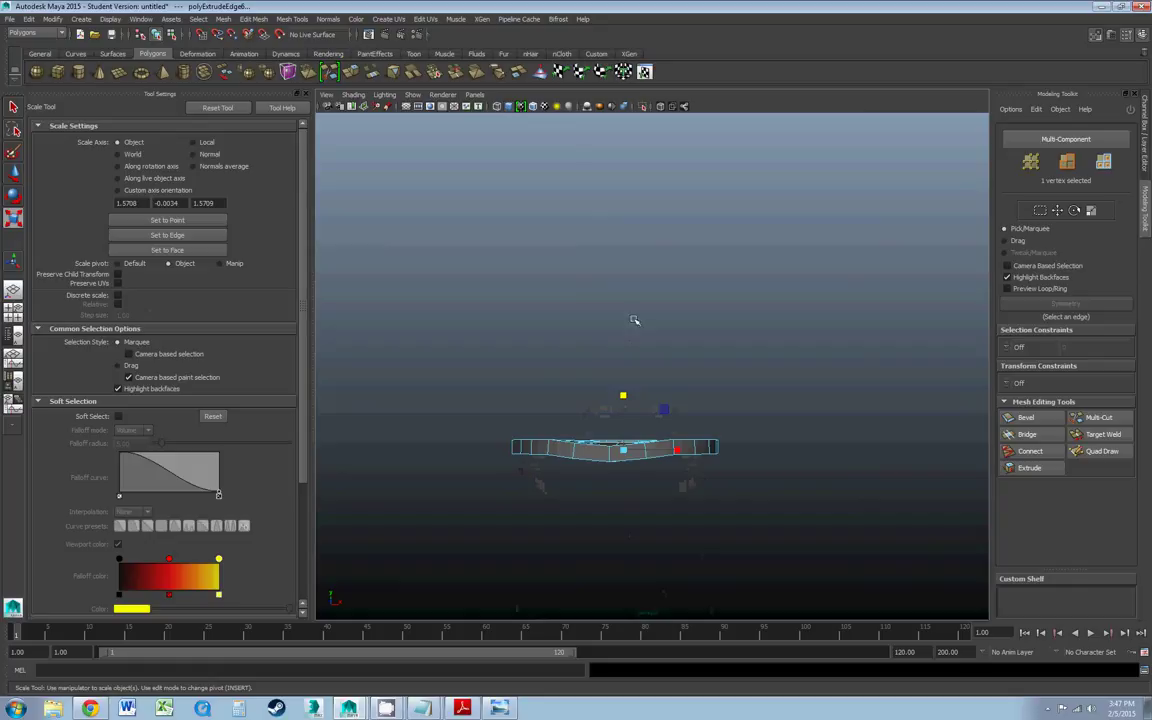
pyautogui.moveTo(625, 400)
pyautogui.mouseDown()
pyautogui.moveTo(625, 418)
pyautogui.moveTo(625, 401)
pyautogui.mouseUp()
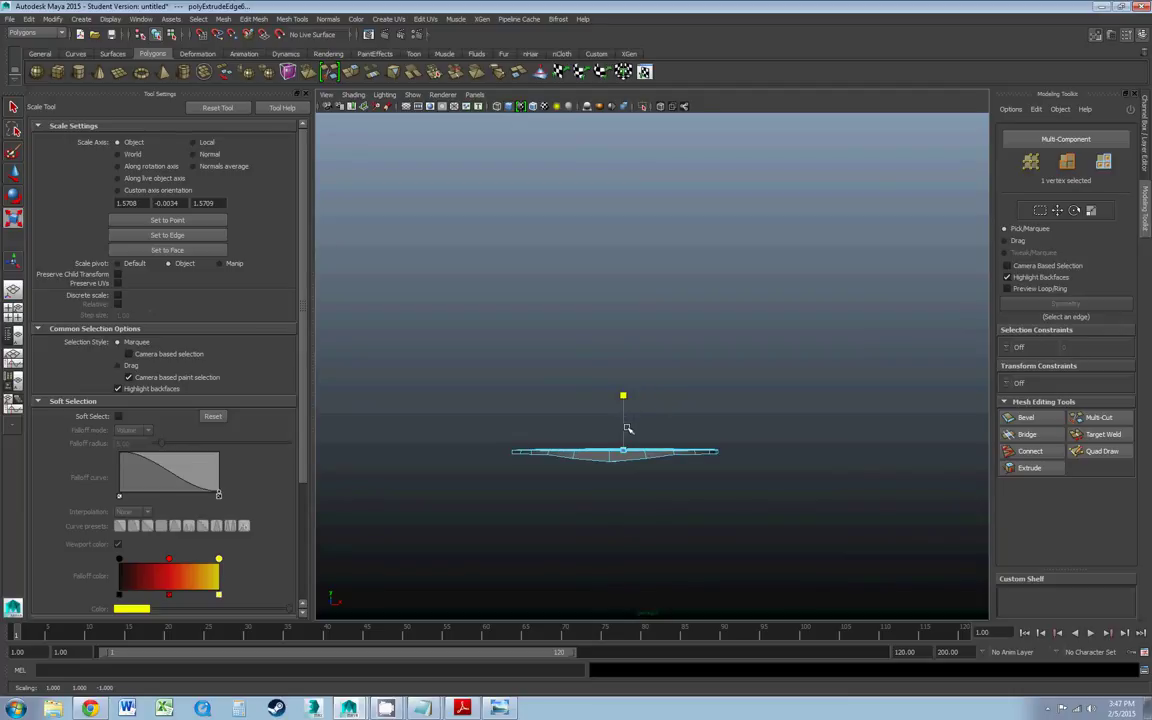
# - Select the tab's bottom faces and scale them vertically to flatten the underside
pyautogui.press('w')
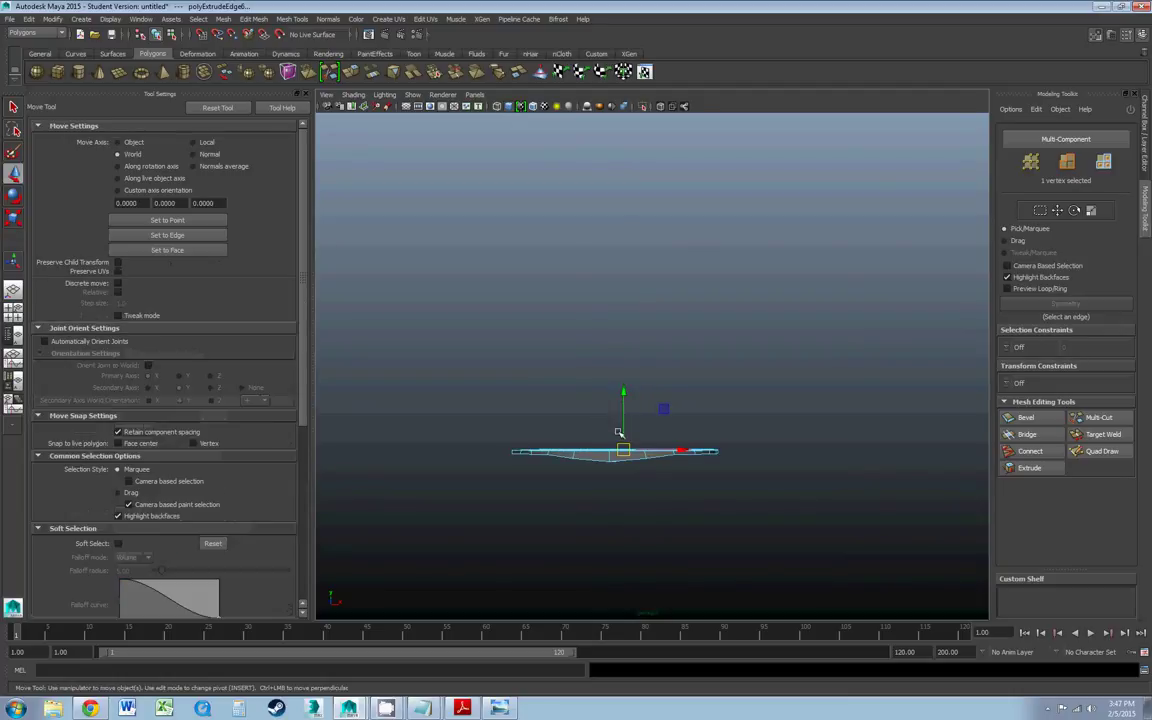
pyautogui.keyDown('alt'); pyautogui.moveTo(623, 427); pyautogui.dragTo(595, 425); pyautogui.keyUp('alt')
pyautogui.moveTo(445, 388); pyautogui.dragTo(755, 439)
pyautogui.moveTo(662, 405)
pyautogui.keyDown('alt'); pyautogui.mouseDown()
pyautogui.moveTo(662, 420)
pyautogui.moveTo(618, 397)
pyautogui.moveTo(648, 368)
pyautogui.moveTo(659, 404)
pyautogui.mouseUp(); pyautogui.keyUp('alt')
pyautogui.press('r')
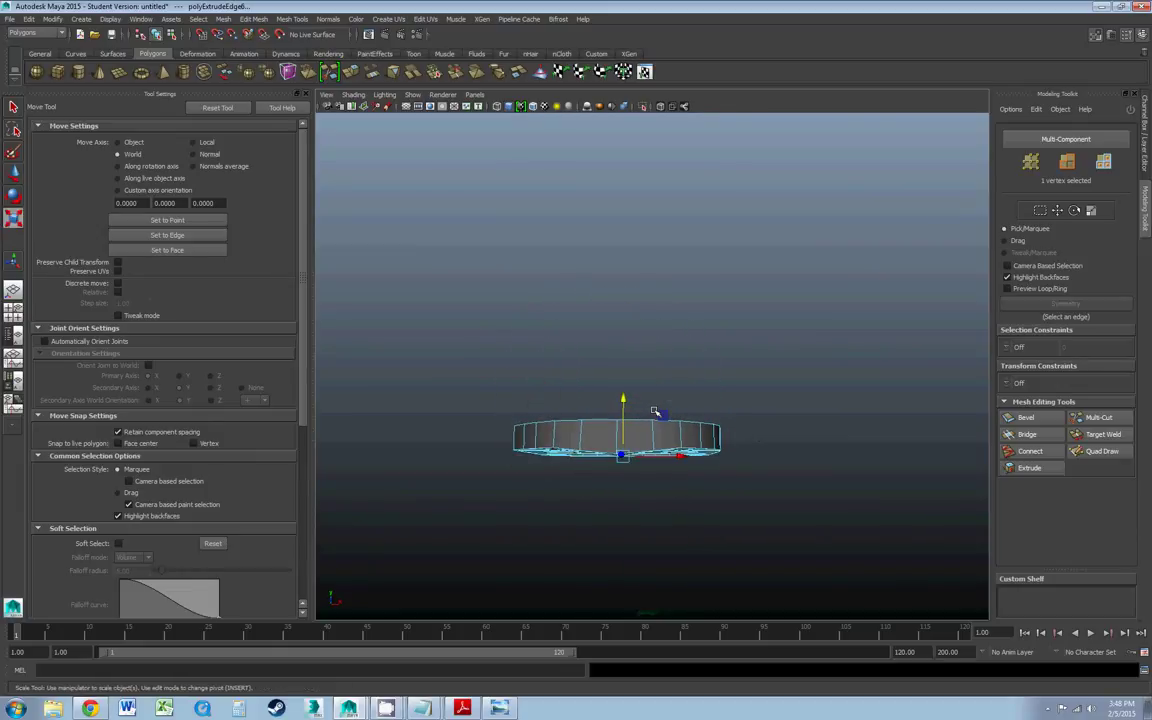
pyautogui.moveTo(622, 508); pyautogui.dragTo(622, 465)
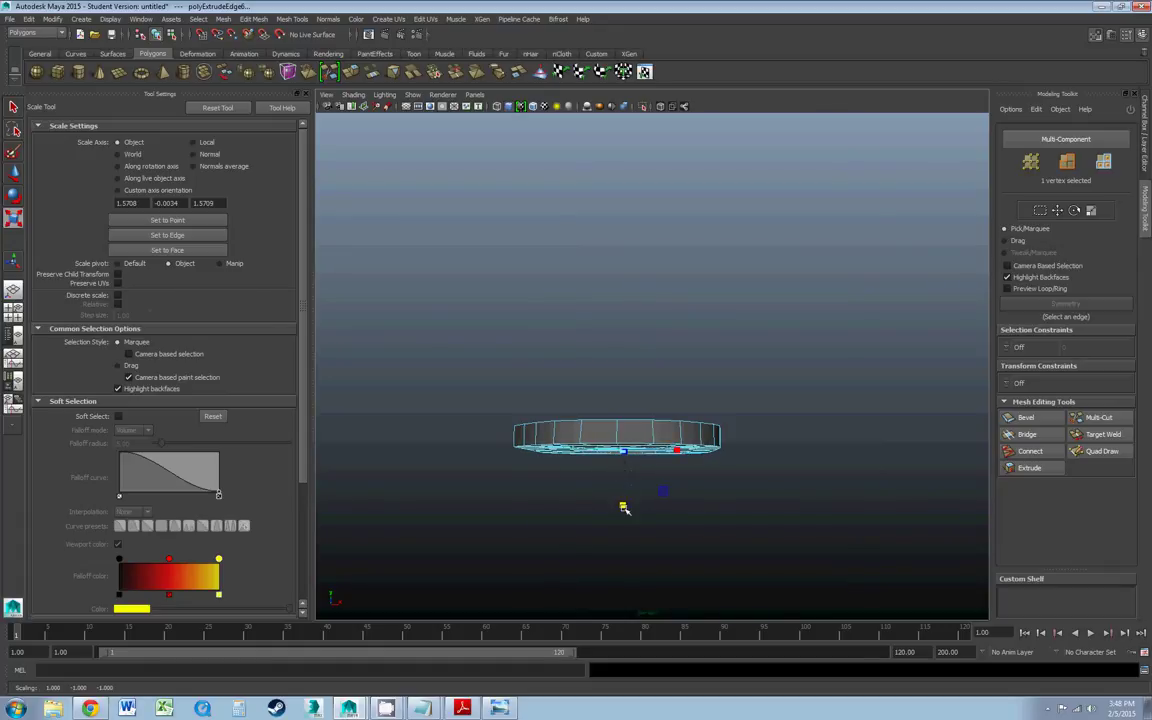
# - Select the edge loops around the tab's upper rim and openings and bevel them
pyautogui.keyDown('alt'); pyautogui.moveTo(625, 436); pyautogui.dragTo(584, 465); pyautogui.keyUp('alt')
pyautogui.scroll(5, 584, 465)
pyautogui.rightClick(536, 474)
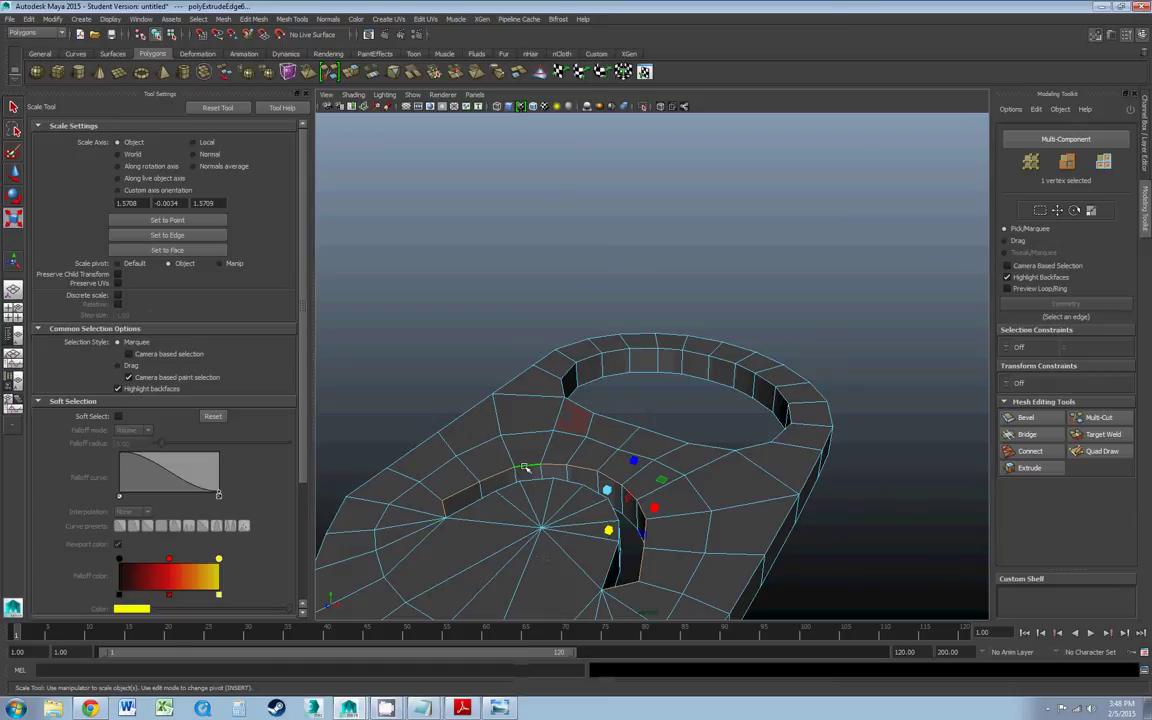
pyautogui.keyDown('alt'); pyautogui.moveTo(548, 489); pyautogui.dragTo(535, 545); pyautogui.keyUp('alt')
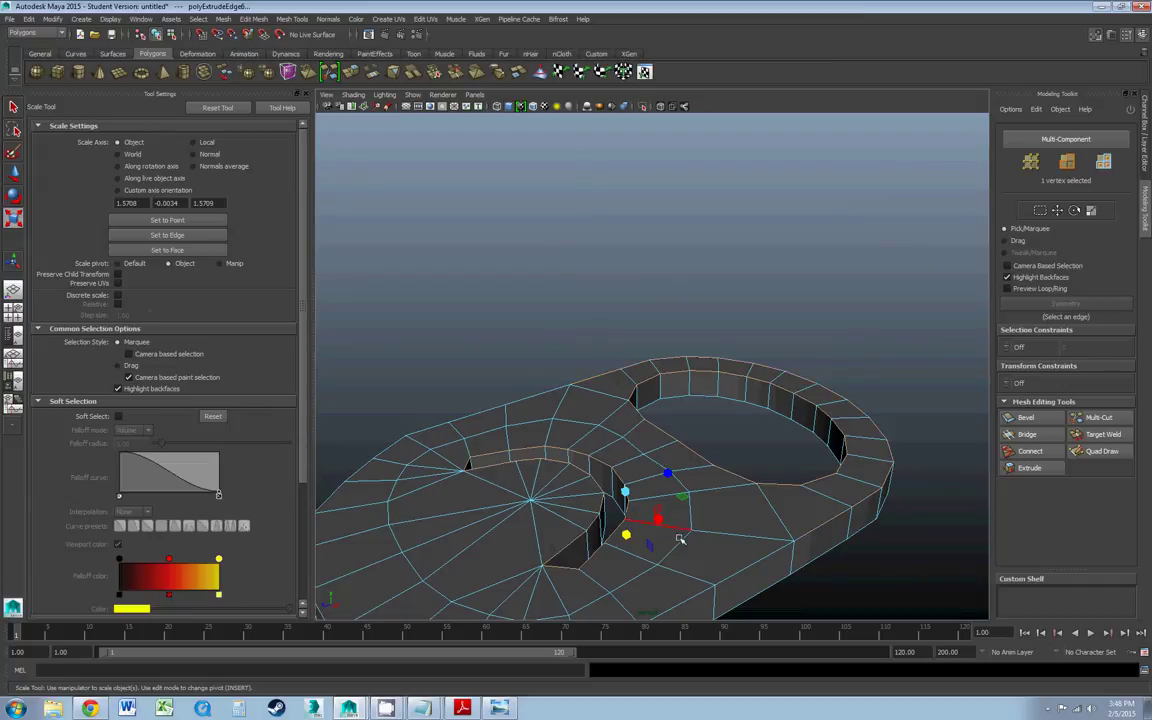
pyautogui.keyDown('alt'); pyautogui.moveTo(730, 566); pyautogui.dragTo(606, 500, button='right'); pyautogui.keyUp('alt')
pyautogui.keyDown('alt'); pyautogui.moveTo(606, 500); pyautogui.dragTo(629, 427); pyautogui.keyUp('alt')
pyautogui.scroll(5, 629, 427)
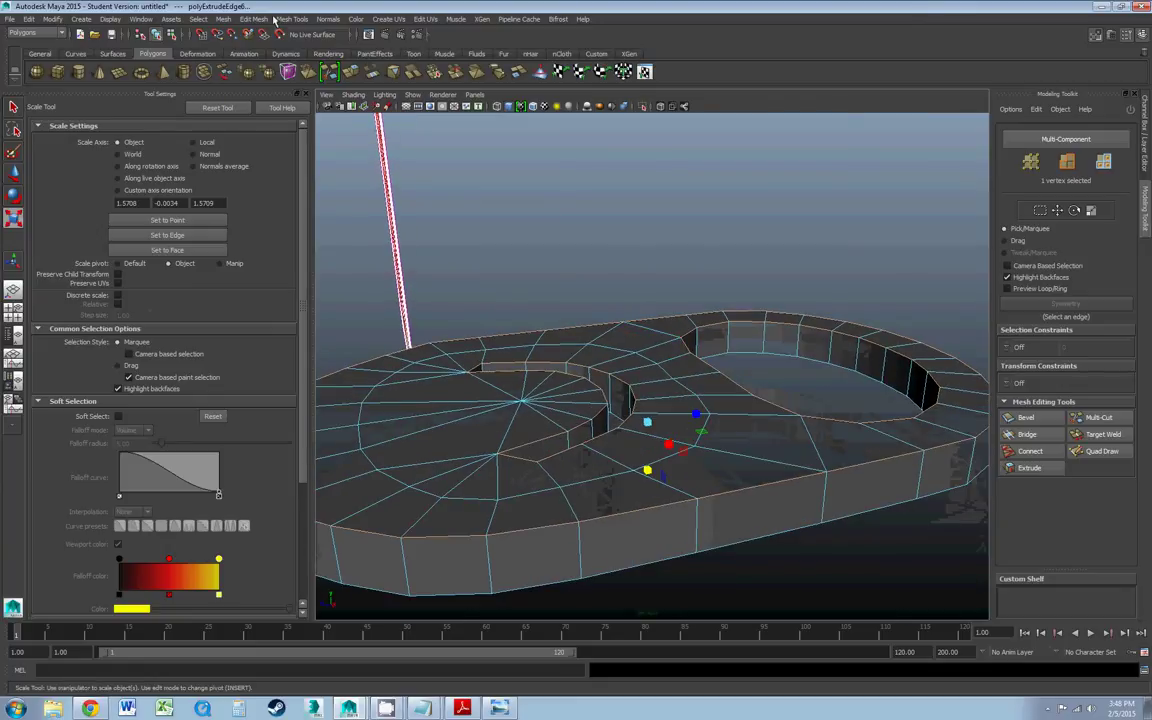
pyautogui.click(265, 19)
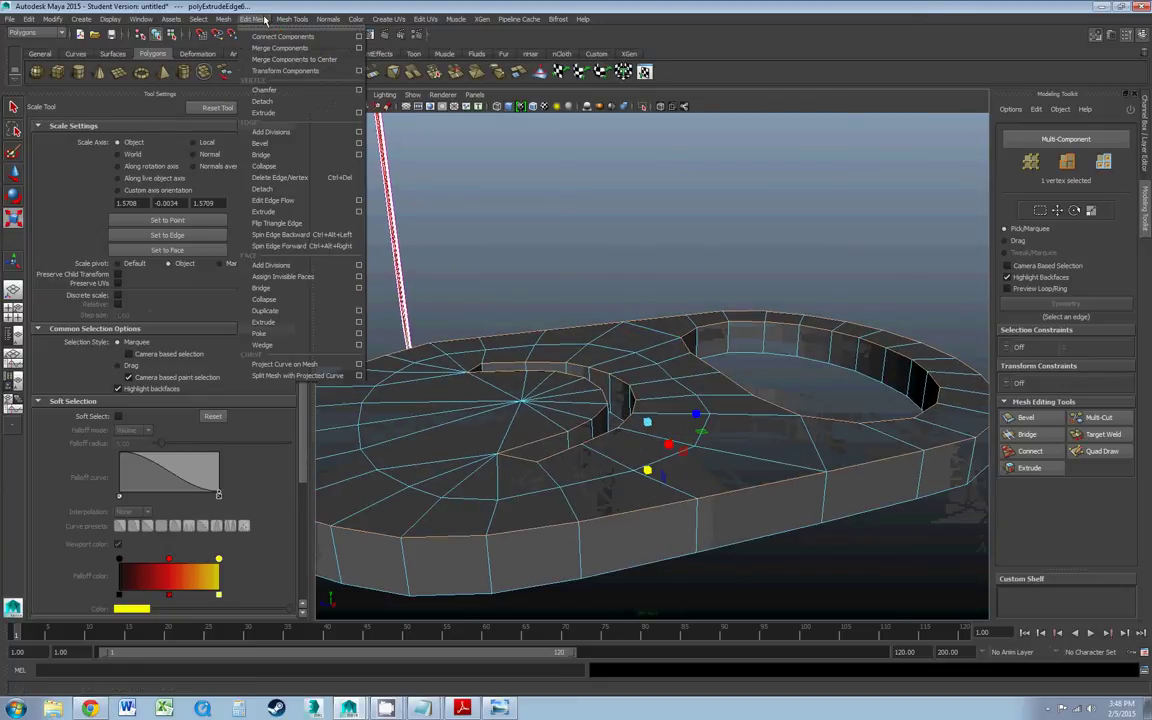
pyautogui.click(265, 143)
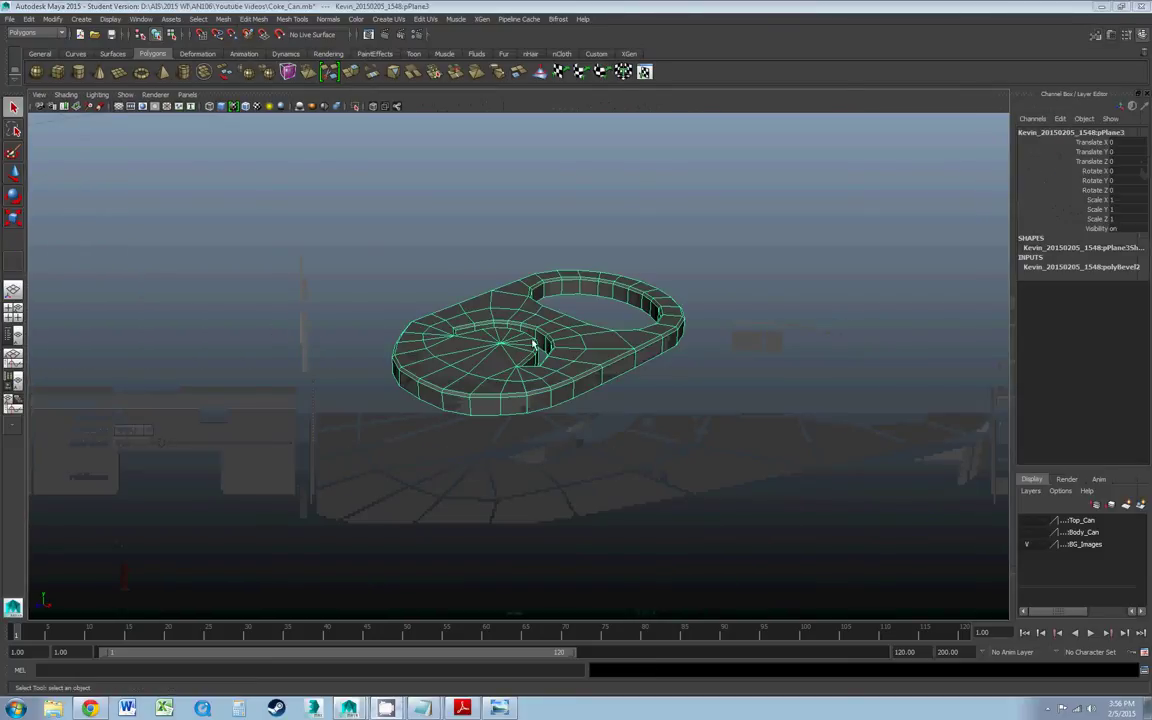
pyautogui.keyDown('alt'); pyautogui.moveTo(533, 344); pyautogui.dragTo(505, 320); pyautogui.keyUp('alt')
pyautogui.scroll(5, 529, 354)
pyautogui.scroll(-3, 529, 352)
pyautogui.scroll(4, 514, 324)
pyautogui.scroll(-4, 514, 324)
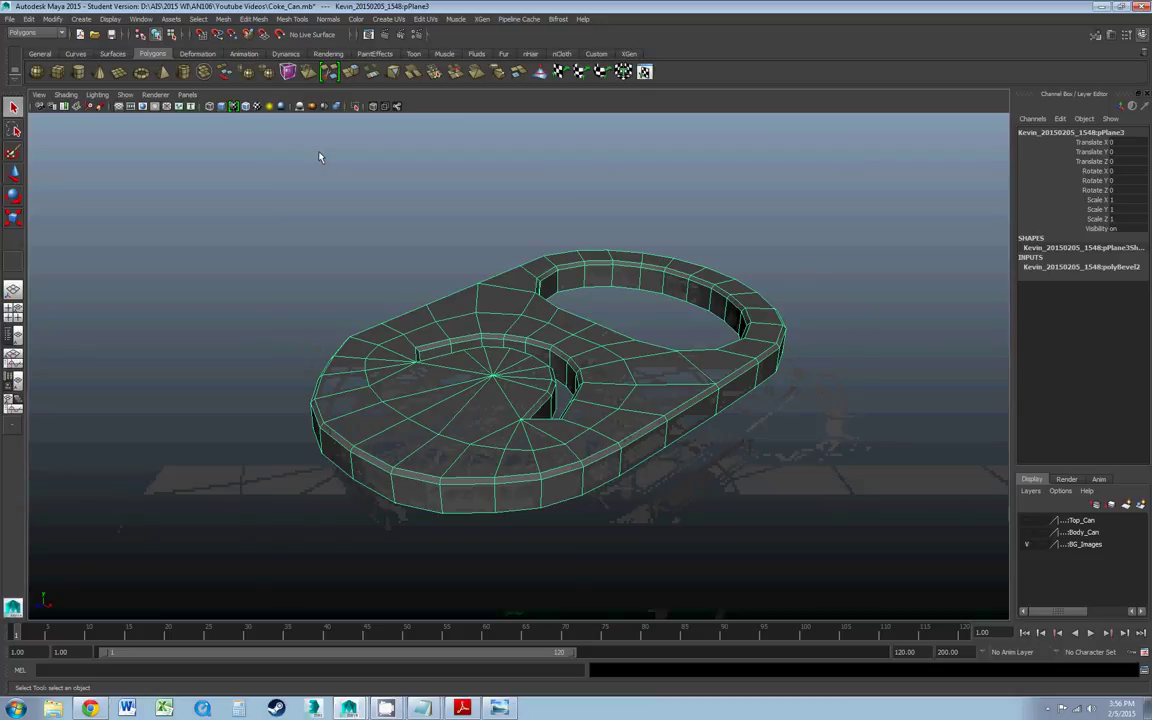
pyautogui.press('5')
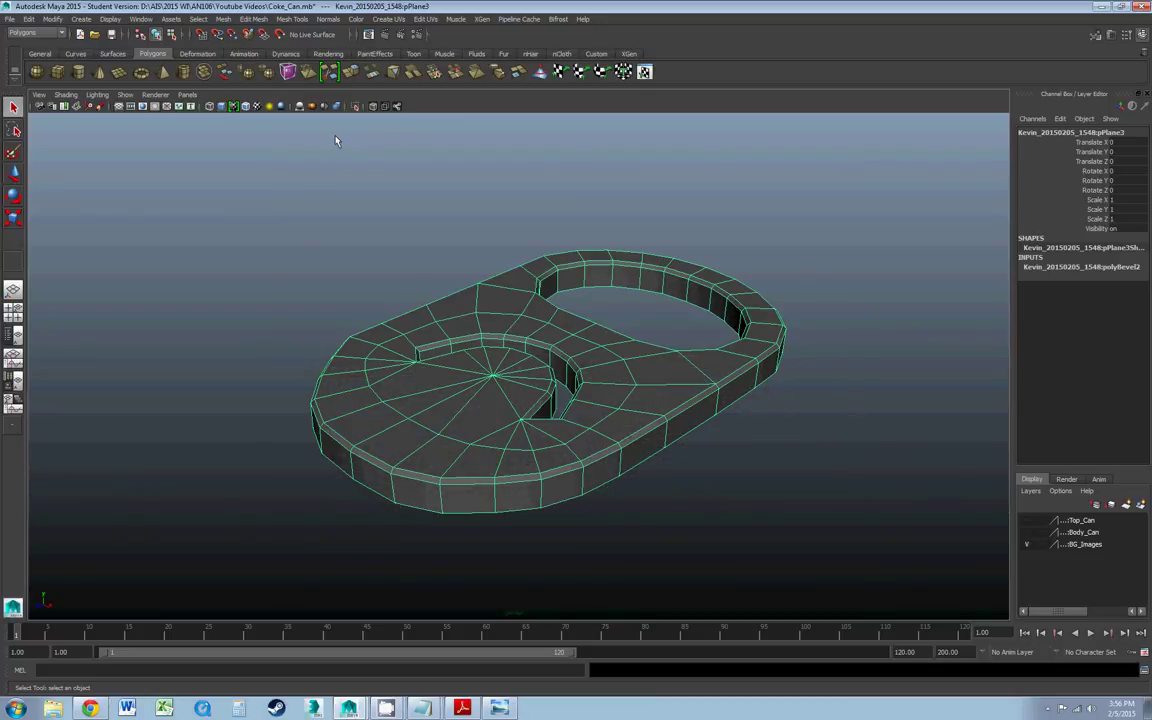
# - Open the Files/Projects preferences, make sure AutoSave is enabled, and save the preferences
pyautogui.click(141, 19)
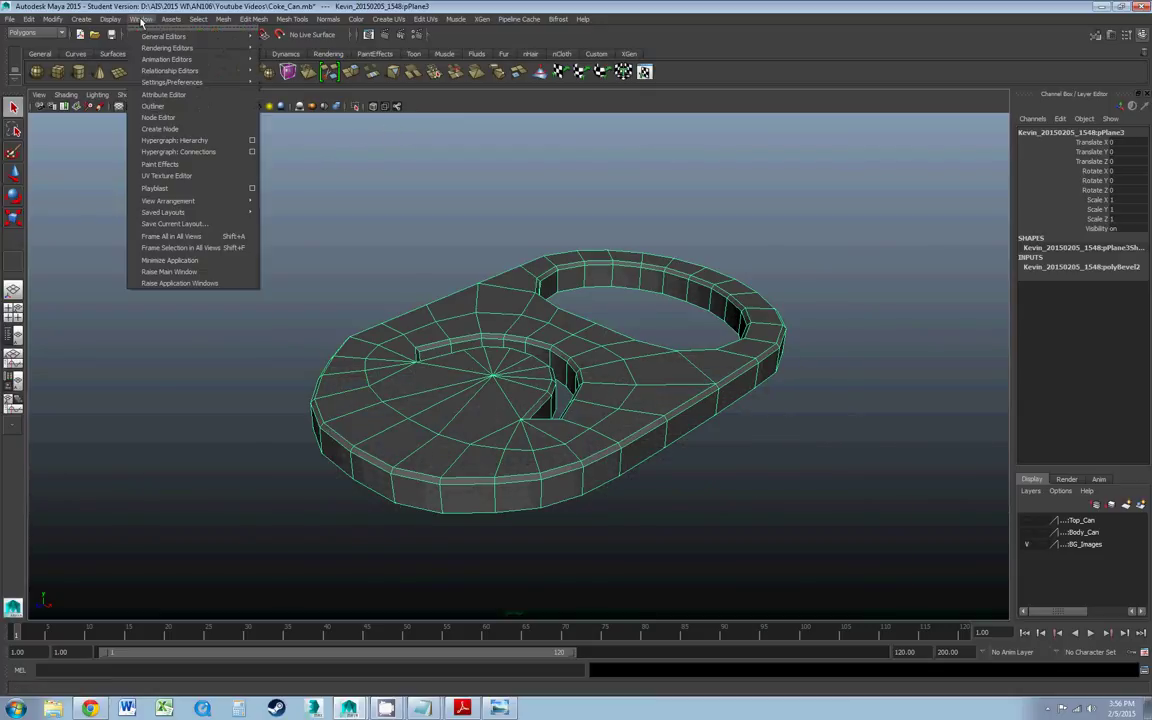
pyautogui.moveTo(155, 84)
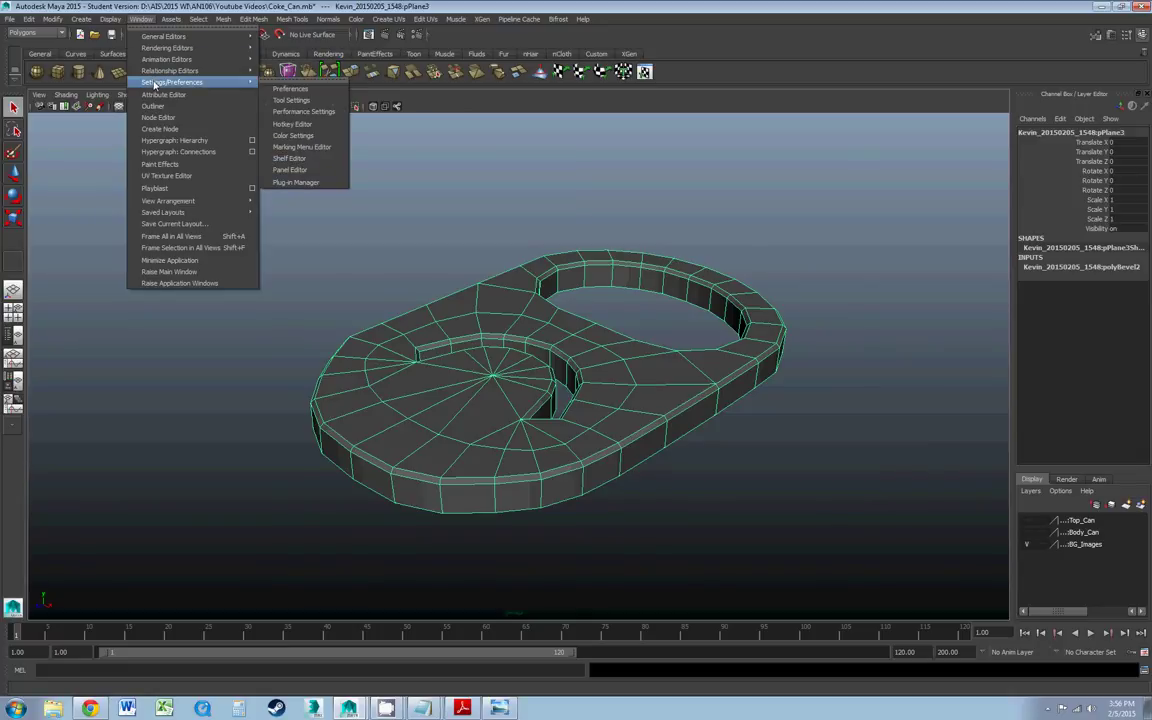
pyautogui.moveTo(248, 83)
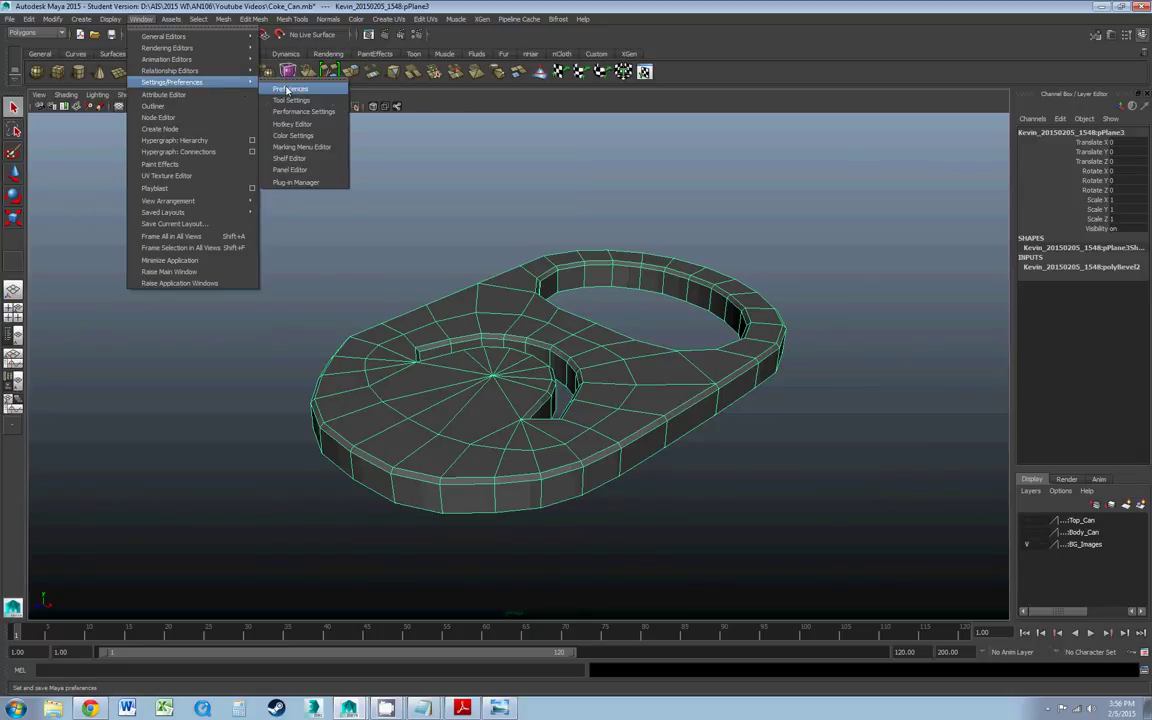
pyautogui.click(287, 91)
pyautogui.moveTo(336, 138); pyautogui.dragTo(257, 97)
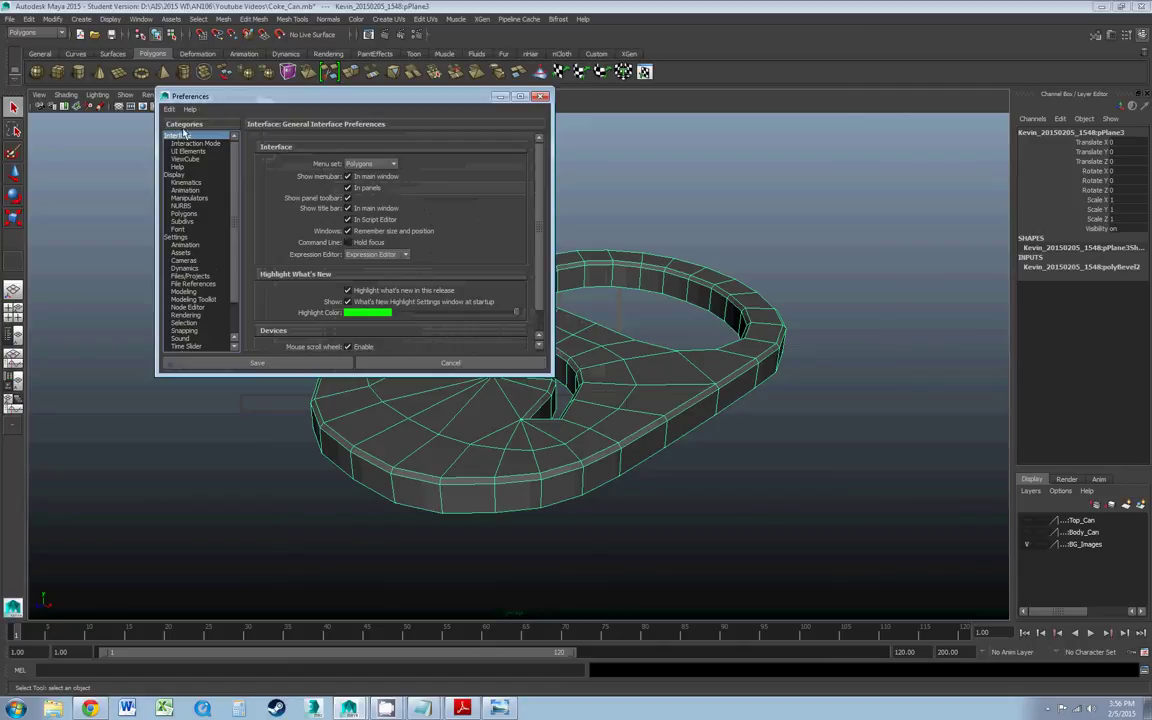
pyautogui.click(187, 276)
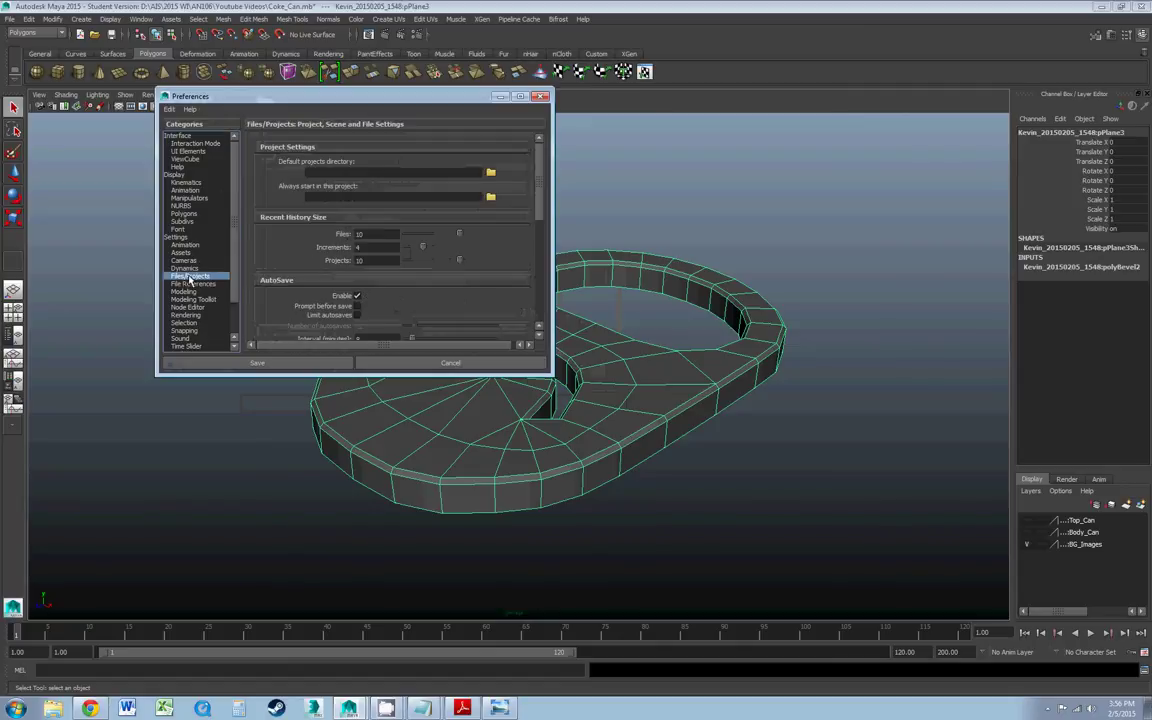
pyautogui.moveTo(252, 375); pyautogui.dragTo(262, 555)
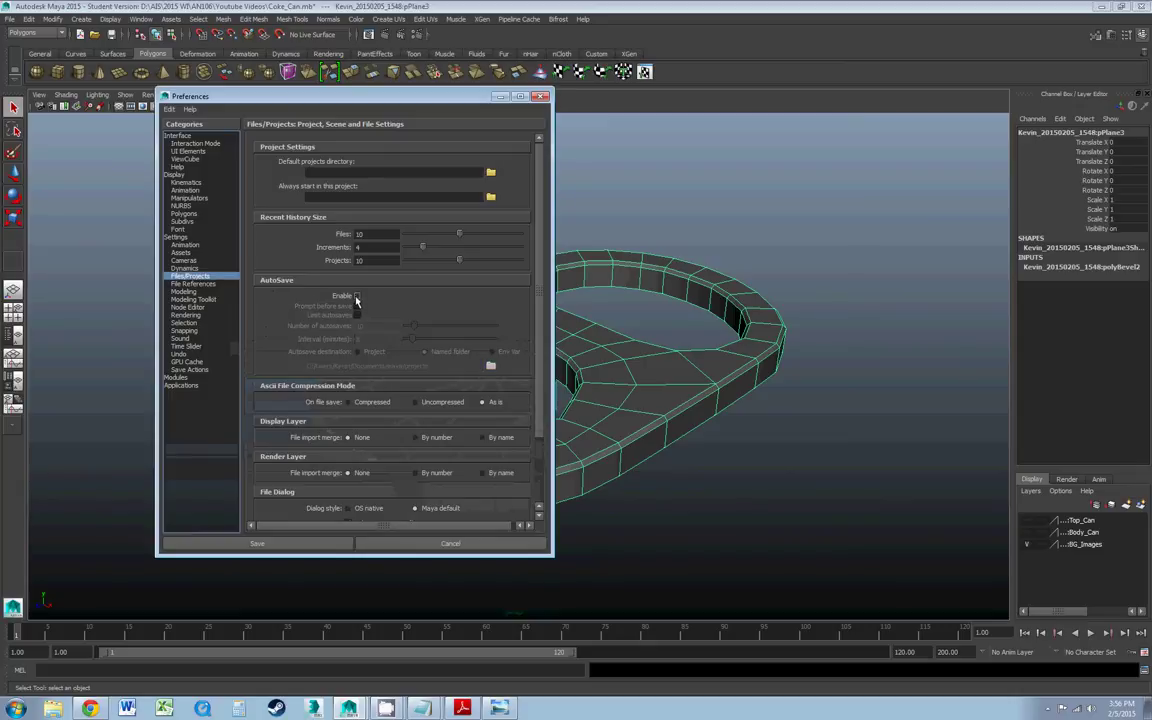
pyautogui.moveTo(366, 338); pyautogui.dragTo(347, 340)
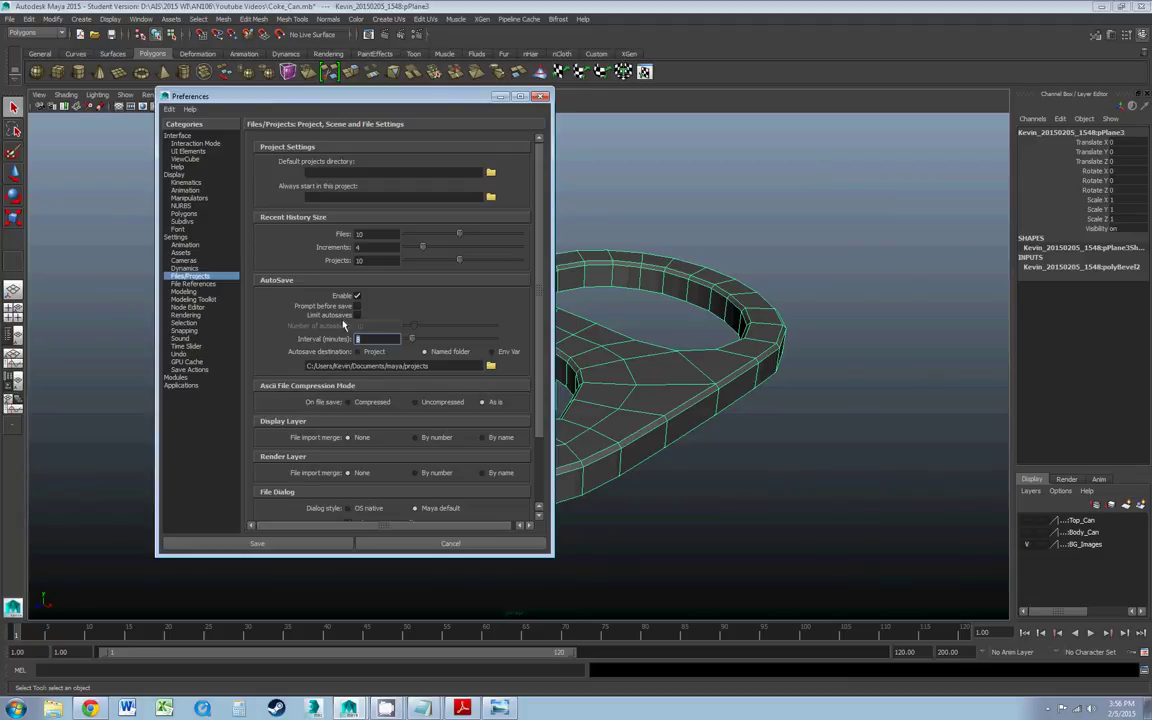
pyautogui.click(276, 543)
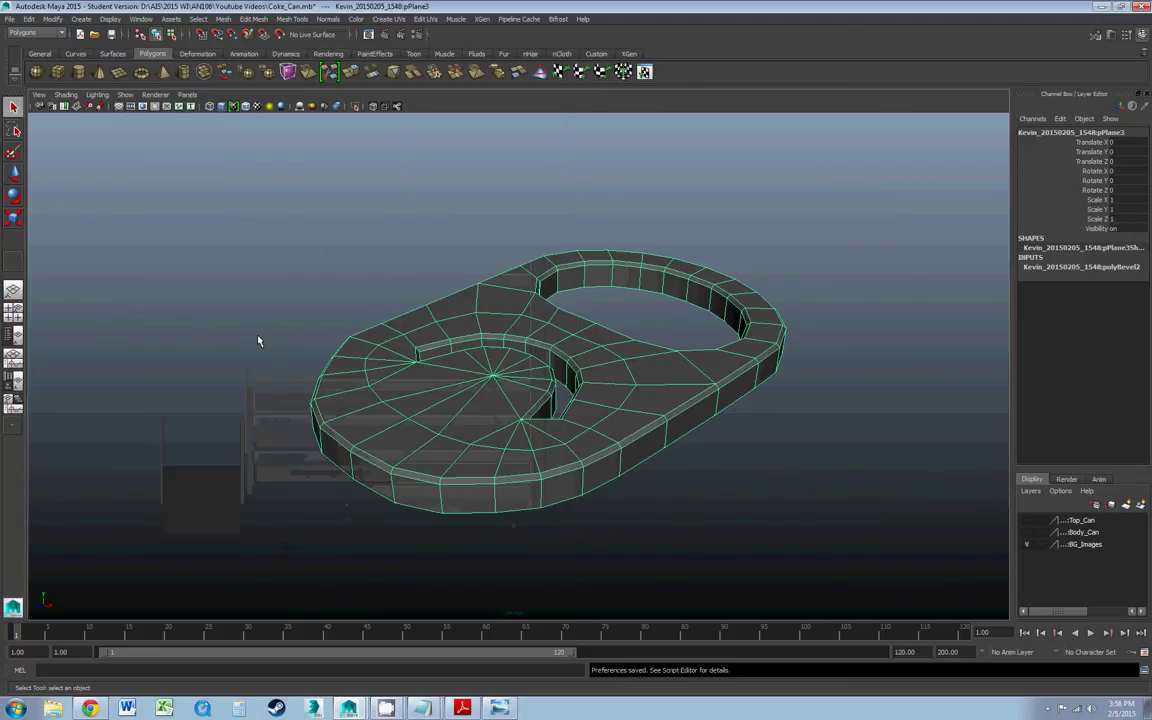
pyautogui.scroll(-6, 258, 340)
pyautogui.scroll(9, 258, 340)
pyautogui.scroll(-3, 258, 340)
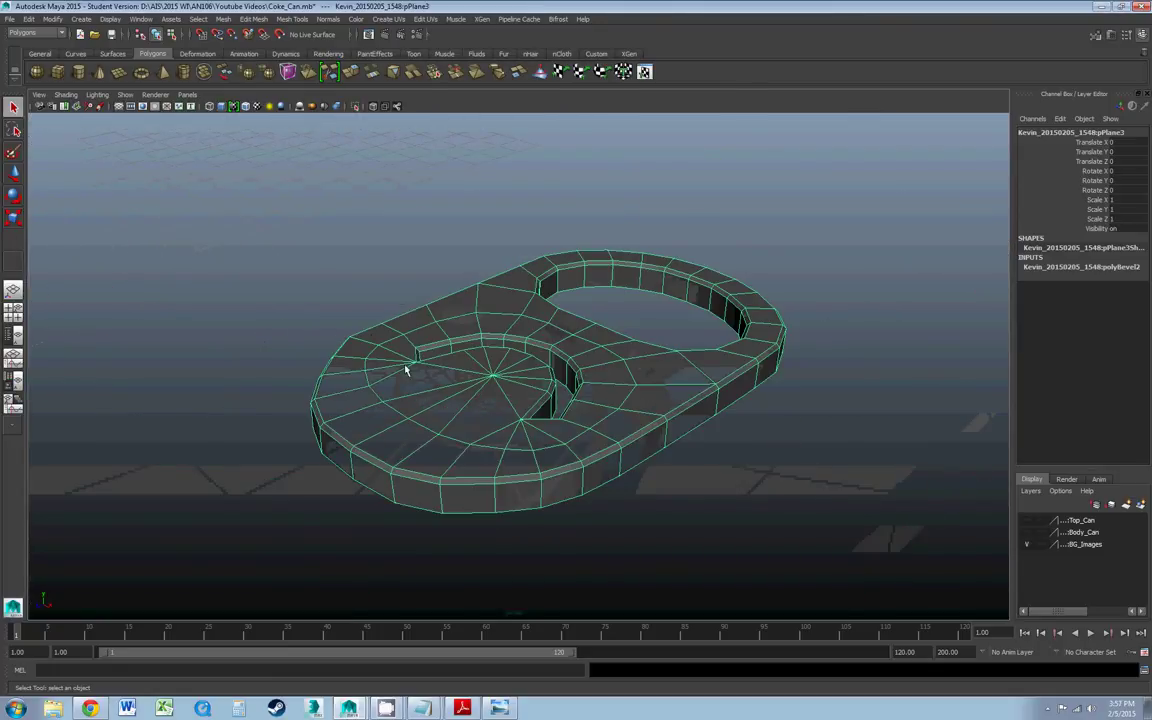
pyautogui.keyDown('alt'); pyautogui.moveTo(470, 375); pyautogui.dragTo(473, 347); pyautogui.keyUp('alt')
pyautogui.scroll(-4, 446, 365)
pyautogui.scroll(4, 446, 365)
pyautogui.scroll(-2, 446, 365)
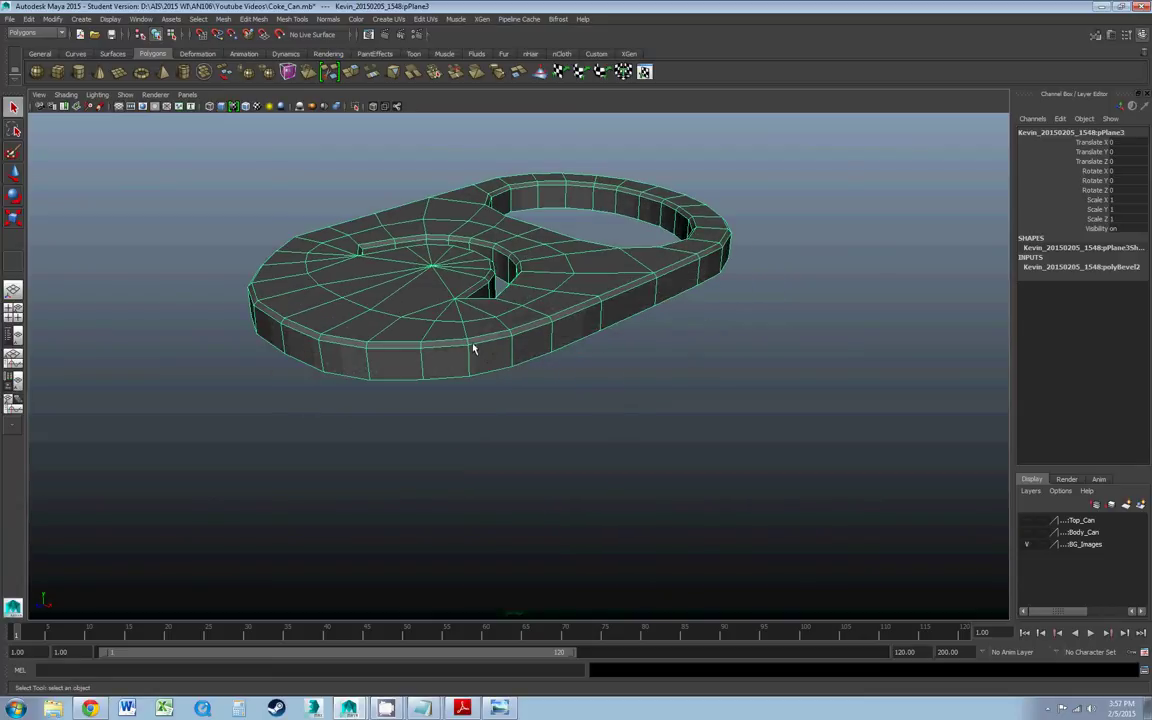
# - Select all of the tab's bottom vertices from a side view and move them vertically to adjust the tab's thickness
pyautogui.rightClick(473, 347)
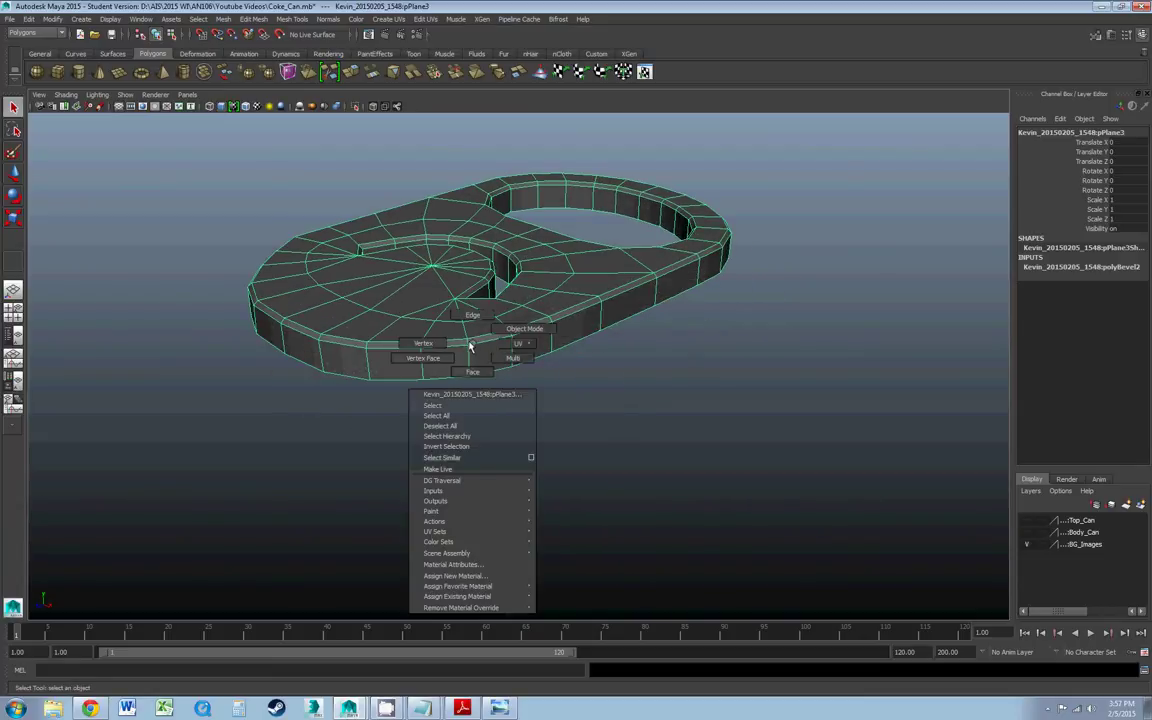
pyautogui.moveTo(470, 343); pyautogui.dragTo(423, 343, button='right')
pyautogui.keyDown('alt'); pyautogui.moveTo(445, 344); pyautogui.dragTo(476, 347); pyautogui.keyUp('alt')
pyautogui.scroll(-5, 676, 329)
pyautogui.keyDown('alt'); pyautogui.moveTo(676, 329); pyautogui.dragTo(630, 334); pyautogui.keyUp('alt')
pyautogui.keyDown('alt'); pyautogui.moveTo(712, 249); pyautogui.dragTo(625, 352); pyautogui.keyUp('alt')
pyautogui.moveTo(485, 345); pyautogui.dragTo(865, 259)
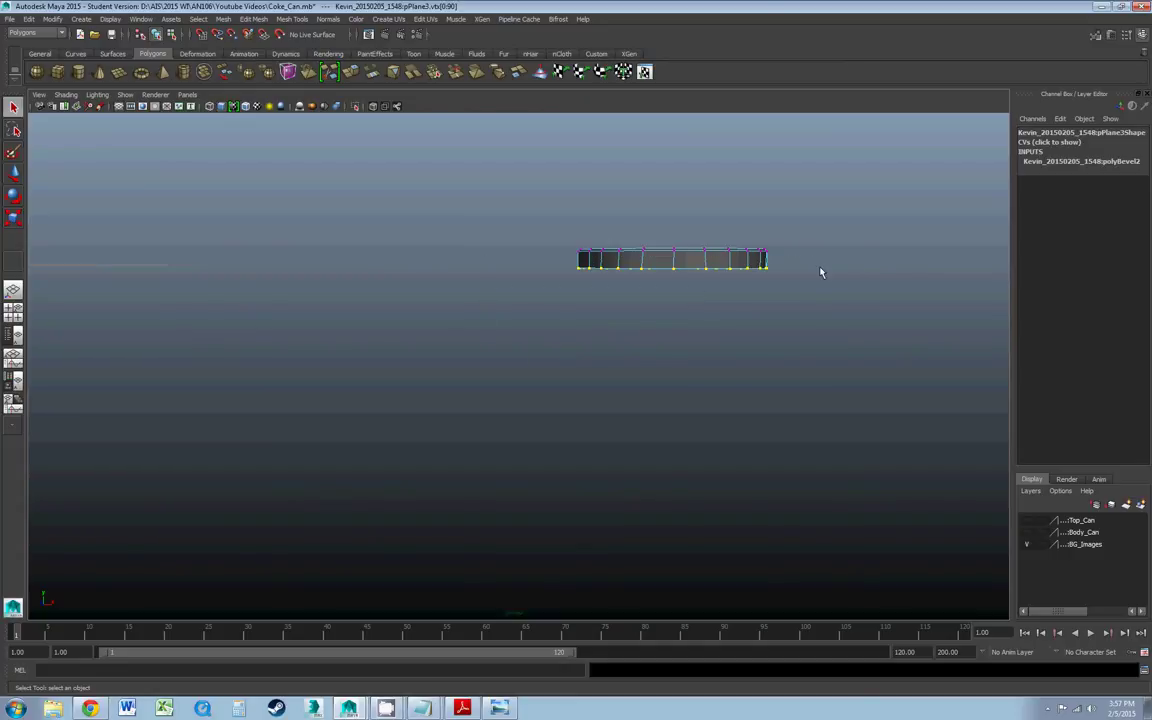
pyautogui.press('w')
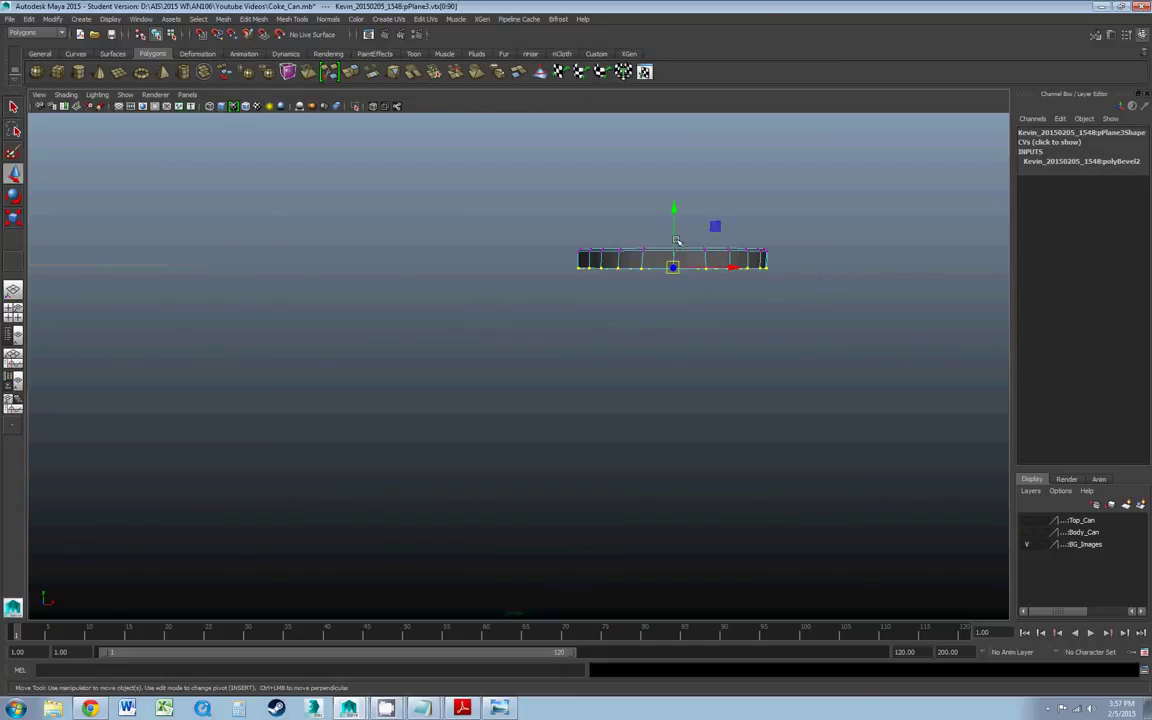
pyautogui.click(677, 232)
pyautogui.hotkey('ctrl', 'z')
pyautogui.moveTo(676, 233); pyautogui.dragTo(669, 298)
# - Show the Top_Can layer and raise the whole pull tab to Translate Y 5.946, up at the lid
pyautogui.click(1023, 520)
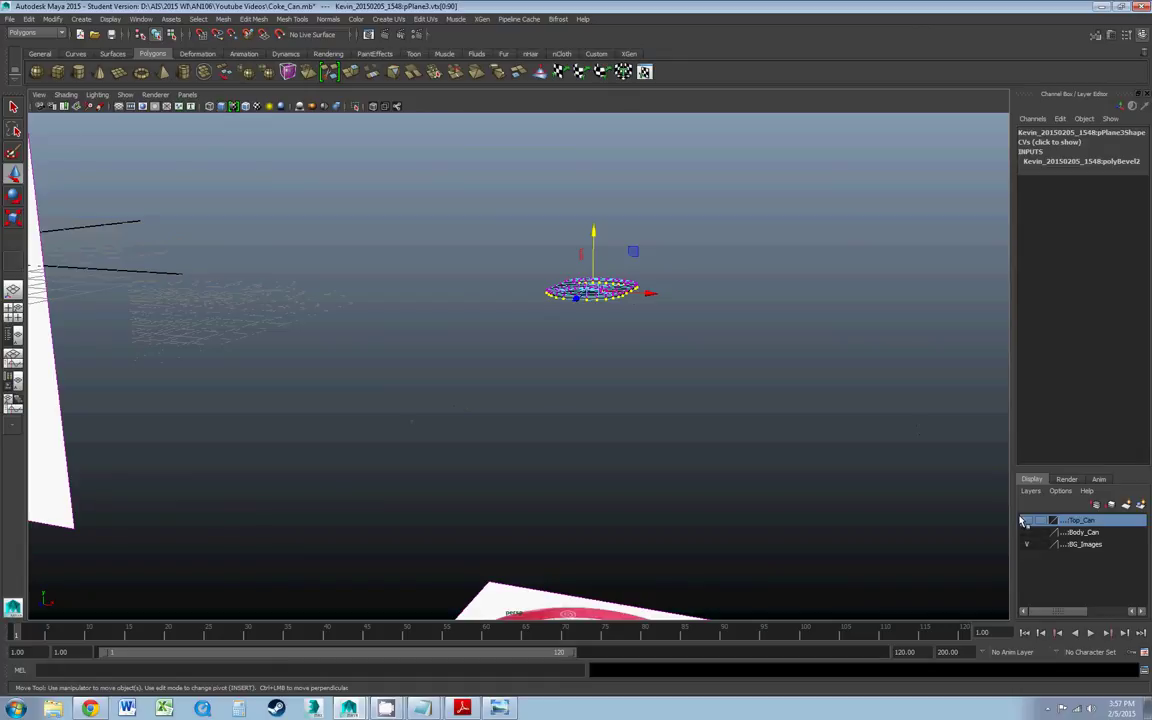
pyautogui.scroll(-5, 726, 306)
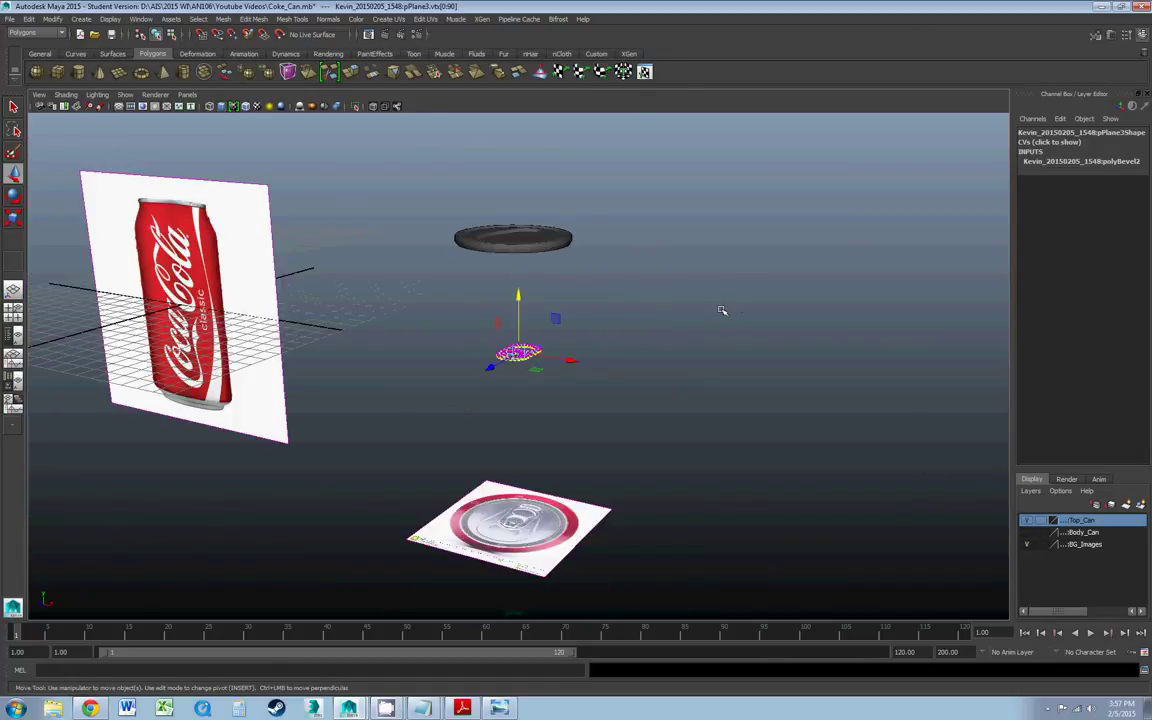
pyautogui.scroll(3, 723, 309)
pyautogui.scroll(-3, 846, 399)
pyautogui.scroll(5, 625, 329)
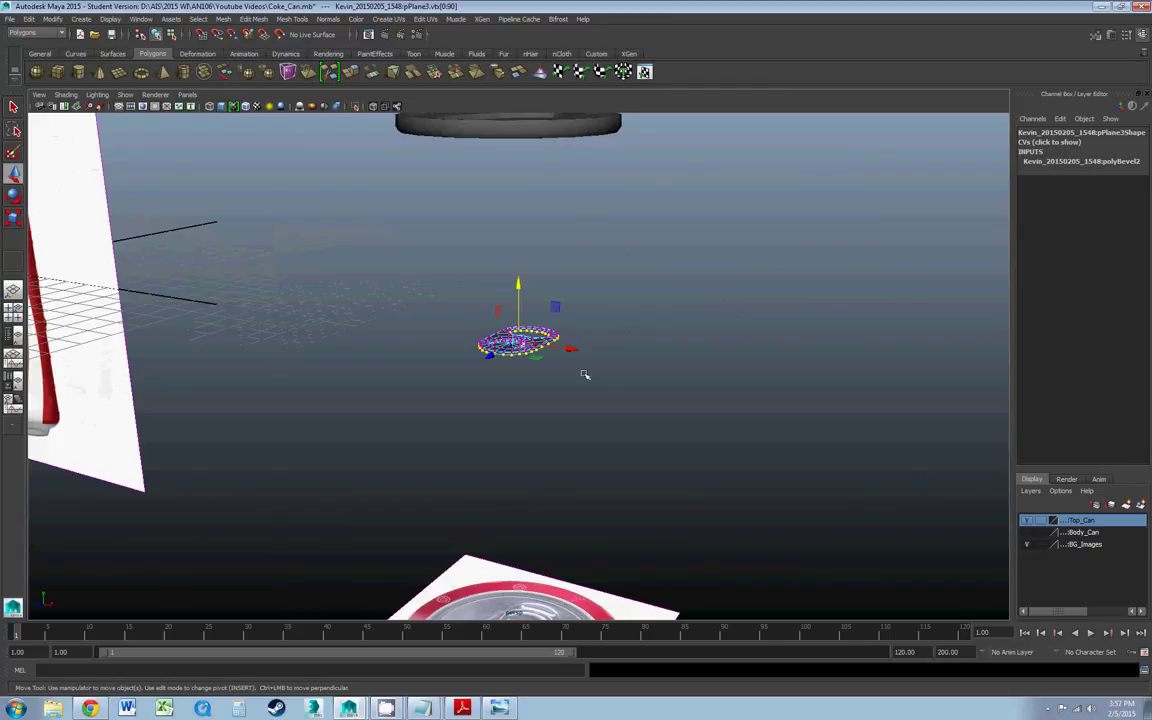
pyautogui.rightClick(534, 341)
pyautogui.moveTo(546, 330); pyautogui.dragTo(580, 317, button='right')
pyautogui.click(521, 348)
pyautogui.moveTo(521, 321); pyautogui.dragTo(513, 213)
pyautogui.scroll(-3, 513, 278)
pyautogui.scroll(4, 503, 240)
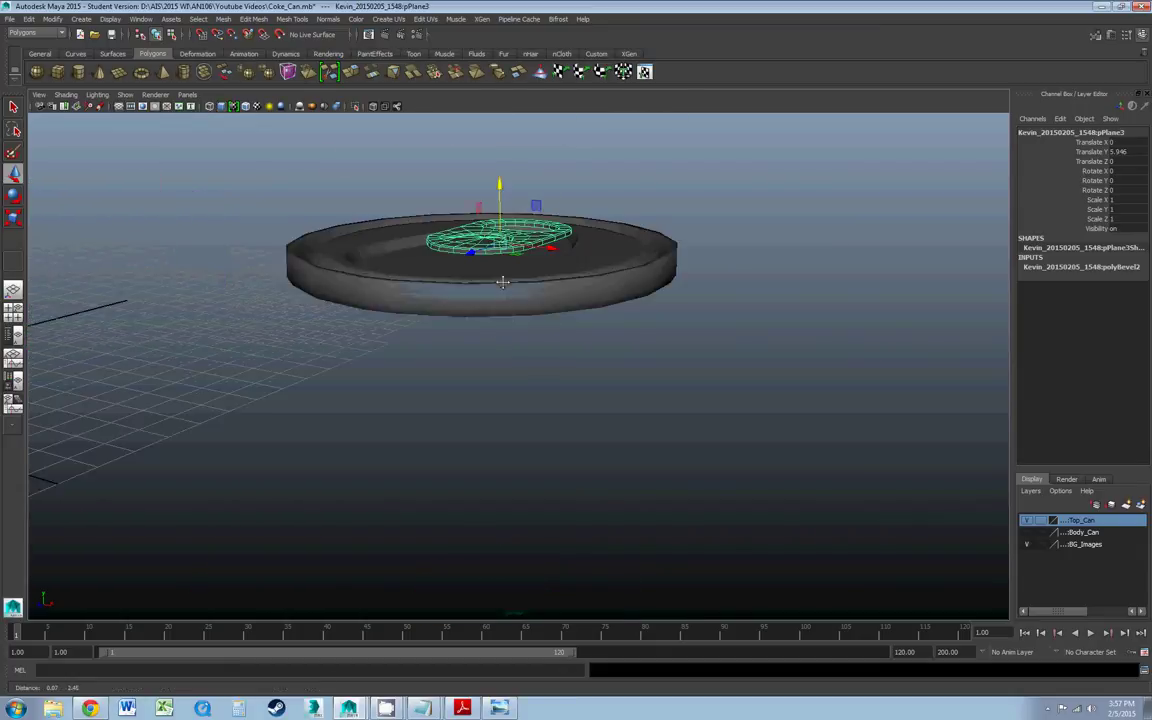
# - Lower the pull tab to Translate Y 5.771 so it sits closer to the lid's recessed surface
pyautogui.scroll(5, 514, 267)
pyautogui.keyDown('alt'); pyautogui.moveTo(514, 267); pyautogui.dragTo(494, 306, button='middle'); pyautogui.keyUp('alt')
pyautogui.scroll(-5, 494, 306)
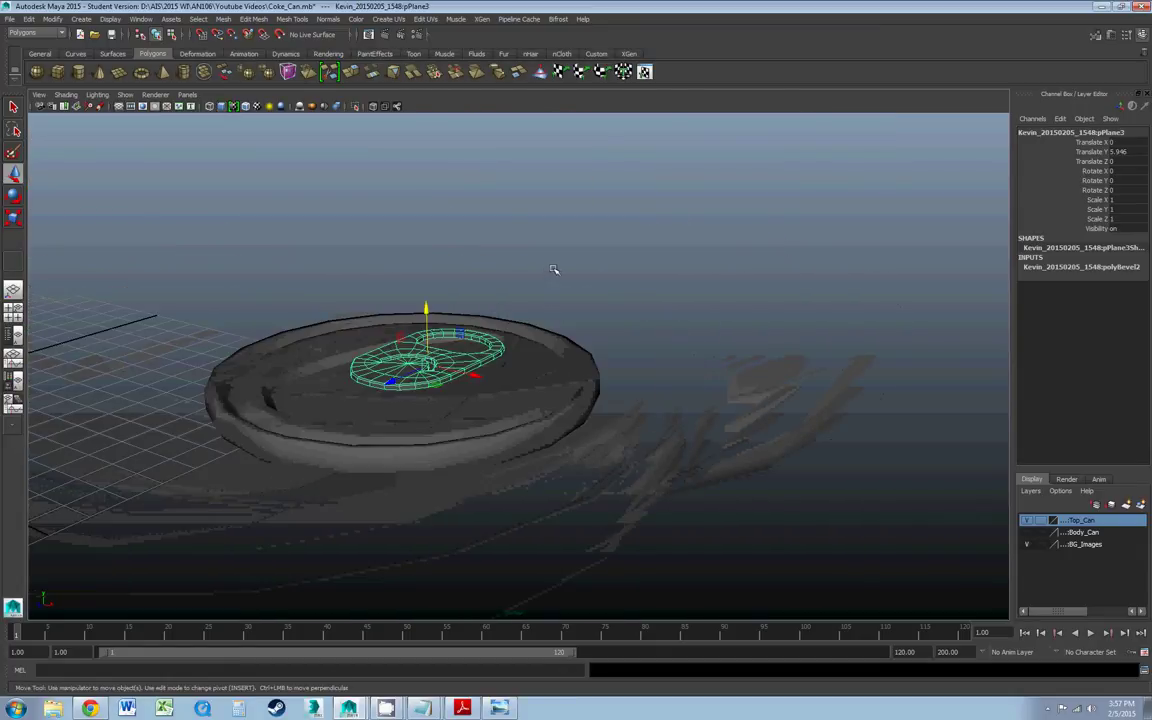
pyautogui.keyDown('alt'); pyautogui.moveTo(553, 269); pyautogui.dragTo(522, 326); pyautogui.keyUp('alt')
pyautogui.moveTo(425, 355); pyautogui.dragTo(427, 366)
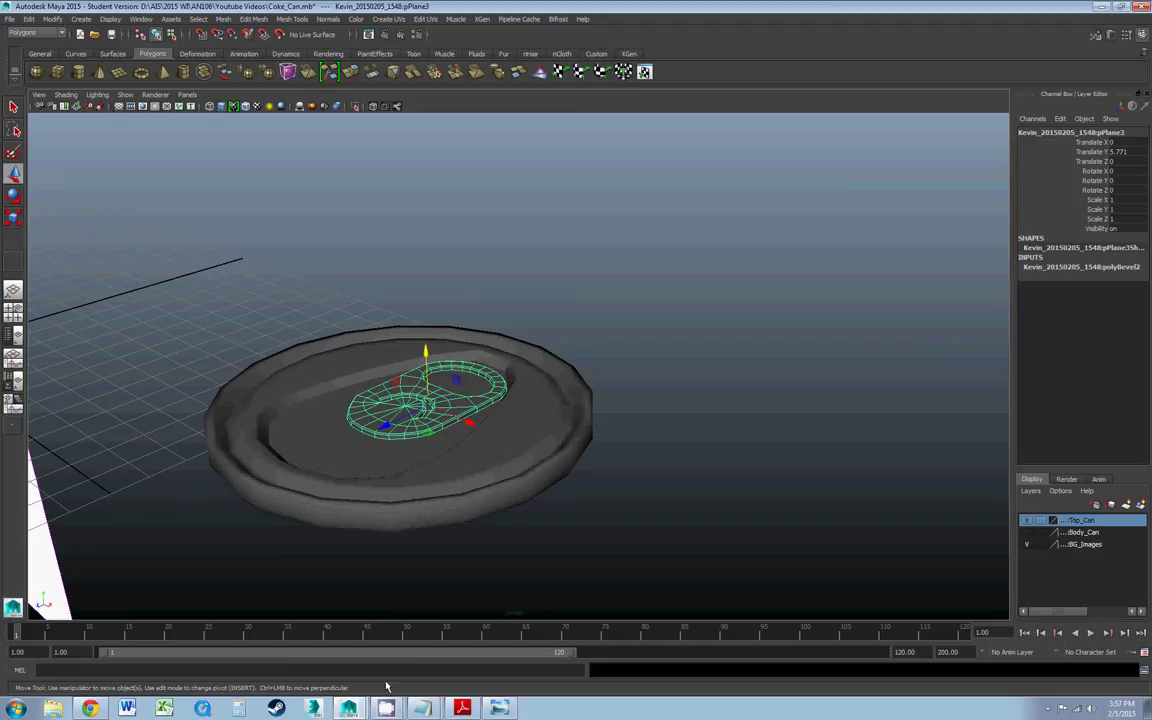
# - Check the can-top photo in Windows Photo Viewer, then create a polygon cylinder in Maya and scale it uniformly to 0.196
pyautogui.click(502, 708)
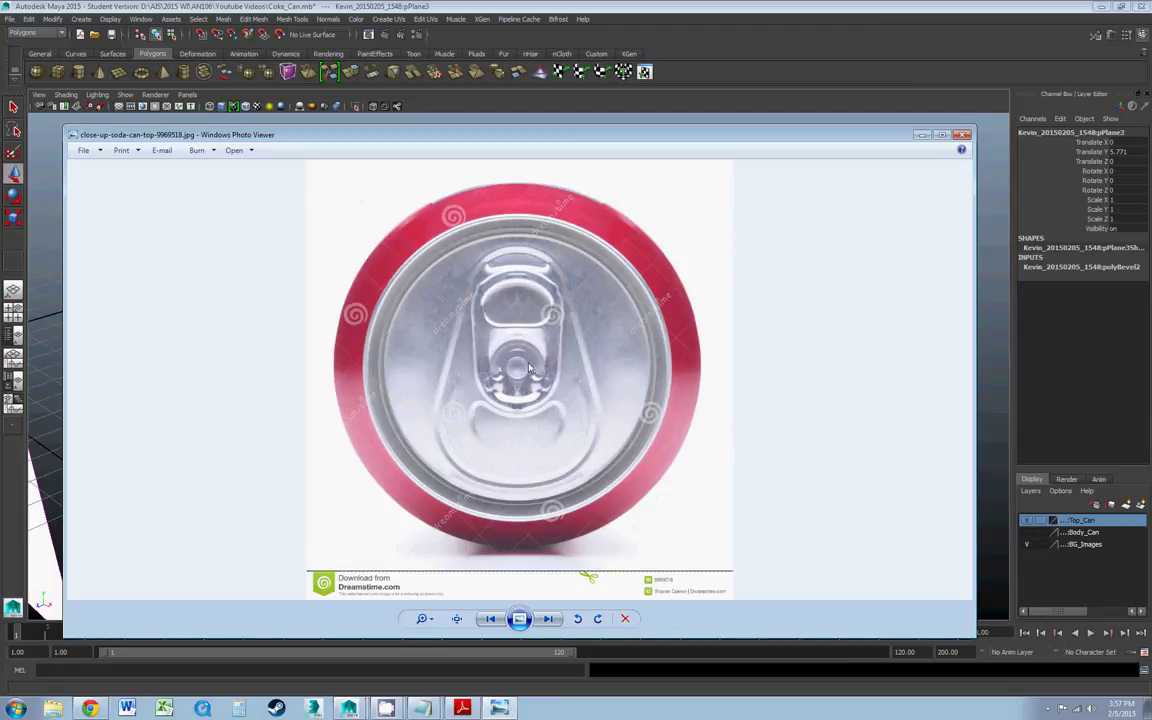
pyautogui.click(923, 134)
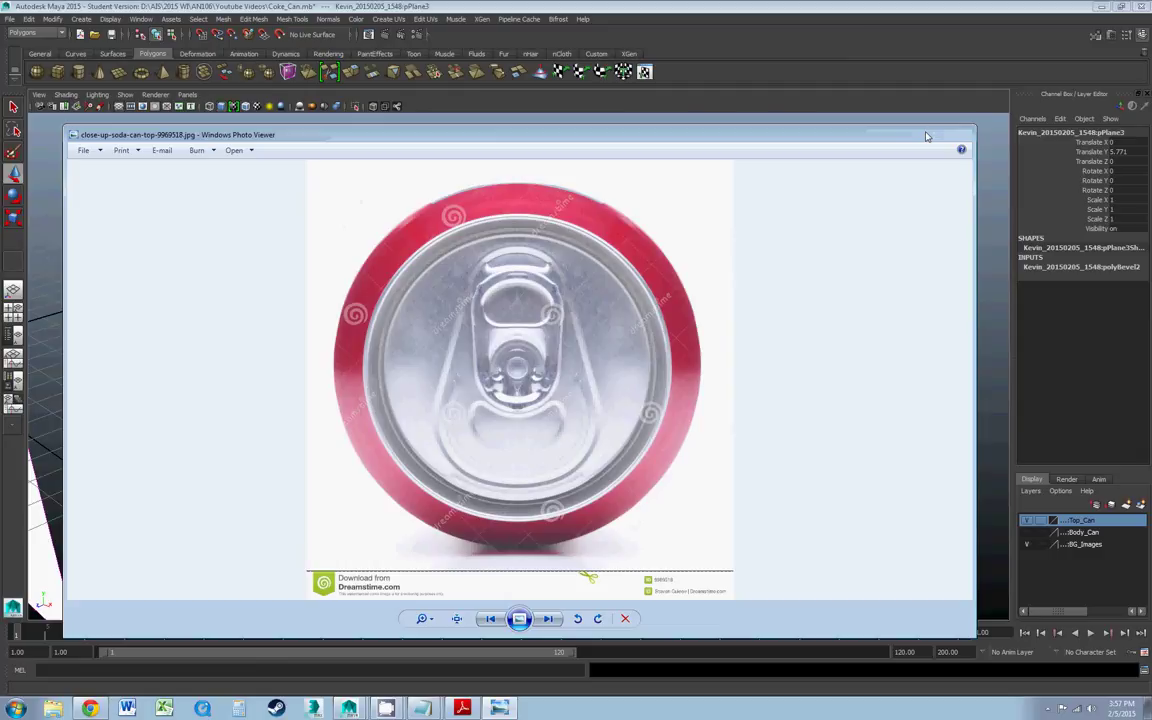
pyautogui.keyDown('alt'); pyautogui.moveTo(479, 287); pyautogui.dragTo(531, 288, button='middle'); pyautogui.keyUp('alt')
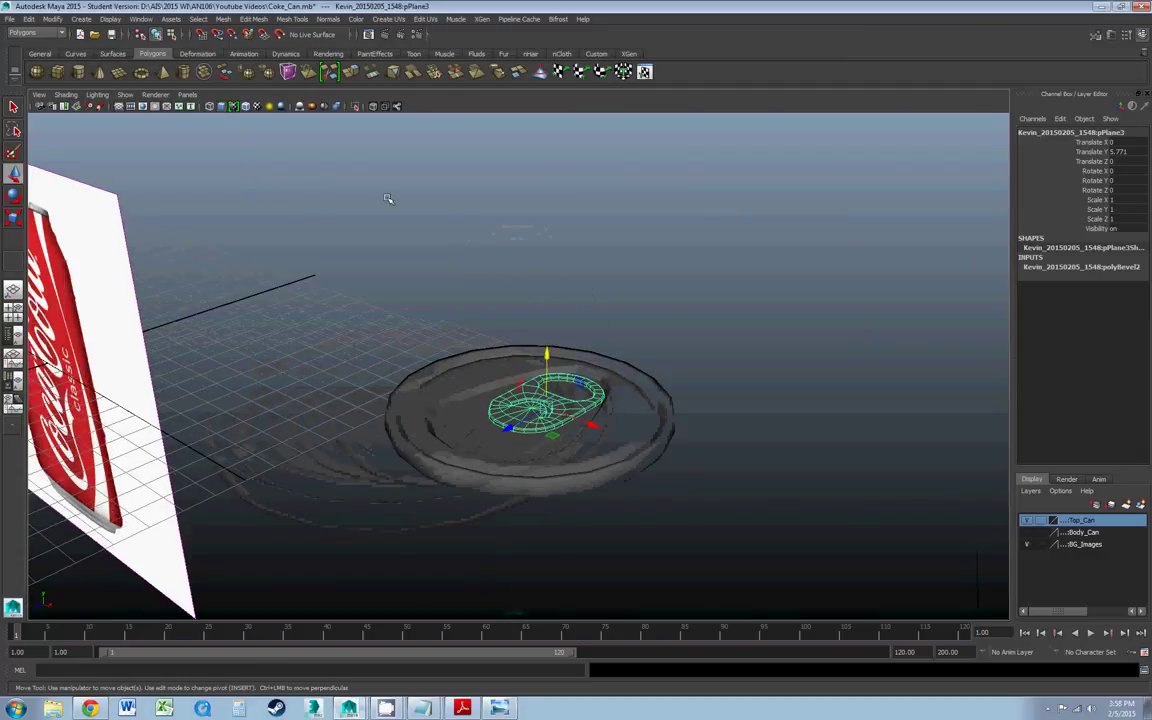
pyautogui.click(83, 20)
pyautogui.moveTo(109, 48)
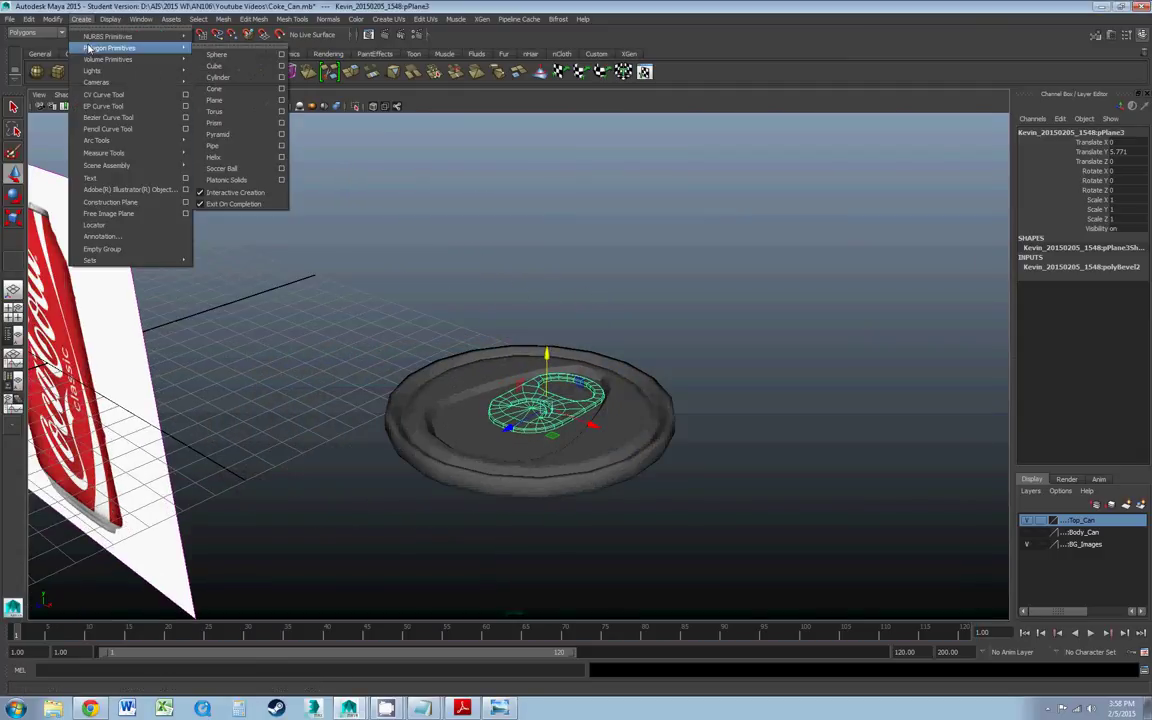
pyautogui.click(208, 76)
pyautogui.scroll(-2, 536, 340)
pyautogui.scroll(-3, 536, 340)
pyautogui.moveTo(413, 374)
pyautogui.mouseDown()
pyautogui.moveTo(411, 338)
pyautogui.moveTo(377, 386)
pyautogui.mouseUp()
pyautogui.press('r')
pyautogui.press('w')
# - Move the cylinder along the Z axis over the lid to Translate Z 1.309
pyautogui.keyDown('alt'); pyautogui.moveTo(410, 345); pyautogui.dragTo(459, 324); pyautogui.keyUp('alt')
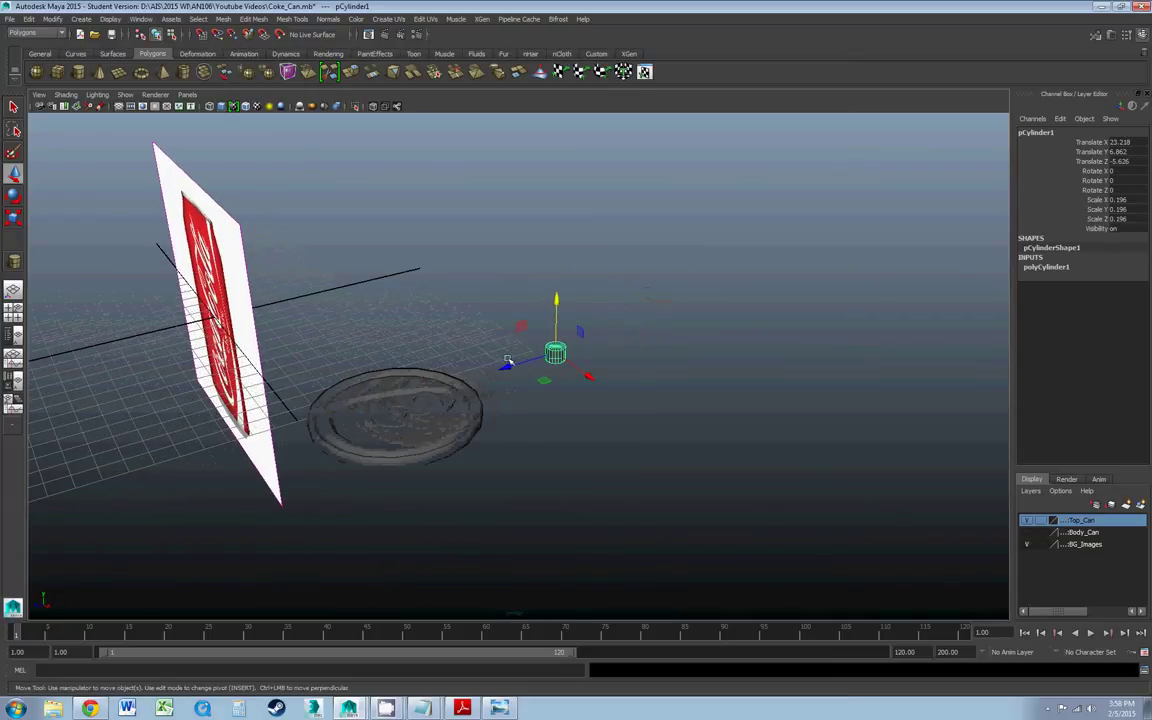
pyautogui.moveTo(514, 365); pyautogui.dragTo(355, 440)
pyautogui.scroll(4, 375, 393)
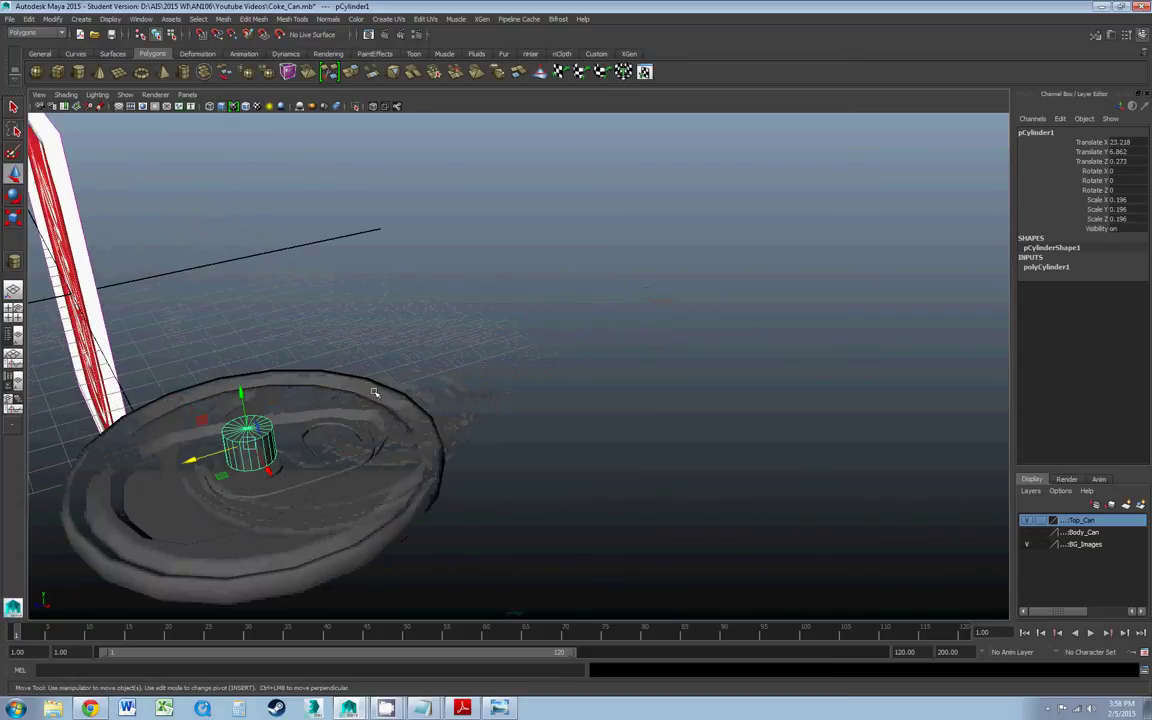
pyautogui.keyDown('alt'); pyautogui.moveTo(375, 393); pyautogui.dragTo(677, 248); pyautogui.keyUp('alt')
pyautogui.scroll(-3, 677, 248)
pyautogui.keyDown('alt'); pyautogui.moveTo(707, 224); pyautogui.dragTo(657, 270, button='middle'); pyautogui.keyUp('alt')
pyautogui.scroll(3, 660, 271)
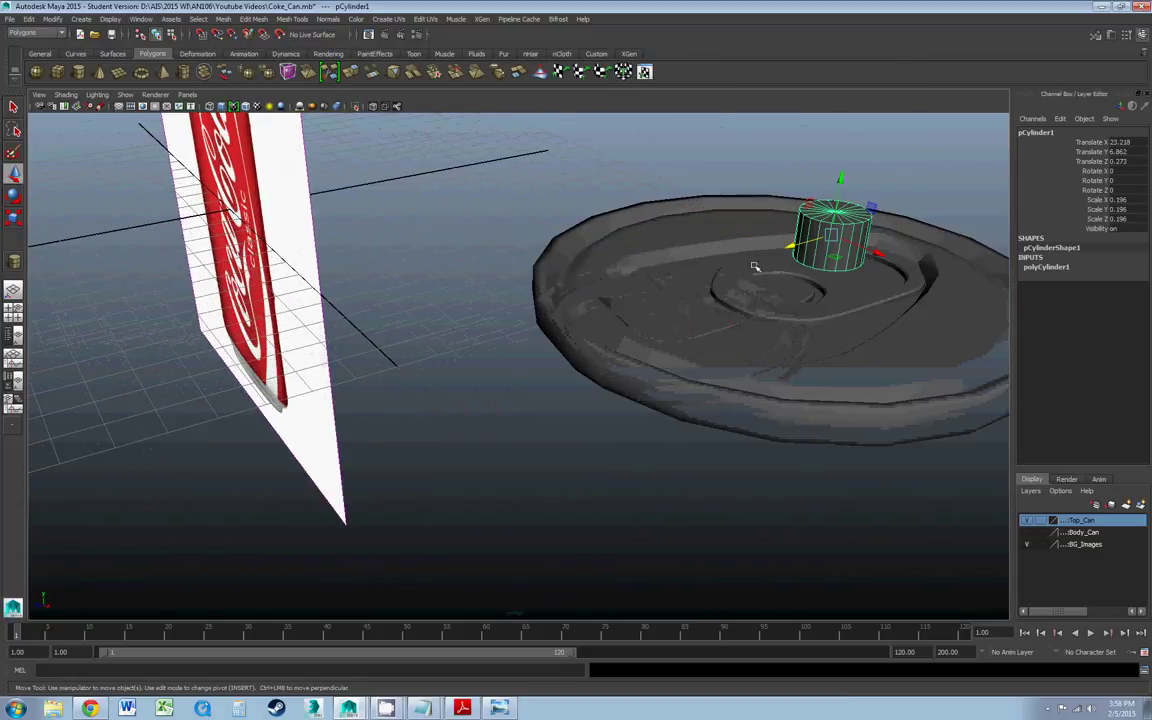
pyautogui.moveTo(795, 250); pyautogui.dragTo(706, 276)
# - Reposition the small cylinder above the pull tab at Translate X 22.427 and Translate Z 0.435
pyautogui.keyDown('alt'); pyautogui.moveTo(870, 262); pyautogui.dragTo(707, 284); pyautogui.keyUp('alt')
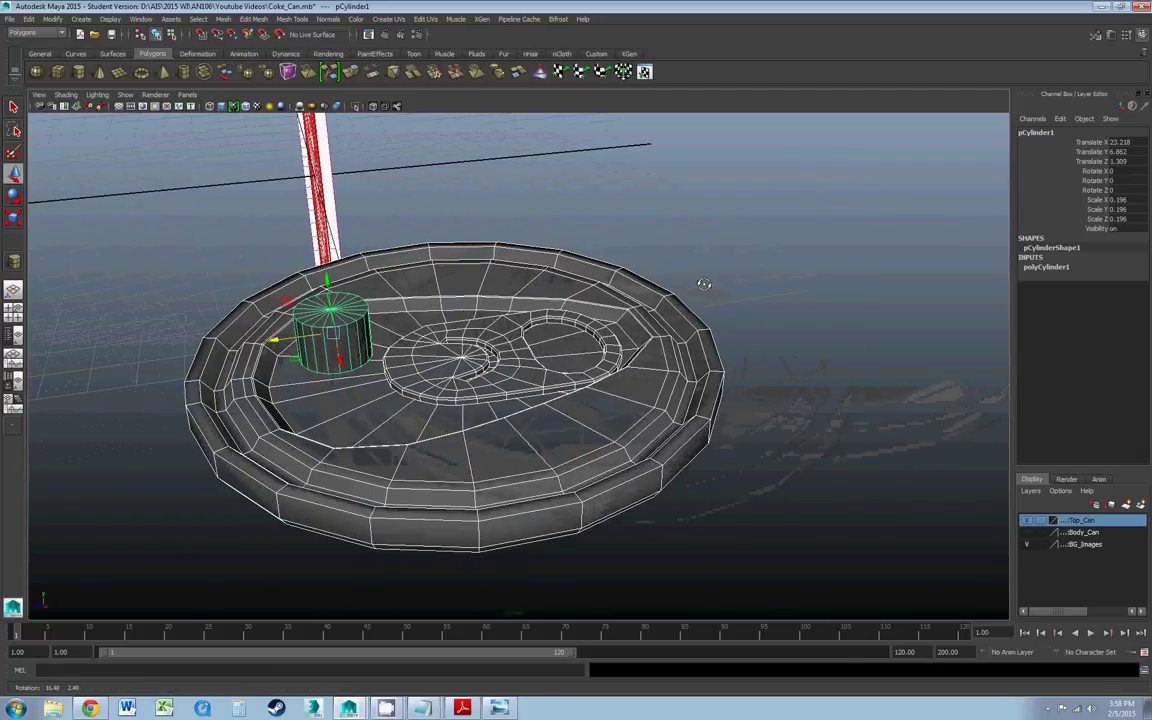
pyautogui.hotkey('ctrl', 'z')
pyautogui.hotkey('ctrl', 'z')
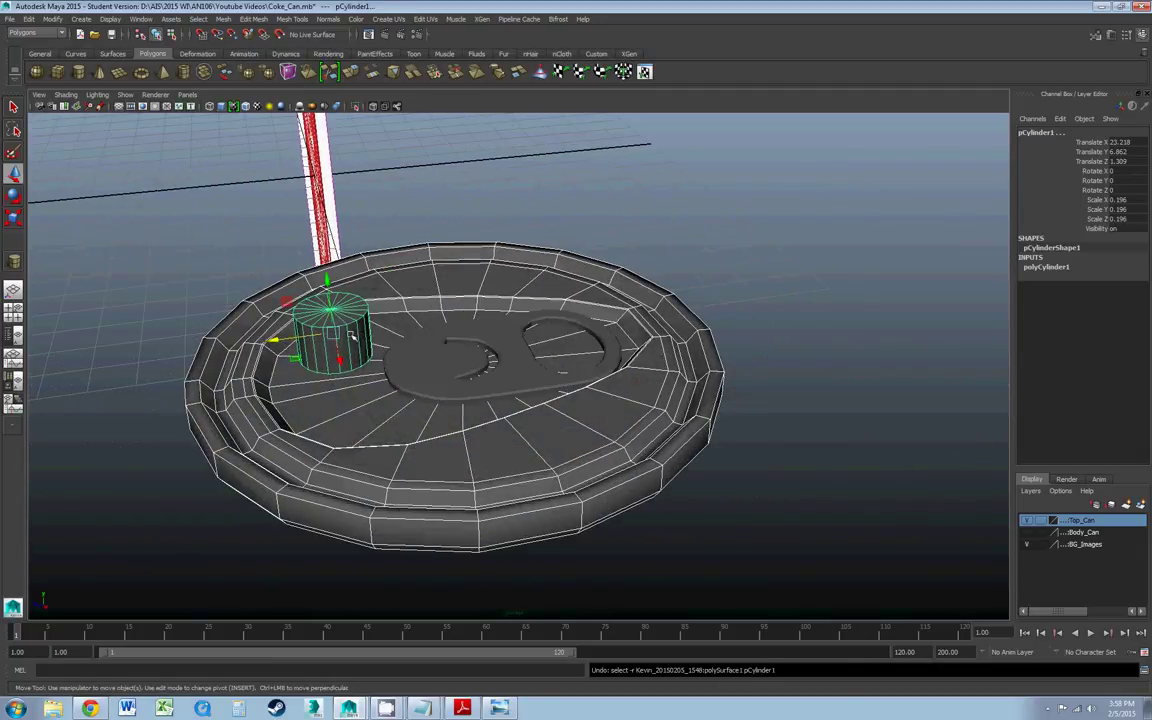
pyautogui.moveTo(298, 334); pyautogui.dragTo(406, 330)
pyautogui.hotkey('ctrl', 'z')
pyautogui.hotkey('ctrl', 'z')
pyautogui.keyDown('alt'); pyautogui.moveTo(408, 330); pyautogui.dragTo(485, 335); pyautogui.keyUp('alt')
pyautogui.keyDown('alt'); pyautogui.moveTo(679, 381); pyautogui.dragTo(590, 364); pyautogui.keyUp('alt')
pyautogui.moveTo(915, 514); pyautogui.dragTo(775, 494)
# - Scale the cylinder uniformly down to 0.158
pyautogui.press('r')
pyautogui.keyDown('alt'); pyautogui.moveTo(800, 540); pyautogui.dragTo(803, 472); pyautogui.keyUp('alt')
pyautogui.keyDown('alt'); pyautogui.moveTo(769, 283); pyautogui.dragTo(722, 430, button='middle'); pyautogui.keyUp('alt')
pyautogui.keyDown('alt'); pyautogui.moveTo(722, 430); pyautogui.dragTo(725, 404); pyautogui.keyUp('alt')
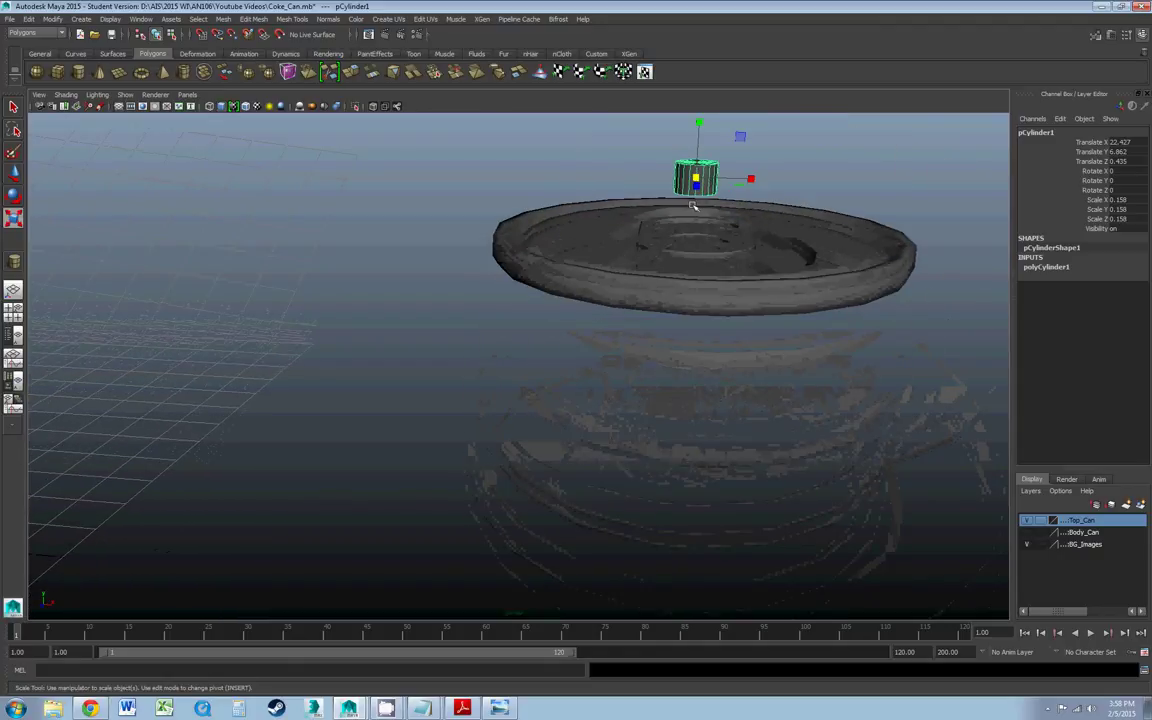
# - Lower the cylinder to Translate Y 5.899 and centre it in the tab's curved slot at Translate X 22.512, Z 0.042
pyautogui.press('w')
pyautogui.moveTo(698, 145); pyautogui.dragTo(698, 155)
pyautogui.moveTo(696, 181); pyautogui.dragTo(695, 229)
pyautogui.keyDown('alt'); pyautogui.moveTo(694, 265); pyautogui.dragTo(630, 288); pyautogui.keyUp('alt')
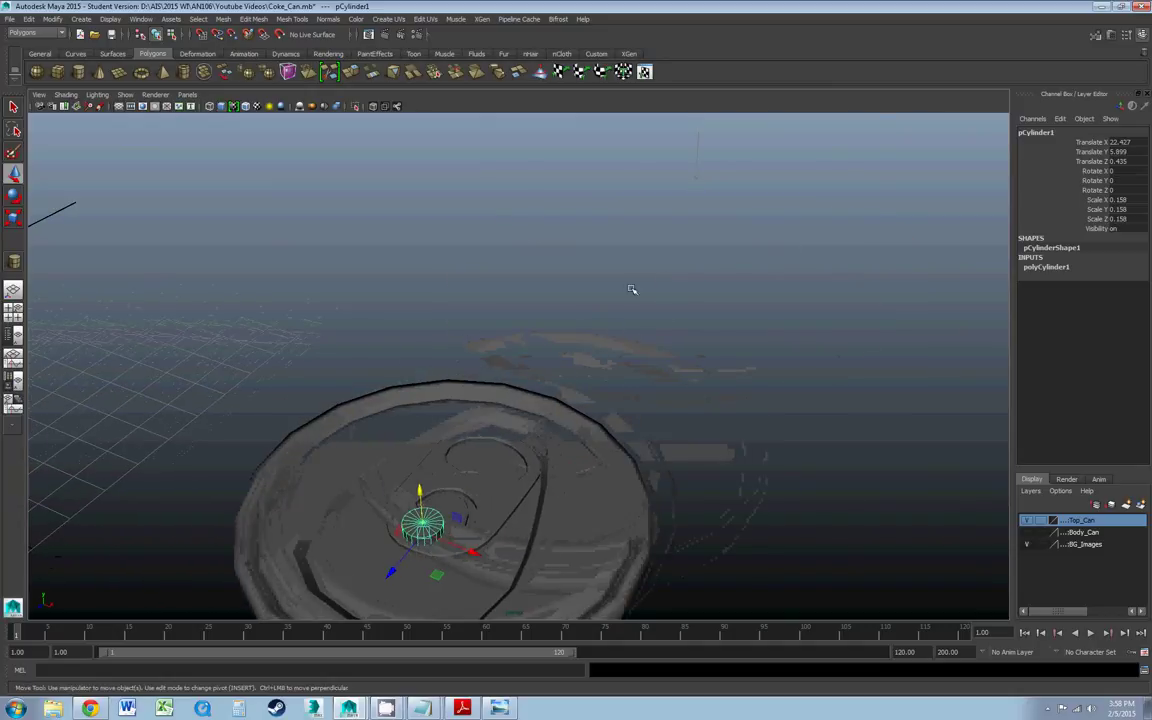
pyautogui.keyDown('alt'); pyautogui.moveTo(579, 363); pyautogui.dragTo(589, 316); pyautogui.keyUp('alt')
pyautogui.scroll(2, 545, 309)
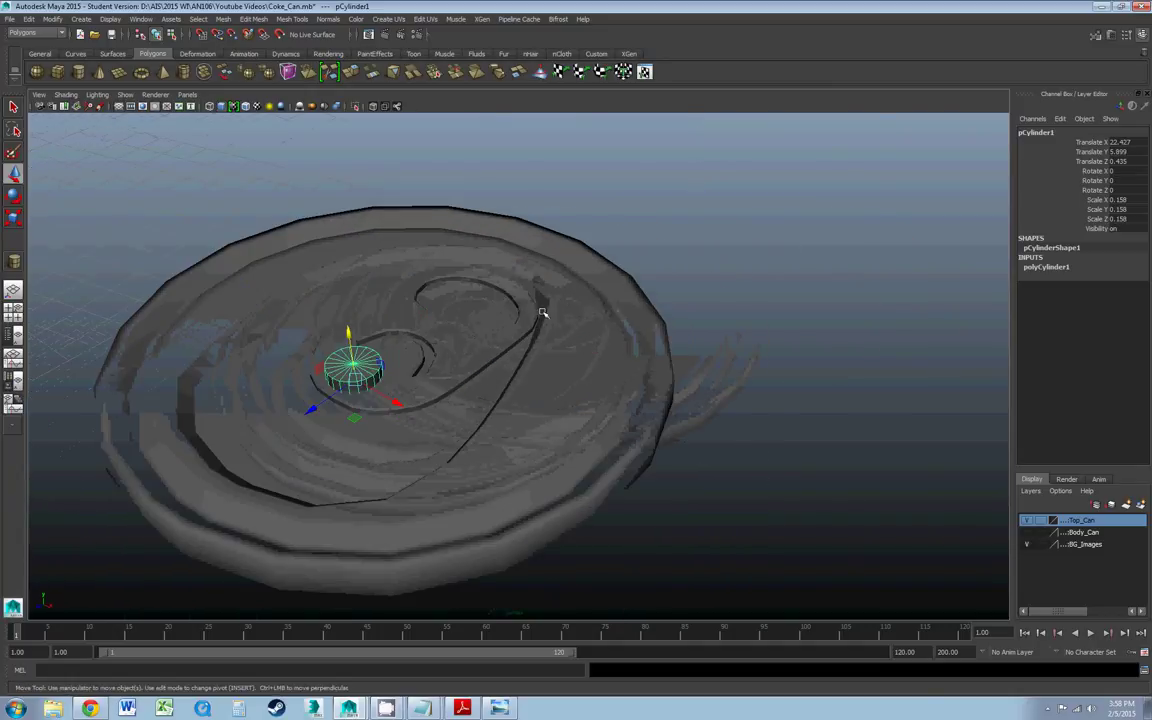
pyautogui.scroll(3, 458, 318)
pyautogui.moveTo(232, 412); pyautogui.dragTo(369, 381)
# - Raise the cylinder's bottom vertices in wireframe view to flatten it into a thin disc, then return to shaded object mode
pyautogui.moveTo(348, 343); pyautogui.dragTo(318, 358, button='right')
pyautogui.keyDown('alt'); pyautogui.moveTo(316, 360); pyautogui.dragTo(327, 411); pyautogui.keyUp('alt')
pyautogui.keyDown('alt'); pyautogui.moveTo(357, 215); pyautogui.dragTo(351, 264); pyautogui.keyUp('alt')
pyautogui.moveTo(223, 319); pyautogui.dragTo(386, 357)
pyautogui.keyDown('alt'); pyautogui.moveTo(293, 185); pyautogui.dragTo(300, 220); pyautogui.keyUp('alt')
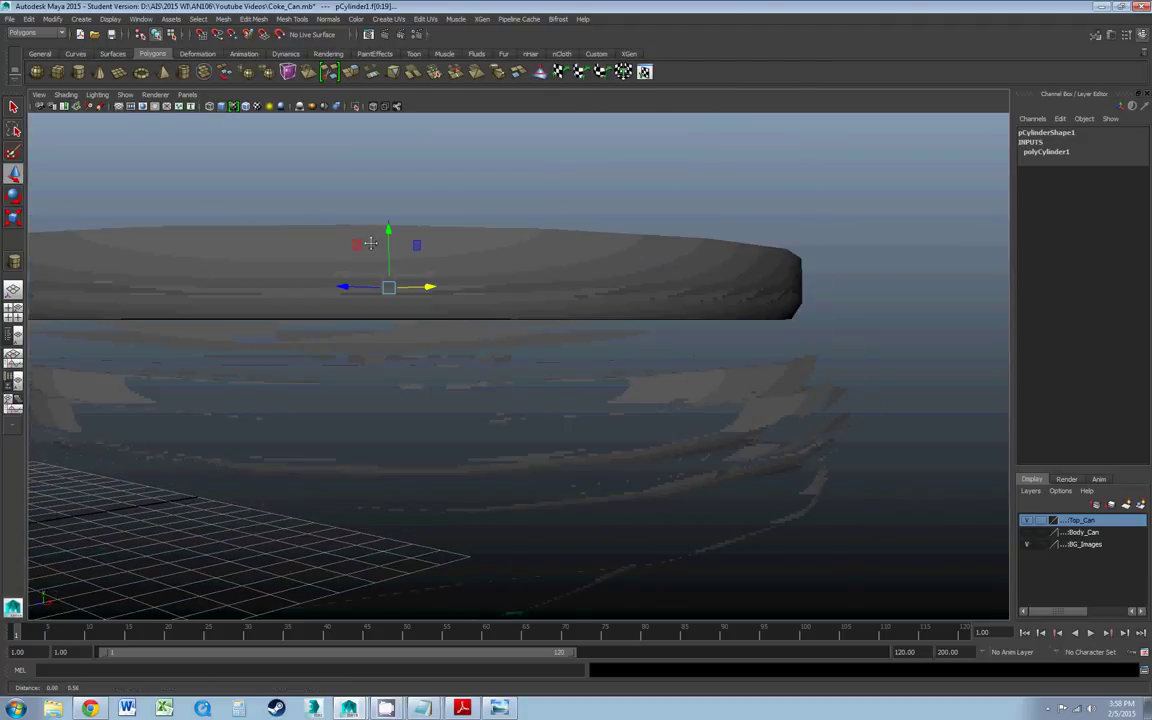
pyautogui.click(210, 106)
pyautogui.scroll(3, 381, 257)
pyautogui.moveTo(294, 274); pyautogui.dragTo(285, 274, button='right')
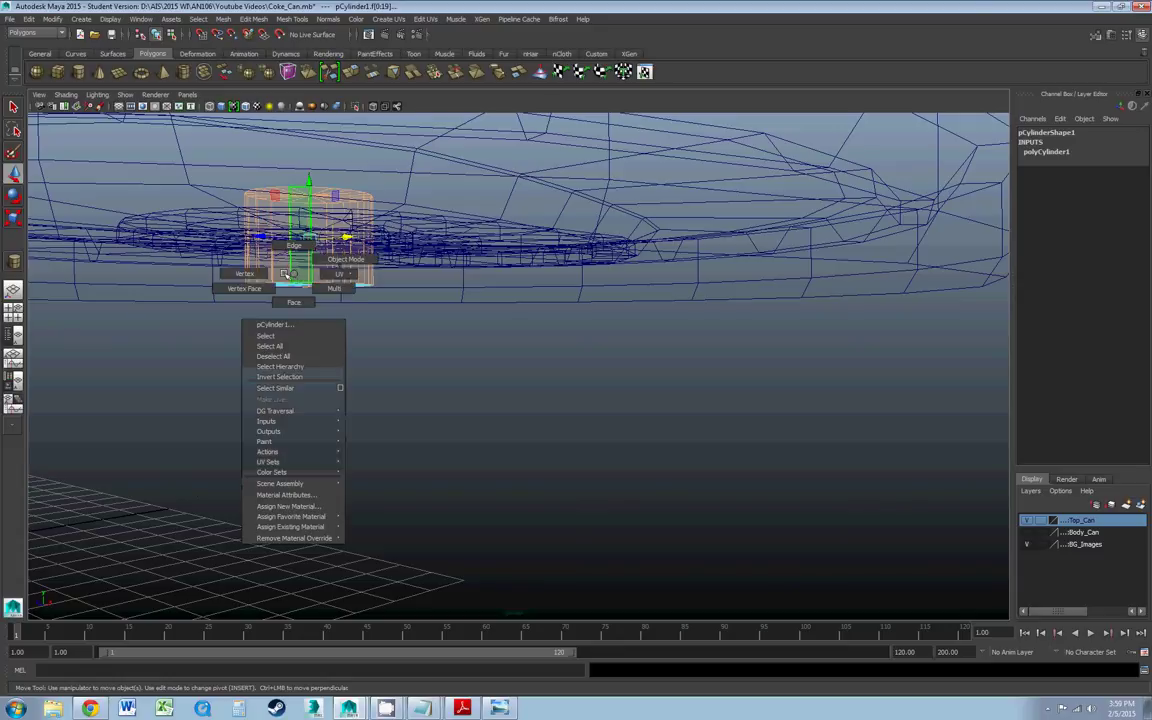
pyautogui.click(245, 273)
pyautogui.moveTo(193, 352); pyautogui.dragTo(380, 275)
pyautogui.moveTo(312, 264)
pyautogui.mouseDown()
pyautogui.moveTo(312, 188)
pyautogui.moveTo(321, 239)
pyautogui.mouseUp()
pyautogui.press('5')
pyautogui.keyDown('alt'); pyautogui.moveTo(384, 395); pyautogui.dragTo(427, 411); pyautogui.keyUp('alt')
pyautogui.moveTo(428, 376); pyautogui.dragTo(483, 362, button='right')
pyautogui.click(420, 369)
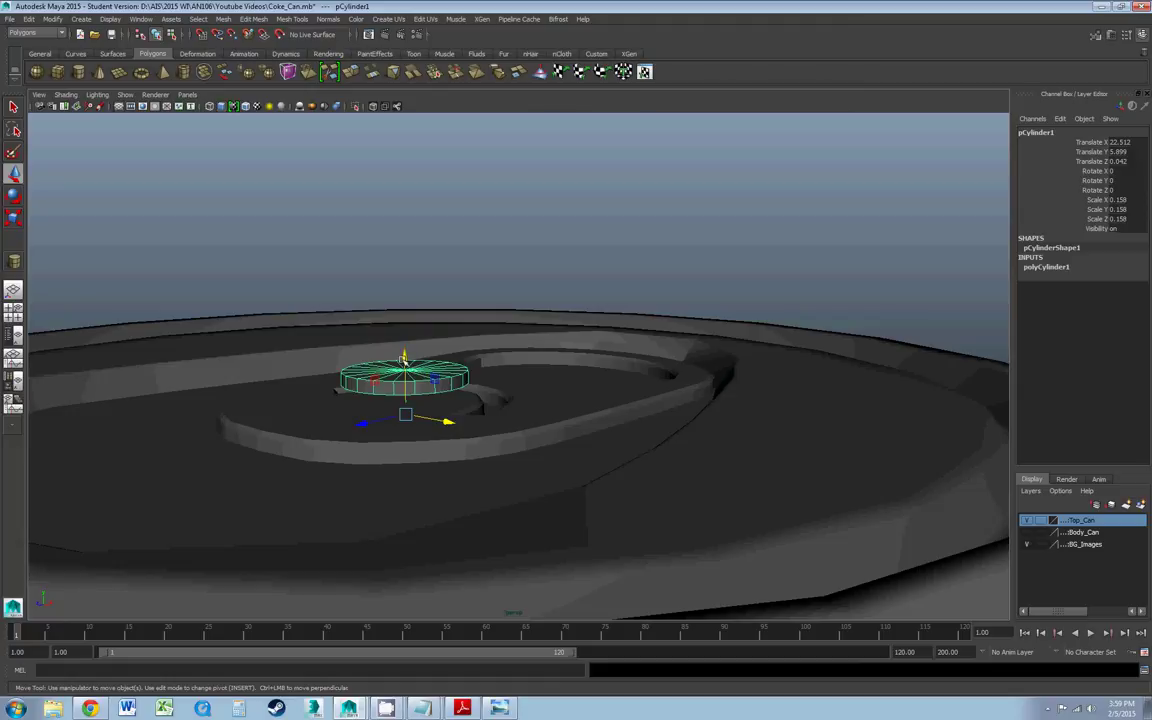
# - Select the edge loop around the disc's top rim and bevel it
pyautogui.scroll(3, 400, 380)
pyautogui.keyDown('alt'); pyautogui.moveTo(400, 380); pyautogui.dragTo(473, 342); pyautogui.keyUp('alt')
pyautogui.keyDown('alt'); pyautogui.moveTo(415, 408); pyautogui.dragTo(367, 352); pyautogui.keyUp('alt')
pyautogui.moveTo(349, 445); pyautogui.dragTo(342, 393, button='right')
pyautogui.doubleClick(340, 520)
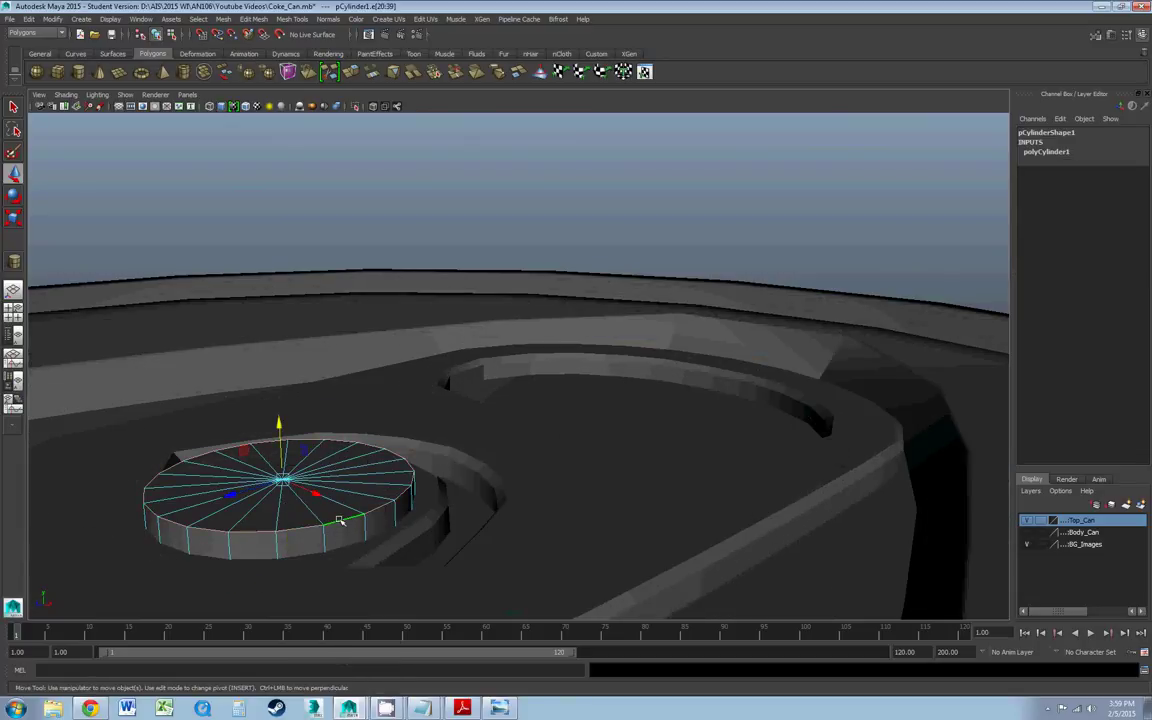
pyautogui.click(220, 19)
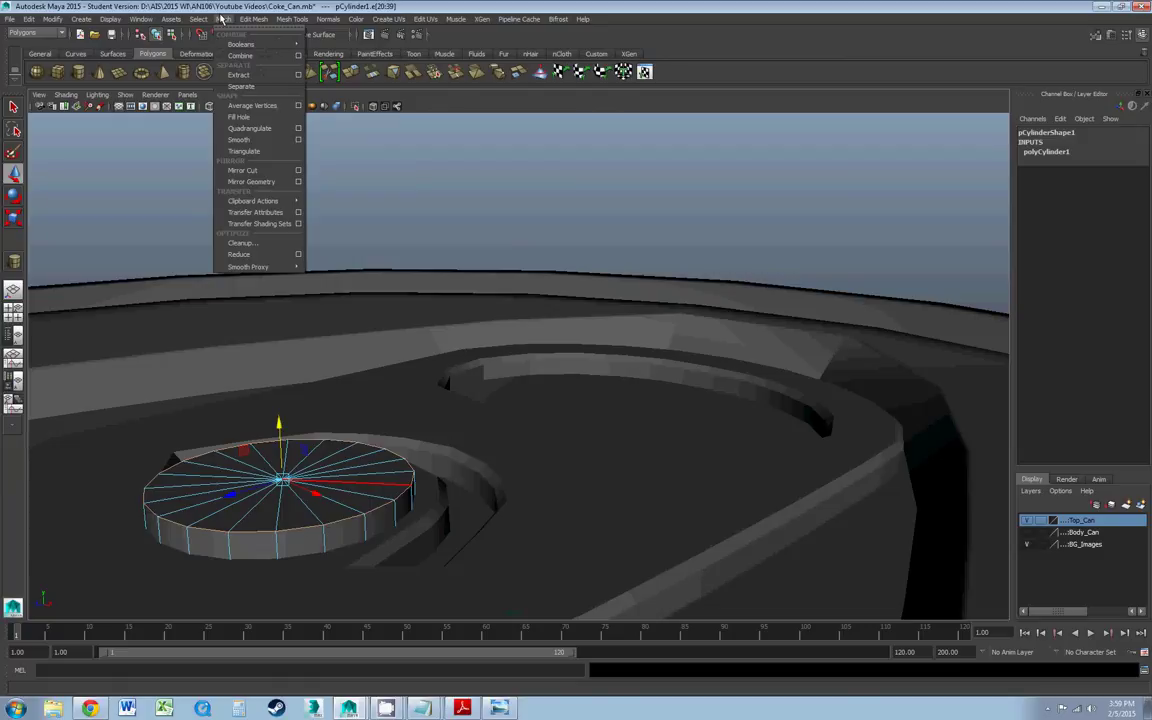
pyautogui.moveTo(253, 19)
pyautogui.click(262, 134)
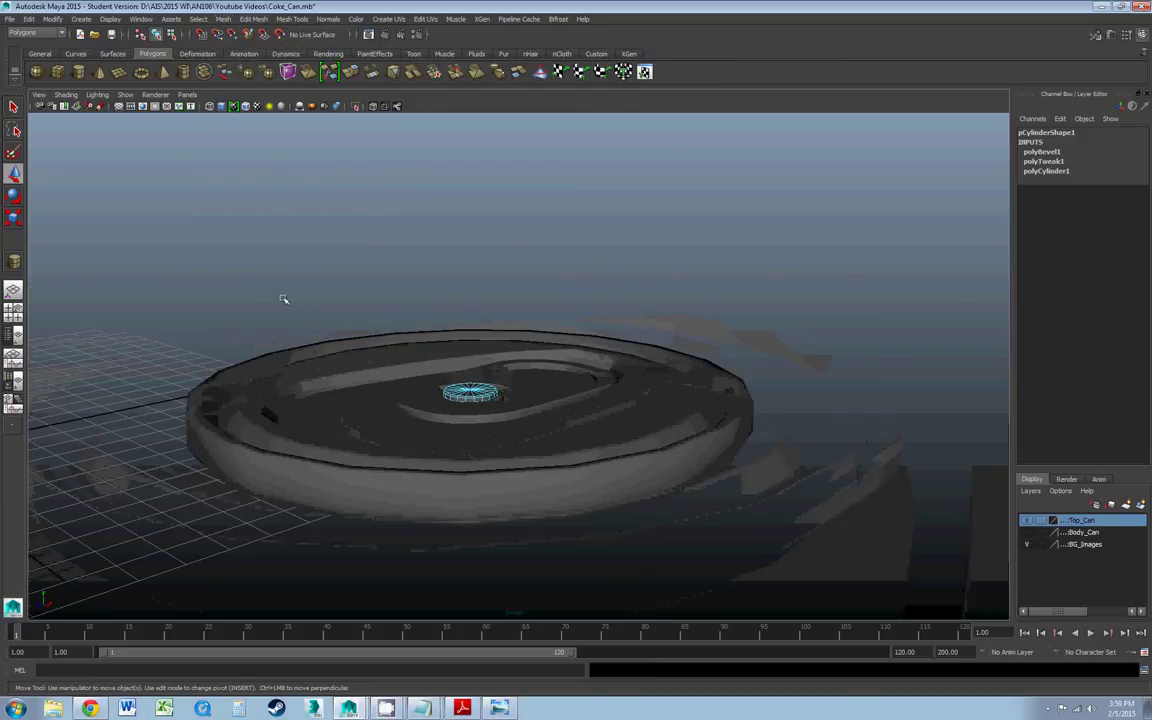
# - Lower the bevelled disc to Translate Y 5.815 and rescale it uniformly to fit the tab's curved slot
pyautogui.keyDown('alt'); pyautogui.moveTo(283, 299); pyautogui.dragTo(360, 411); pyautogui.keyUp('alt')
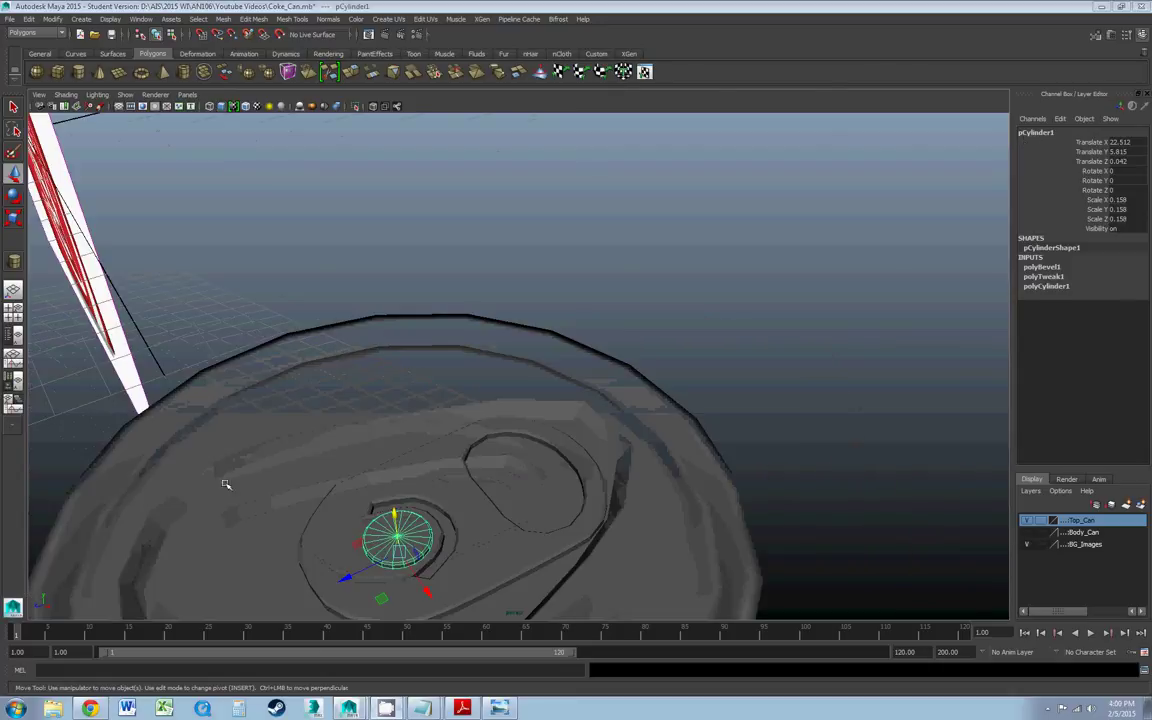
pyautogui.keyDown('alt'); pyautogui.moveTo(315, 541); pyautogui.dragTo(329, 483, button='middle'); pyautogui.keyUp('alt')
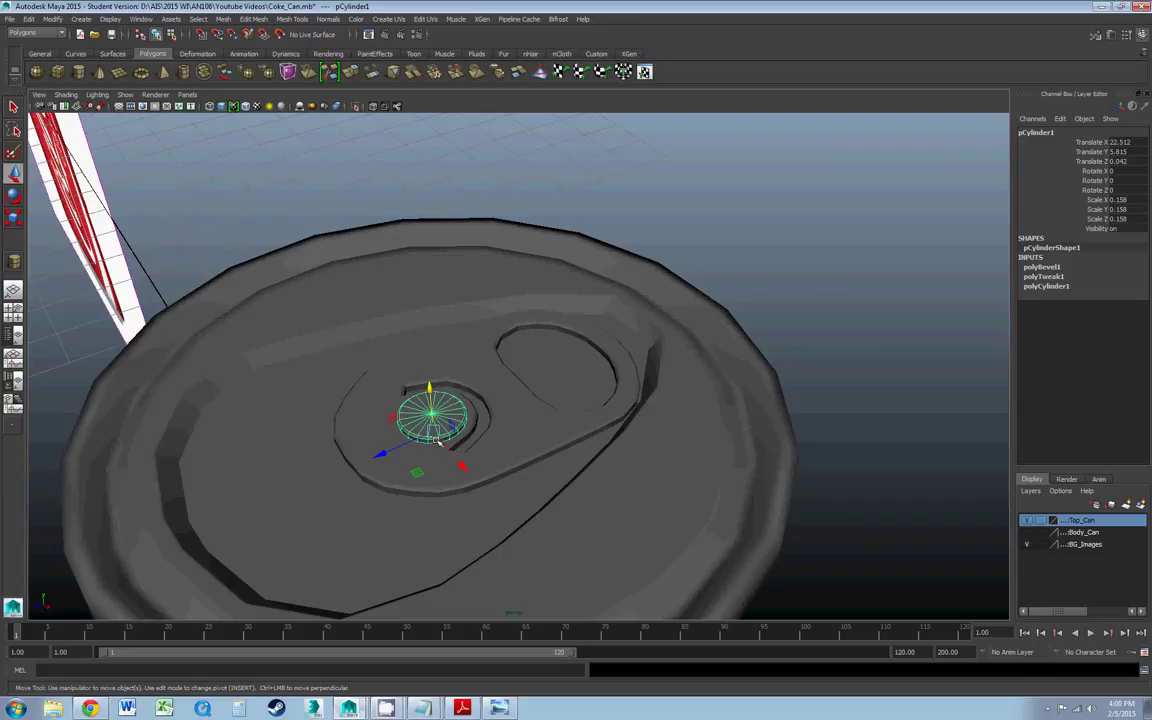
pyautogui.click(13, 218)
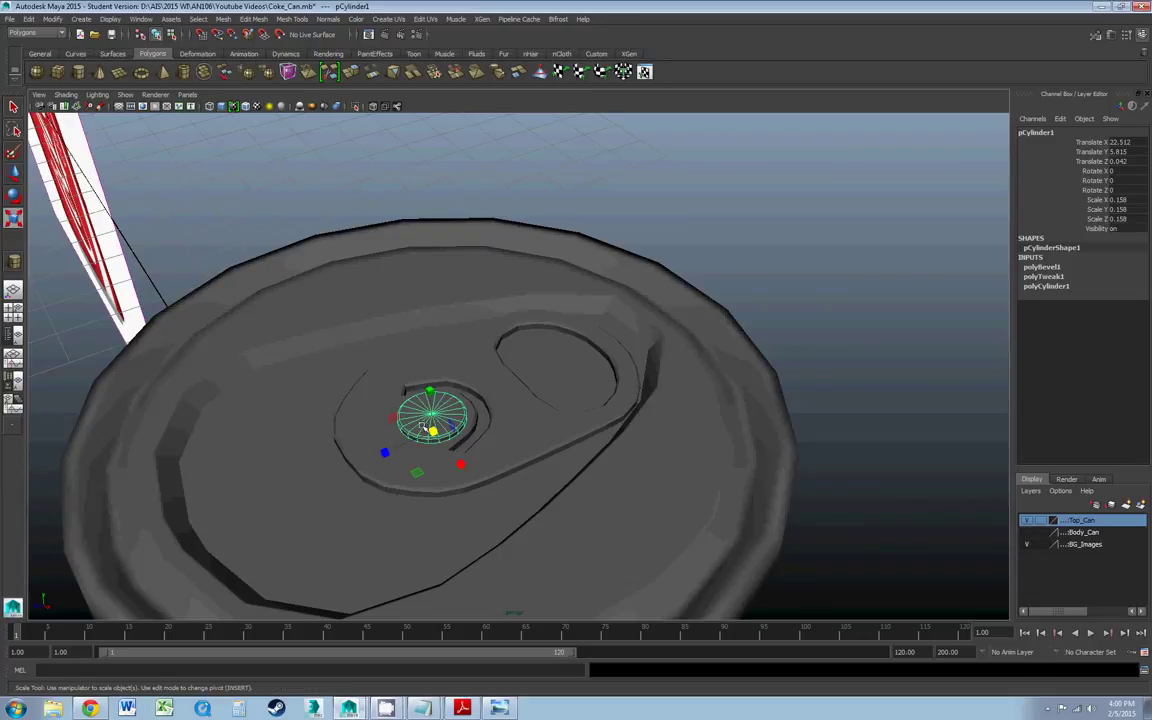
pyautogui.moveTo(433, 430); pyautogui.dragTo(533, 443)
pyautogui.press('w')
# - Show the Body_Can layer and check how the lid and tab sit on the can body
pyautogui.scroll(-5, 391, 448)
pyautogui.click(455, 438)
pyautogui.click(1026, 532)
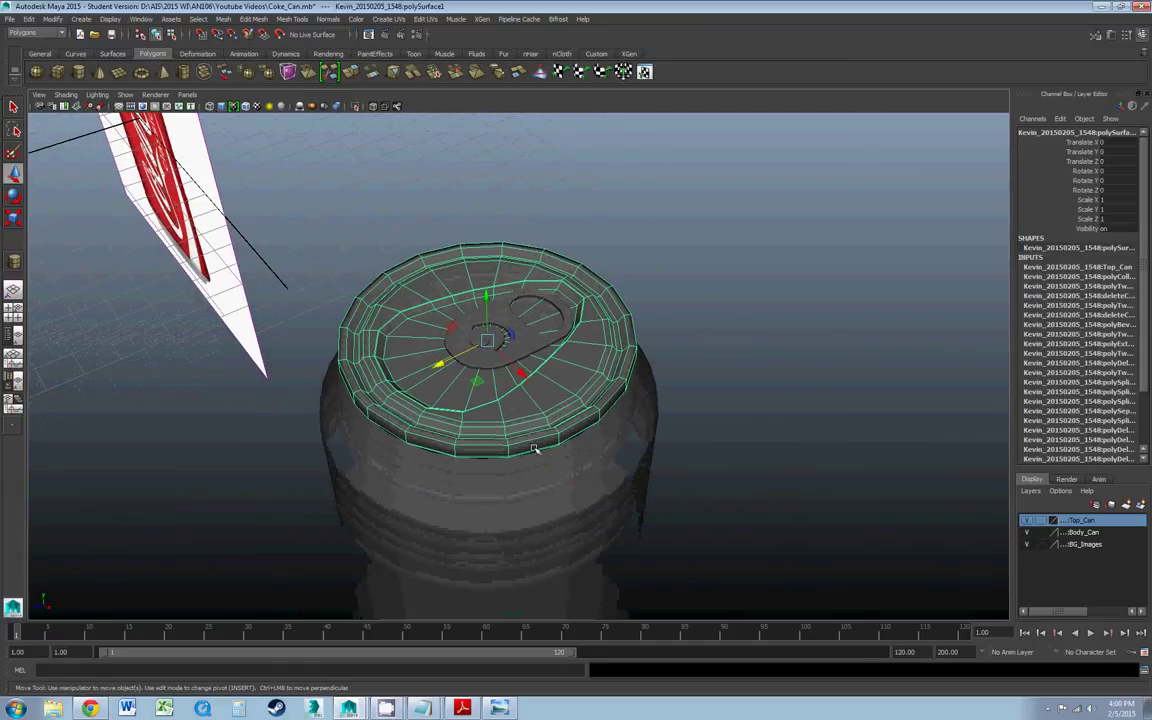
pyautogui.scroll(3, 535, 451)
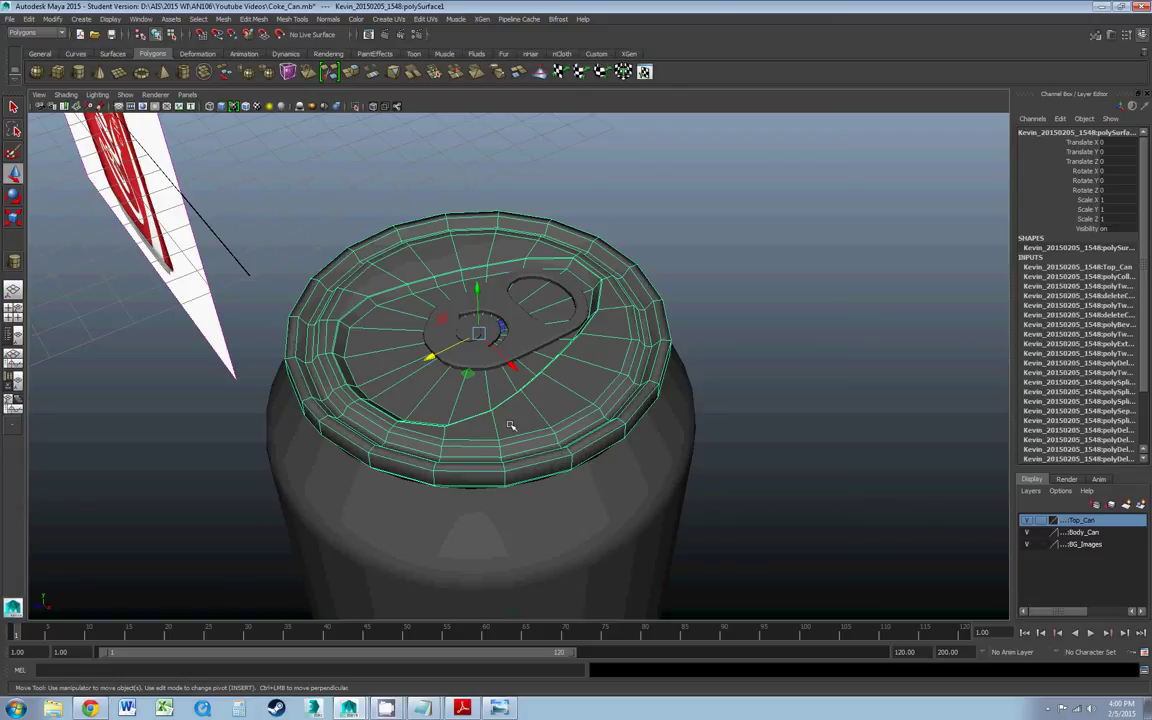
pyautogui.scroll(-5, 510, 425)
pyautogui.keyDown('alt'); pyautogui.moveTo(497, 423); pyautogui.dragTo(590, 371); pyautogui.keyUp('alt')
pyautogui.scroll(6, 513, 432)
pyautogui.scroll(2, 564, 412)
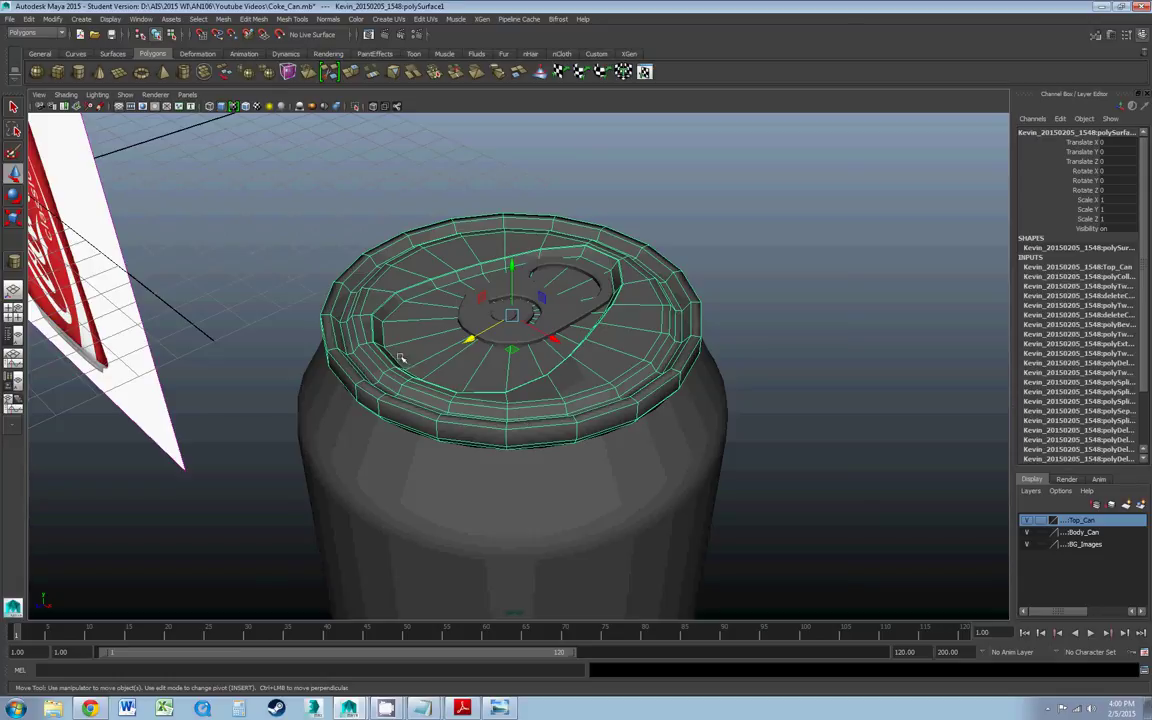
# - Preview the lid, can body and pull tab in smooth mesh display
pyautogui.press('3')
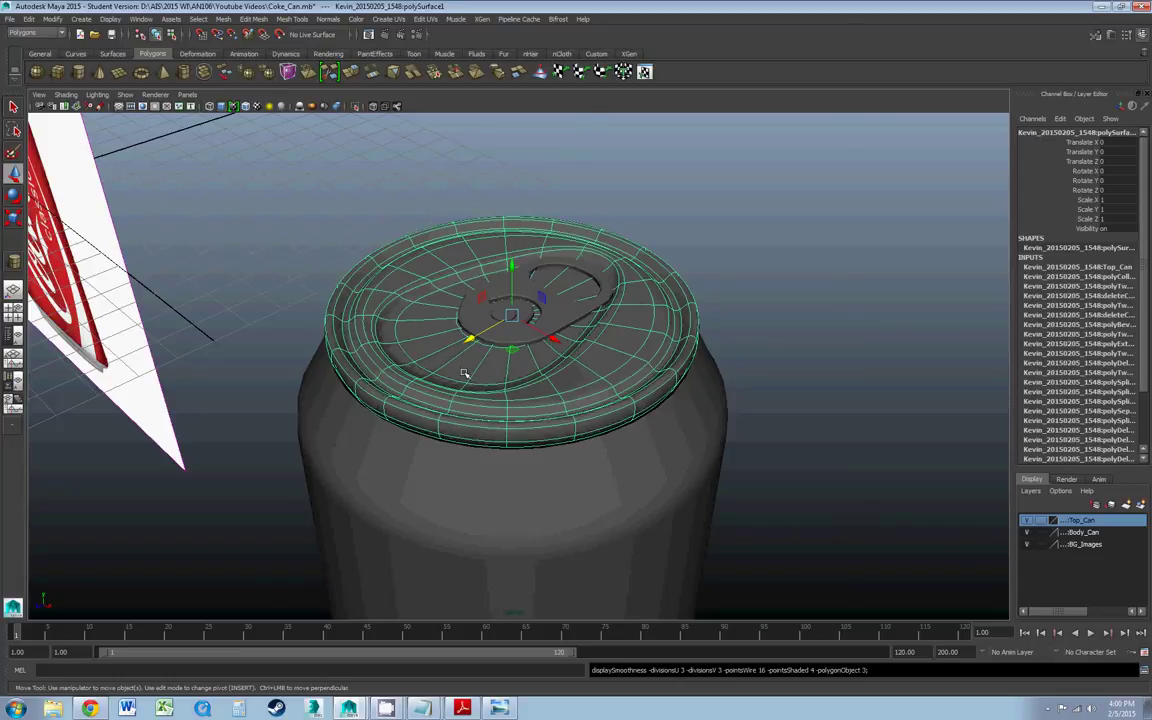
pyautogui.click(521, 511)
pyautogui.press('3')
pyautogui.click(733, 404)
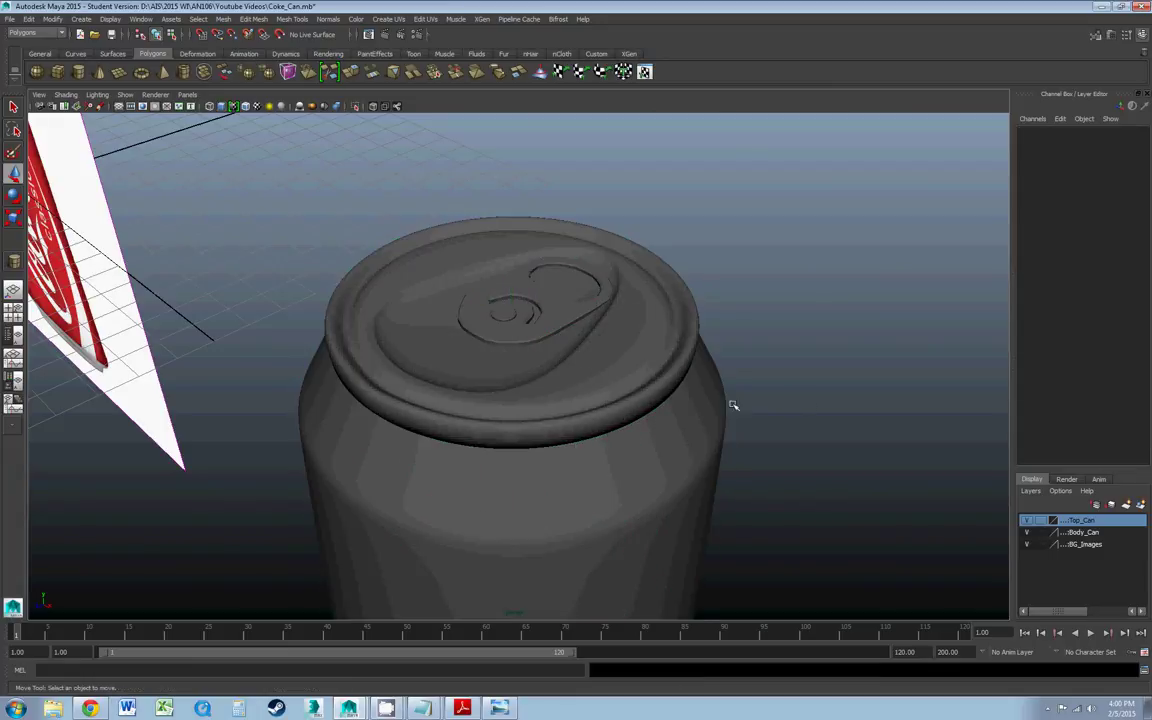
pyautogui.click(609, 329)
pyautogui.press('3')
pyautogui.click(771, 393)
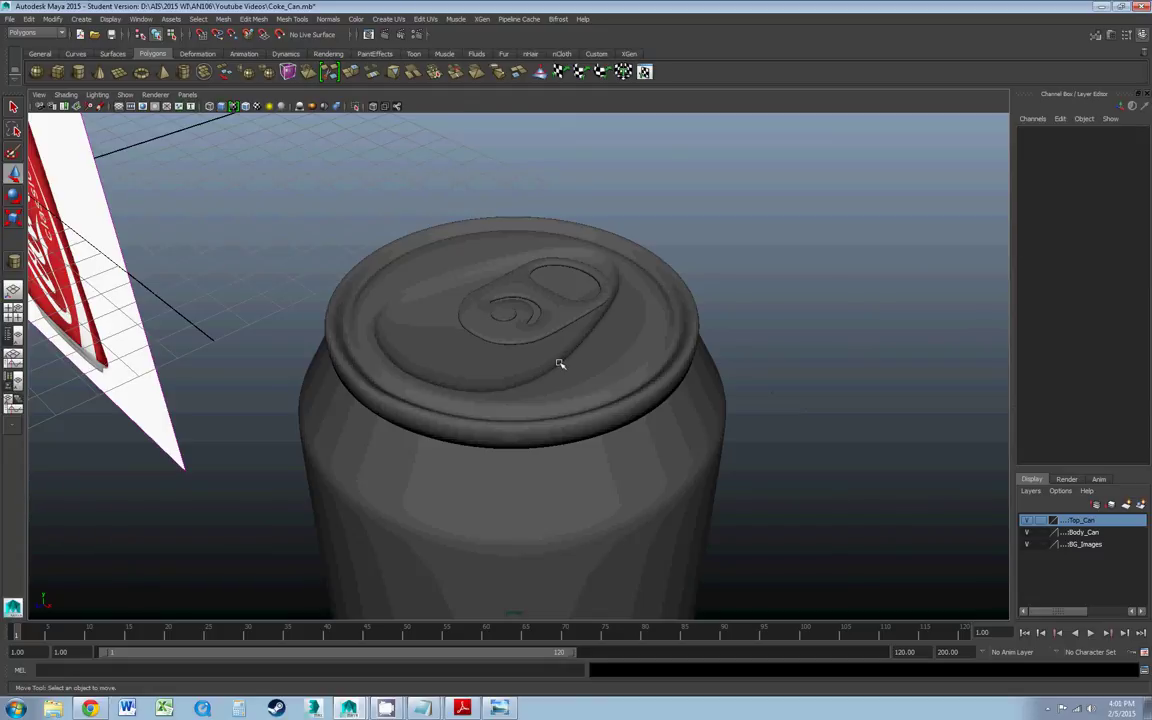
# - Return the lid, can body and pull tab to unsmoothed display
pyautogui.click(555, 398)
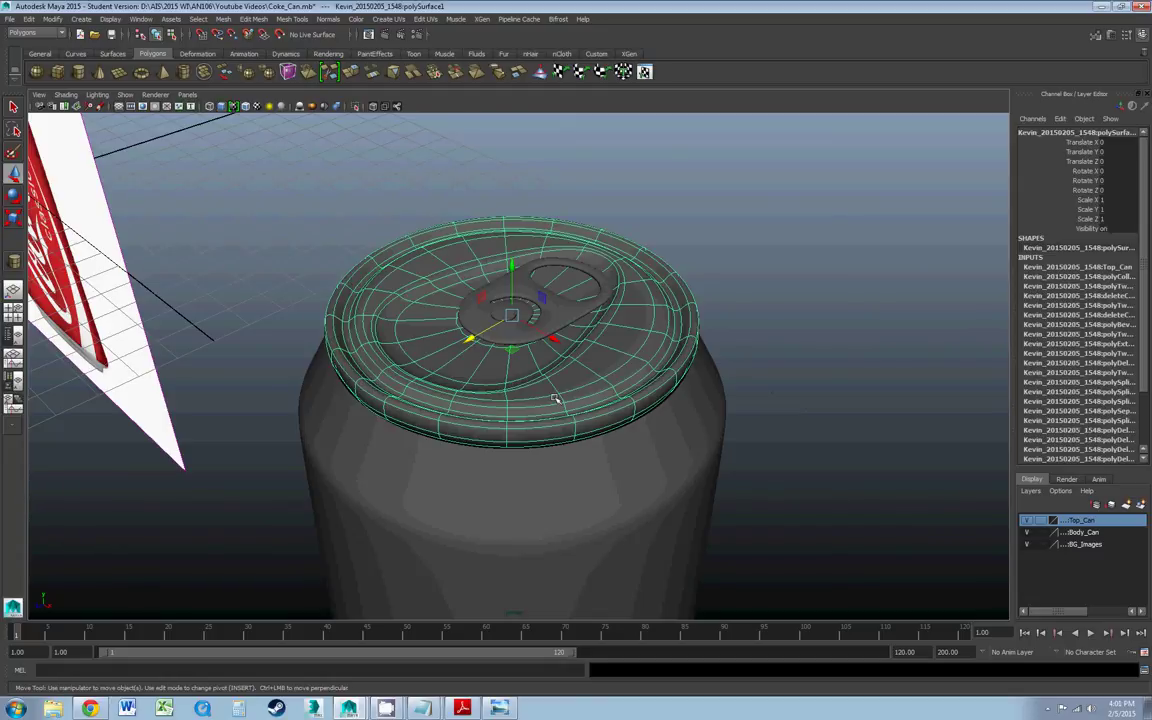
pyautogui.press('3')
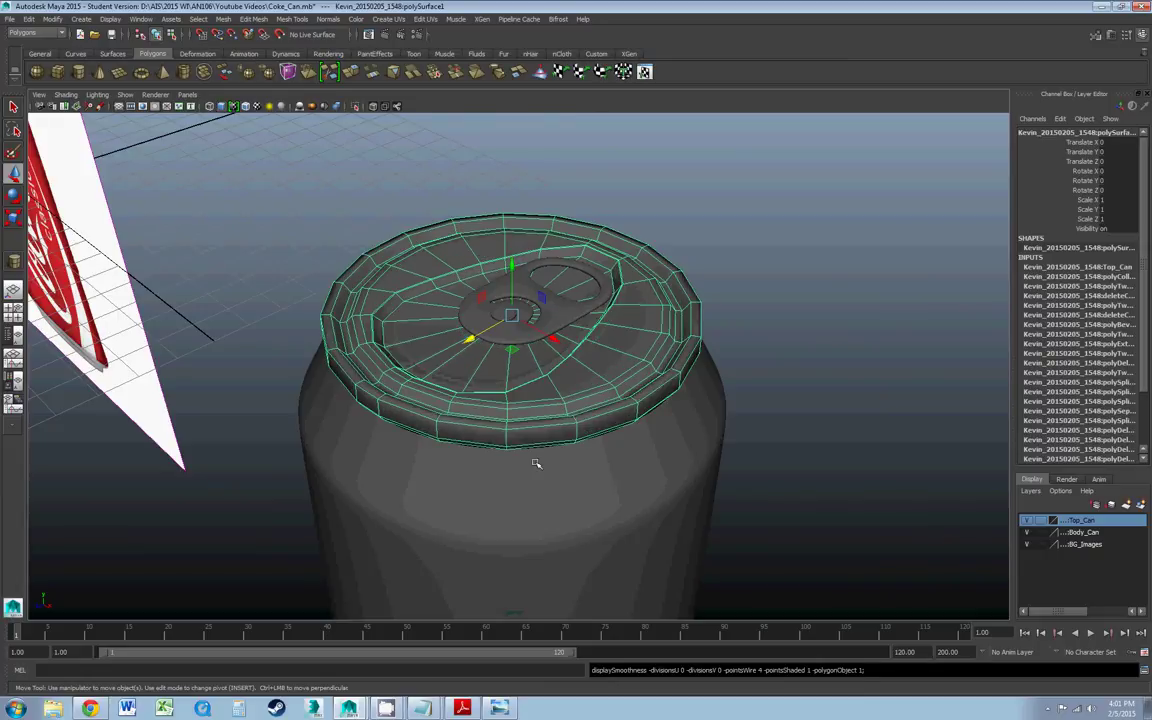
pyautogui.click(523, 508)
pyautogui.click(480, 328)
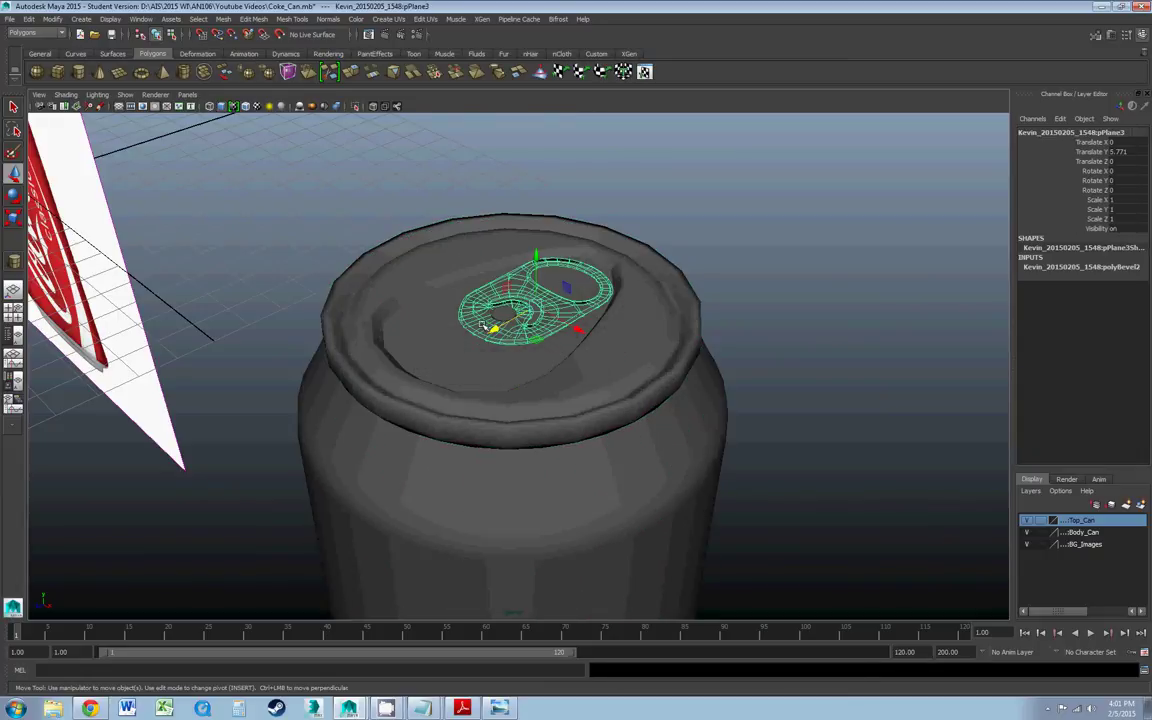
# - Frame the lid and harden the edge loop bordering its recessed panel at the foot of the rim
pyautogui.click(558, 405)
pyautogui.press('f')
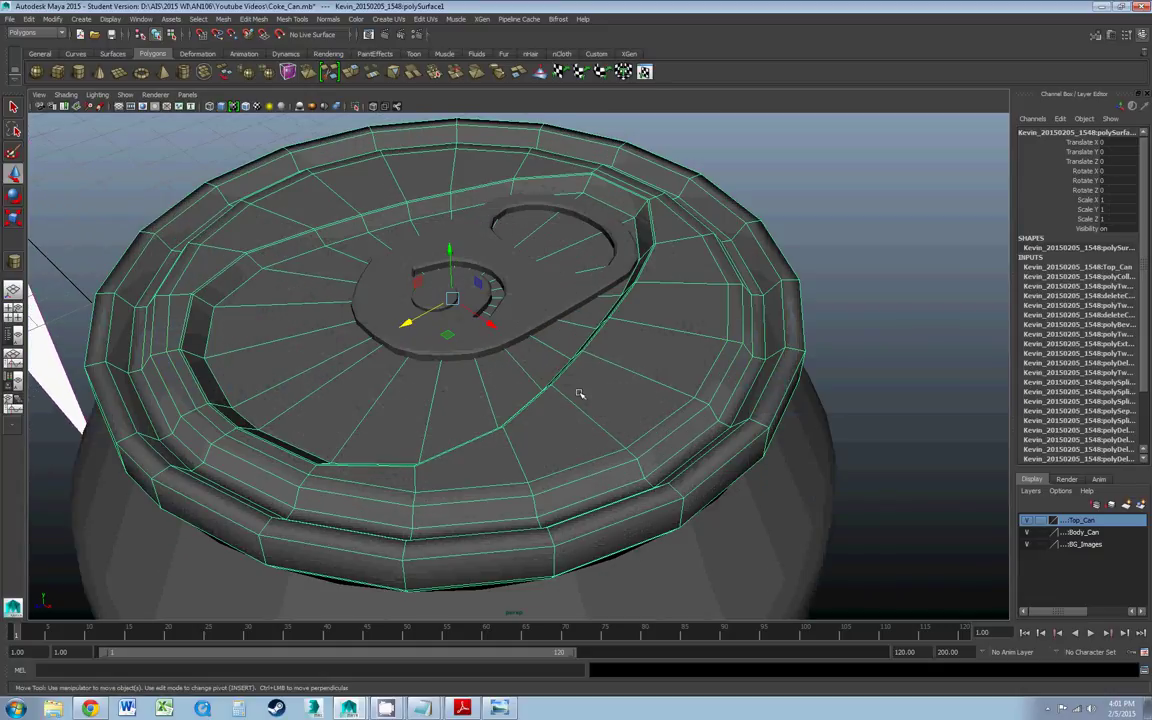
pyautogui.rightClick(623, 421)
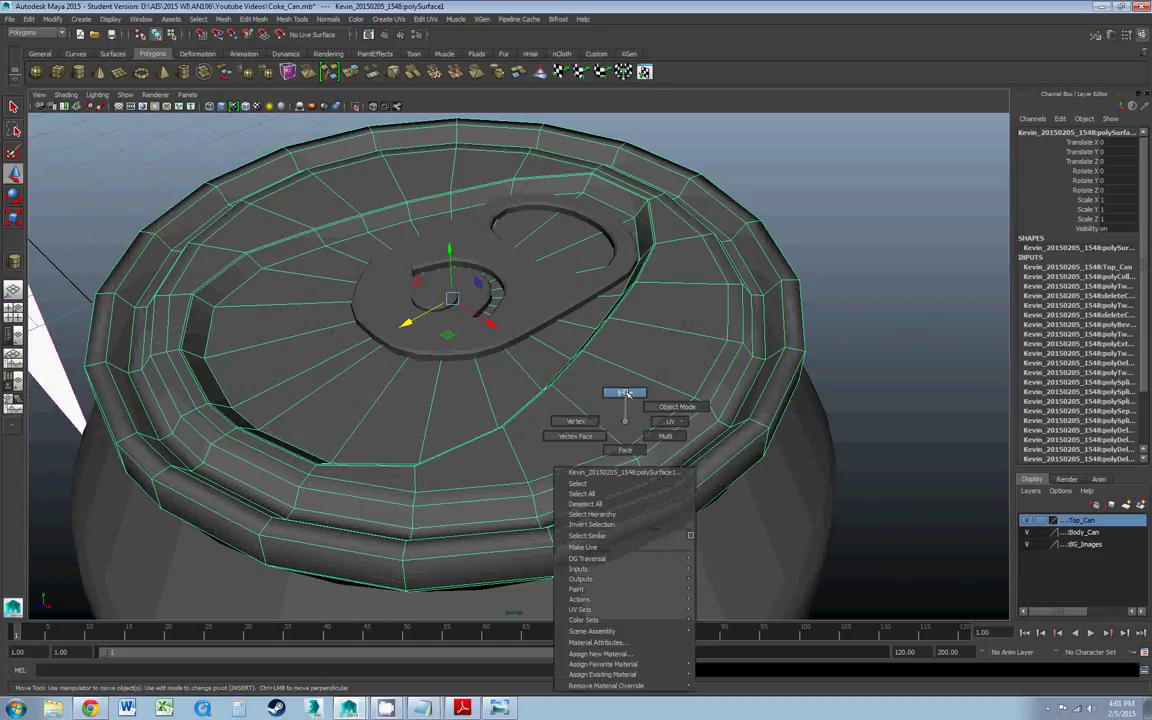
pyautogui.click(625, 393)
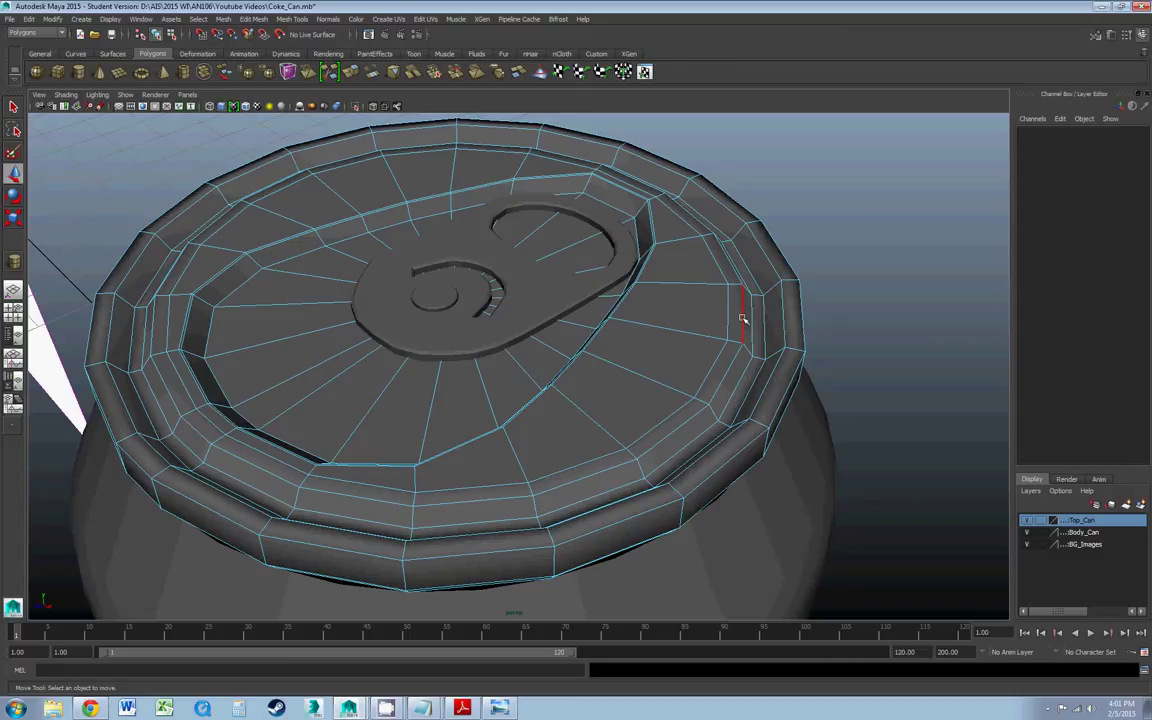
pyautogui.doubleClick(742, 318)
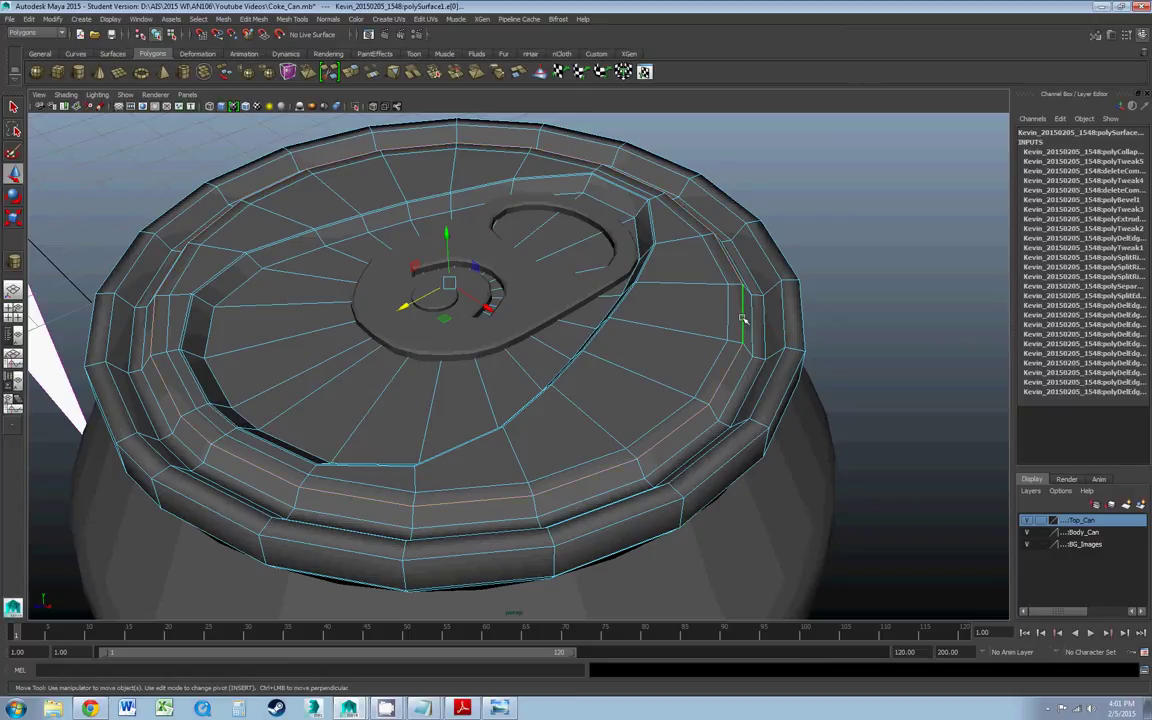
pyautogui.click(327, 19)
pyautogui.click(307, 123)
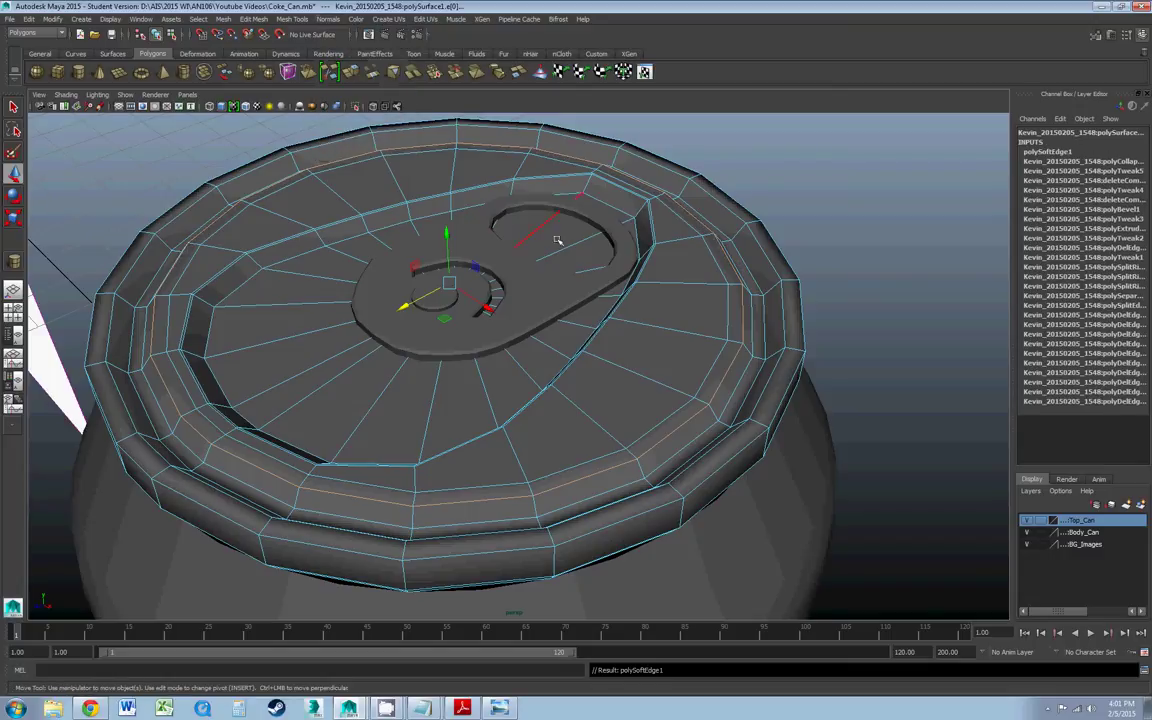
# - Harden the next two edge loops outward, on the groove's outer side and along the rim's inner top edge
pyautogui.doubleClick(749, 391)
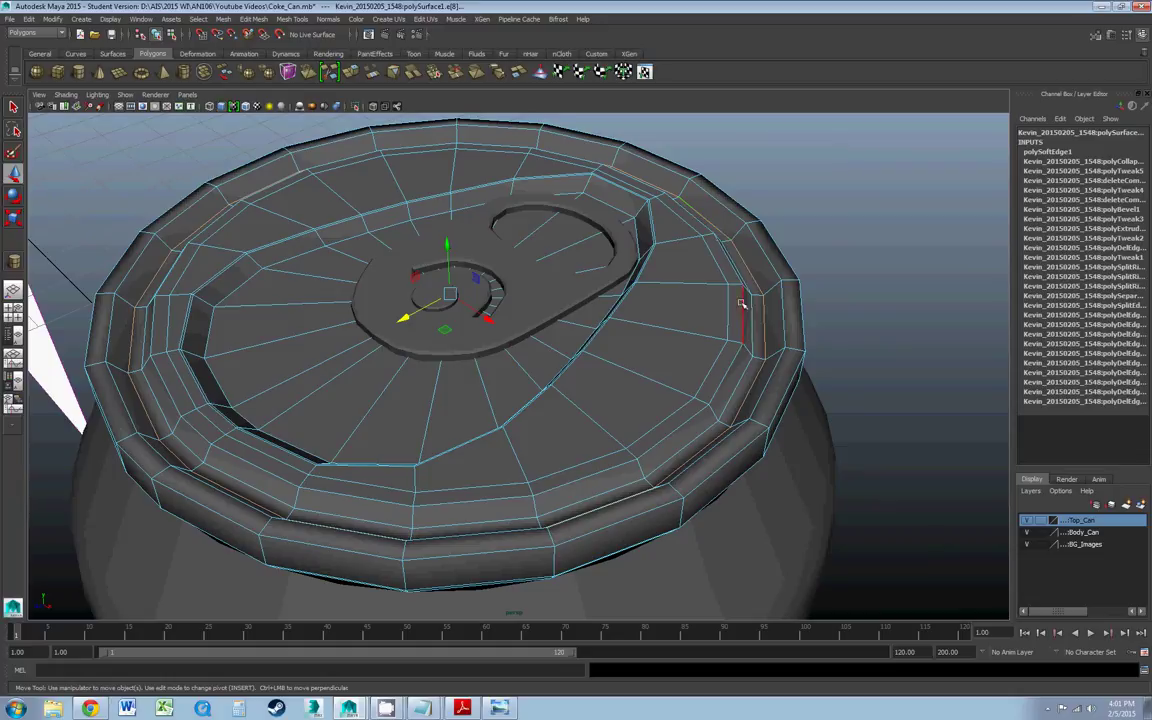
pyautogui.click(290, 20)
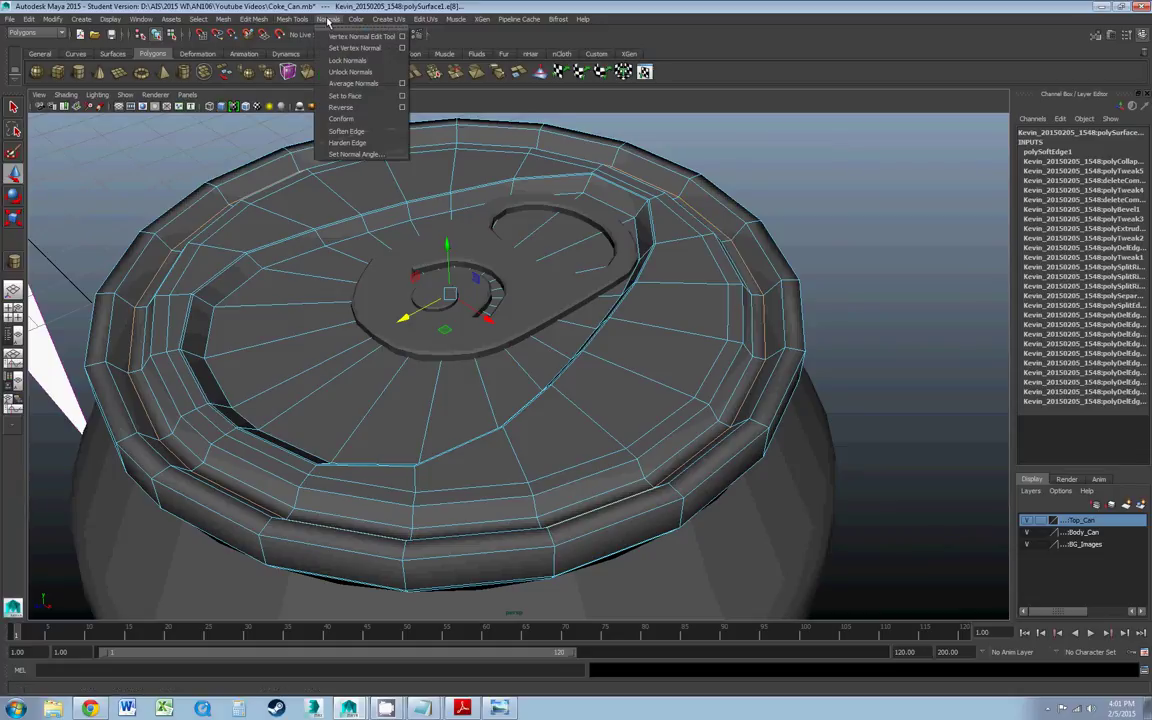
pyautogui.click(322, 132)
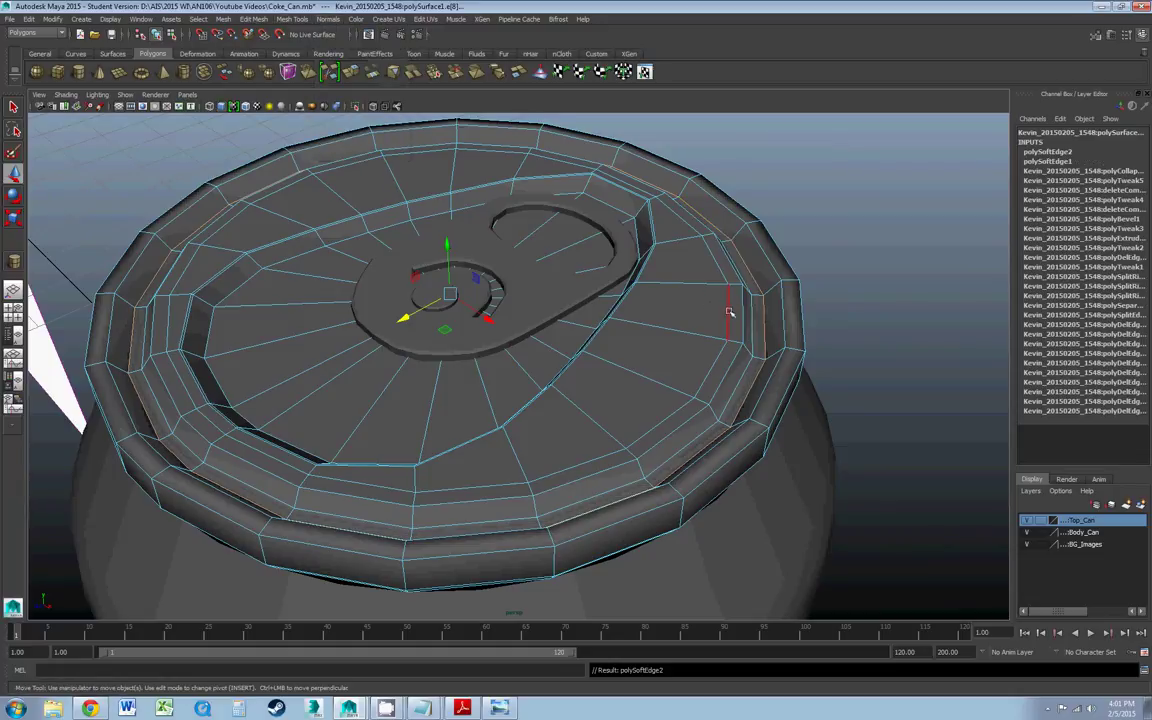
pyautogui.doubleClick(784, 328)
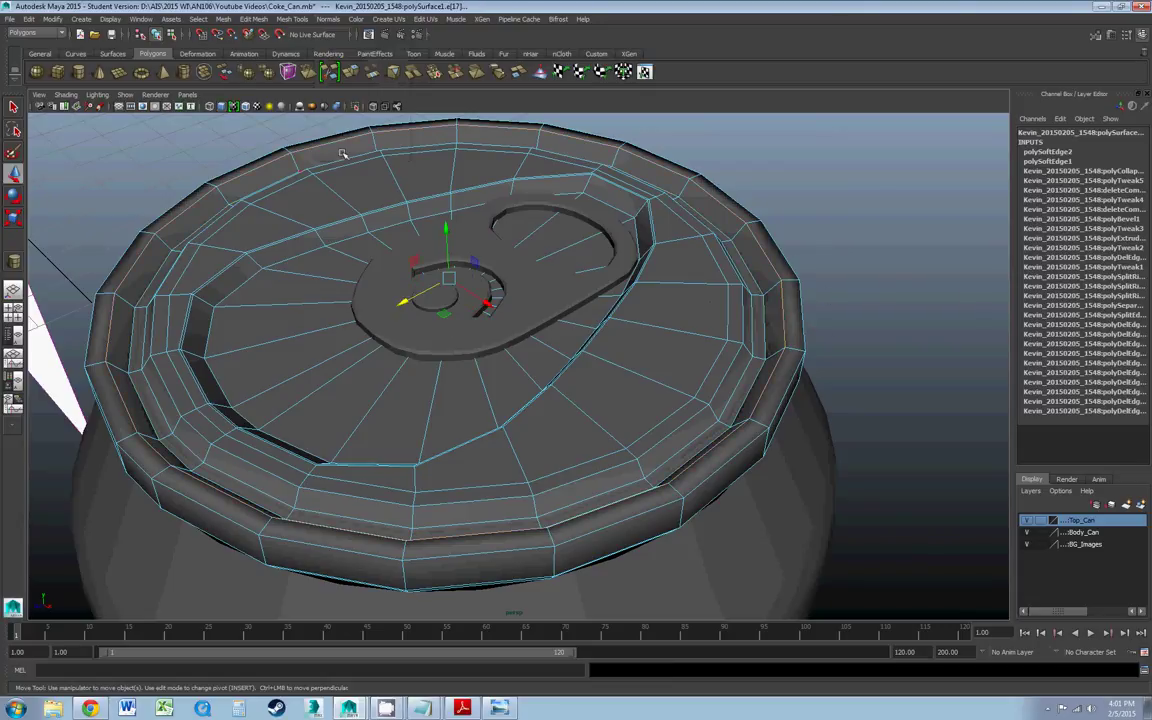
pyautogui.click(322, 19)
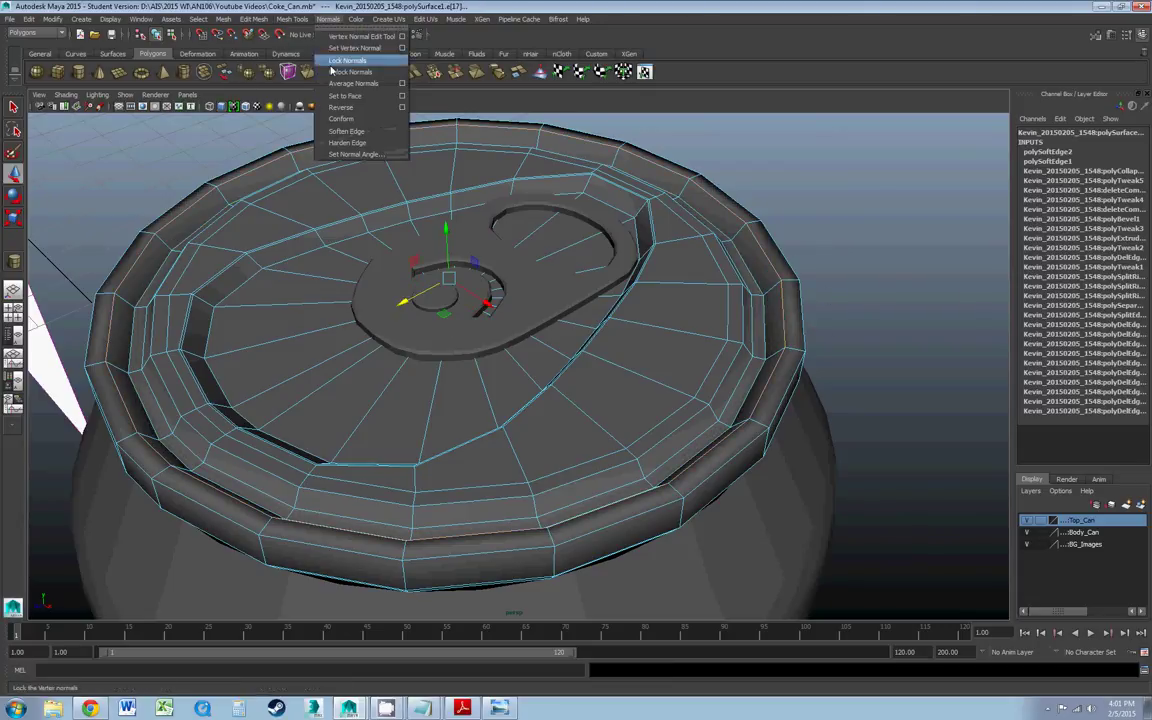
pyautogui.click(330, 136)
# - Harden the edge loop around the outer edge of the lid's rim
pyautogui.click(800, 325)
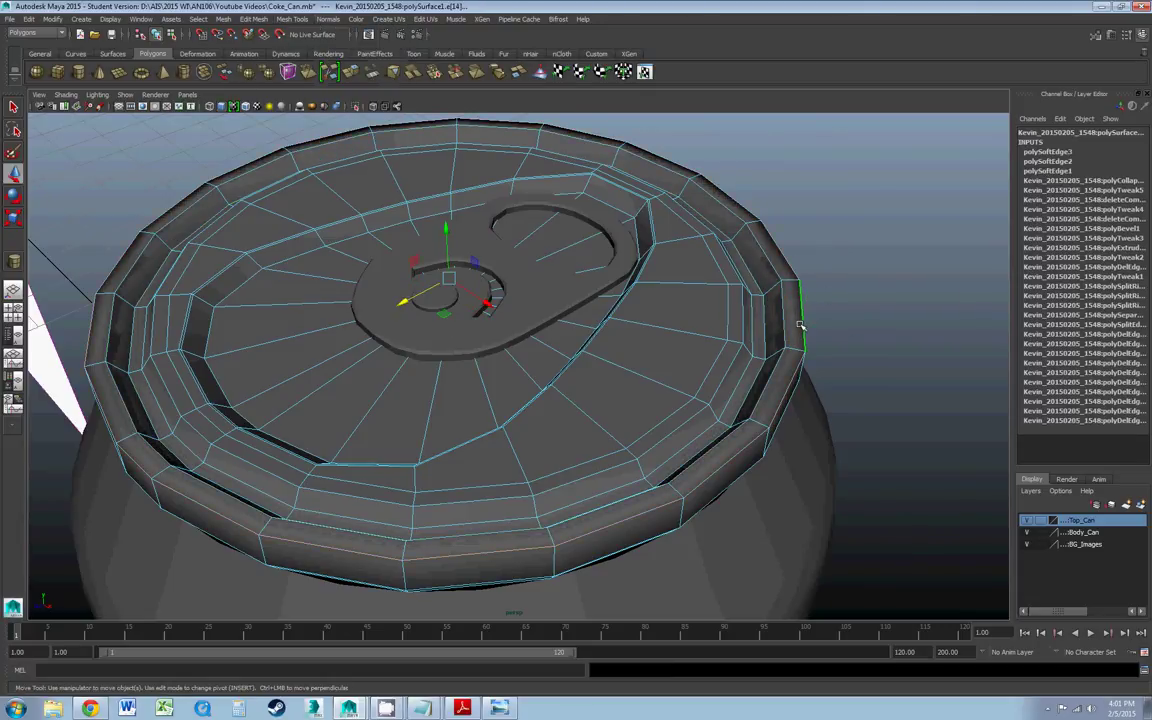
pyautogui.press('g')
pyautogui.scroll(-2, 800, 325)
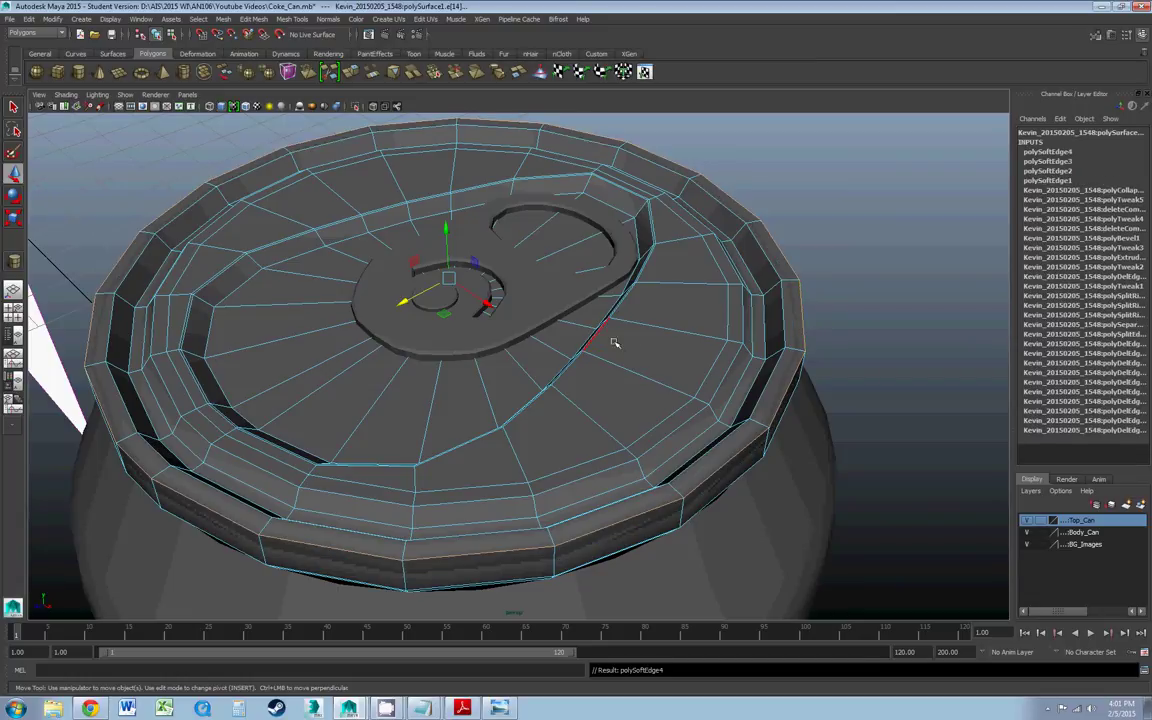
# - Soften the single short edge at the corner of the lid's recessed panel, beside the finger-hole end of the pull tab
pyautogui.keyDown('alt'); pyautogui.moveTo(622, 327); pyautogui.dragTo(636, 330); pyautogui.keyUp('alt')
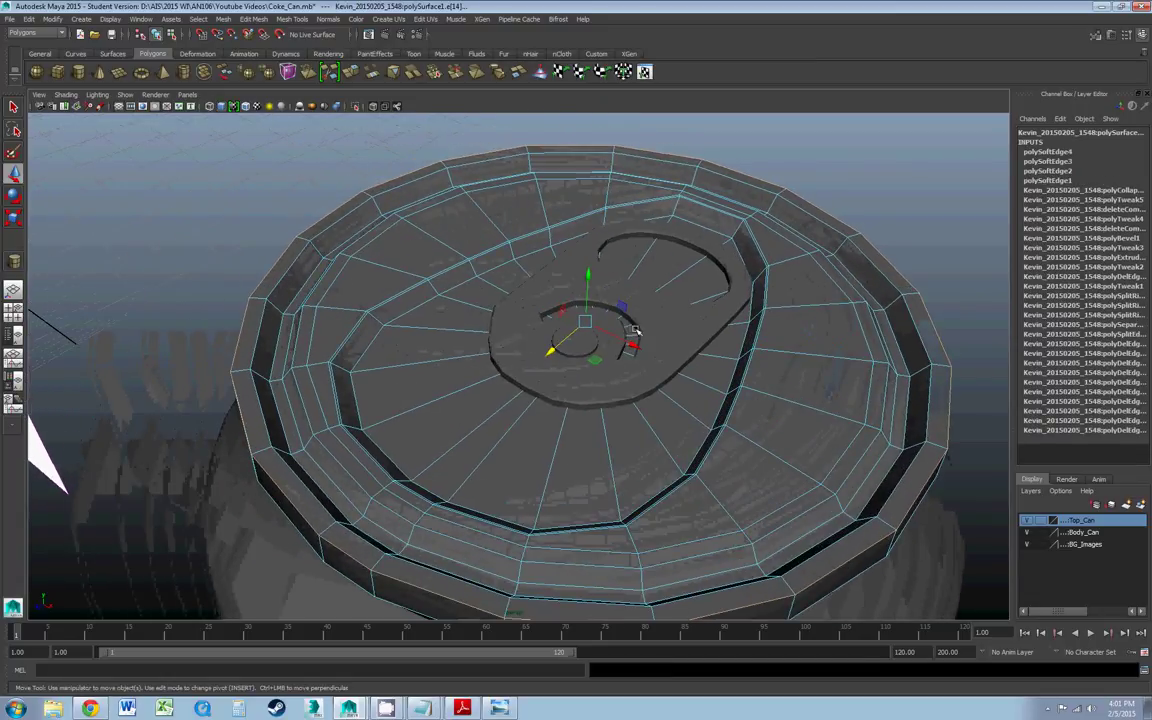
pyautogui.click(936, 555)
pyautogui.scroll(-3, 835, 475)
pyautogui.moveTo(689, 429)
pyautogui.keyDown('alt'); pyautogui.mouseDown()
pyautogui.moveTo(694, 414)
pyautogui.moveTo(674, 429)
pyautogui.mouseUp(); pyautogui.keyUp('alt')
pyautogui.scroll(3, 690, 420)
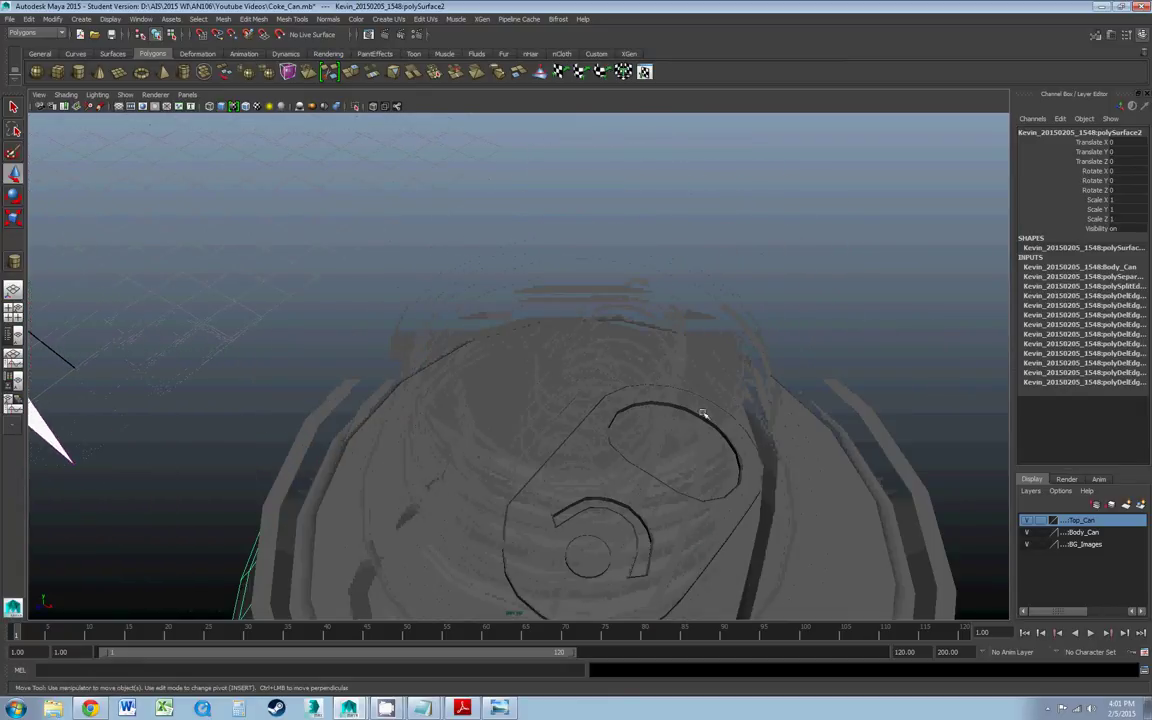
pyautogui.click(737, 399)
pyautogui.moveTo(742, 398); pyautogui.dragTo(742, 372, button='right')
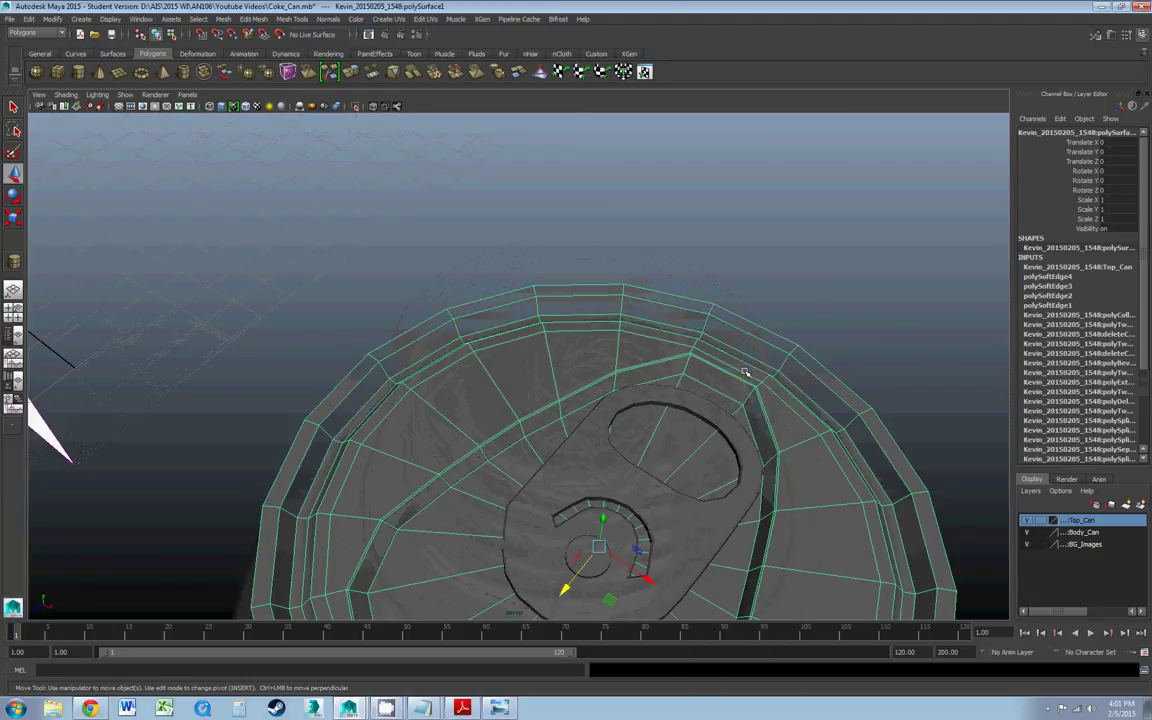
pyautogui.click(746, 397)
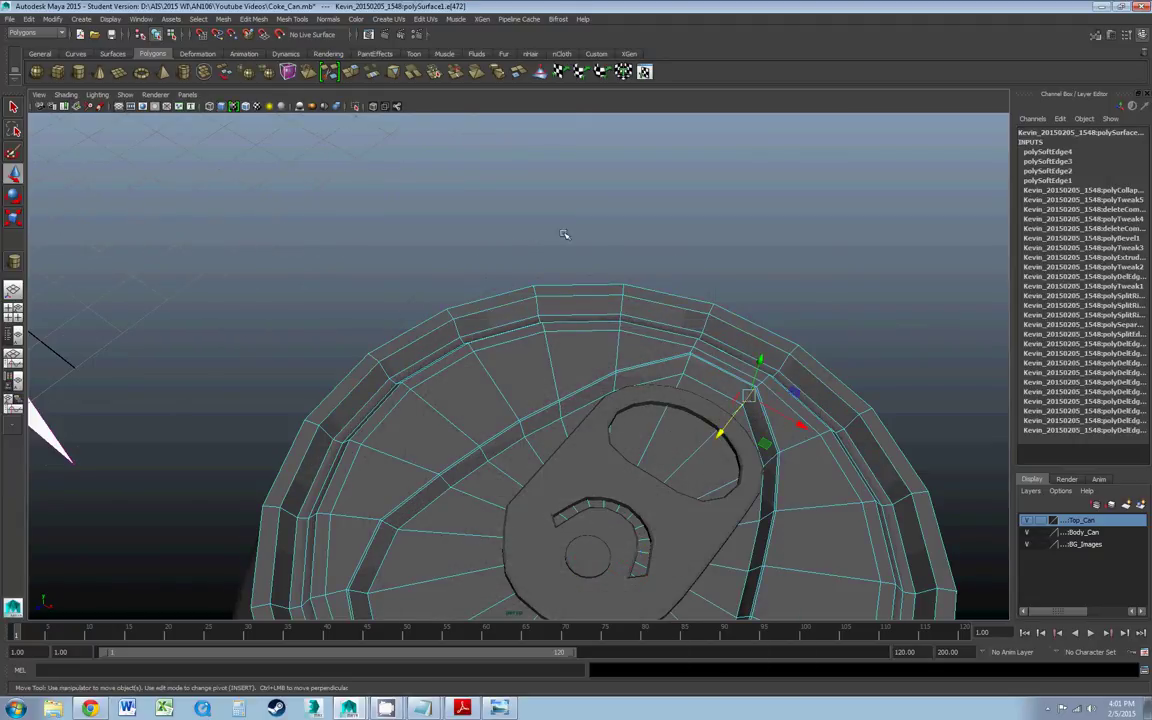
pyautogui.click(328, 19)
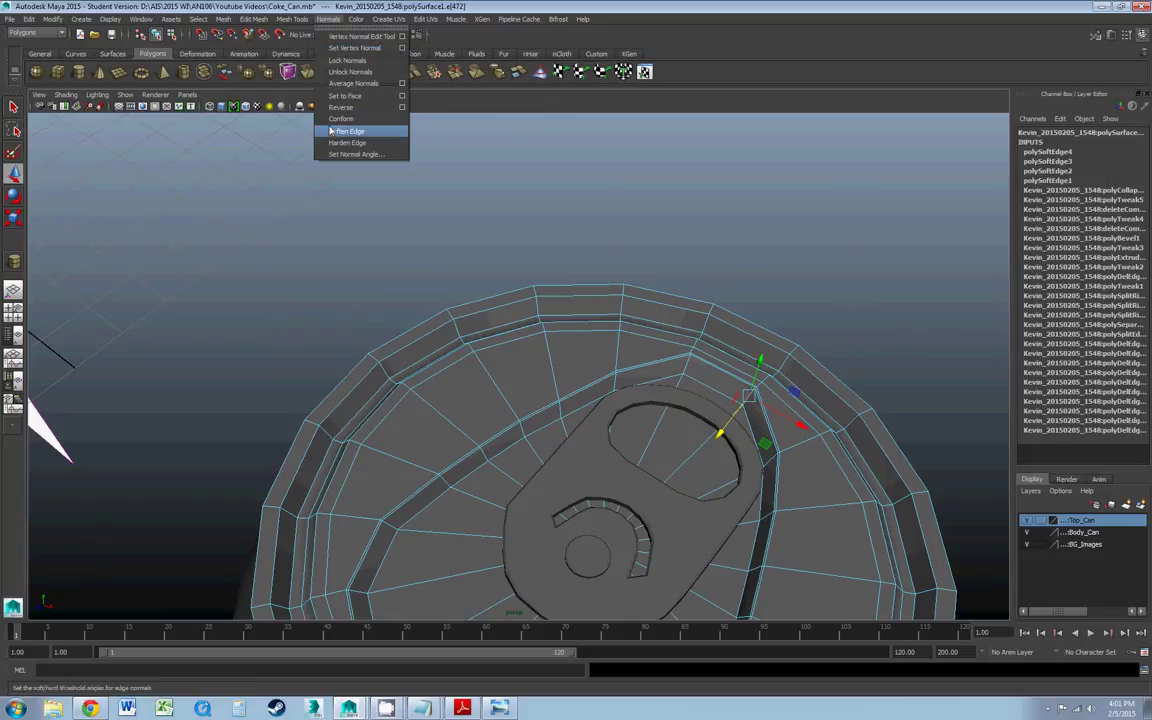
pyautogui.click(300, 118)
pyautogui.click(688, 288)
# - Examine the lid's shading against the can body without its wireframe, and reselect the lid as an object
pyautogui.scroll(-5, 683, 292)
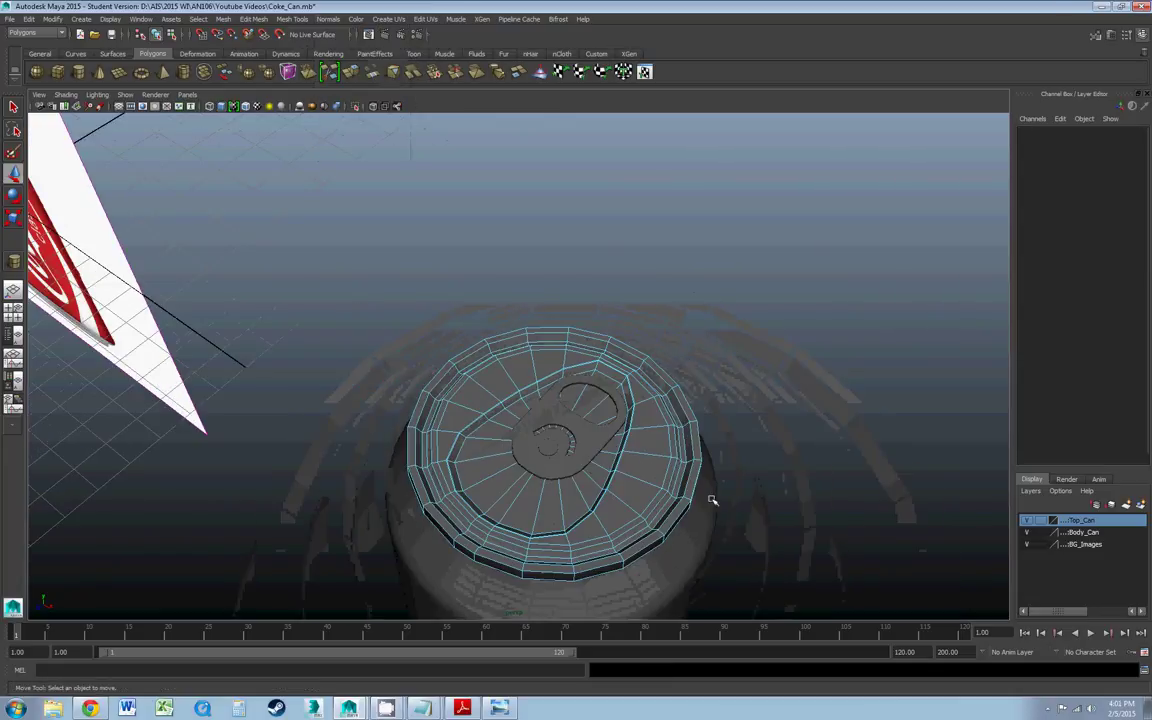
pyautogui.click(701, 511)
pyautogui.keyDown('alt'); pyautogui.moveTo(663, 478); pyautogui.dragTo(630, 432); pyautogui.keyUp('alt')
pyautogui.scroll(2, 628, 426)
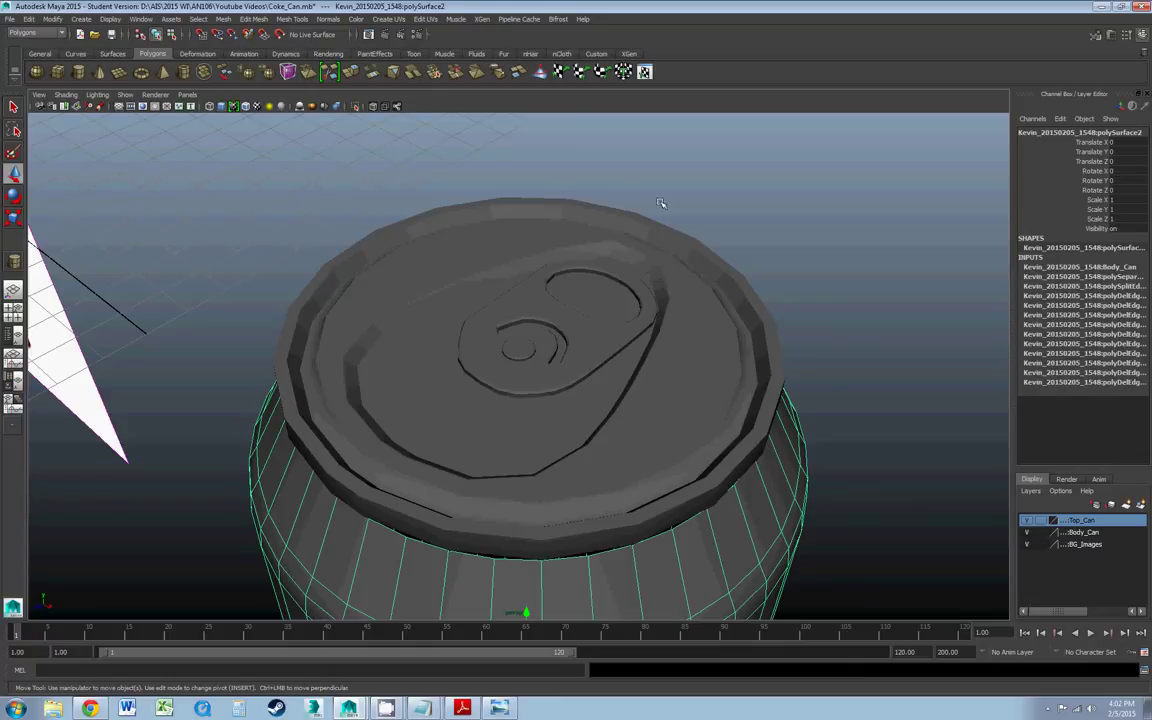
pyautogui.click(581, 504)
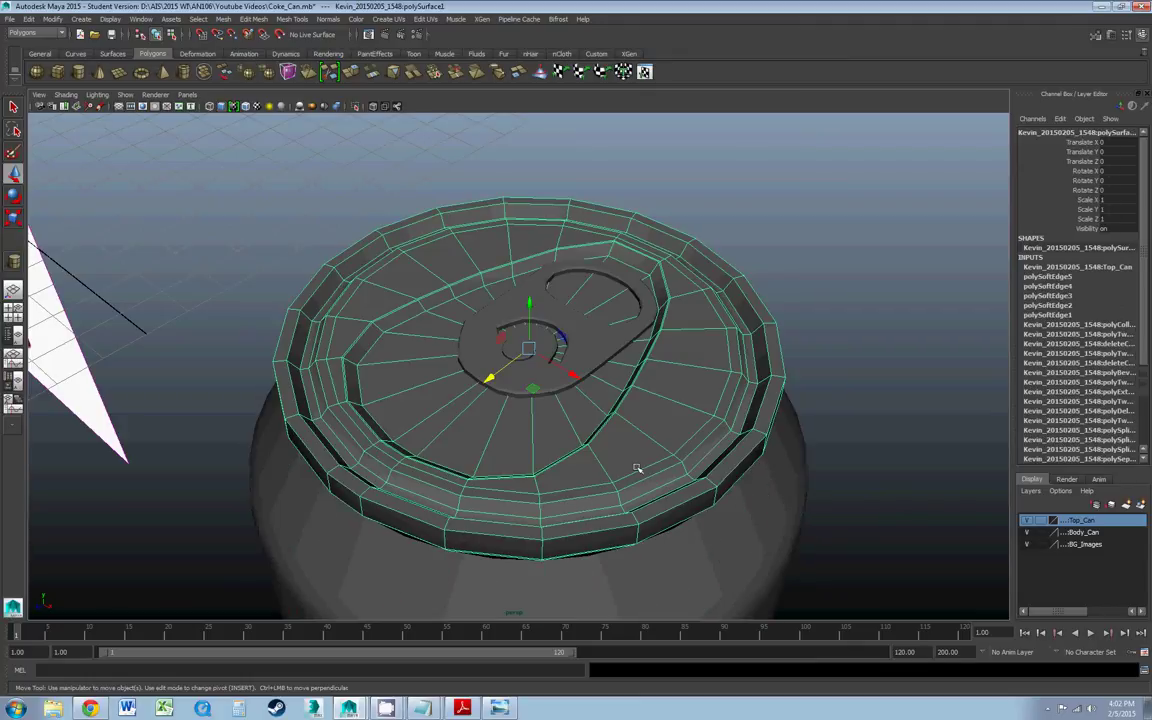